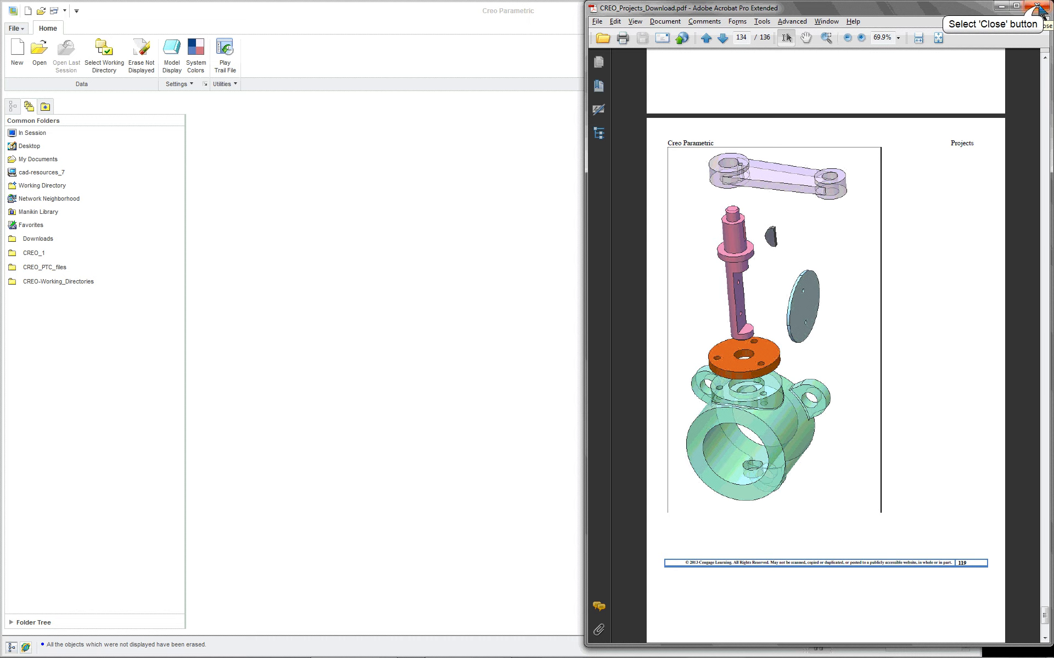
- Close the projects PDF and set the working directory to the 16-Valve_asm project folder
click(1037, 7)
click(104, 54)
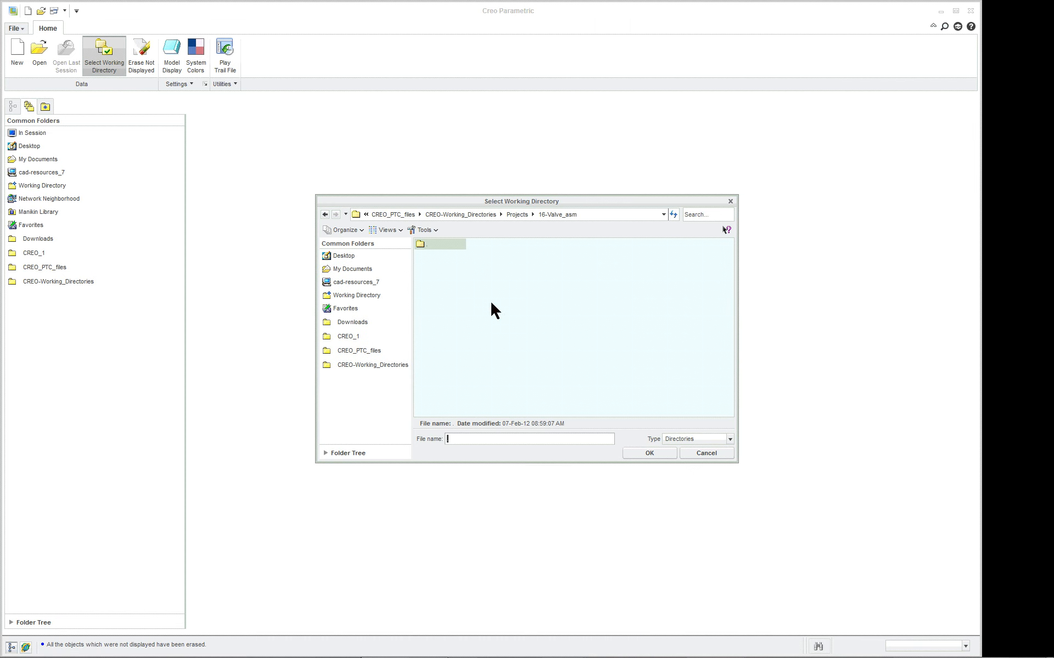
click(637, 452)
- In the built-in browser, open the Creo Parametric textbook page from the CAD Resources favorite and find its Project Resources section
click(26, 647)
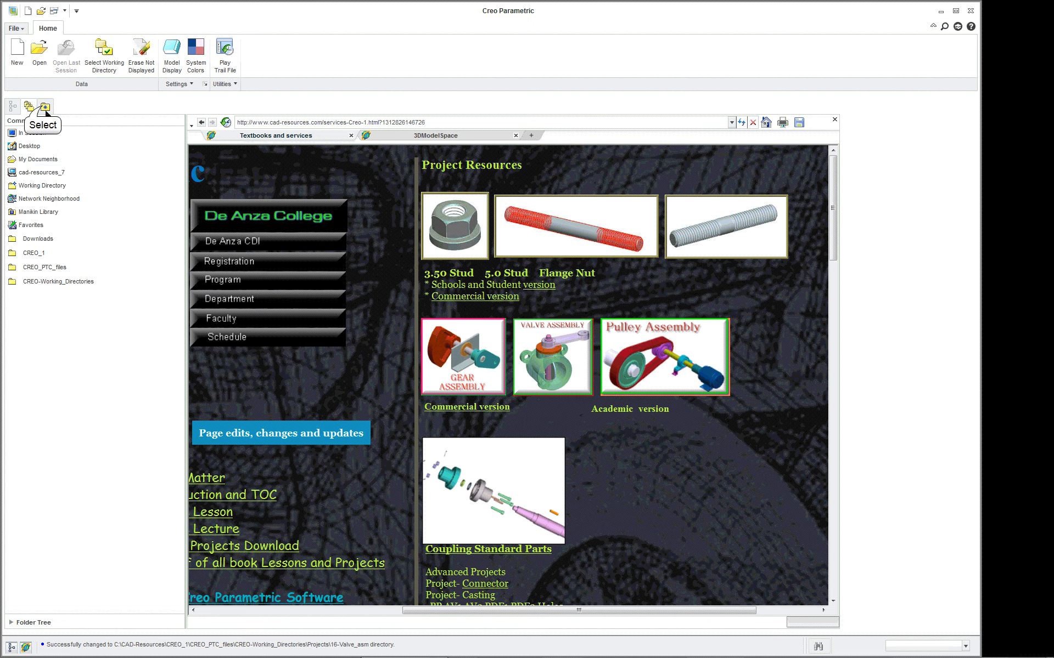
click(44, 107)
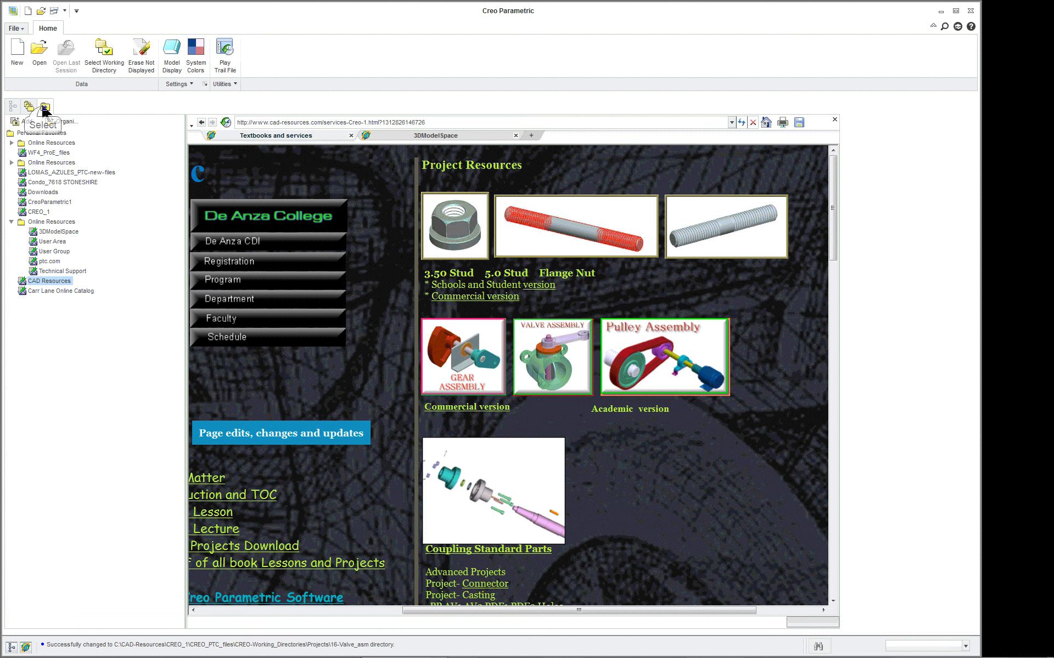
click(57, 281)
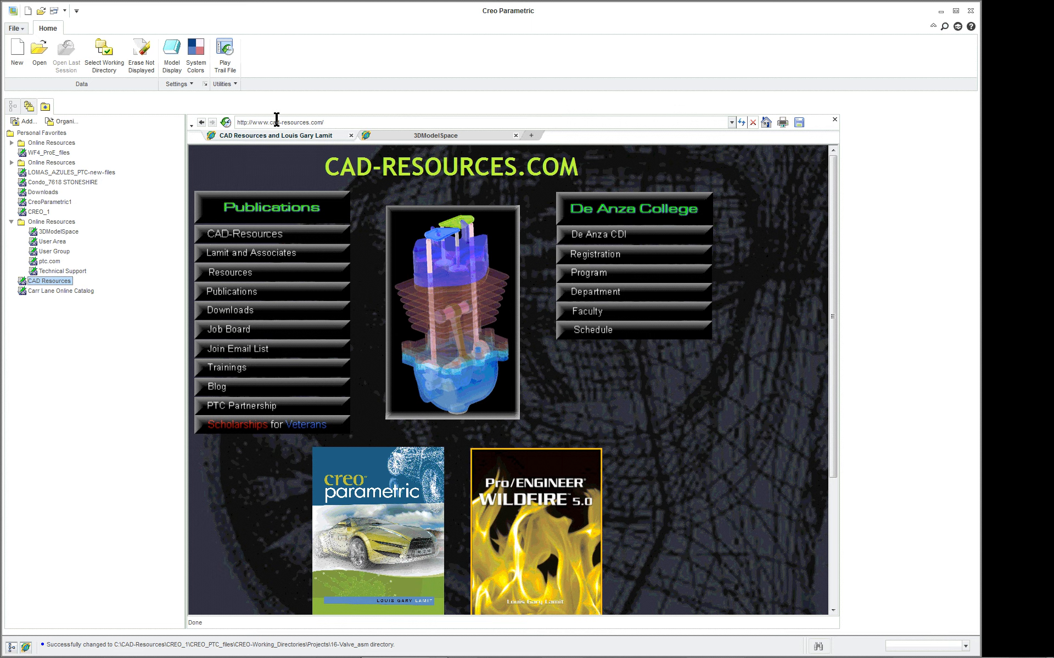
scroll(703, 482, down, 3)
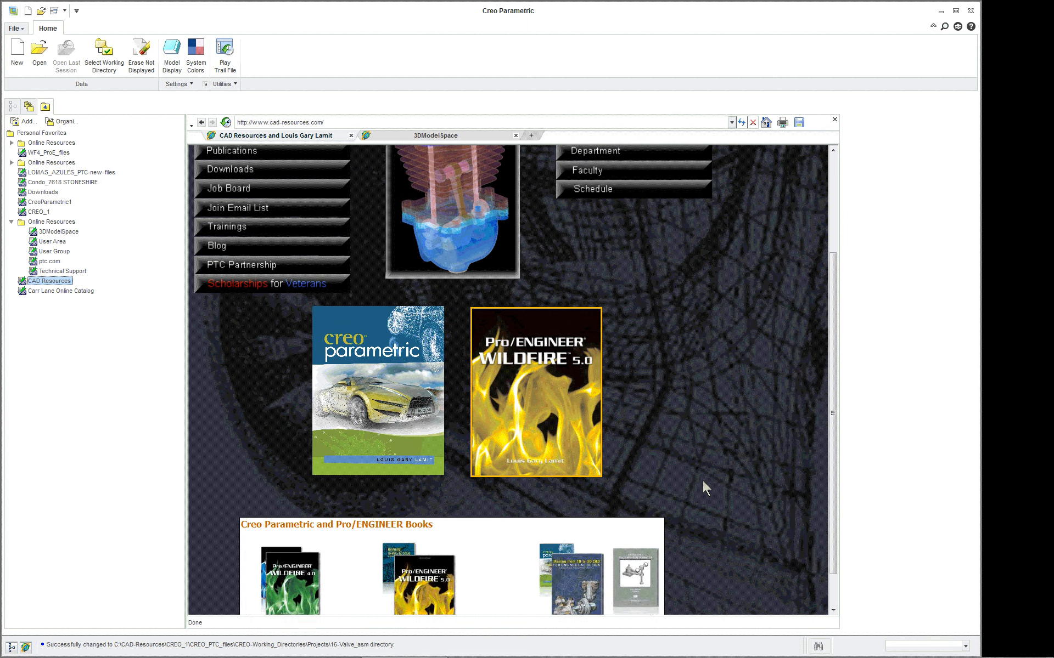
scroll(703, 481, down, 2)
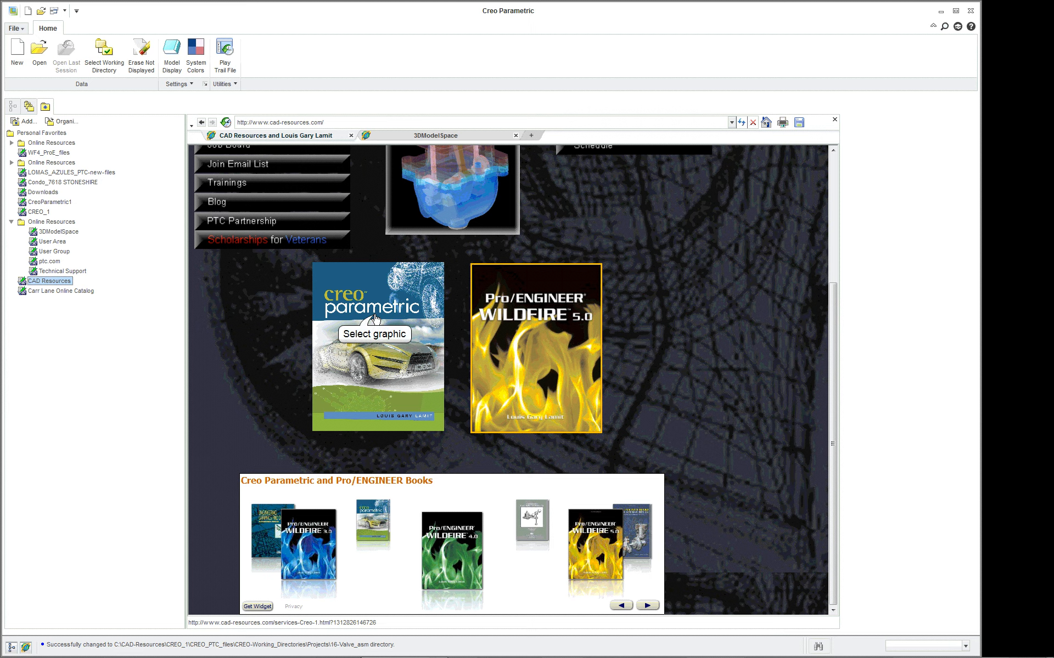
click(417, 377)
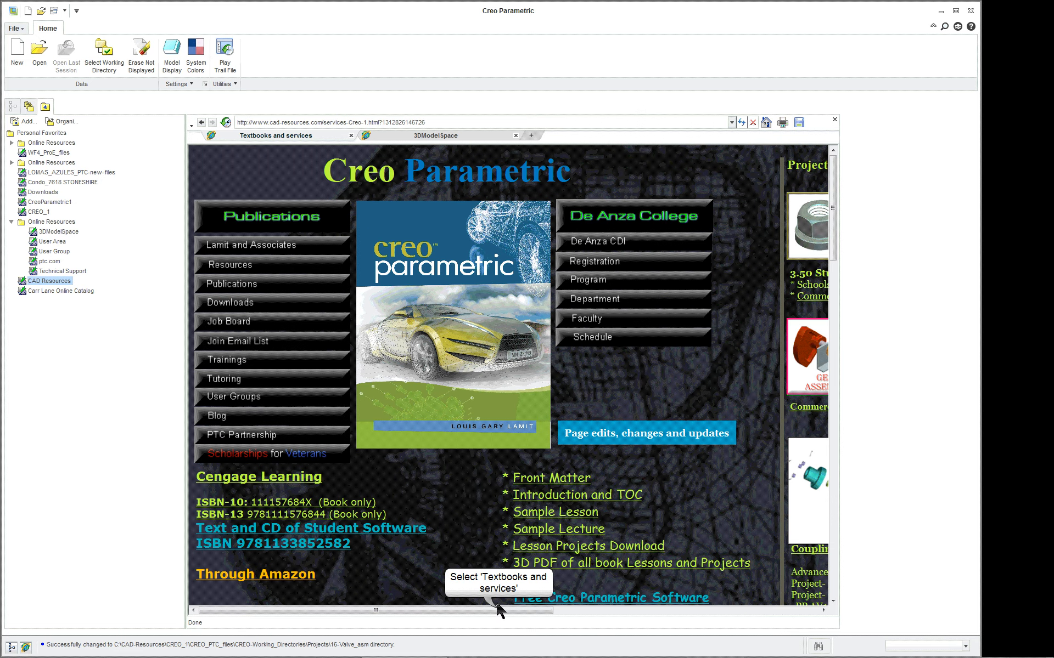
drag(498, 610, 715, 611)
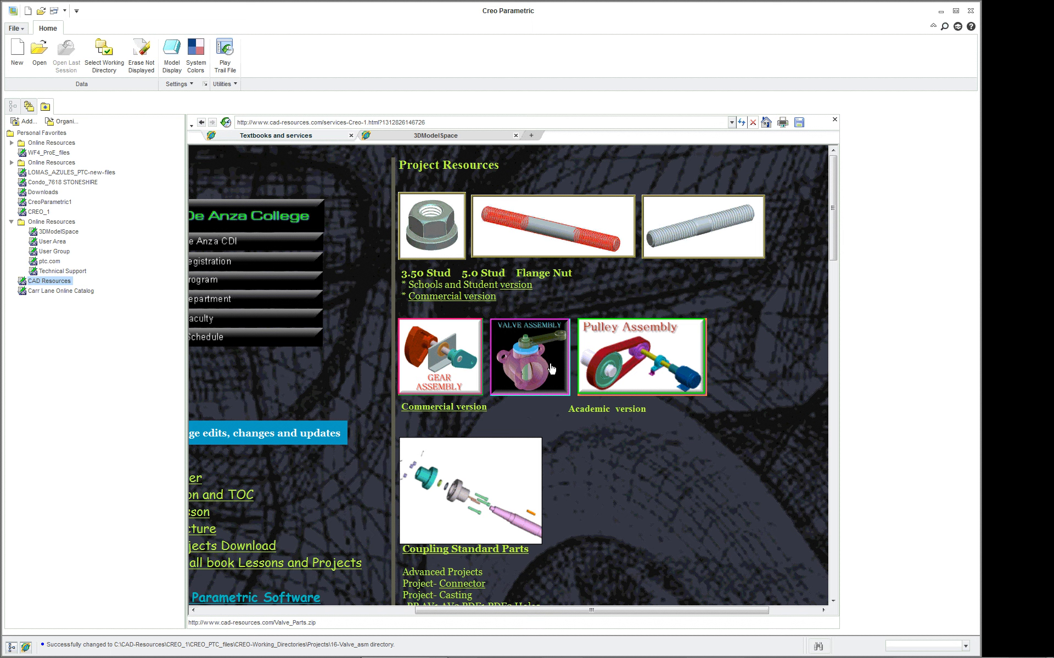
- Download the commercial version of the project assemblies, open gear-valve-pulley-commercial.zip directly in WinZip and enter its New Folder
click(434, 408)
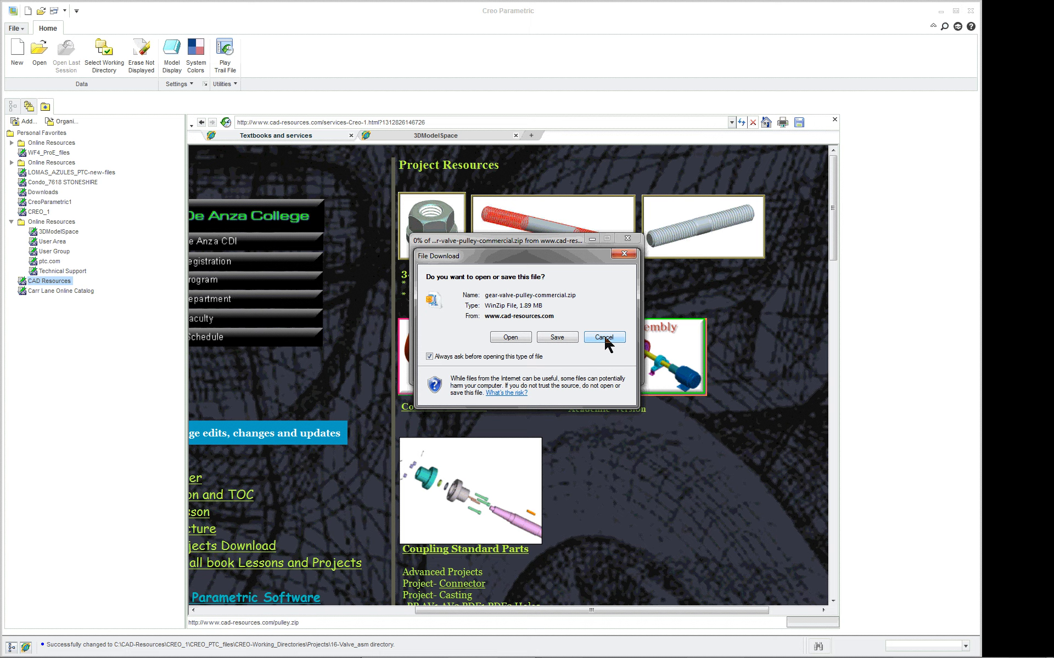
click(510, 339)
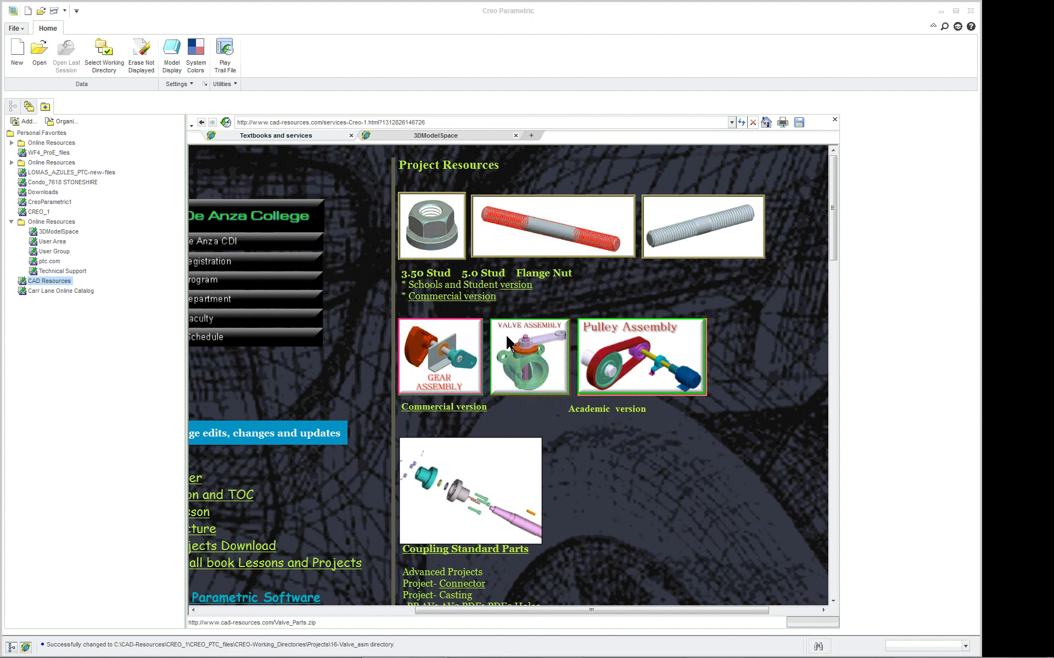
click(426, 308)
double_click(426, 307)
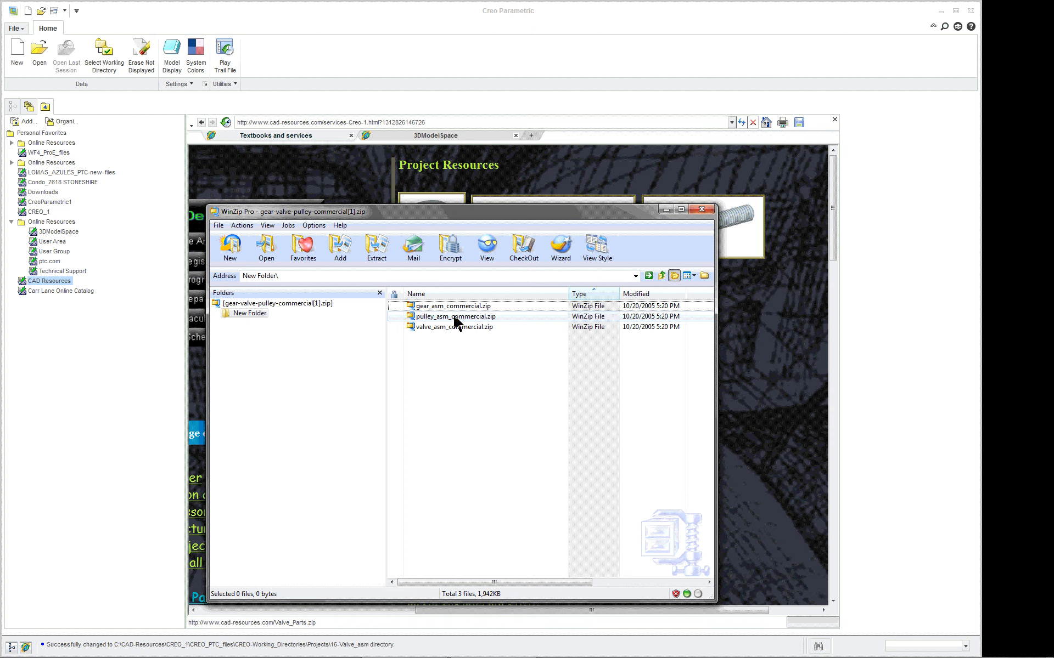
- Open the nested archive valve_asm_commercial.zip and enter its valve_asm_commercial folder to list the valve parts
double_click(455, 327)
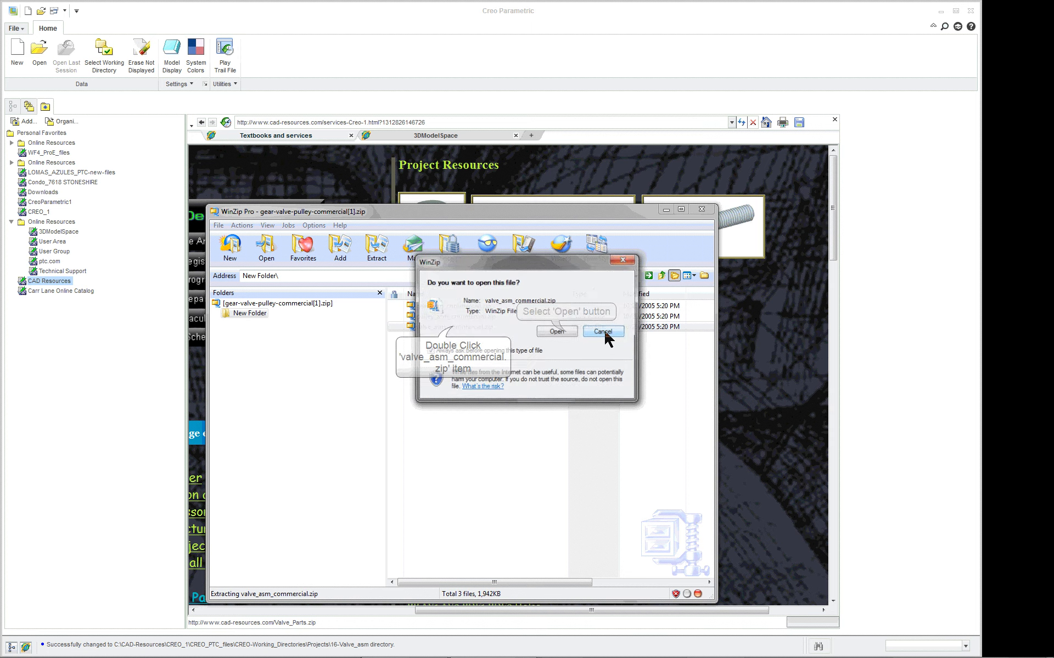
click(557, 332)
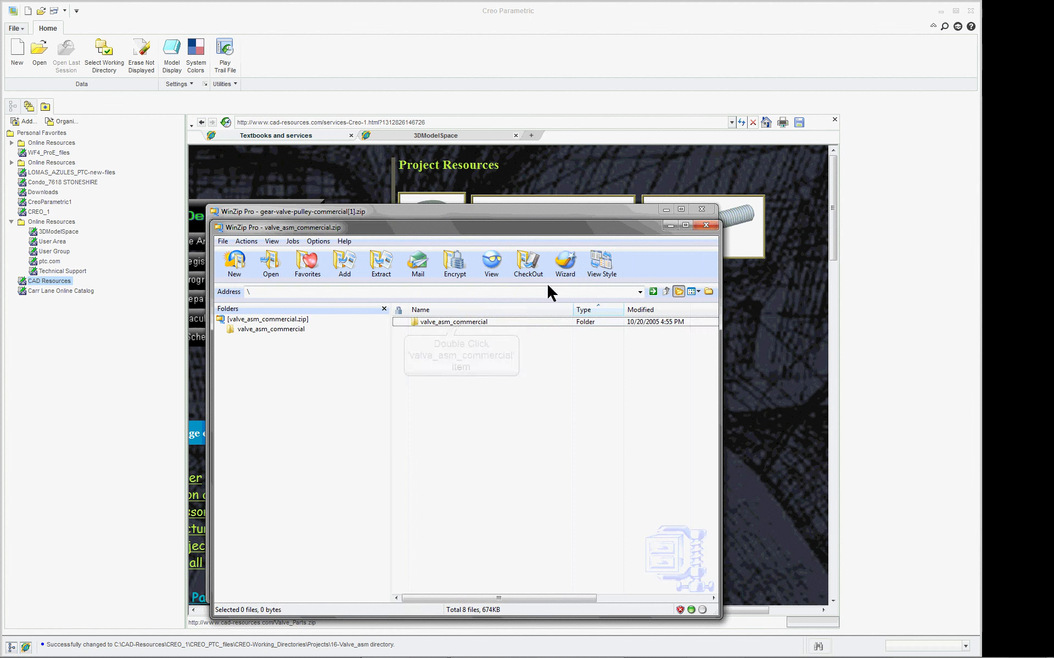
click(462, 322)
double_click(462, 324)
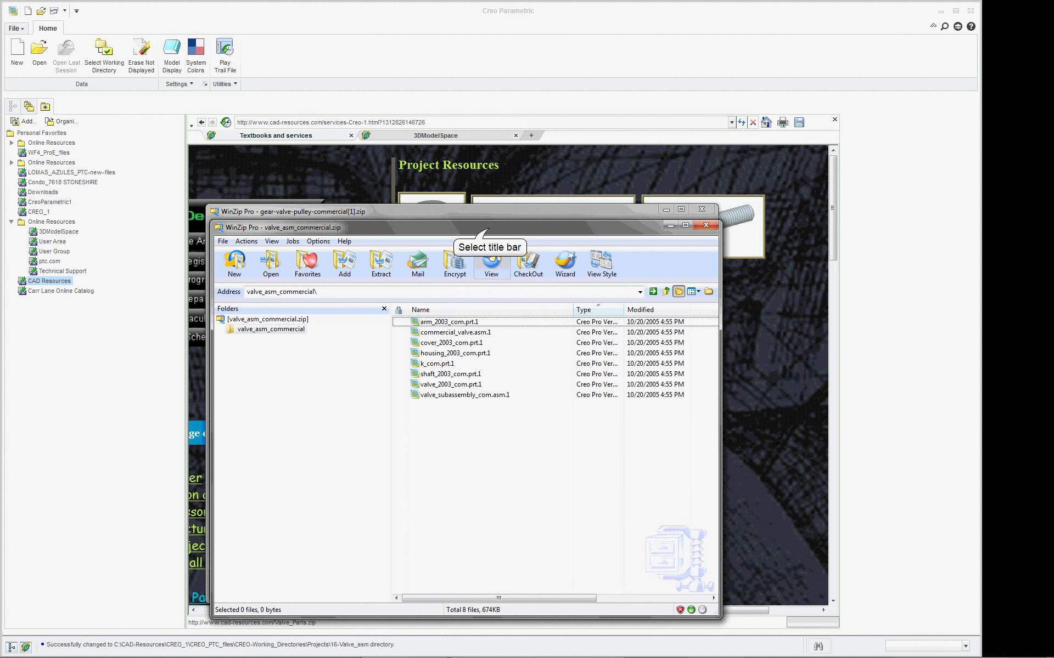
- Move the valve_asm_commercial.zip window aside, minimize the other archive window and close the built-in browser
drag(490, 228, 874, 224)
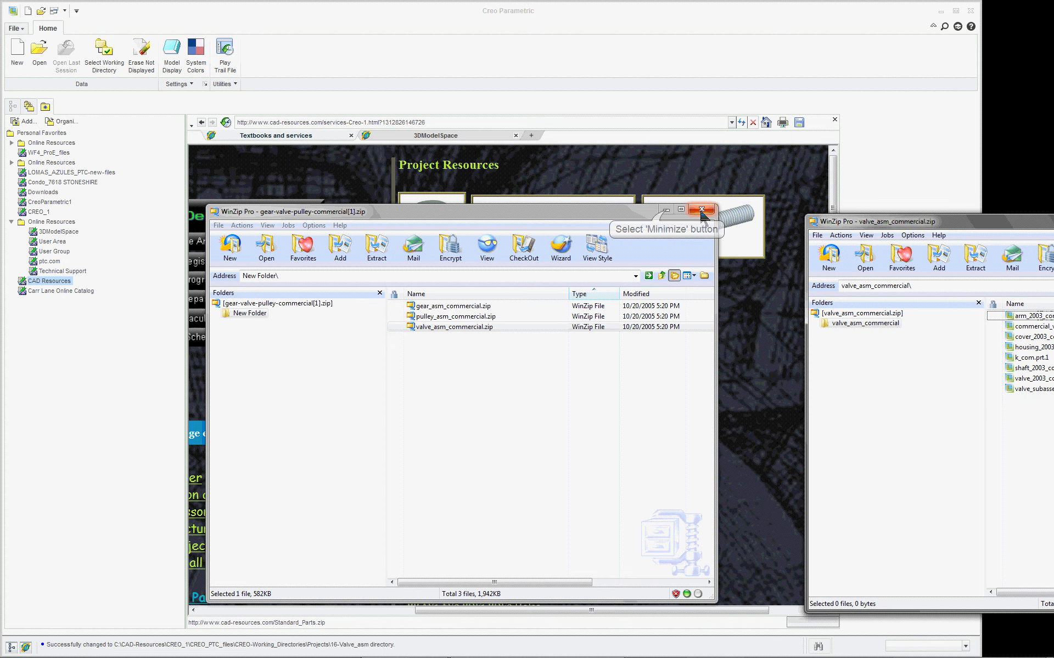
click(666, 210)
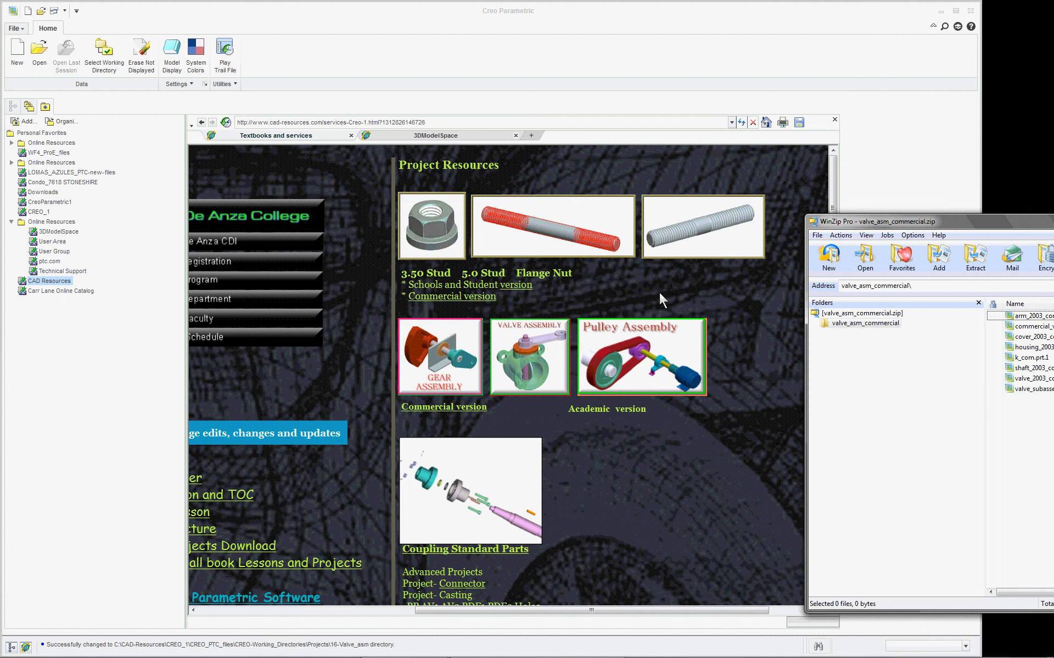
click(835, 119)
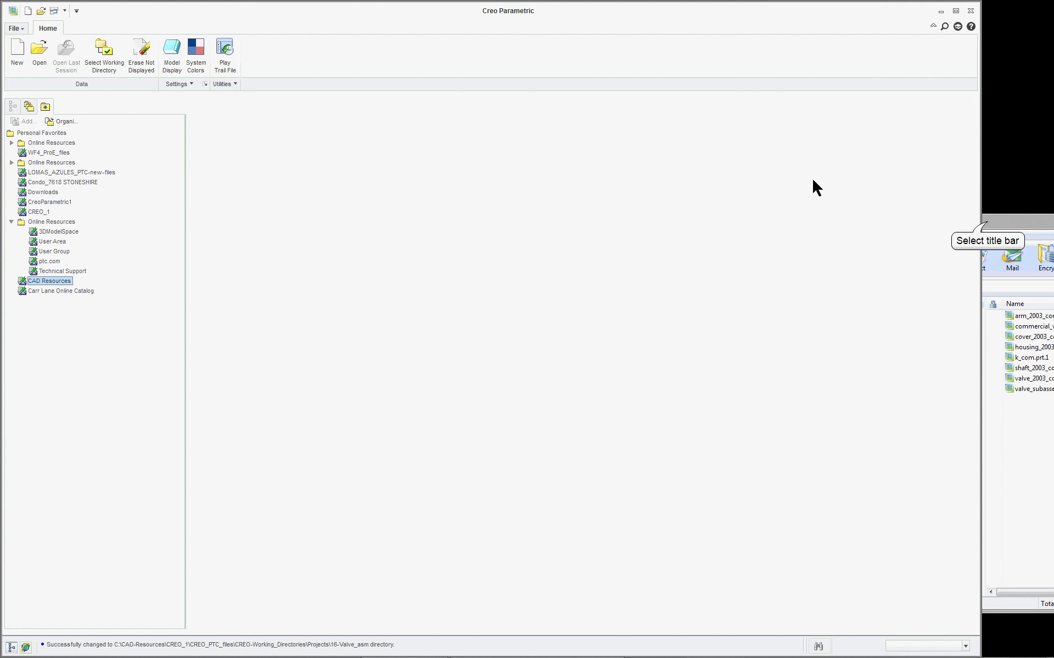
drag(987, 225, 811, 225)
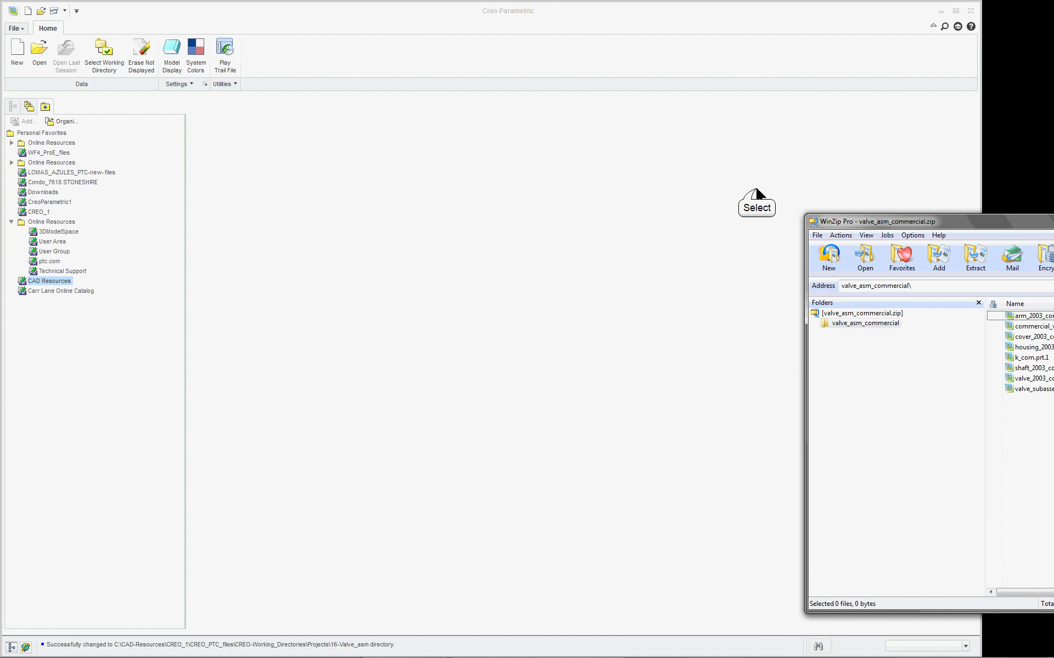
- Create a new design assembly named VAL-LGL using the default template
click(17, 52)
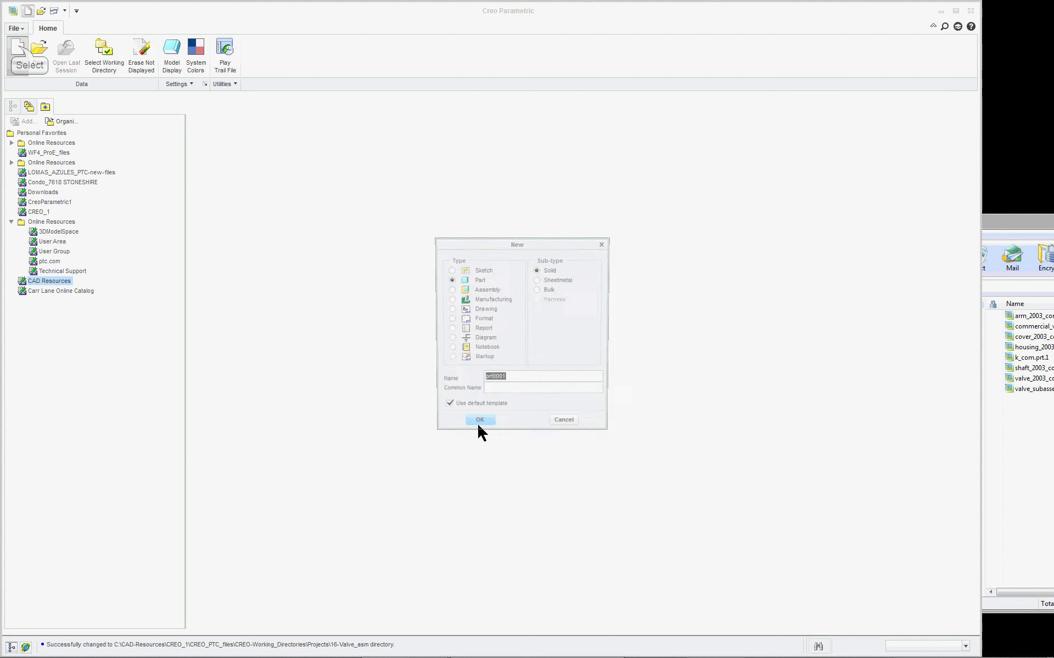
click(484, 290)
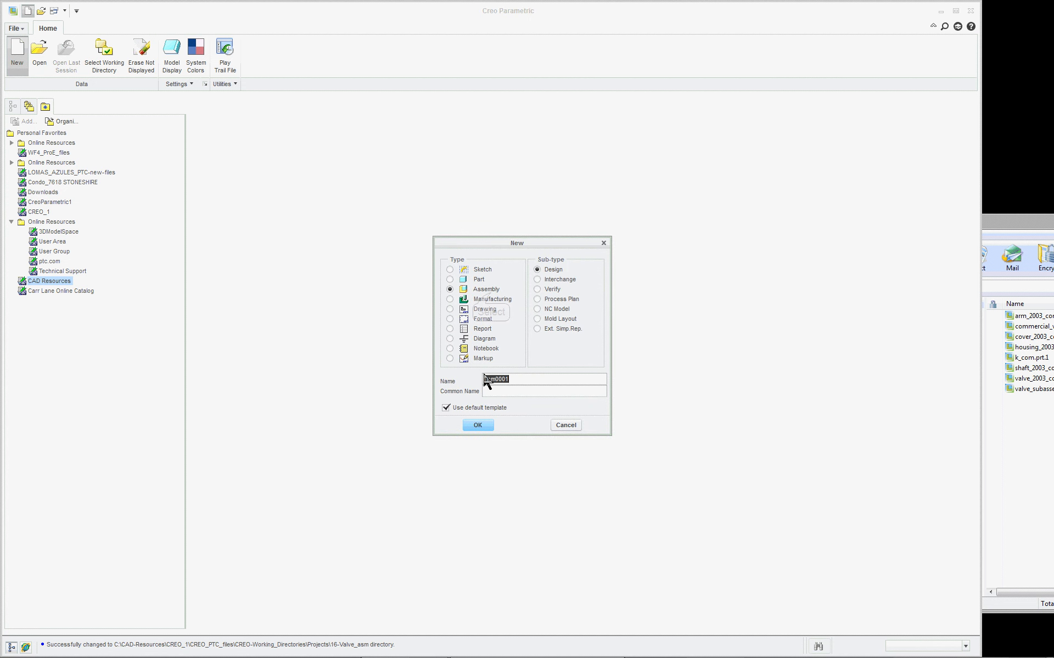
text(val-lg)
click(478, 425)
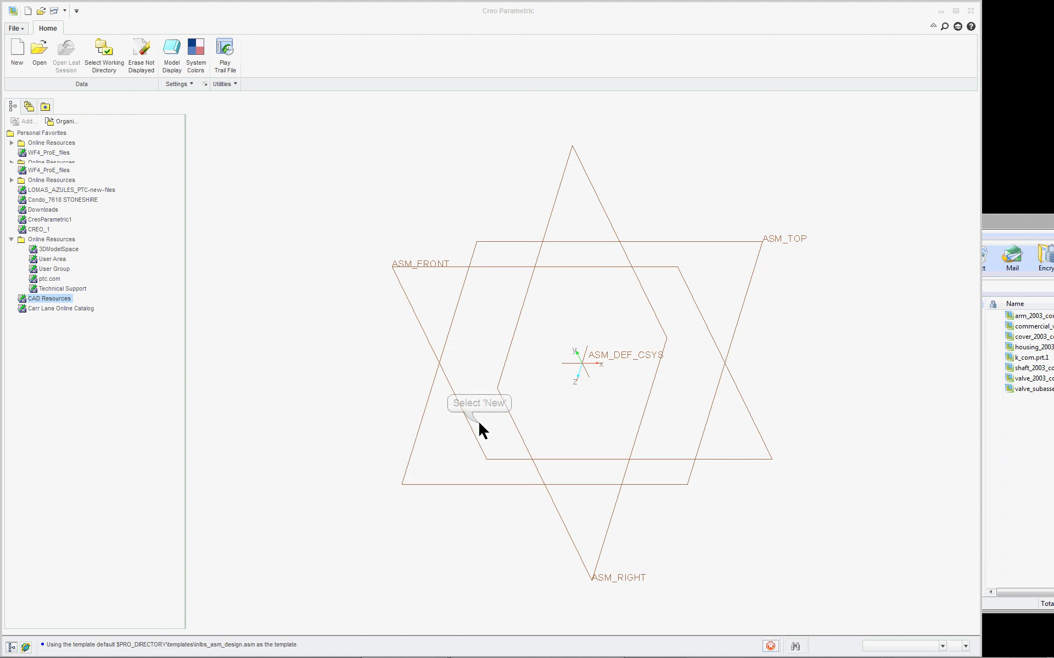
- Set the model tree to also show features, placement folders, annotations, suppressed objects, envelope components, copied references and auto round members
click(146, 122)
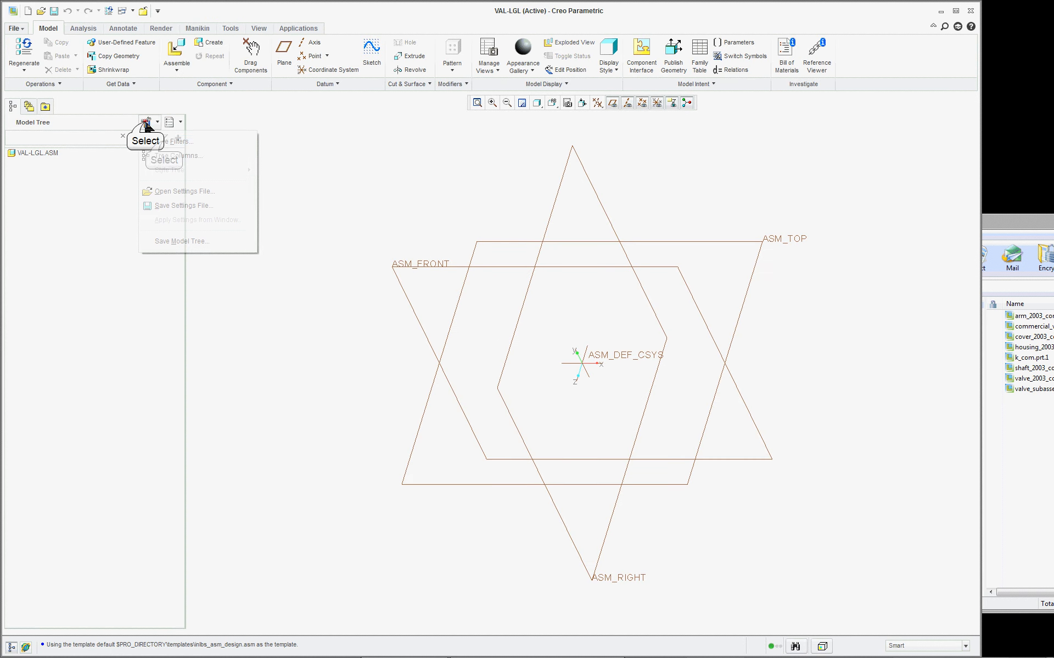
click(157, 140)
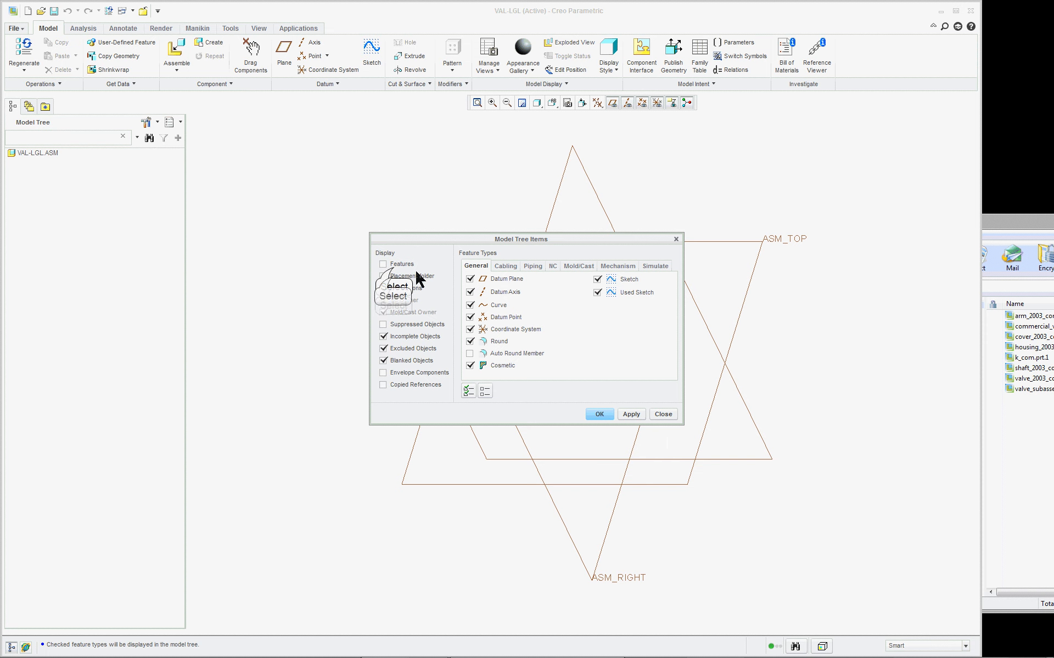
click(383, 264)
click(383, 276)
click(383, 288)
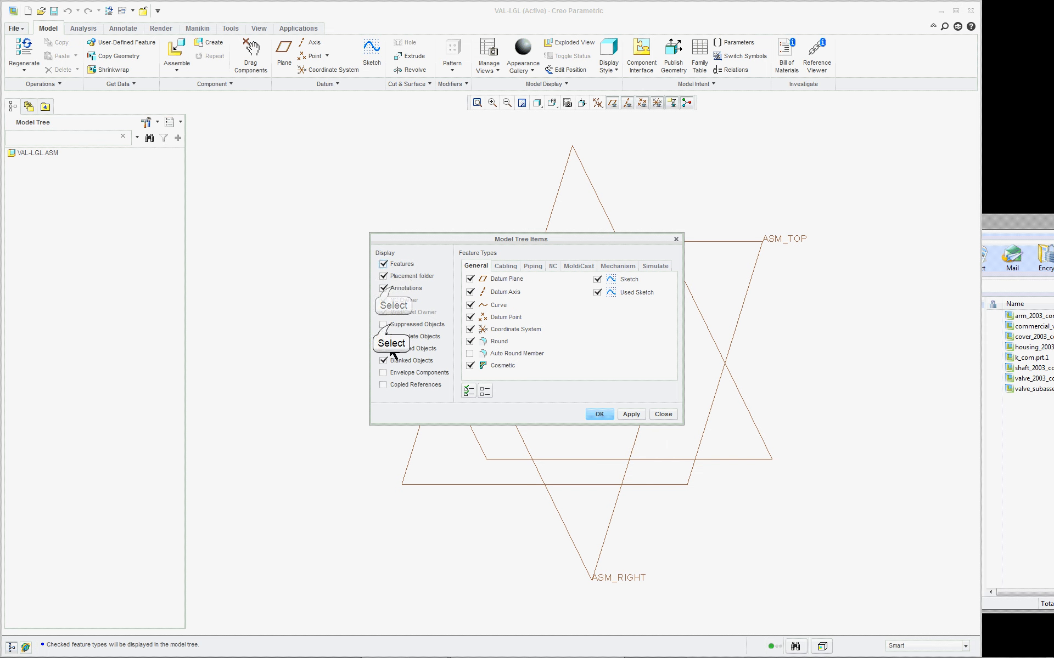
click(383, 324)
click(383, 336)
click(383, 348)
click(383, 384)
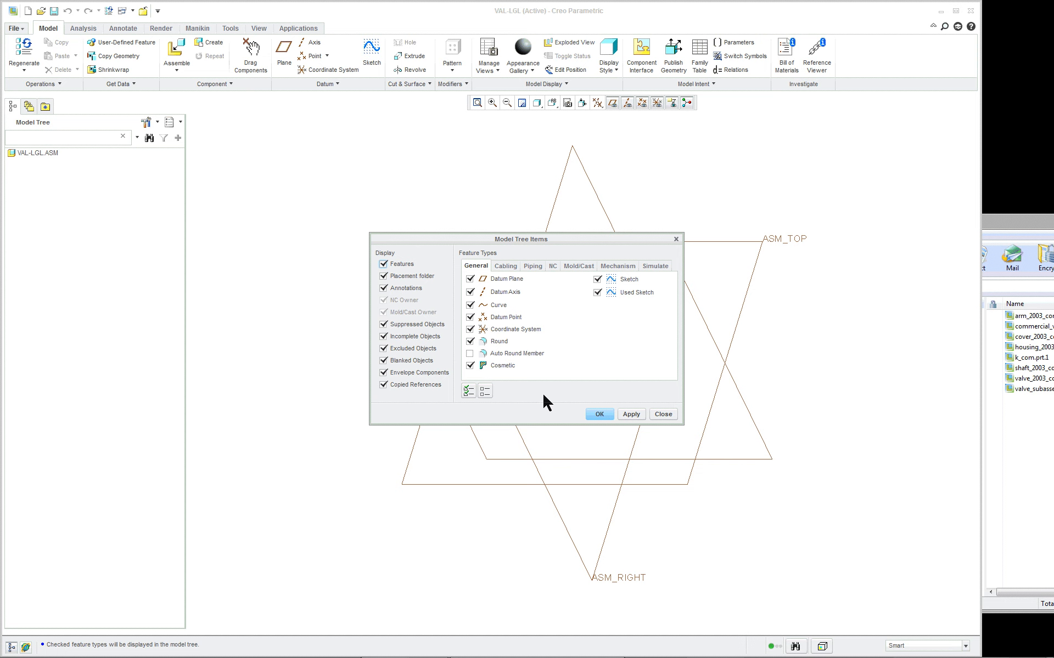
click(470, 353)
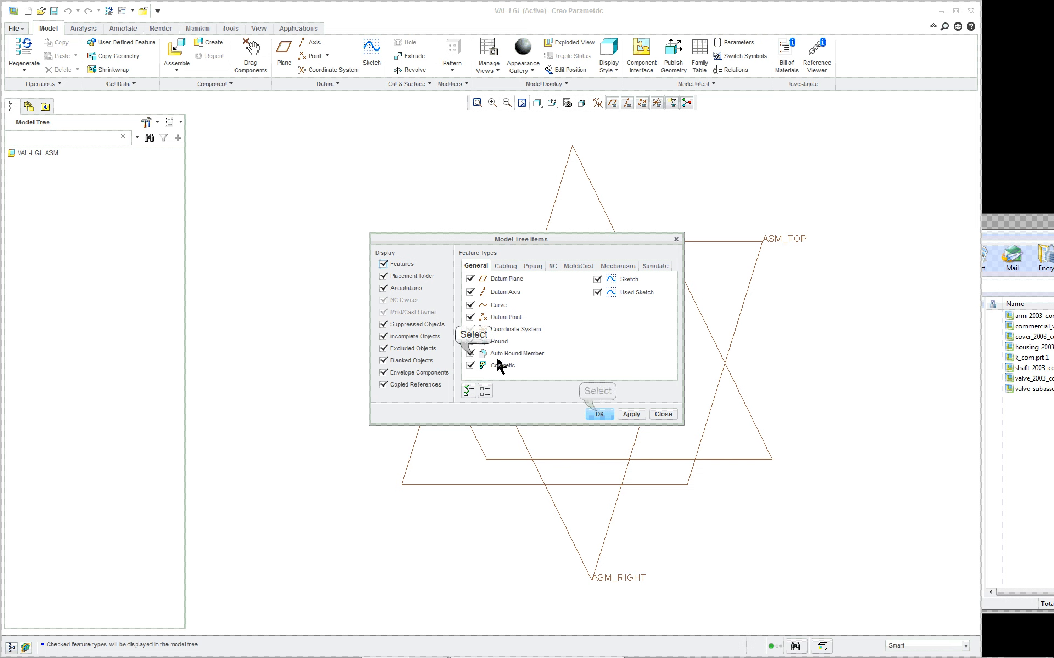
click(599, 414)
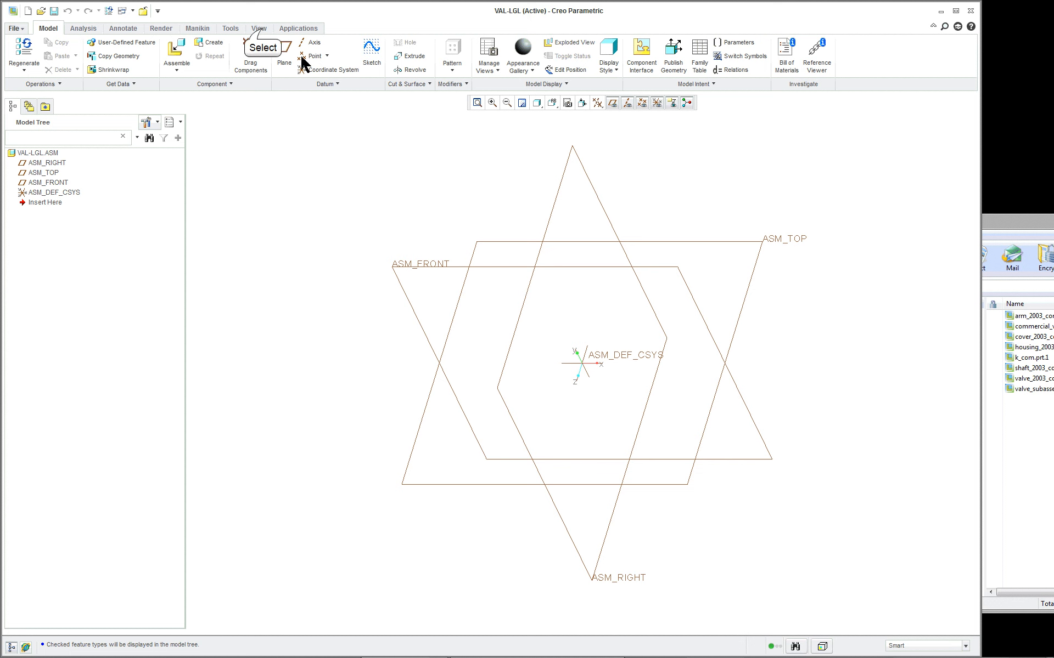
click(260, 29)
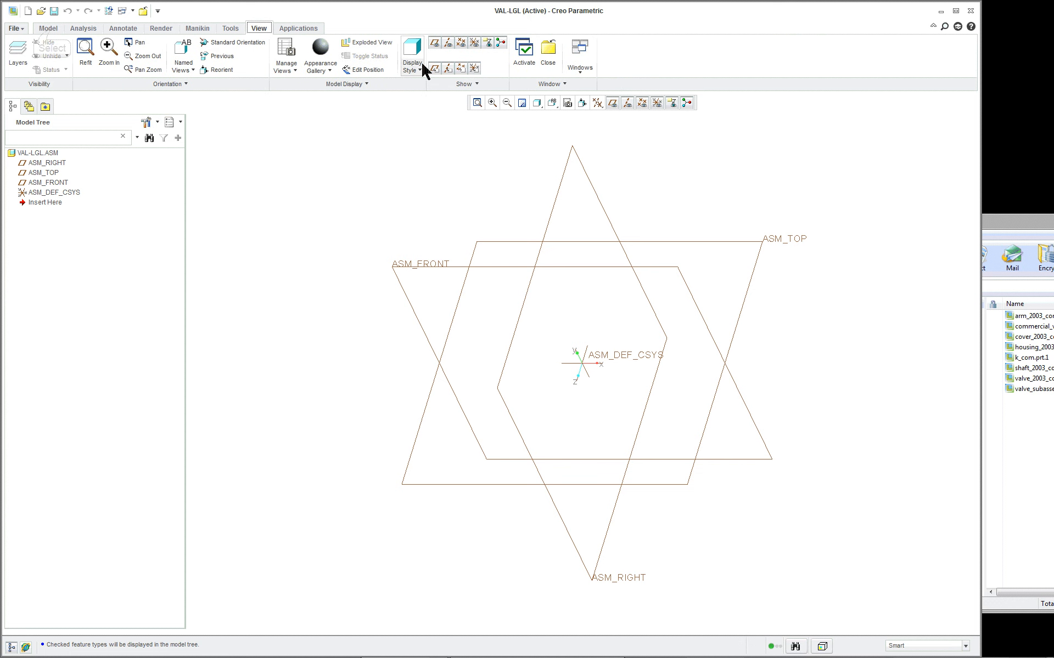
click(49, 28)
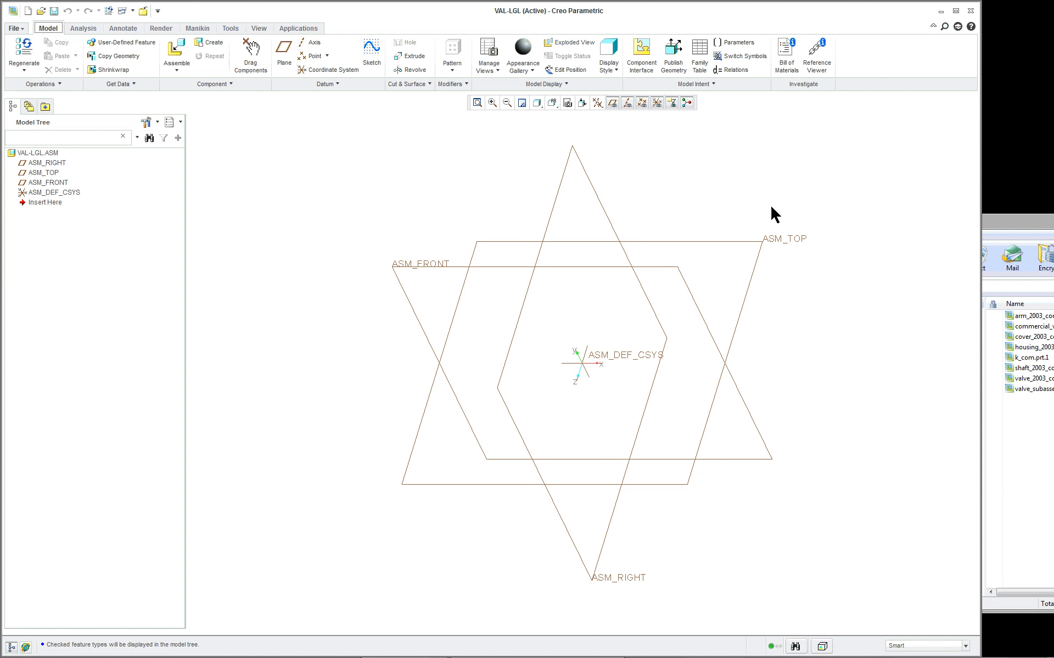
click(1002, 226)
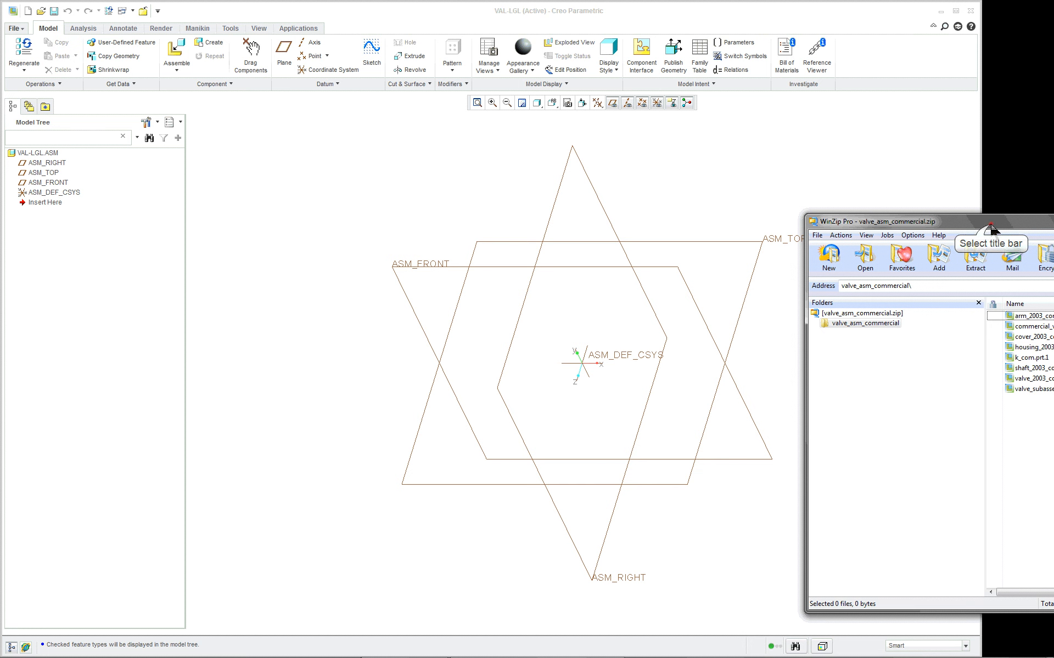
drag(991, 224, 983, 222)
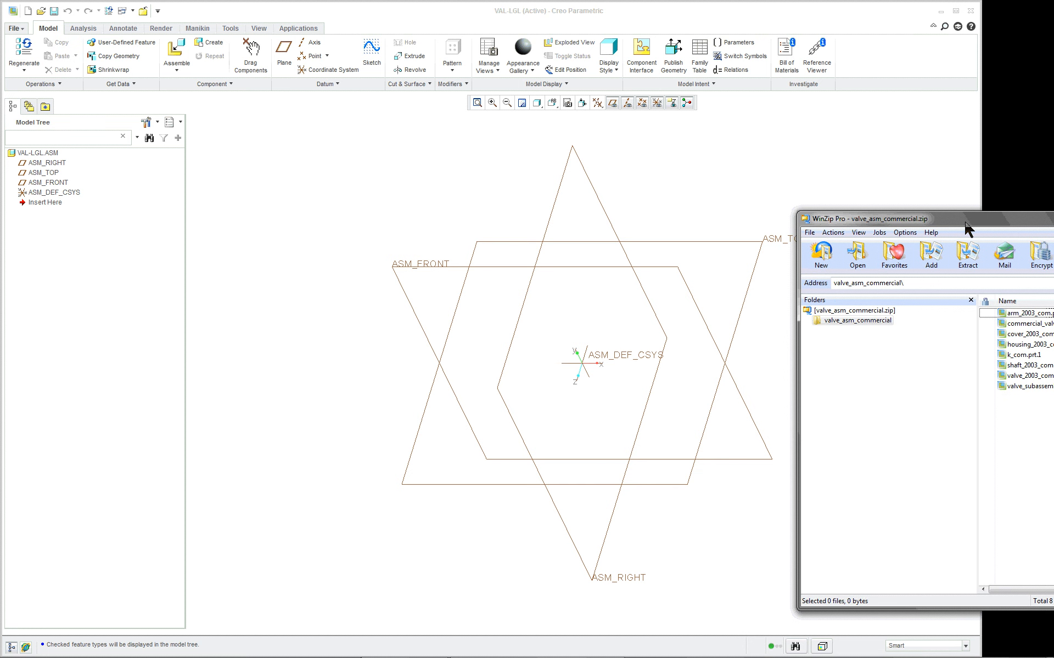
- Rename the VAL-LGL assembly to VAL-LGL-SUB on disk and in session, and accept the assembly rename
right_click(35, 156)
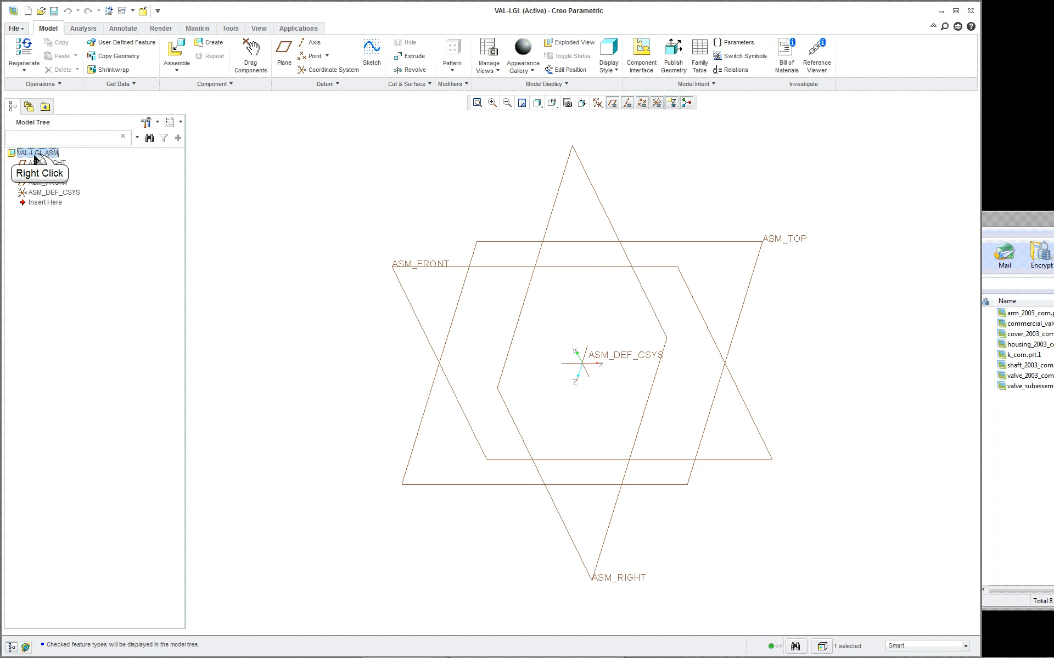
click(49, 159)
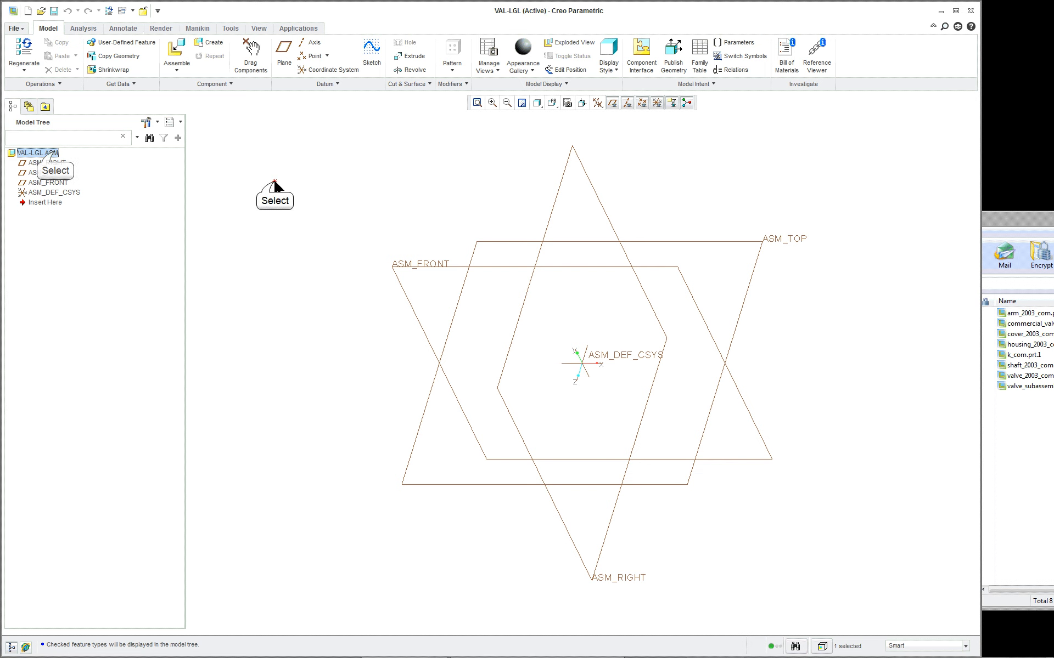
click(22, 29)
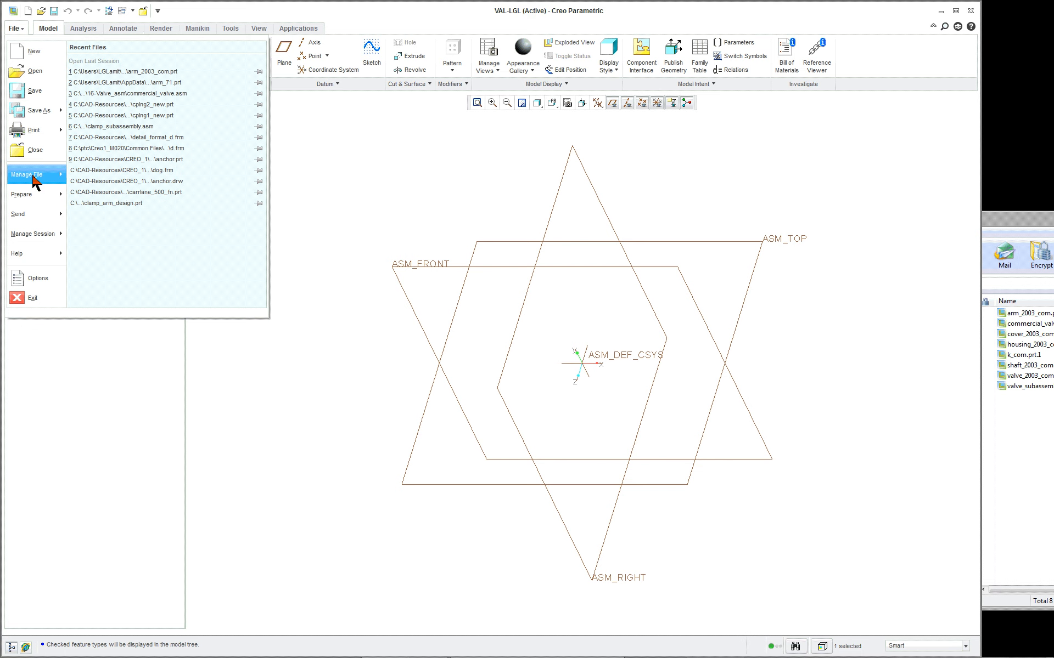
click(34, 175)
click(102, 70)
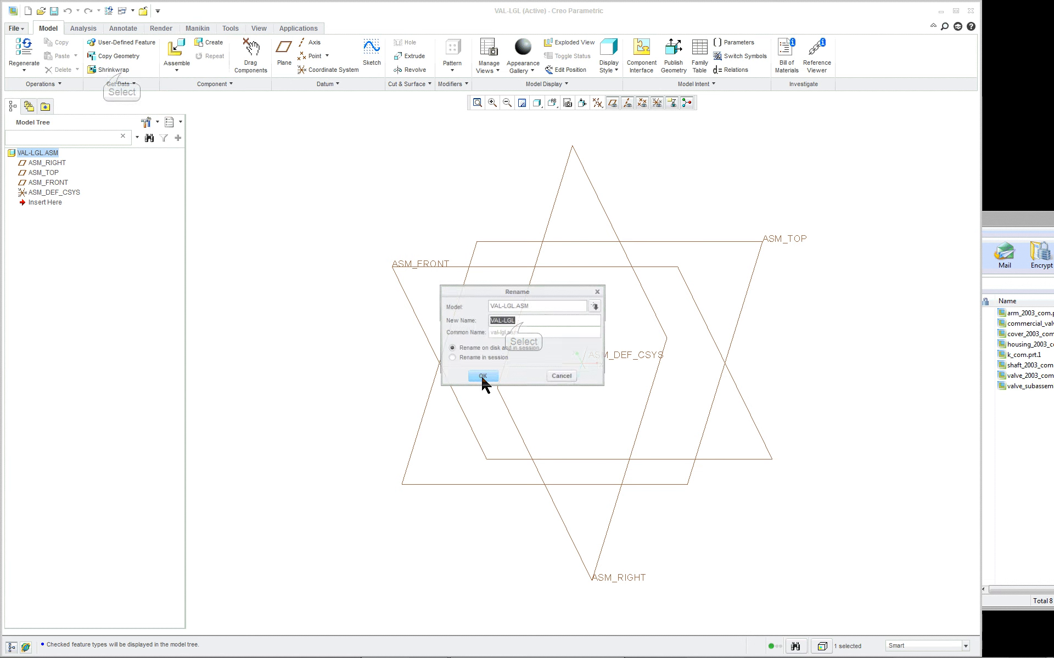
click(523, 323)
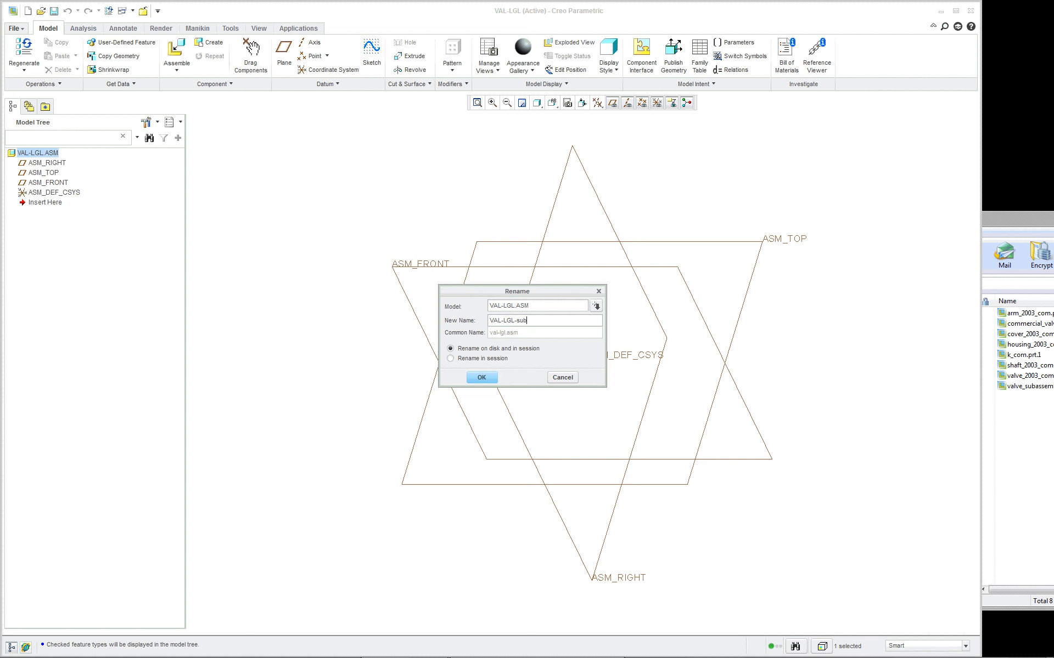
key(Return)
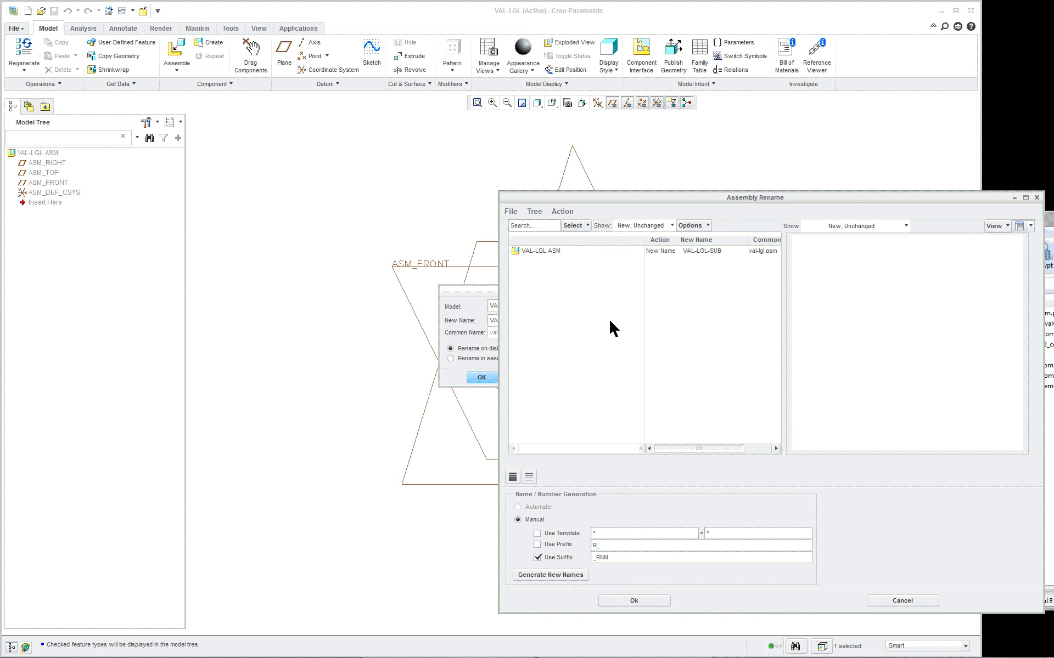
click(643, 604)
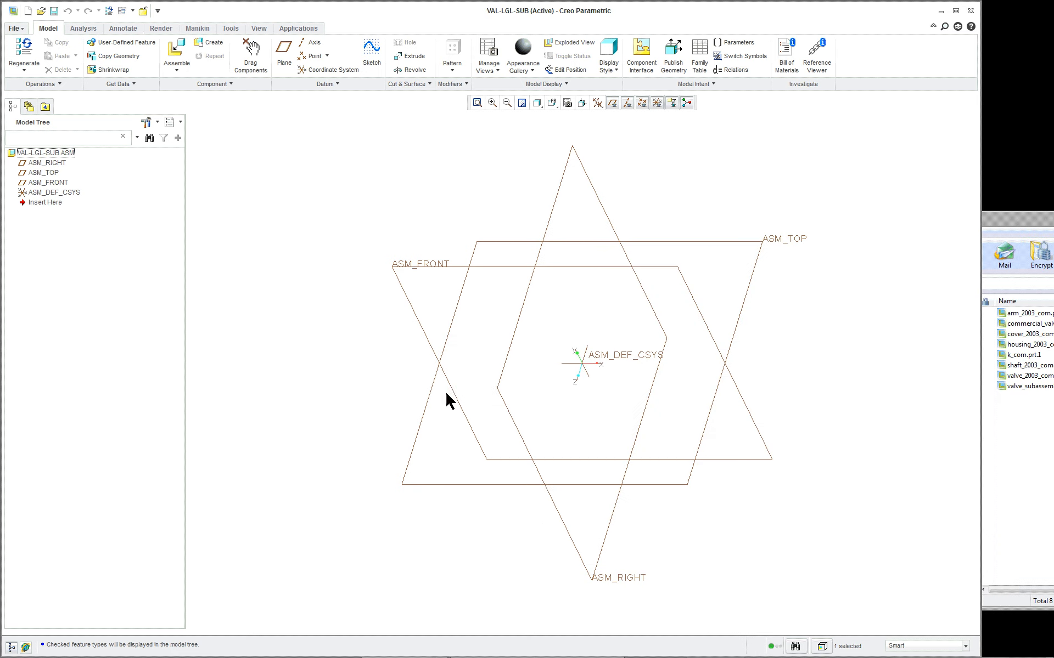
click(380, 208)
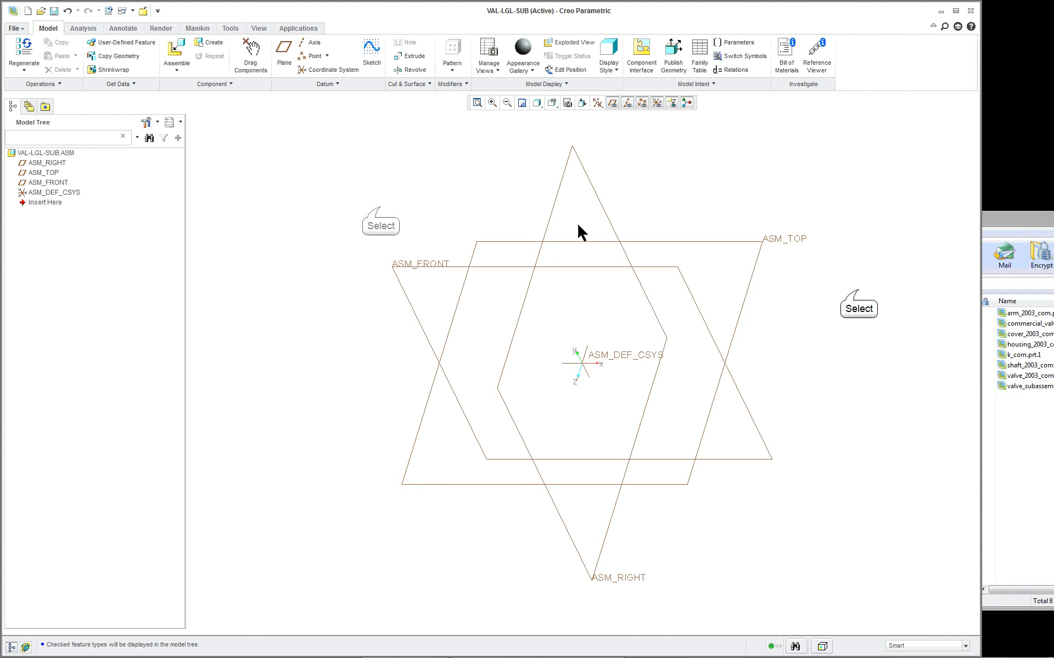
- Bring arm_2003_com.prt.1 from the archive into the assembly and place it with the Default constraint
click(858, 289)
click(1021, 317)
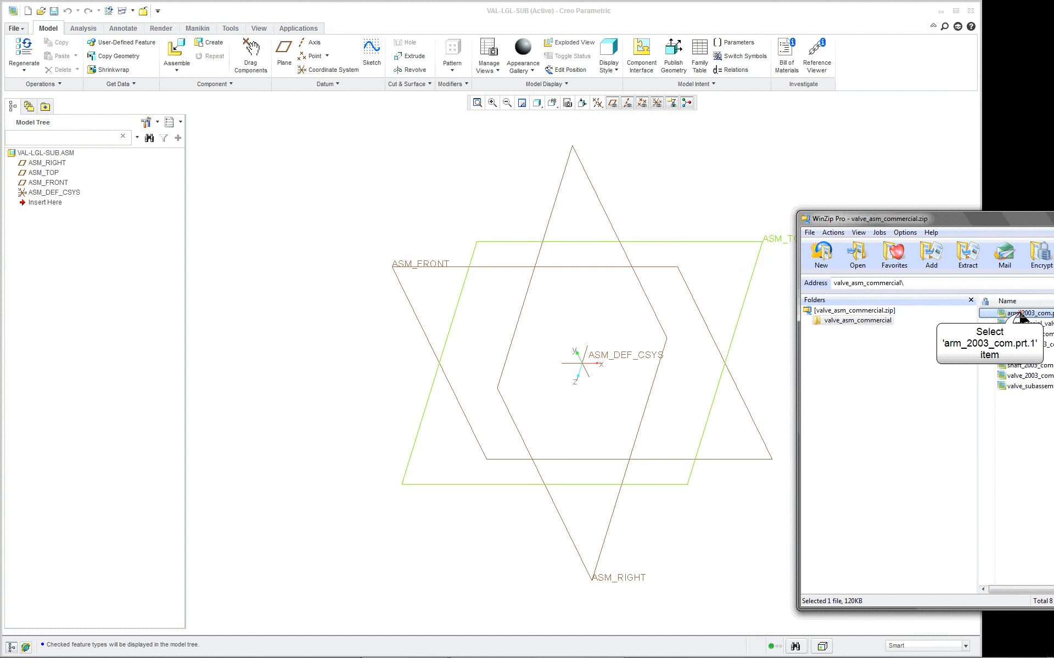
drag(1020, 317, 666, 179)
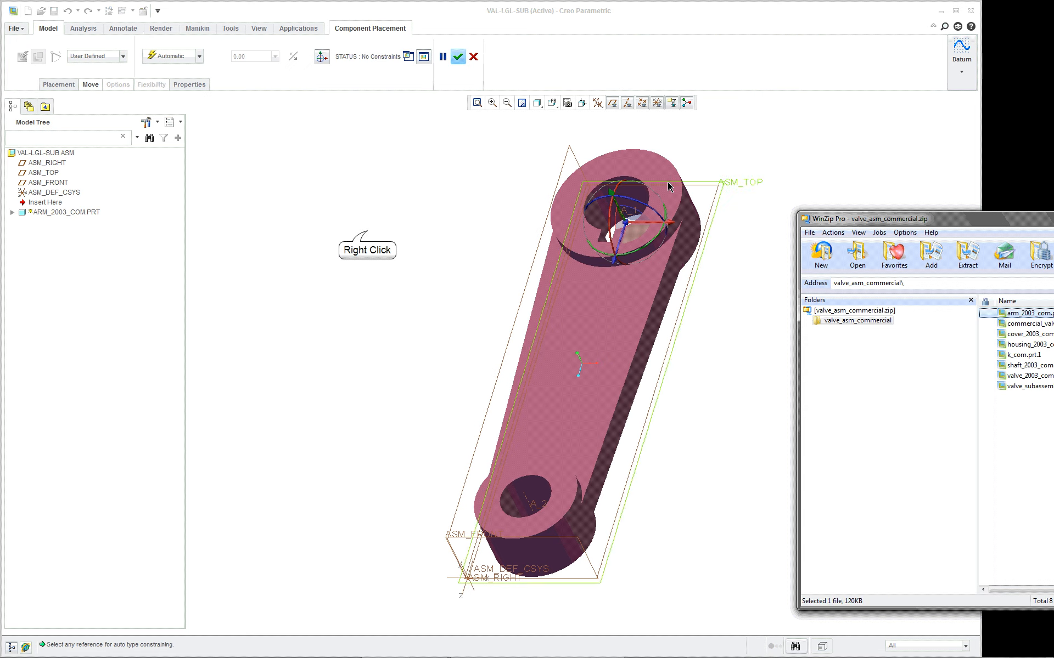
right_click(368, 231)
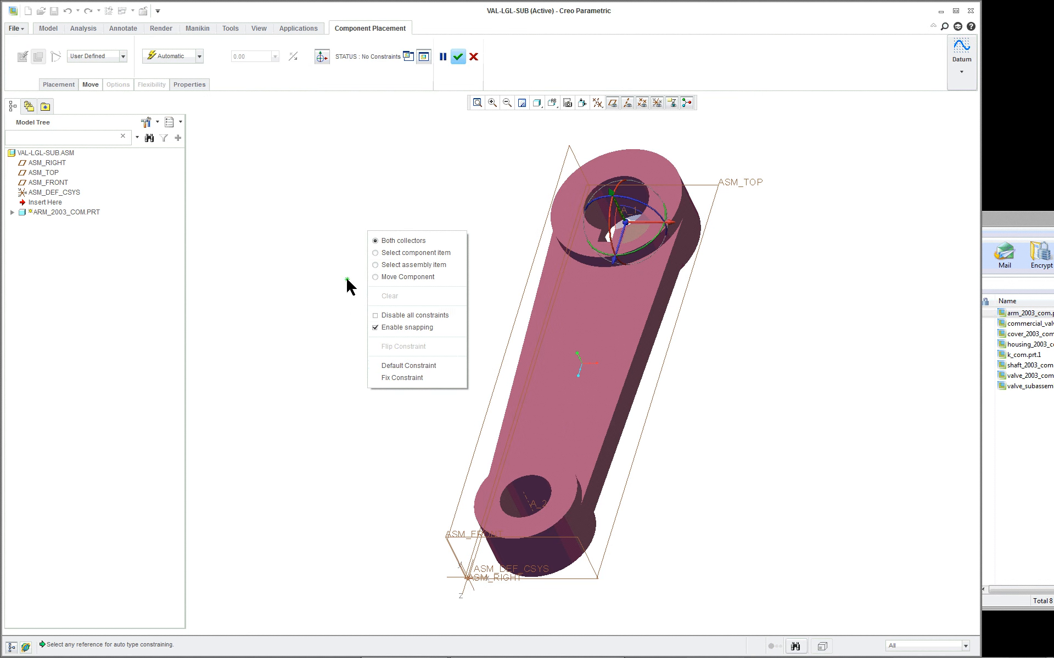
click(429, 365)
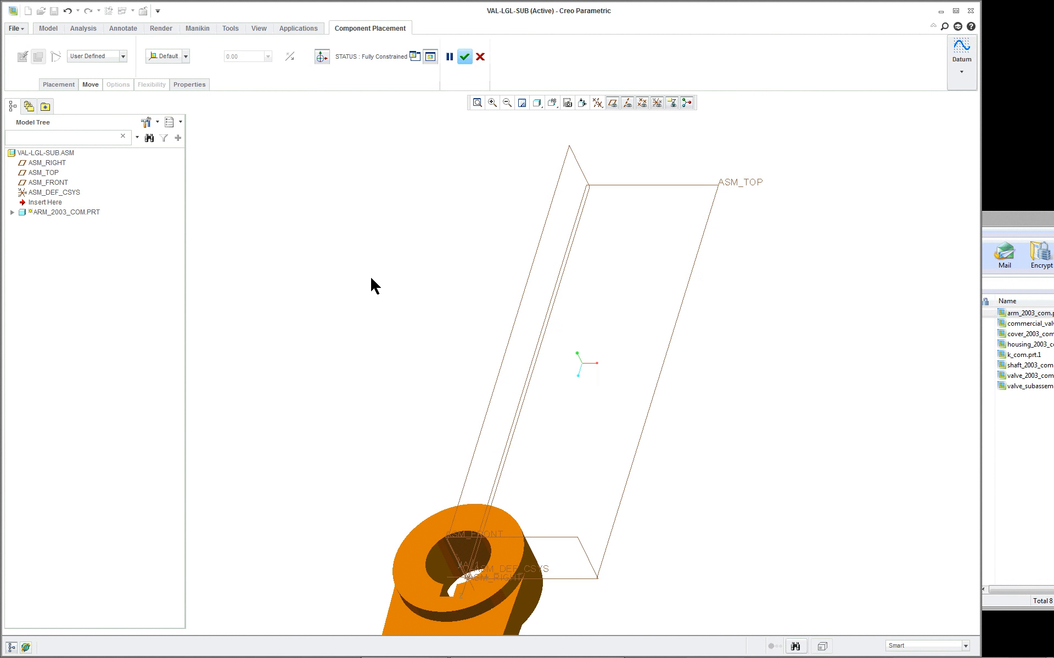
middle_click(369, 275)
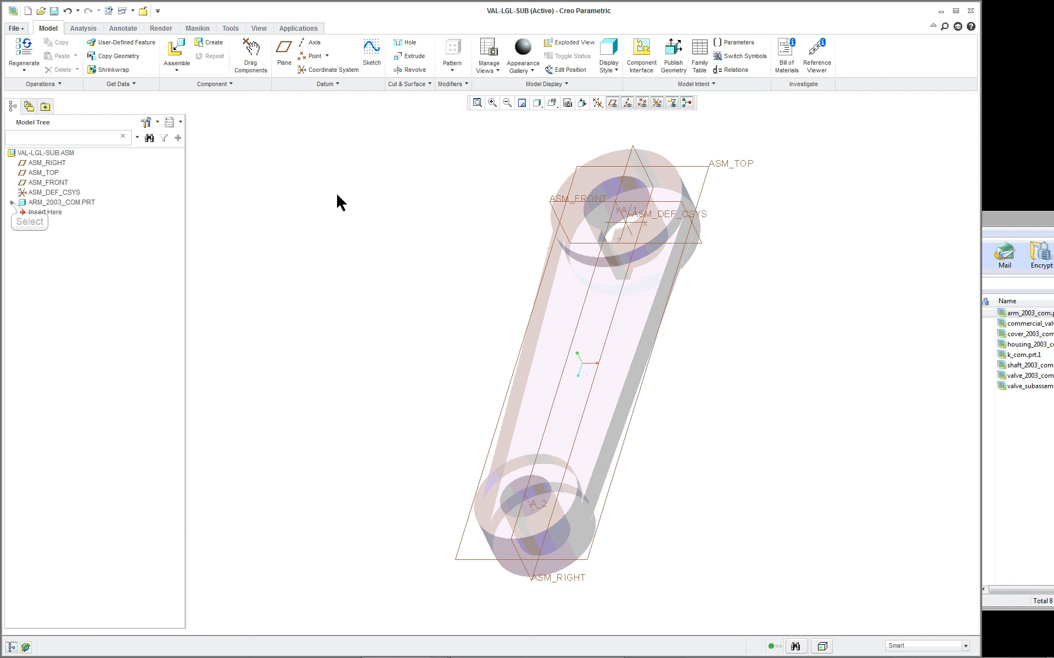
- Examine the arm component's features and placement set in the model tree, and collapse its listing again
click(11, 203)
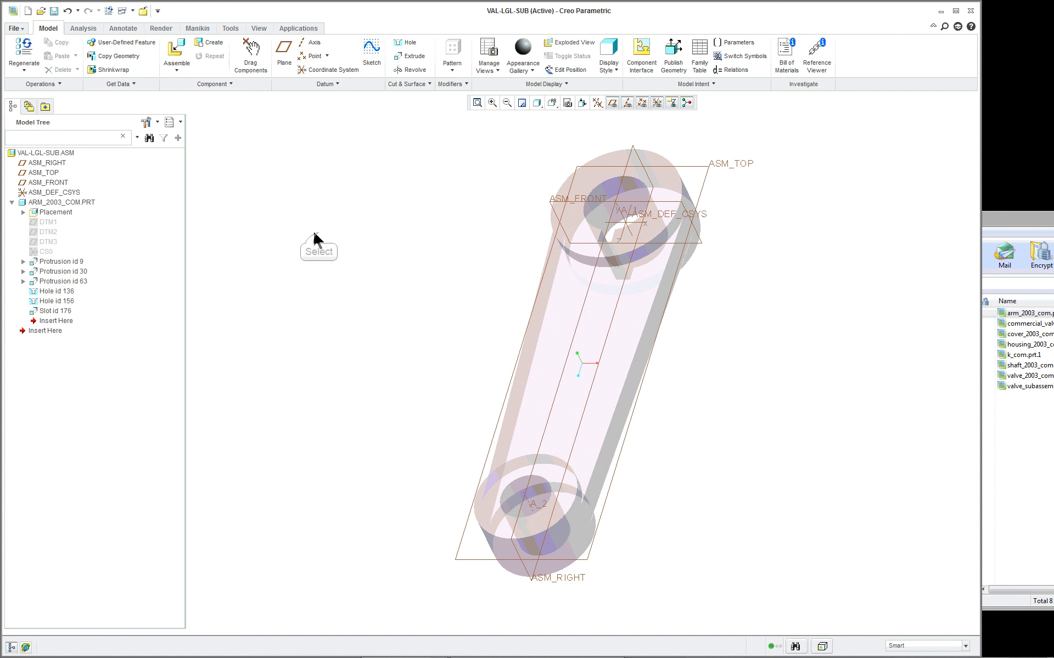
click(23, 212)
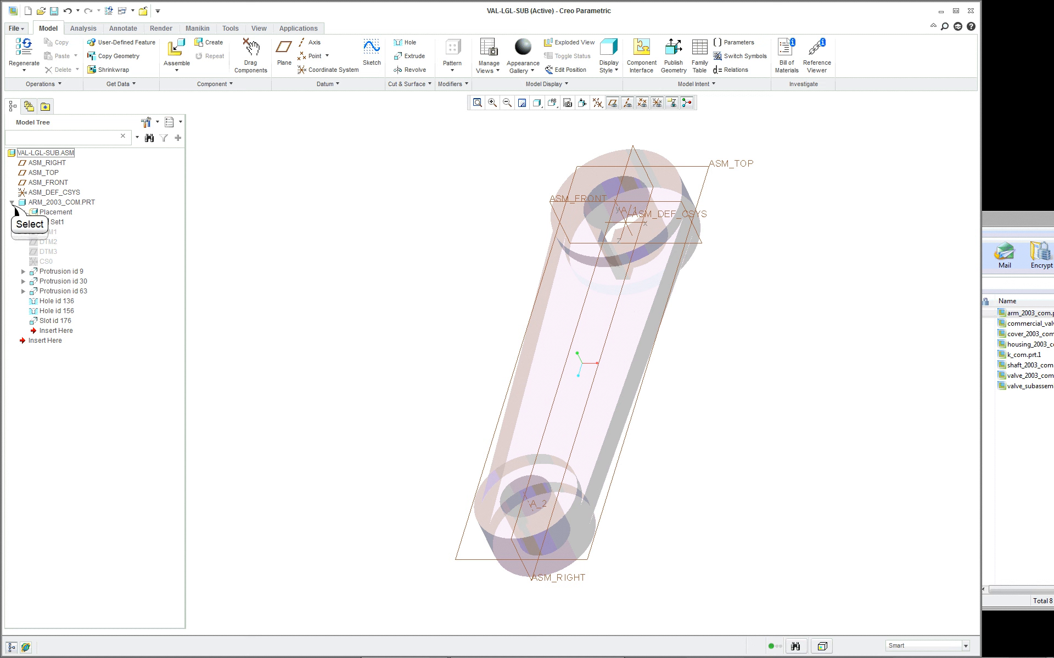
click(12, 203)
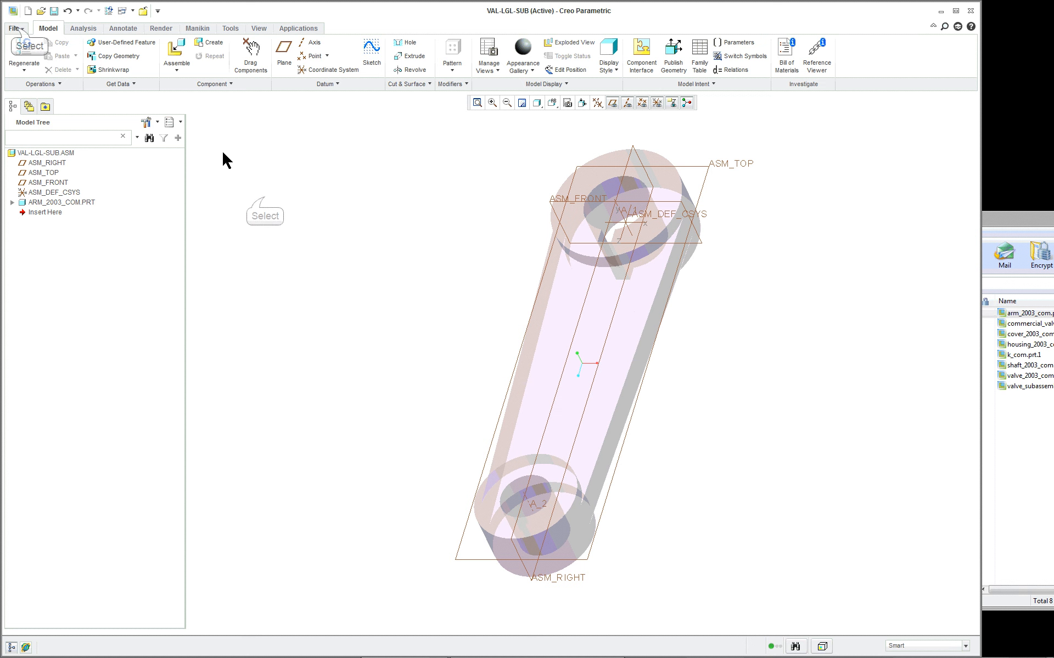
- Set the default model orientation to Isometric and save the setting to the configuration file
click(15, 28)
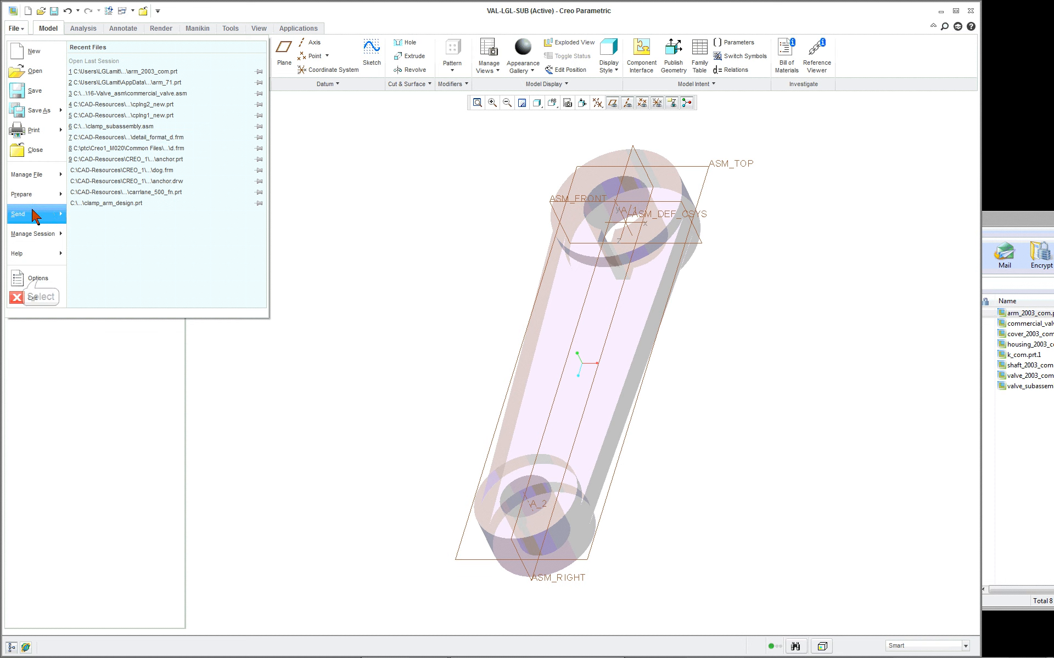
click(38, 279)
click(295, 161)
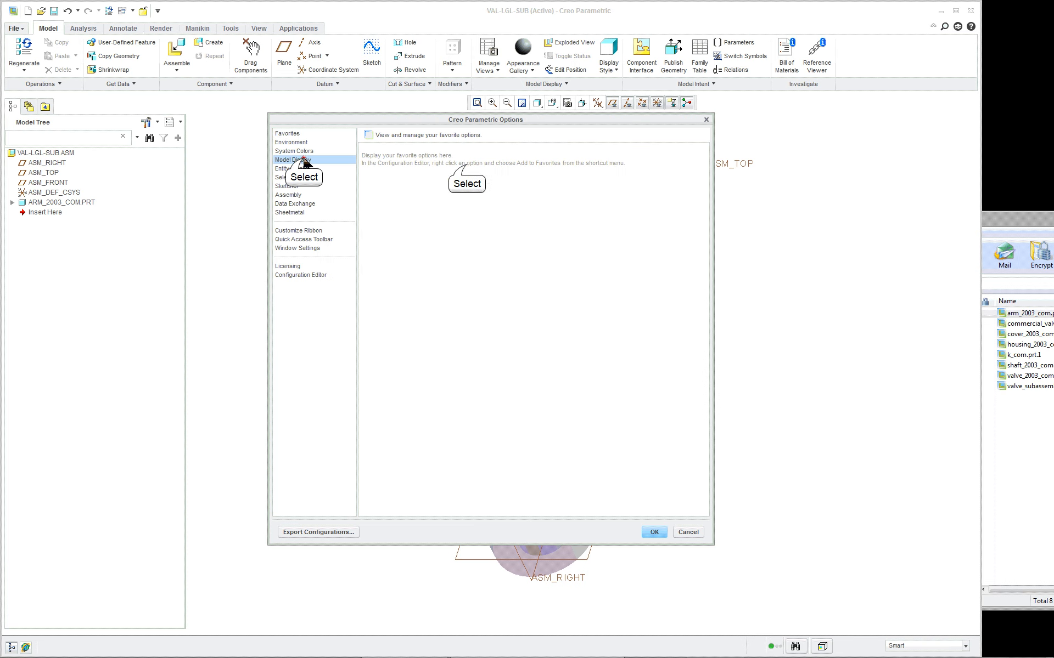
click(467, 161)
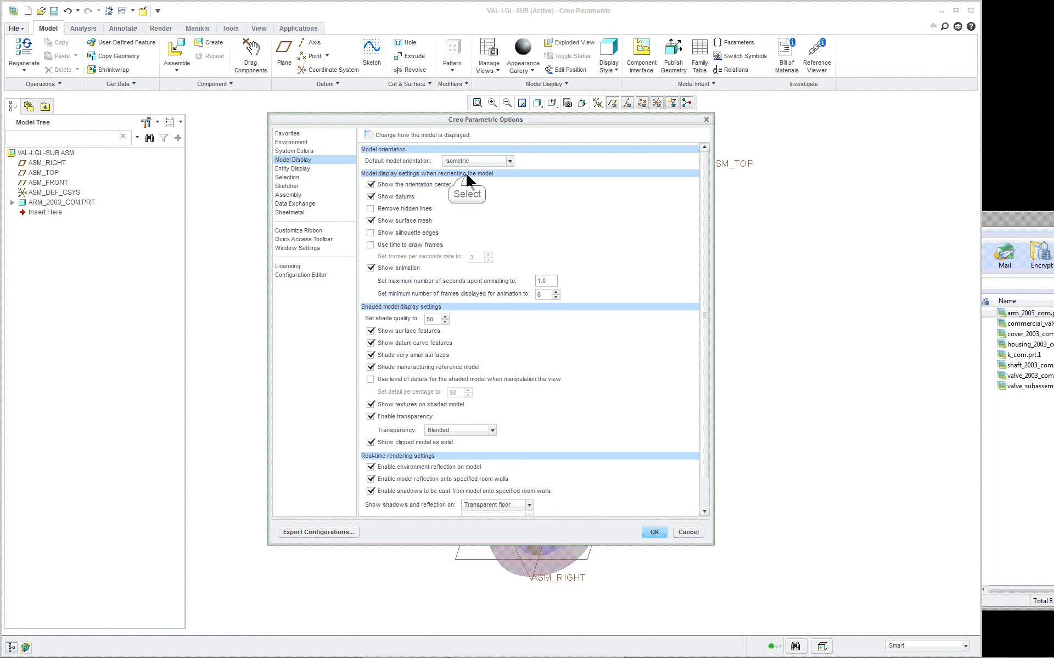
click(656, 531)
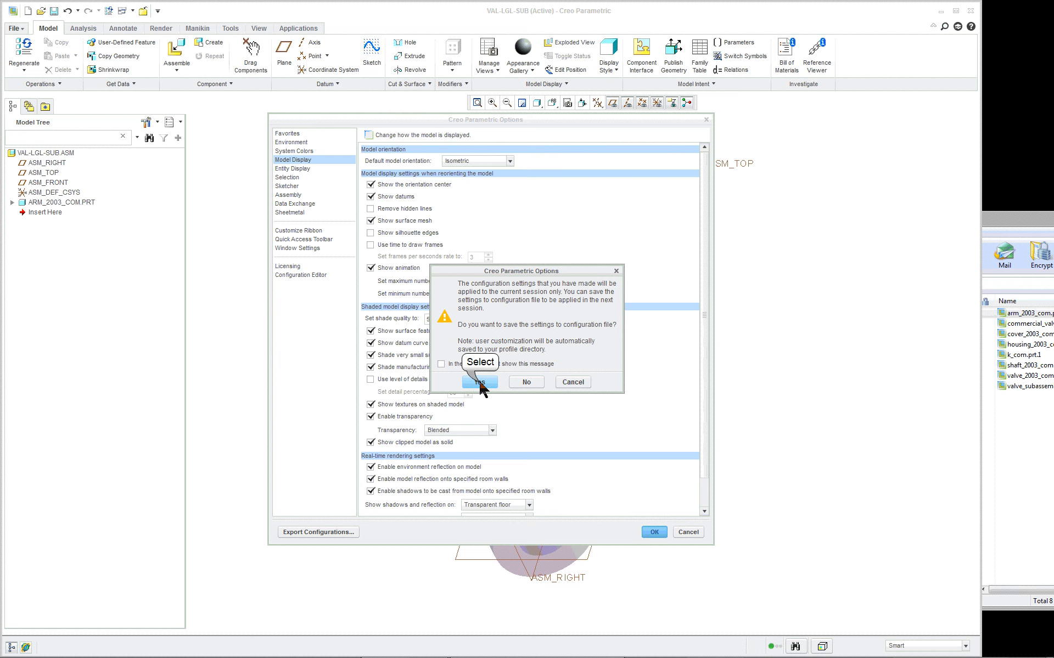
click(480, 383)
click(649, 455)
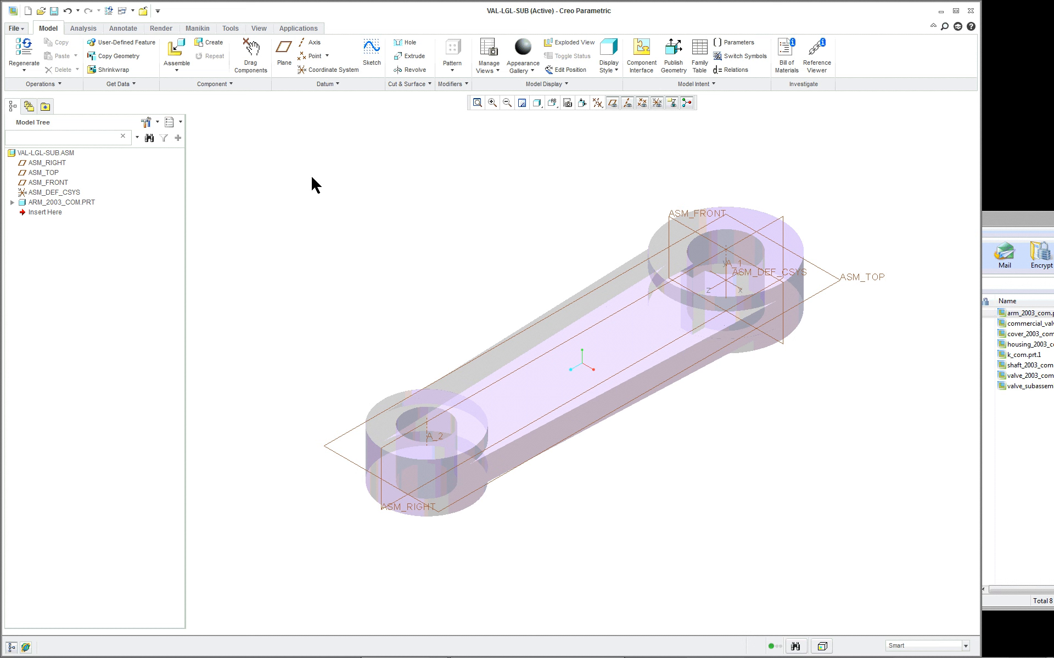
- Undo the placement of the arm component
click(68, 11)
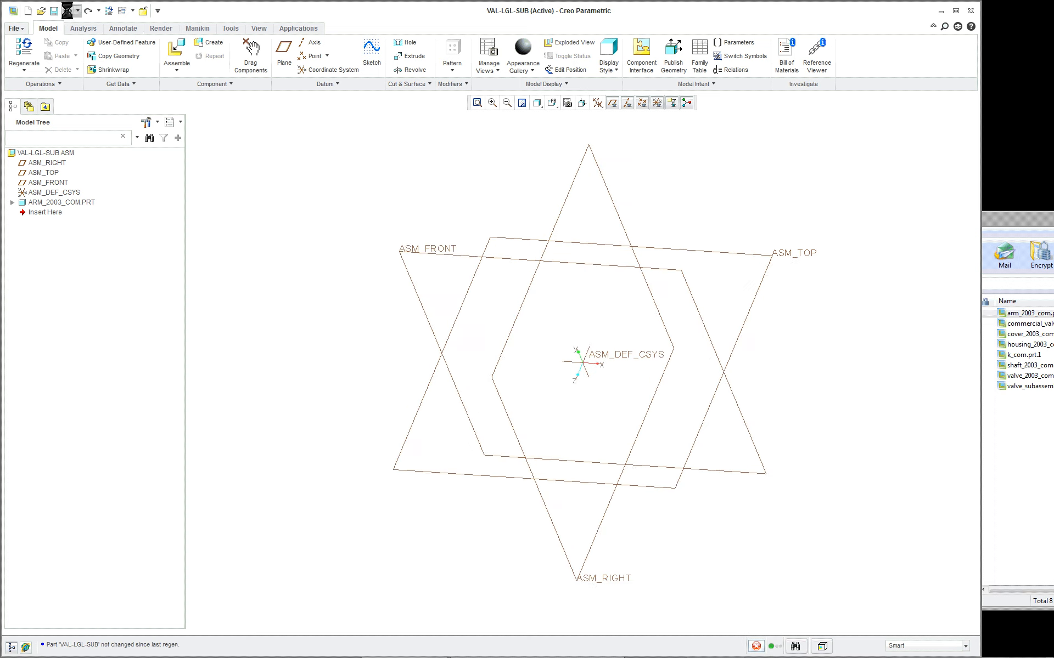
- Bring shaft_2003_com.prt.1 from the archive into the assembly as the first component and place it with the Default constraint
drag(1019, 220, 835, 220)
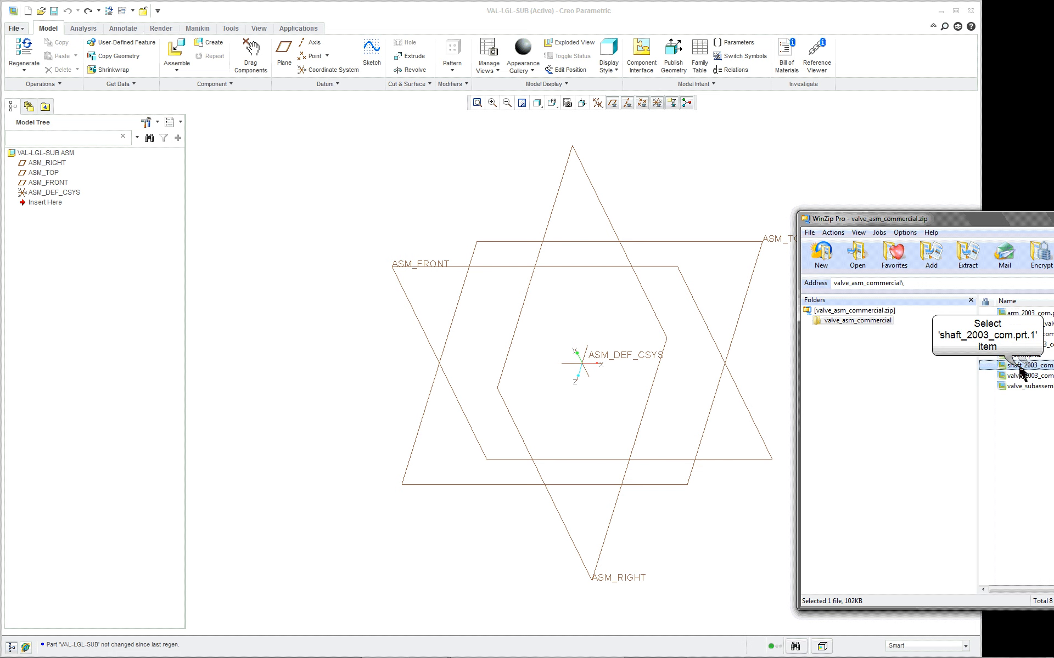
click(1023, 365)
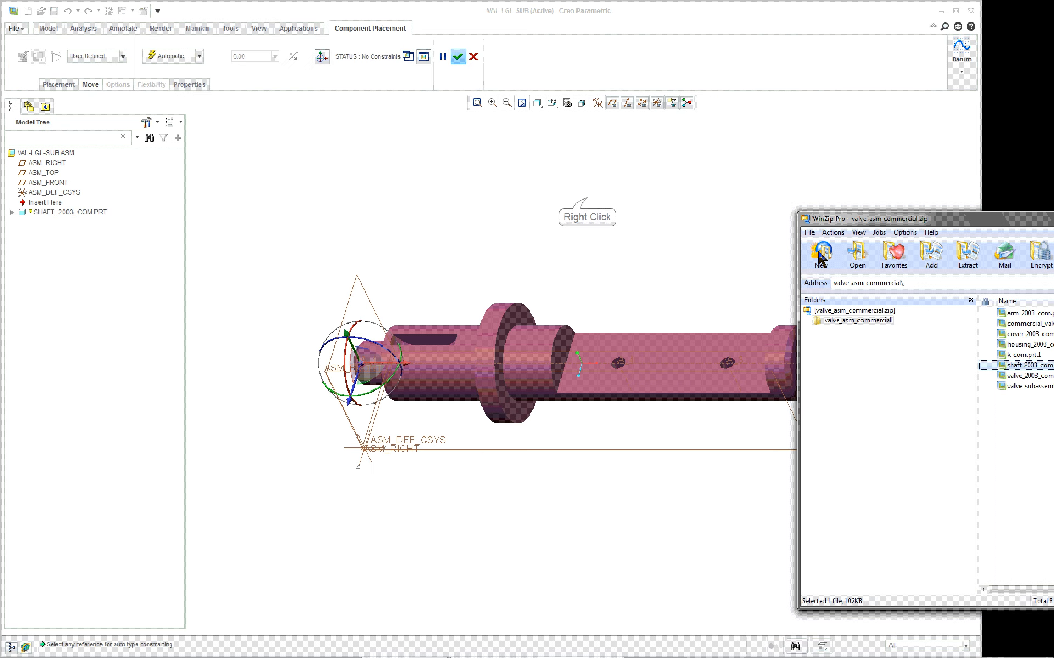
right_click(586, 198)
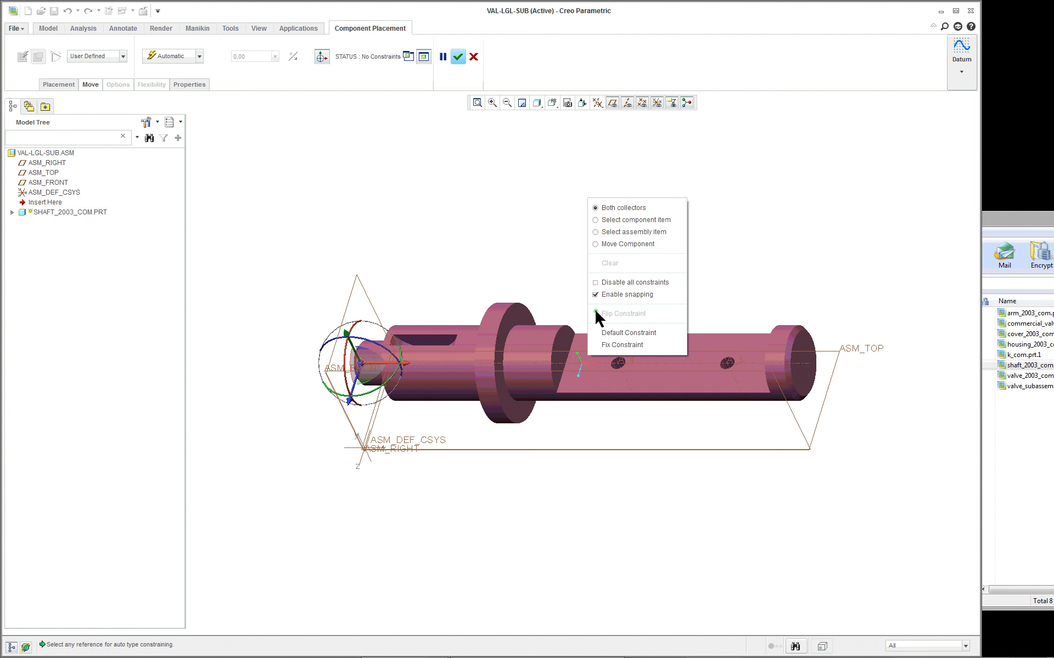
click(603, 332)
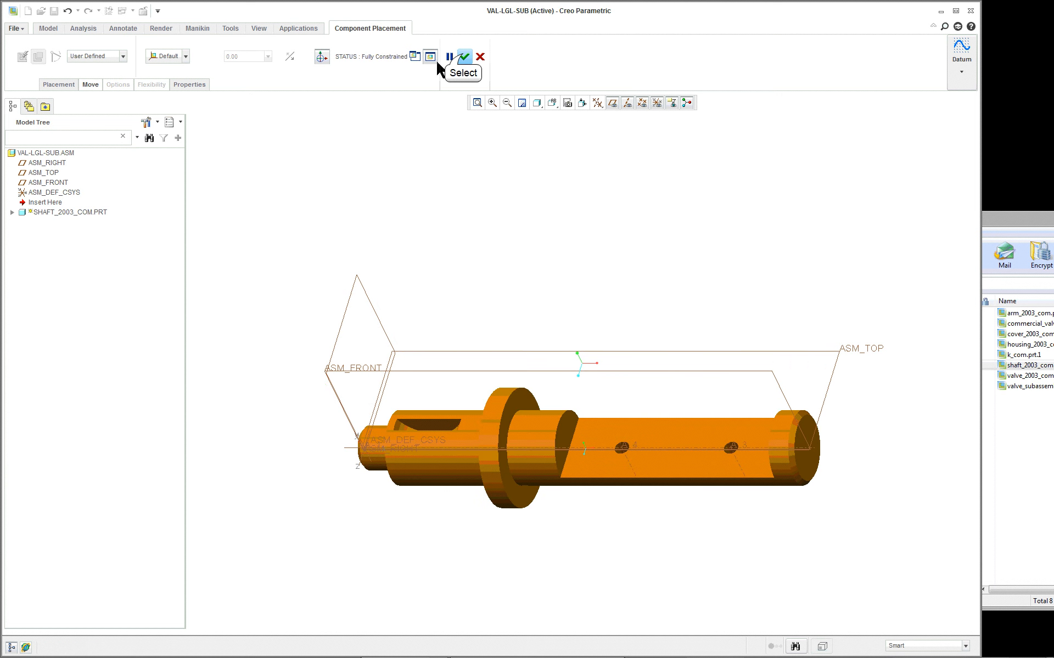
click(464, 56)
- Change the default model orientation to Isometric and save it to config.pro in the 16-Valve_asm folder
click(14, 28)
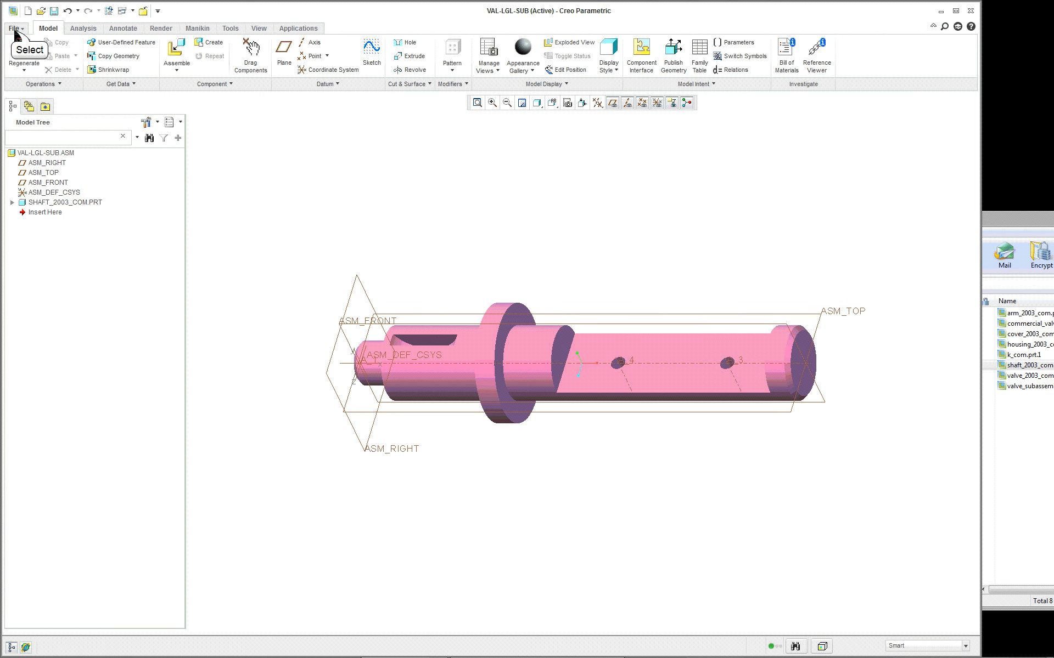
click(33, 278)
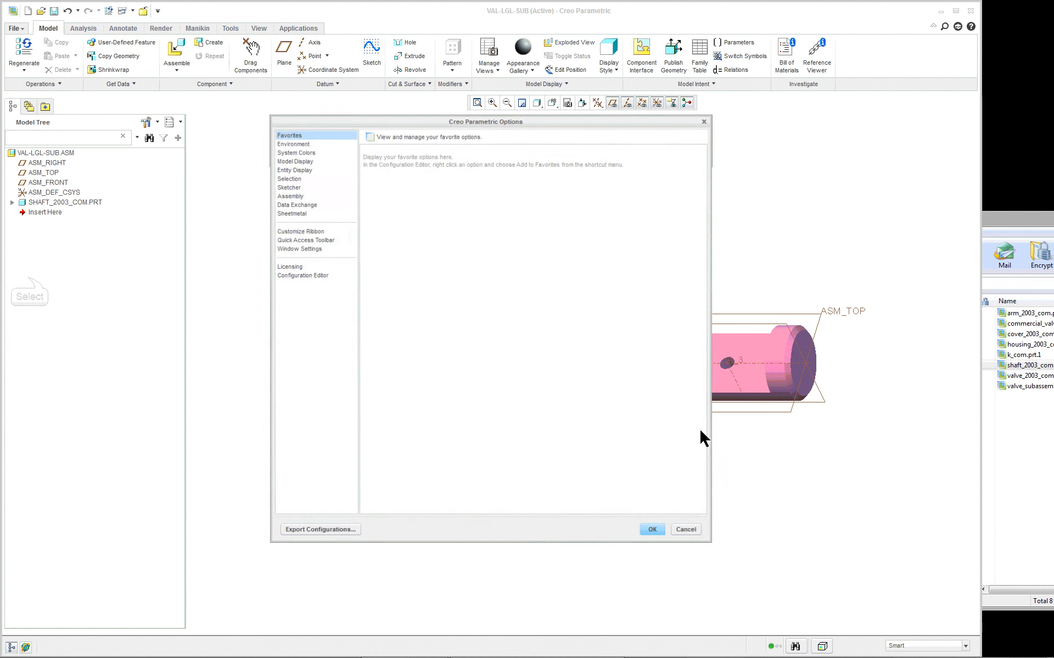
click(294, 160)
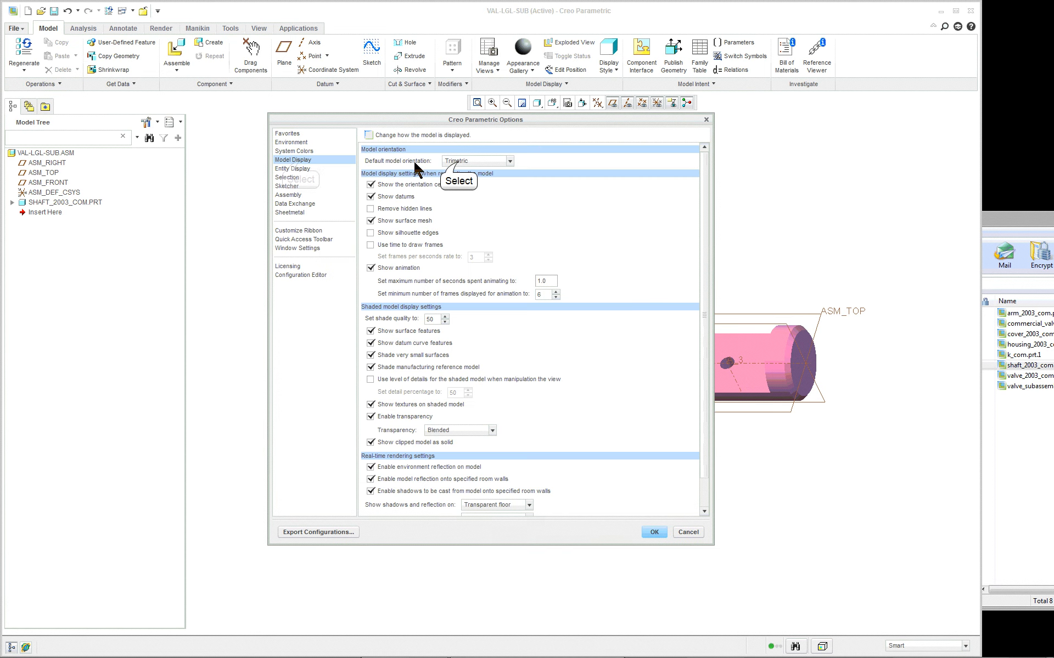
click(457, 161)
click(476, 172)
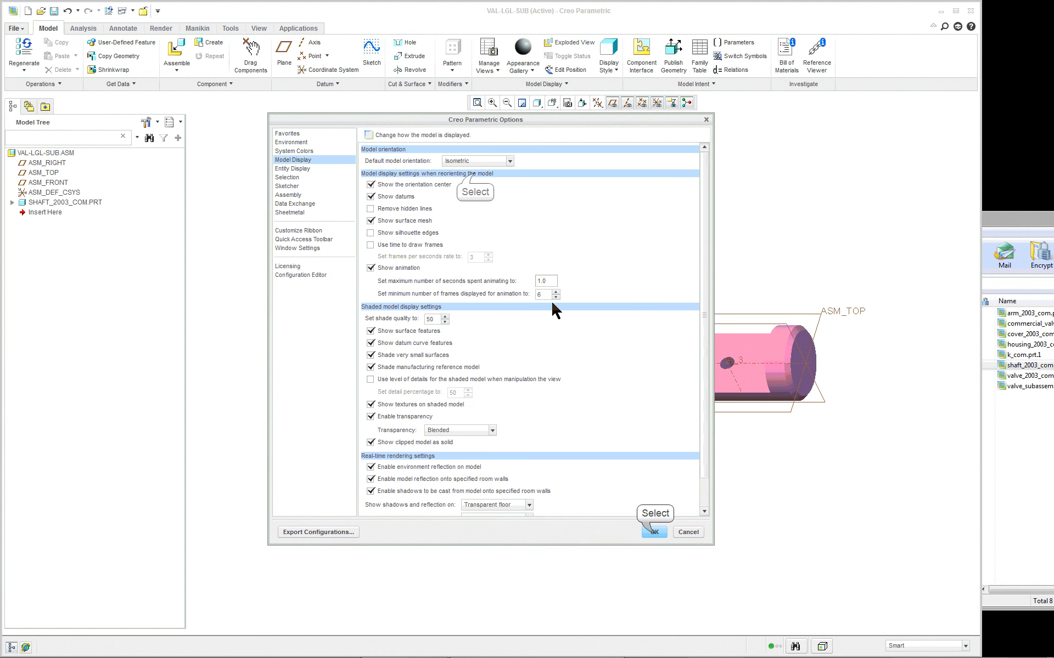
click(647, 533)
click(479, 382)
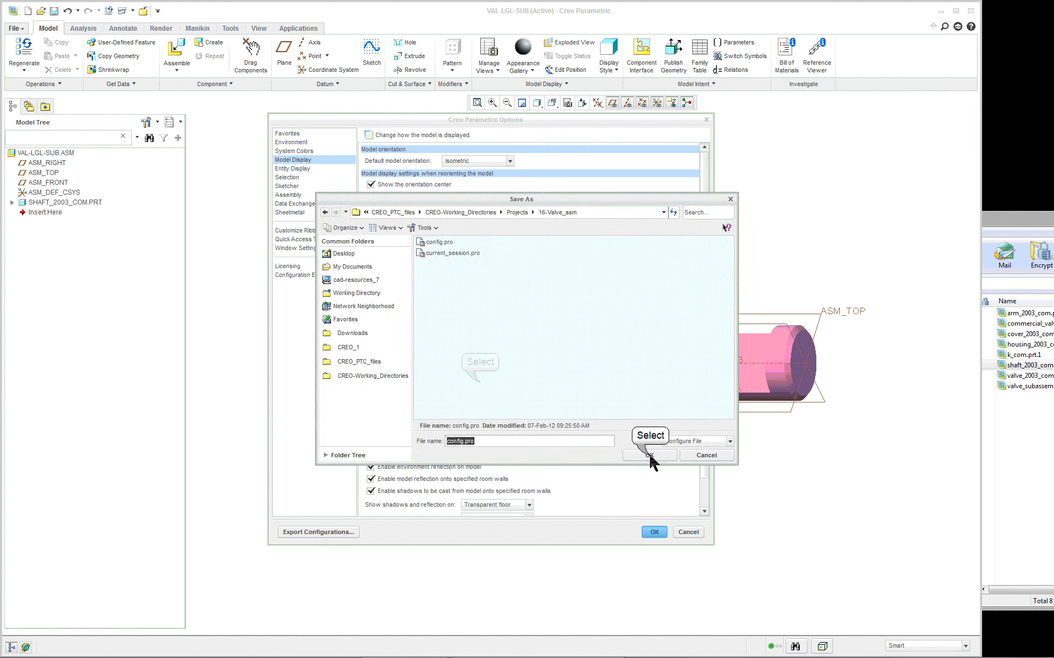
click(651, 455)
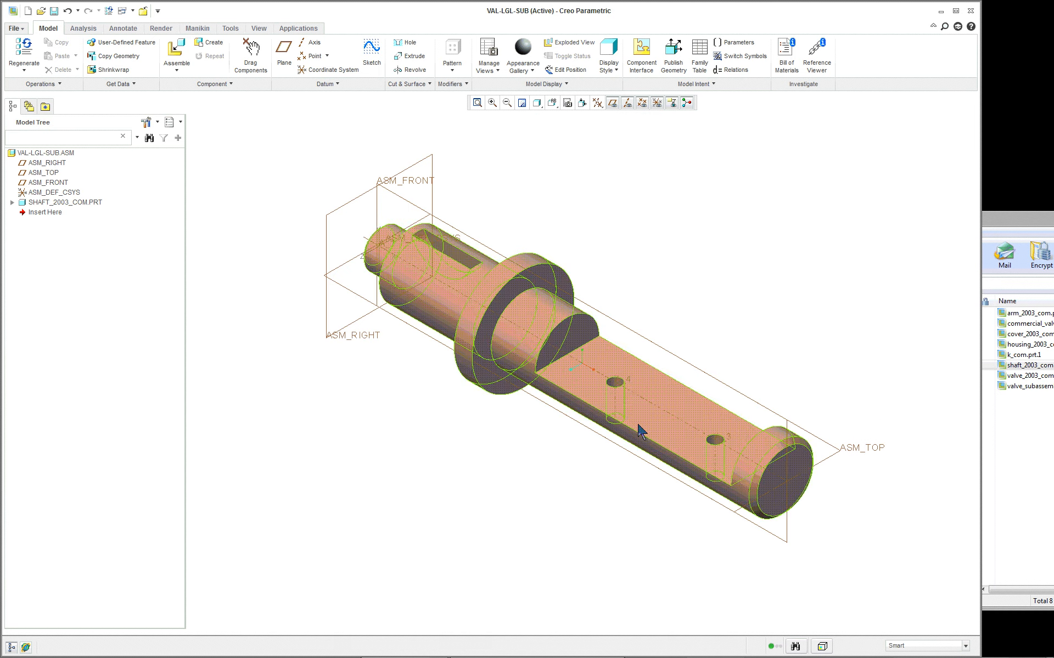
- Bring arm_2003_com.prt.1 from the archive into the assembly as the second component, ready for constraining to the shaft
click(1031, 225)
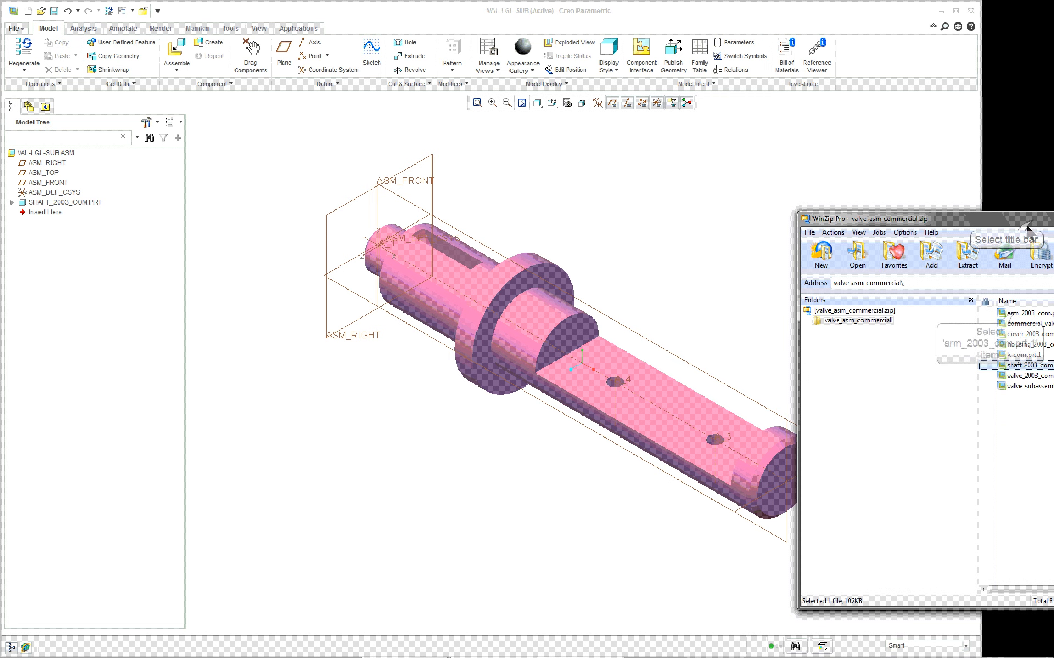
click(1000, 314)
drag(1000, 316, 616, 242)
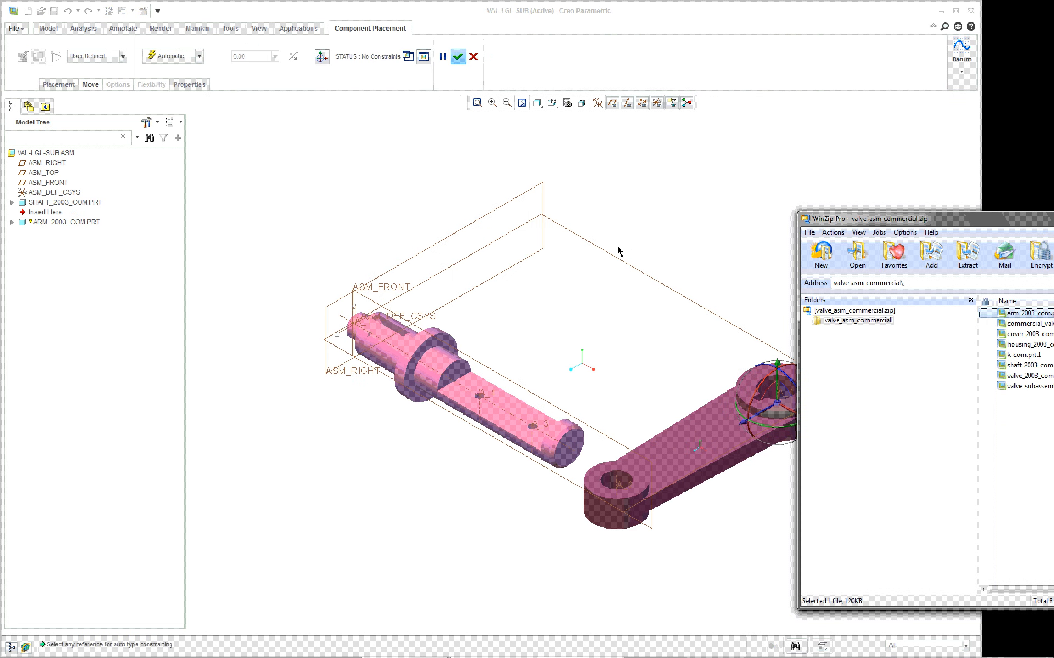
click(693, 248)
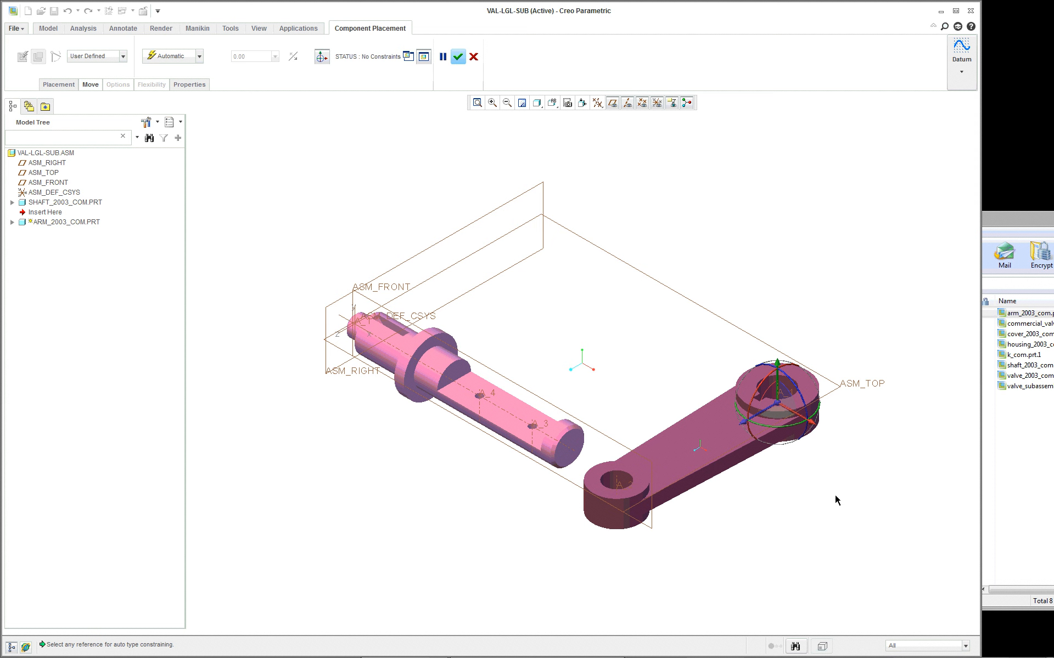
- Make the arm's keyed hub hole coincident with the shaft's slotted cylindrical end and slide the arm along the axis onto the shaft
click(790, 390)
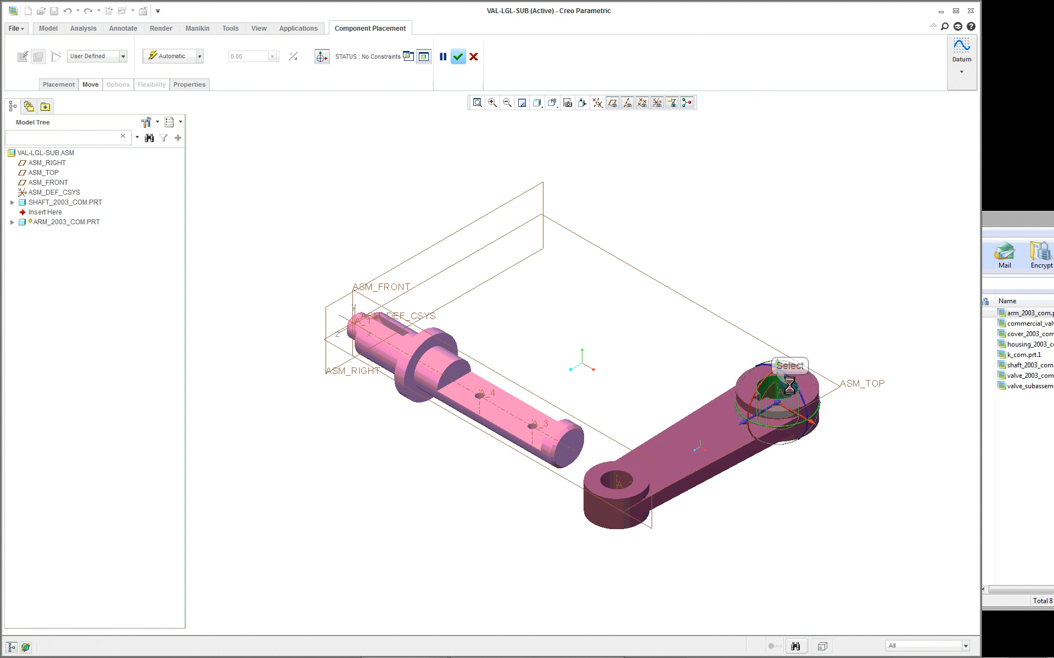
click(382, 358)
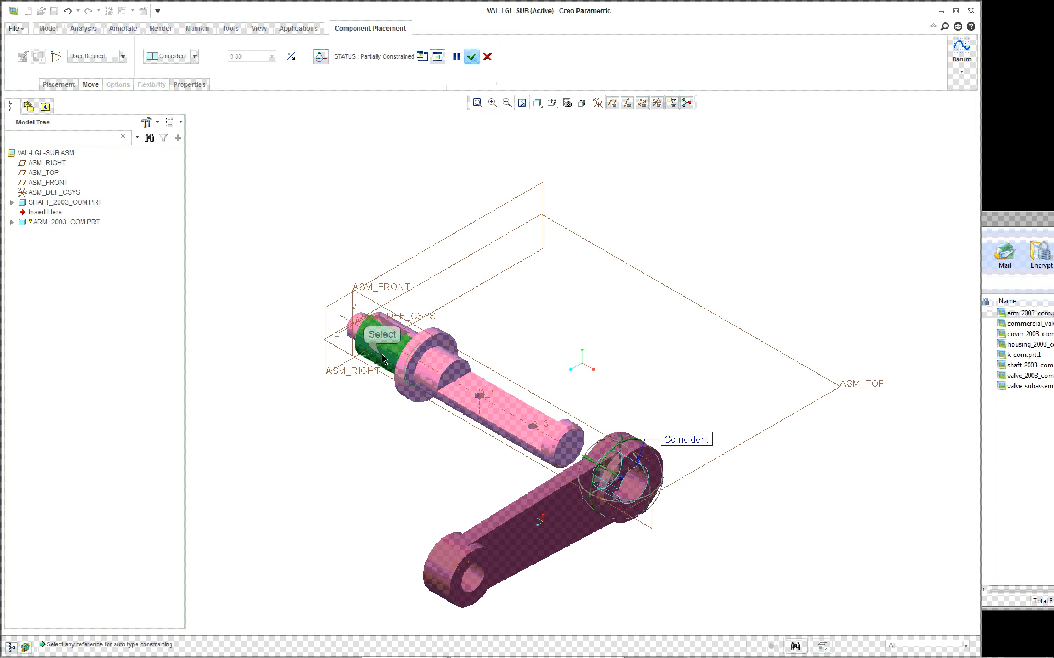
scroll(372, 472, down, 3)
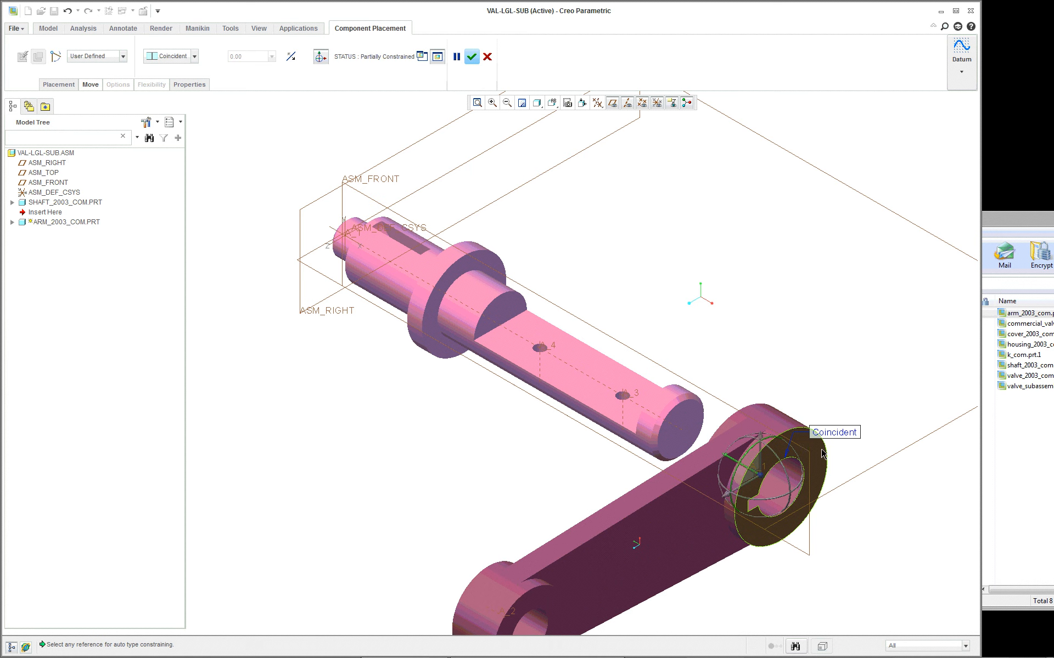
scroll(817, 518, down, 1)
scroll(817, 517, up, 6)
scroll(816, 515, down, 7)
scroll(816, 515, down, 2)
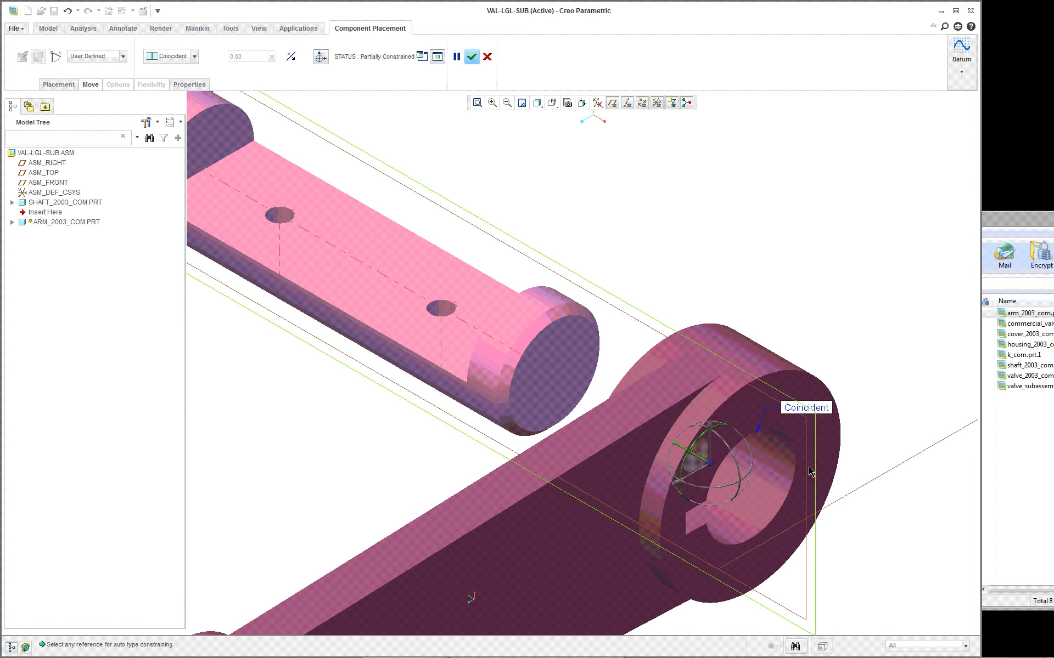
scroll(828, 445, up, 3)
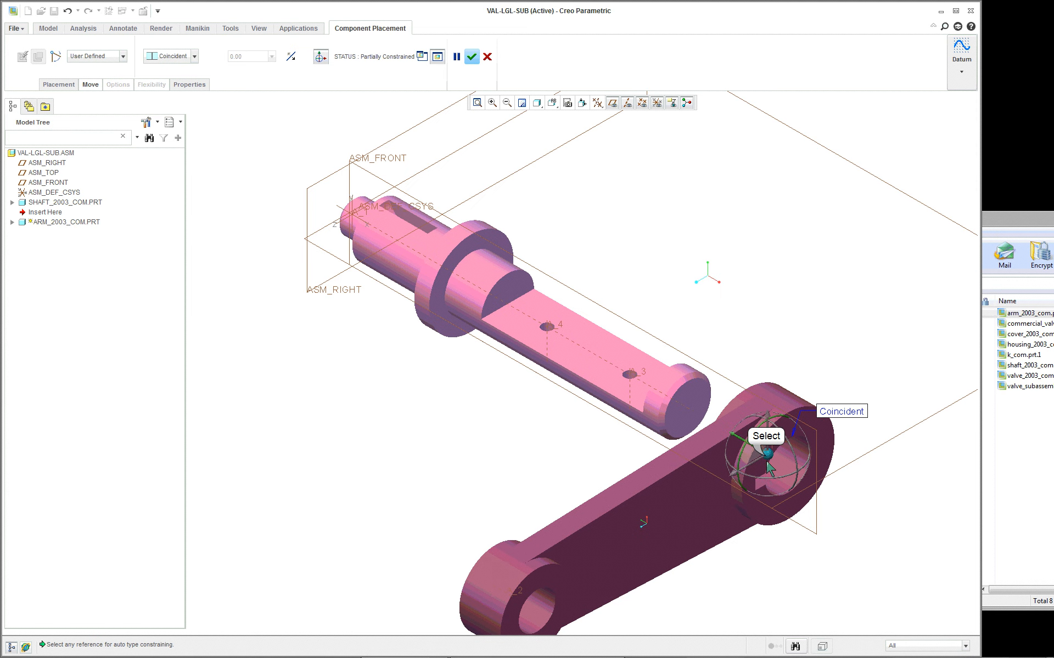
drag(752, 445, 164, 140)
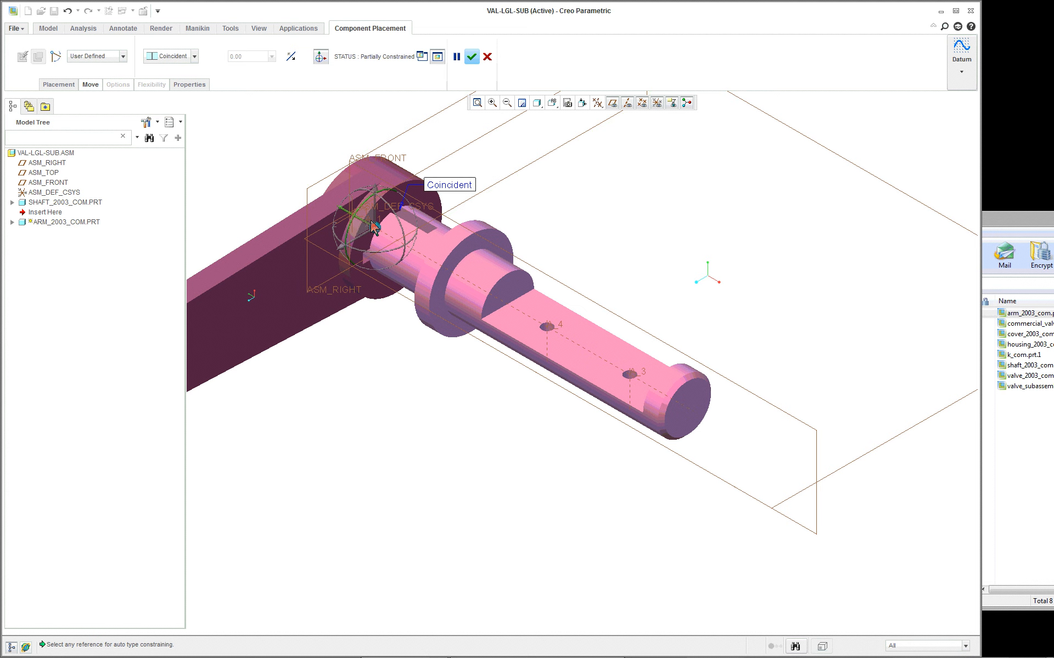
- Add a Coincident constraint between the arm hub's end face and the hidden face of the shaft collar on the key slot side
scroll(375, 228, down, 2)
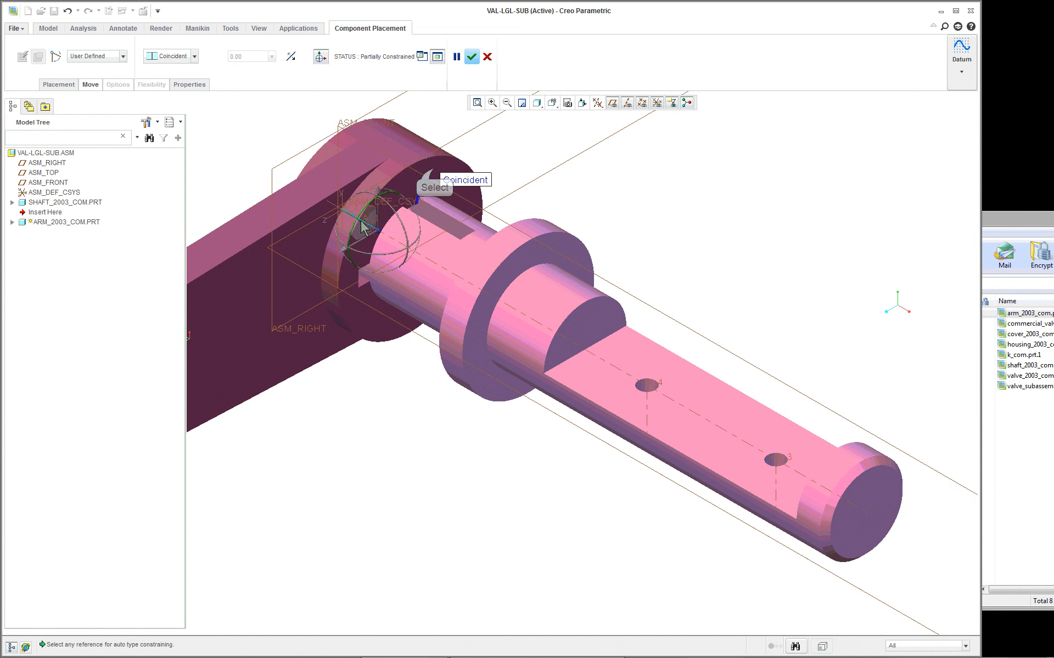
click(434, 170)
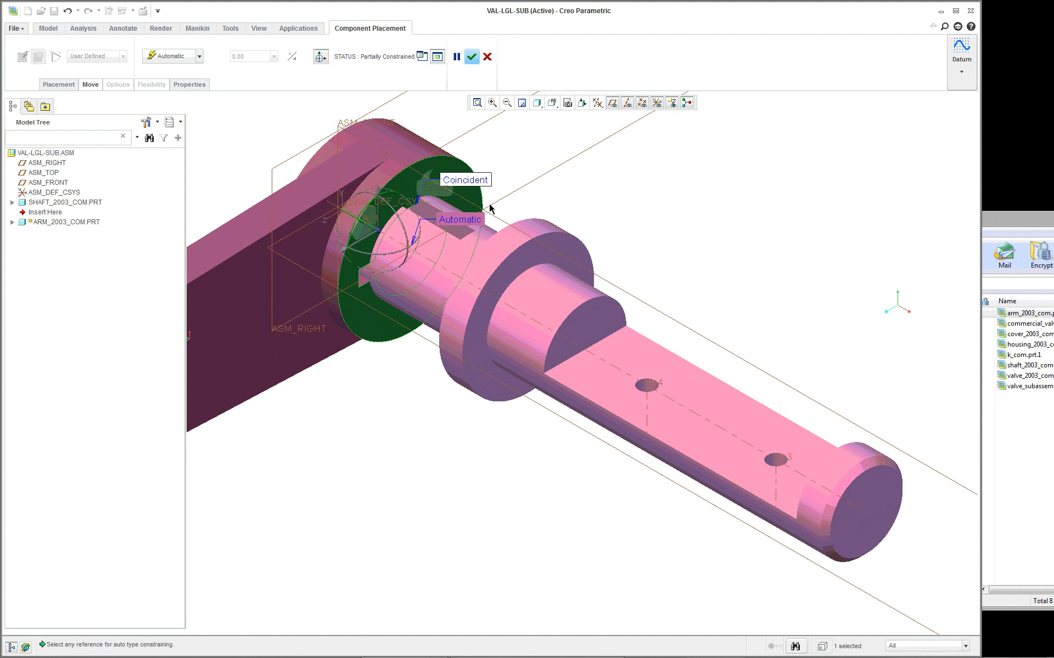
right_click(514, 244)
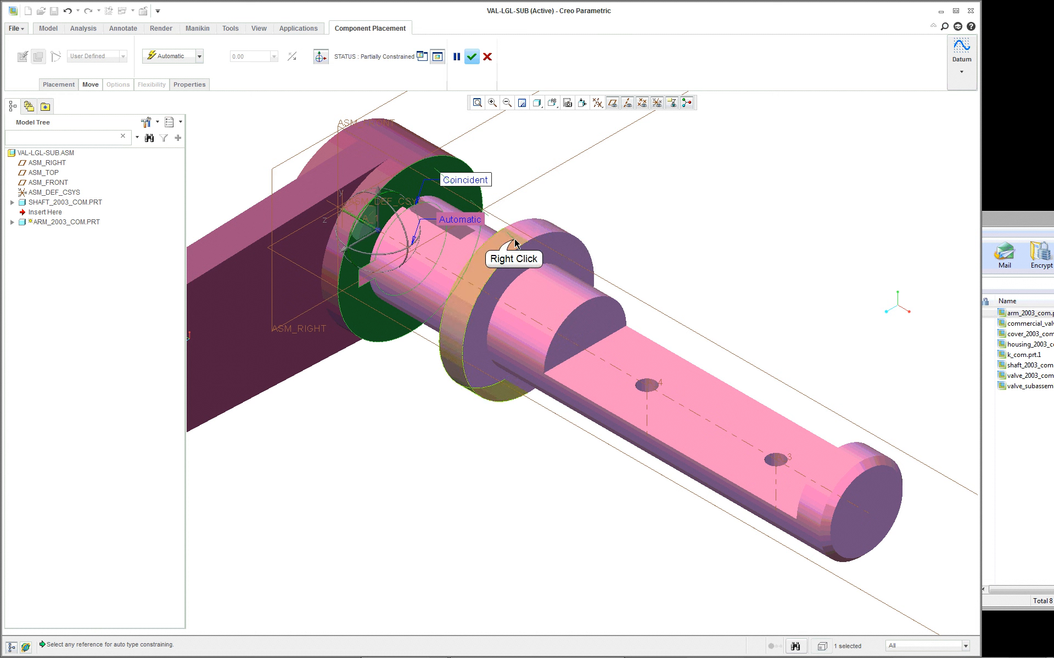
right_click(514, 244)
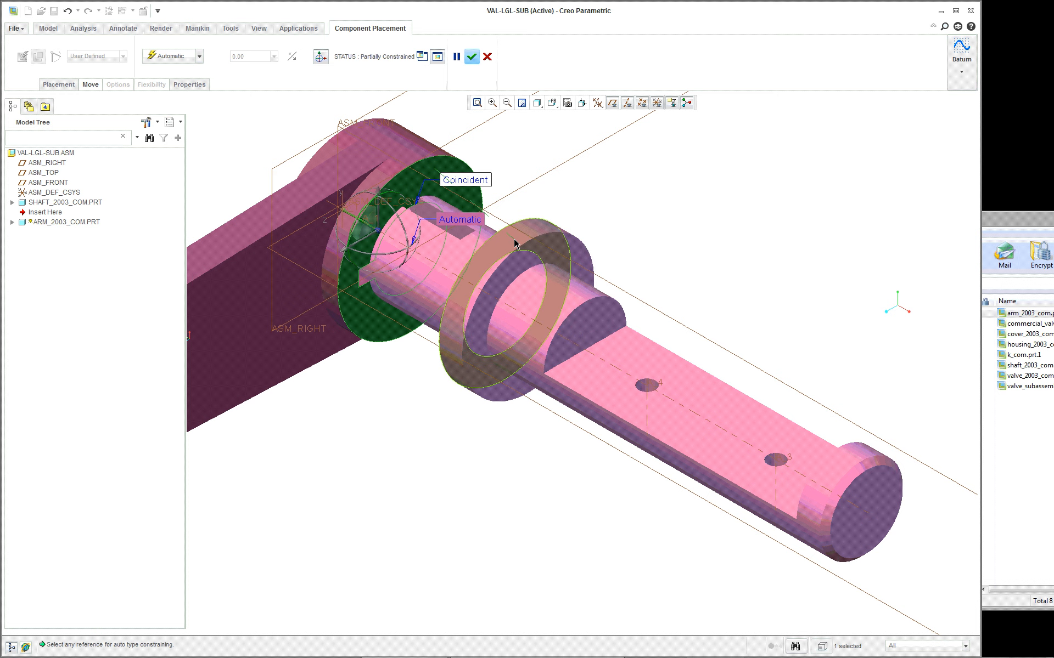
click(514, 244)
click(514, 243)
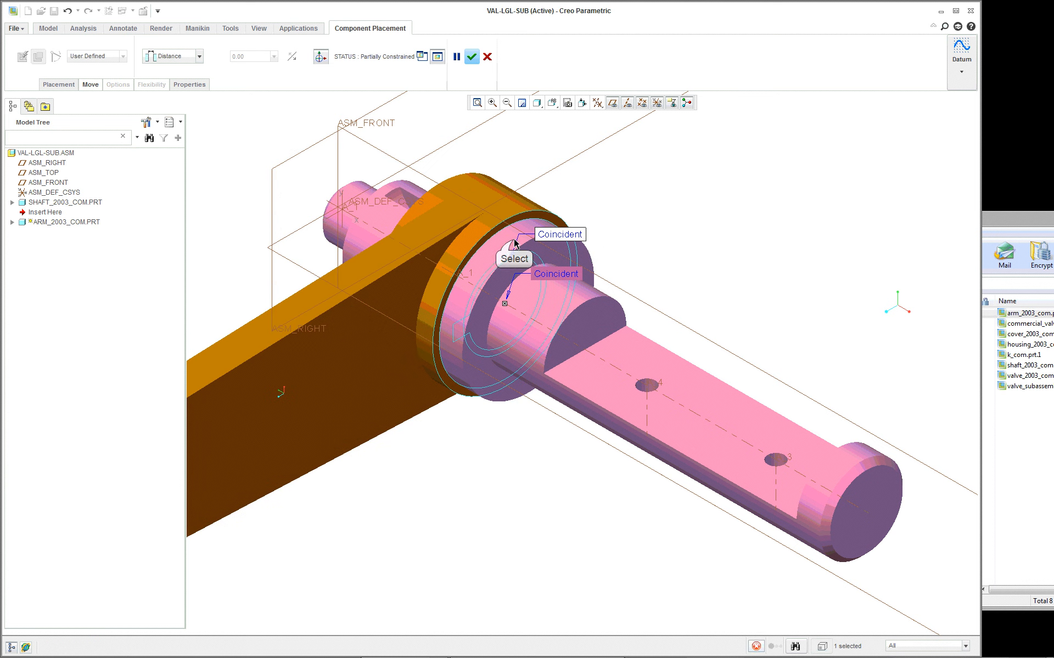
- Change the hub-to-collar constraint to Distance and move the arm away from the collar to an offset of 0.25
click(200, 56)
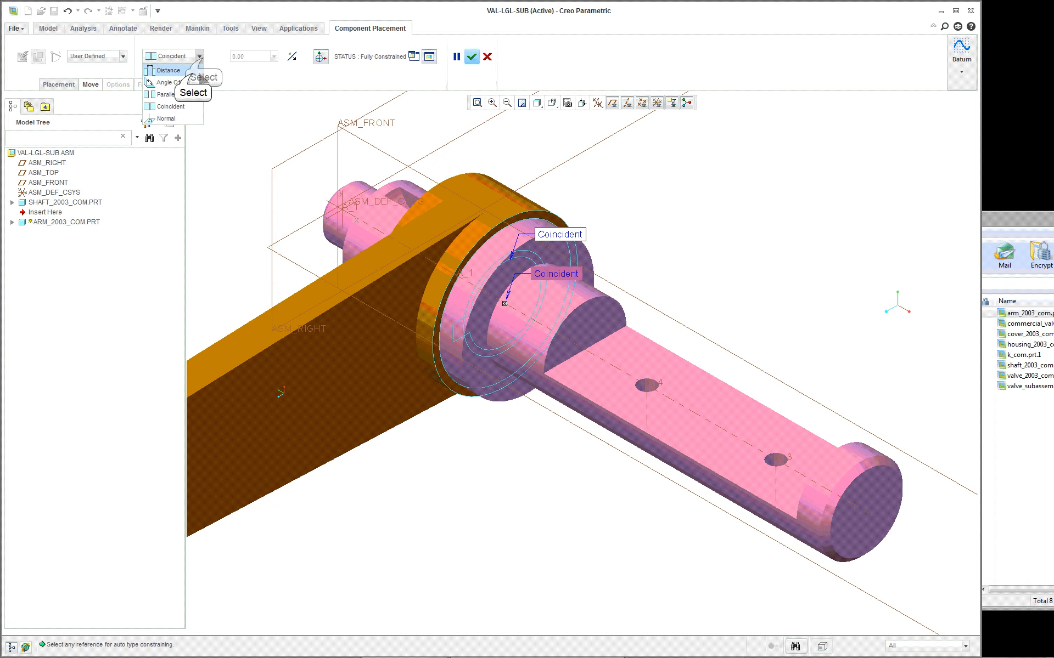
click(186, 73)
click(514, 318)
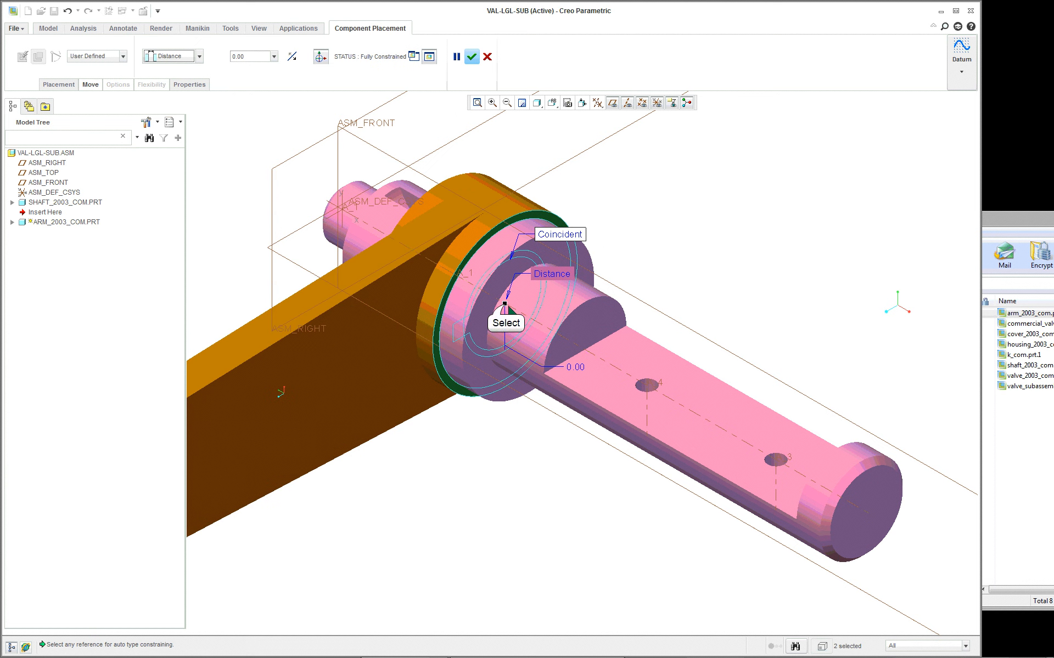
drag(504, 303, 472, 285)
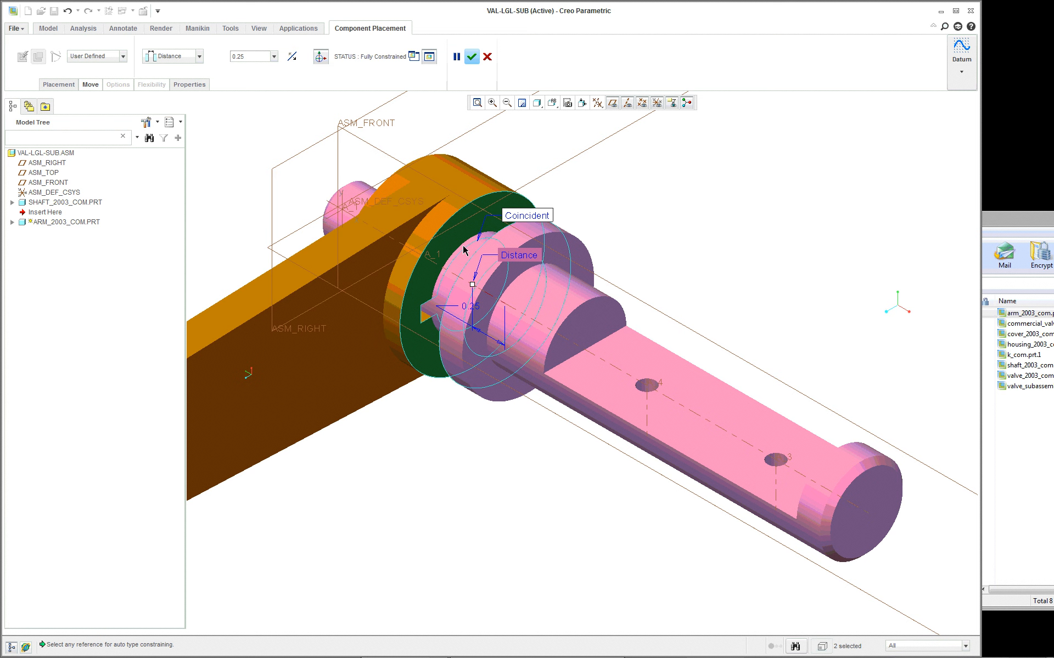
- Show the assembly in the FRONT orientation with Hidden Line display
click(259, 29)
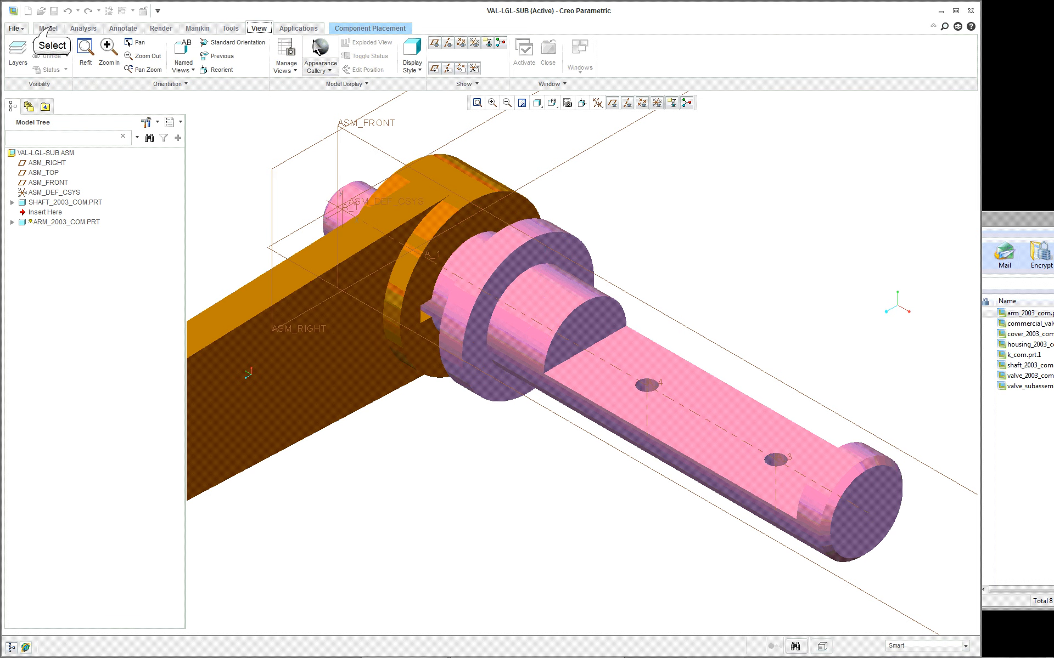
click(52, 29)
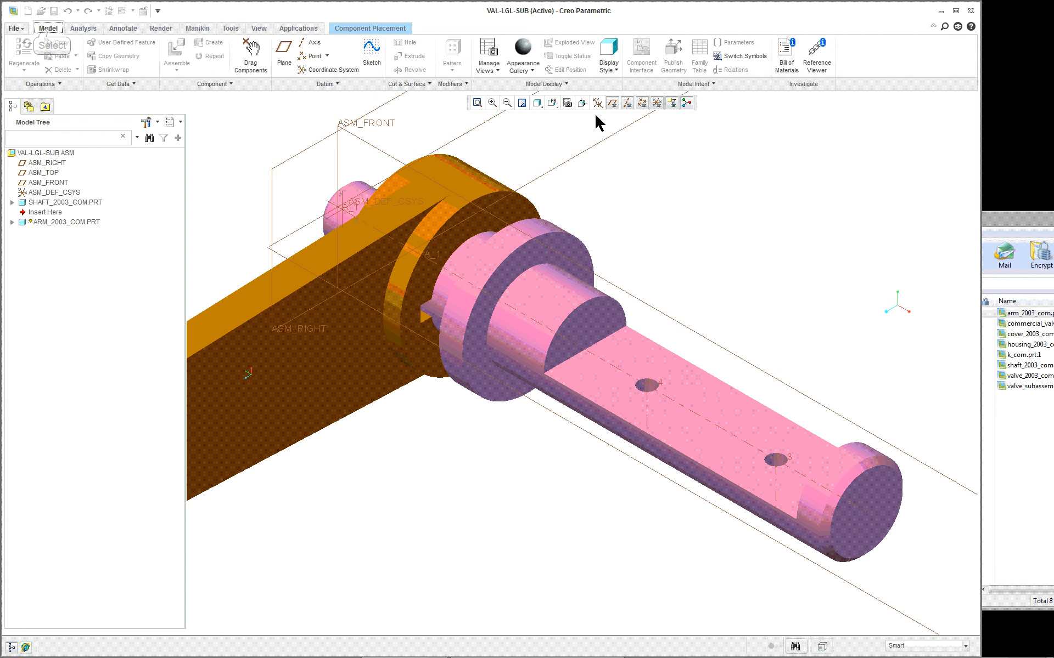
click(555, 107)
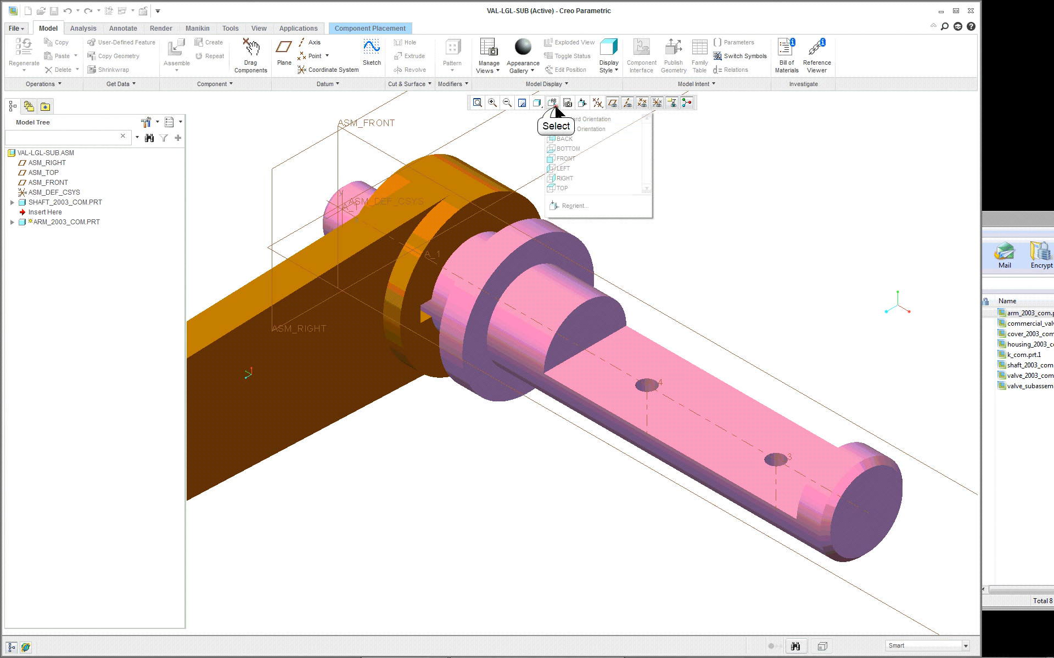
click(568, 159)
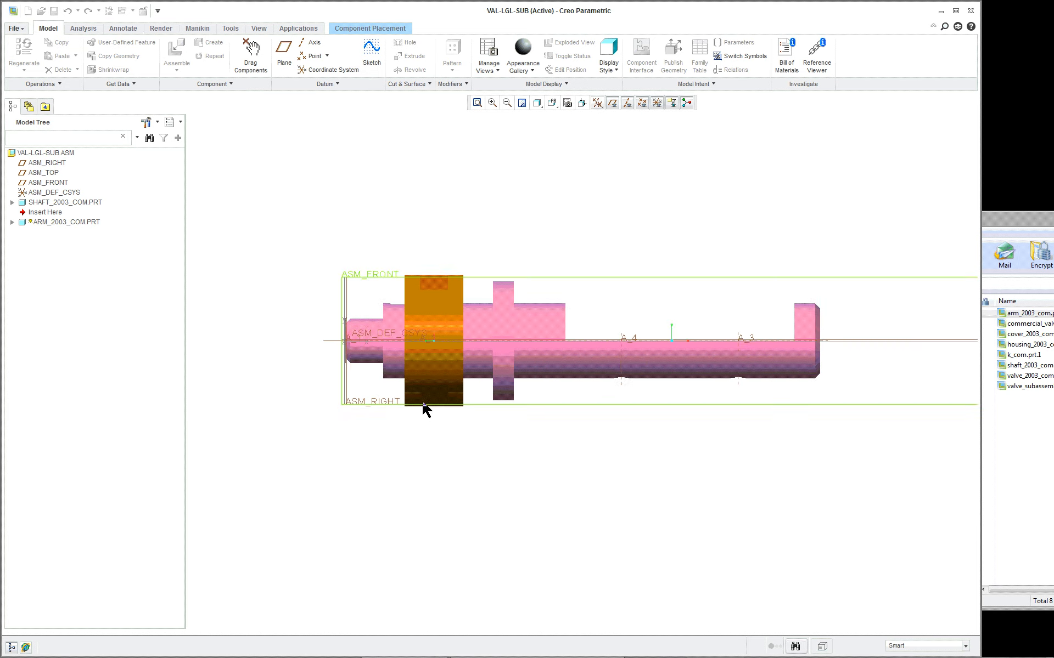
scroll(425, 409, up, 2)
click(537, 103)
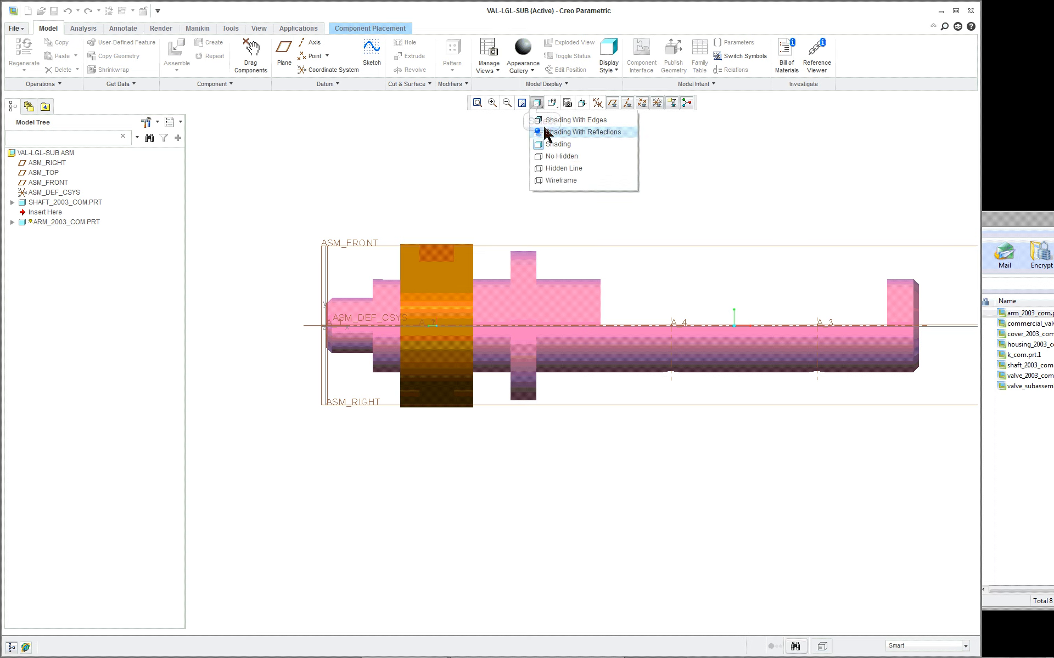
click(553, 156)
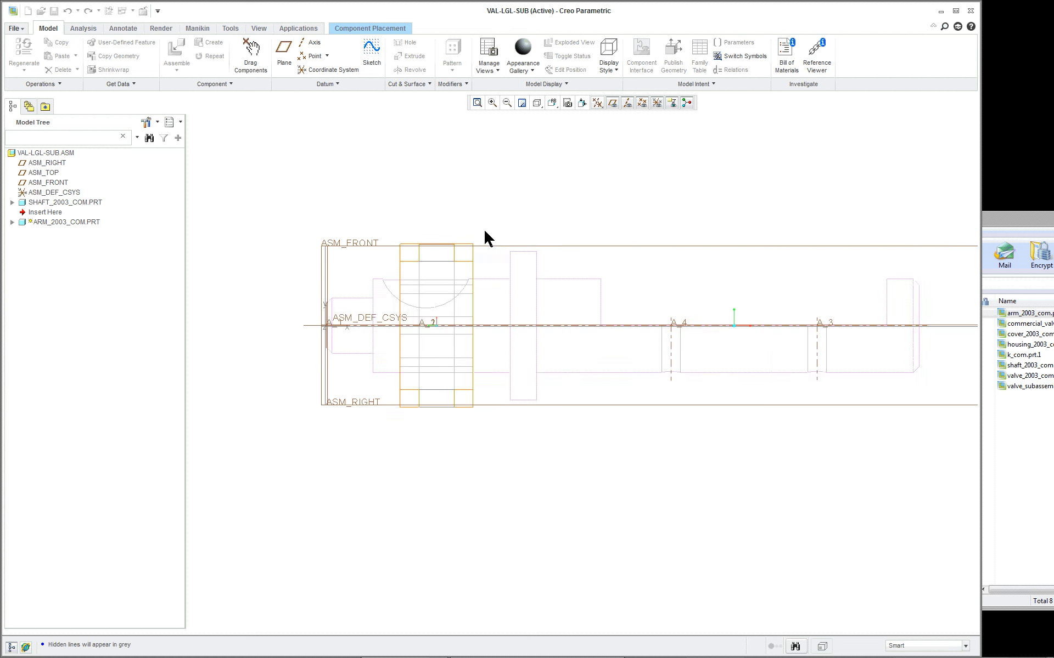
- Move the arm hub over the shaft's curved key slot to an offset of 0.34 from the collar
scroll(483, 228, up, 3)
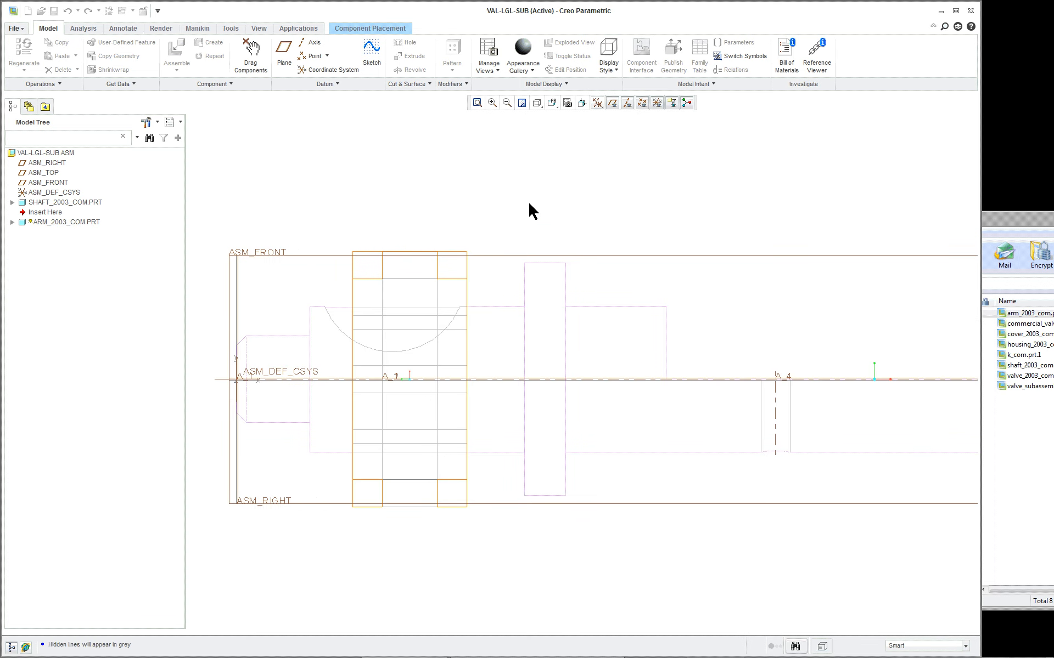
scroll(530, 210, down, 2)
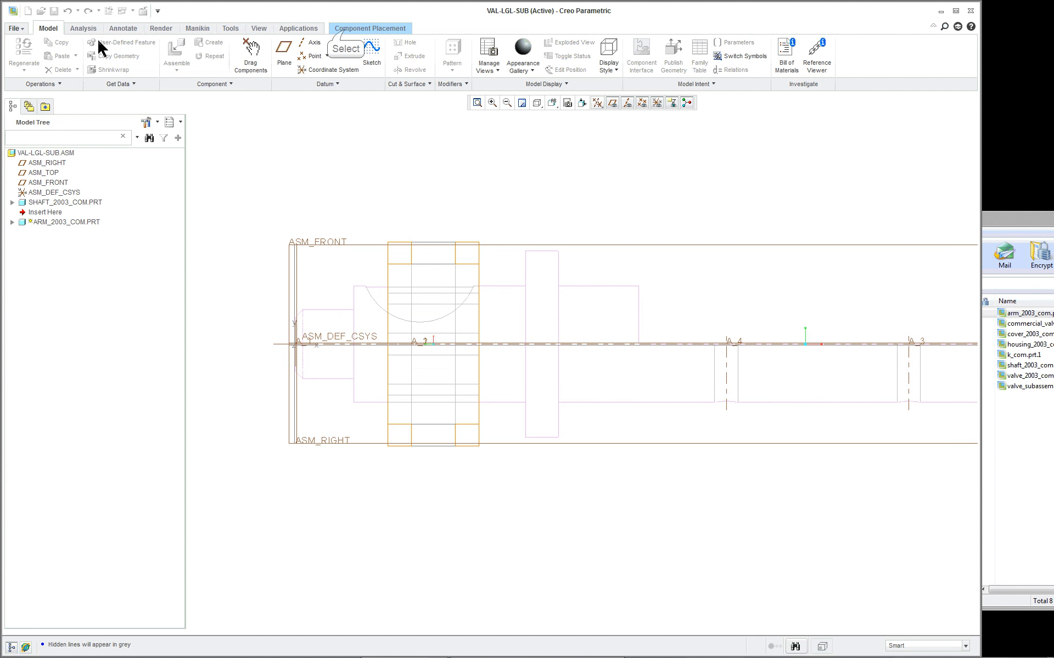
click(370, 28)
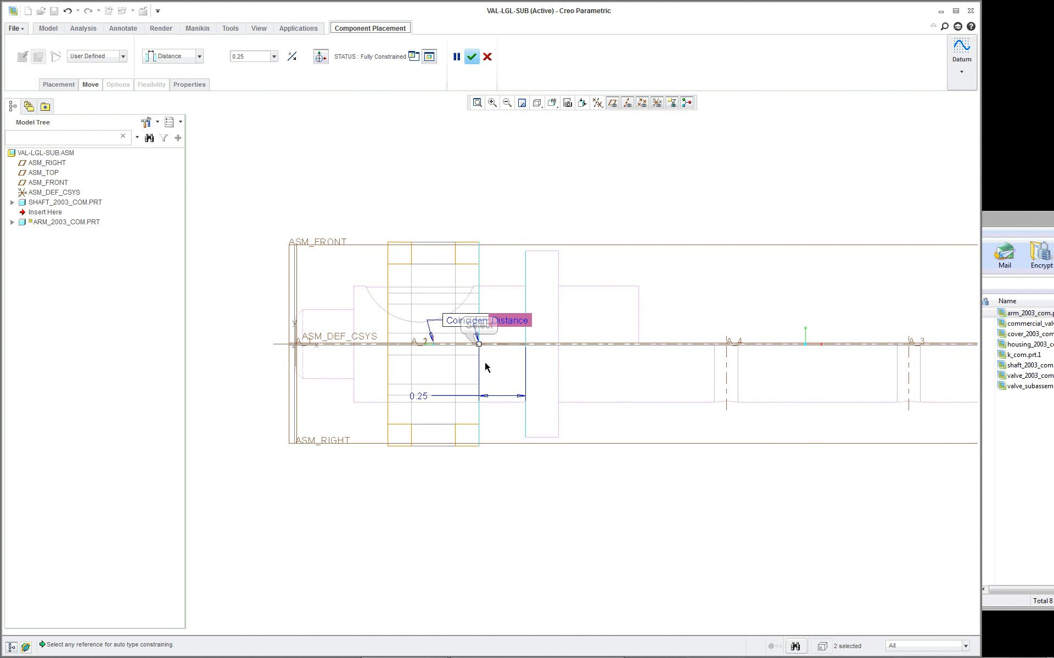
drag(483, 342, 461, 346)
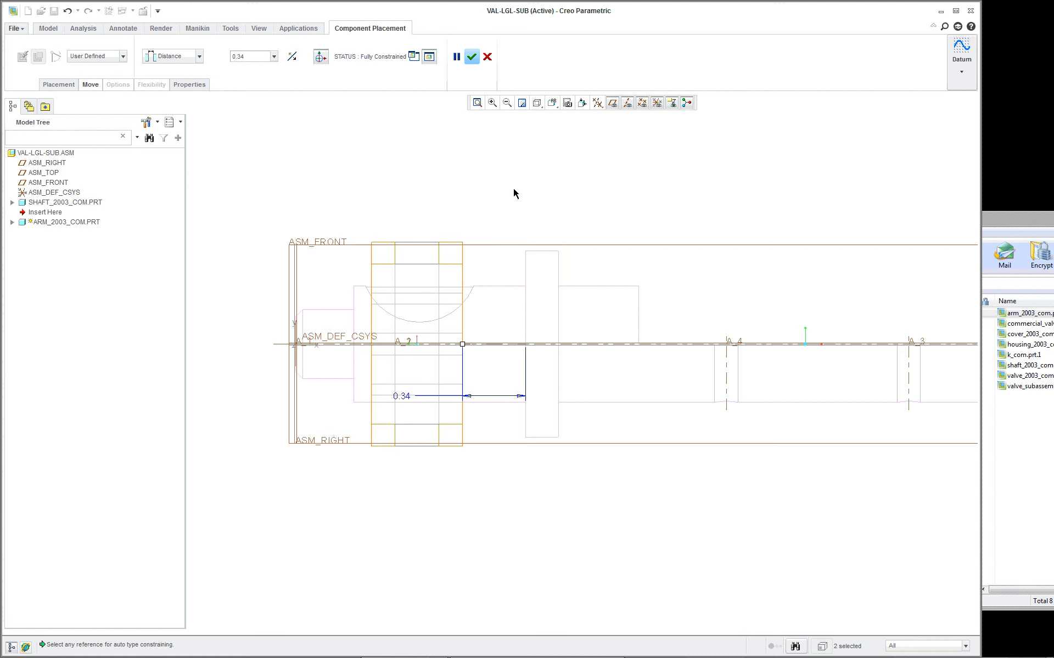
- Return the model to Standard Orientation and set the display style to Shading With Edges
click(553, 103)
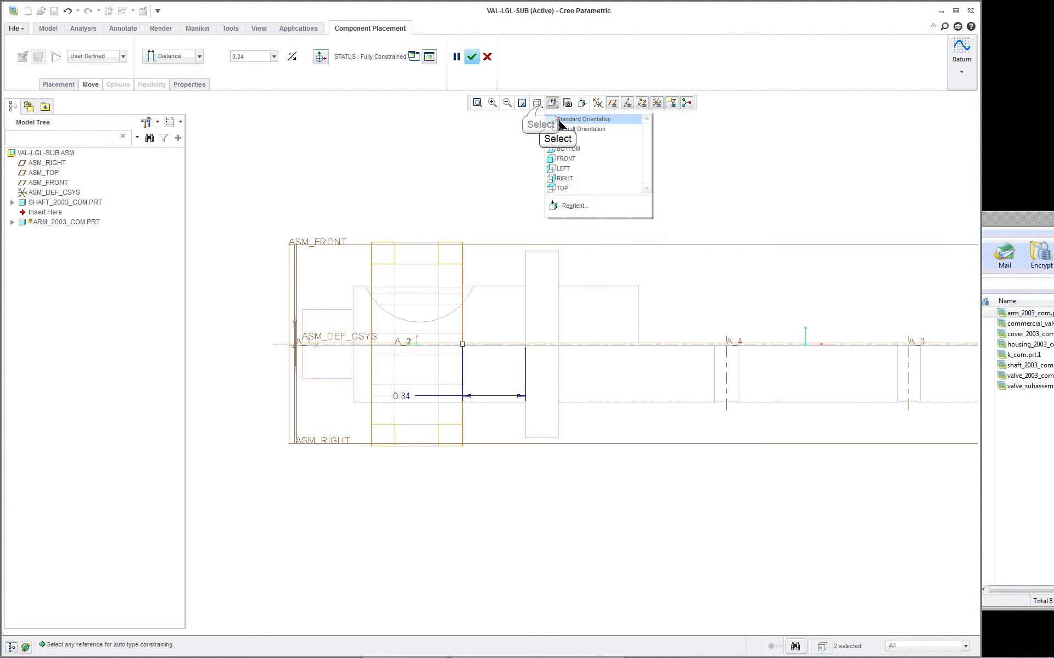
click(553, 121)
click(537, 103)
click(549, 117)
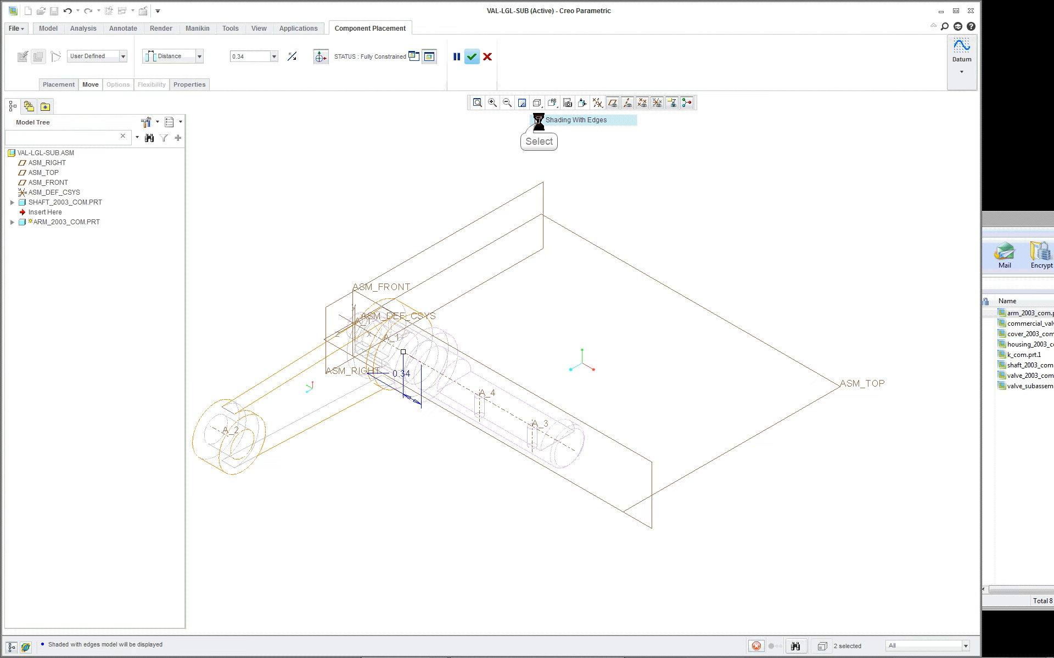
- Examine the arm hub's keyway and the shaft's curved key slot up close to identify their side faces
scroll(293, 279, down, 3)
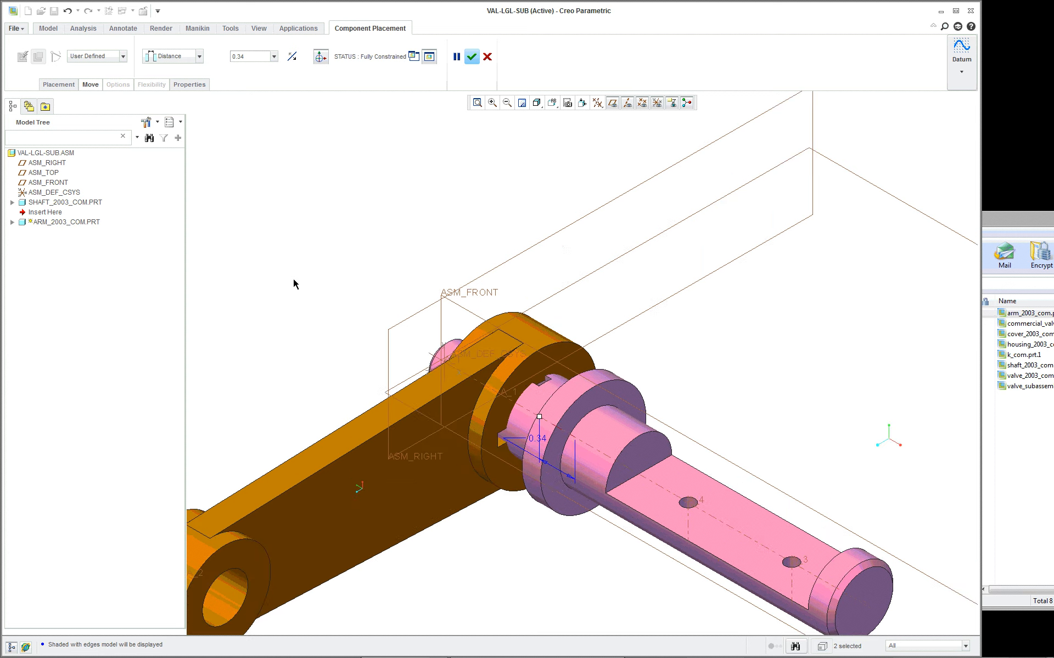
scroll(333, 235, up, 2)
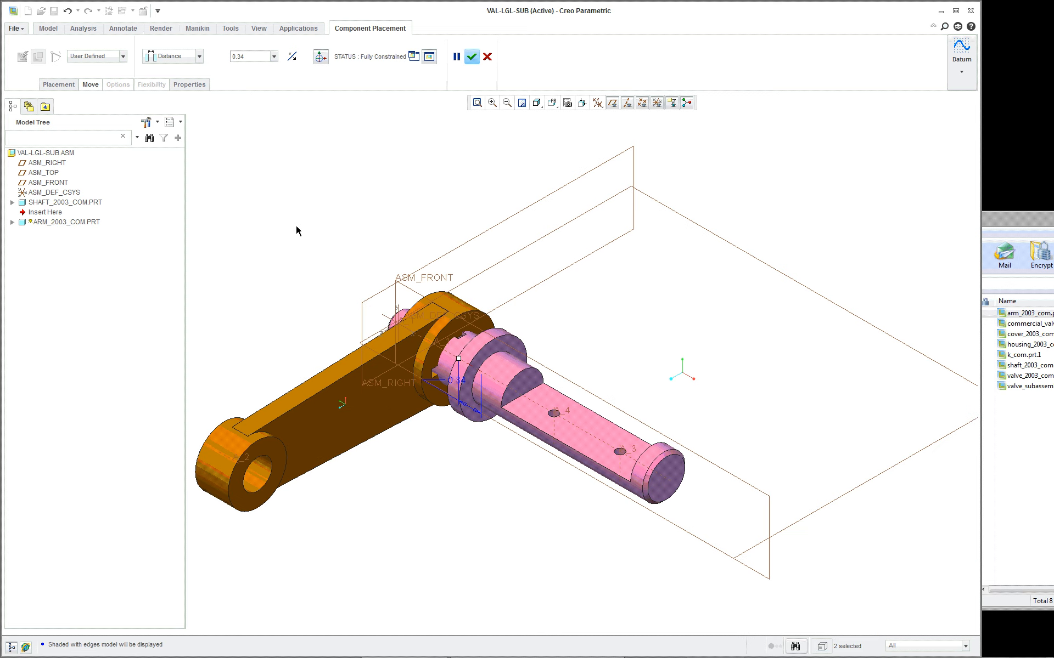
scroll(317, 271, down, 2)
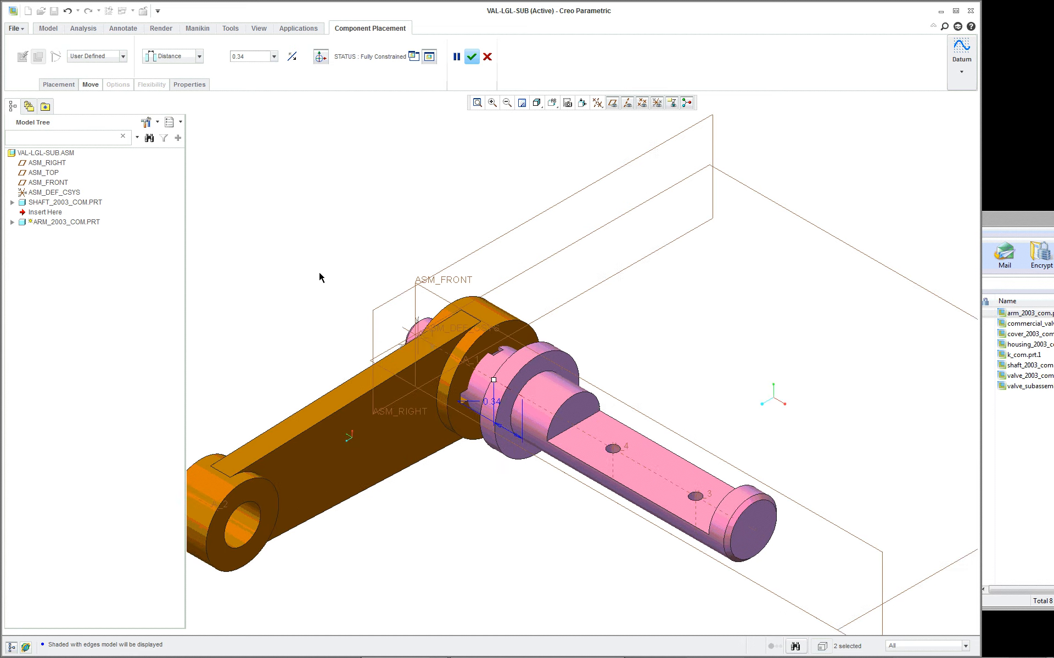
scroll(489, 360, down, 3)
scroll(447, 432, down, 1)
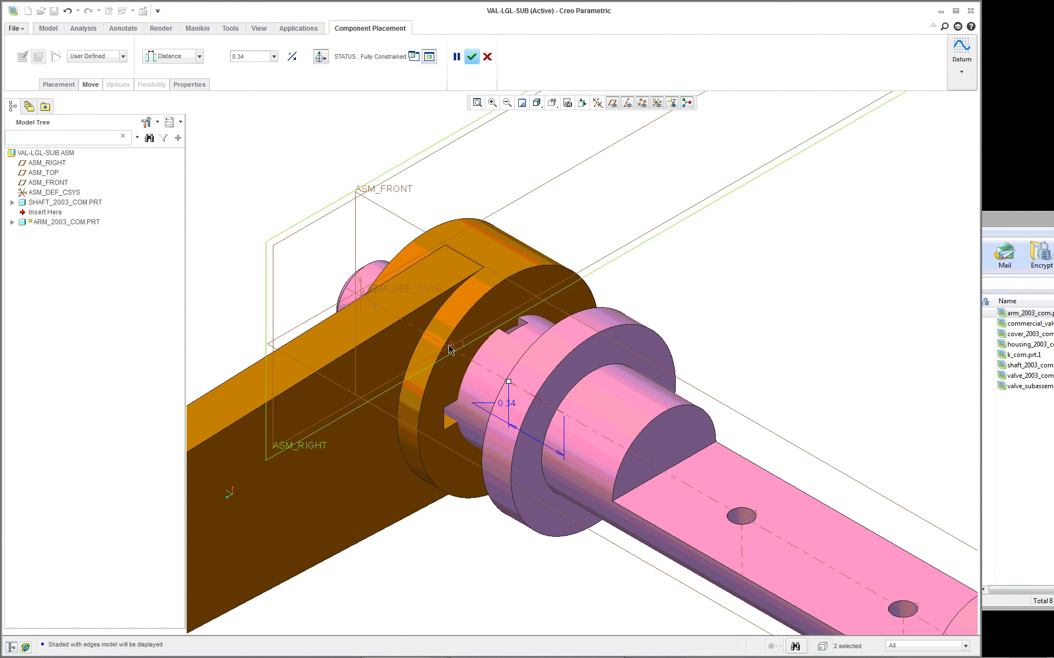
scroll(453, 430, up, 1)
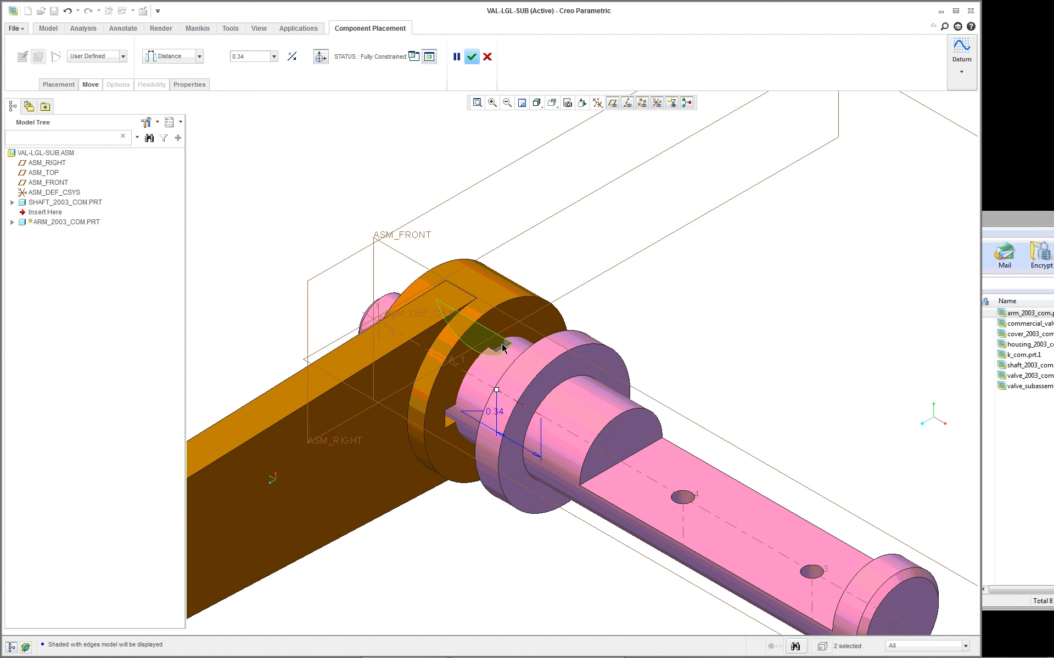
right_click(450, 407)
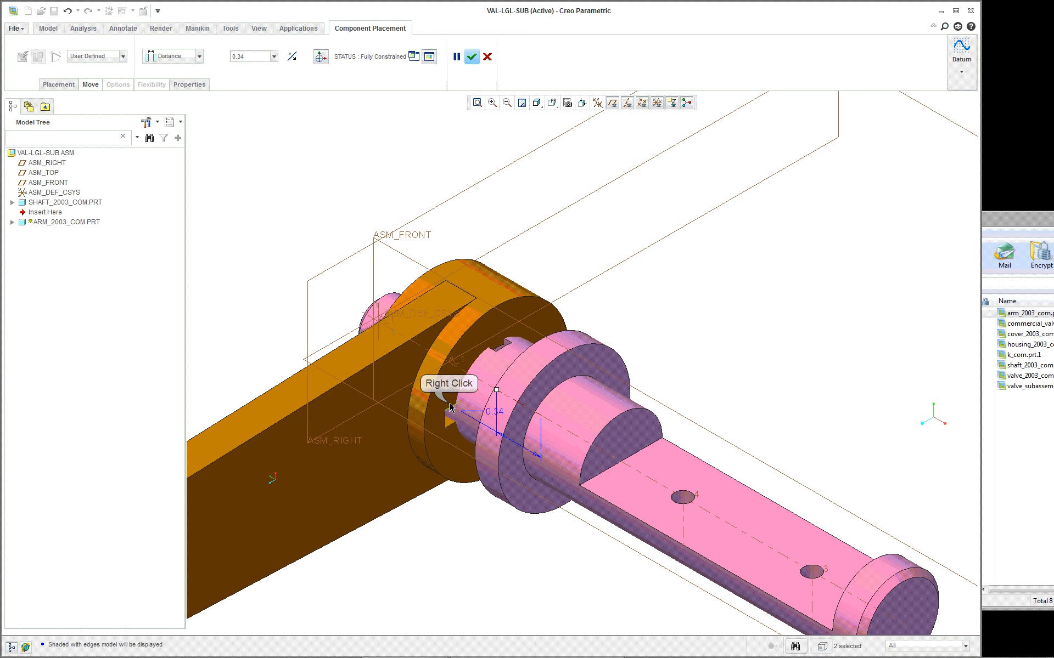
right_click(446, 409)
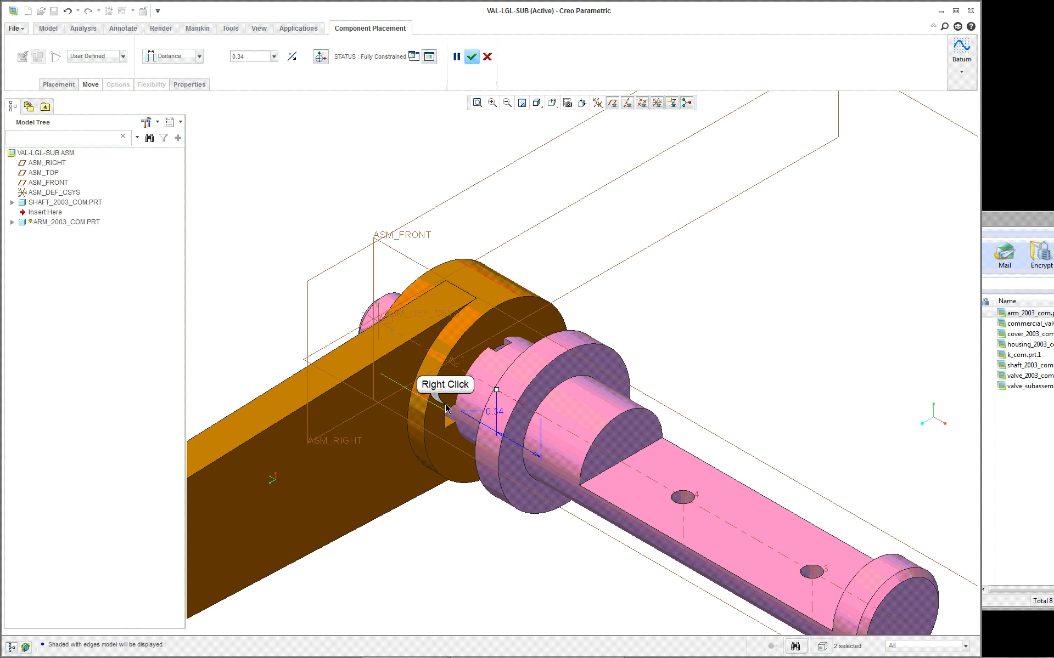
right_click(446, 407)
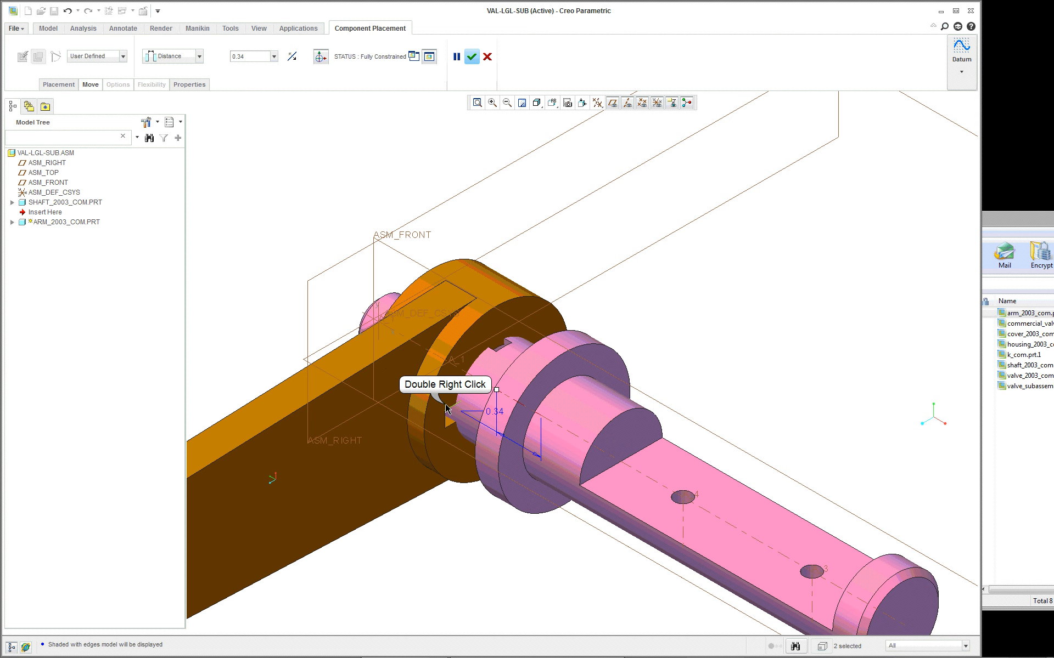
right_click(435, 399)
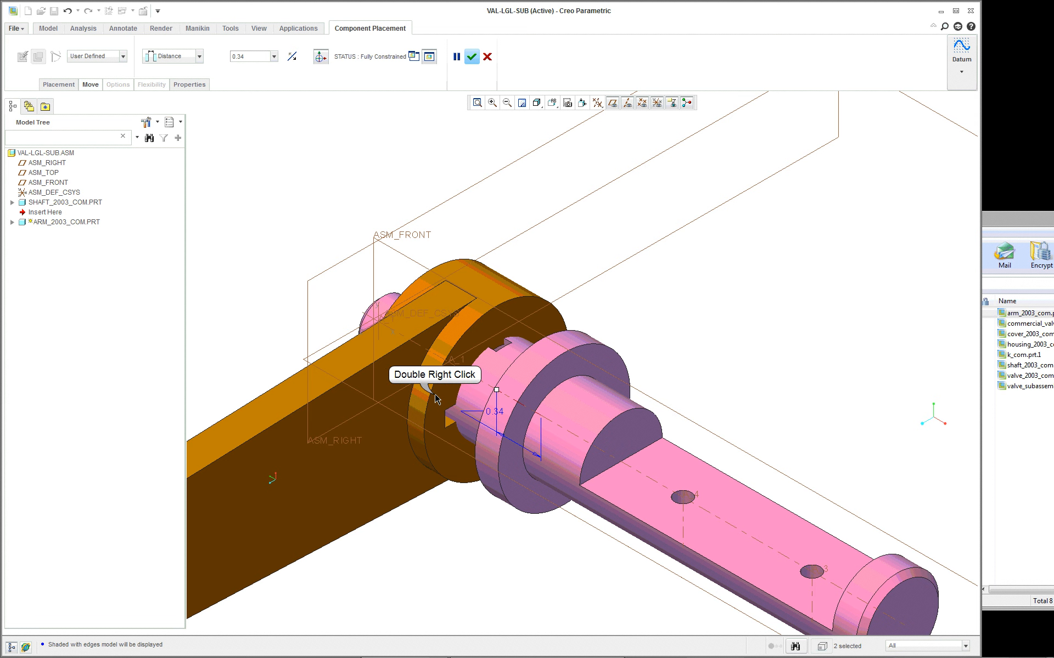
scroll(498, 343, down, 3)
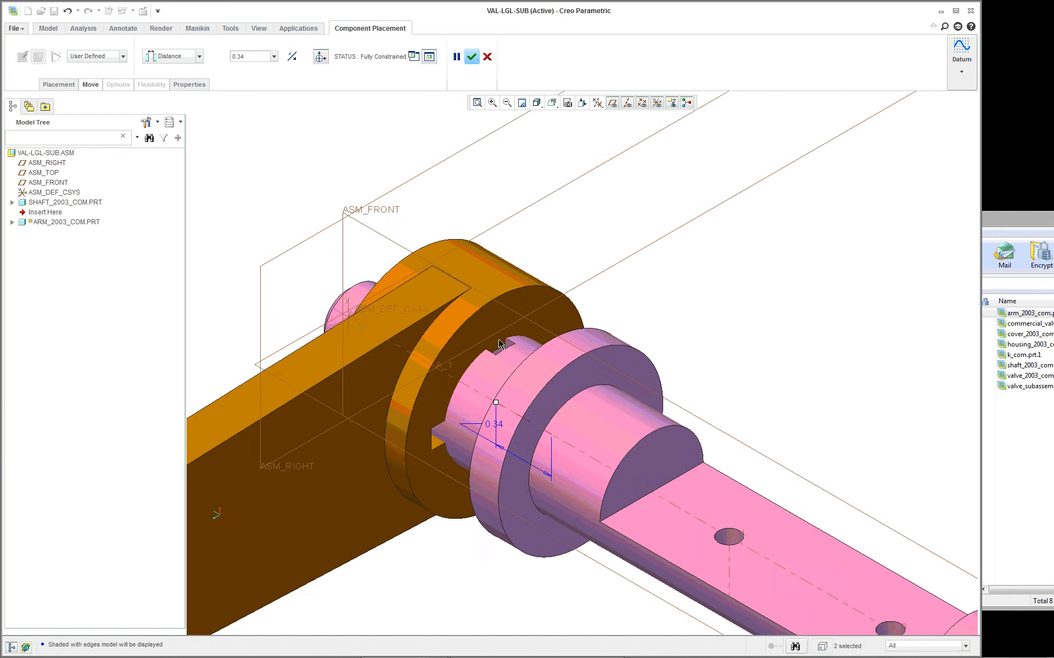
scroll(498, 344, down, 3)
- Add a new placement constraint between the side face of the shaft's curved key slot and a face of the arm's keyway
right_click(241, 160)
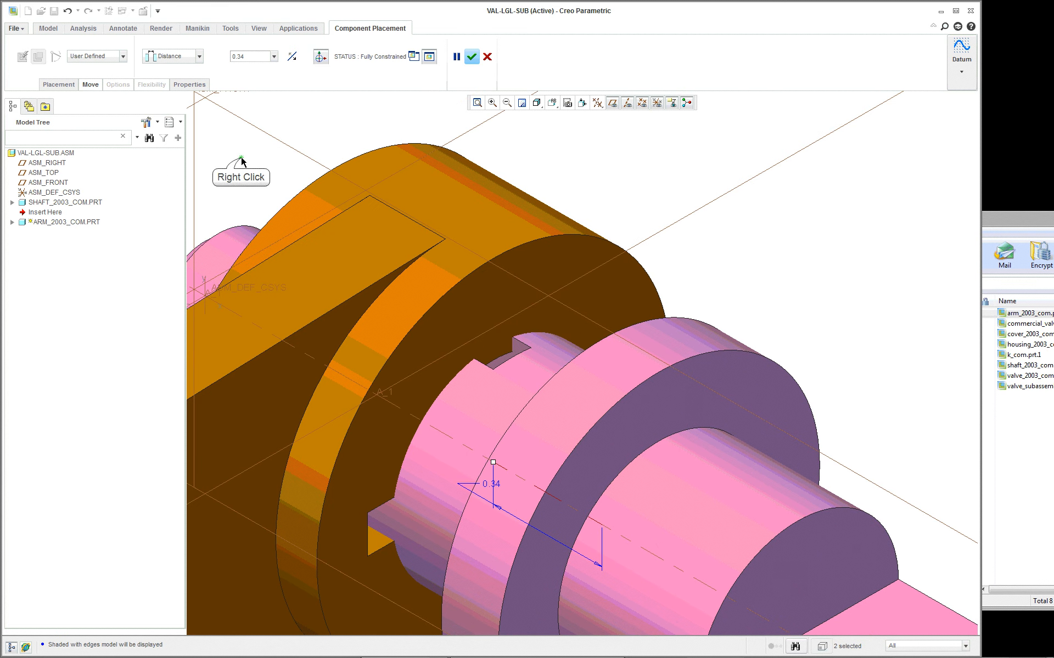
click(285, 291)
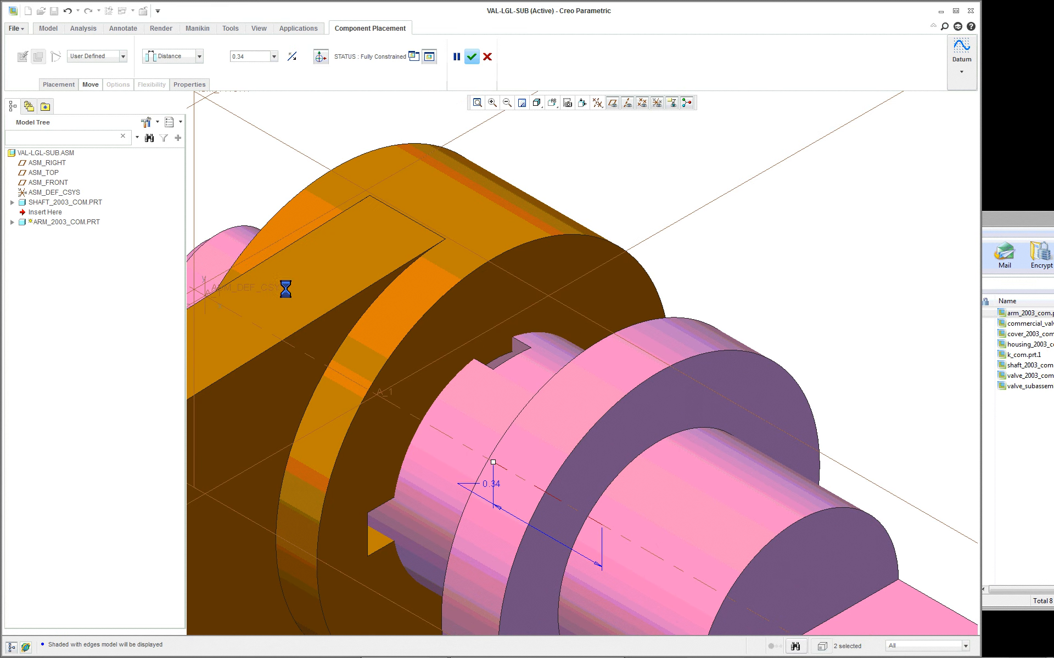
click(517, 350)
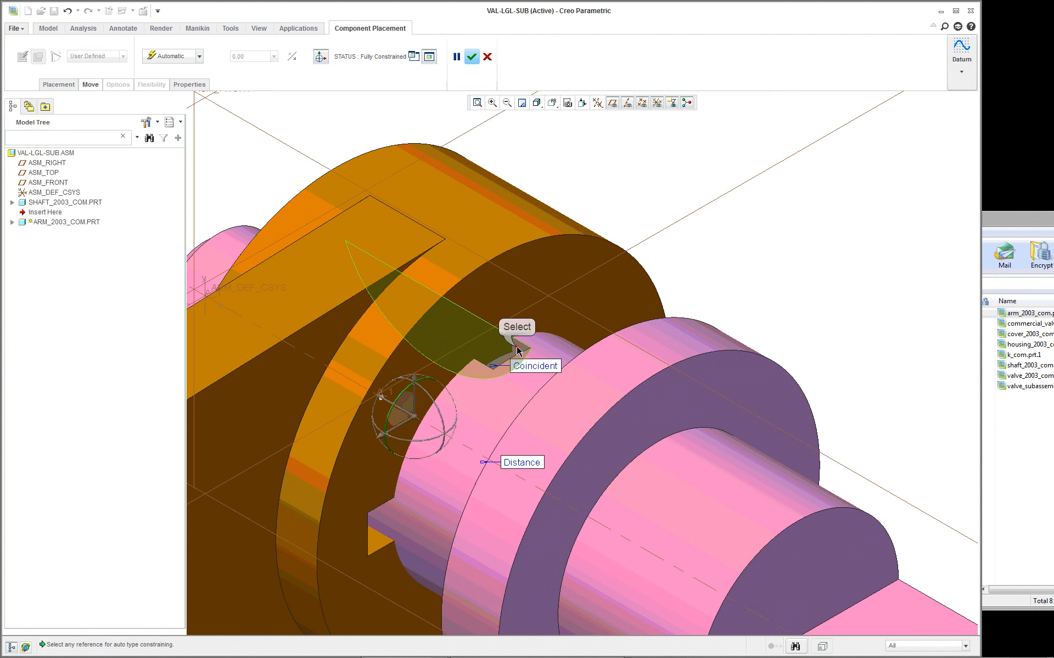
scroll(517, 350, up, 2)
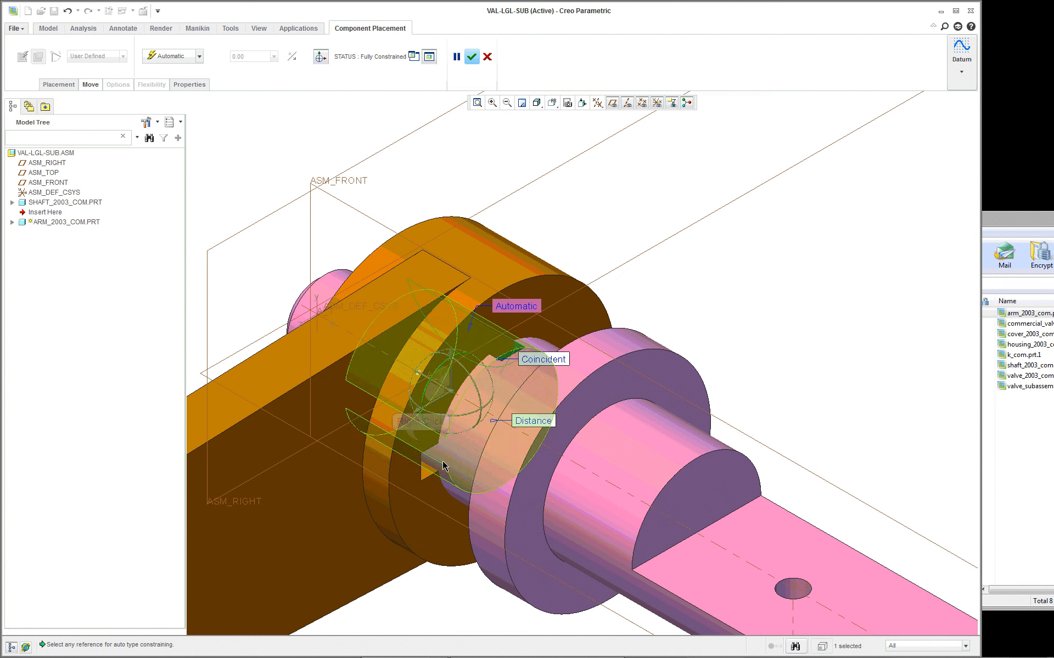
right_click(420, 446)
right_click(420, 446)
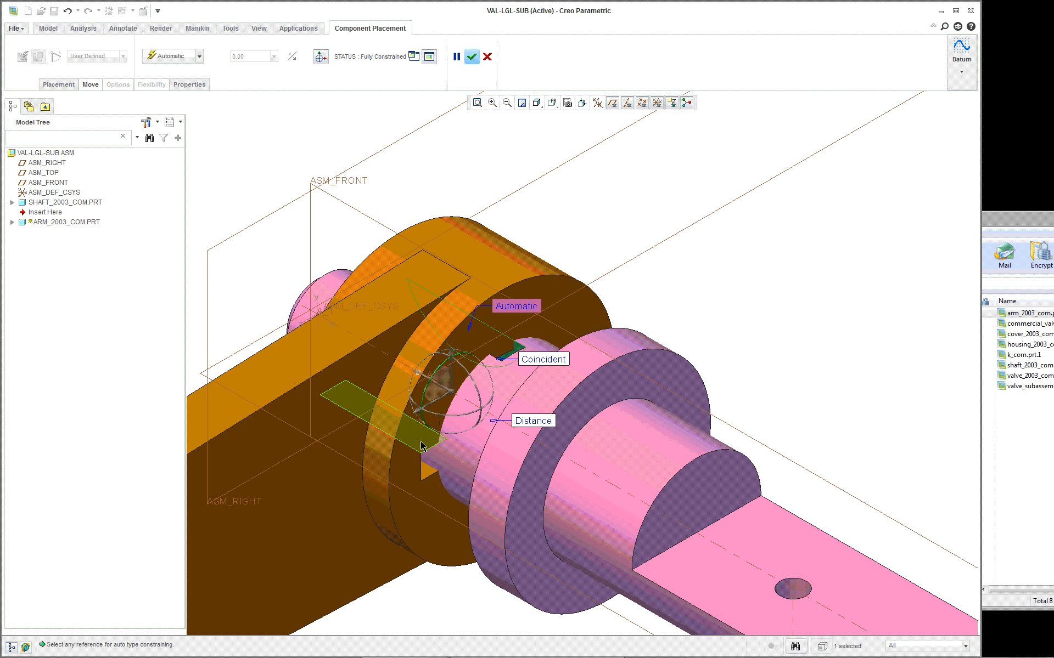
click(420, 445)
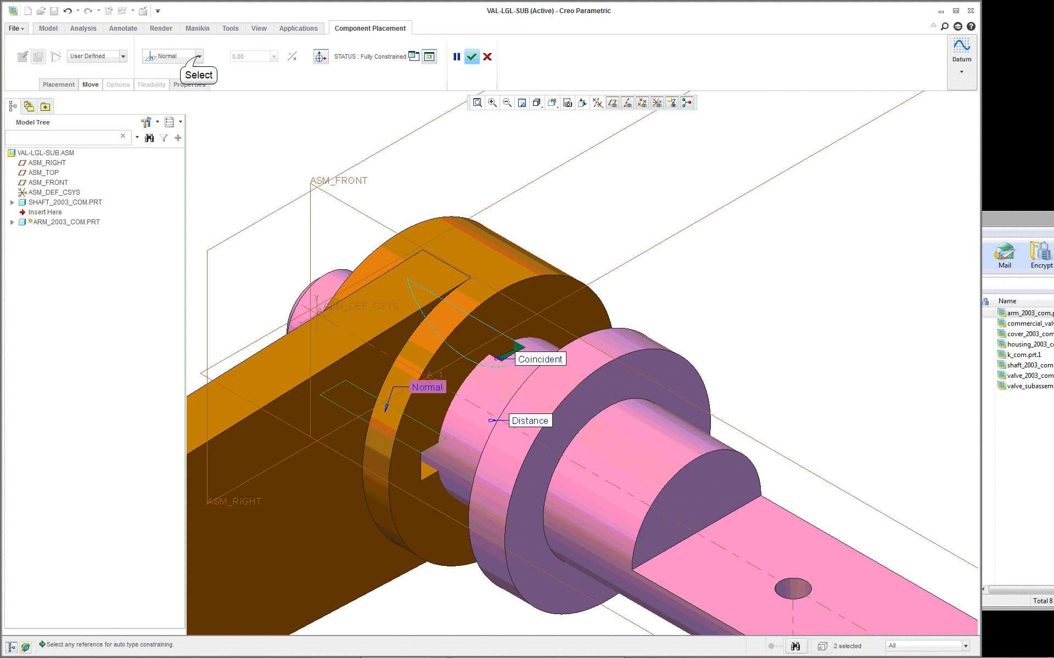
- Change the keyway-to-slot constraint to Coincident and flip its orientation
click(199, 56)
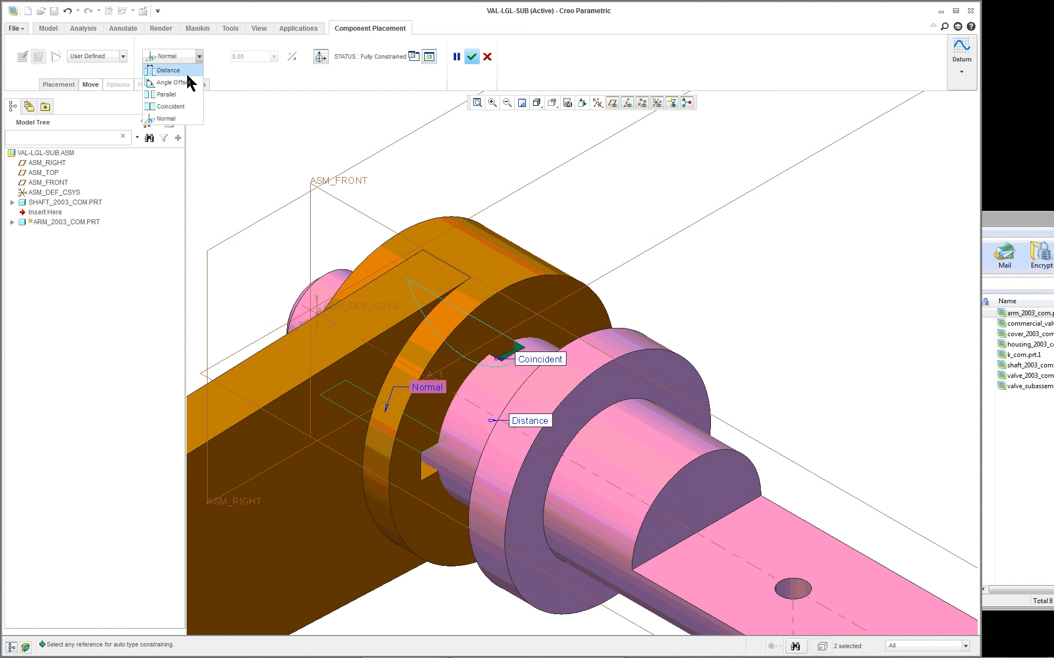
click(177, 106)
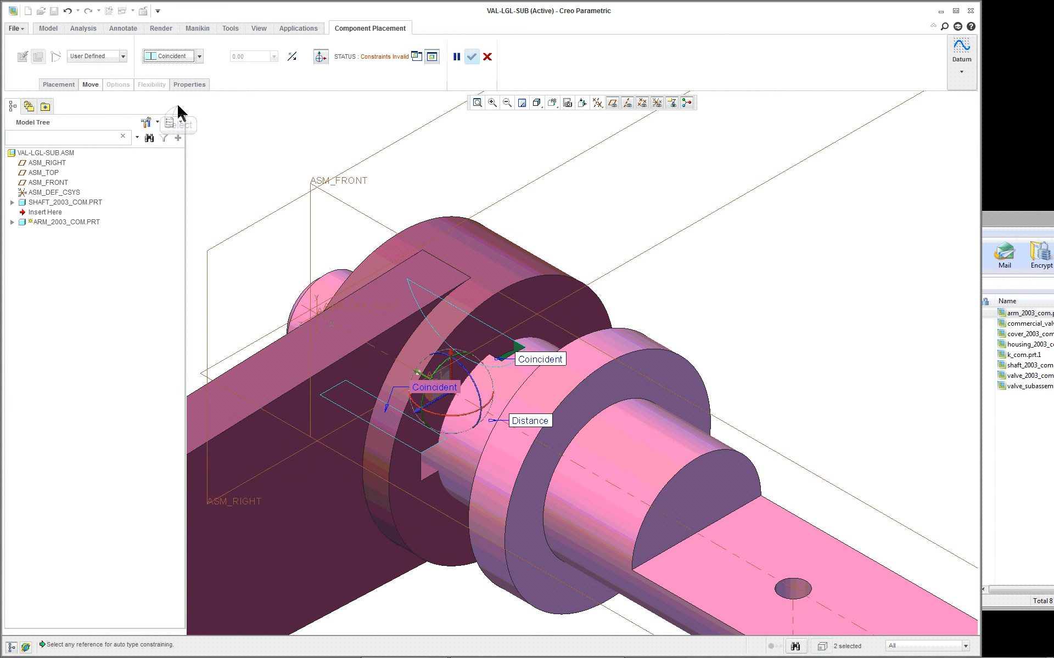
click(292, 56)
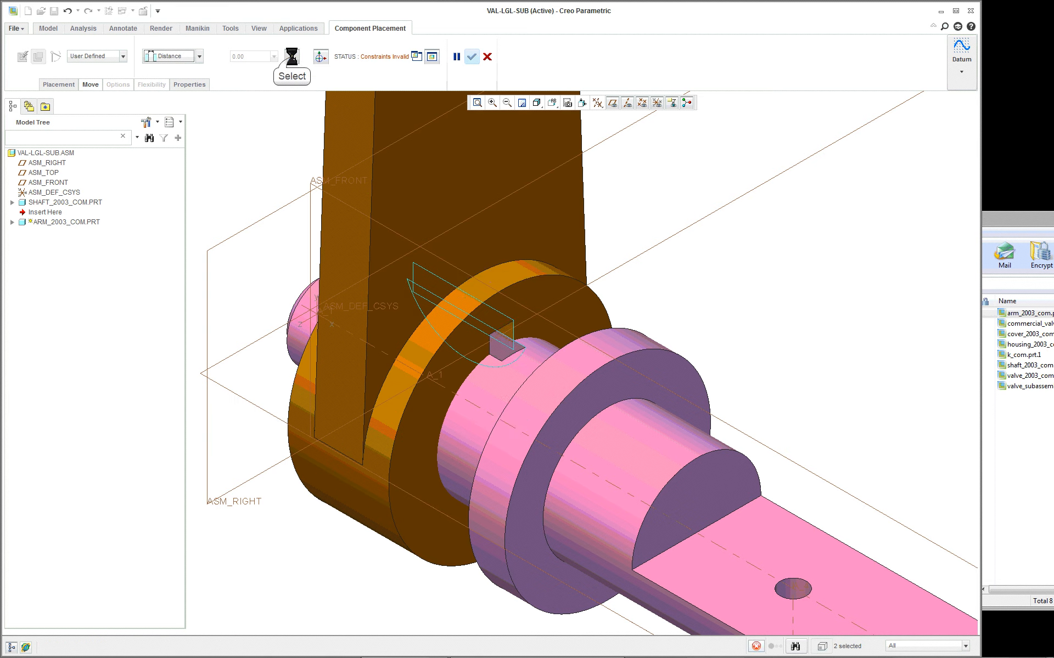
- Review the arm's Coincident, Distance and keyway constraints and inspect the keyway alignment on the shaft
scroll(486, 271, down, 4)
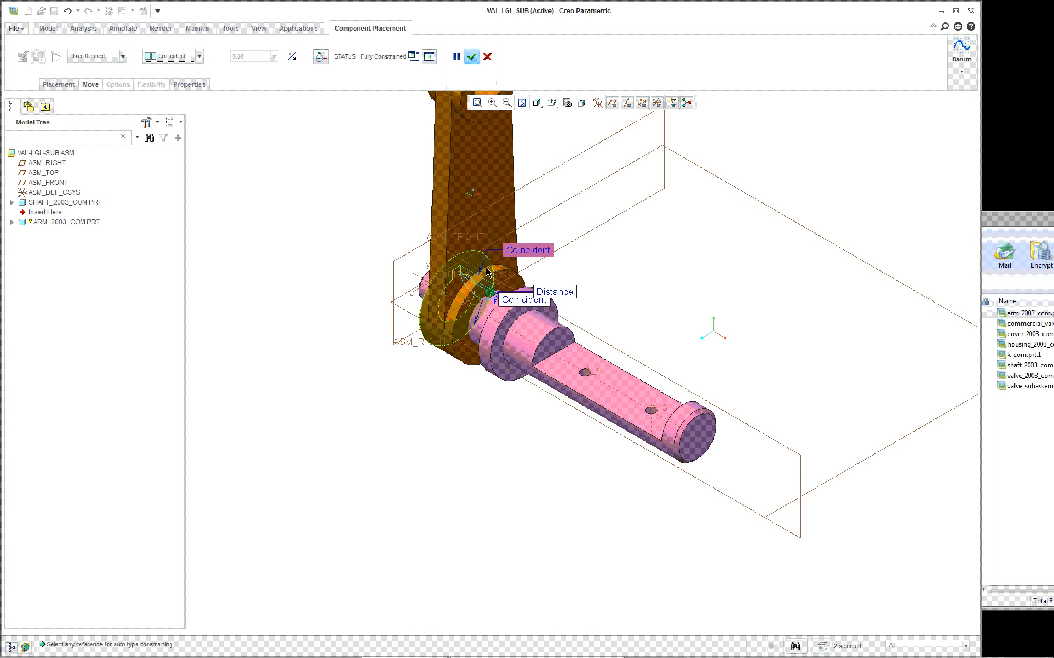
mouse_move(487, 272)
middle_down()
mouse_move(543, 270)
mouse_move(358, 237)
middle_up()
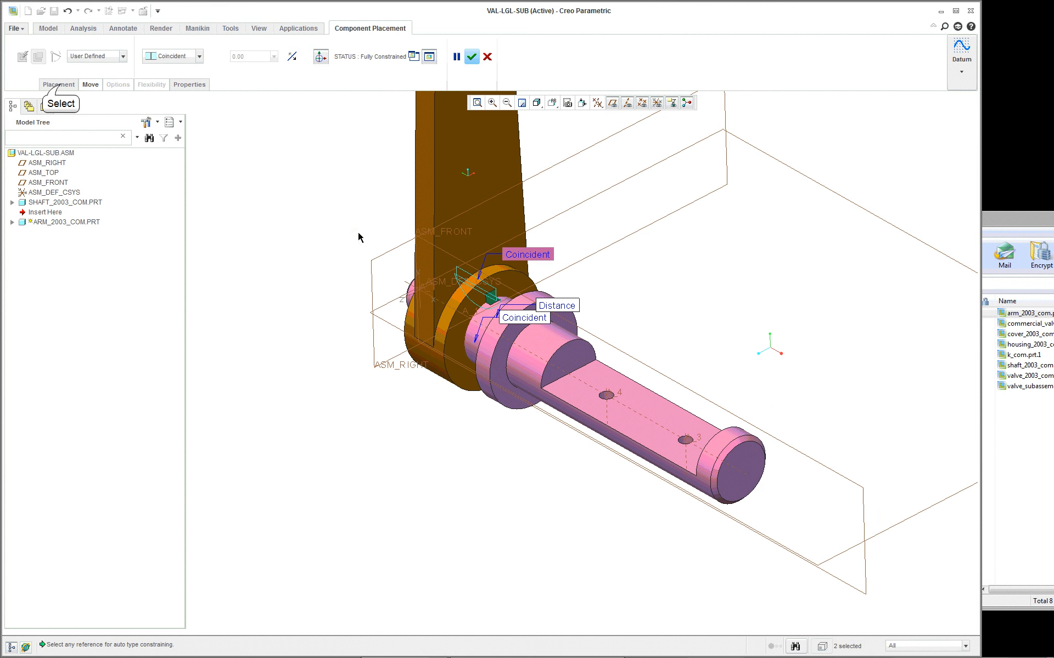
click(61, 86)
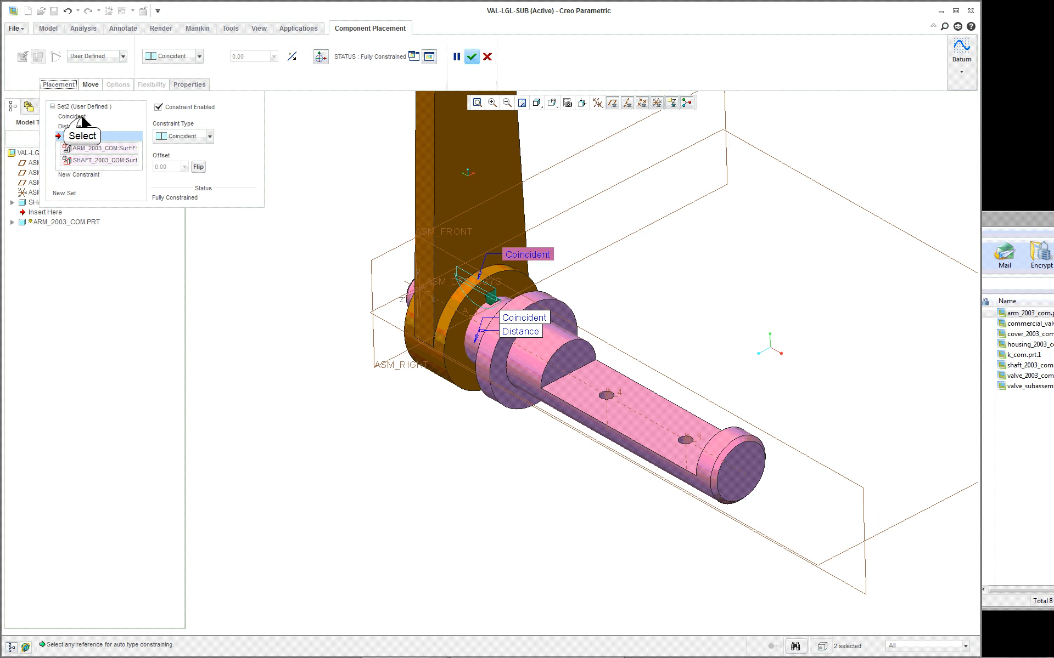
click(80, 117)
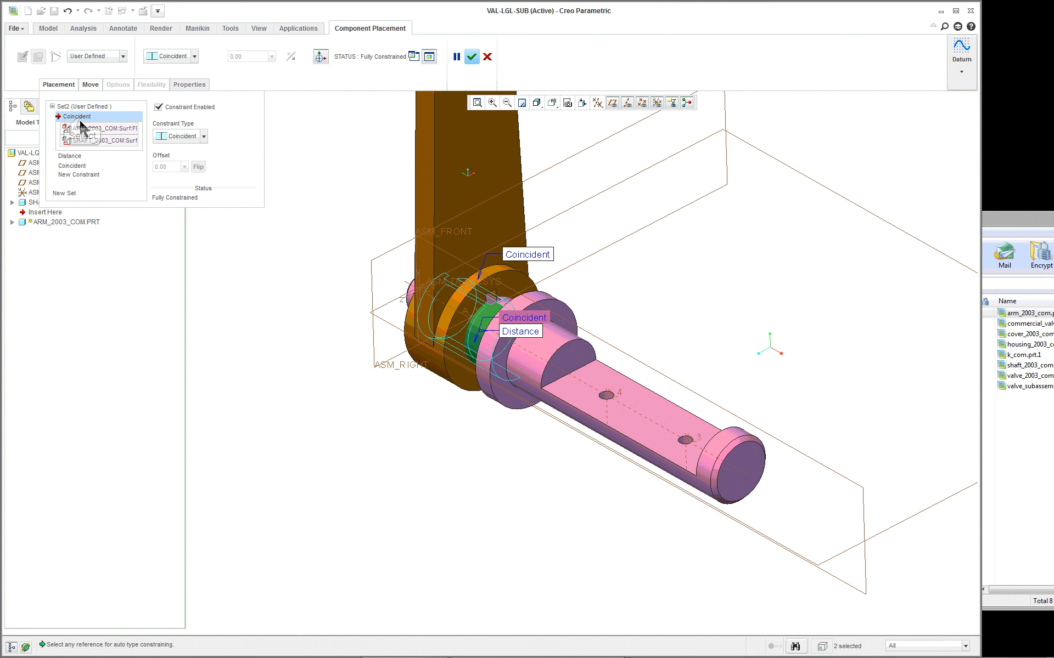
click(76, 158)
click(78, 164)
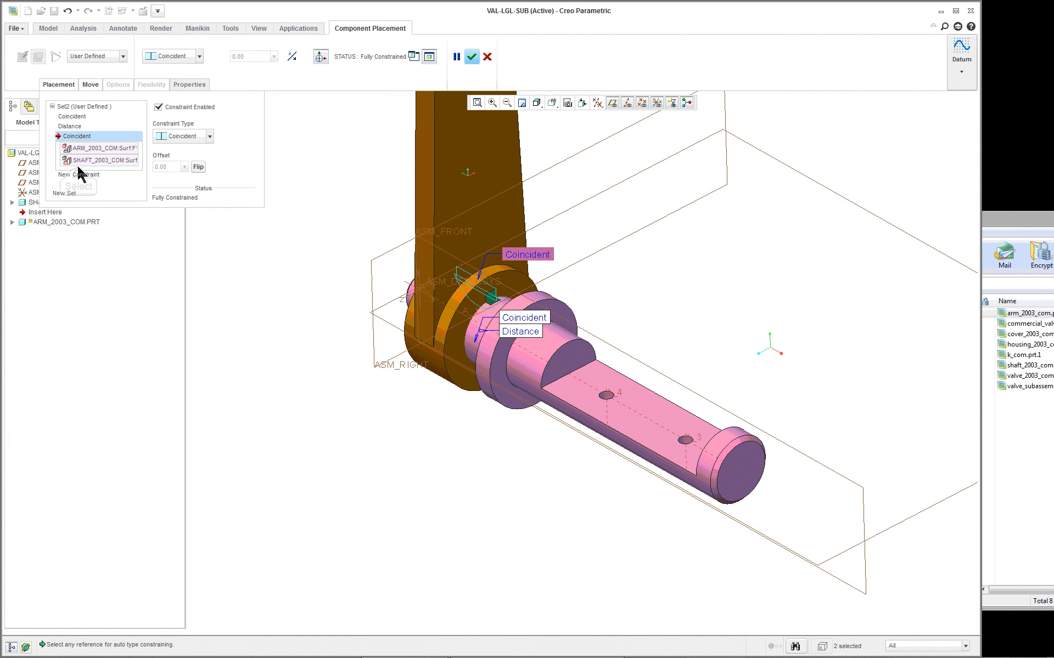
scroll(438, 299, down, 5)
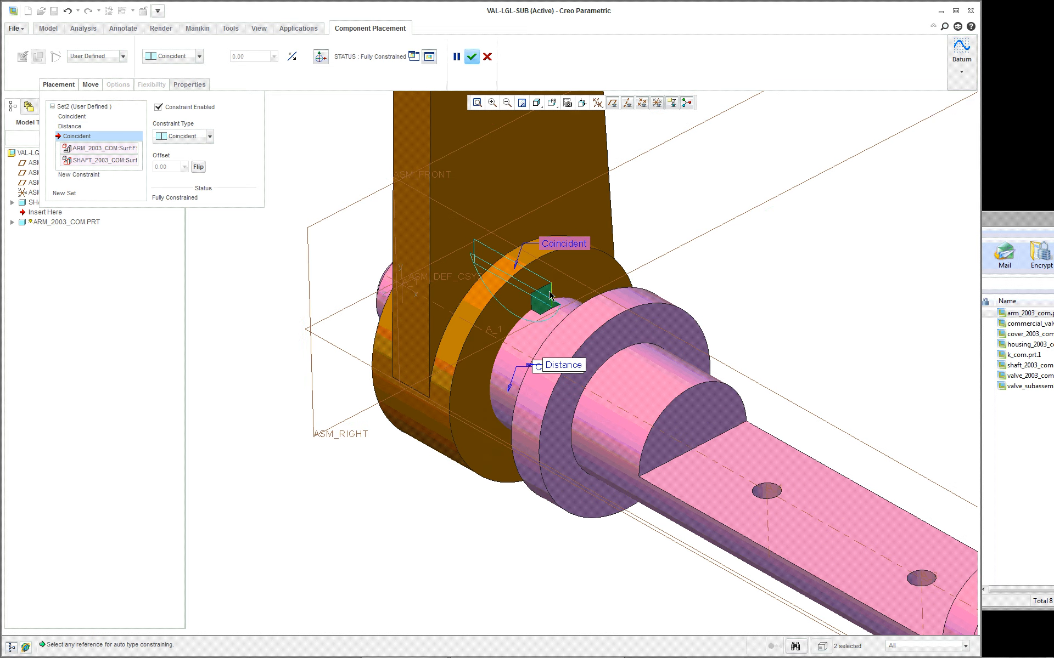
scroll(671, 298, up, 5)
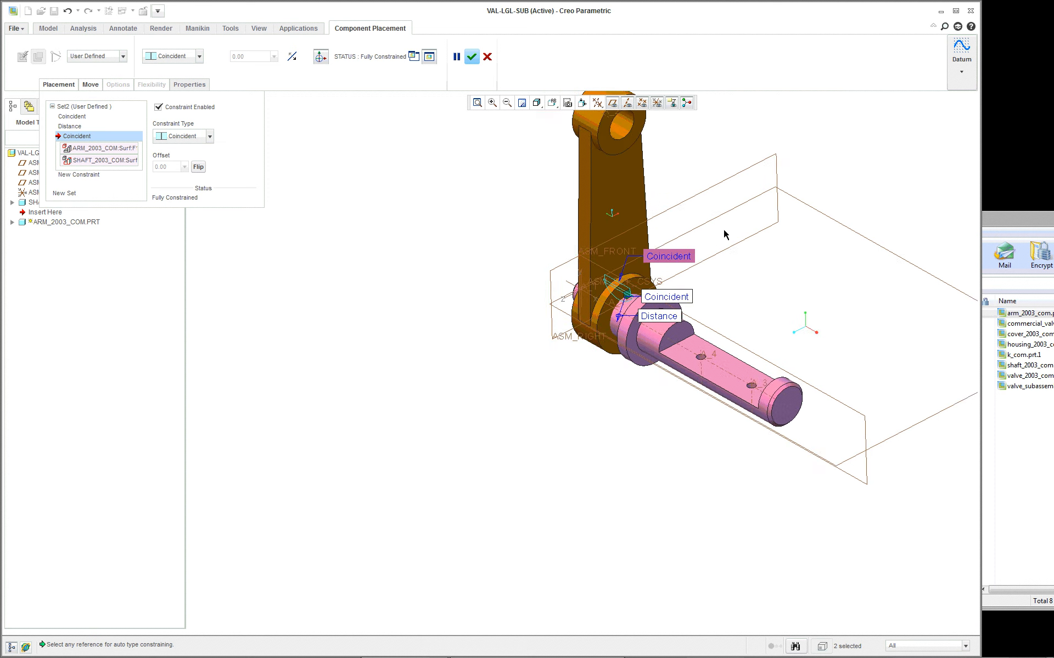
- Accept the arm's placement and return the assembly to Standard Orientation
click(471, 57)
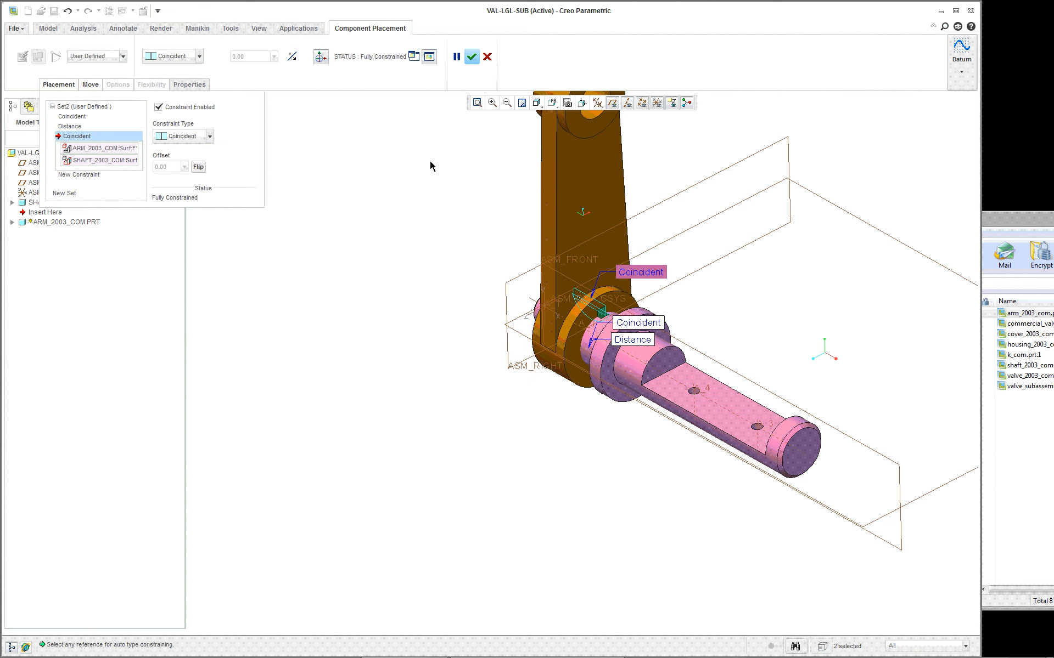
click(537, 103)
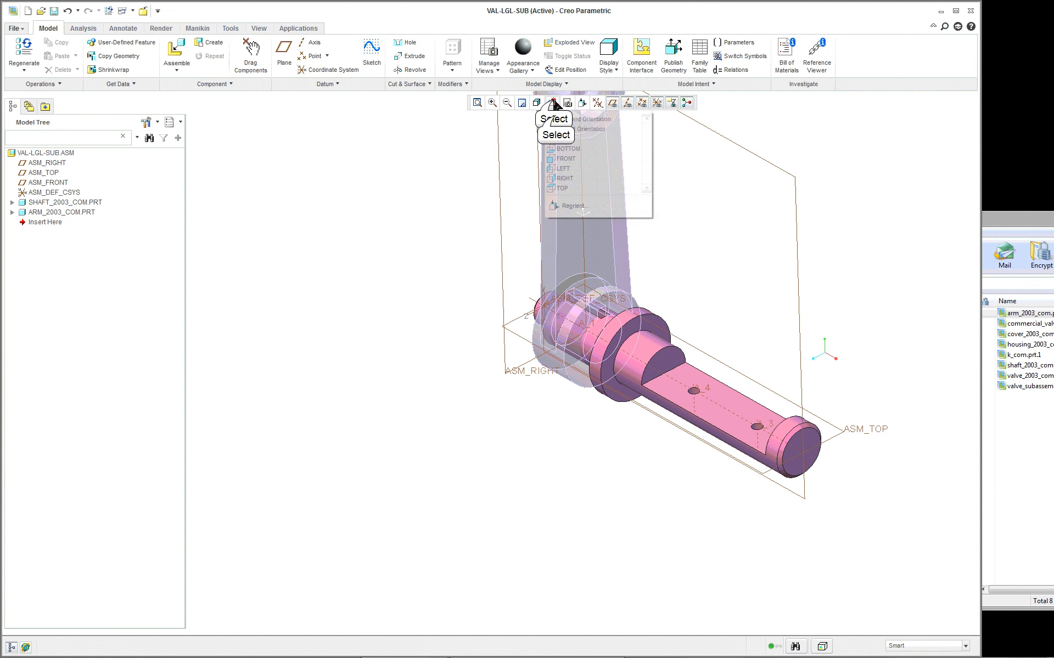
click(576, 123)
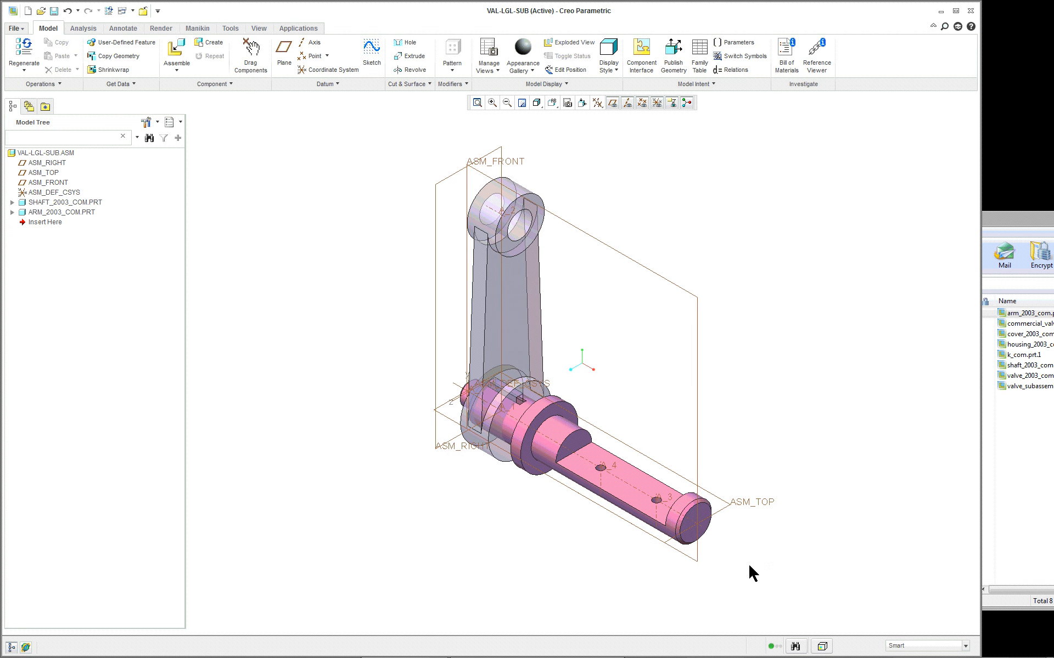
- Bring valve_2003_com.prt.1 from the WinZip archive into the assembly near the shaft's free end
scroll(748, 563, up, 4)
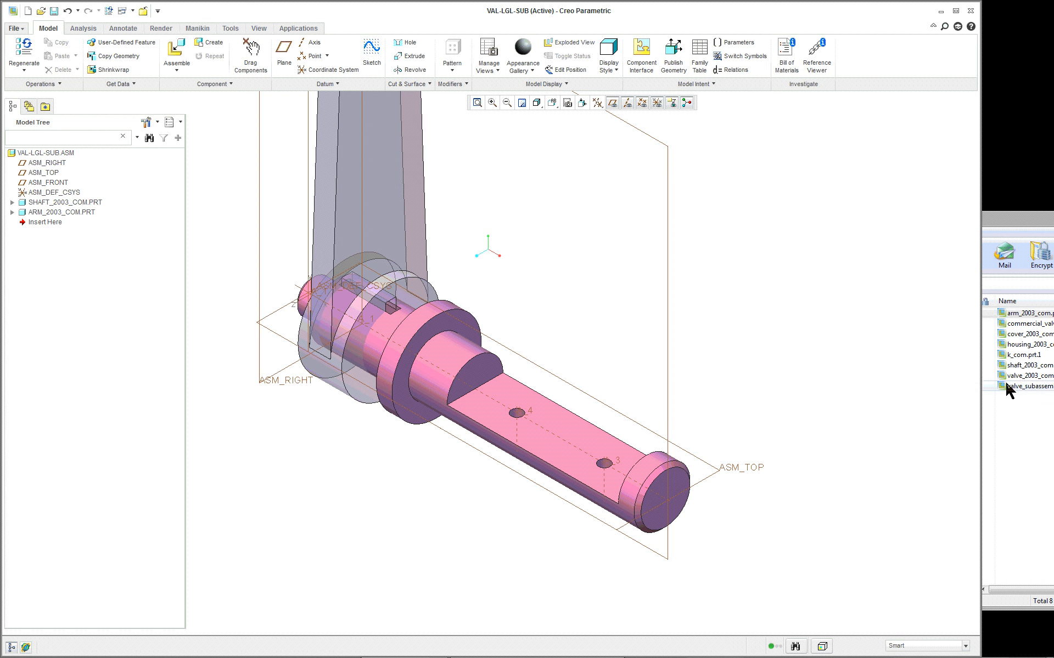
click(1026, 377)
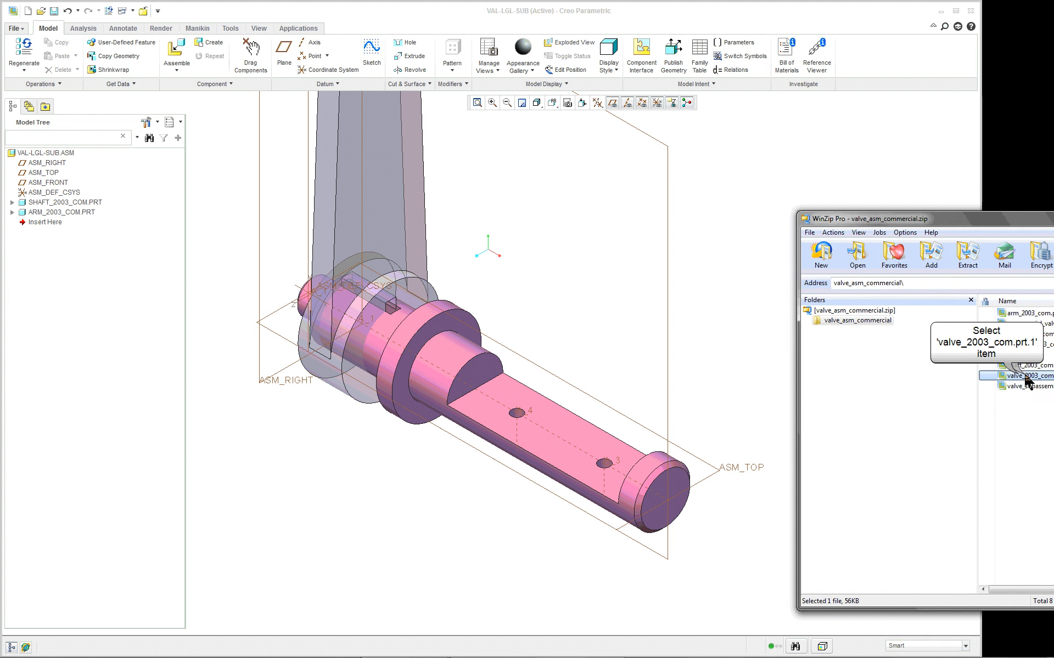
drag(1020, 379, 717, 324)
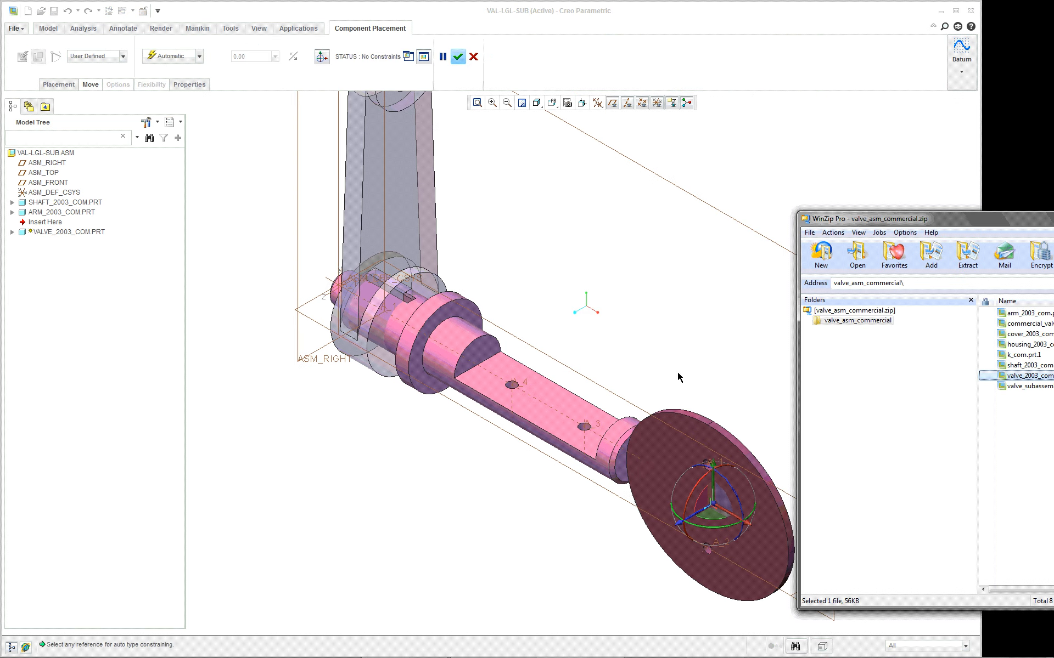
click(710, 284)
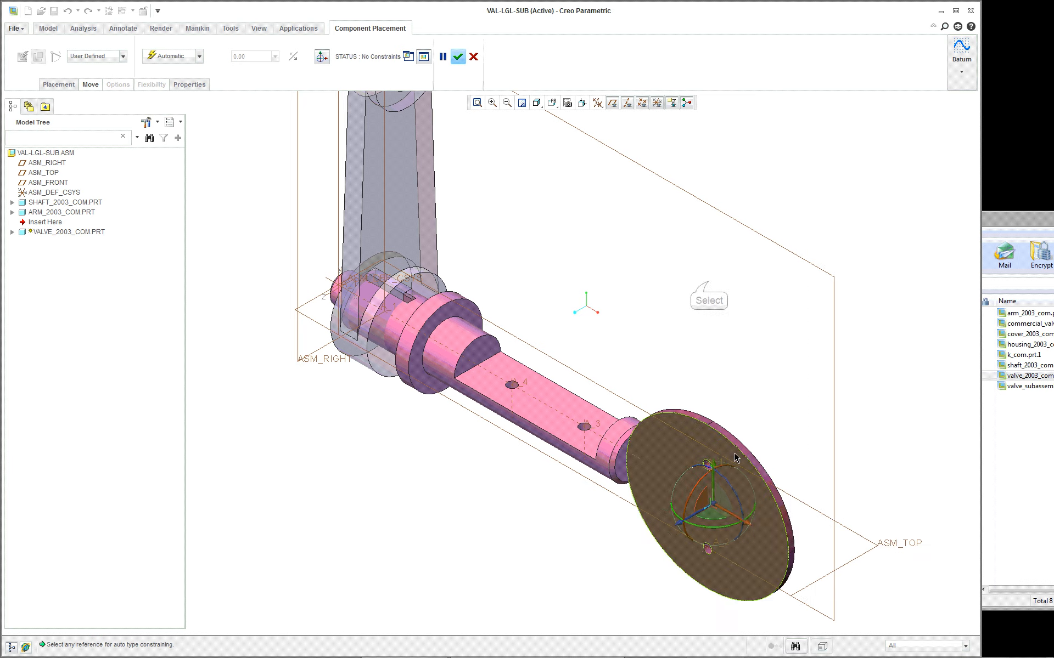
- Constrain the valve disc's flat face to the shaft's flat surface and set the constraint type to Coincident
scroll(781, 568, up, 3)
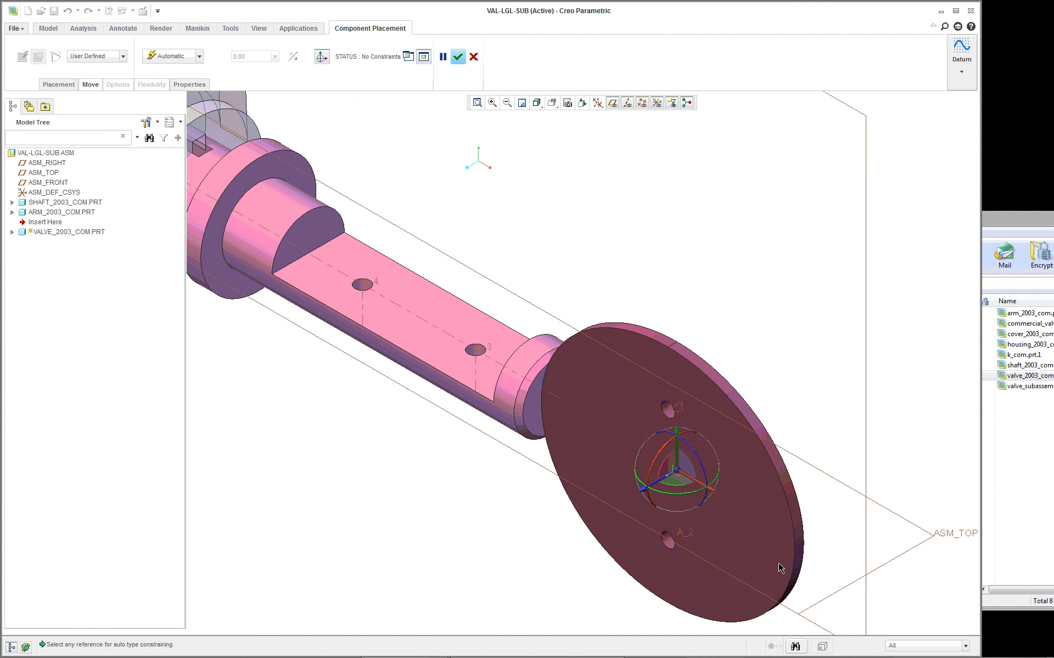
click(619, 421)
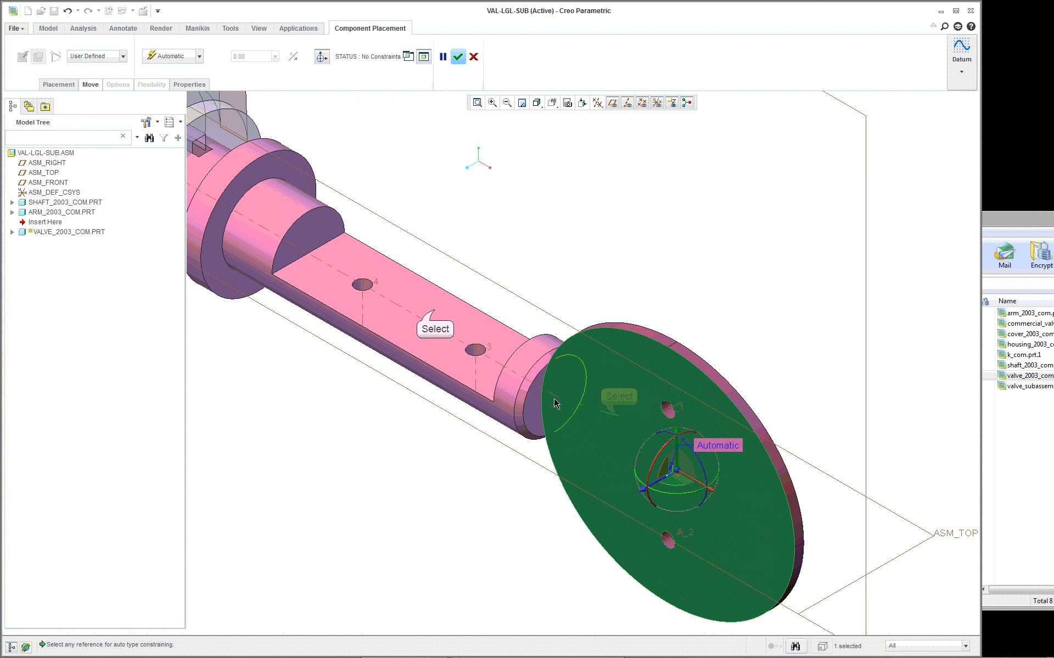
click(434, 310)
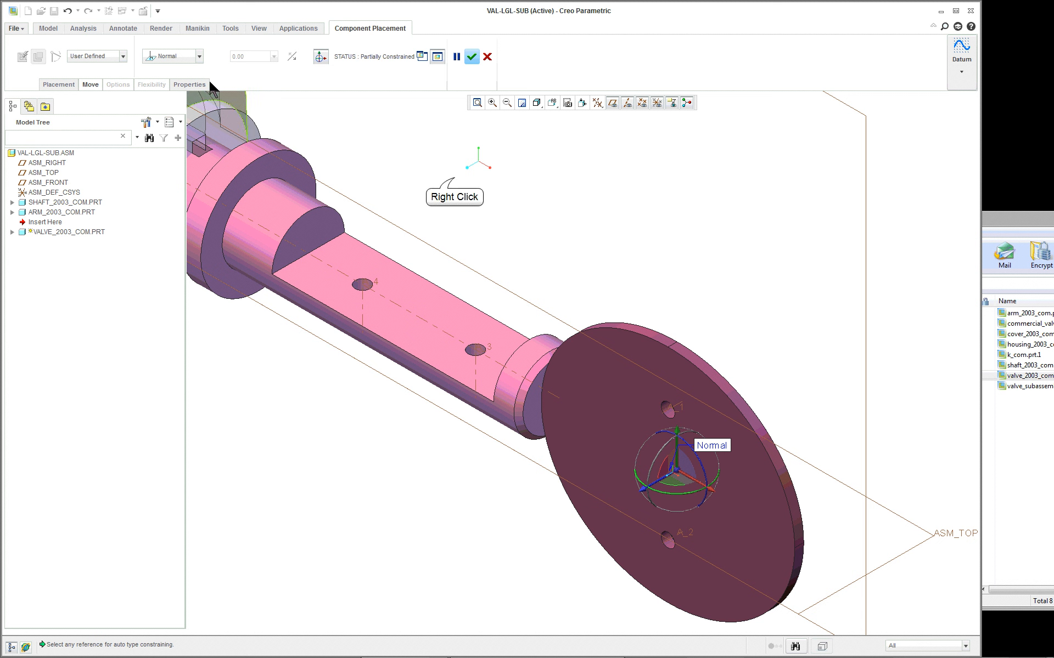
right_click(454, 177)
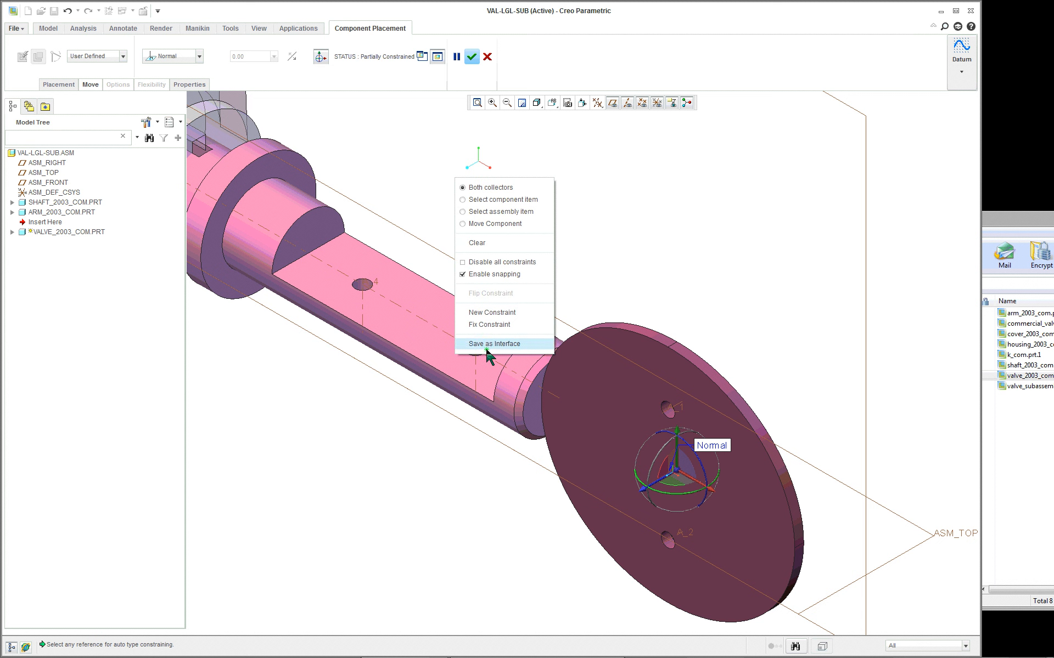
double_click(170, 56)
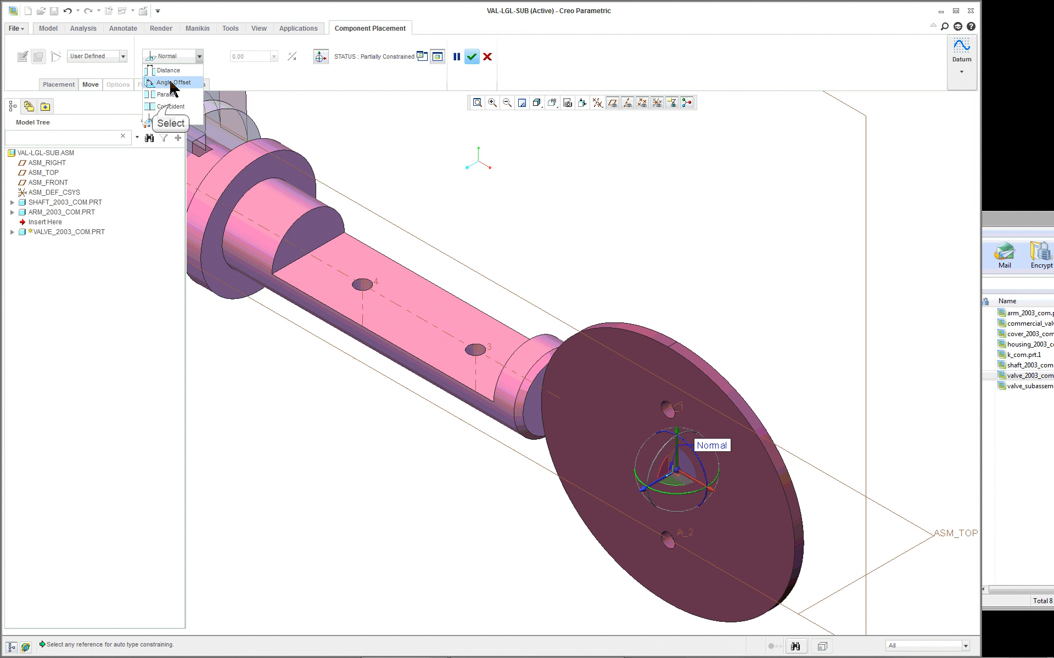
click(170, 107)
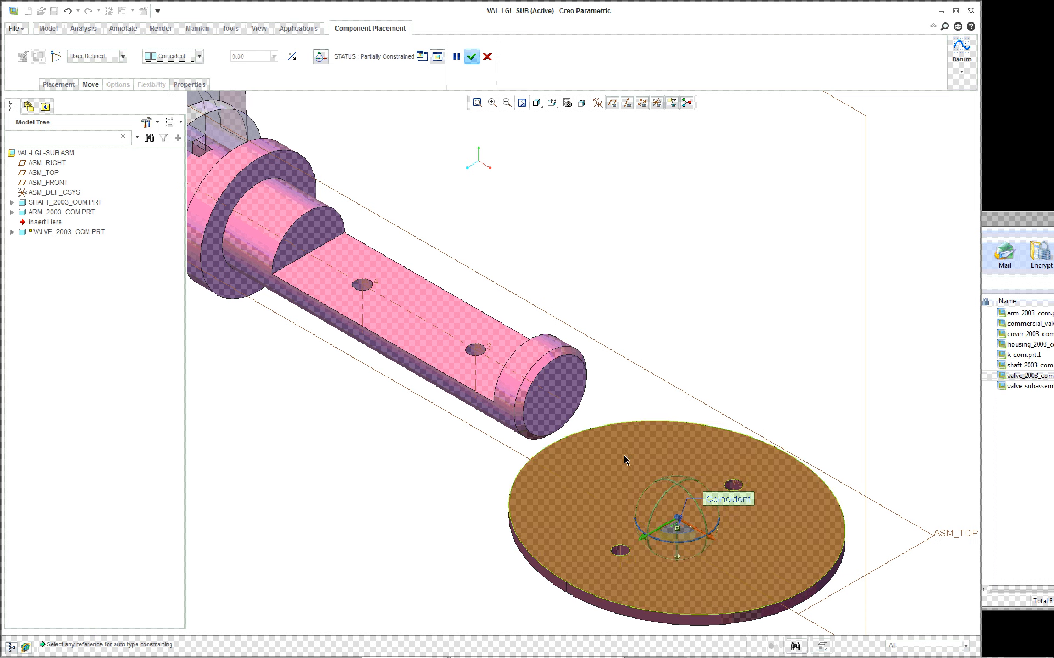
- Align the axis of one valve disc hole with the axis of the shaft hole nearest the collar
scroll(623, 614, down, 3)
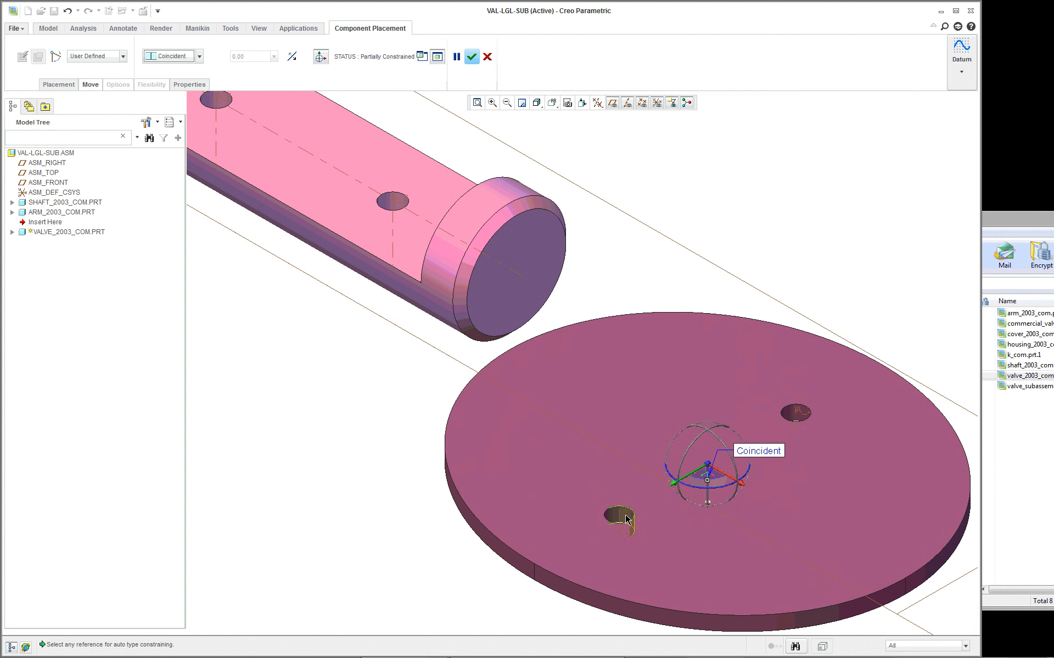
click(618, 516)
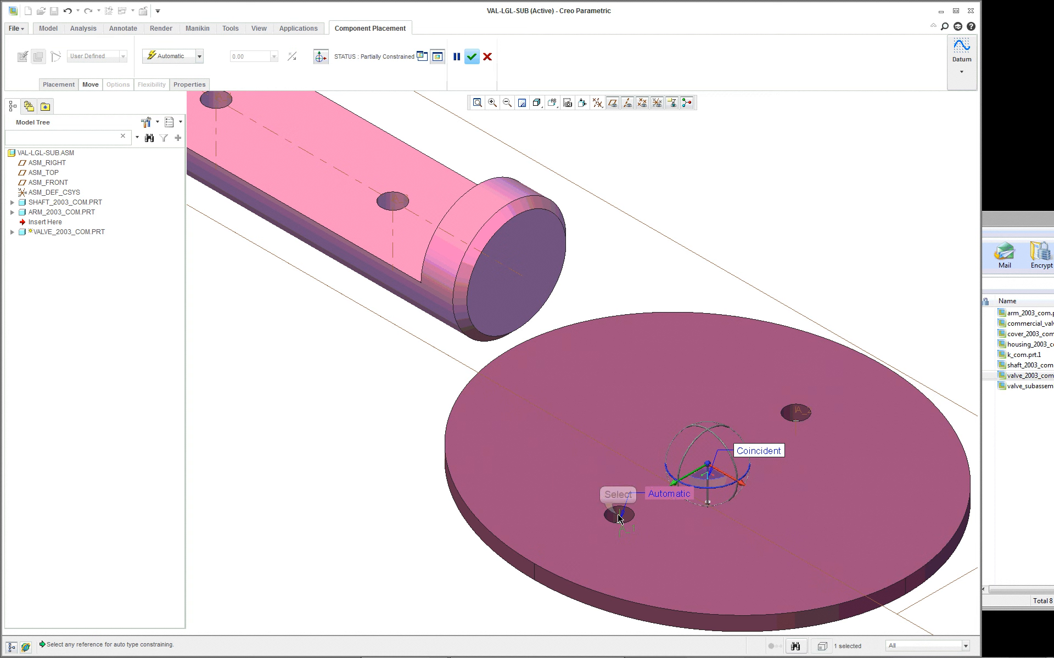
click(216, 125)
scroll(330, 219, down, 3)
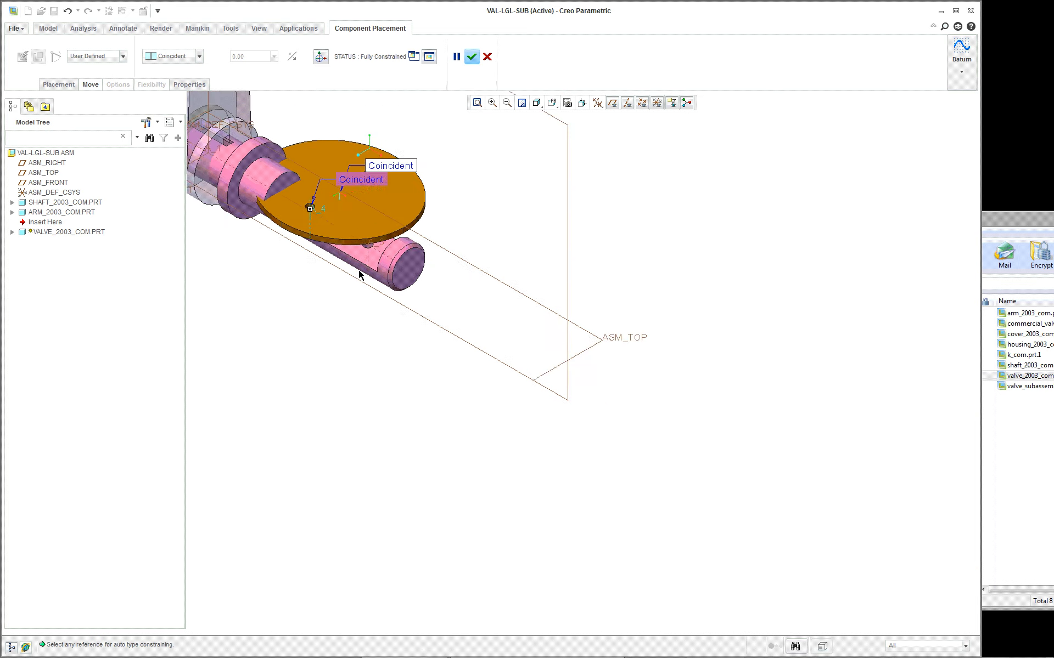
scroll(306, 142, up, 5)
- Add a constraint pairing the disc's other hole axis with the axis of the shaft hole near the free end
right_click(673, 172)
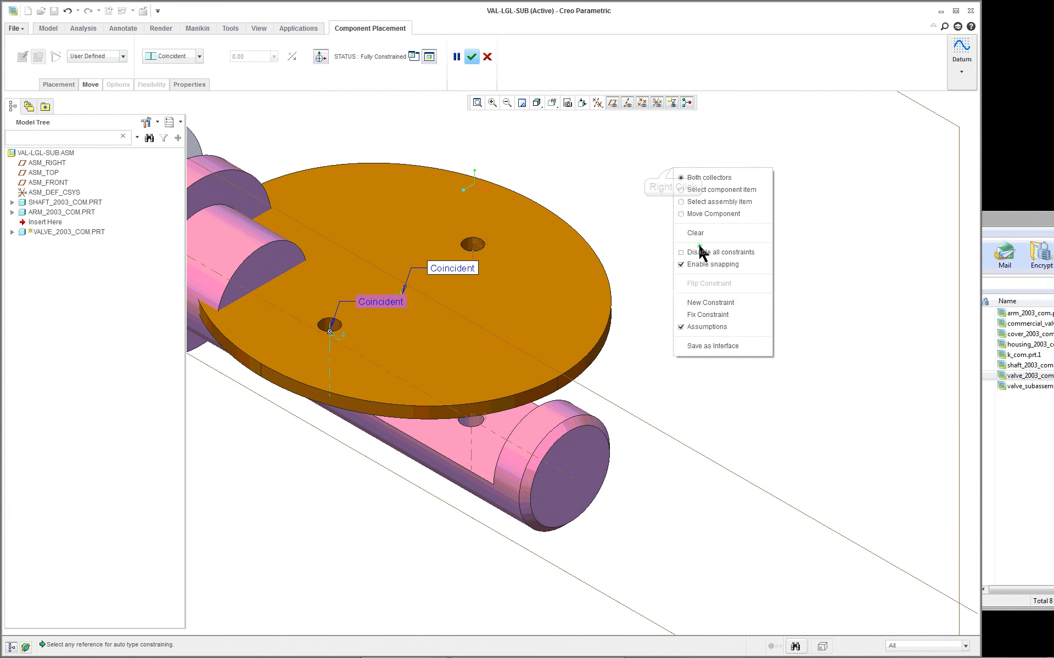
click(727, 312)
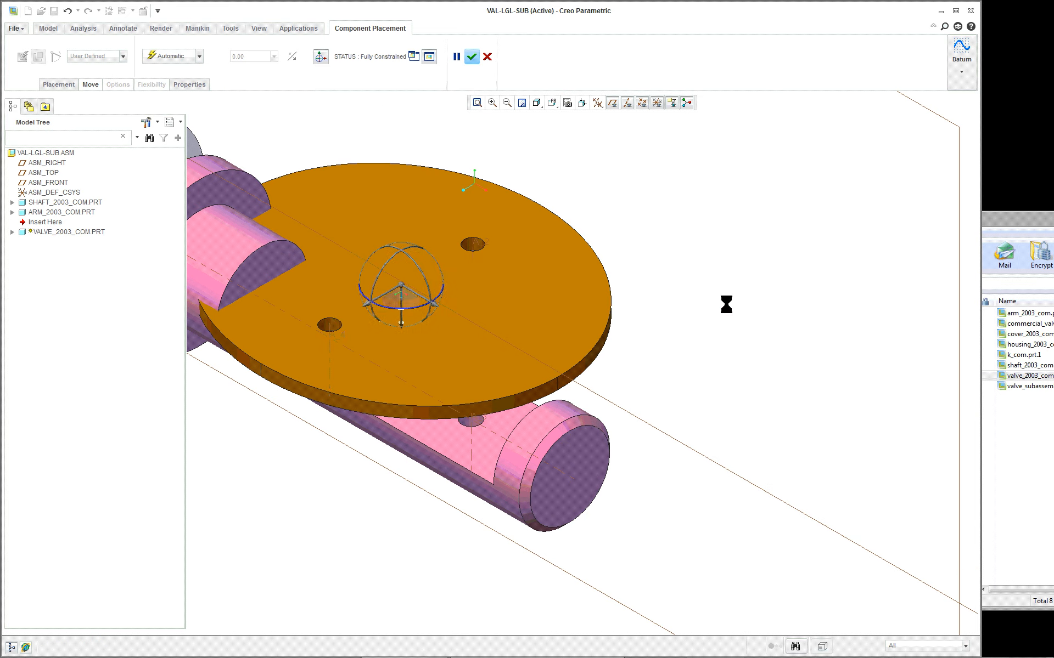
click(473, 243)
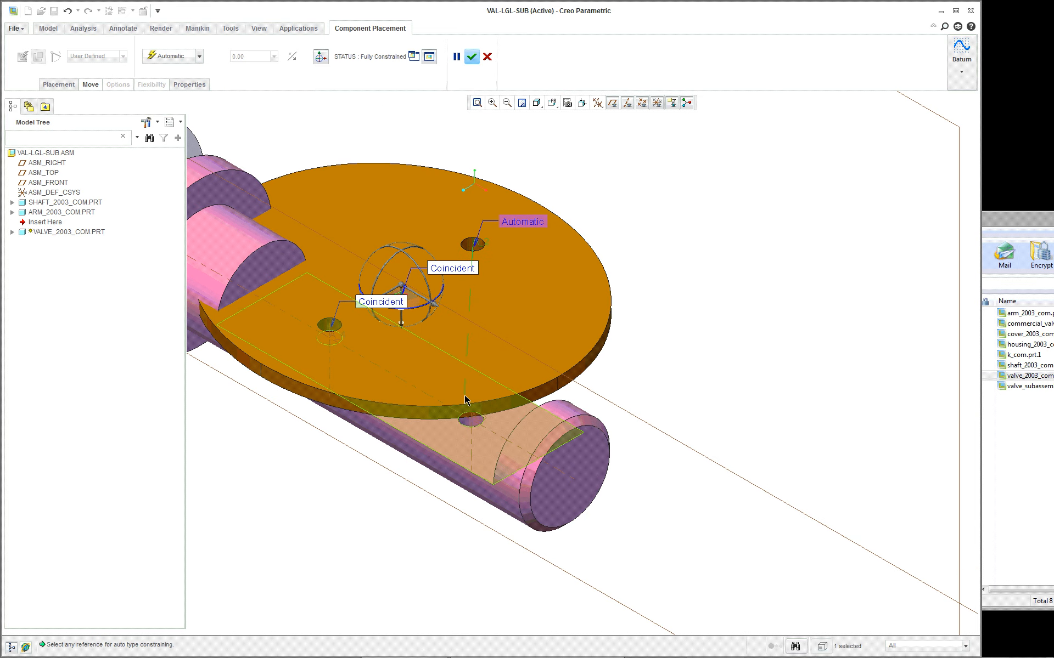
click(472, 440)
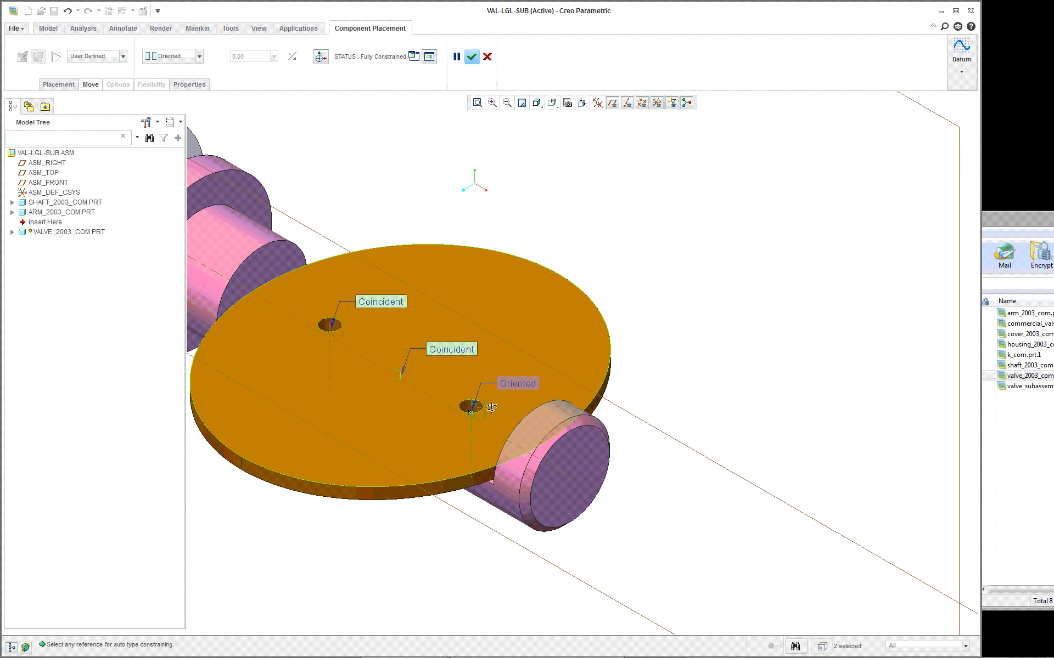
- Inspect how the disc seats on the shaft's flat and review the references of its two Coincident constraints
middle_drag(492, 408, 510, 376)
scroll(363, 505, down, 8)
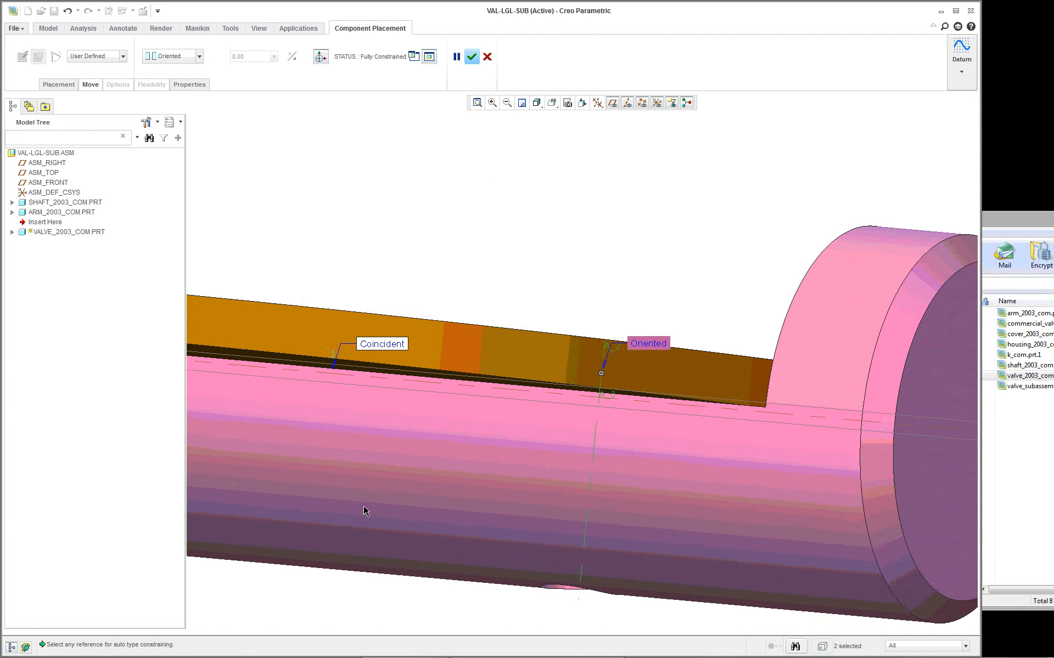
scroll(363, 506, up, 4)
middle_drag(364, 507, 354, 511)
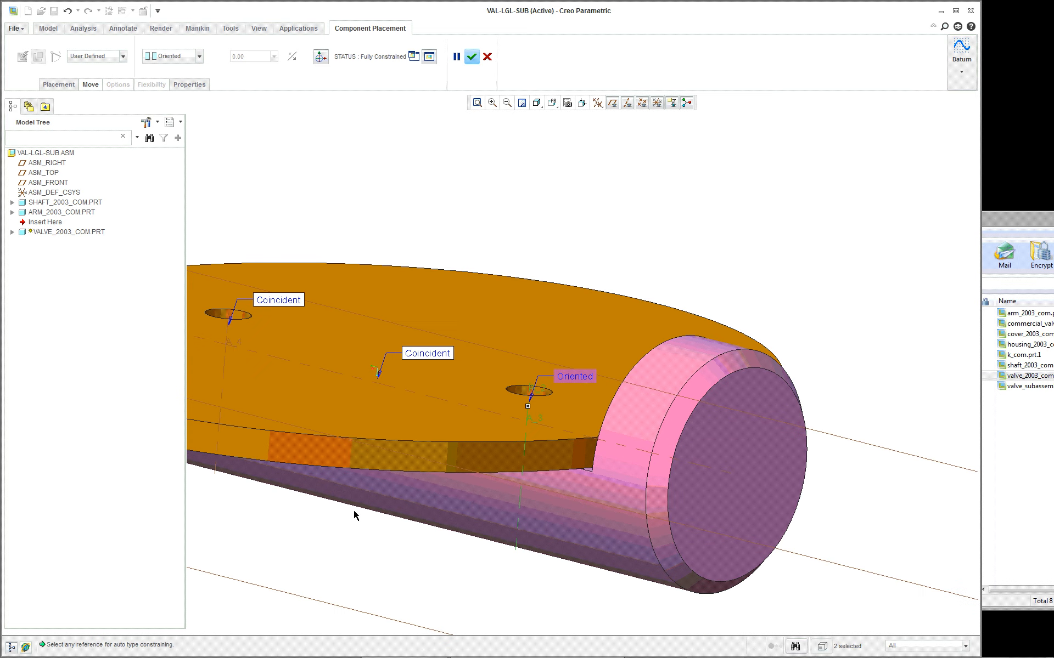
click(57, 85)
click(76, 127)
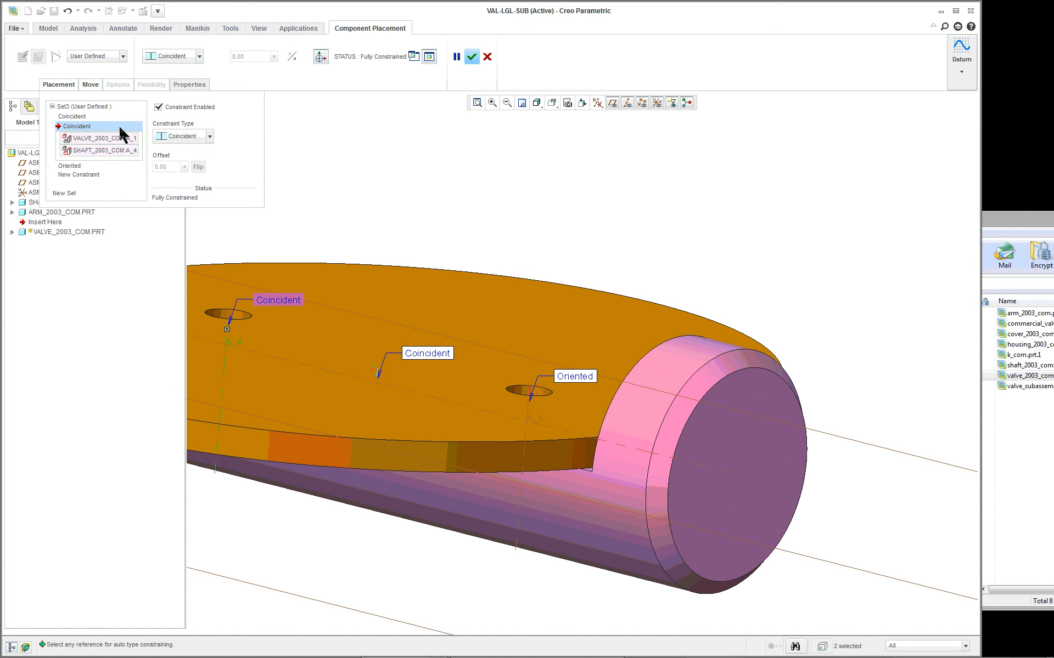
click(79, 115)
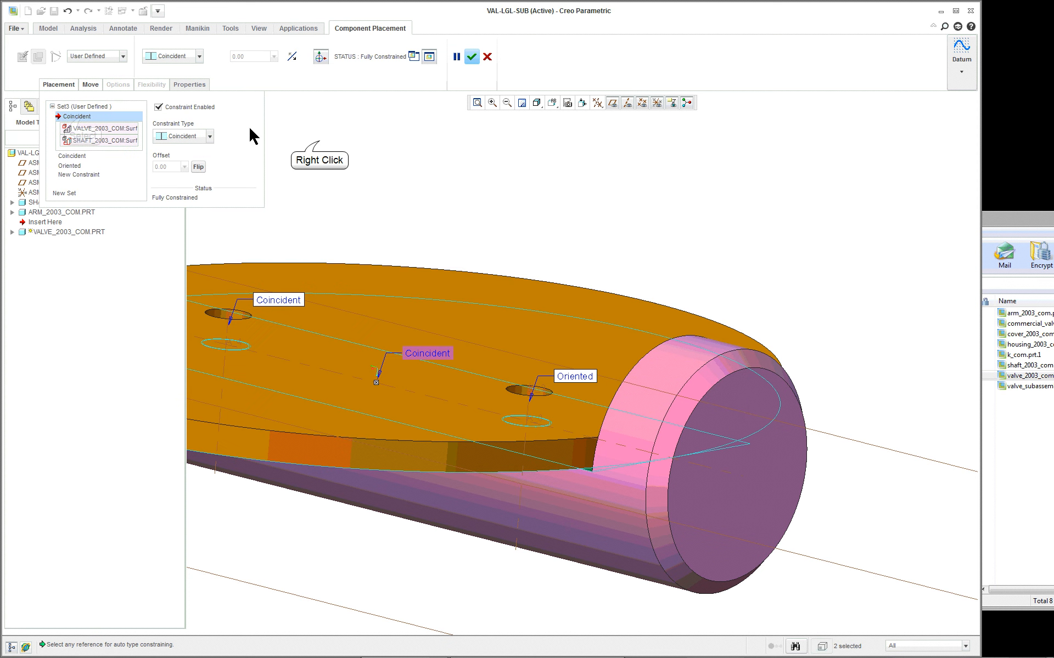
right_click(320, 142)
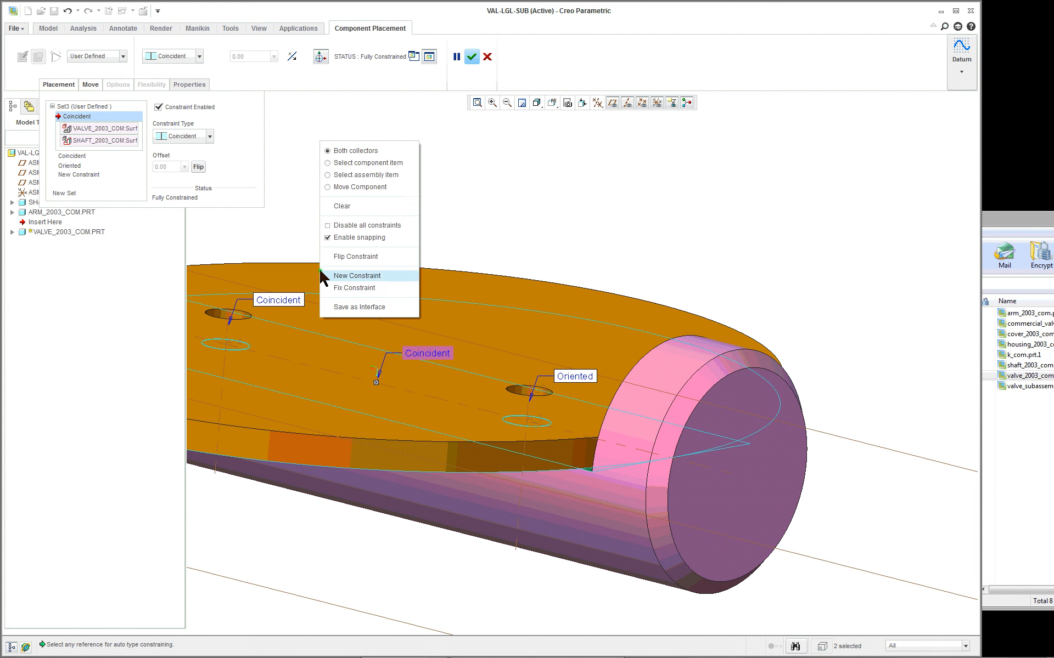
click(354, 288)
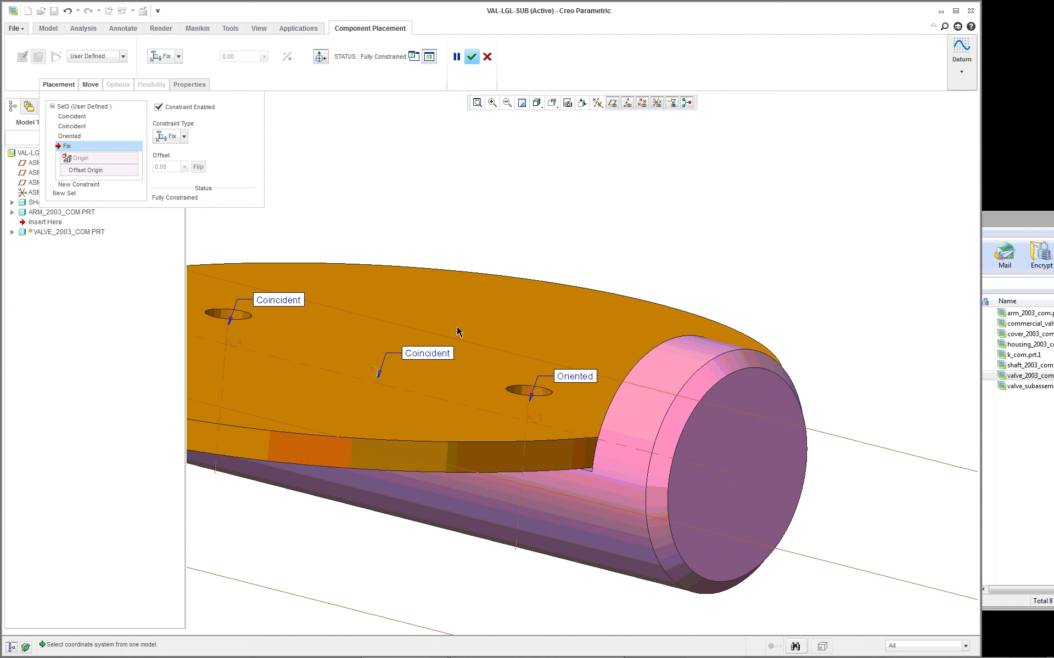
scroll(458, 332, down, 2)
mouse_move(413, 391)
middle_down()
mouse_move(415, 406)
mouse_move(416, 385)
middle_up()
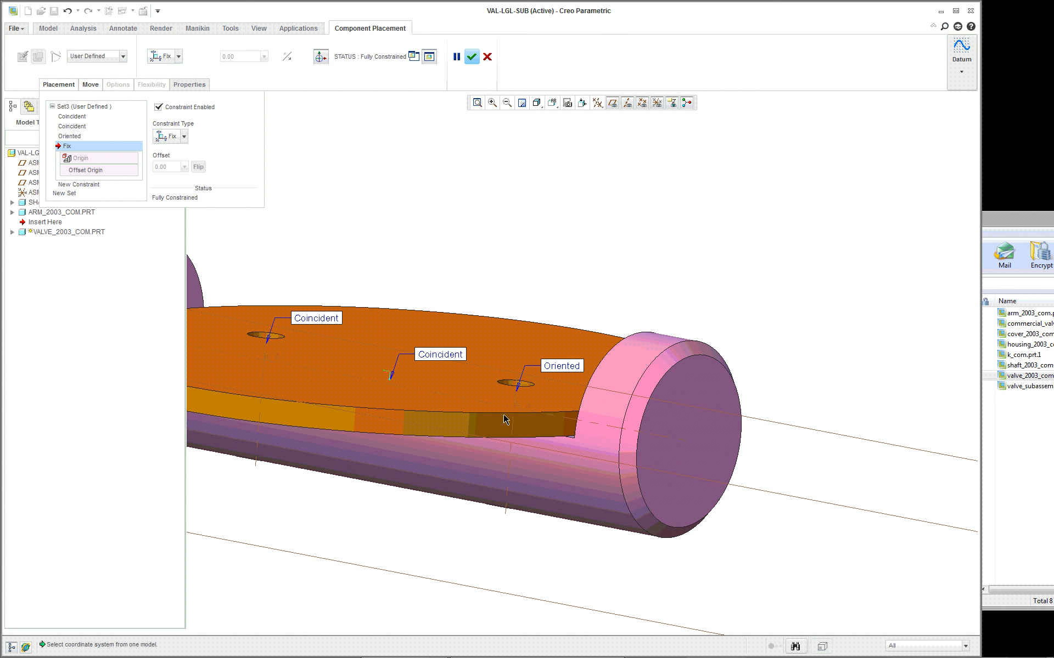
right_click(104, 145)
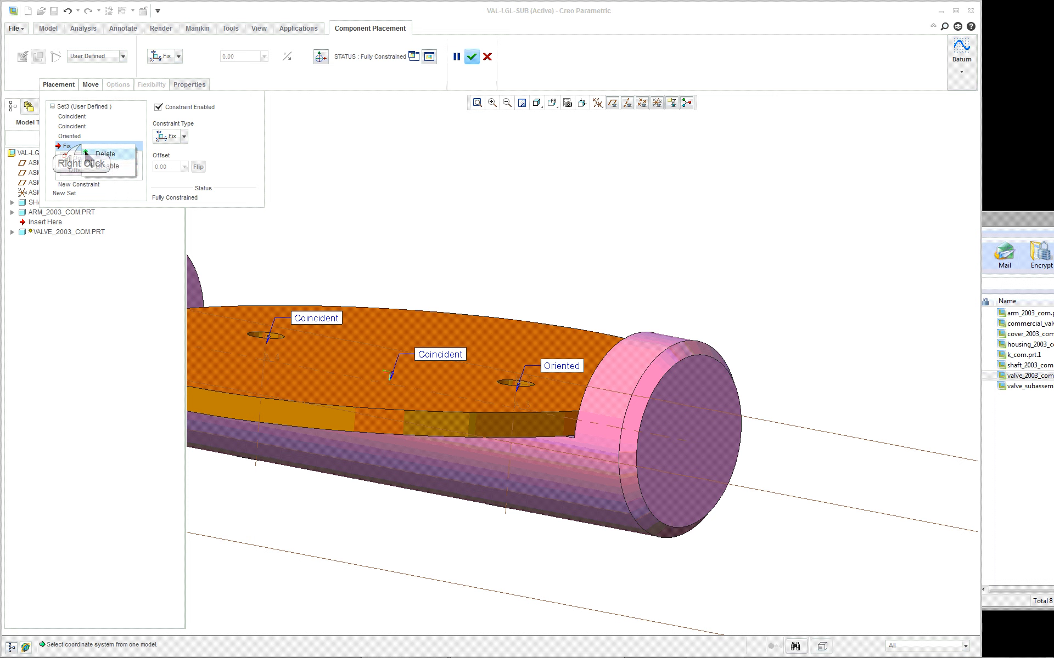
click(113, 155)
- Flip the disc-to-flat Coincident constraint to compare the seating, and flip it back to its original orientation
click(79, 117)
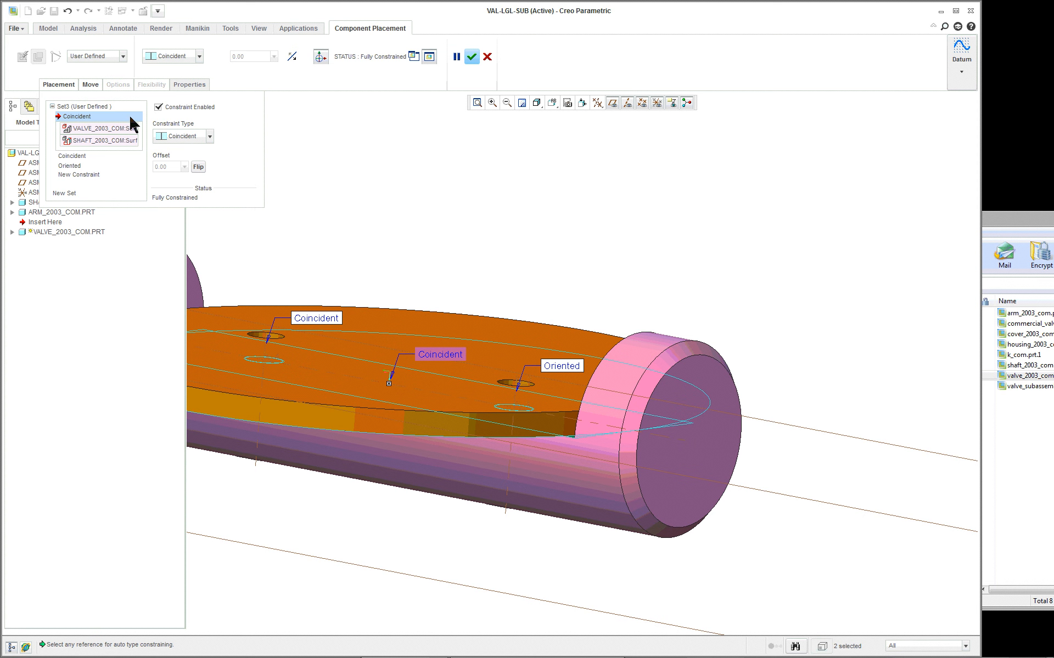
click(198, 167)
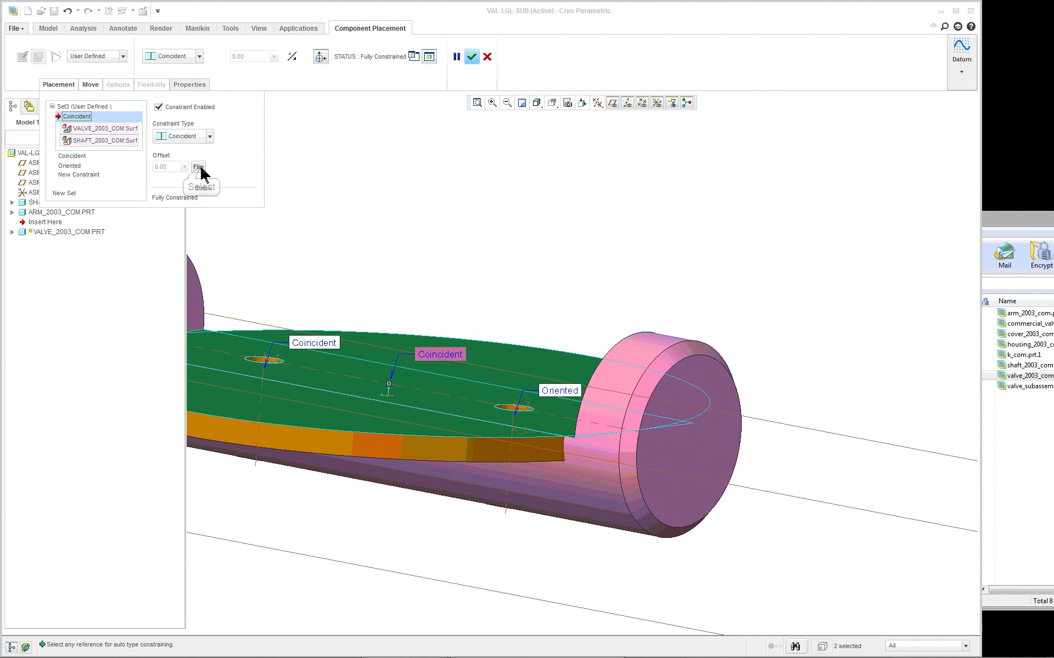
mouse_move(433, 308)
middle_down()
mouse_move(434, 292)
mouse_move(426, 311)
middle_up()
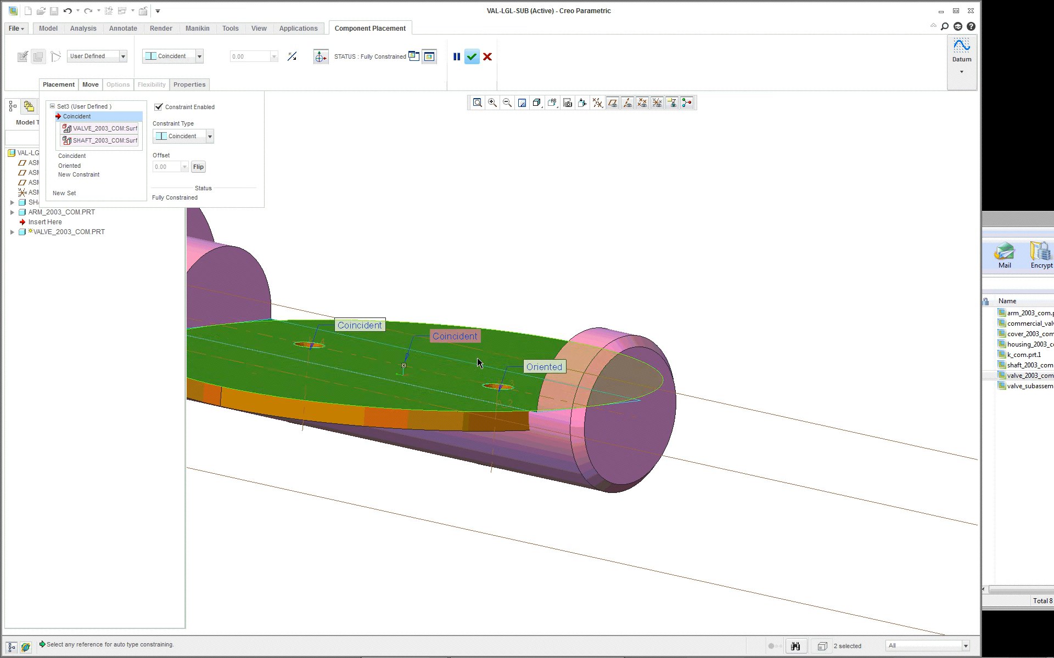
click(199, 168)
middle_drag(467, 272, 422, 147)
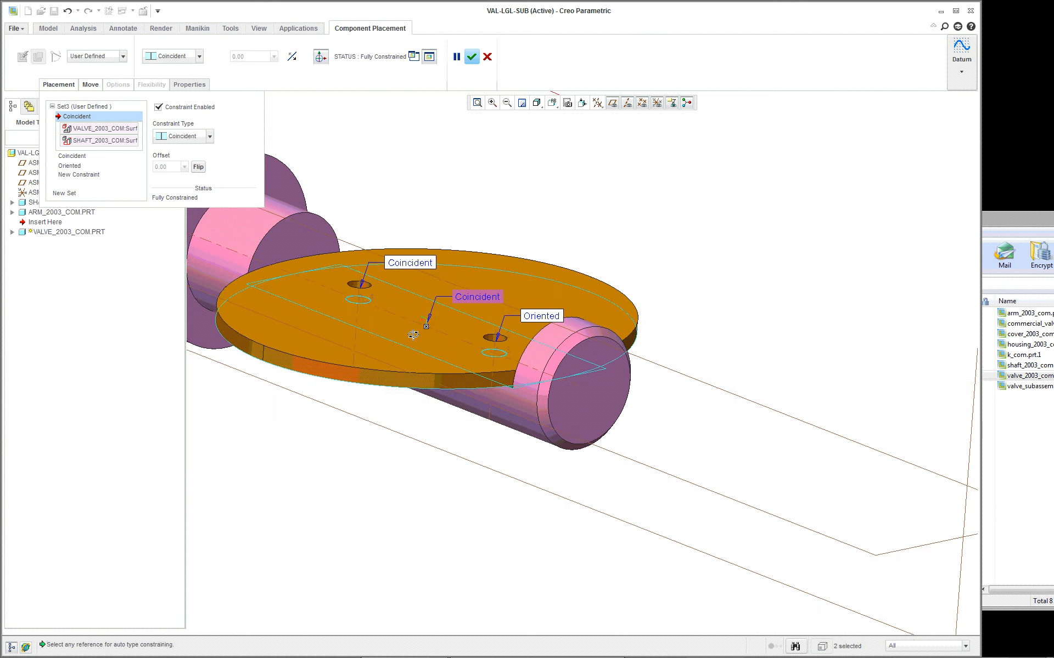
- Accept the valve disc's placement and return the assembly to Standard Orientation
click(471, 58)
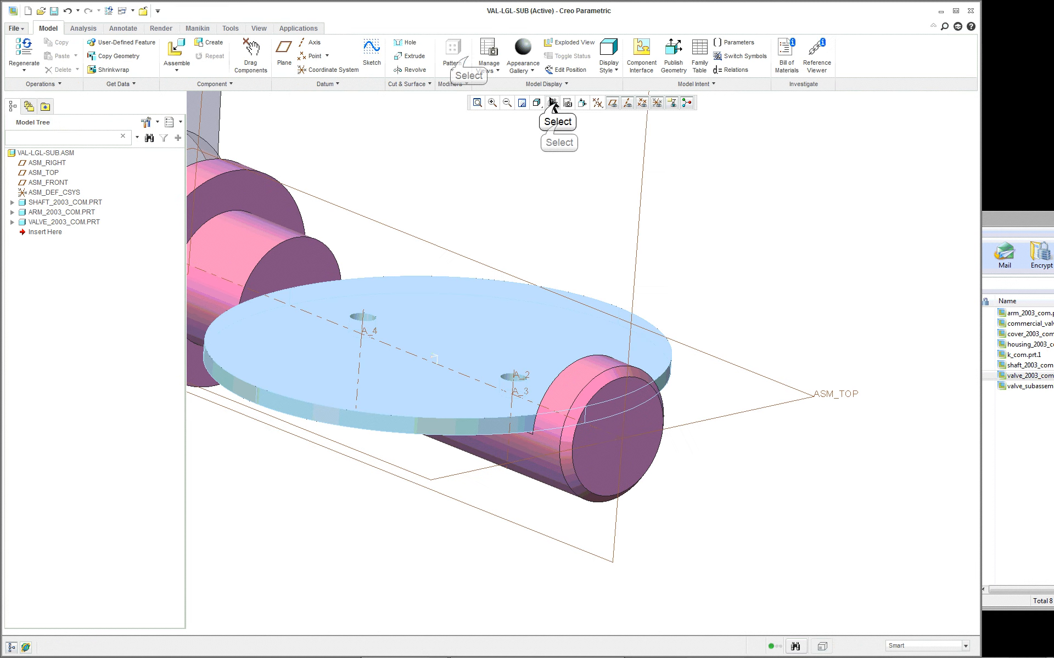
click(552, 103)
click(565, 123)
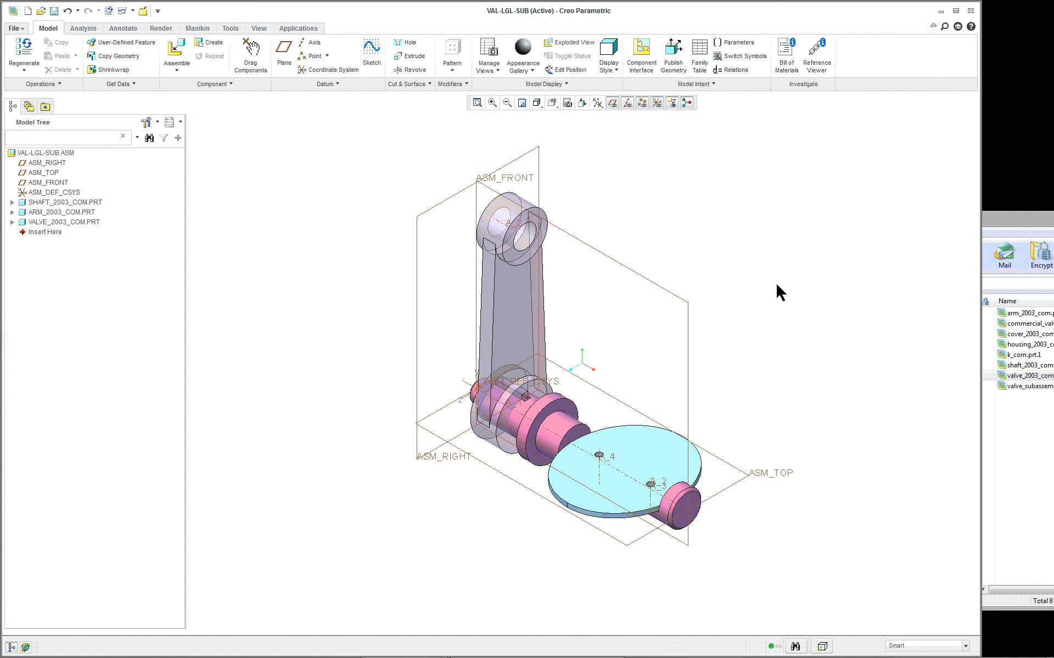
- Create a new design assembly named VA-LGL with the default template
click(27, 10)
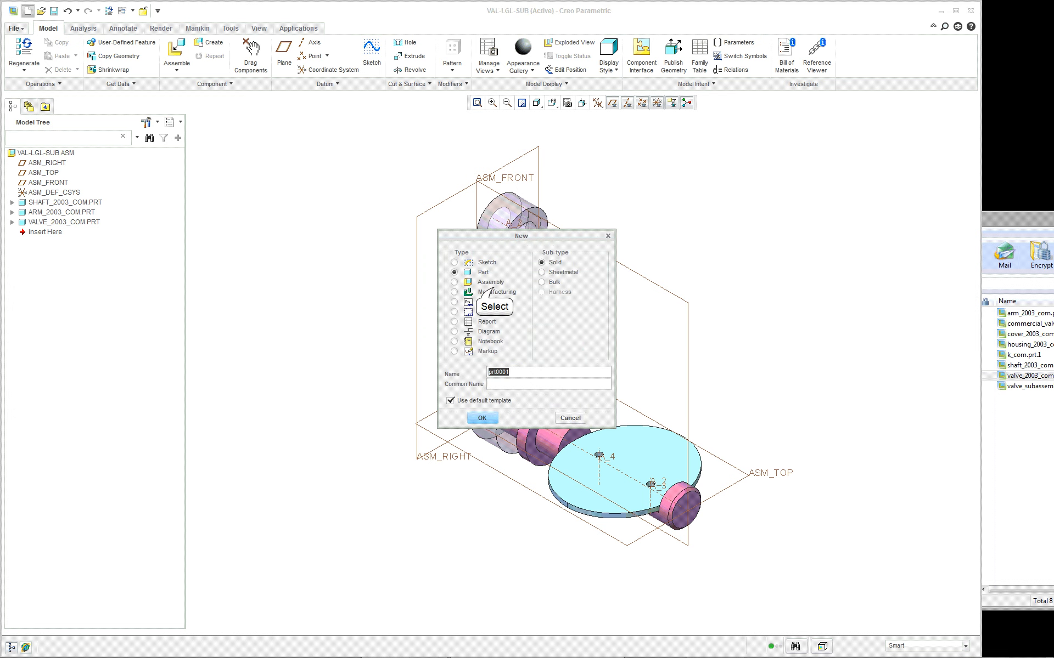
click(494, 291)
click(494, 283)
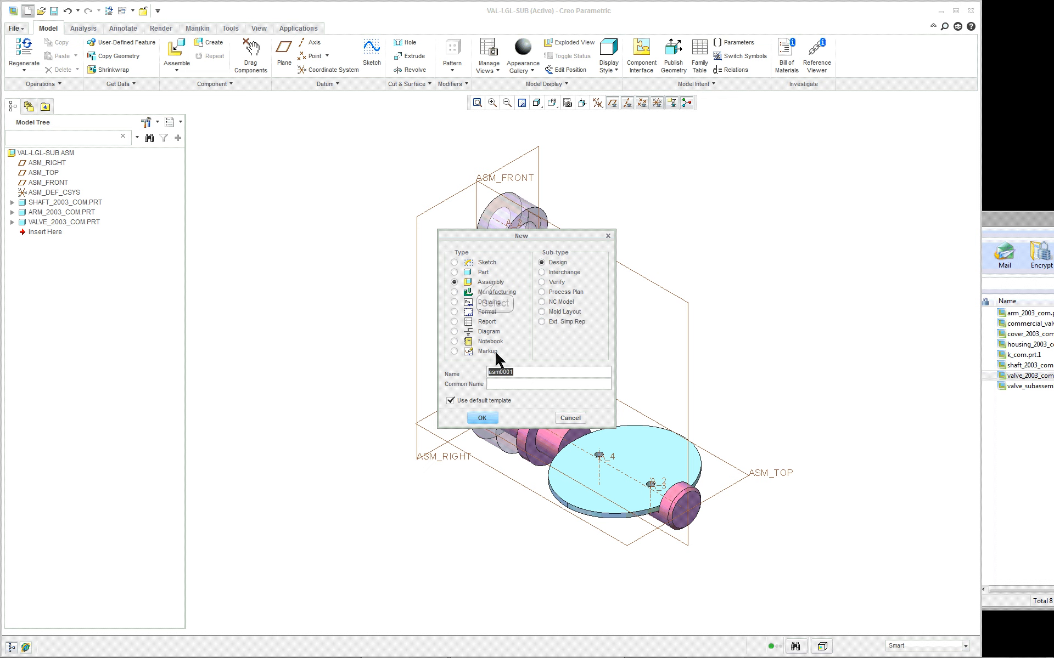
text(va-lgl)
click(482, 418)
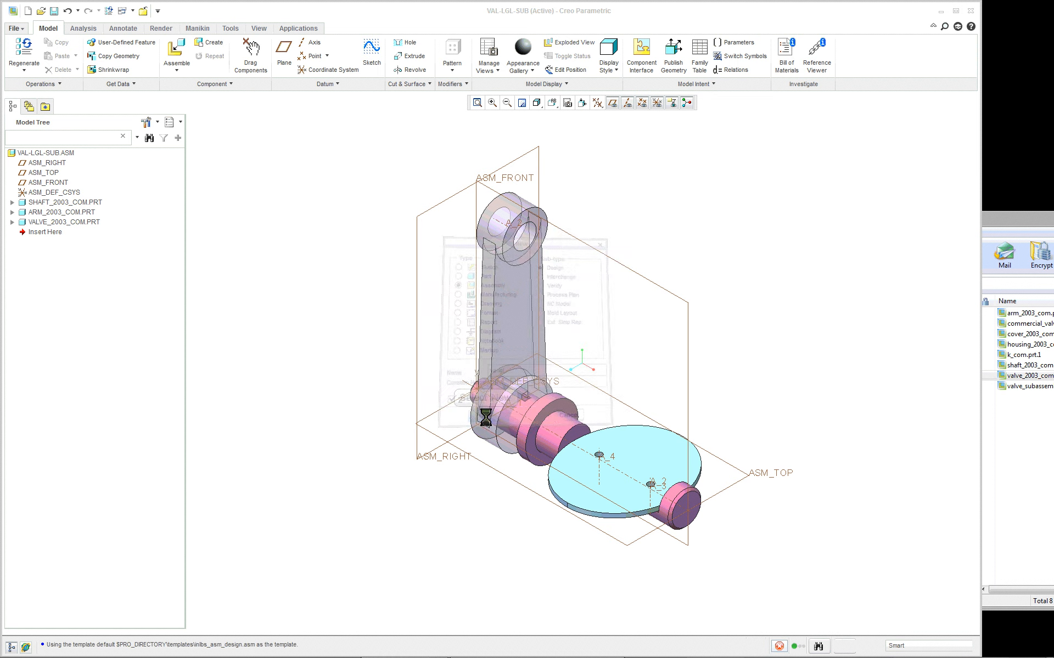
- Bring housing_2003_com.prt.1 from the WinZip archive into the new assembly
click(1009, 404)
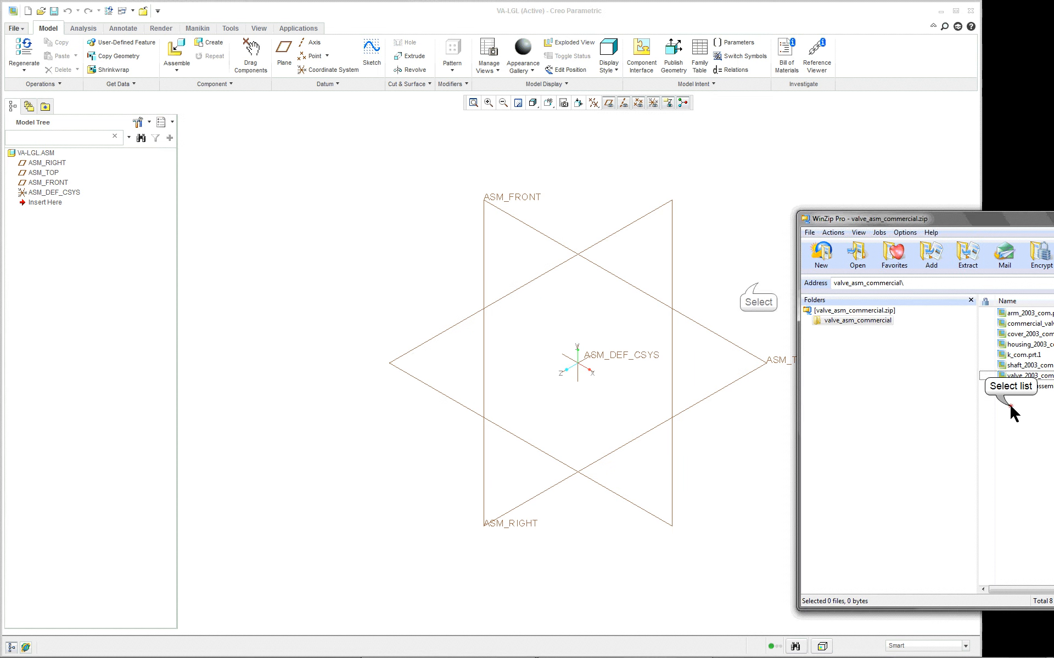
click(757, 284)
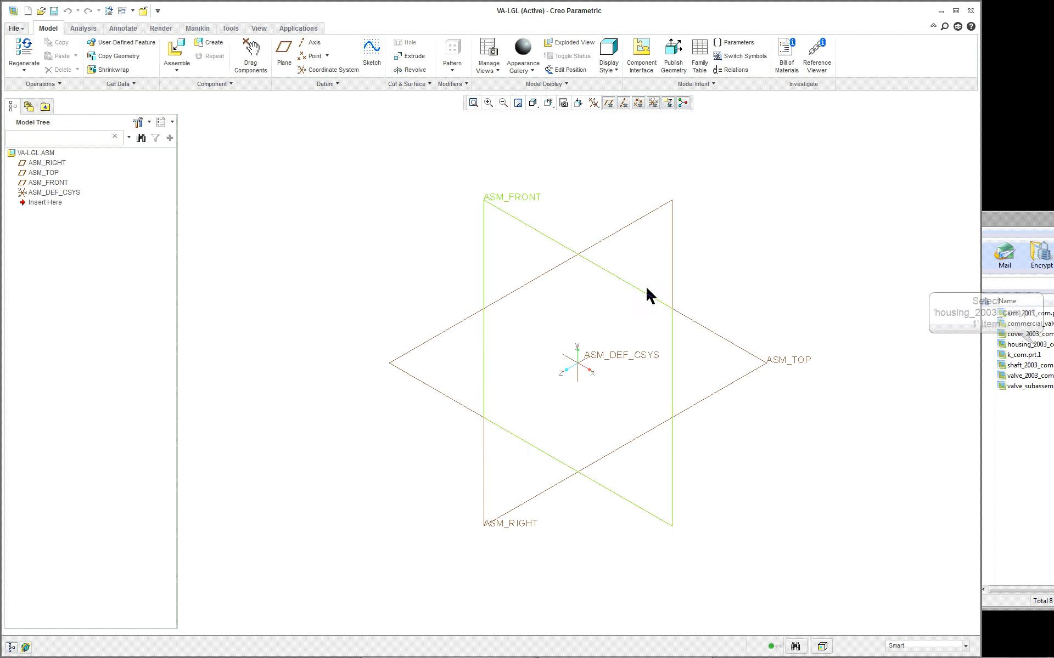
click(1009, 345)
drag(1005, 348, 370, 254)
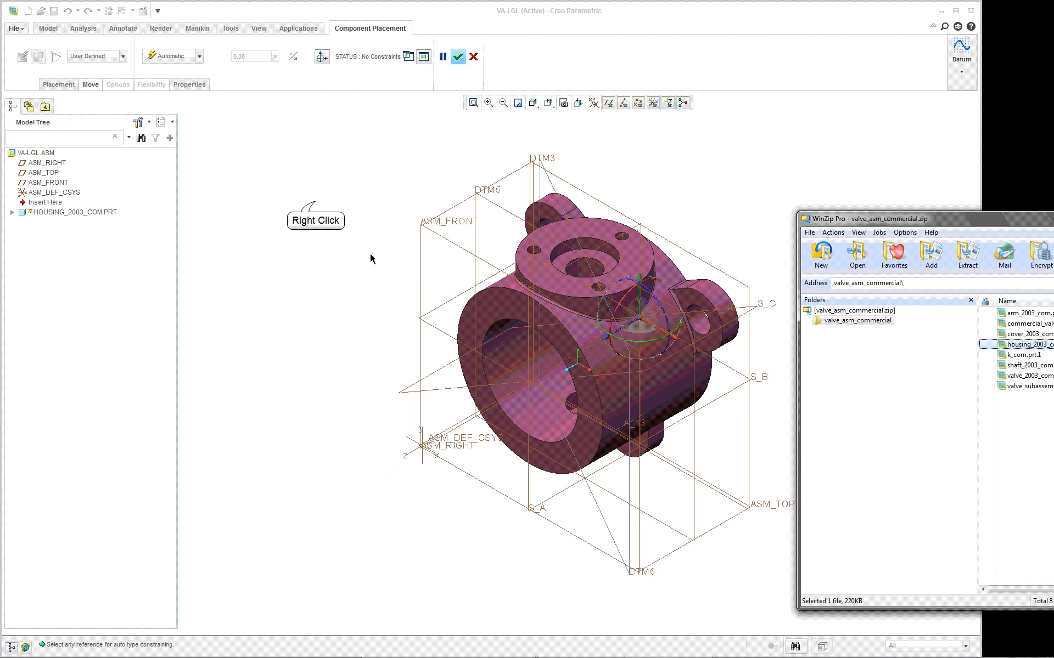
- Place the housing with the Default constraint and accept its placement
right_click(317, 202)
click(343, 336)
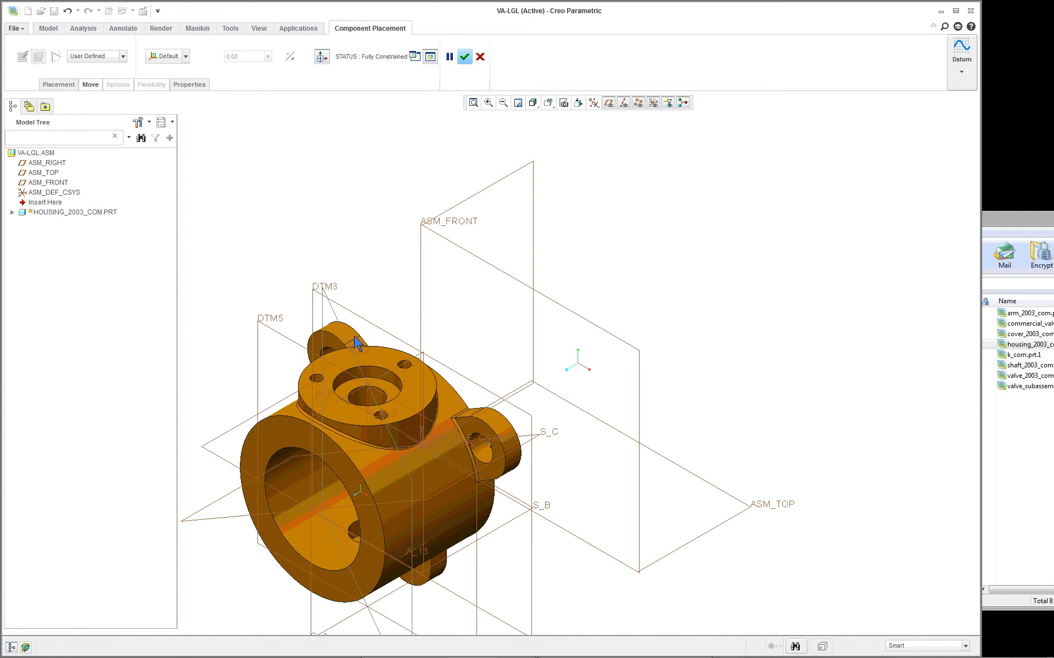
middle_click(343, 202)
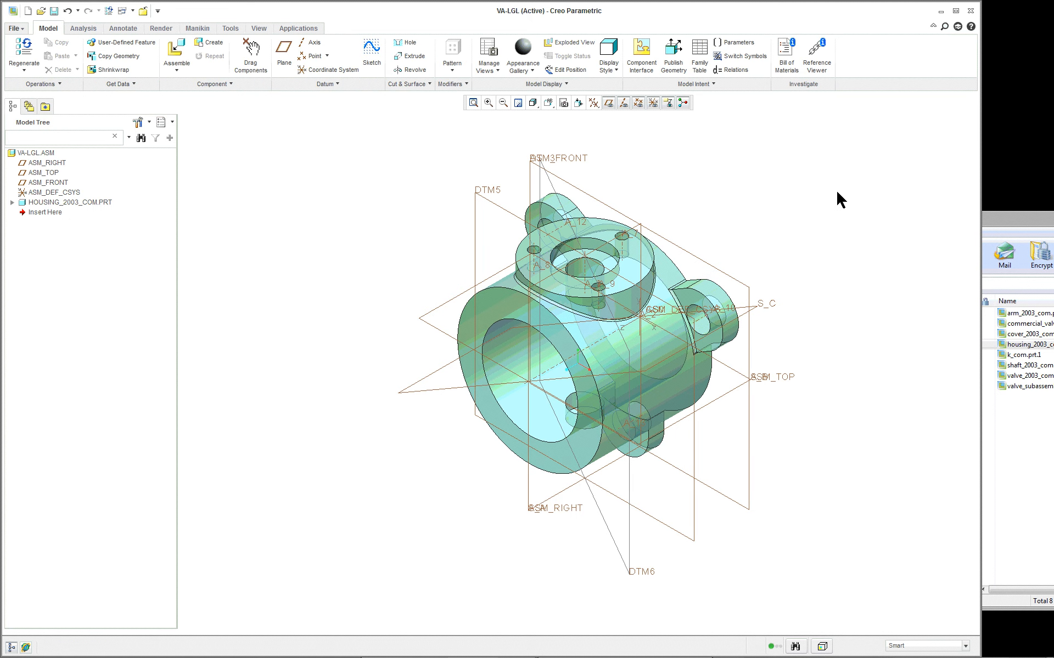
- Check which item types the model tree filters display and close the filter settings
click(141, 125)
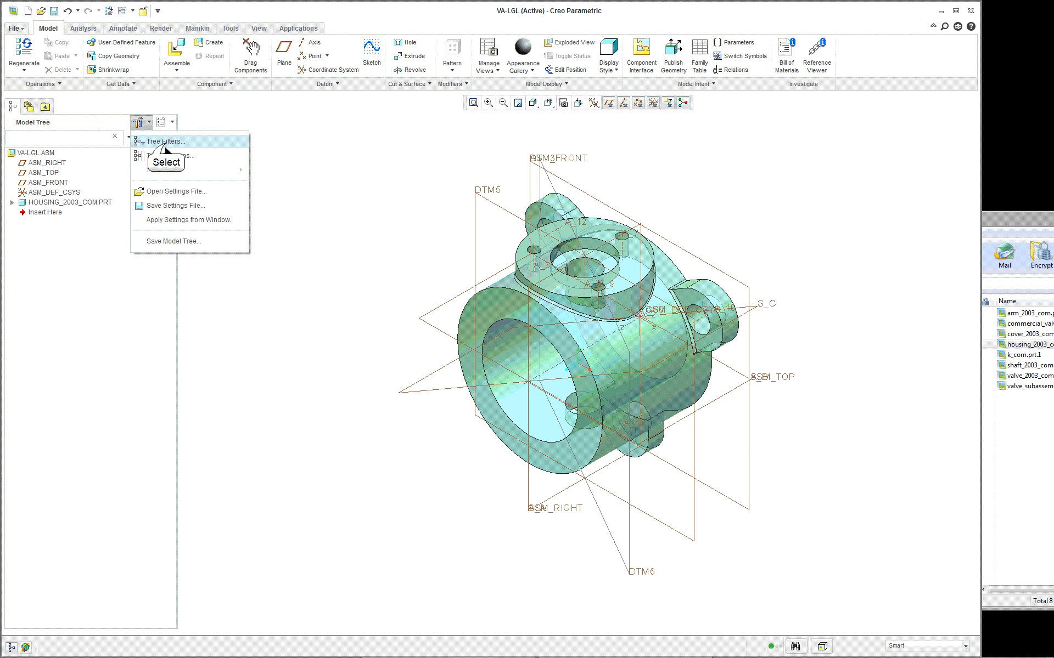
click(144, 141)
click(599, 414)
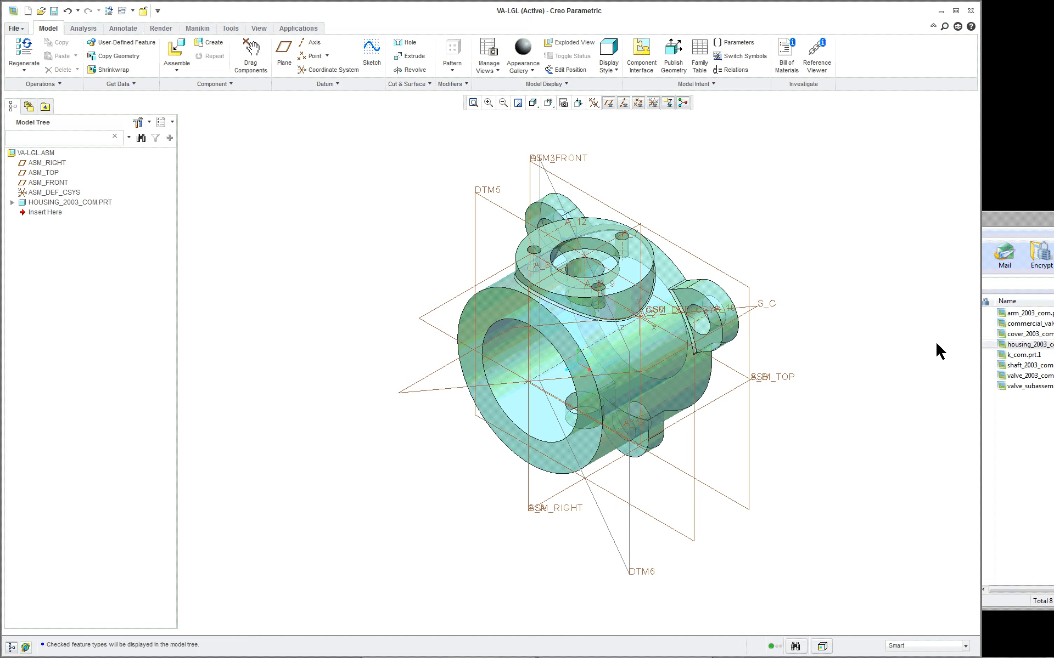
scroll(832, 265, up, 2)
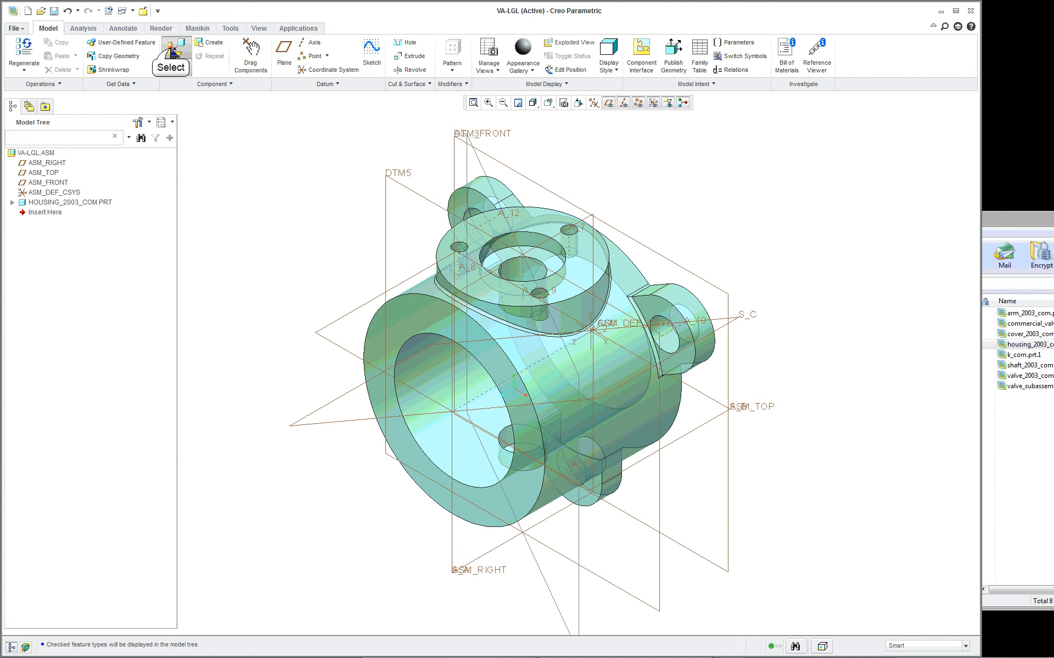
click(172, 52)
click(339, 254)
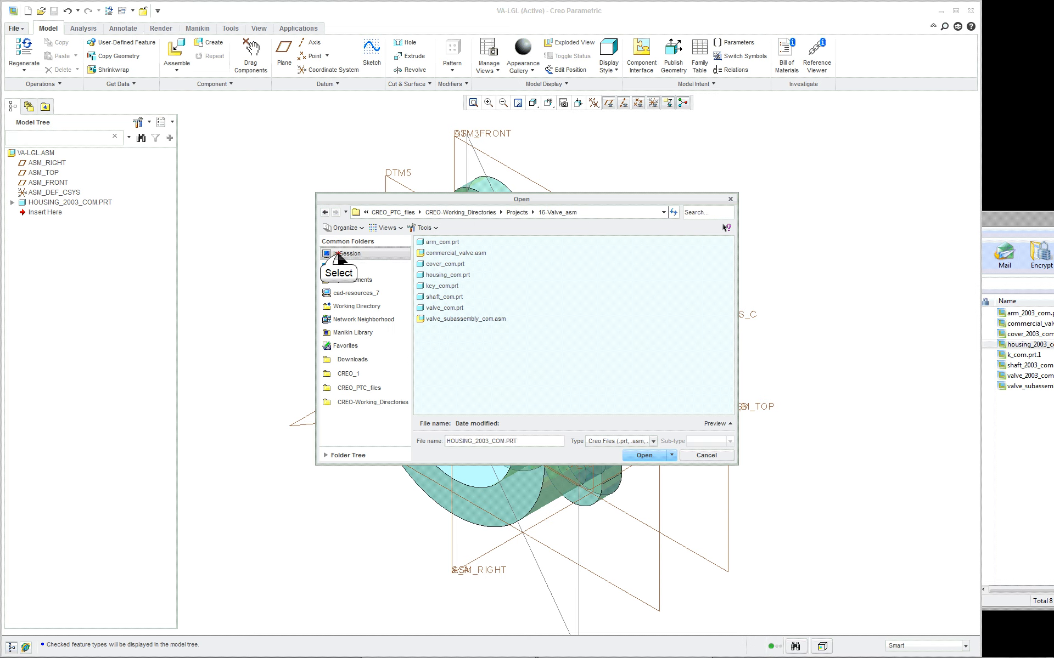
double_click(430, 276)
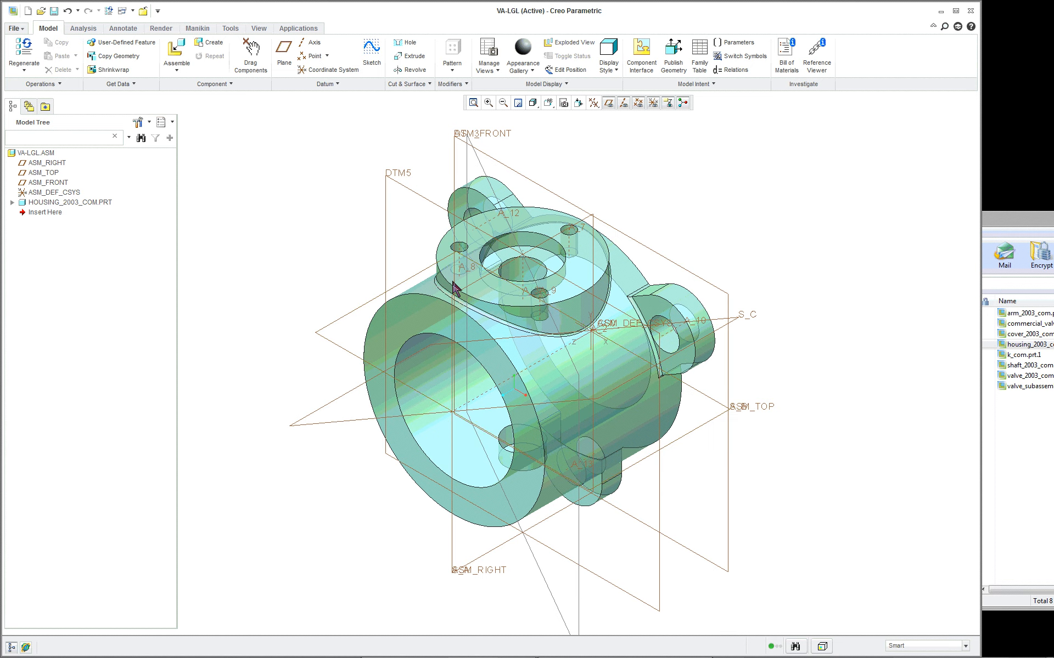
scroll(667, 393, down, 3)
scroll(666, 394, up, 5)
- Bring val-lgl-sub.asm from the current session into the assembly as a new component
click(174, 55)
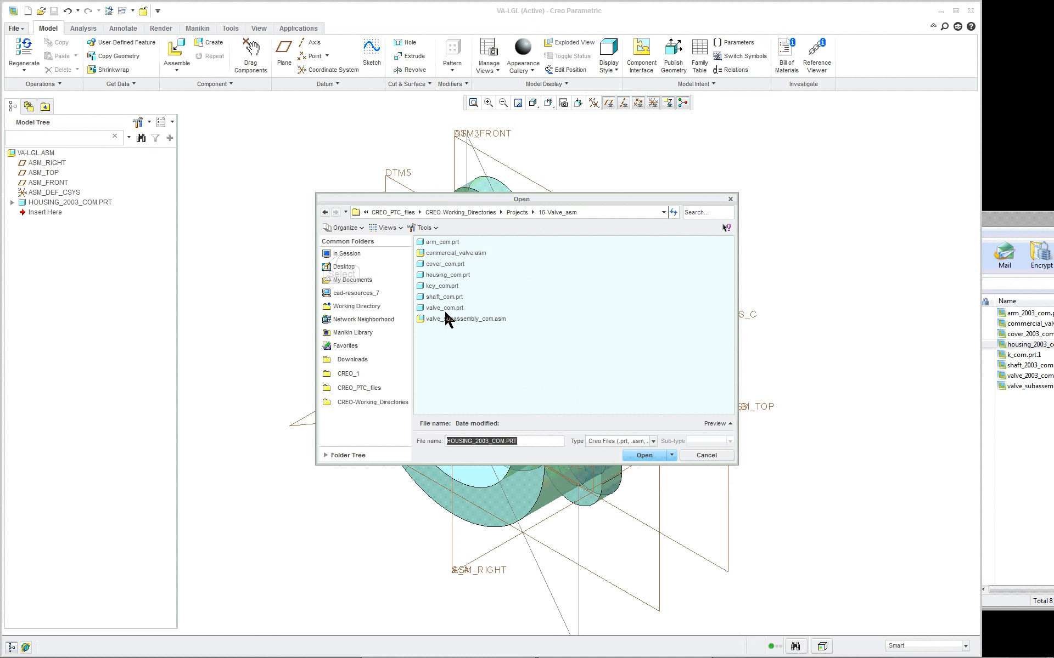
click(342, 255)
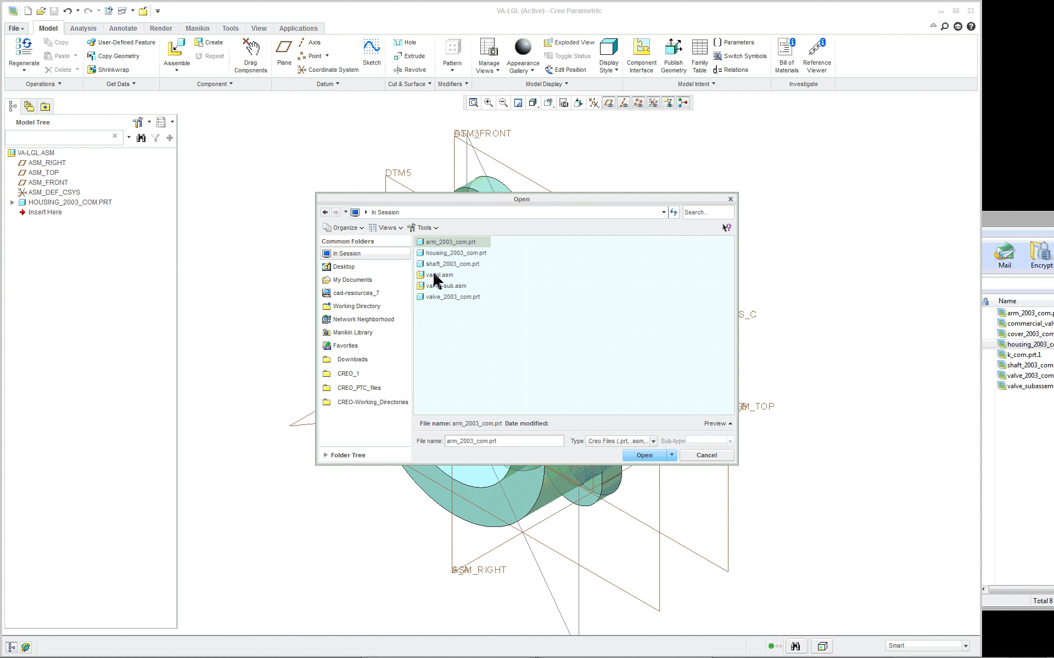
click(447, 286)
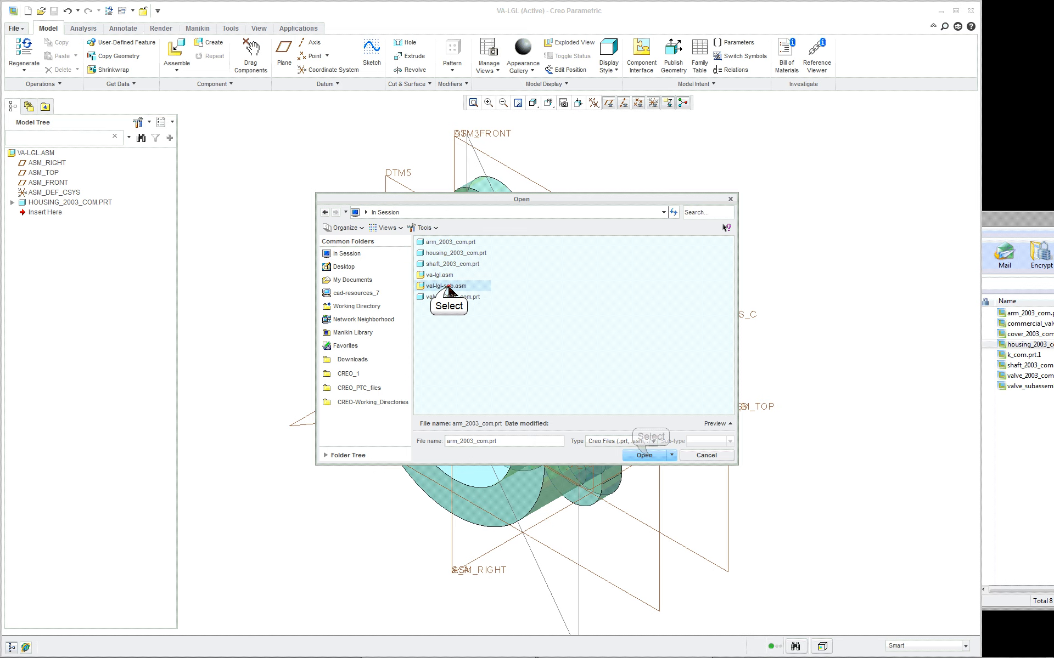
click(643, 456)
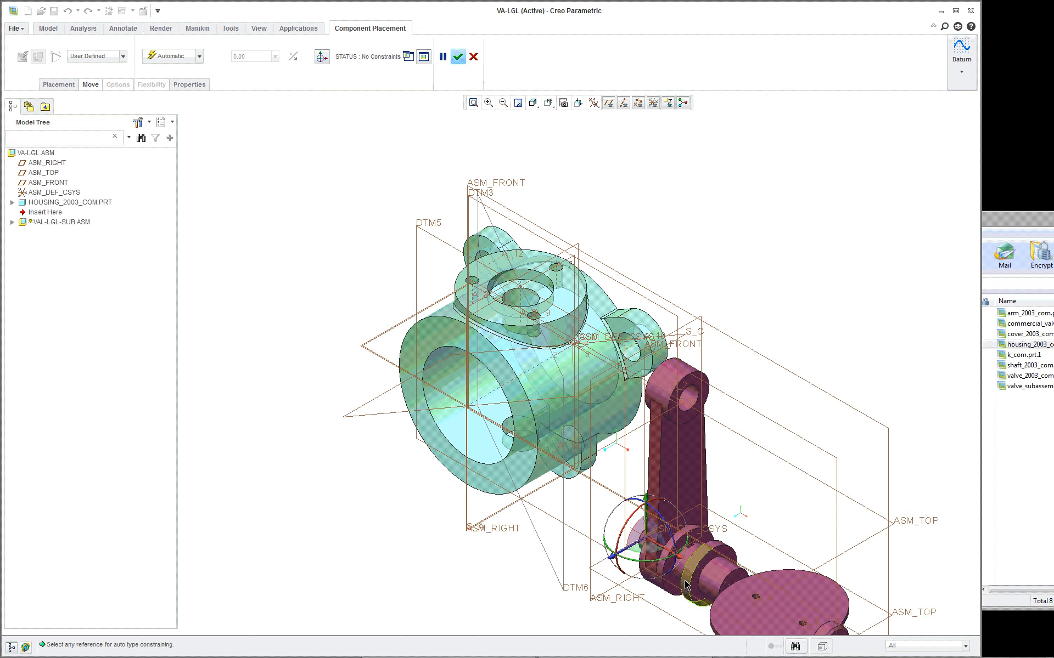
- Rotate the valve subassembly so its shaft stands upright and move it beside and above the housing
mouse_move(649, 543)
mouse_down()
mouse_move(637, 402)
mouse_move(719, 210)
mouse_move(721, 285)
mouse_up()
scroll(743, 265, down, 1)
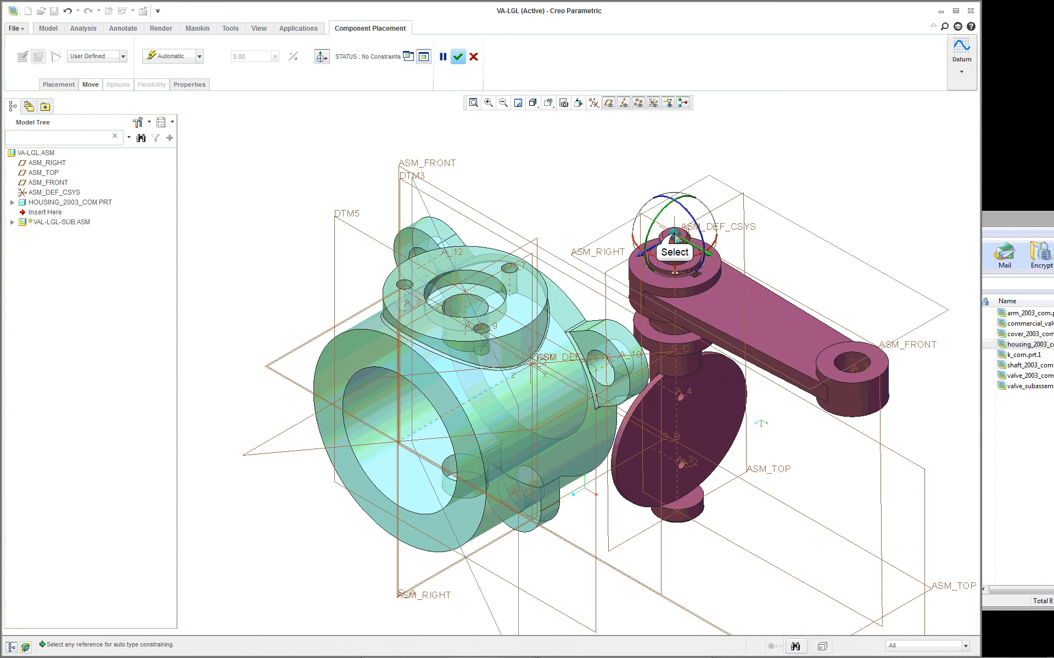
drag(675, 237, 608, 140)
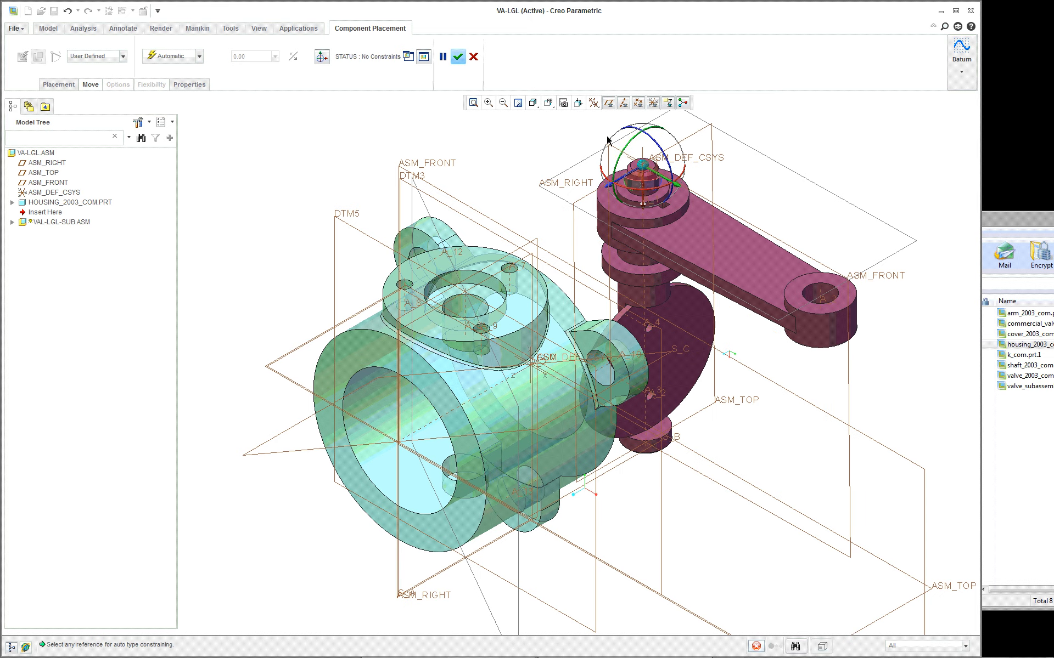
scroll(717, 113, down, 4)
scroll(719, 114, up, 3)
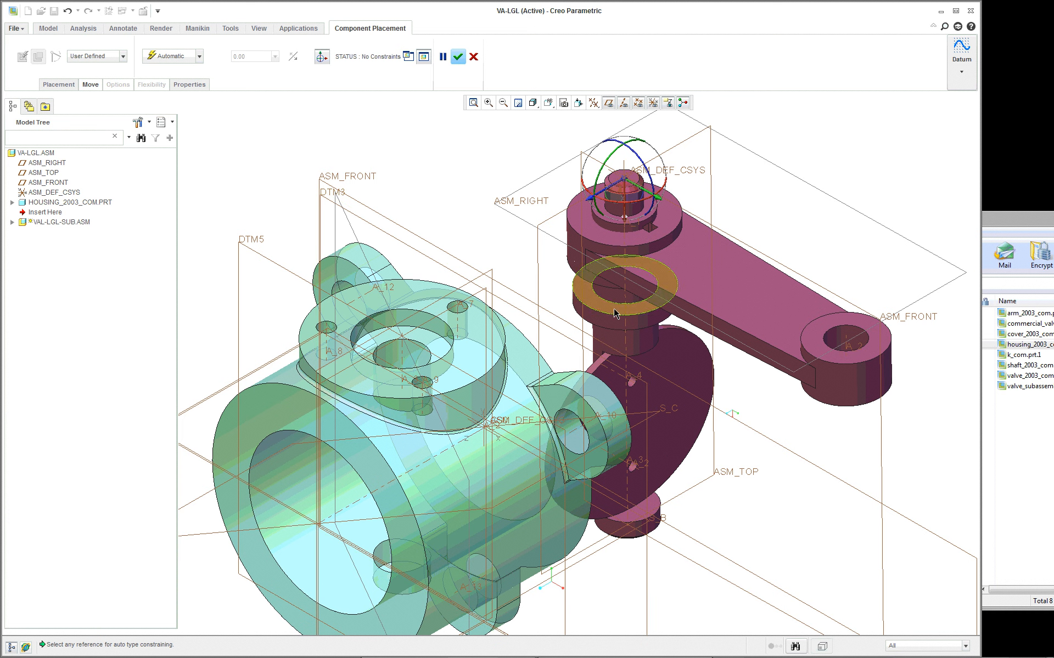
- Make the shaft's cylindrical surface coincident with the housing's central bore and slide the subassembly up along it
click(614, 345)
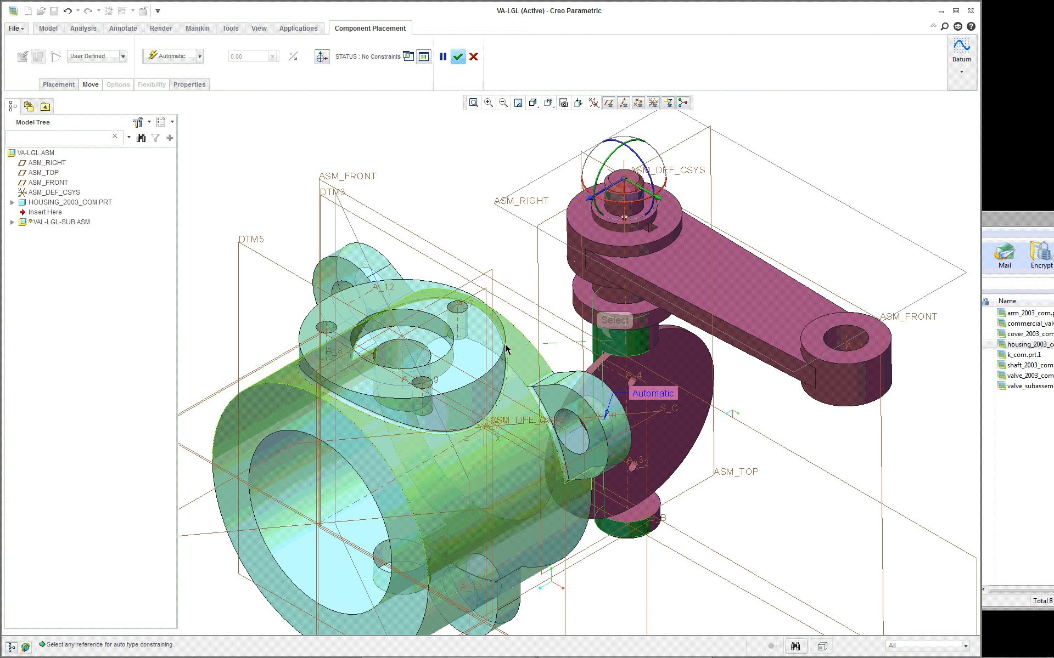
click(414, 355)
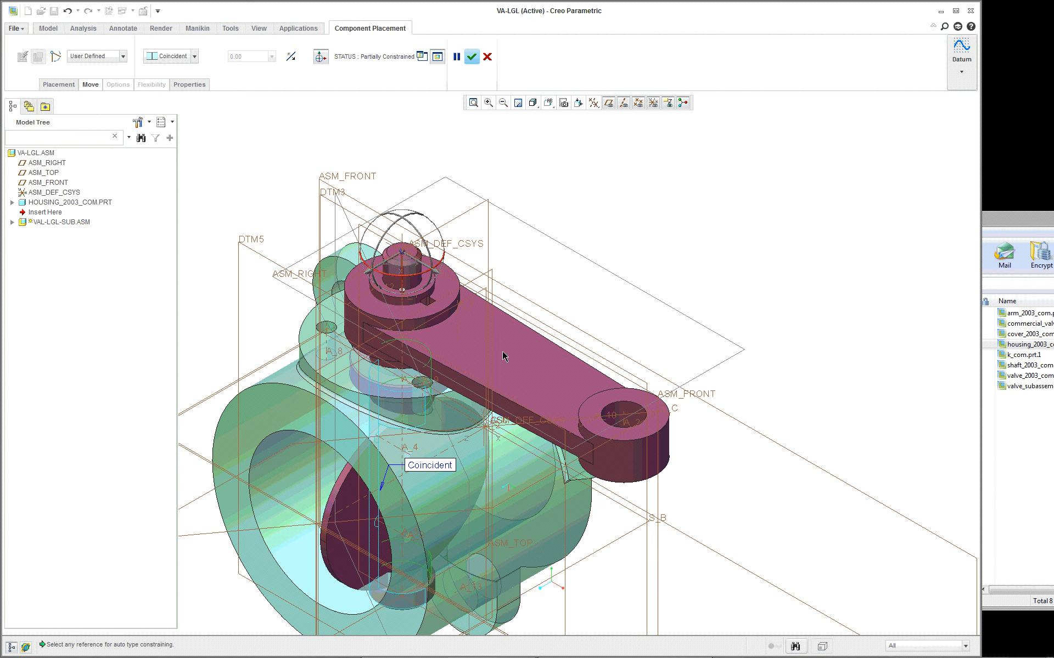
scroll(604, 360, down, 3)
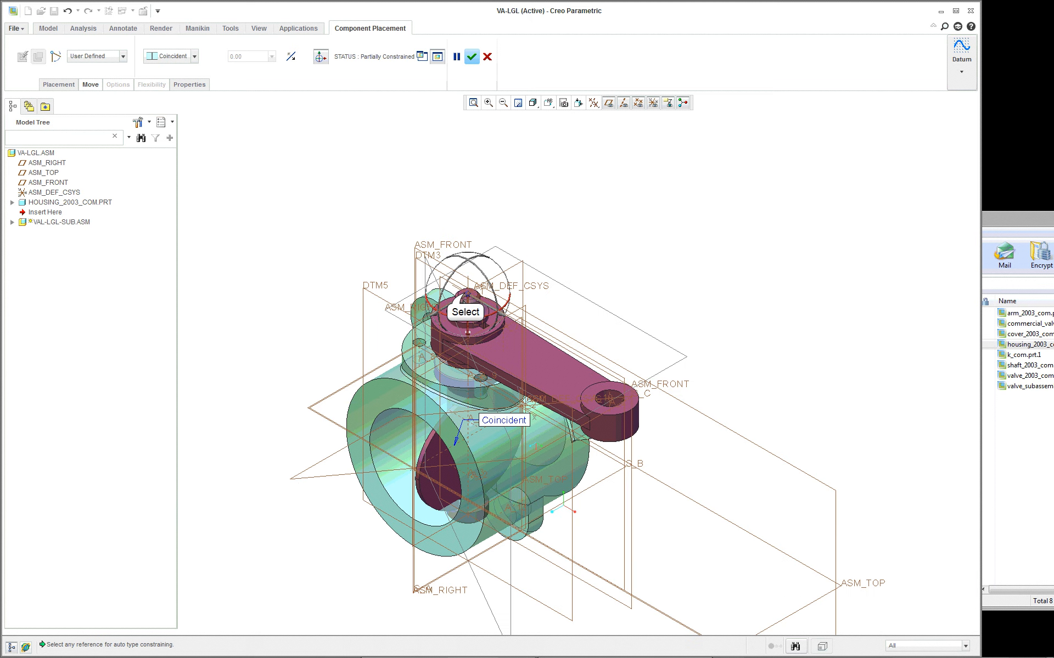
drag(465, 296, 482, 170)
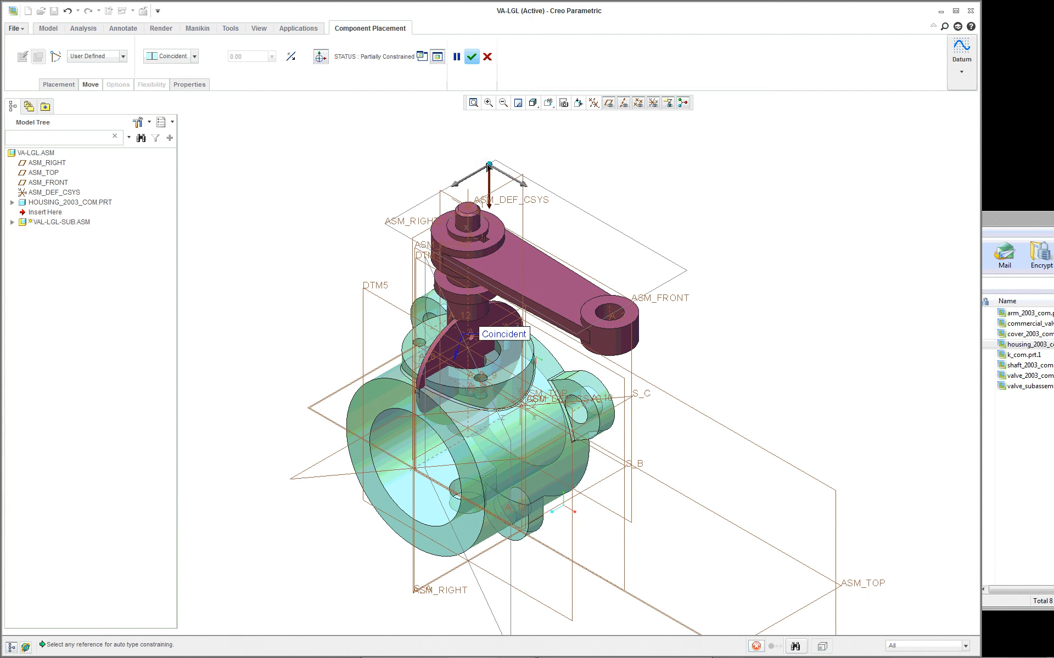
- Constrain the underside of the shaft's collar coincident with the recessed face around the housing's central bore
mouse_move(393, 330)
middle_down()
mouse_move(427, 299)
mouse_move(421, 307)
mouse_move(393, 297)
middle_up()
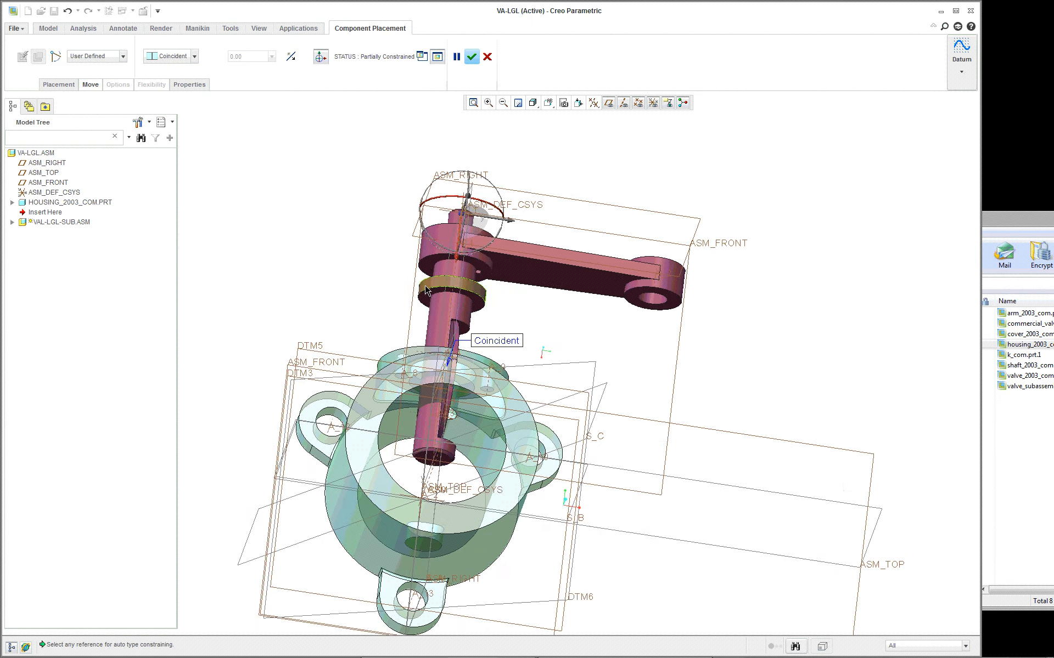
scroll(389, 296, up, 3)
scroll(389, 296, up, 3)
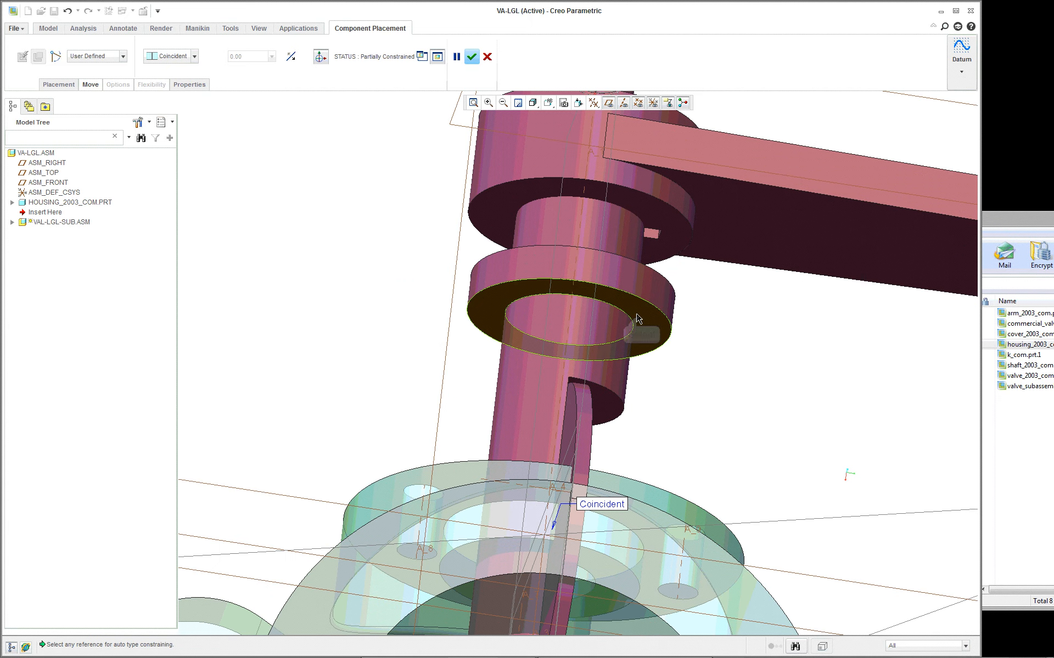
click(642, 319)
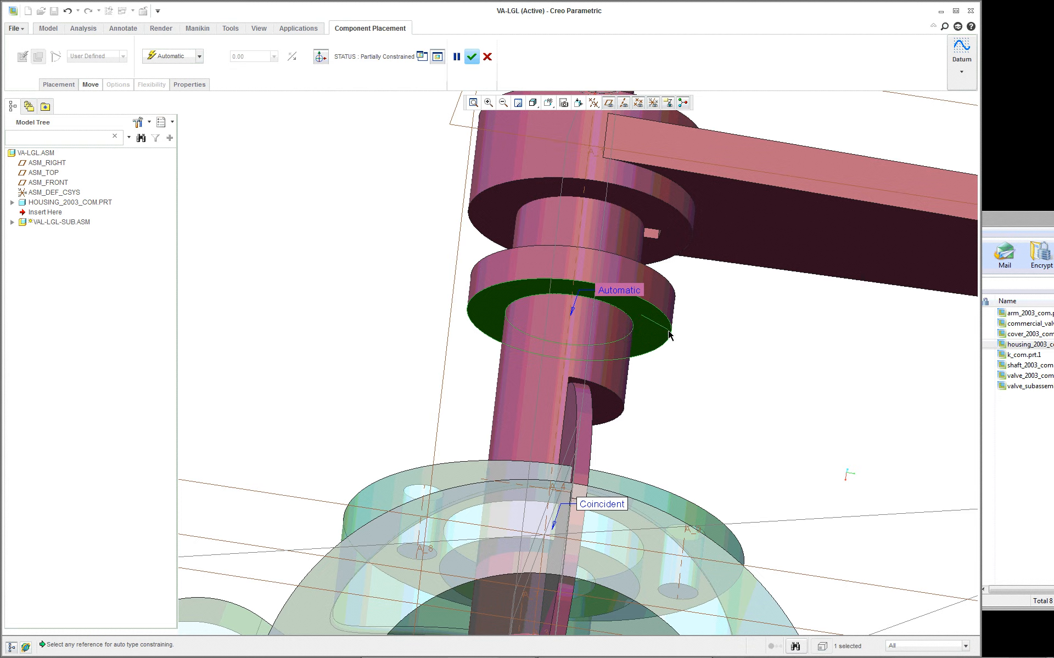
middle_drag(639, 330, 588, 405)
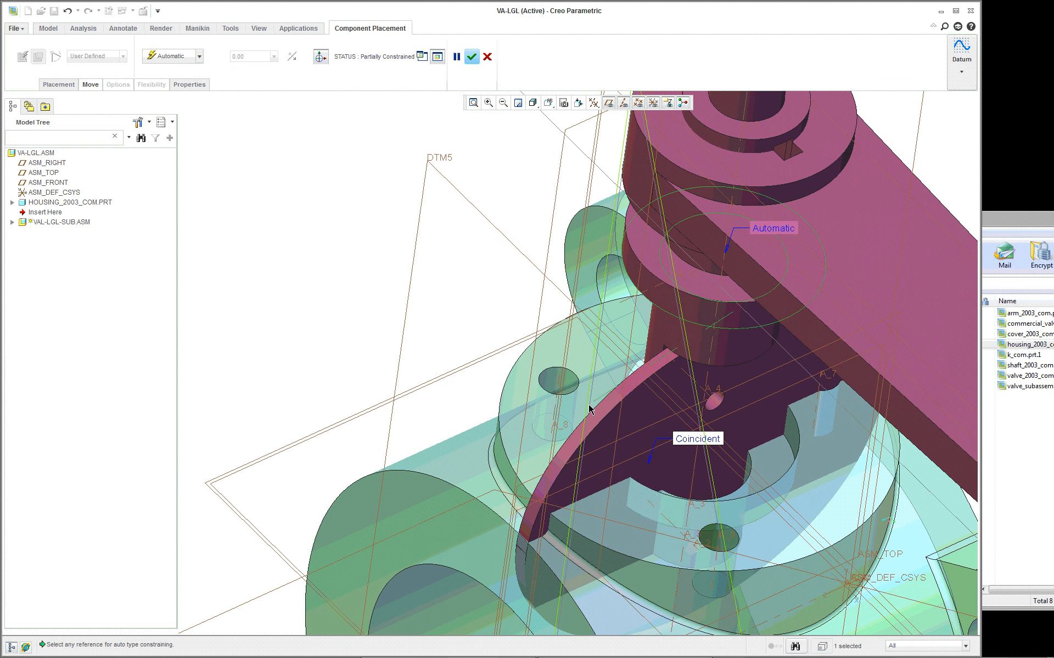
click(785, 464)
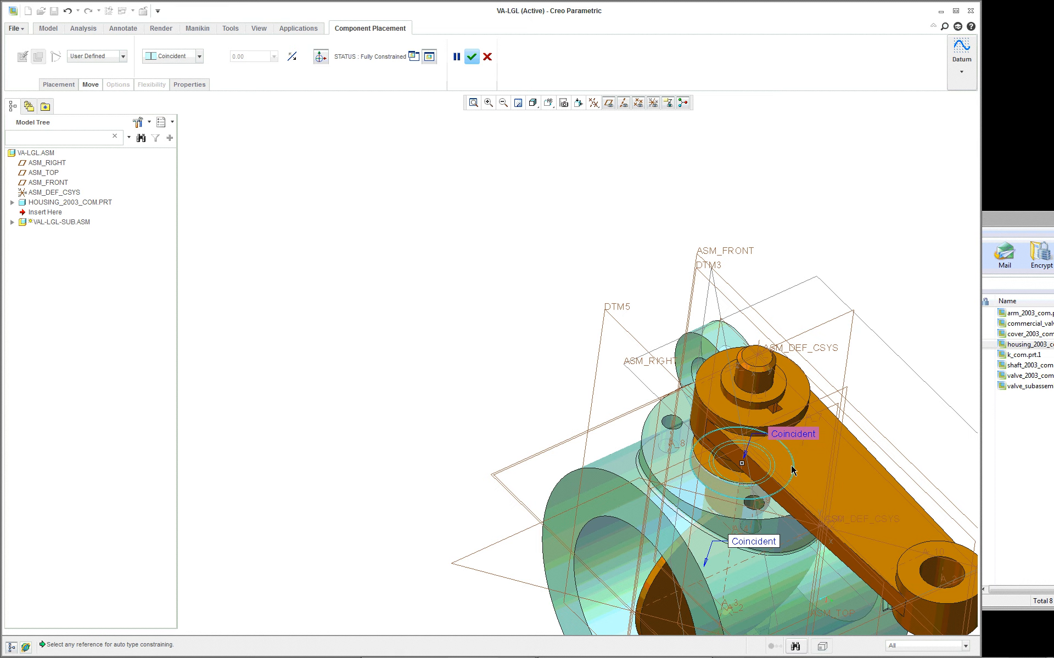
- Add an angle offset constraint between the subassembly's ASM_TOP plane and the assembly's ASM_FRONT plane, and accept the placement
shift+middle_drag(838, 464, 557, 342)
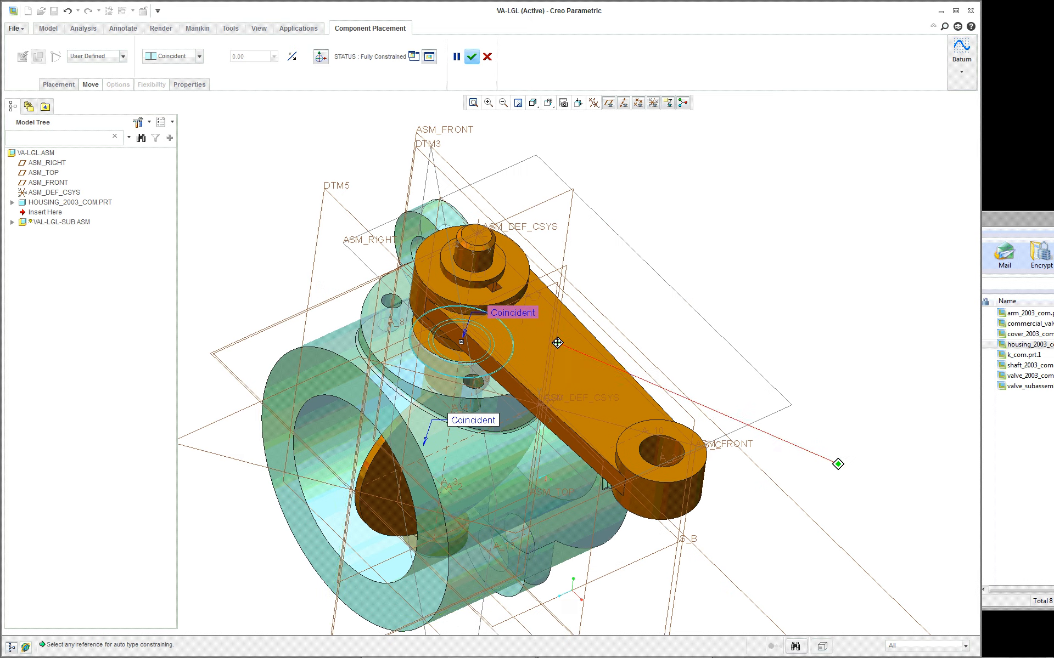
scroll(573, 329, up, 2)
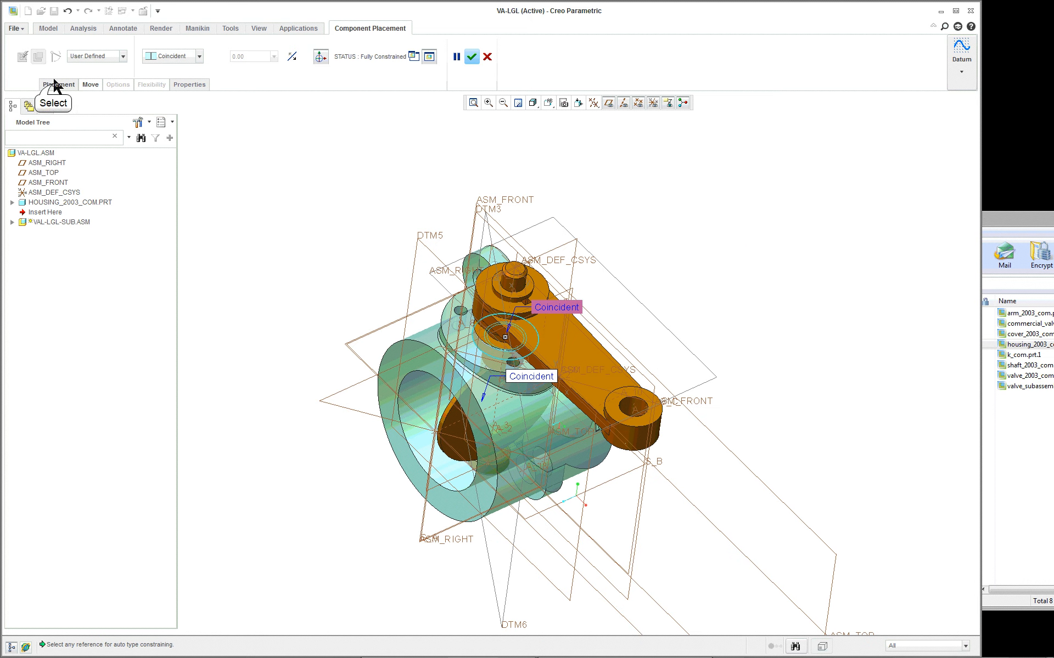
click(55, 85)
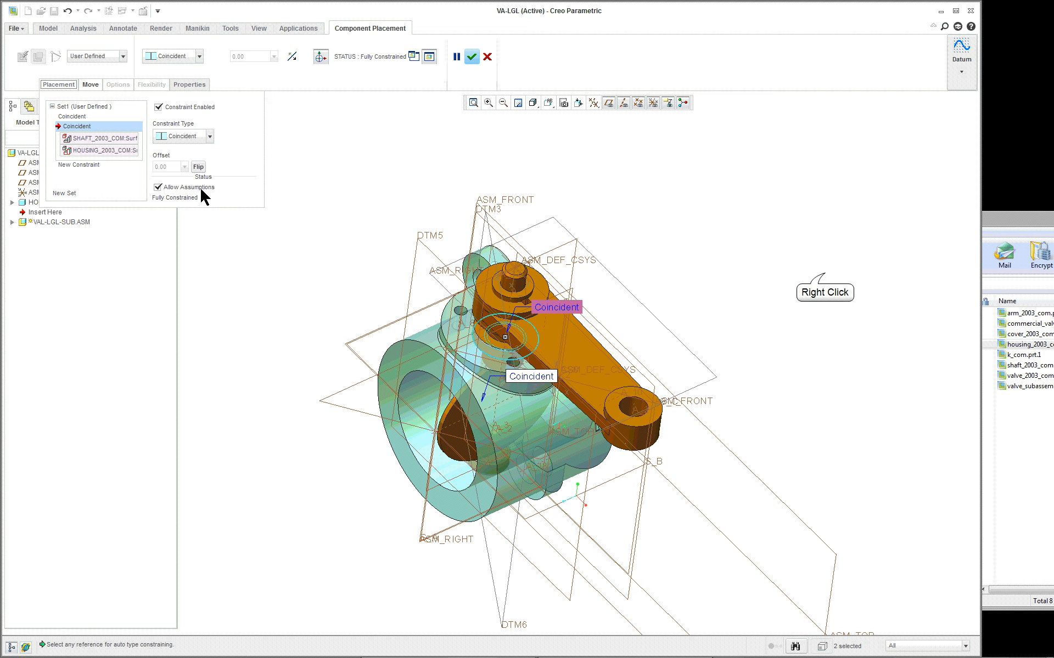
right_click(829, 276)
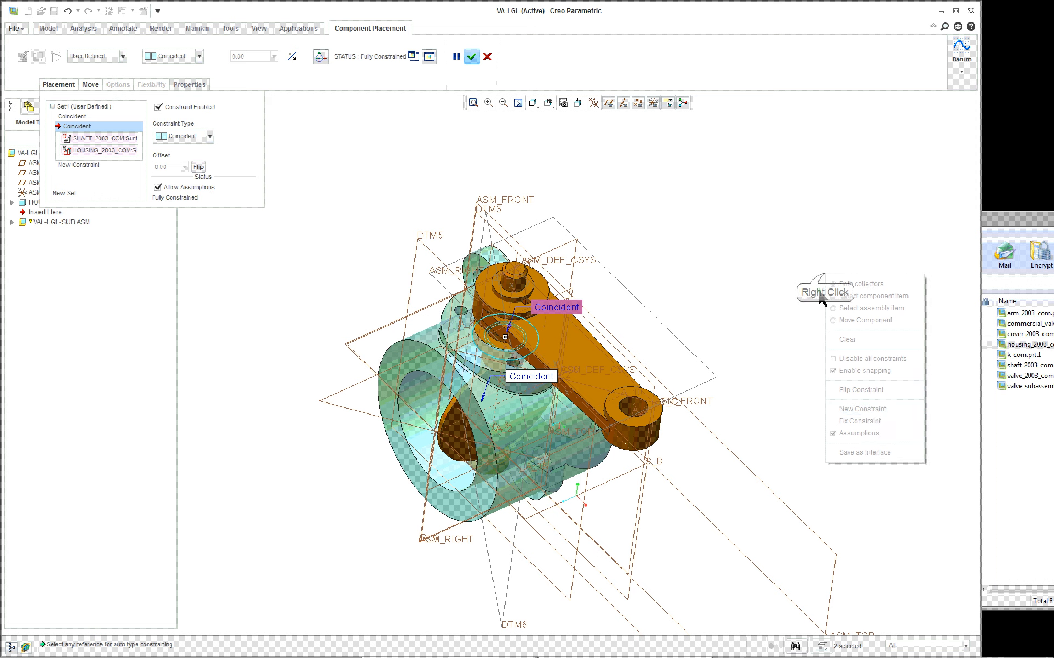
click(862, 409)
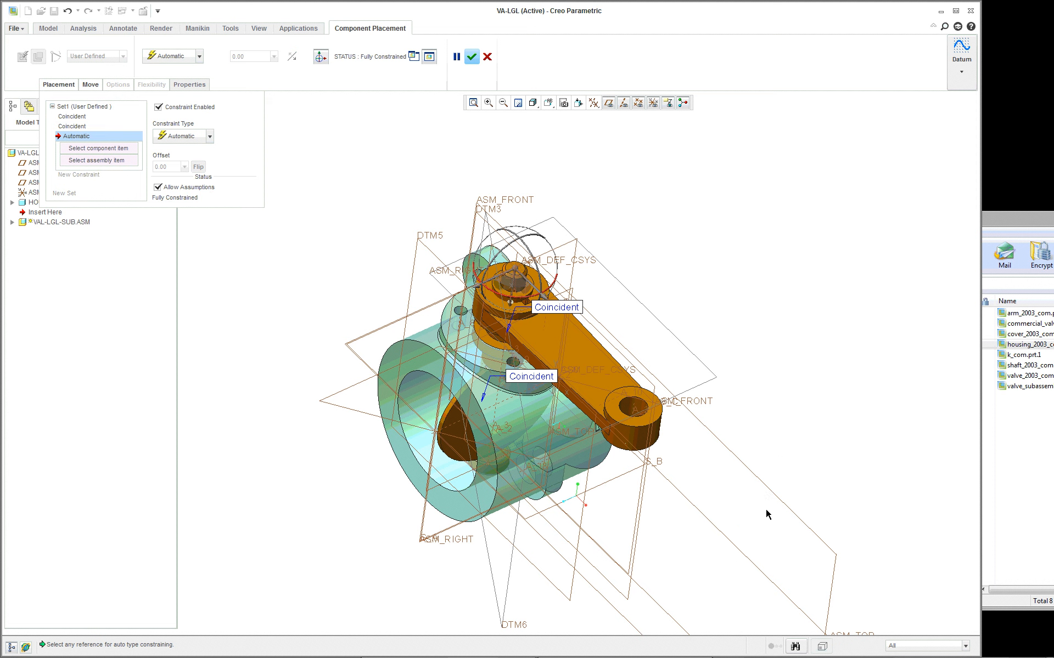
mouse_move(768, 501)
middle_down()
mouse_move(798, 480)
mouse_move(770, 497)
middle_up()
scroll(547, 418, up, 3)
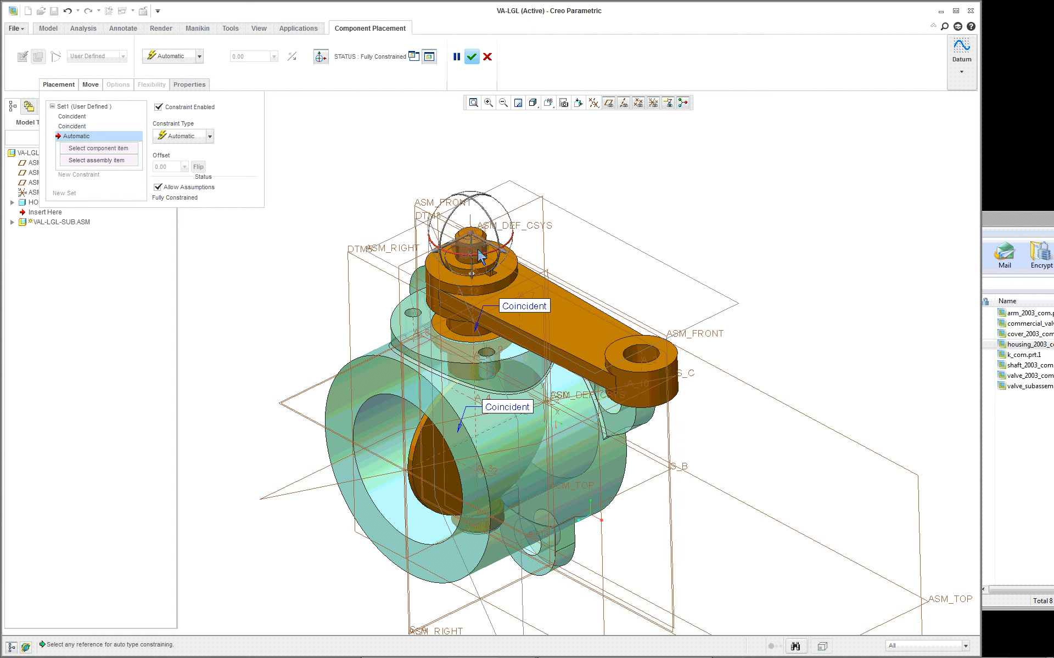
click(429, 207)
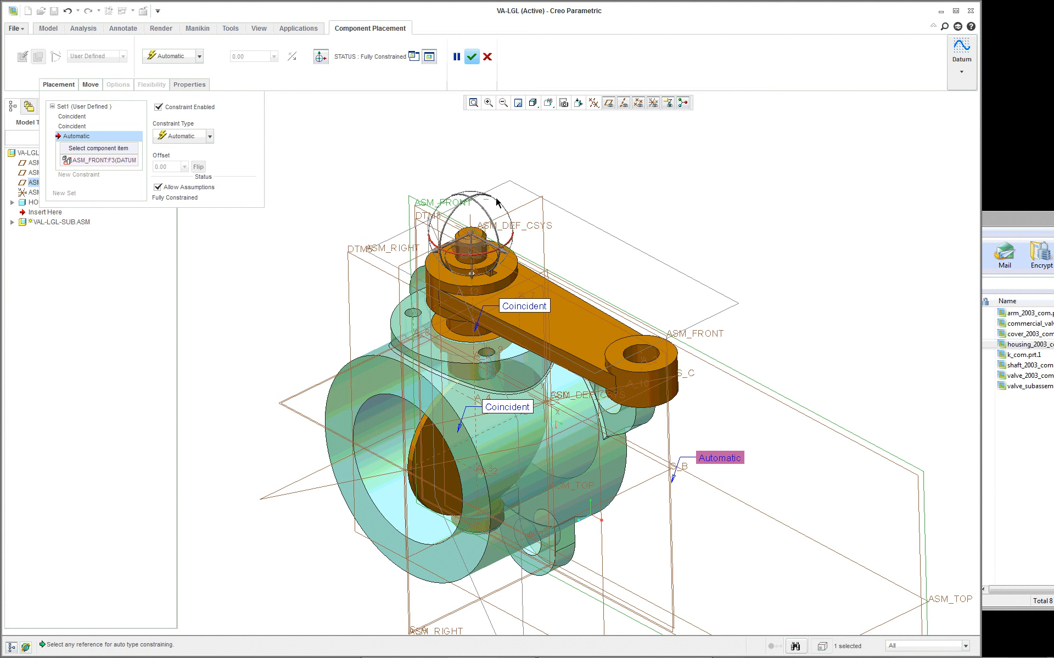
click(531, 207)
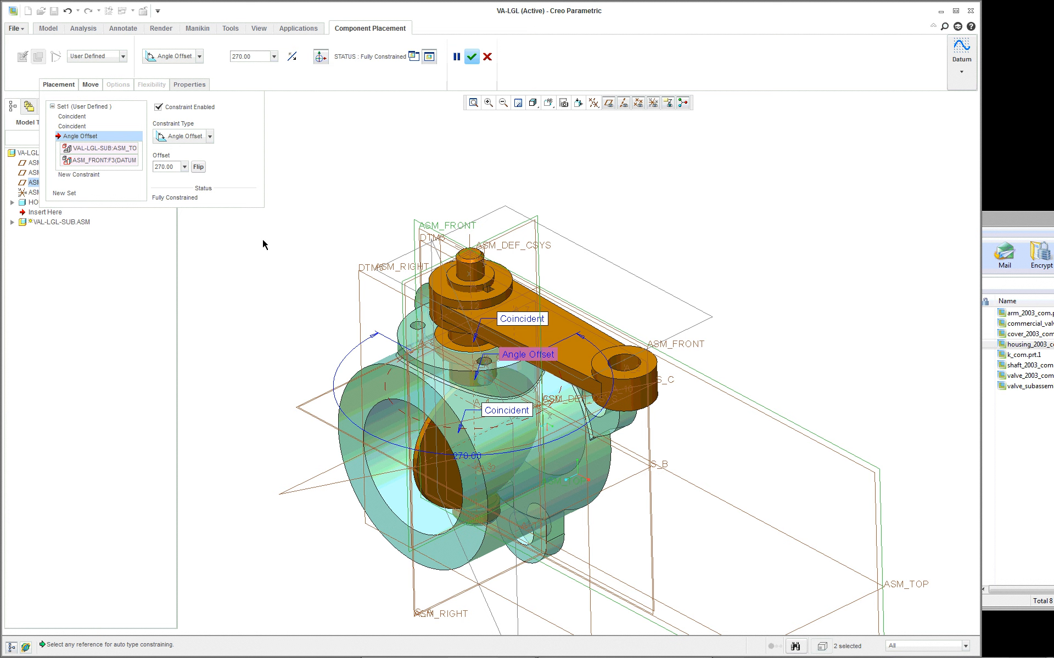
click(470, 58)
- Display the placement dimensions of the VAL-LGL-SUB subassembly for editing
double_click(510, 249)
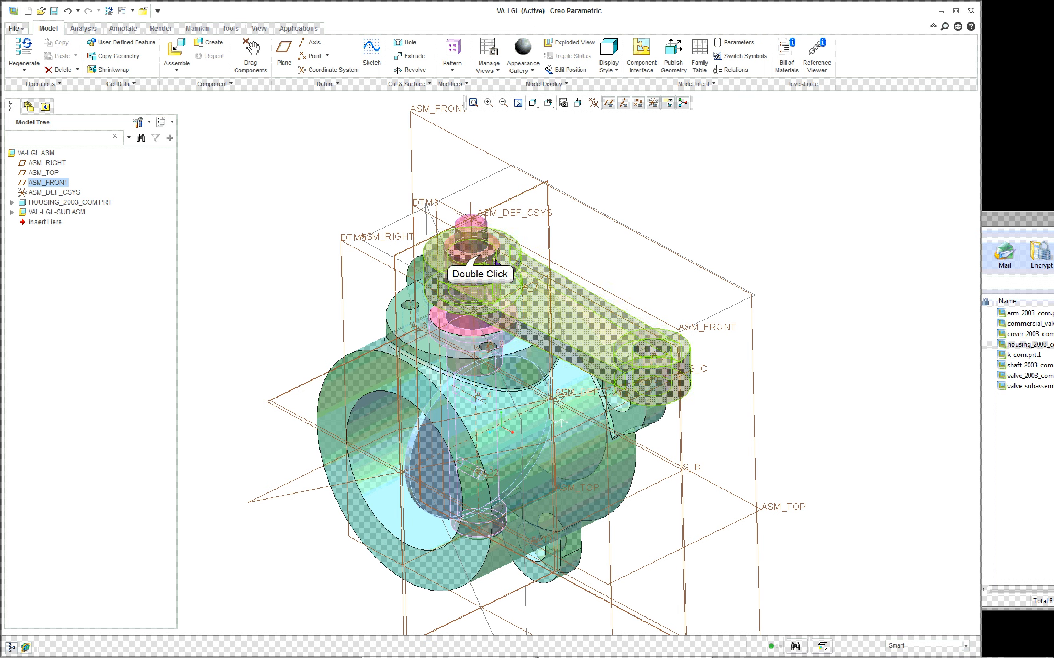
double_click(620, 302)
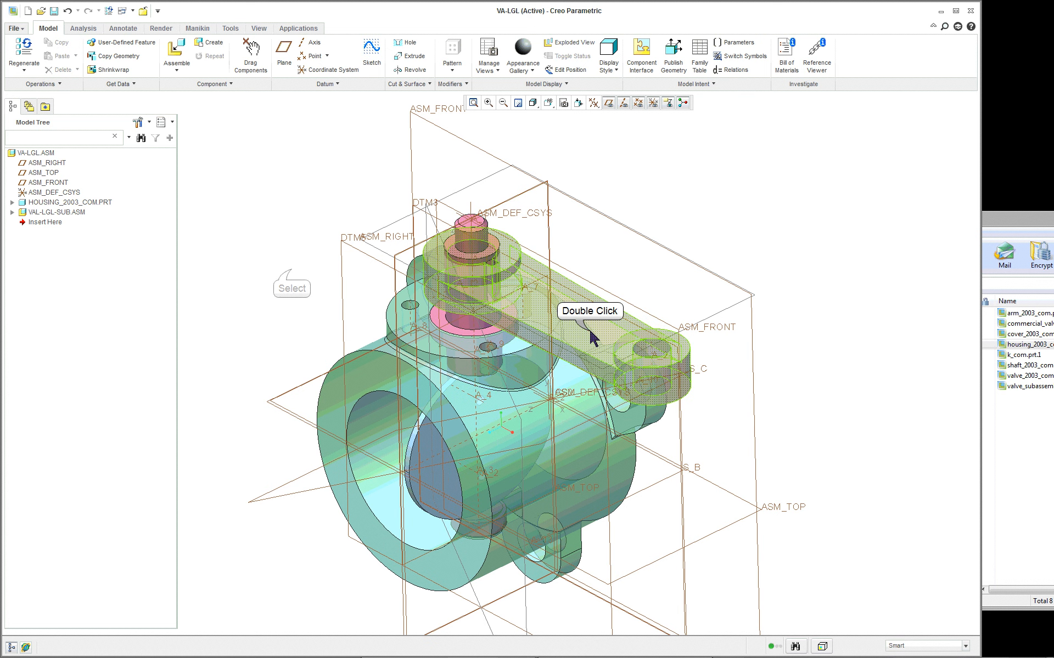
click(292, 275)
right_click(55, 212)
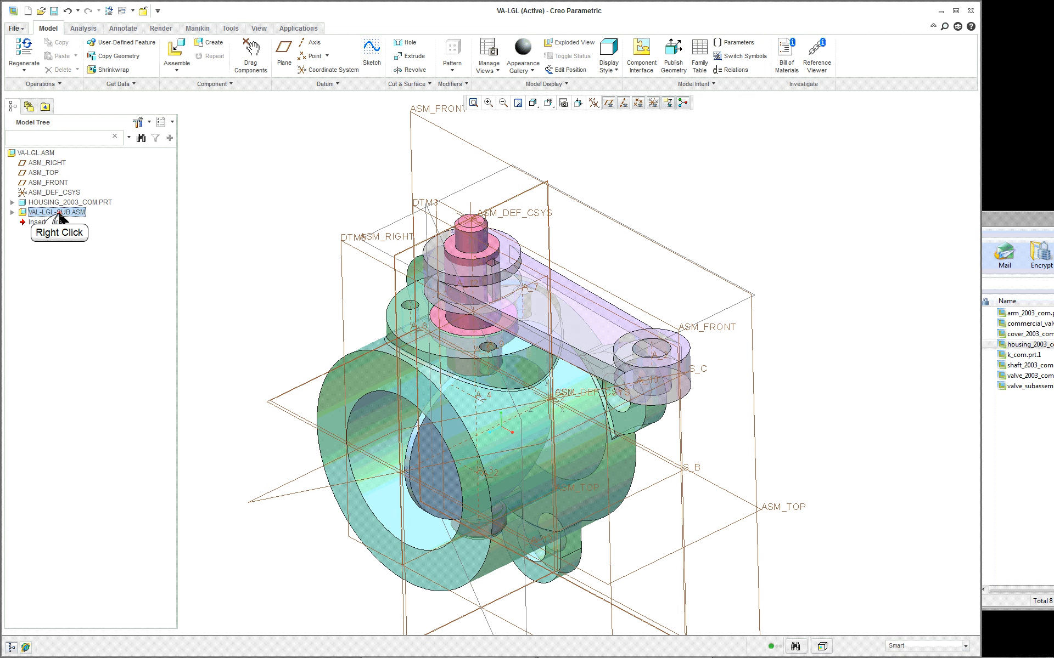
click(80, 295)
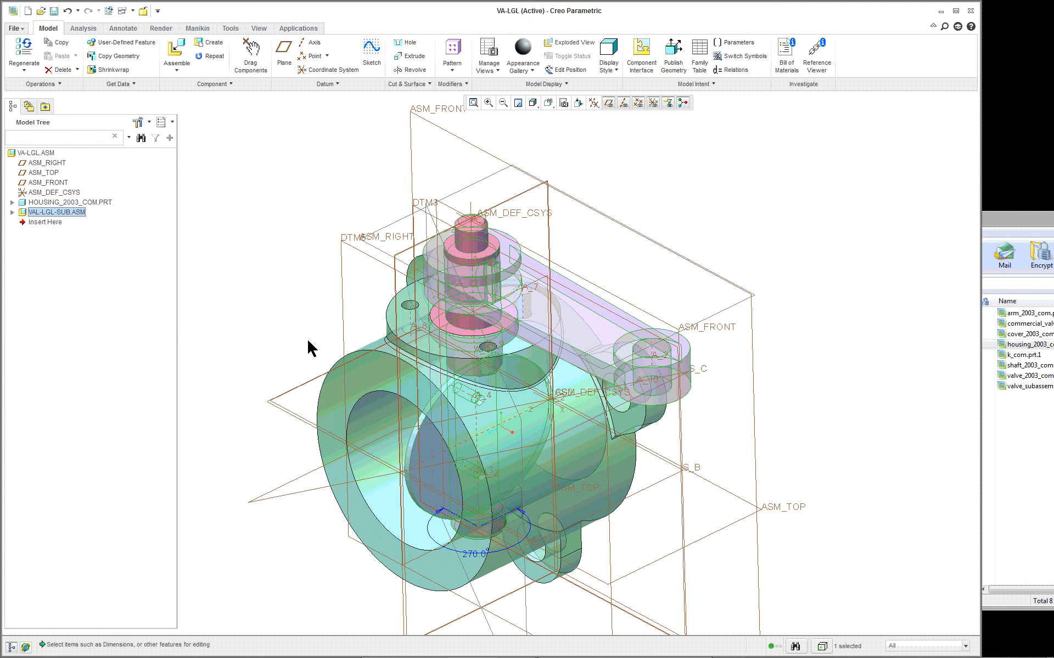
- Examine the subassembly's angle offset dimension around the shaft from several sides, restore the assembly's default view and clear the selection
middle_drag(309, 341, 386, 273)
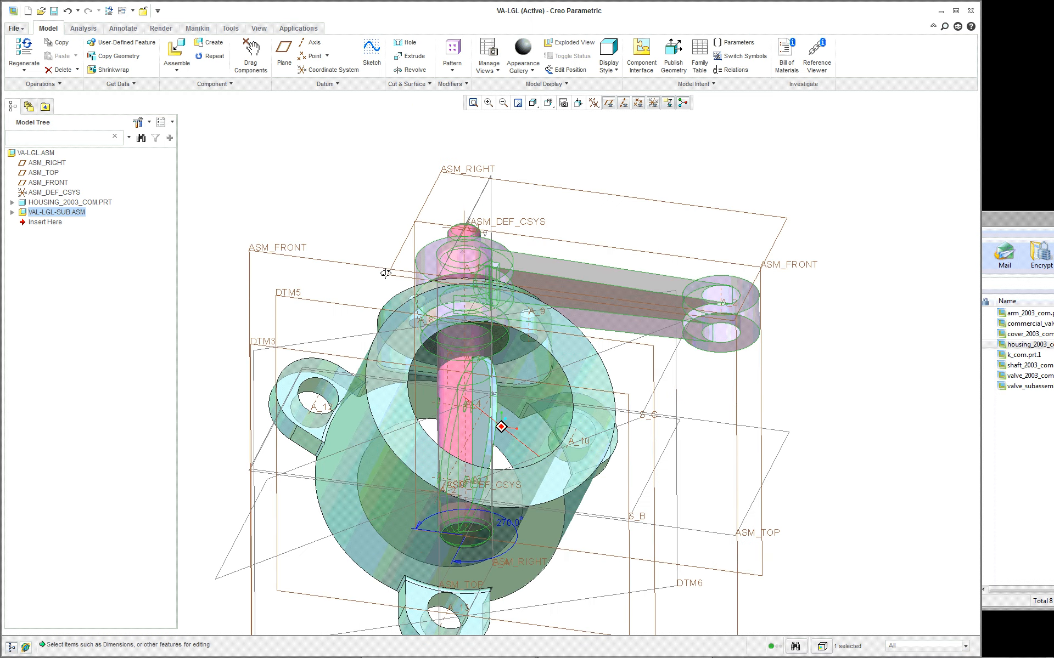
scroll(386, 274, up, 2)
scroll(408, 438, down, 3)
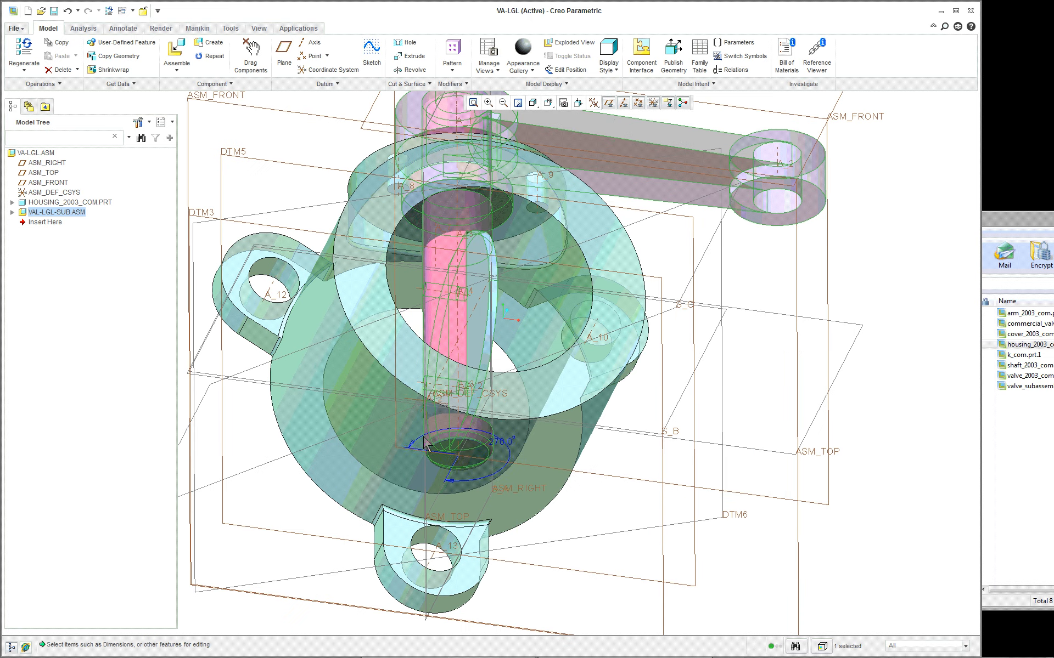
click(512, 446)
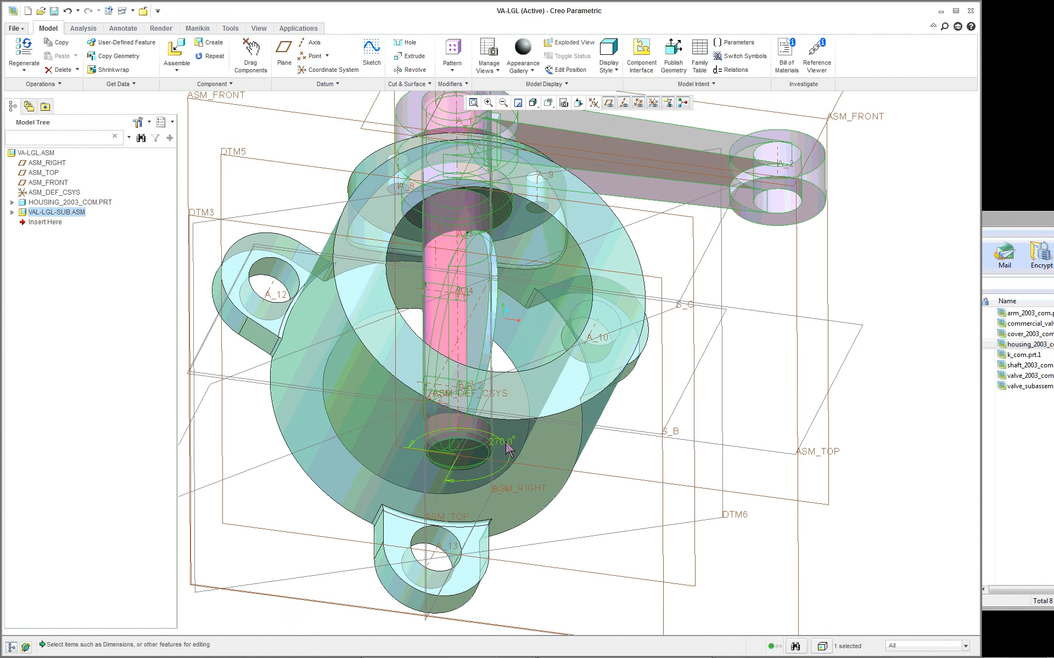
scroll(702, 434, up, 3)
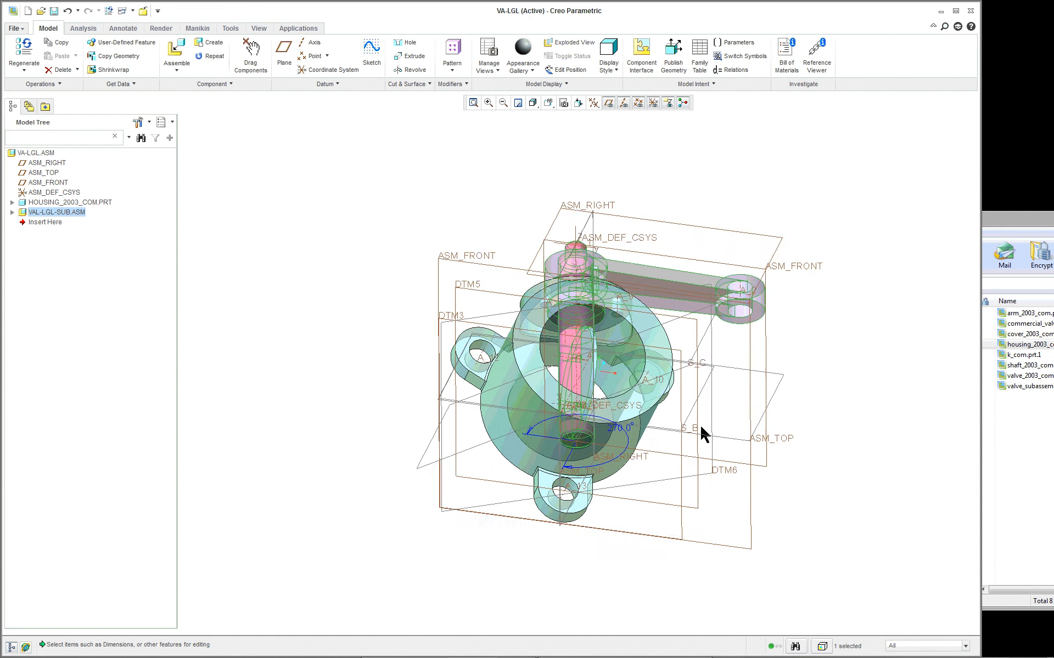
middle_drag(703, 434, 610, 493)
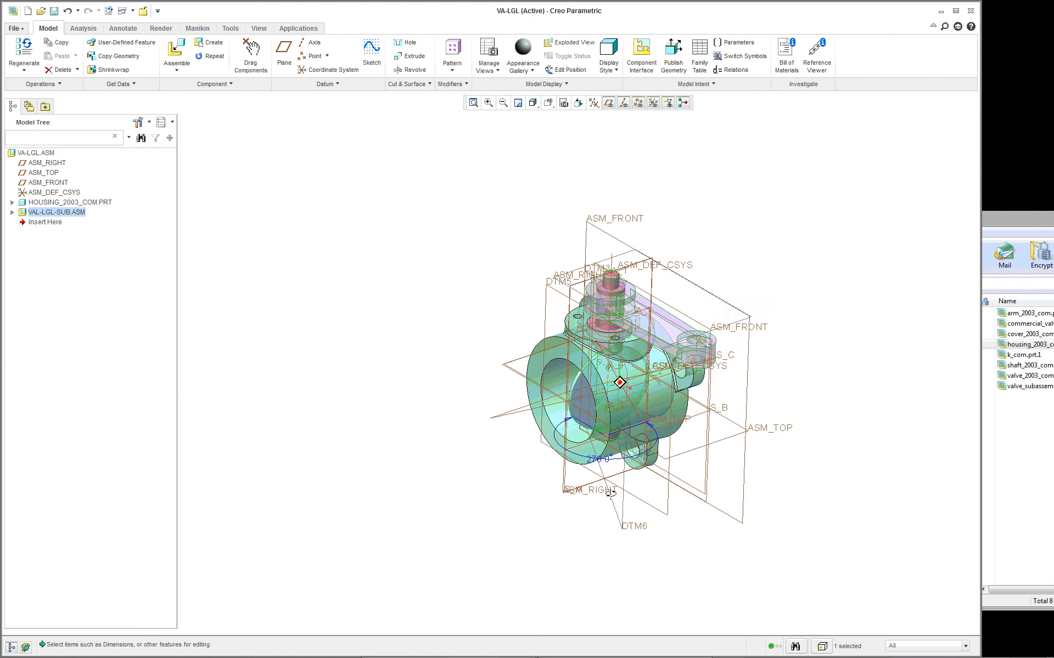
scroll(611, 488, up, 5)
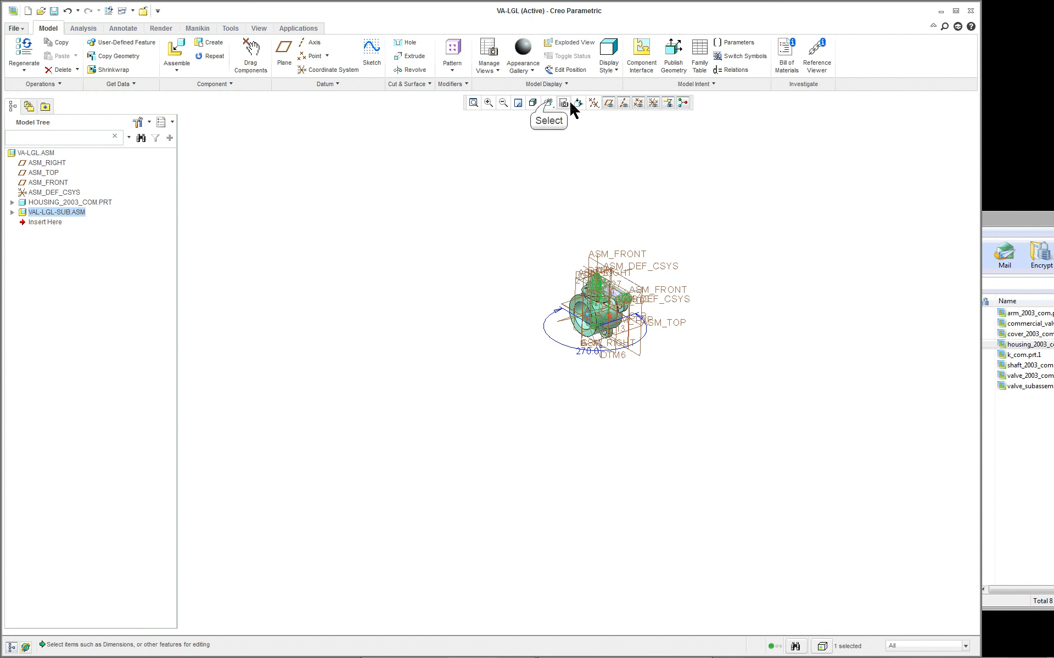
click(547, 103)
click(555, 116)
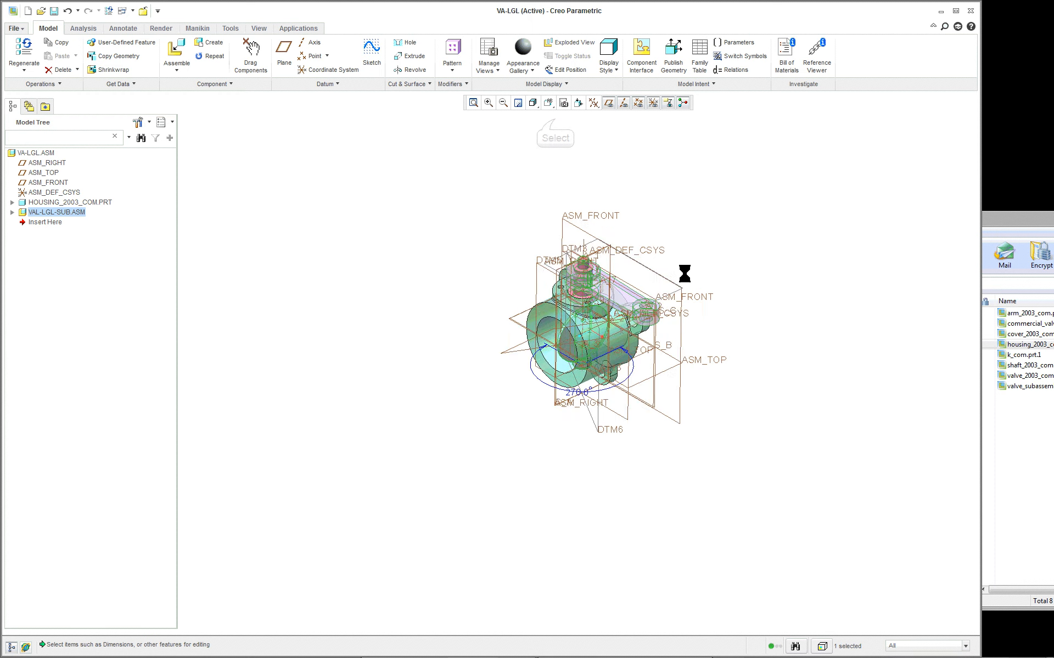
click(811, 274)
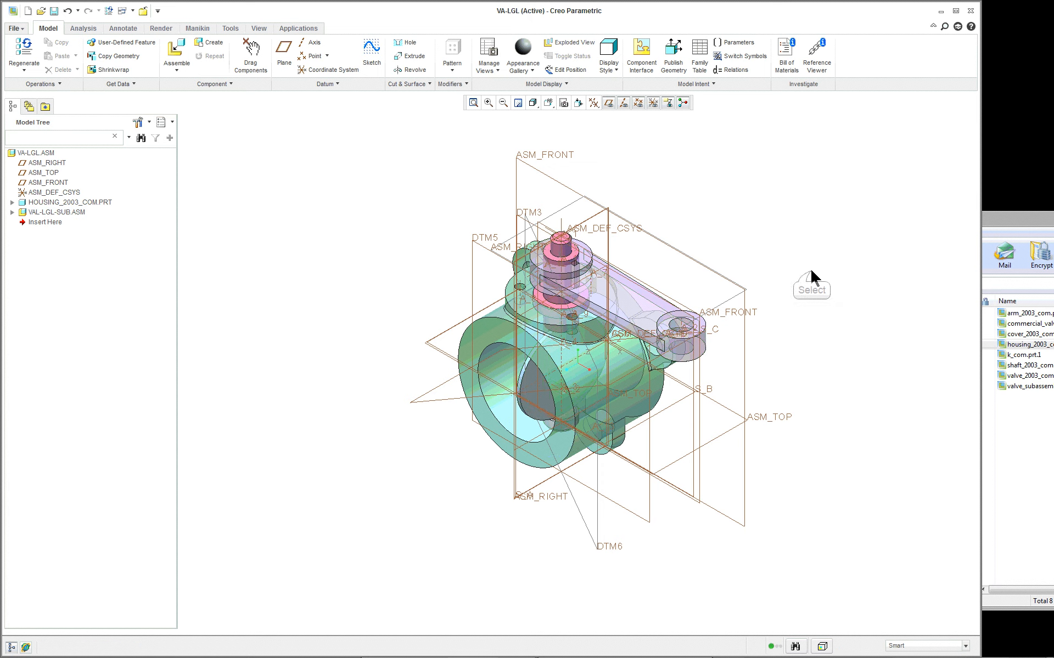
- Bring the cover_2003_com part from the WinZip archive valve_asm_commercial.zip into the VA-LGL assembly as a new component
scroll(801, 228, down, 2)
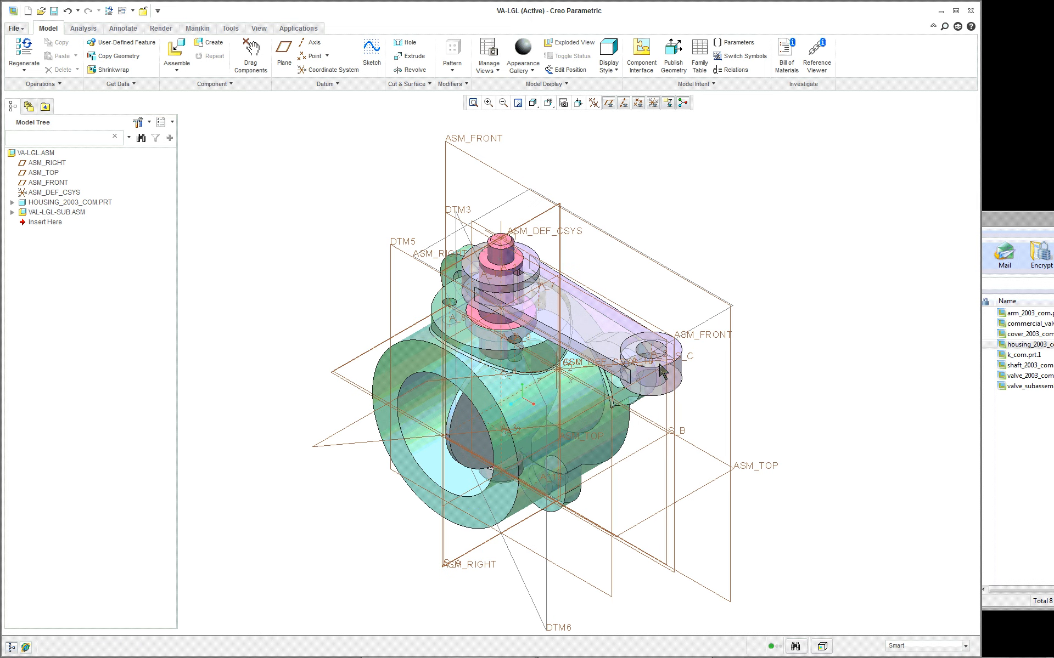
scroll(468, 376, up, 2)
middle_drag(471, 368, 478, 358)
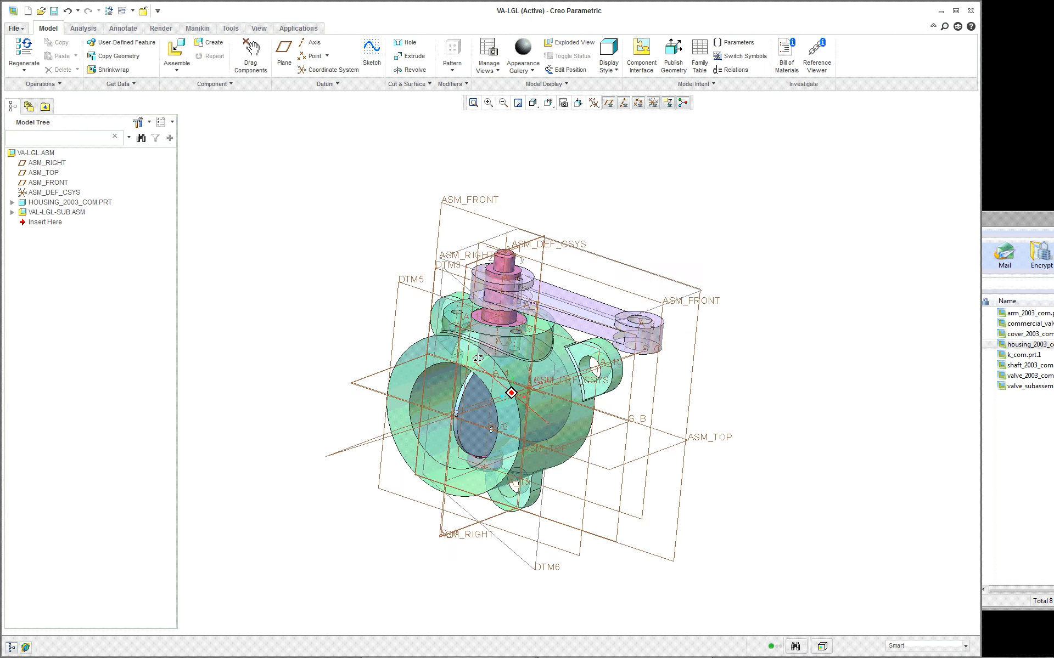
scroll(478, 355, up, 1)
scroll(479, 352, down, 3)
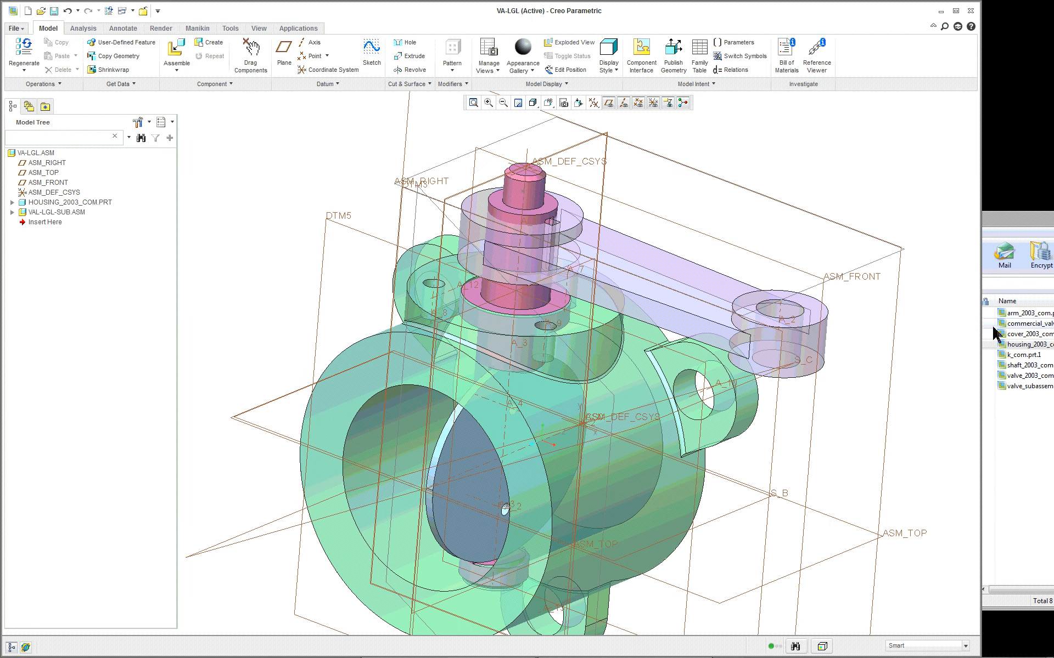
click(1022, 335)
drag(1015, 334, 315, 252)
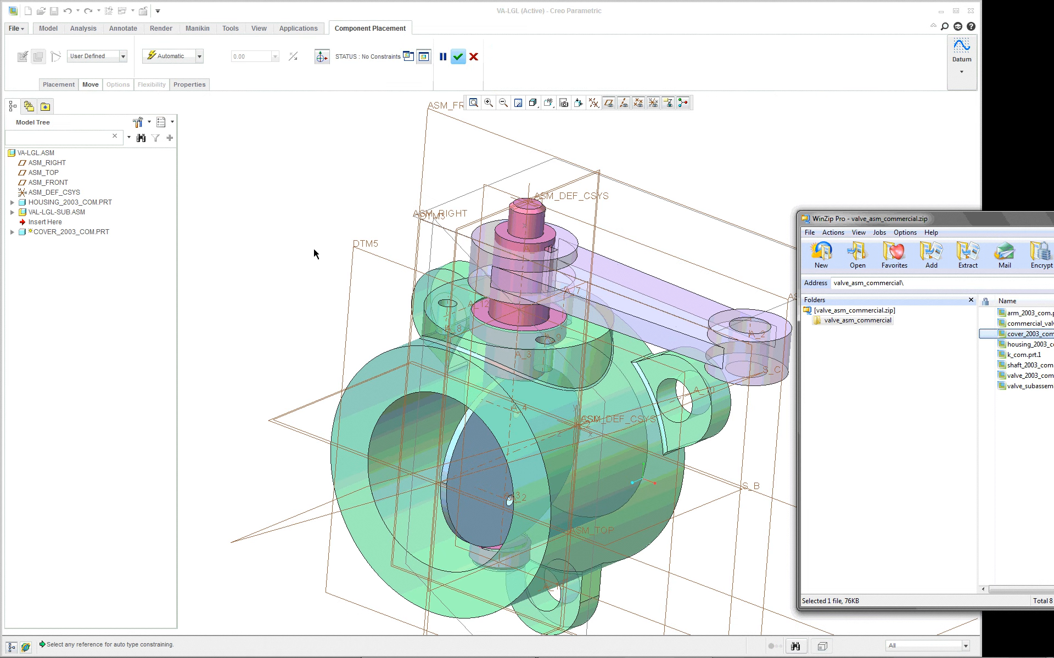
click(745, 169)
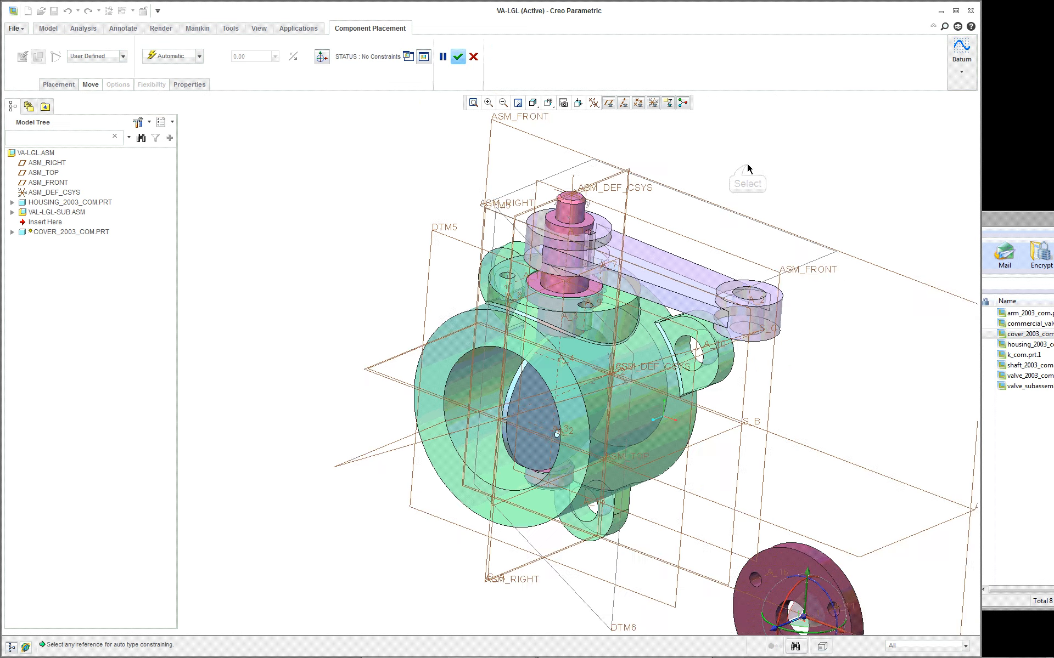
- Move the unconstrained cover from below the housing to a free spot above the arm
scroll(747, 169, down, 3)
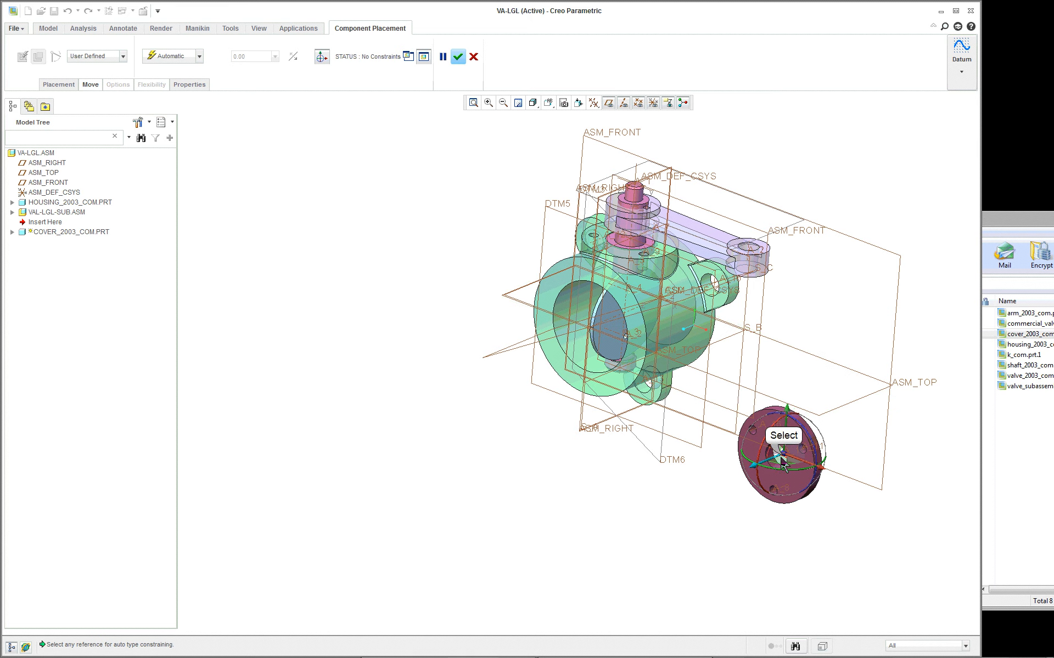
drag(783, 460, 731, 158)
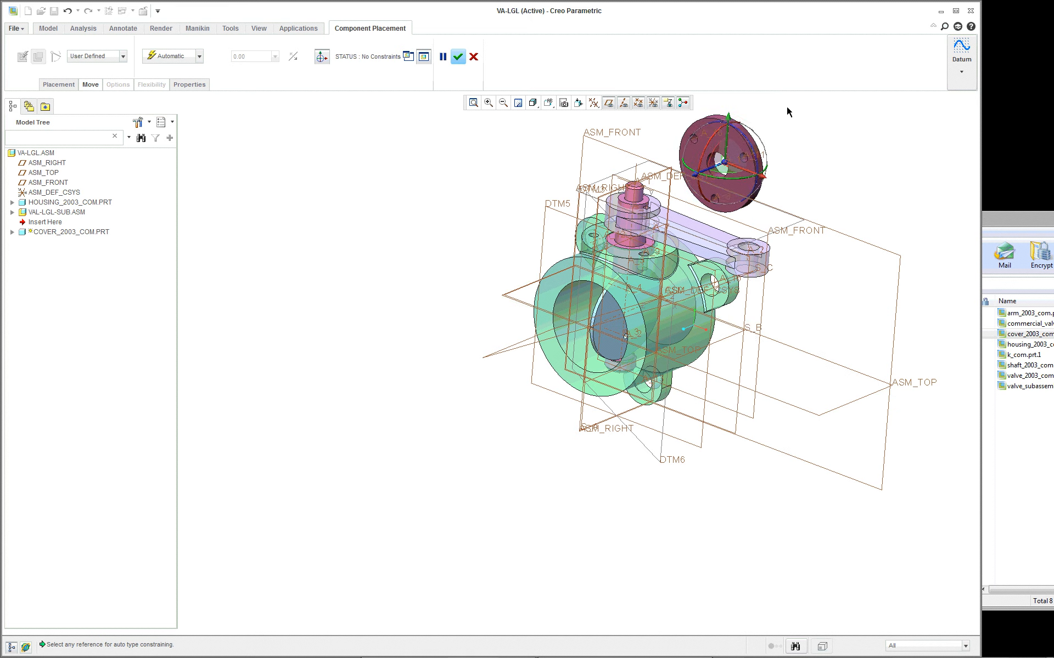
scroll(785, 112, up, 3)
scroll(780, 116, up, 5)
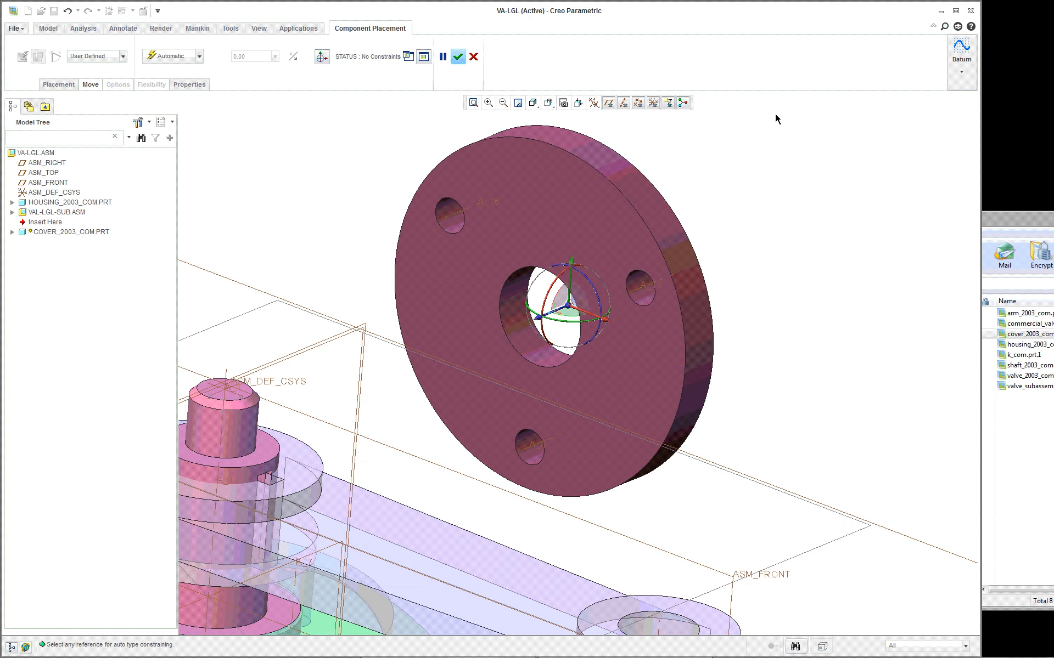
scroll(775, 118, down, 3)
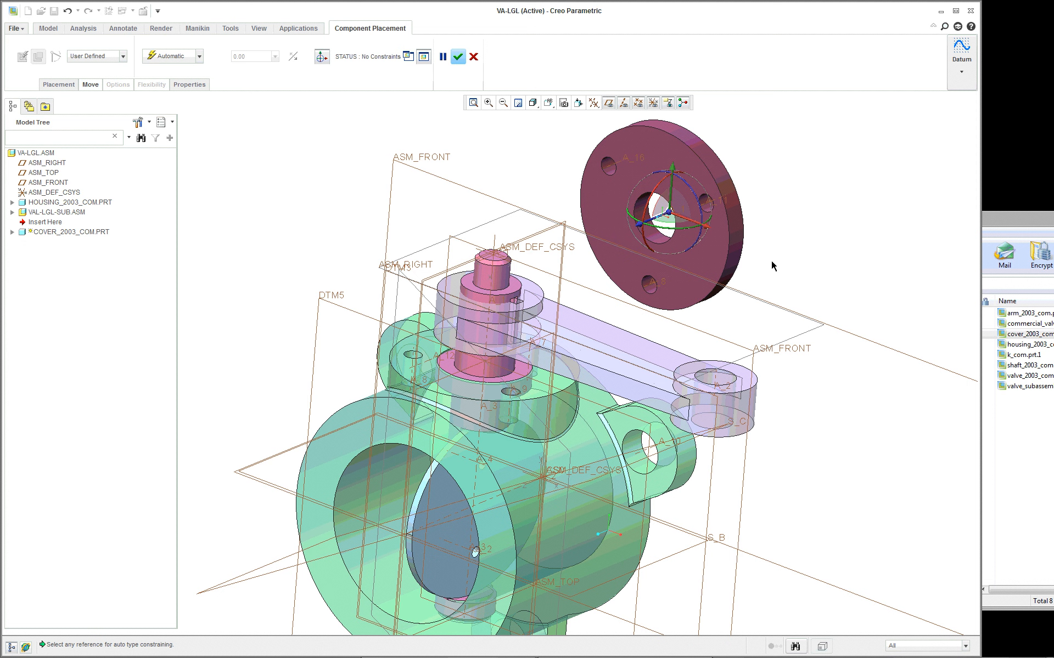
- Hide all datum axes, points, coordinate systems and planes, and turn off the cover's 3D dragger
click(593, 102)
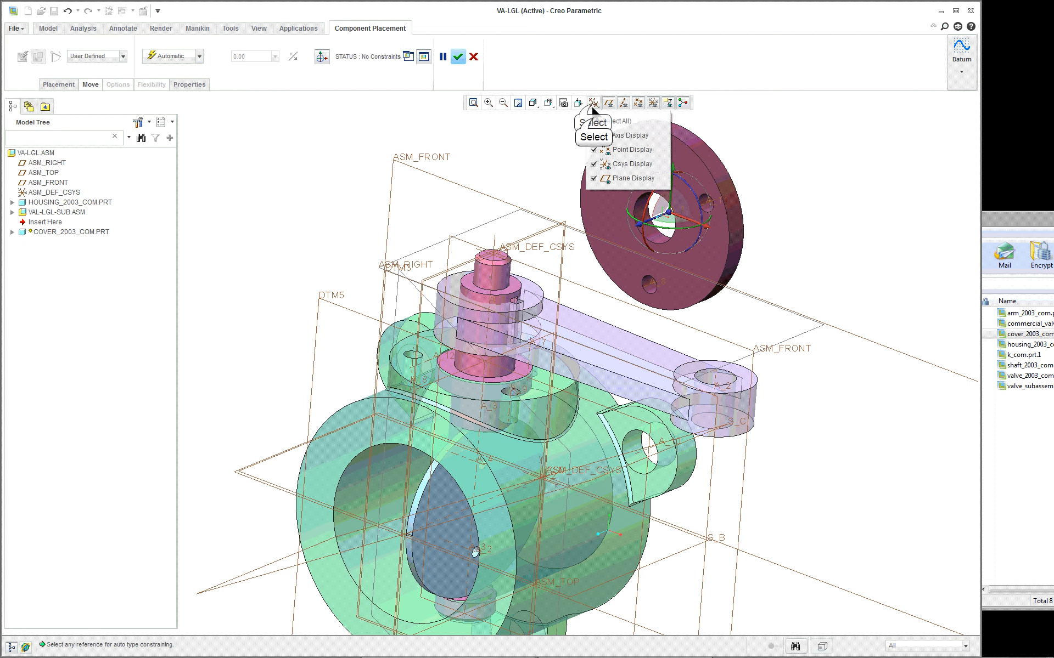
click(593, 120)
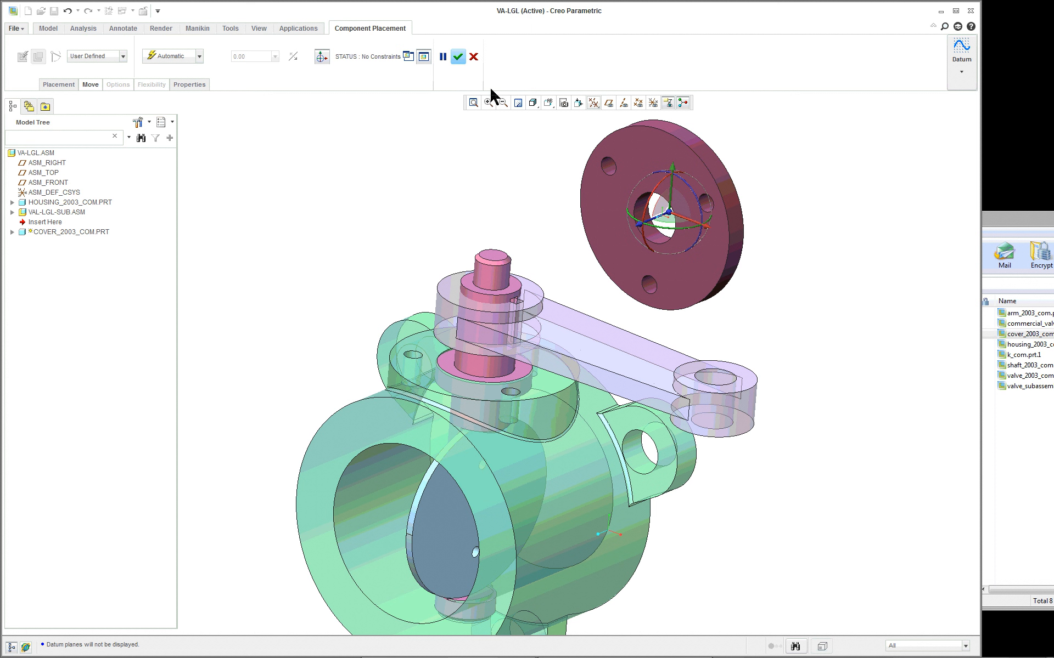
click(323, 57)
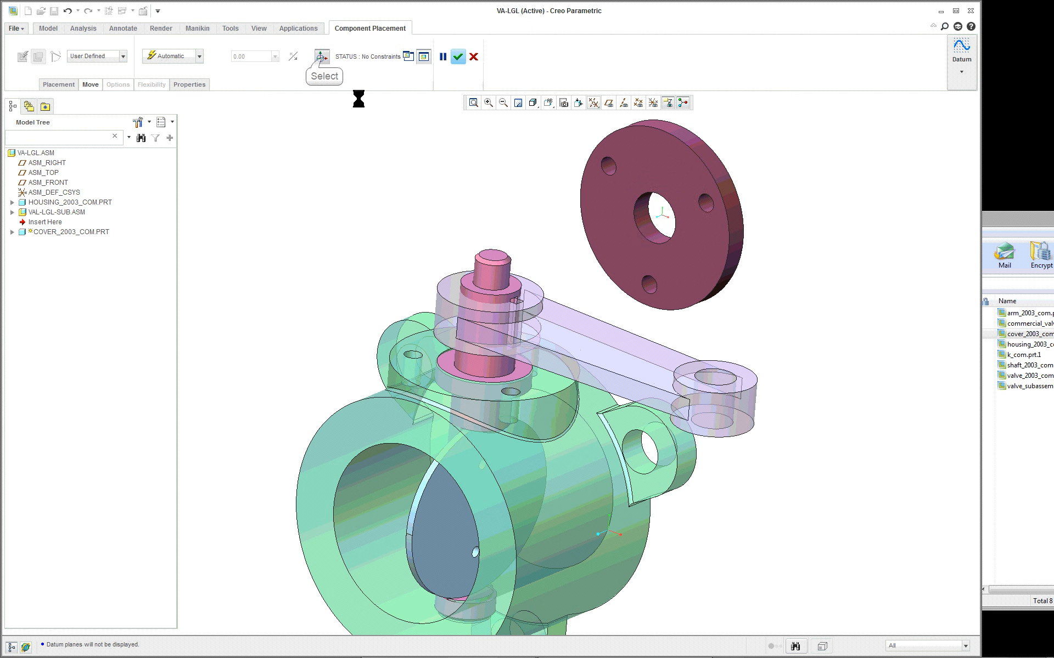
- Constrain the cover's flat front face Coincident with the flat mounting face around the housing's central bore
click(613, 209)
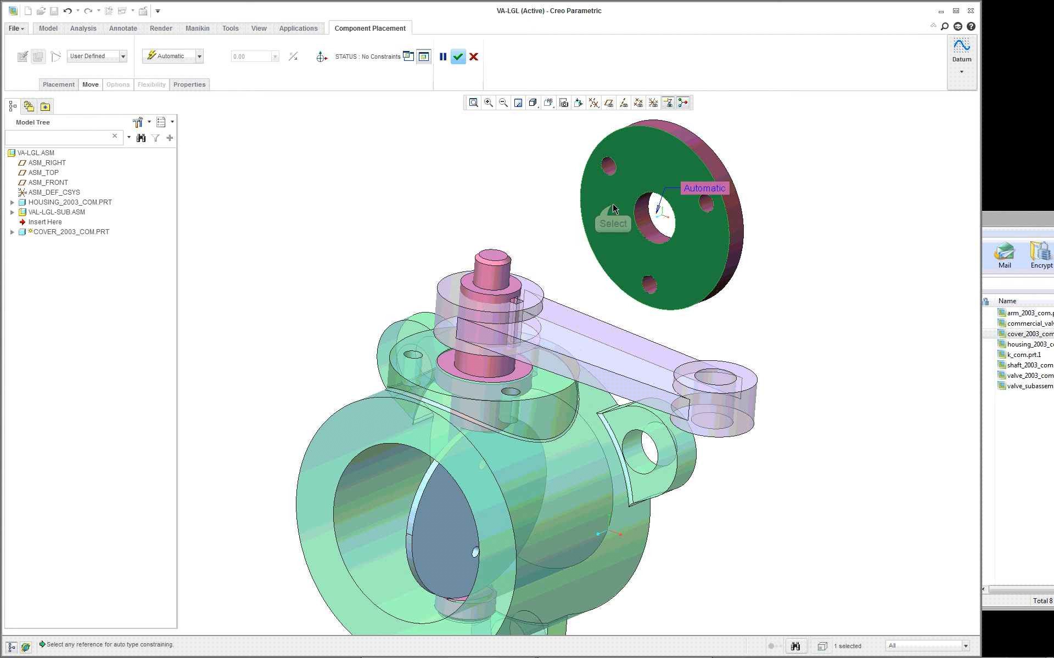
click(540, 390)
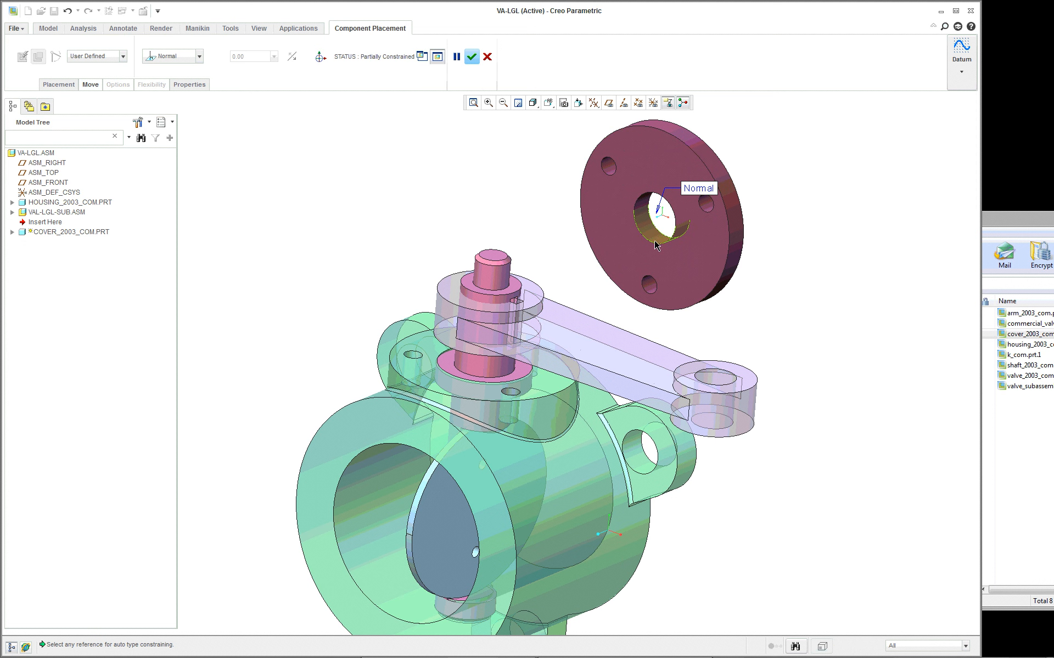
click(187, 57)
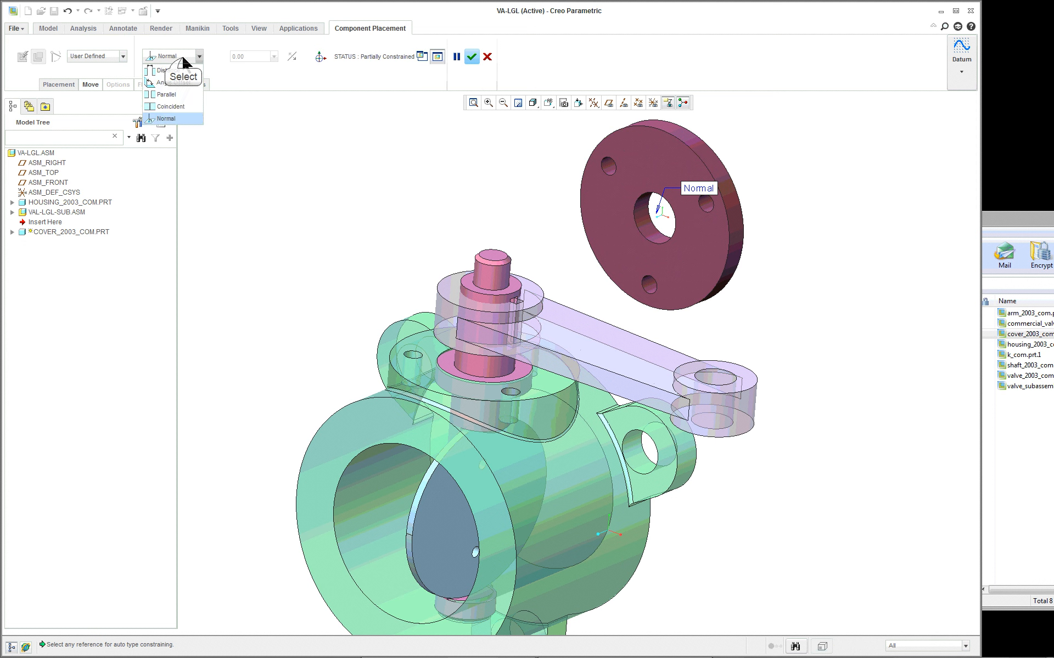
click(183, 107)
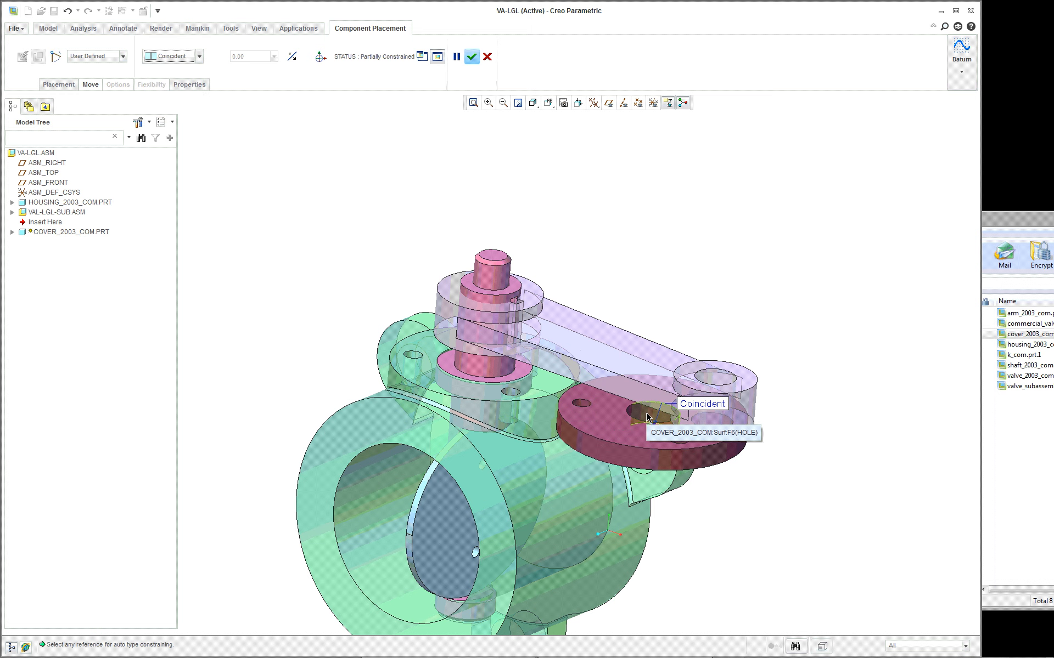
- Constrain the cover's central hole coincident with the cylindrical surface of the shaft
click(647, 417)
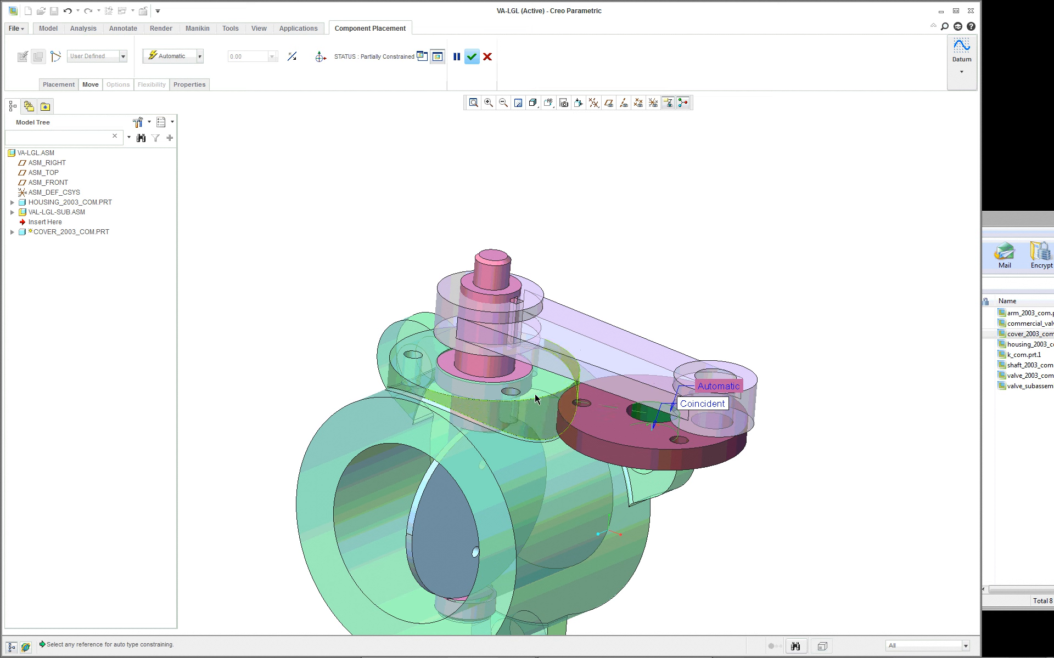
click(472, 376)
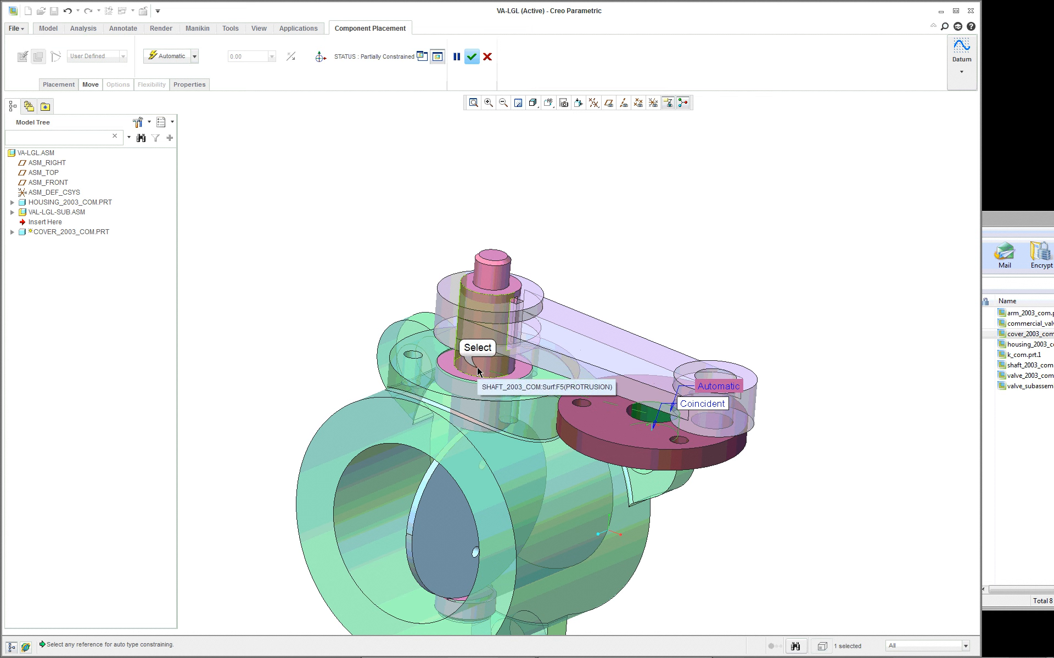
click(478, 371)
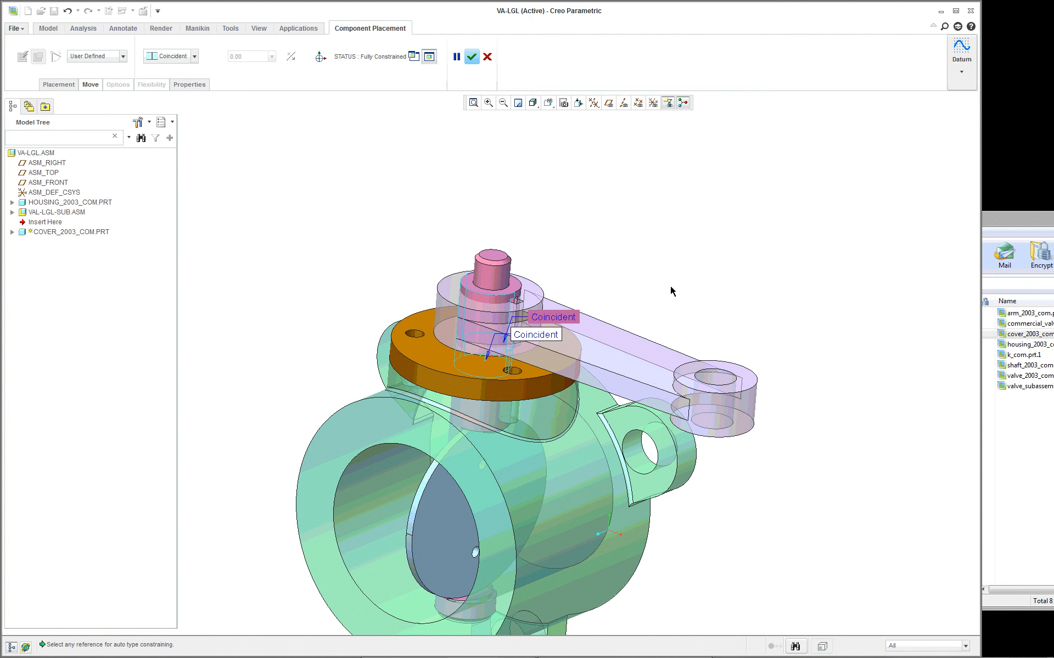
- Add an Oriented constraint between the cover's bolt hole farther from the arm and the housing flange's hole surface beneath it, and accept the placement
middle_drag(511, 360, 519, 407)
scroll(505, 411, up, 1)
scroll(480, 417, down, 2)
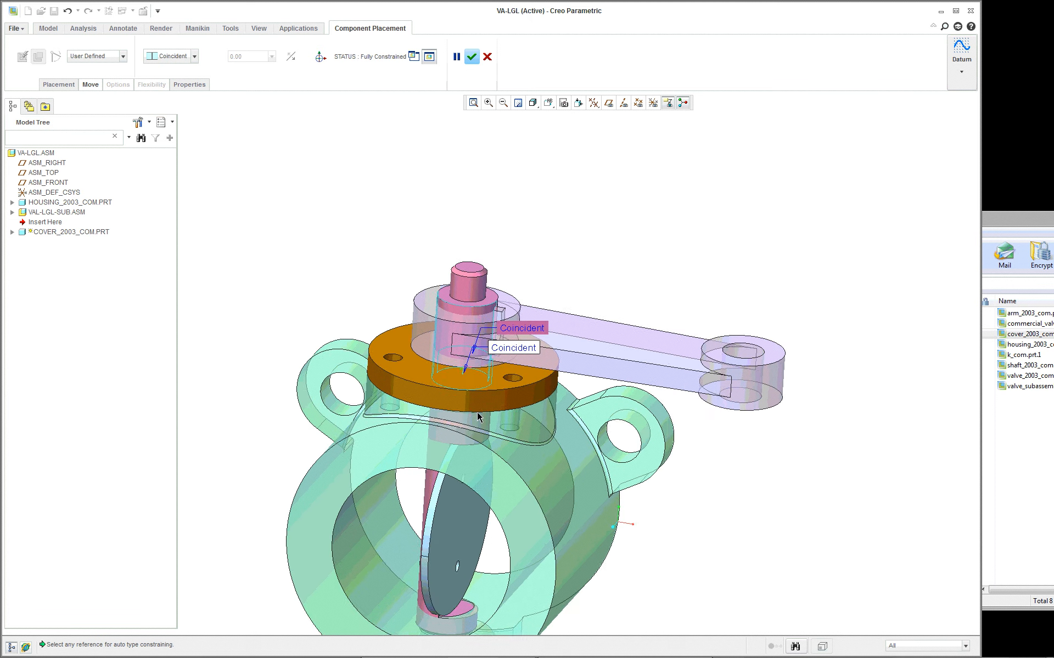
right_click(269, 225)
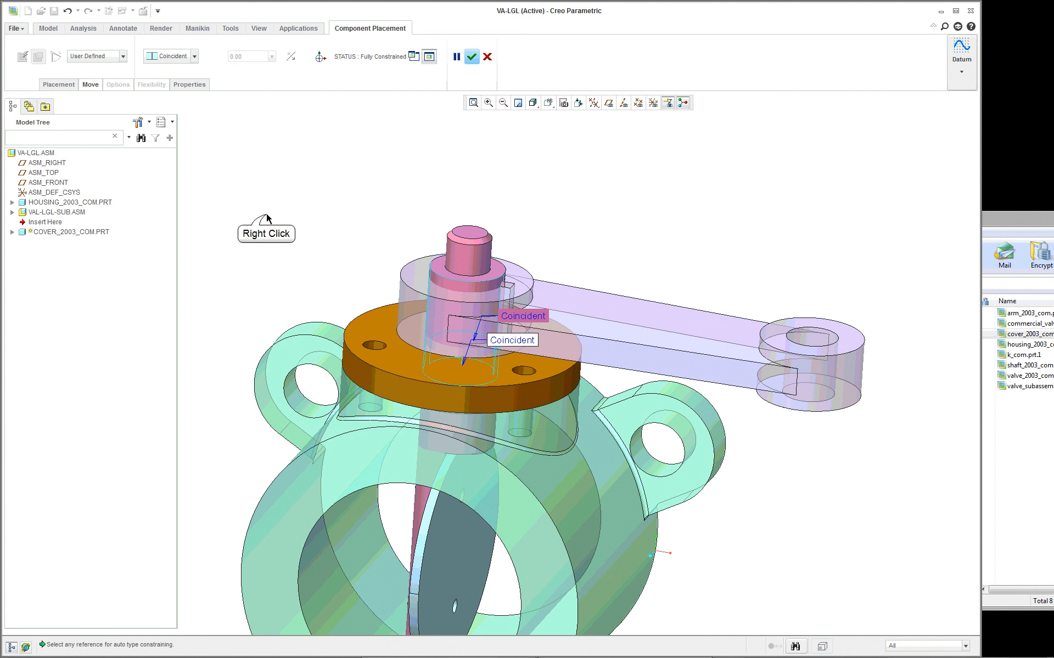
click(309, 356)
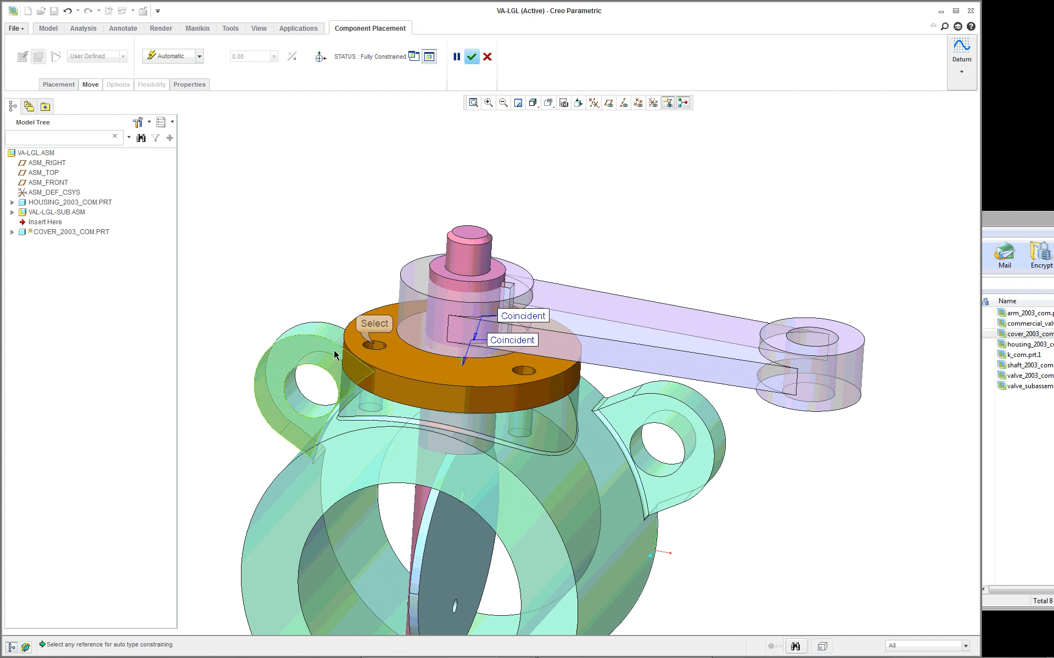
right_click(368, 404)
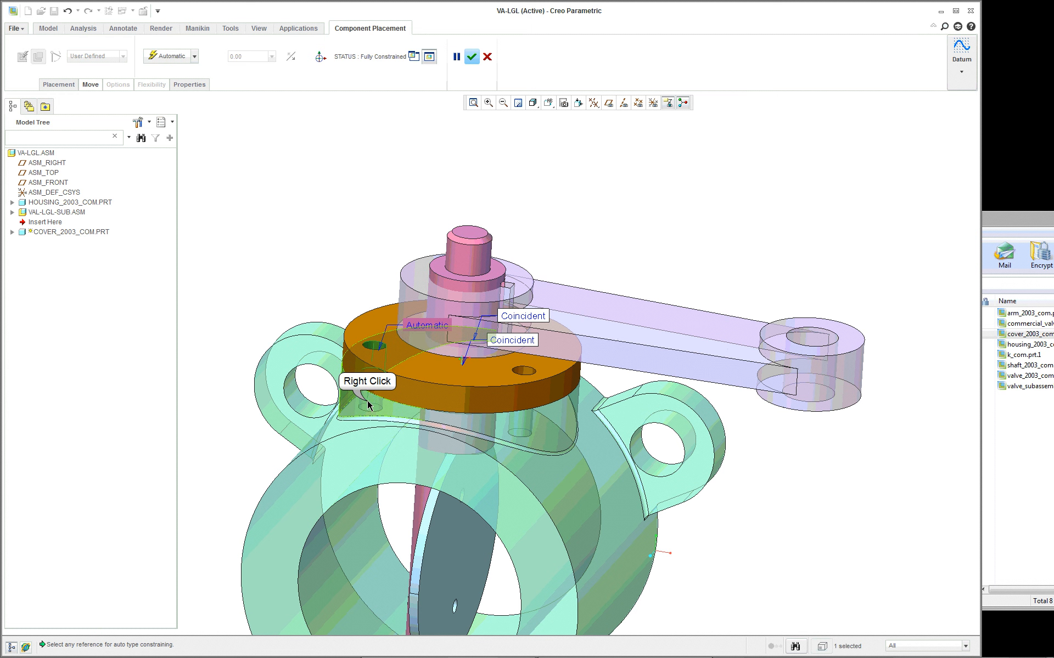
click(367, 405)
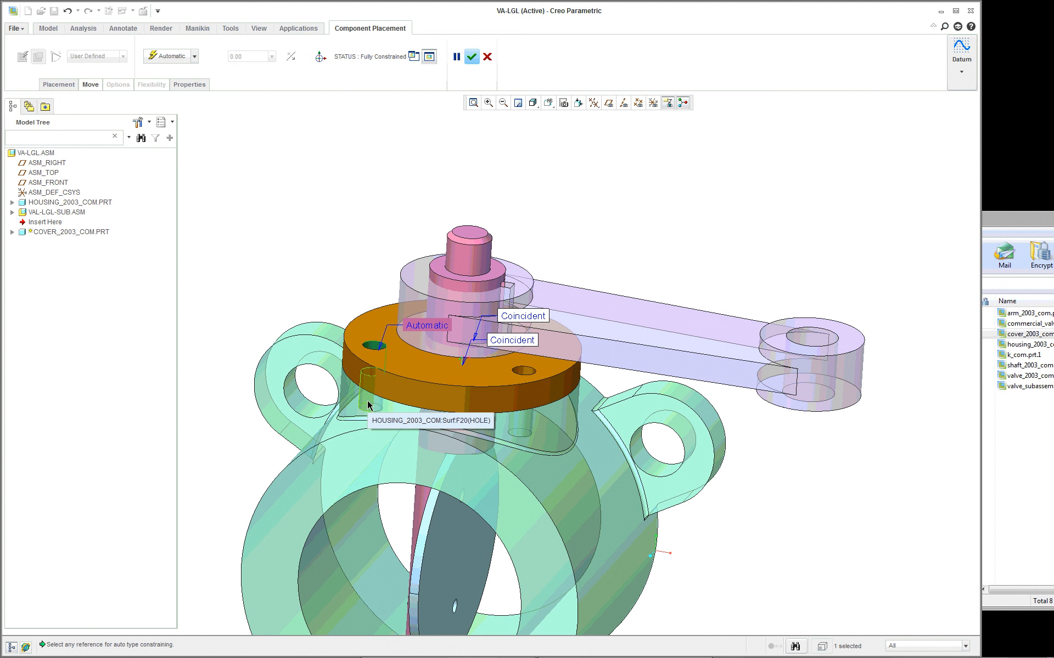
right_click(368, 405)
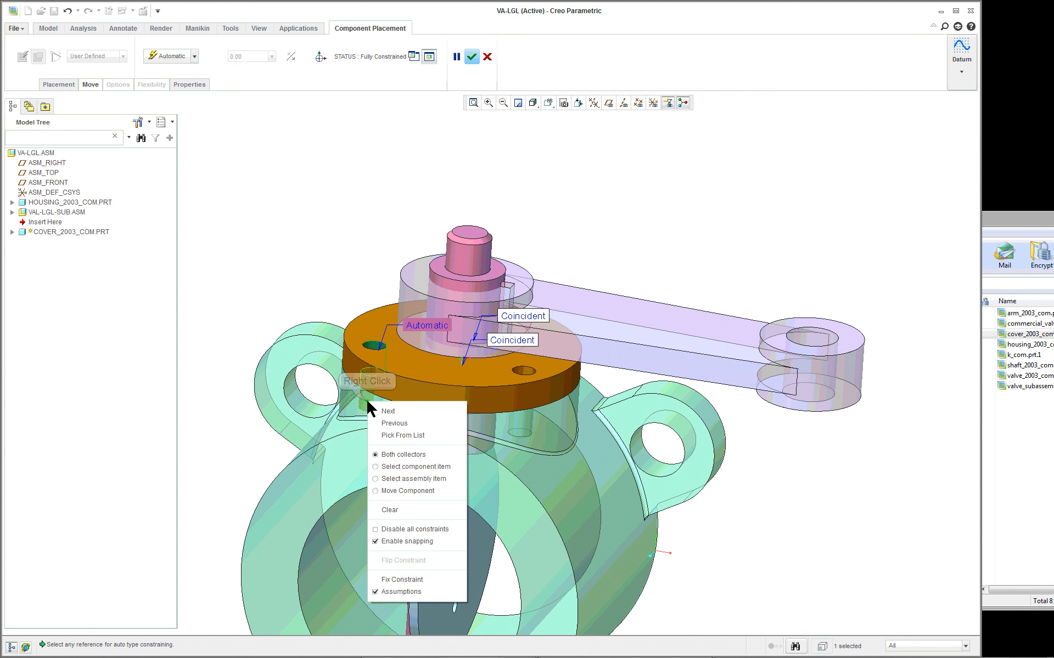
click(389, 436)
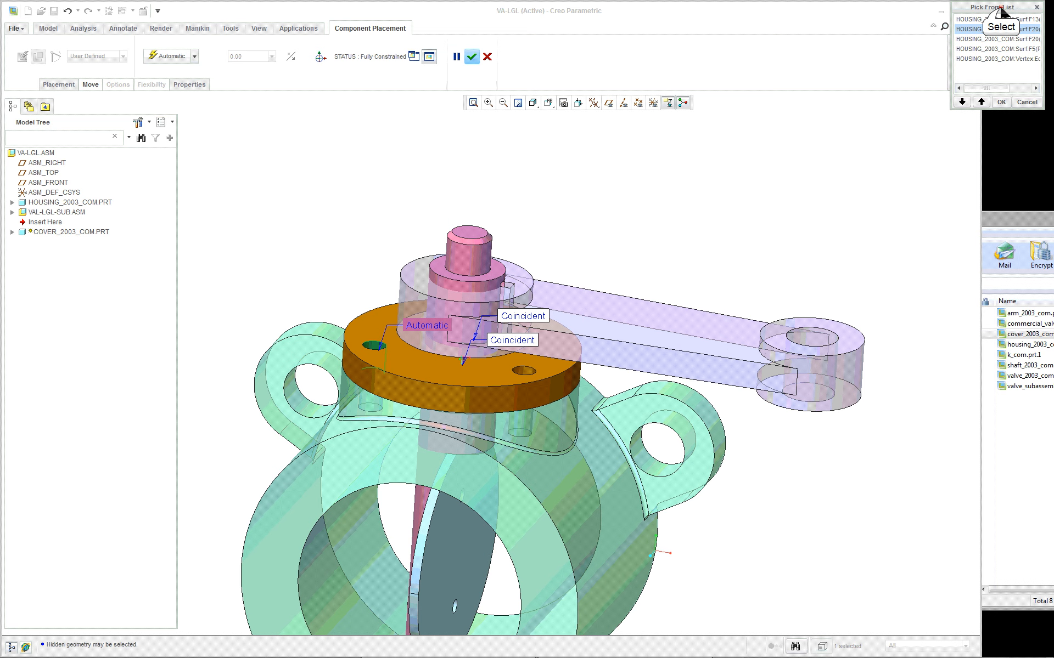
drag(1000, 8, 726, 179)
click(728, 212)
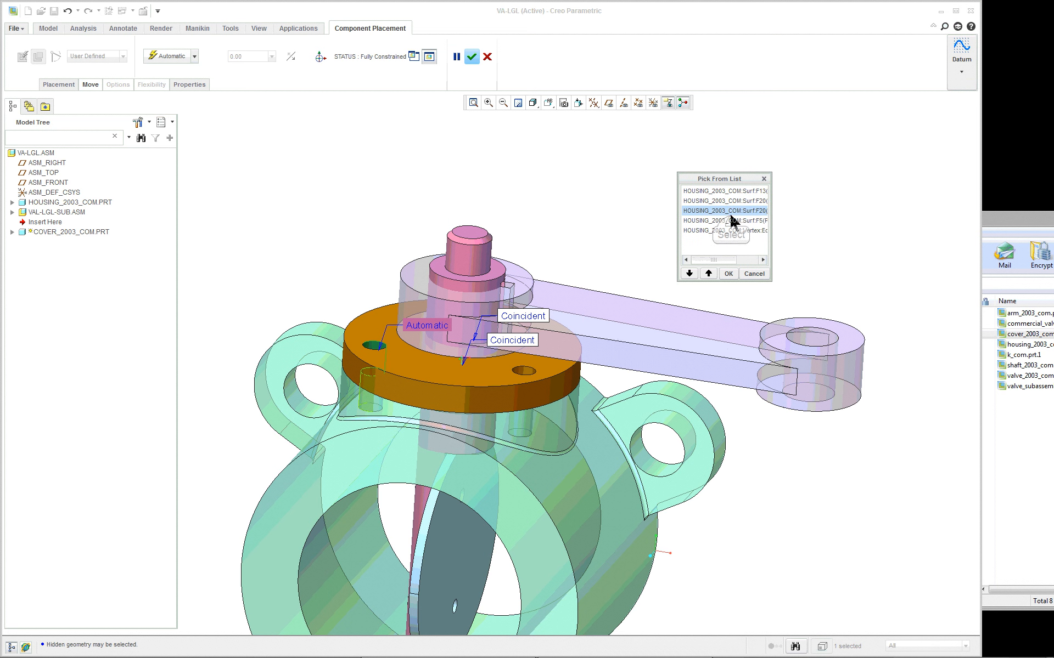
click(728, 273)
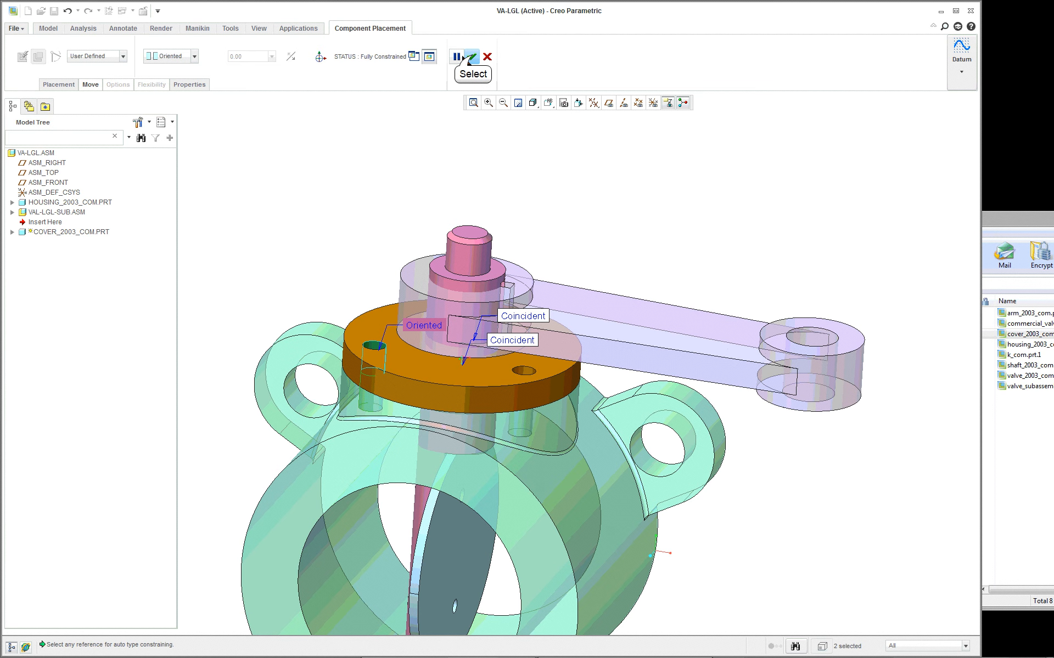
click(473, 57)
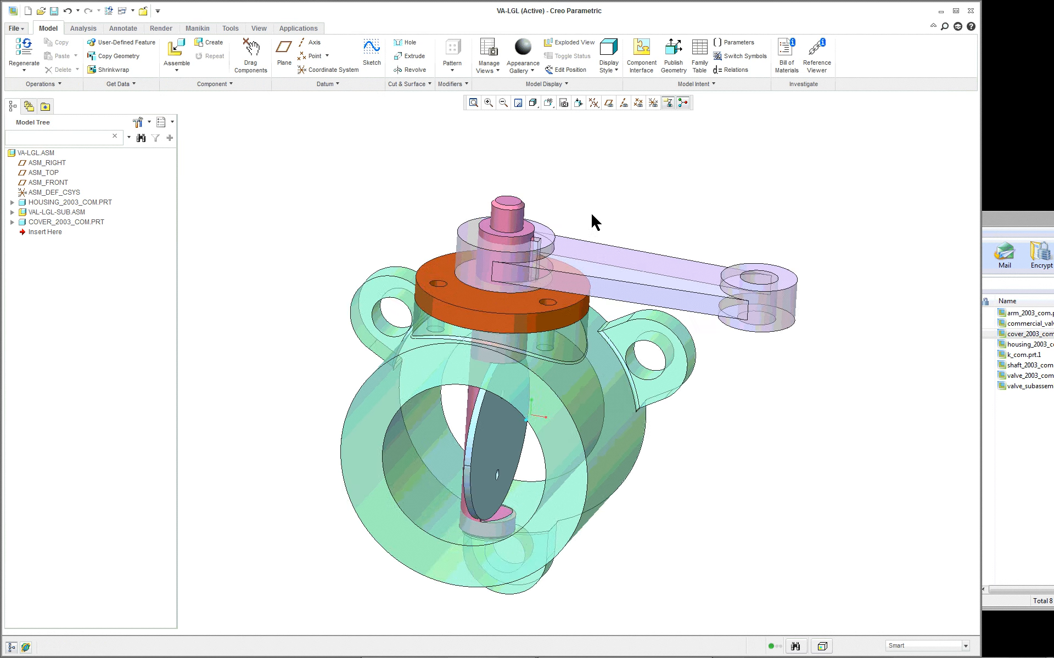
- Examine how the cover sits on the housing flange and around the shaft from different angles and distances
middle_drag(590, 212, 557, 228)
scroll(557, 228, up, 3)
scroll(588, 208, down, 2)
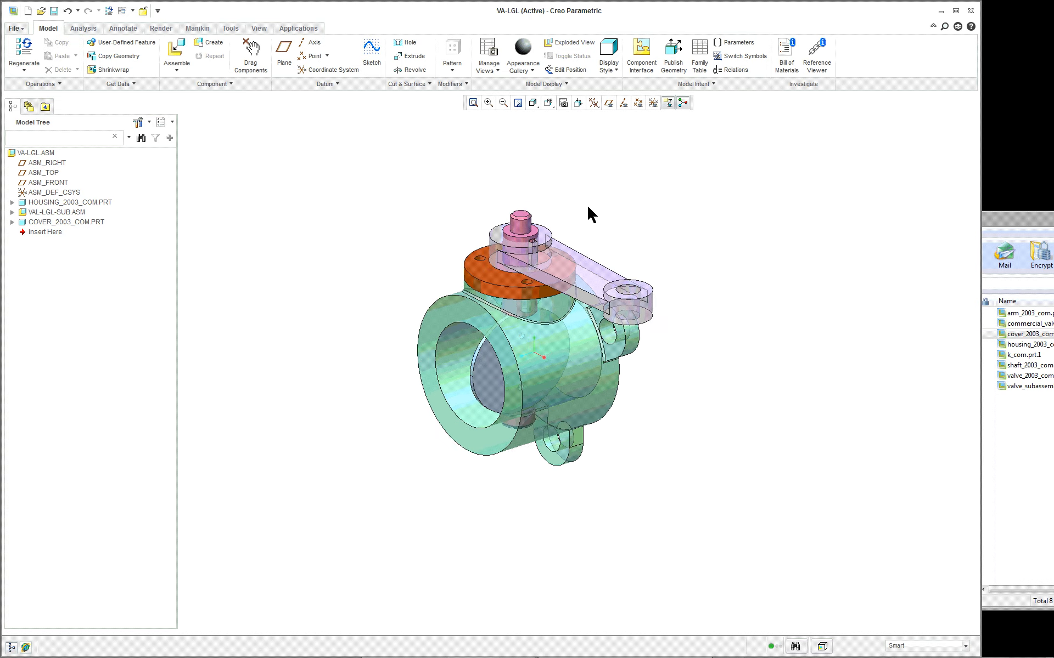
scroll(564, 206, down, 1)
scroll(393, 250, down, 1)
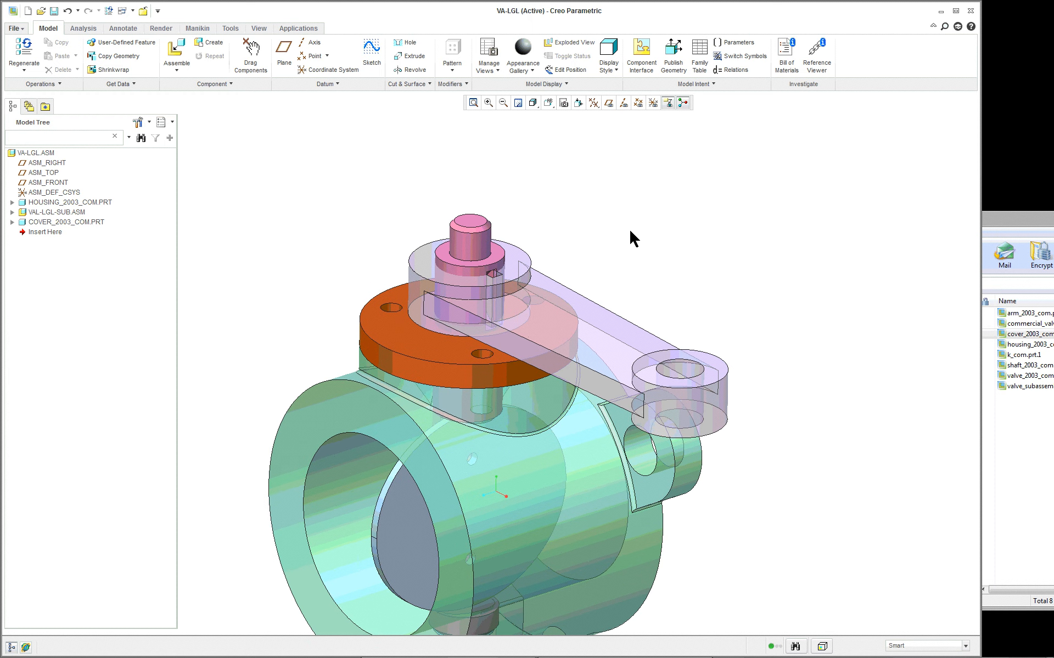
scroll(630, 233, up, 2)
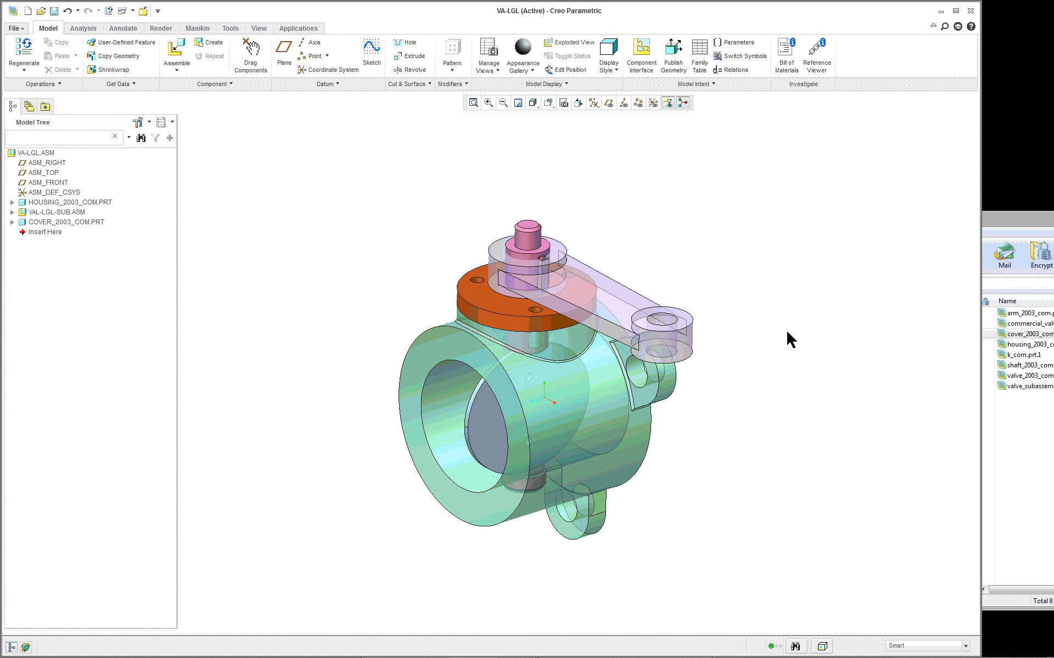
scroll(757, 320, down, 1)
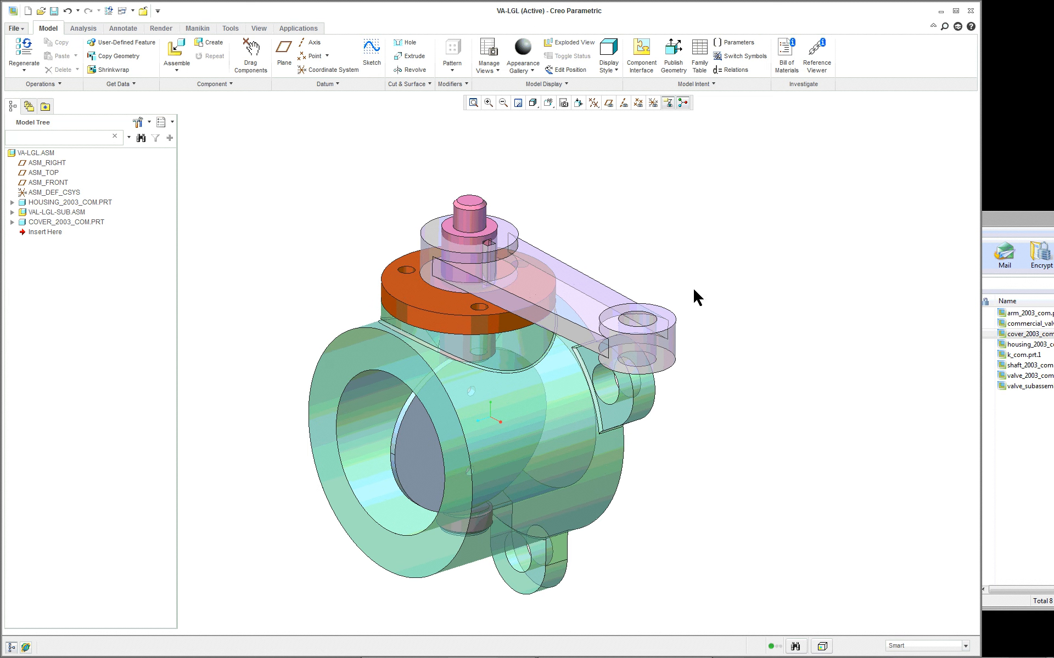
- Create a new solid part component named k in the assembly
click(213, 45)
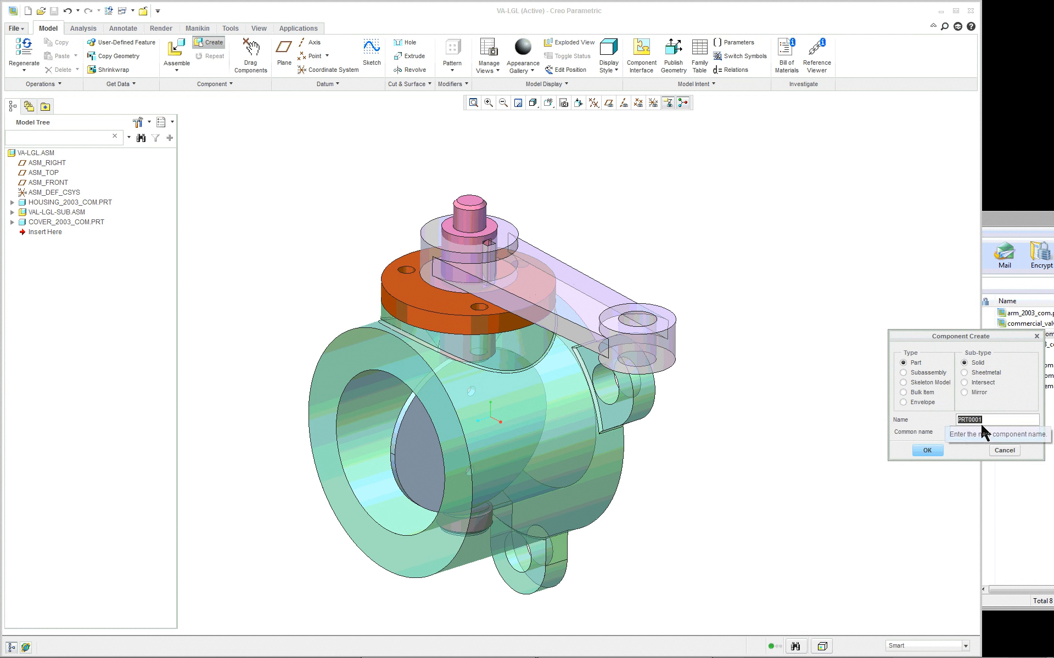
text(key)
key(Return)
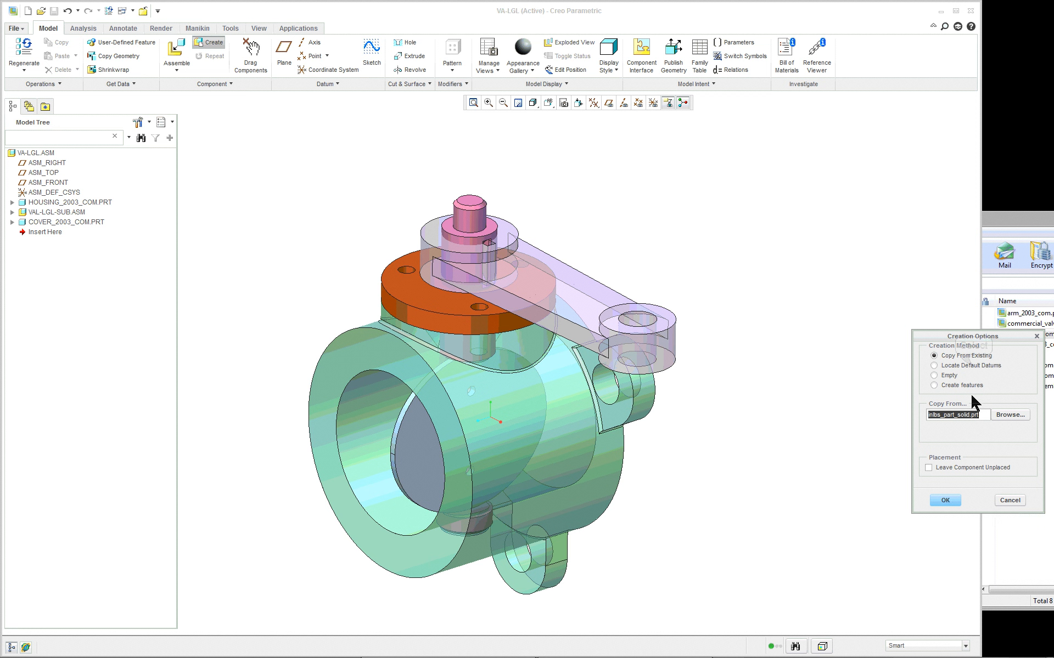
- Place the new key part by locating default datums, aligning its coordinate system to ASM_DEF_CSYS
click(971, 365)
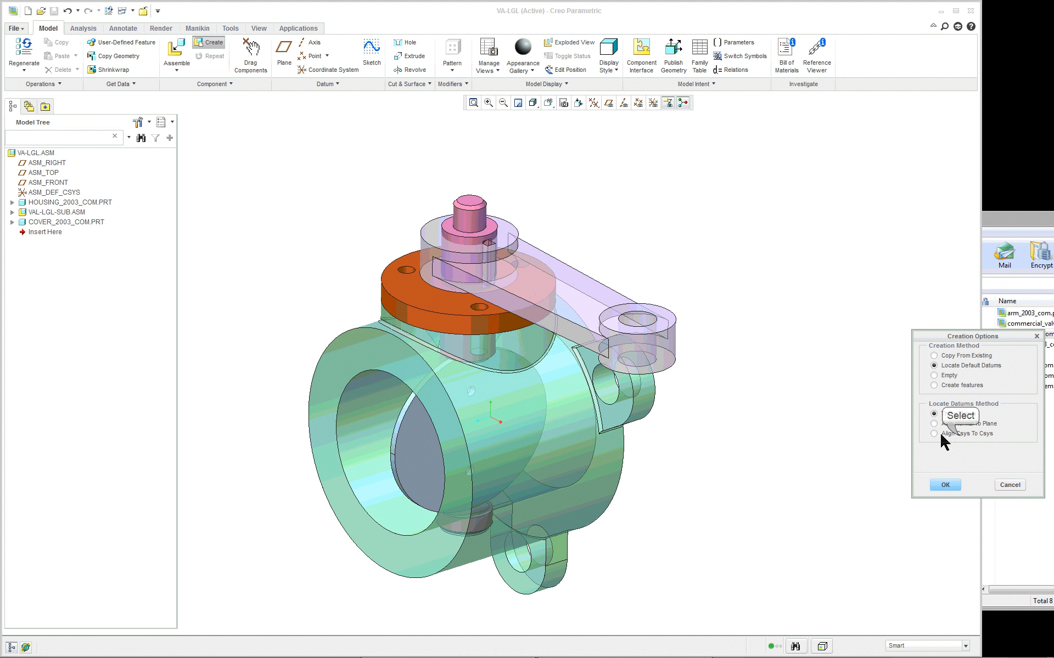
click(959, 433)
click(945, 486)
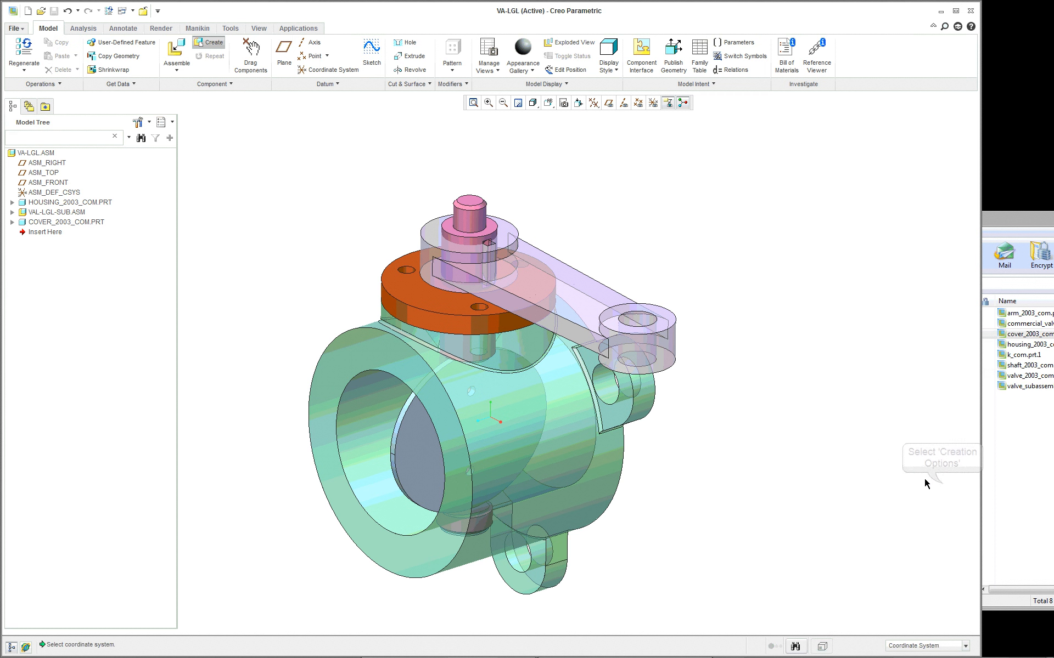
click(46, 193)
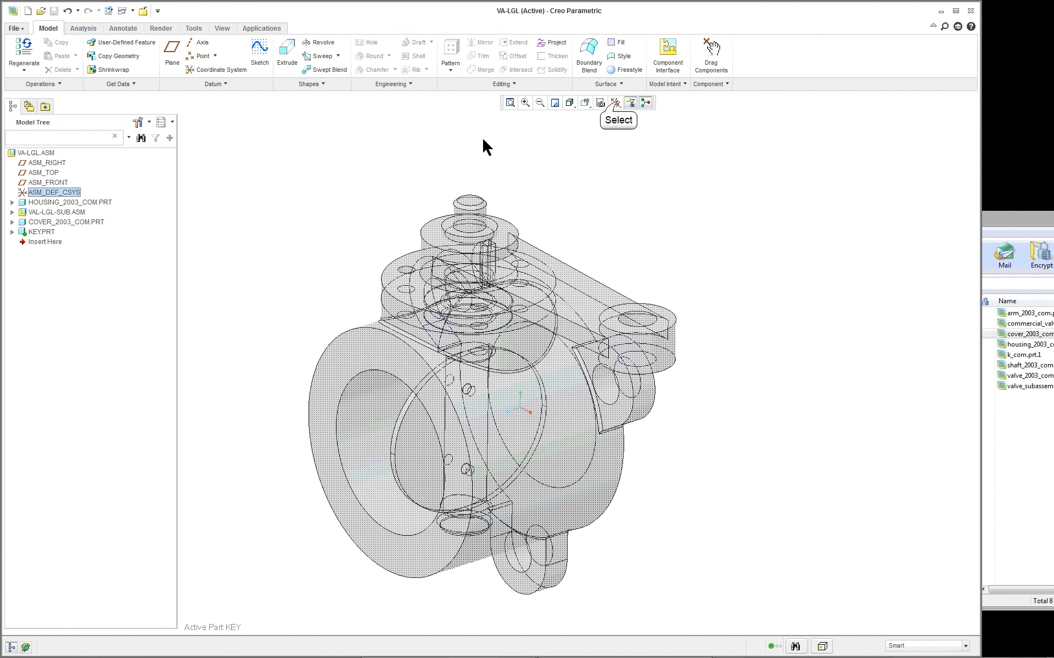
- Turn on datum plane display and inspect KEY.PRT's placement constraint and its default datum planes
click(616, 105)
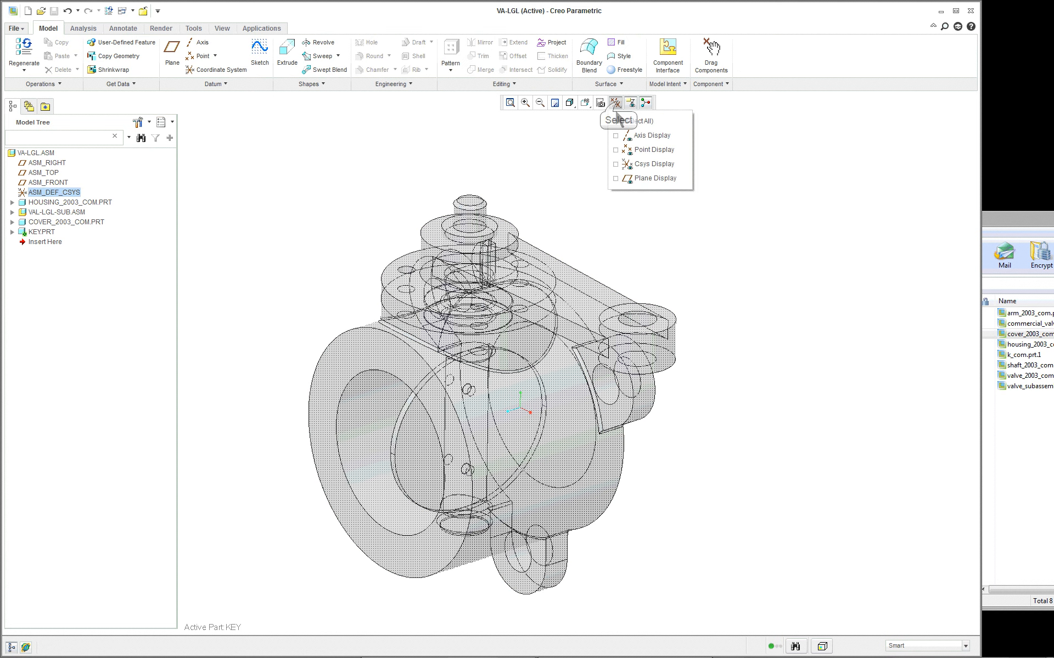
click(617, 178)
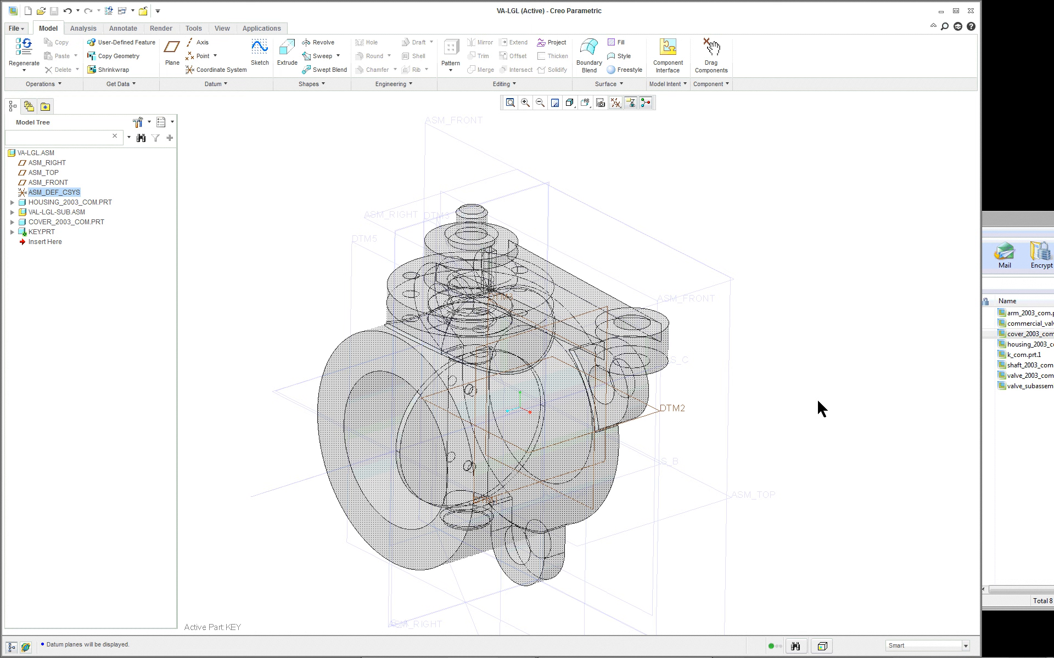
click(11, 232)
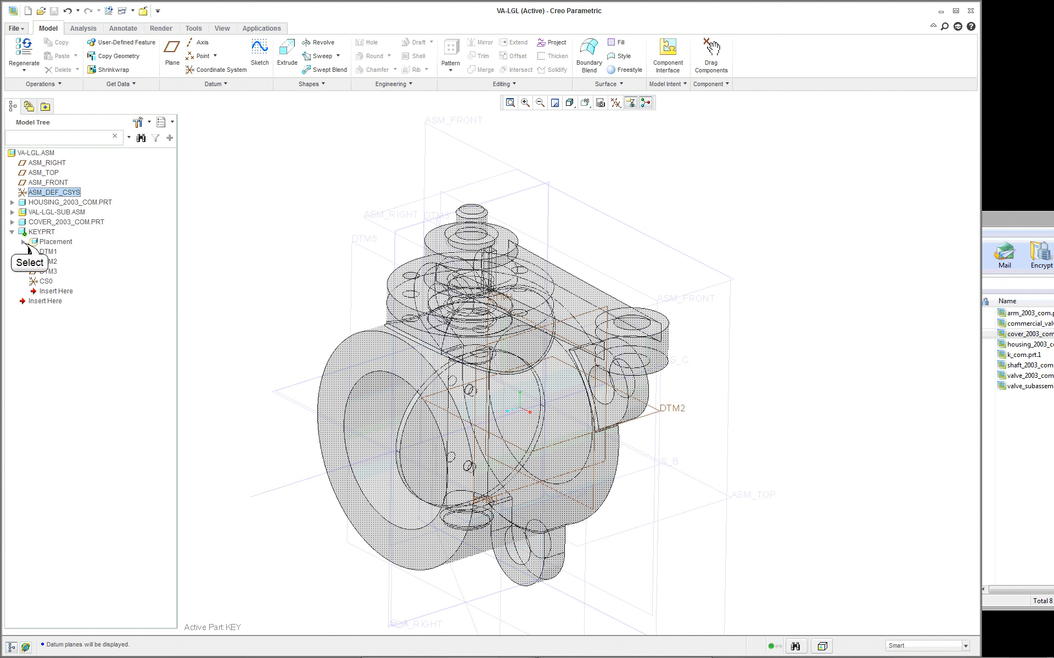
click(23, 242)
click(47, 262)
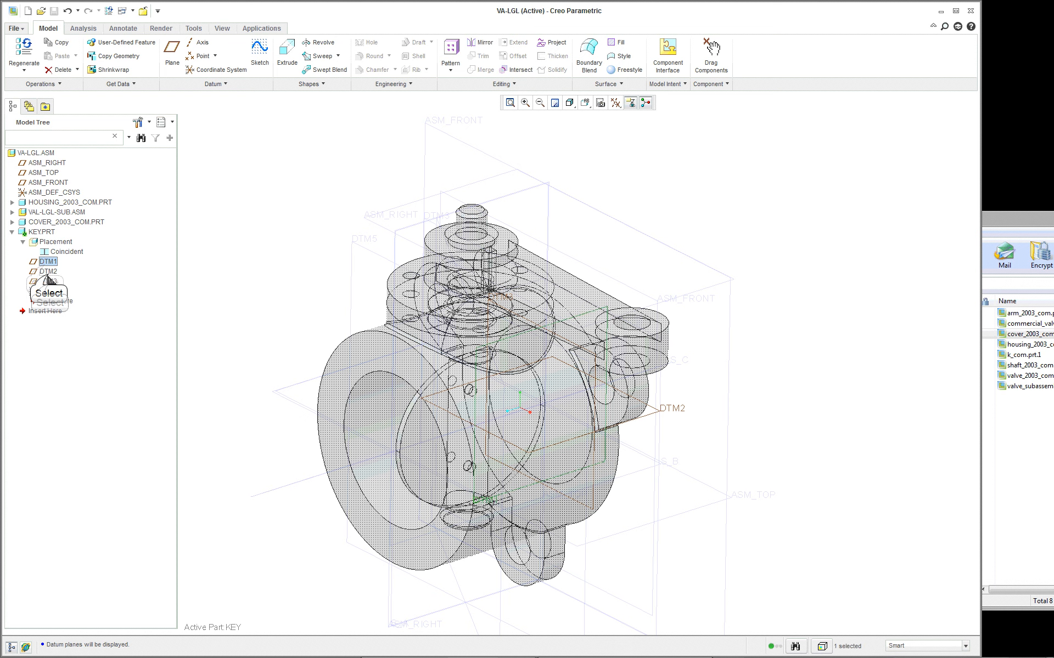
click(49, 271)
drag(49, 301, 50, 263)
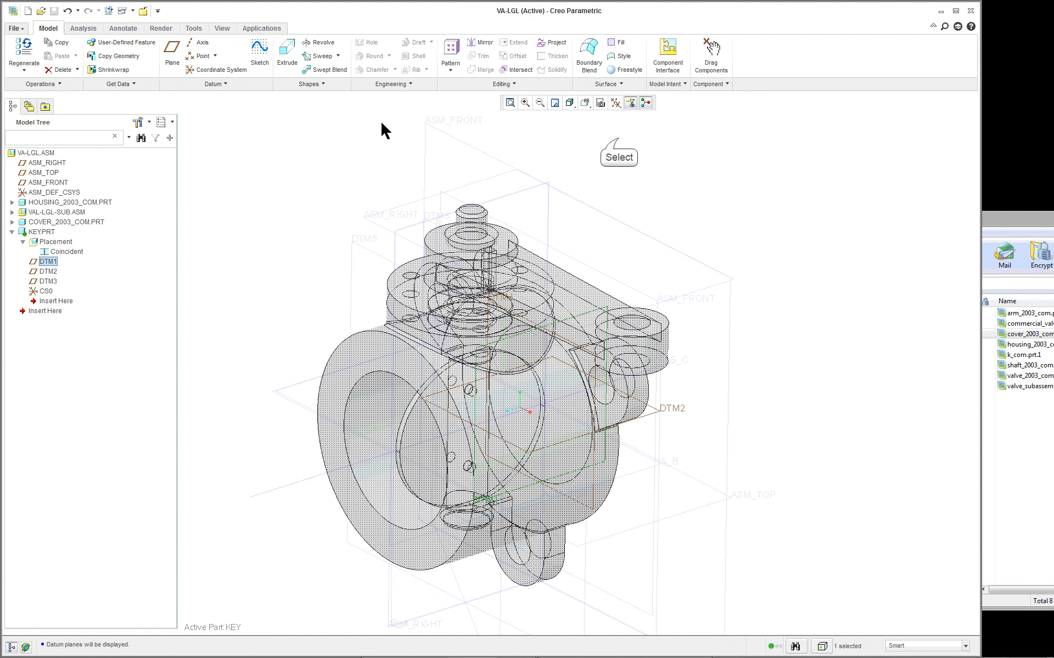
- Start an Extrude in the key part with an internal sketch on VAL-LGL-SUB's ASM_FRONT plane, and orient the view to the sketch
click(617, 137)
scroll(617, 137, up, 2)
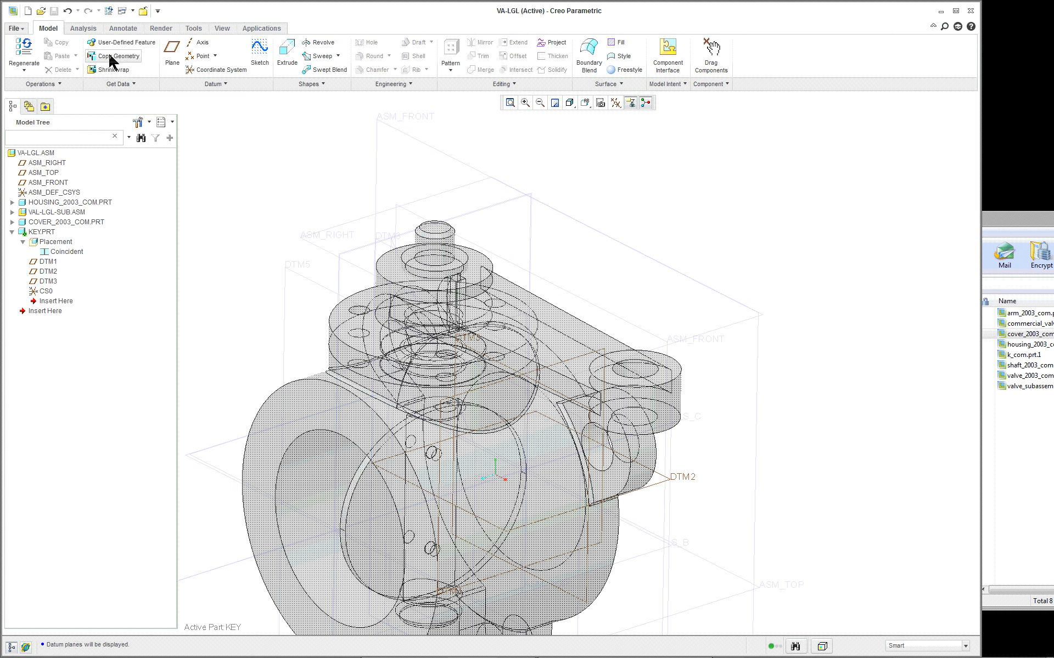
click(285, 52)
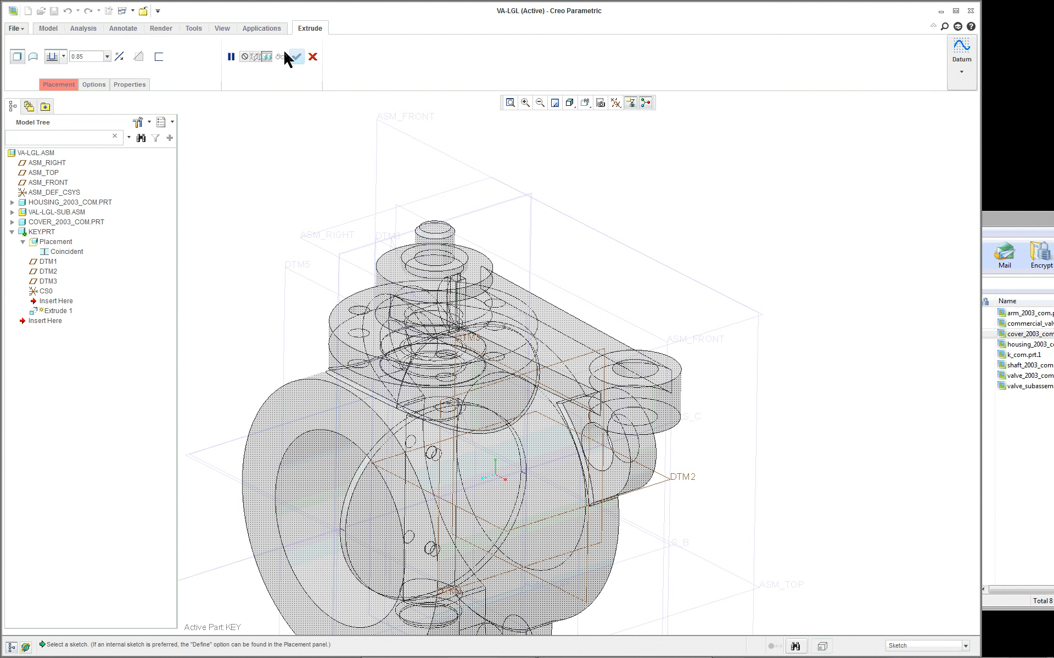
right_click(287, 130)
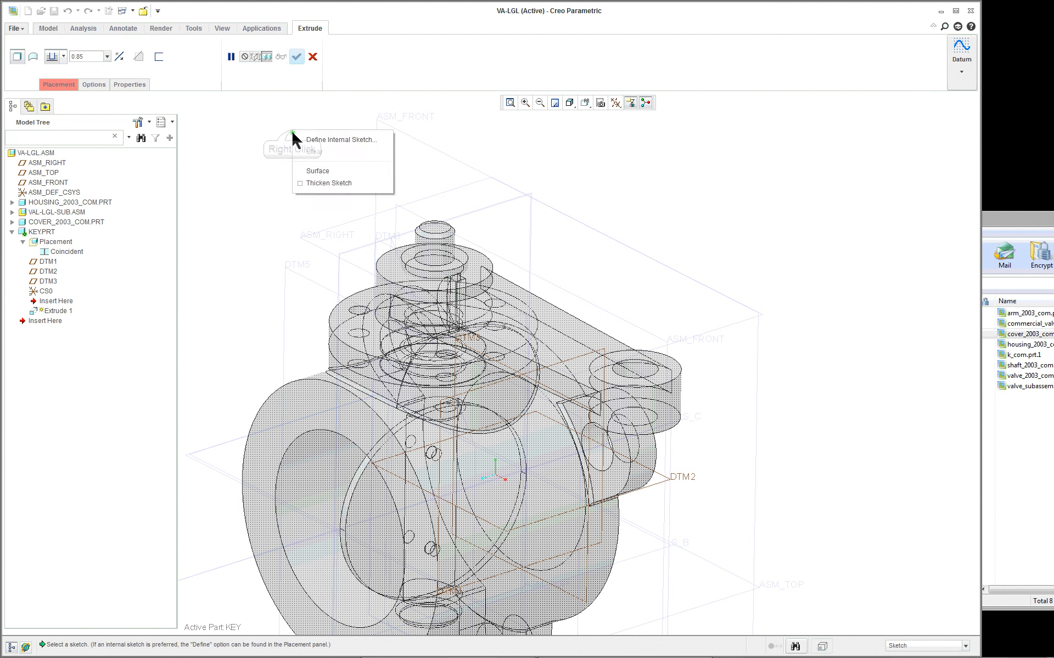
click(336, 140)
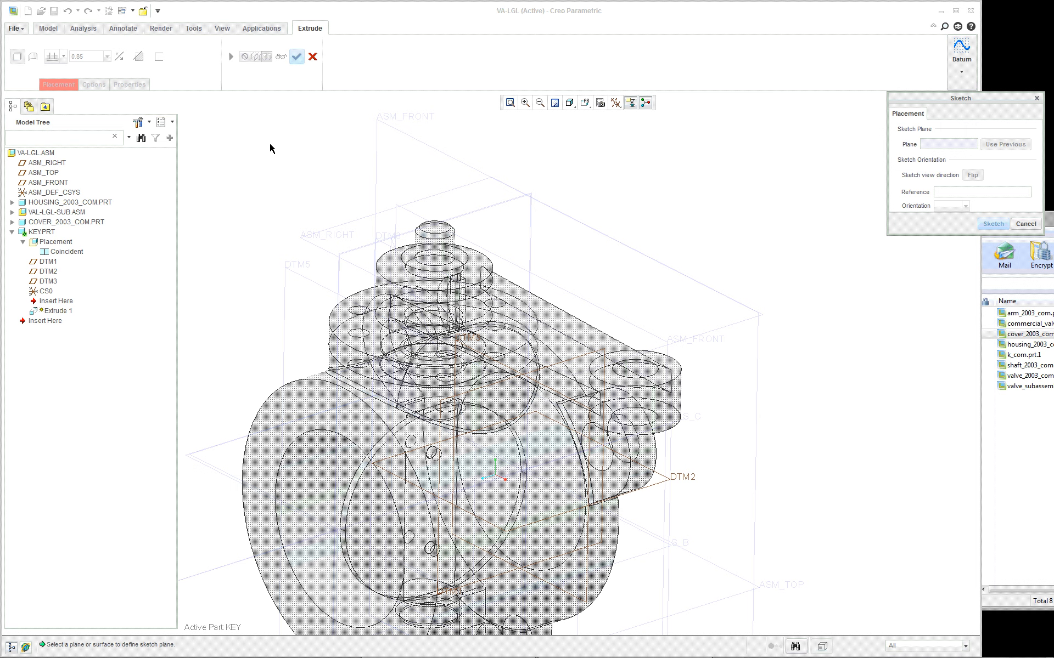
click(418, 218)
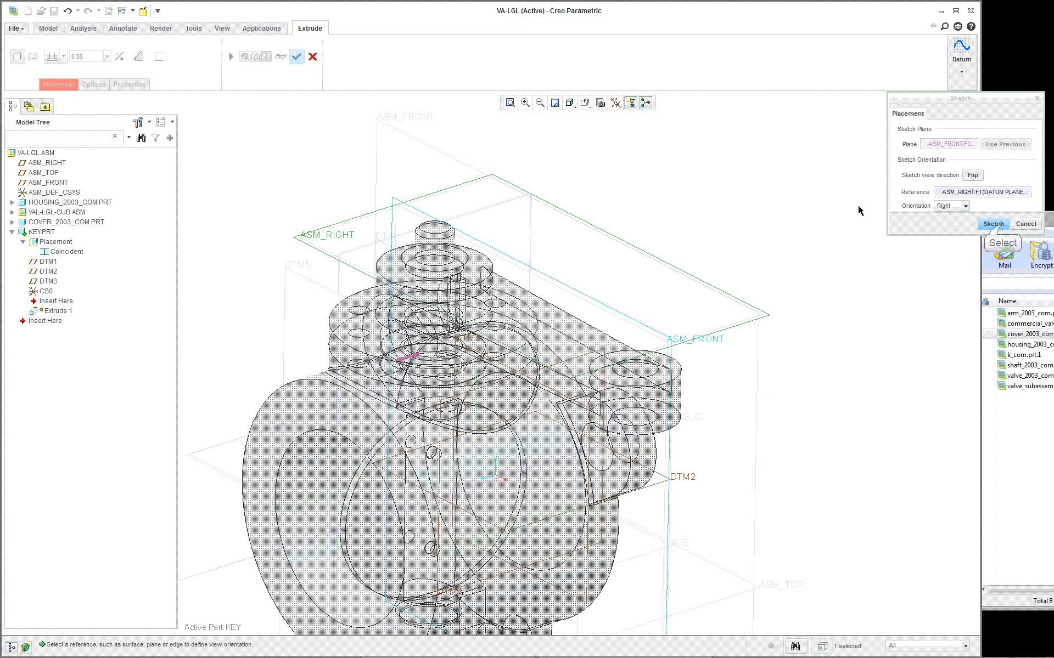
click(993, 224)
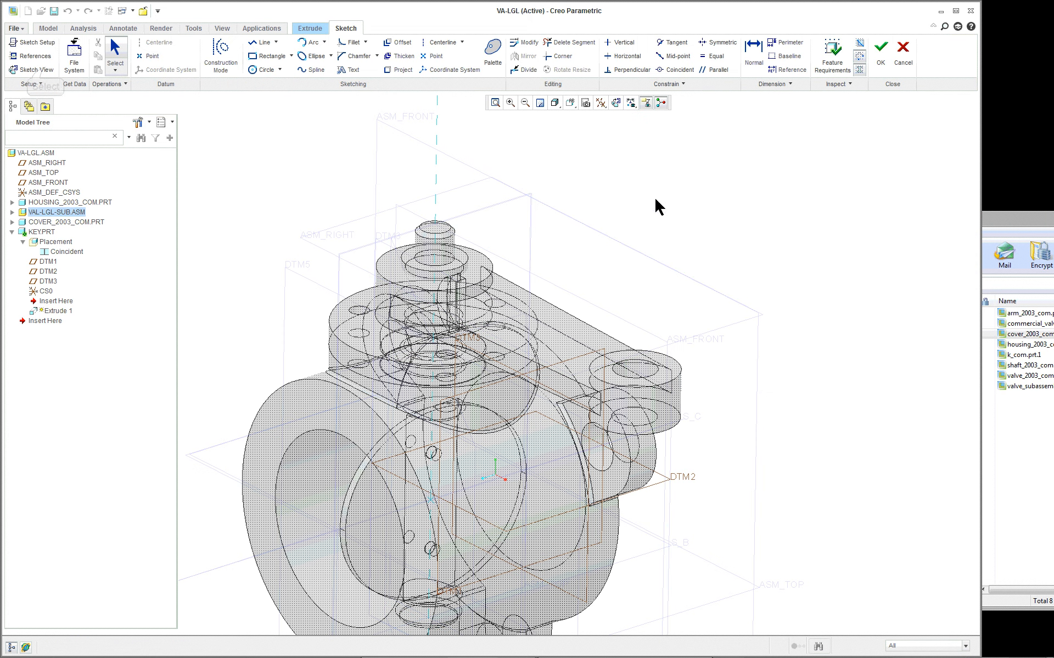
click(33, 70)
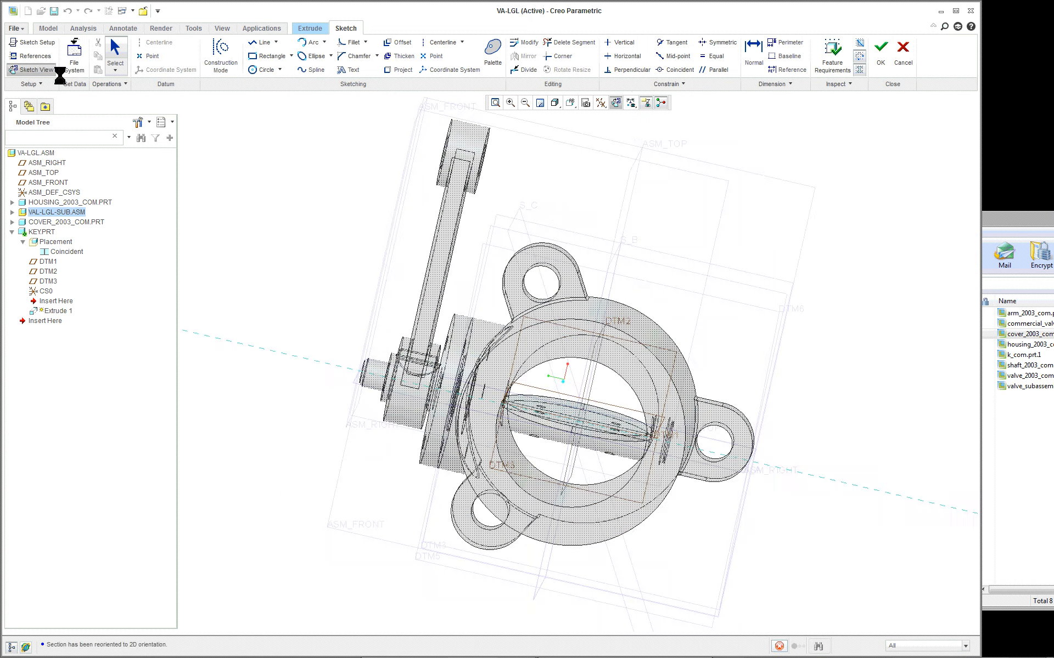
- Add the curved slot surface of SHAFT_2003_COM as a sketch reference
scroll(408, 429, down, 2)
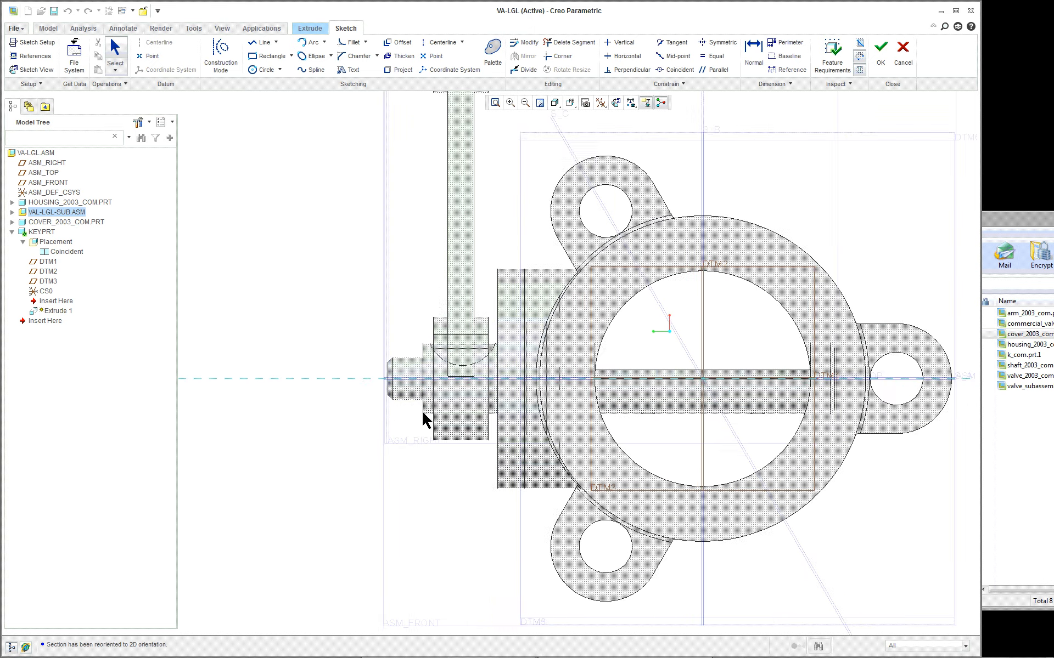
scroll(466, 377, down, 3)
scroll(638, 289, down, 1)
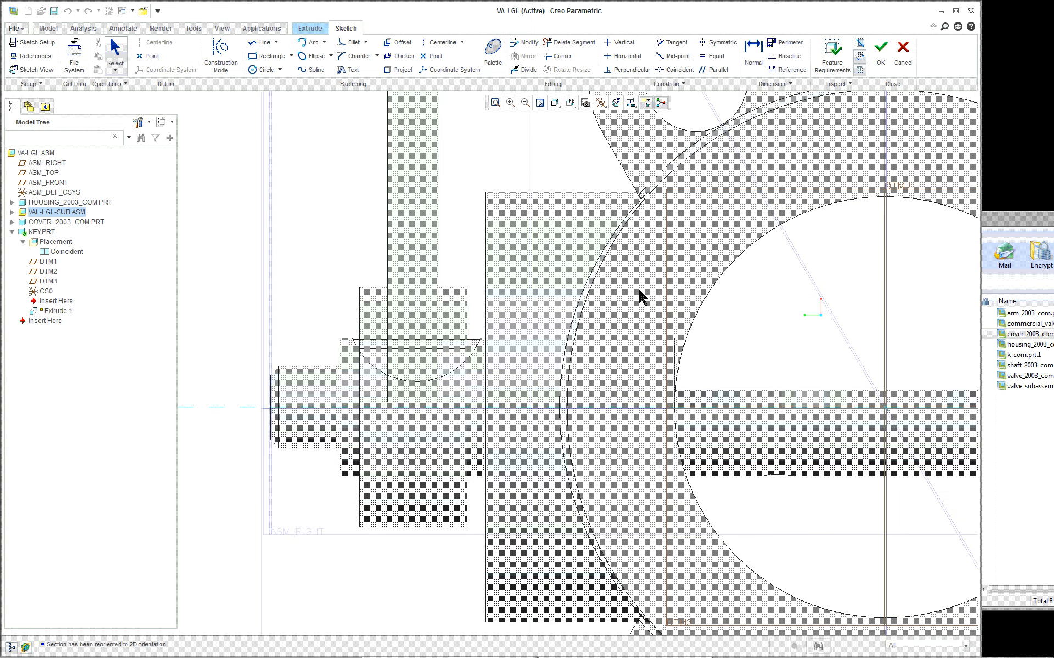
scroll(640, 296, up, 1)
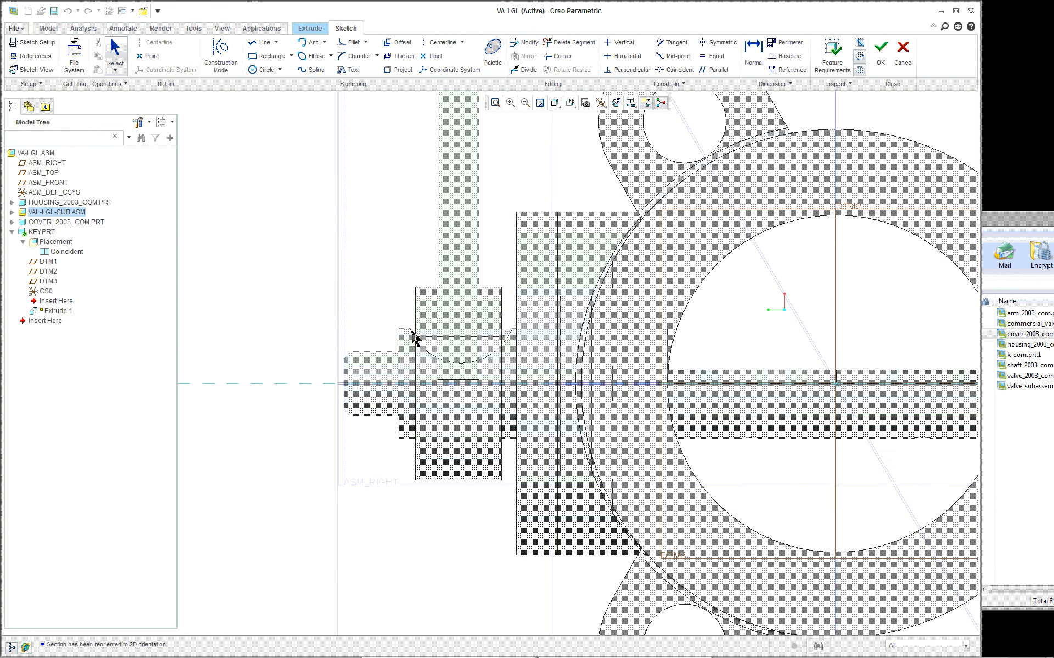
right_click(425, 352)
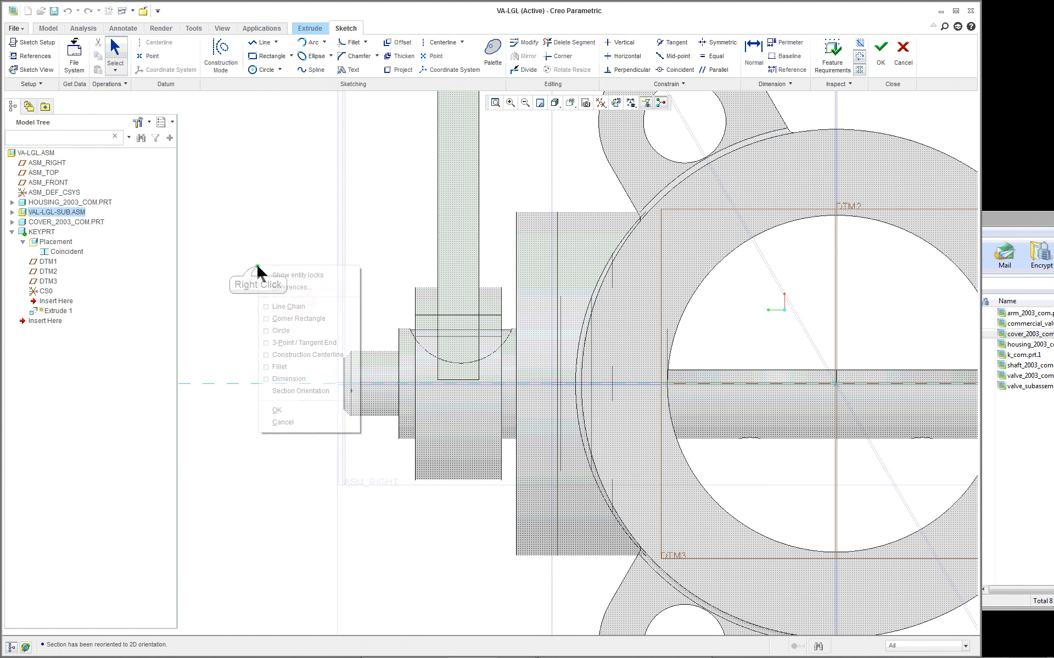
click(281, 286)
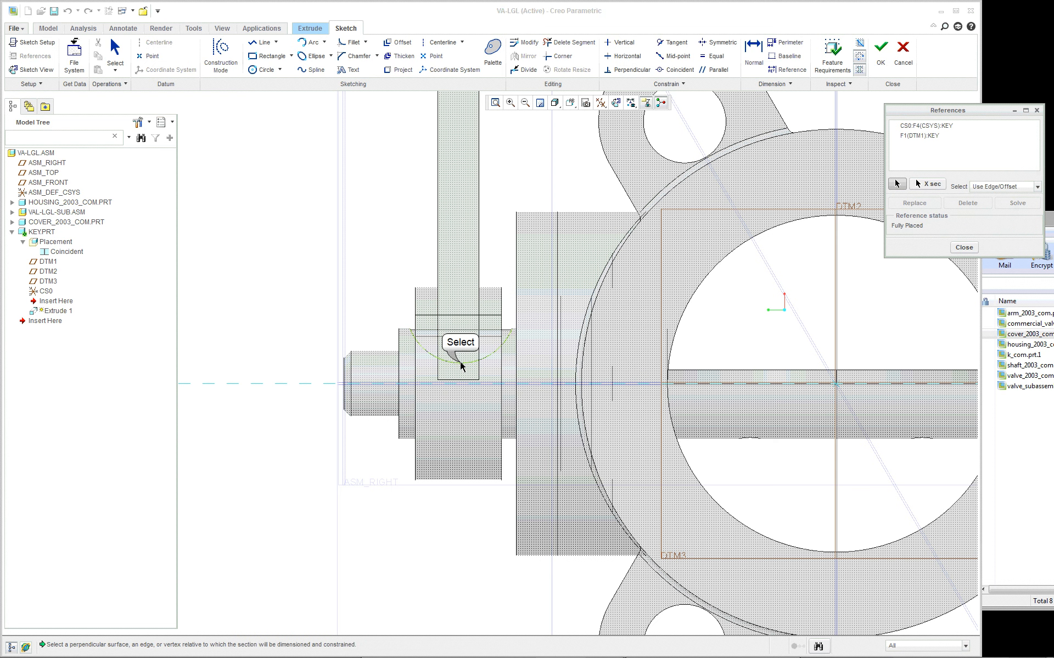
click(438, 372)
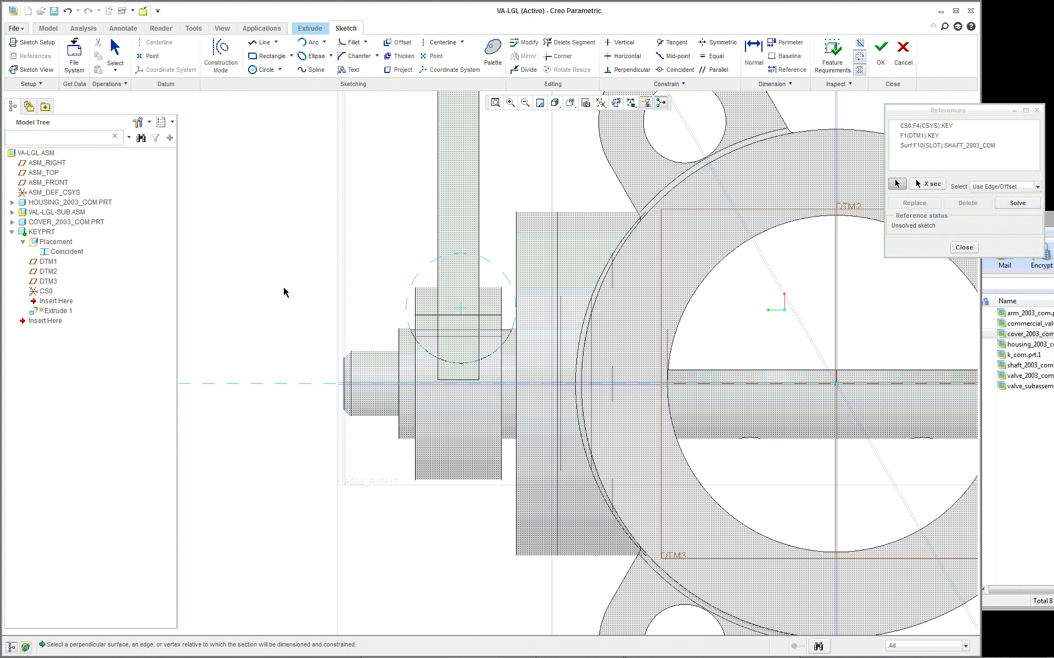
click(964, 247)
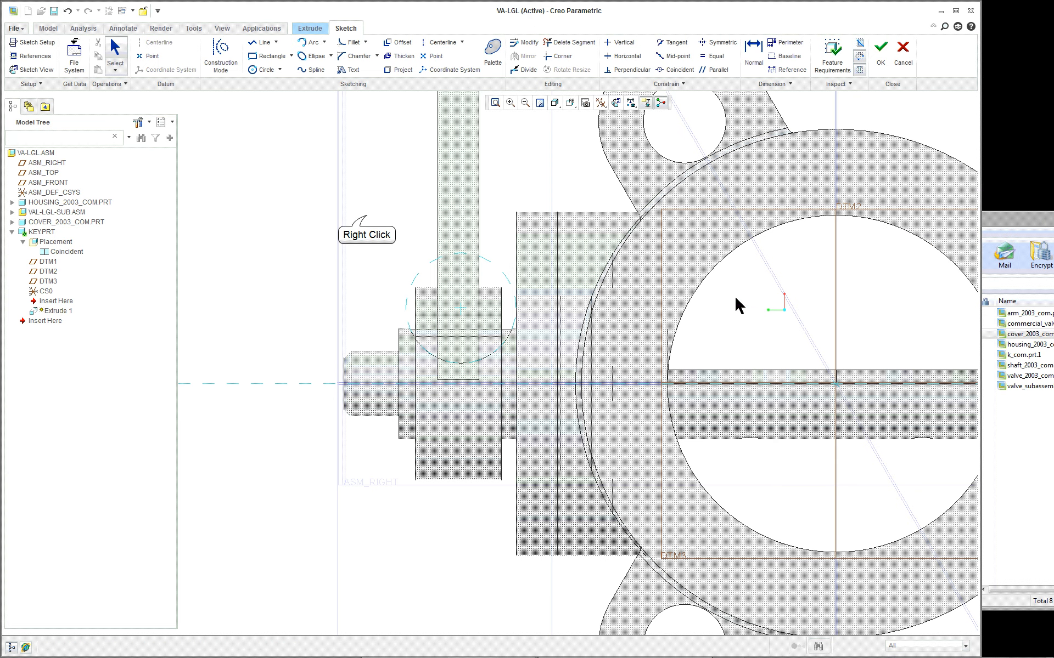
- Add the slot surface of ARM_2003_COM as another sketch reference
right_click(367, 219)
click(387, 223)
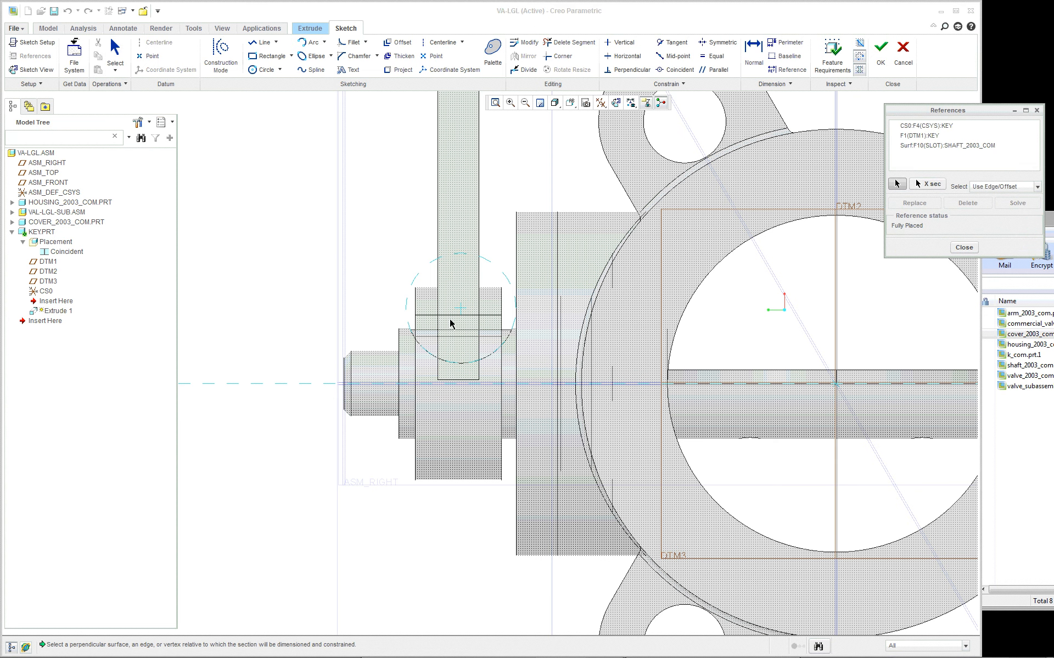
scroll(468, 325, down, 2)
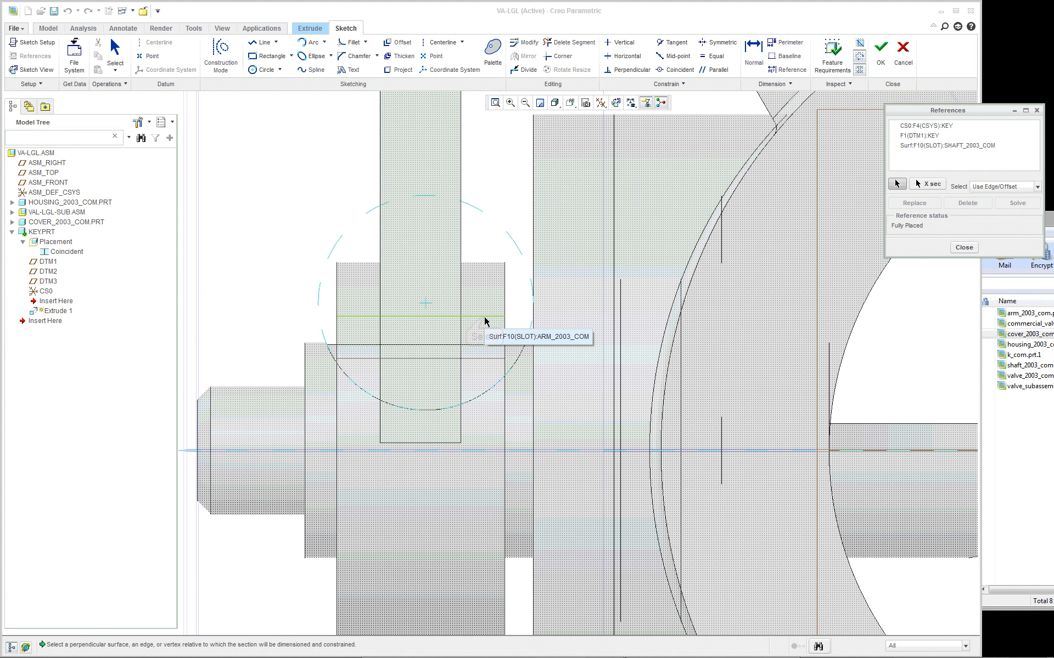
click(484, 321)
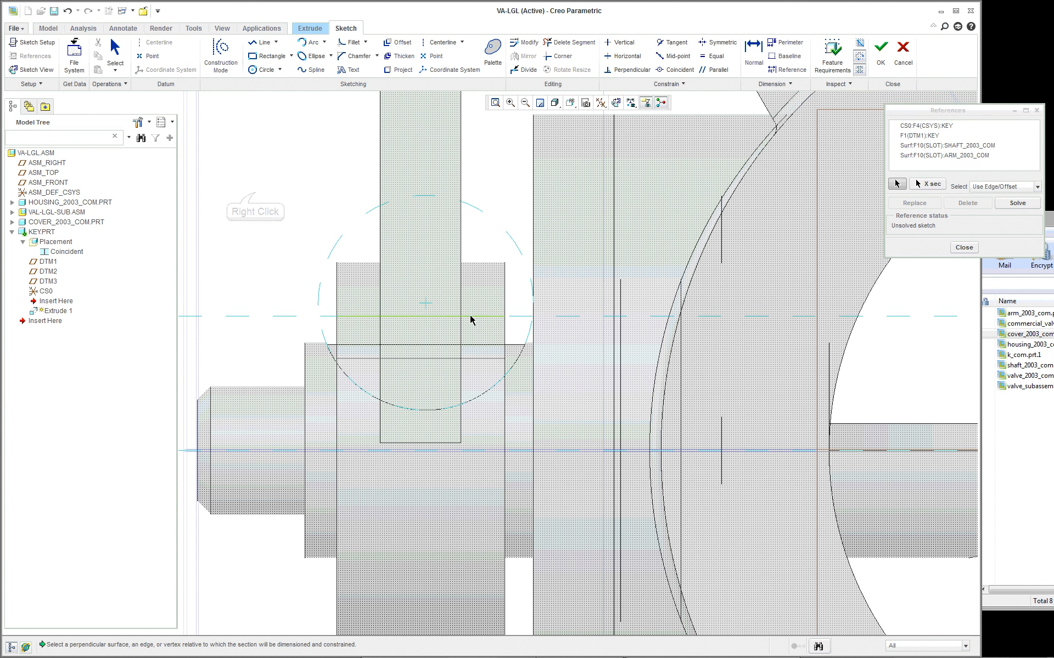
right_click(470, 320)
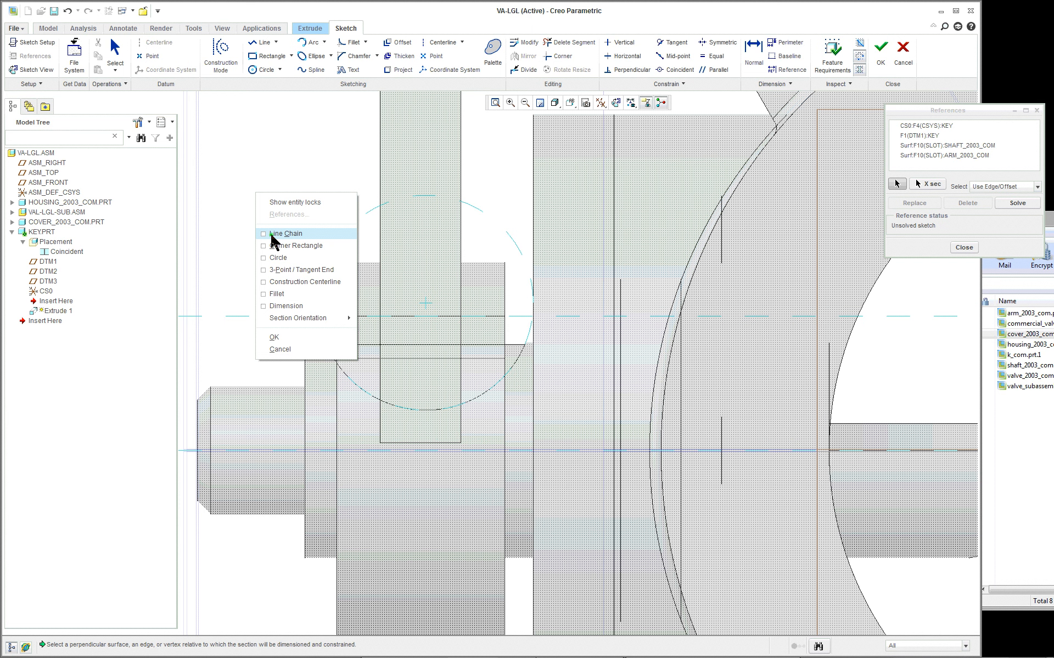
click(252, 159)
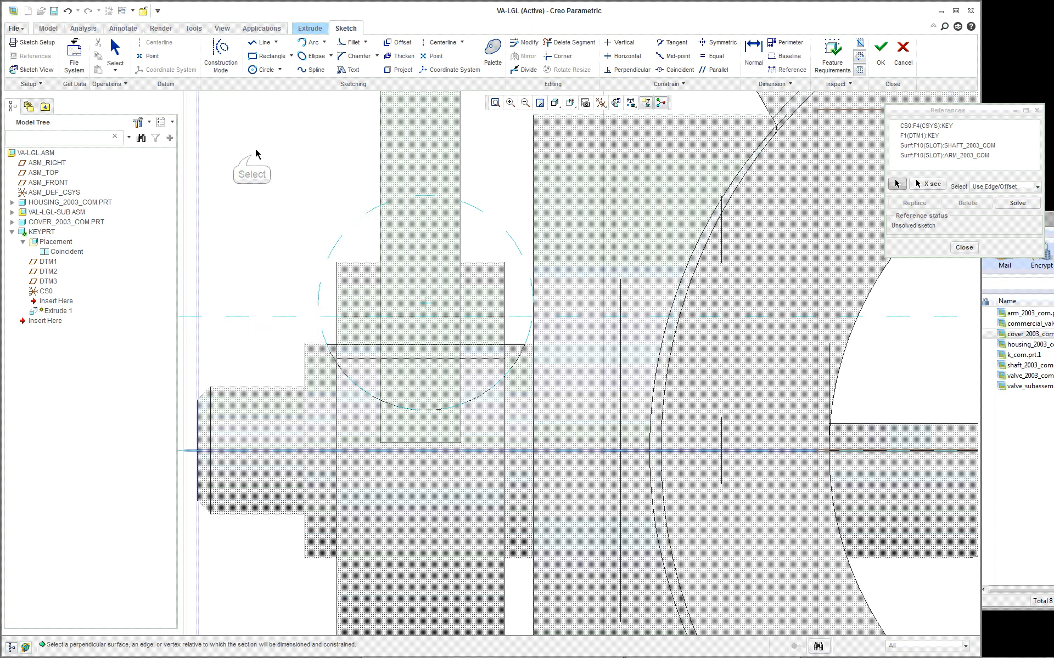
- Sketch a Center and Ends arc over the shaft slot's curve, centred on its reference circle, with both endpoints at the same height
click(323, 43)
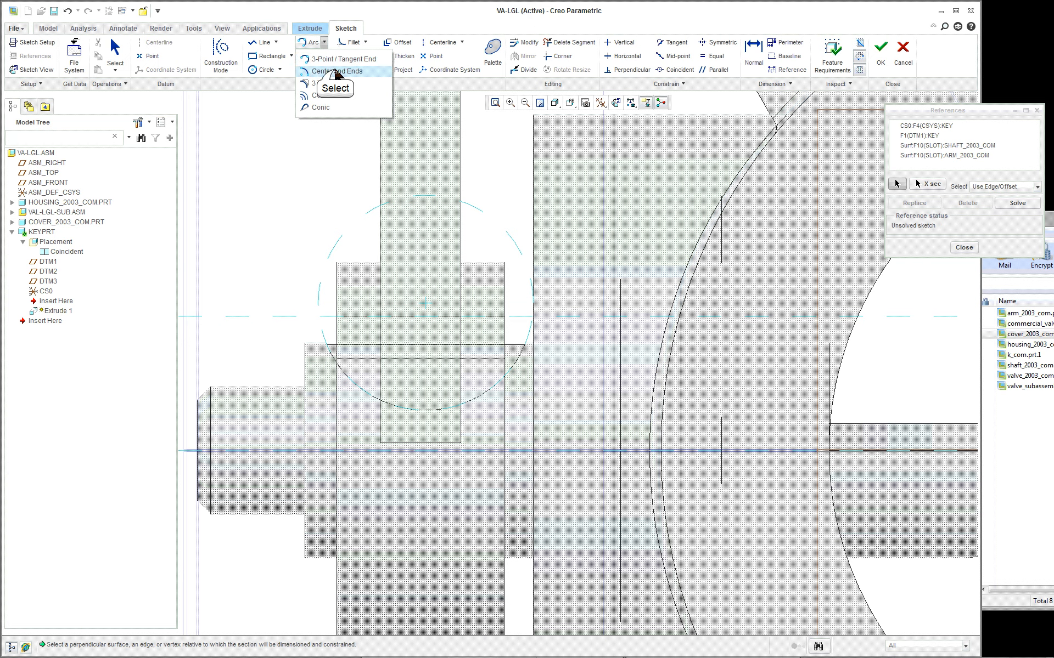
click(340, 59)
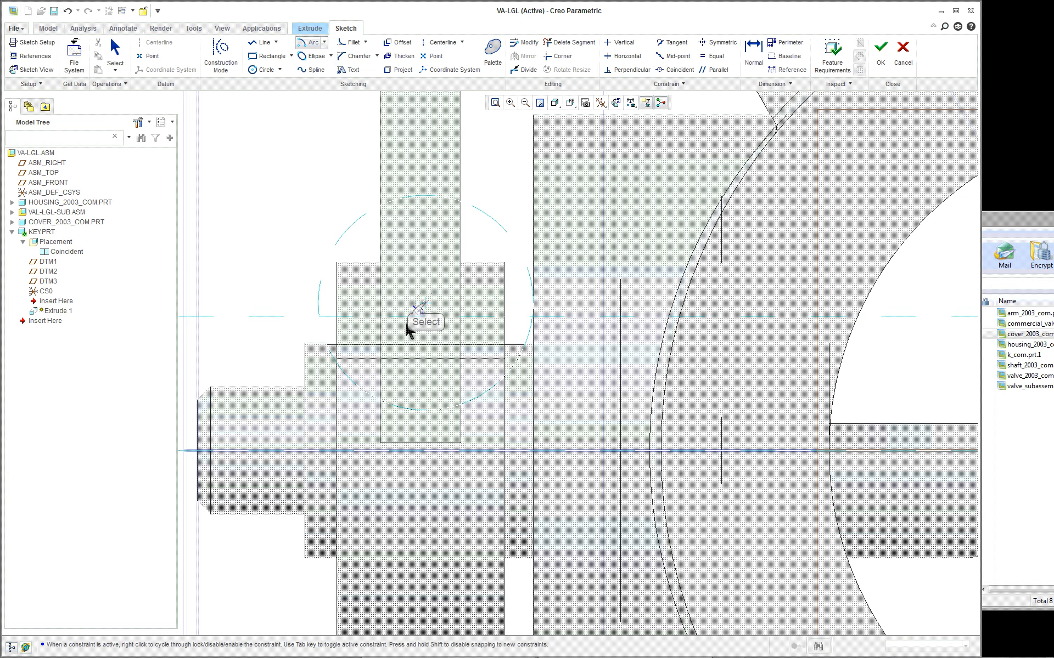
scroll(341, 371, down, 3)
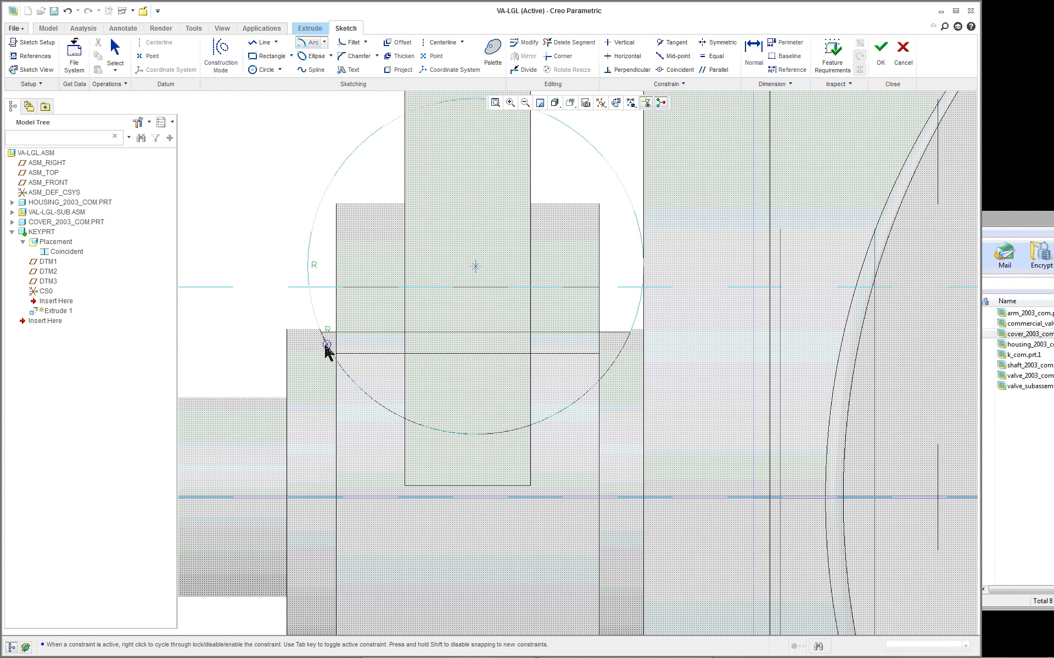
click(326, 344)
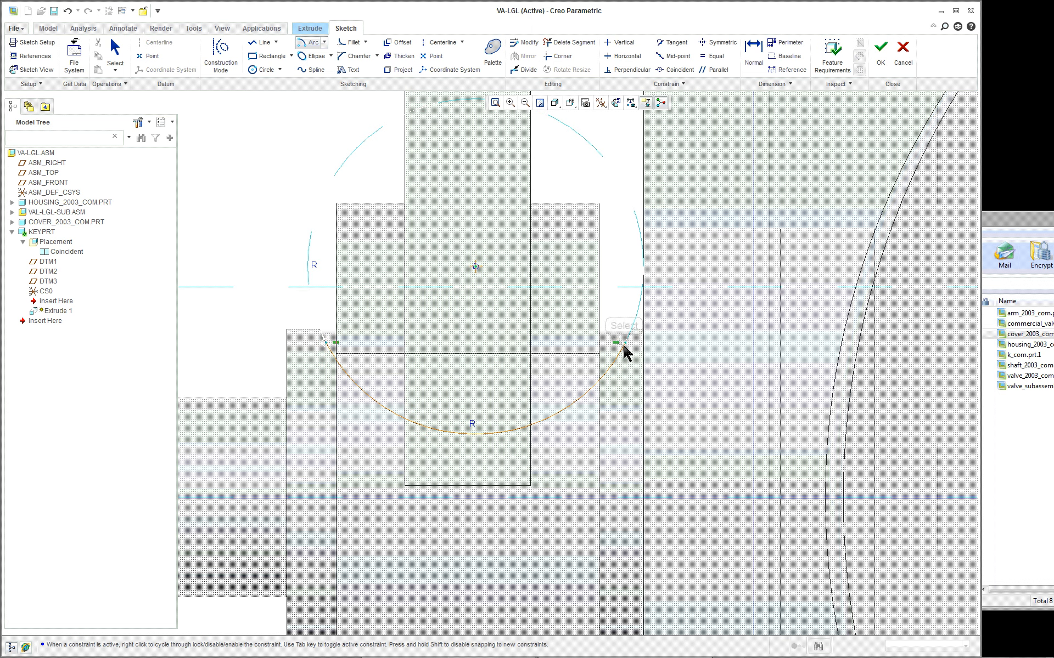
click(624, 346)
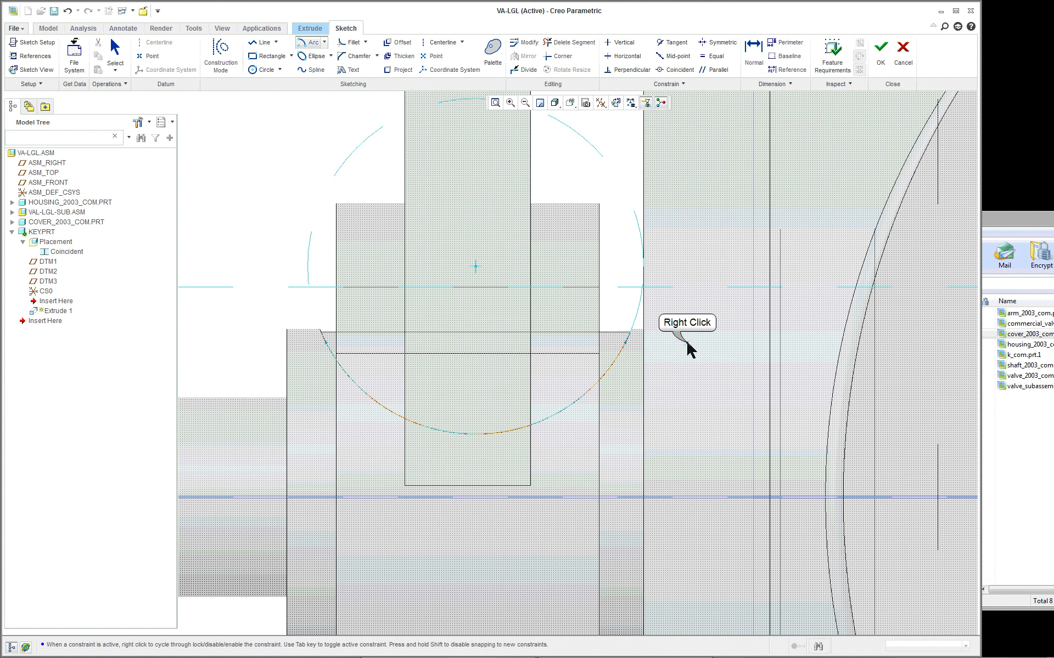
- Close the arc with a Line Chain: vertical lines up from both endpoints joined by a horizontal line on the arm slot reference
right_click(690, 348)
click(707, 349)
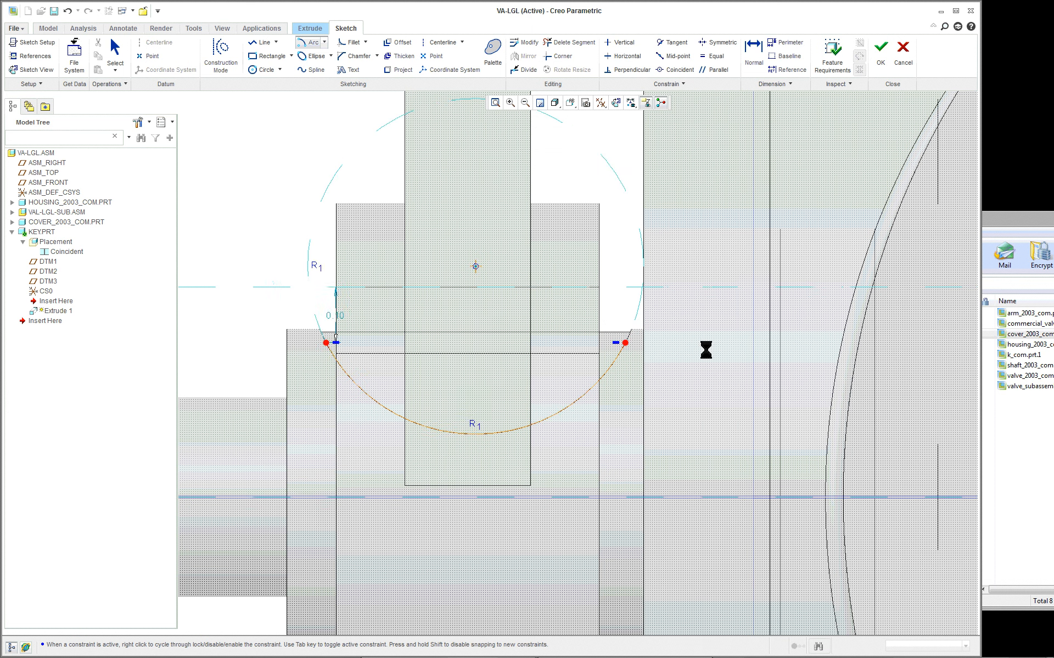
click(624, 342)
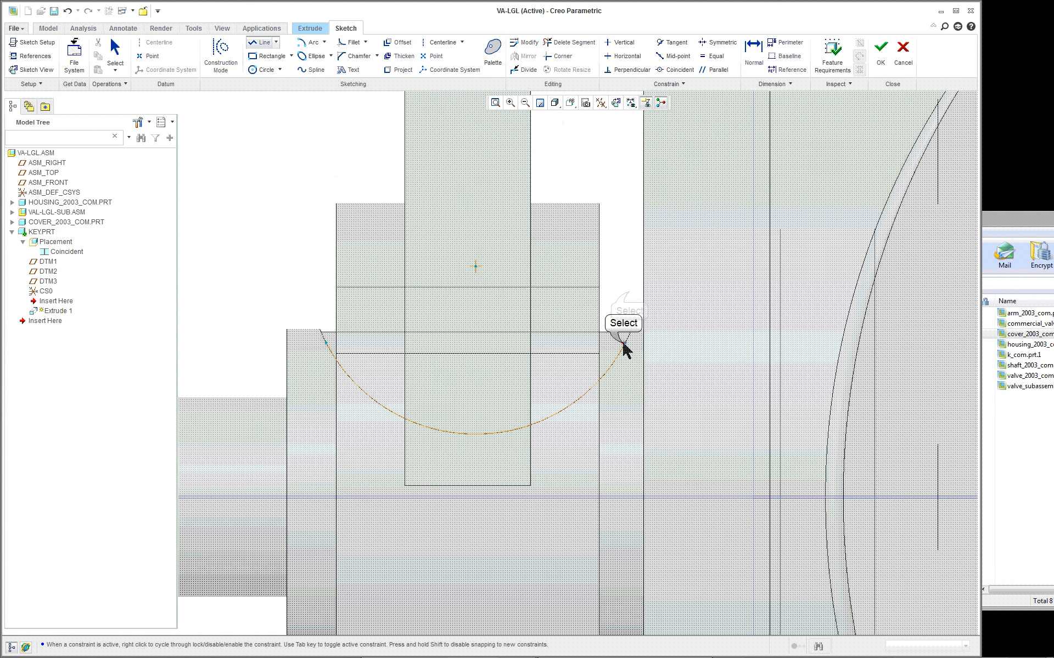
click(629, 295)
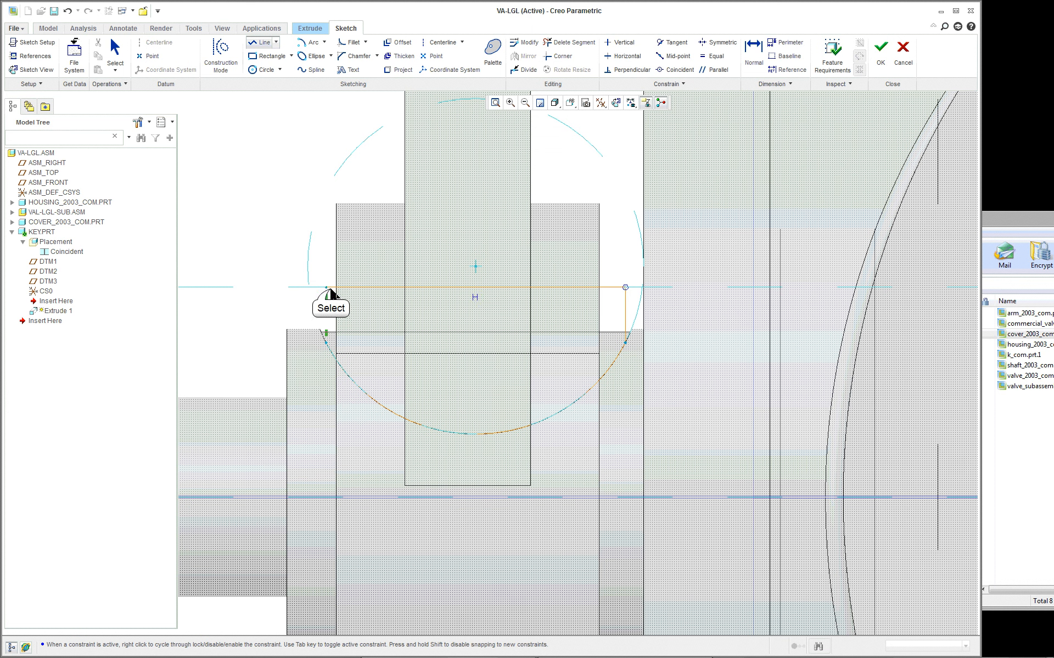
click(328, 289)
click(326, 344)
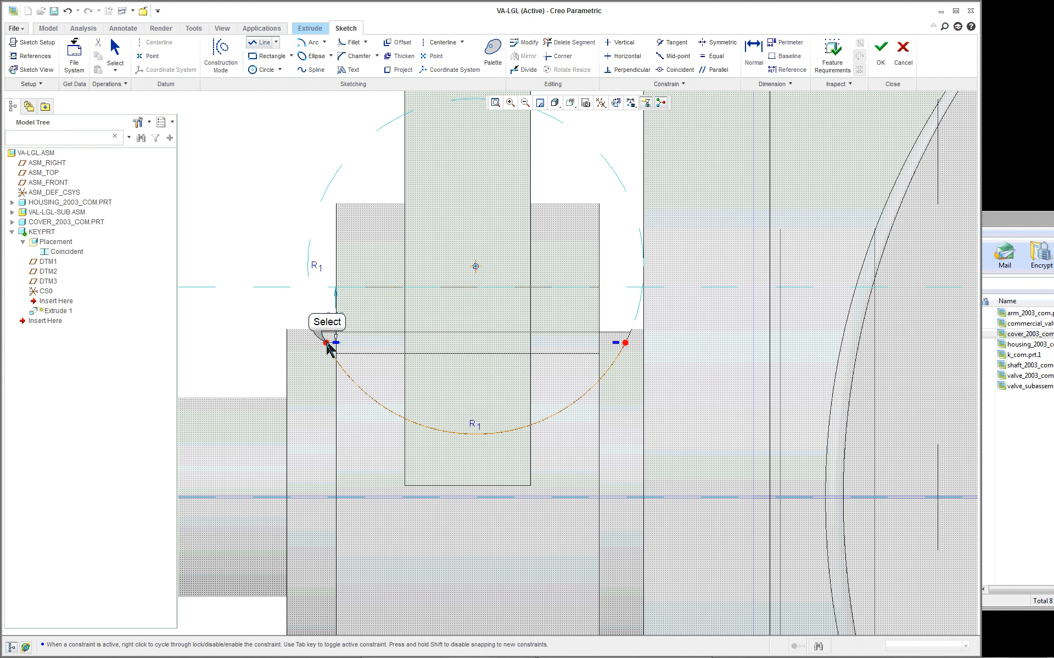
middle_click(233, 337)
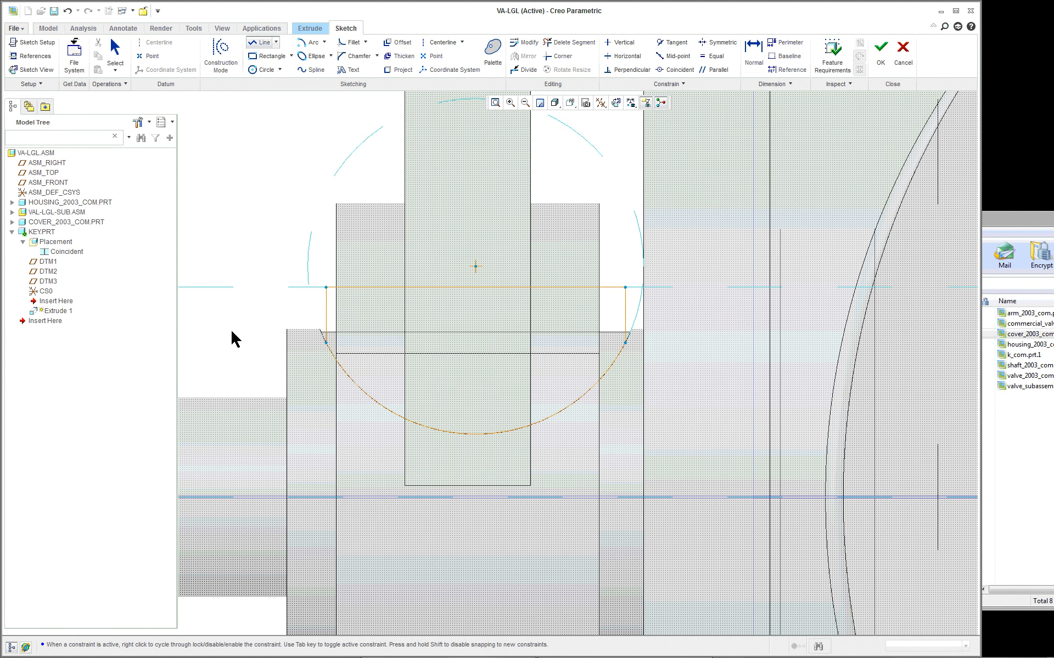
middle_click(233, 332)
- Add a vertical construction centerline through the arc's centre, and clear the selection
right_click(199, 202)
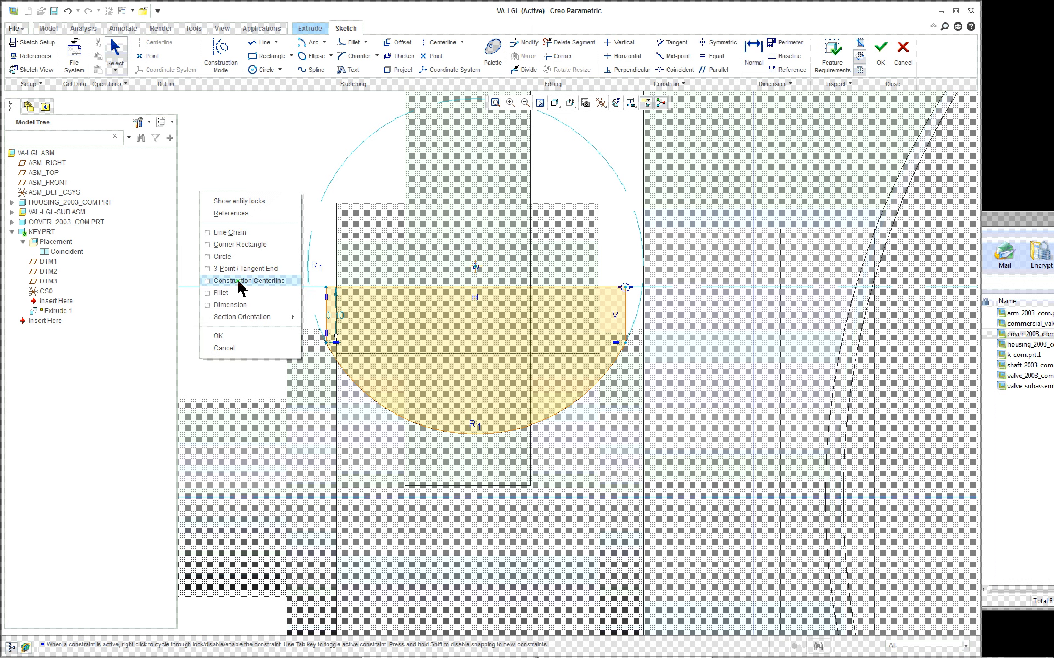
click(240, 281)
click(475, 267)
click(477, 312)
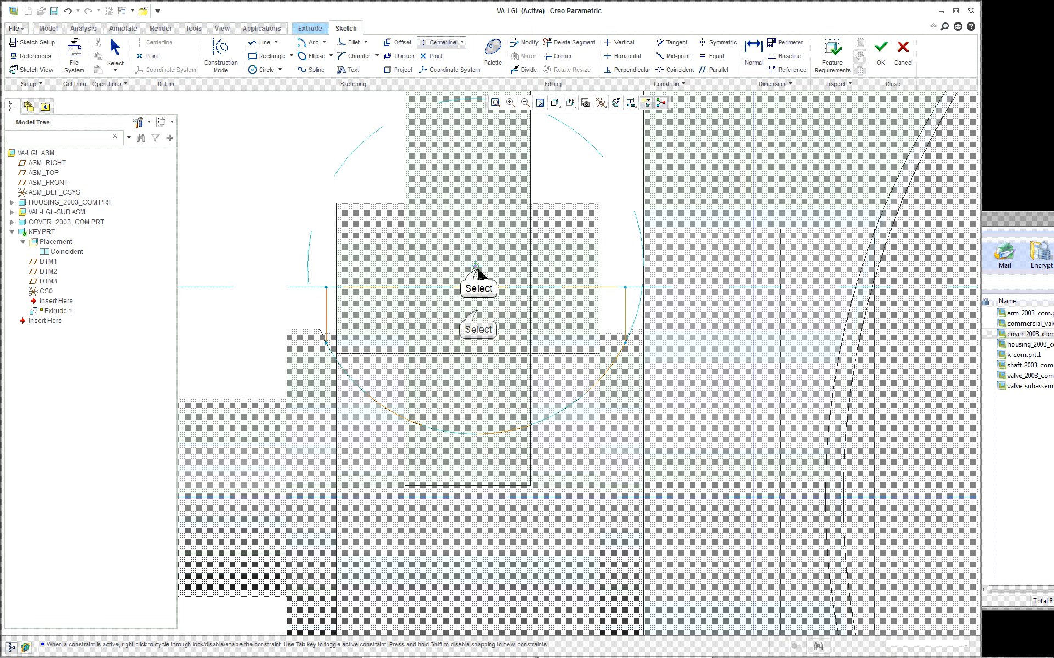
middle_click(258, 225)
scroll(257, 225, up, 1)
scroll(352, 205, down, 1)
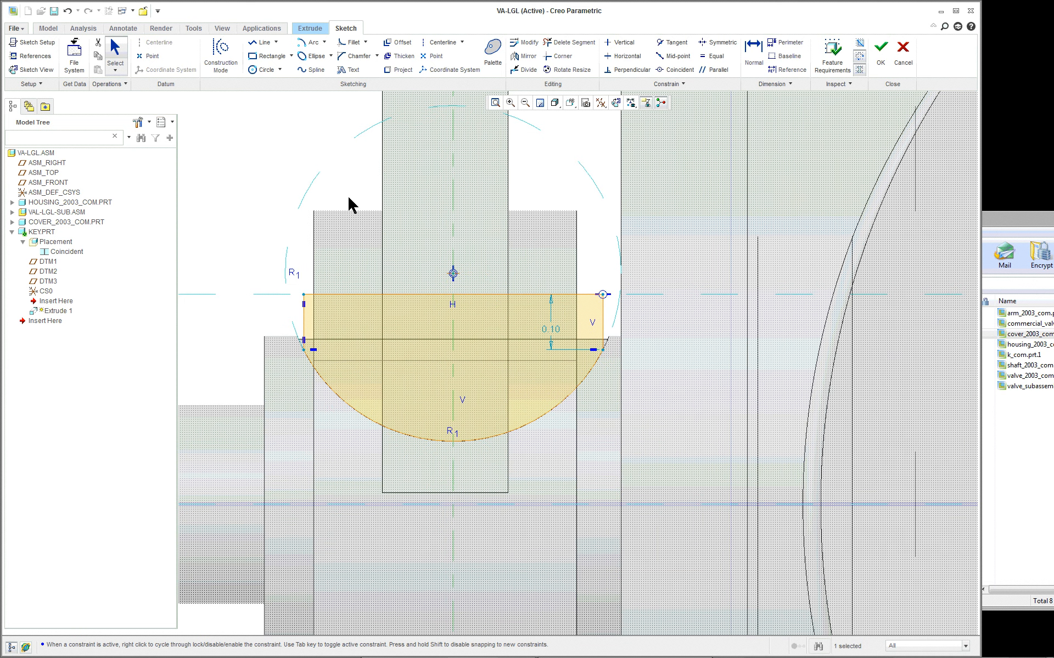
scroll(351, 206, up, 1)
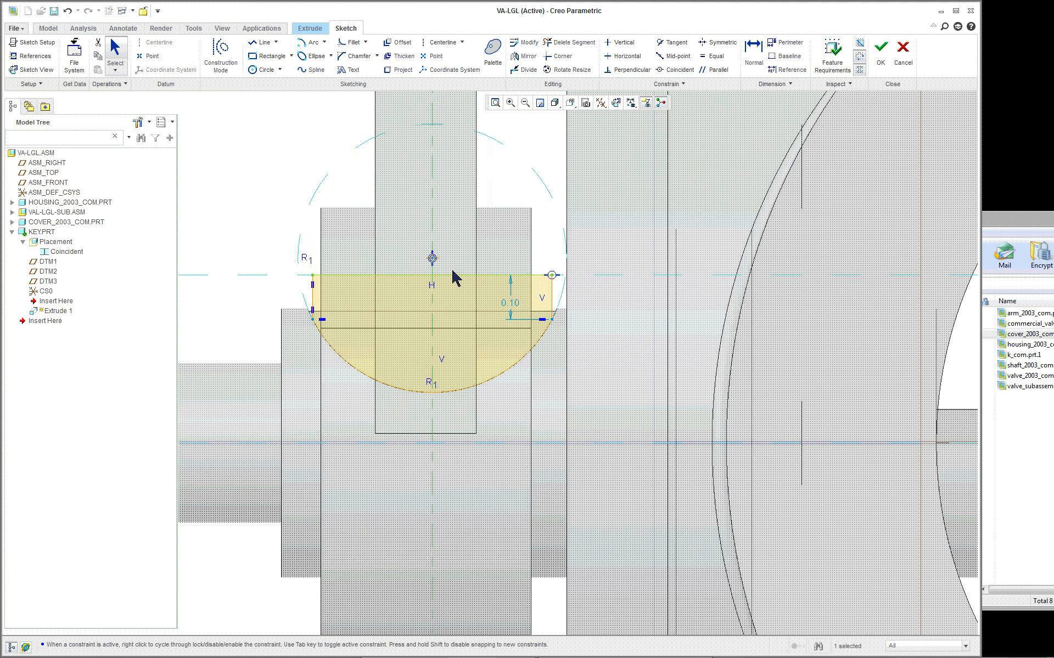
scroll(301, 249, down, 1)
right_click(302, 248)
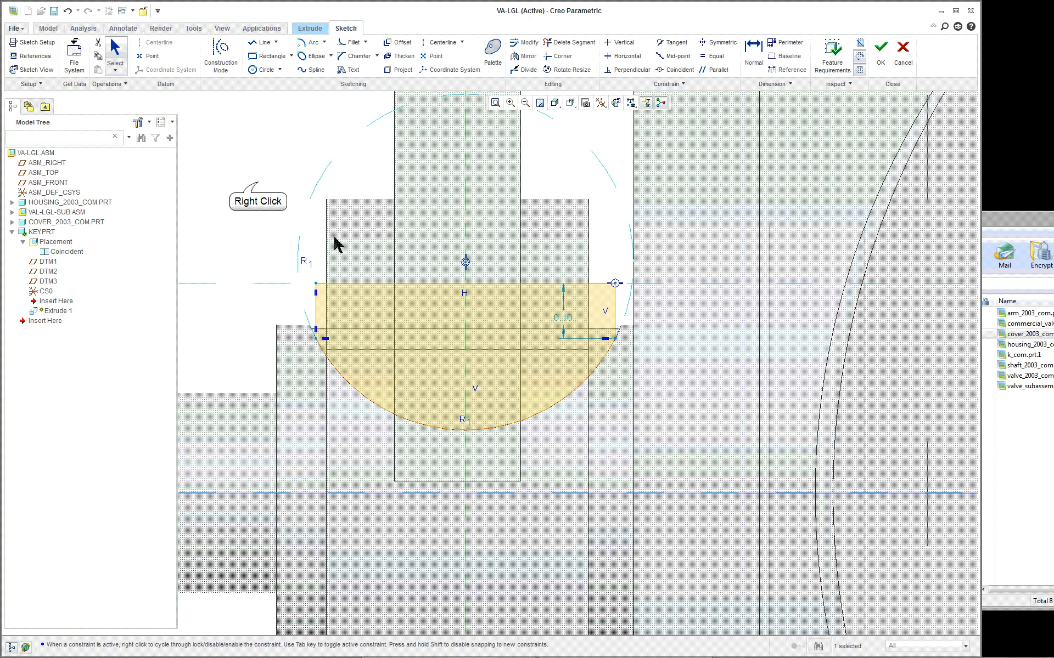
click(231, 223)
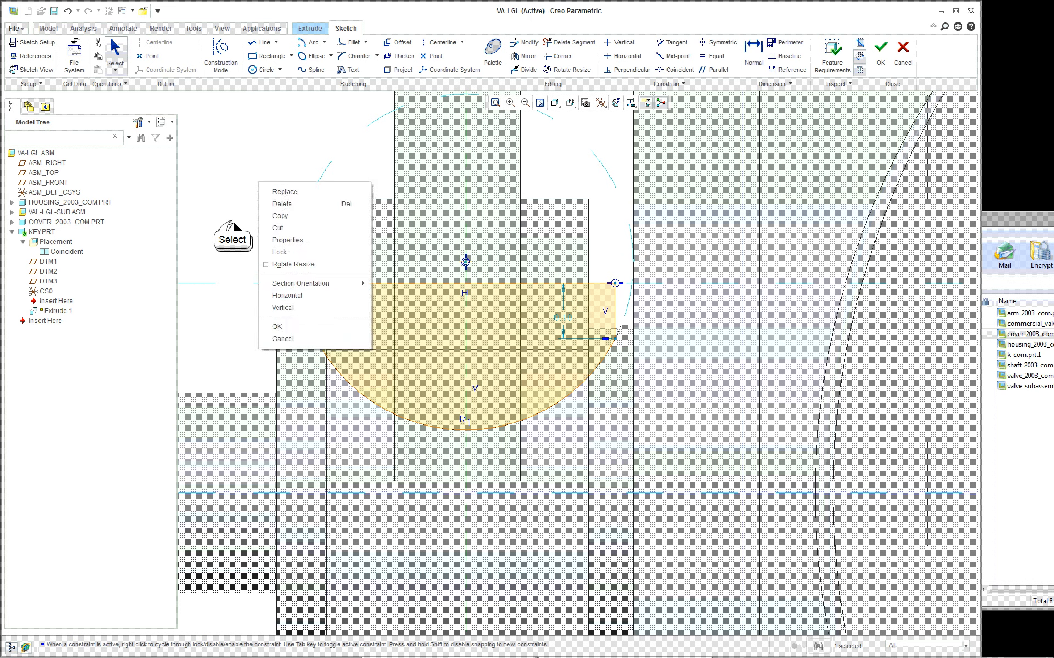
scroll(231, 220, up, 1)
- Dimension the key profile's width between its two vertical lines, placing the dimension above the profile and accepting its value
right_click(231, 221)
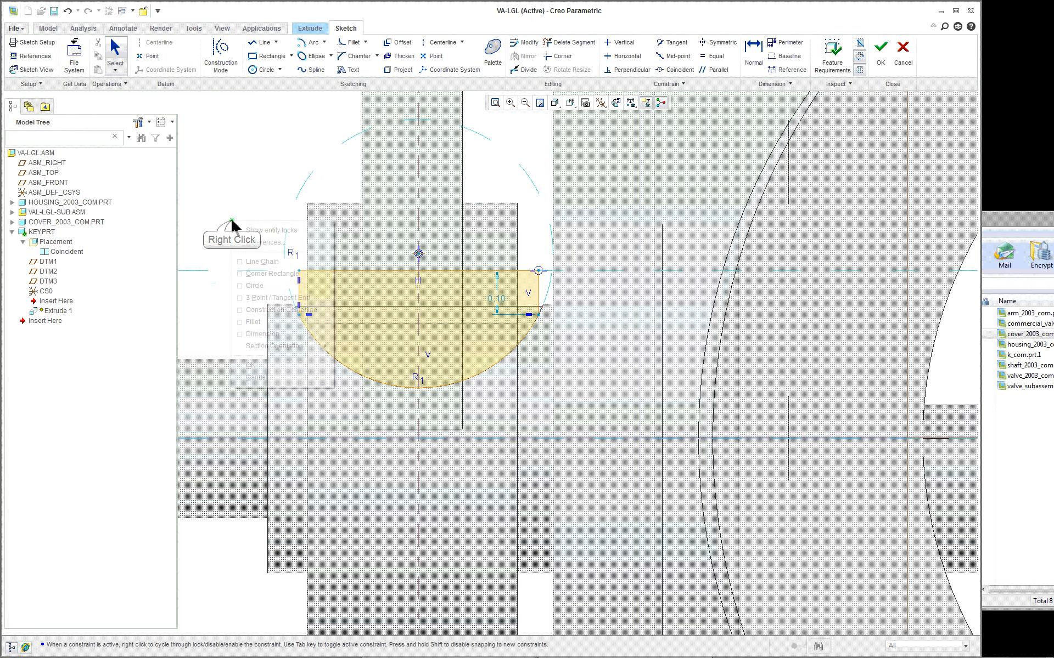
click(261, 333)
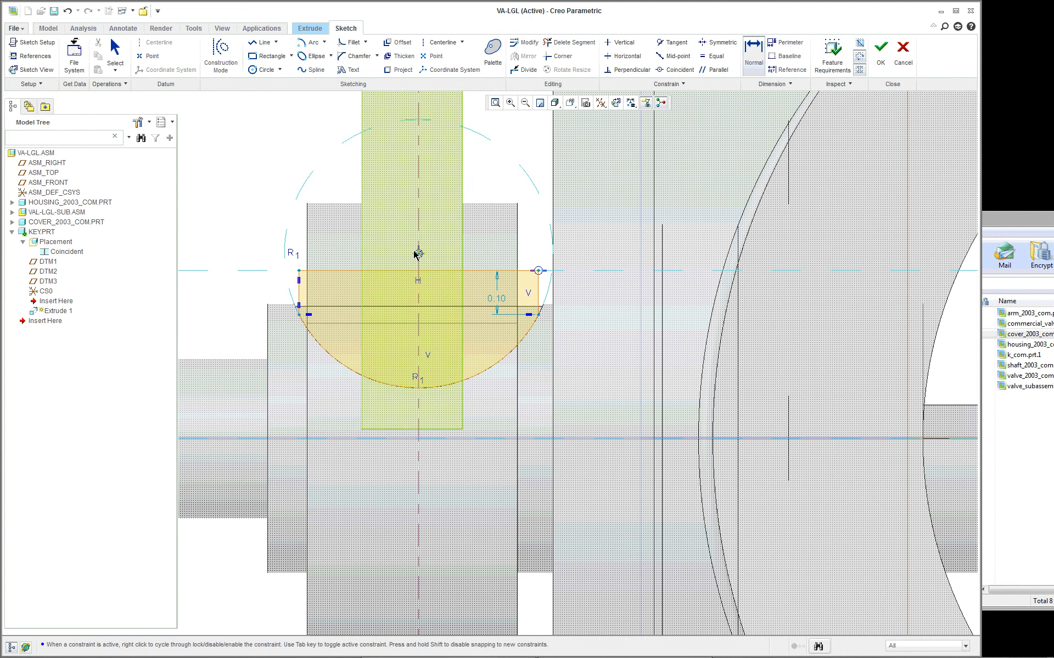
scroll(472, 247, down, 1)
click(256, 302)
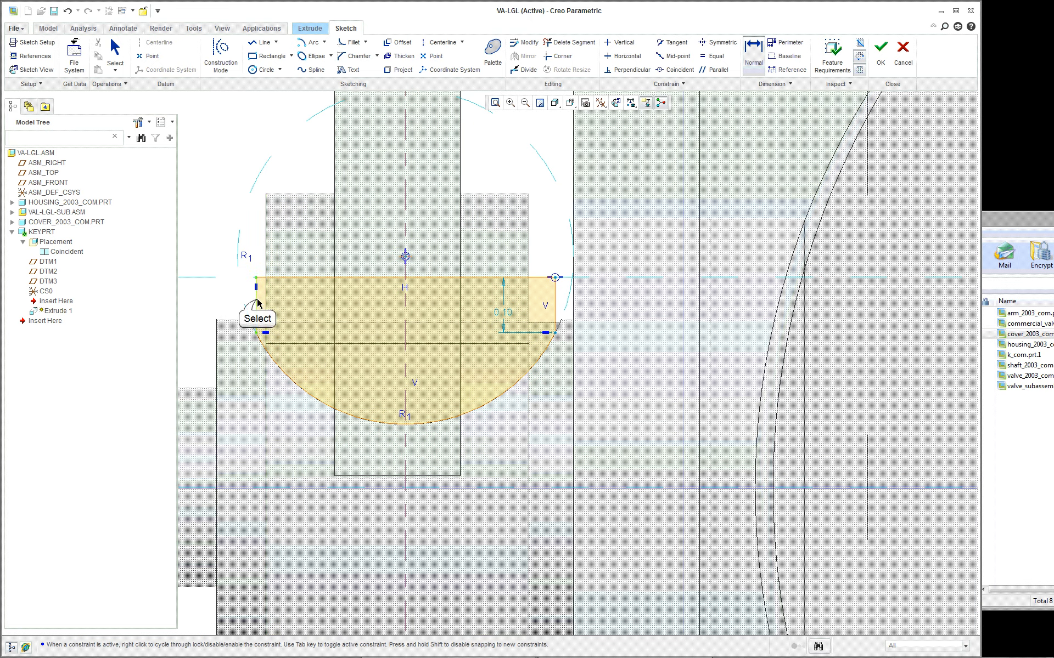
click(548, 297)
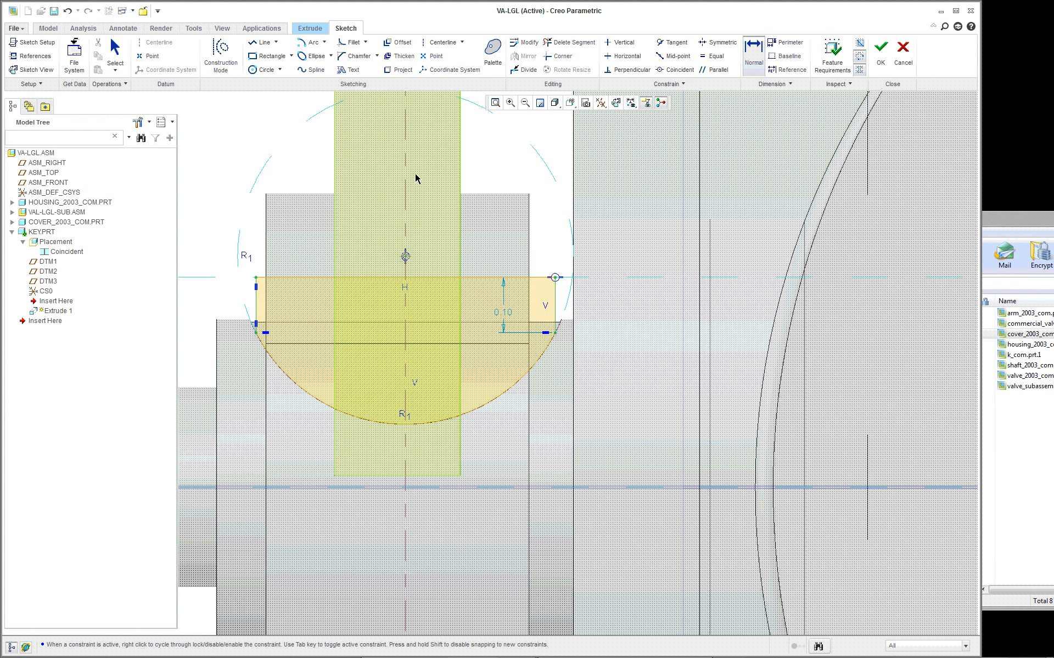
middle_click(414, 225)
click(219, 163)
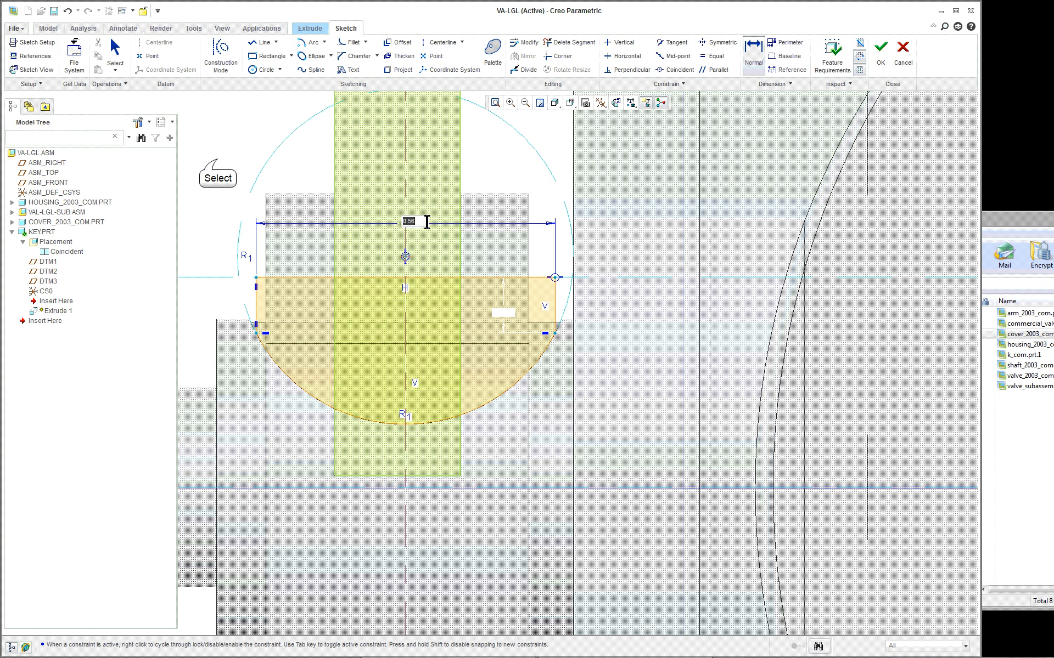
double_click(412, 223)
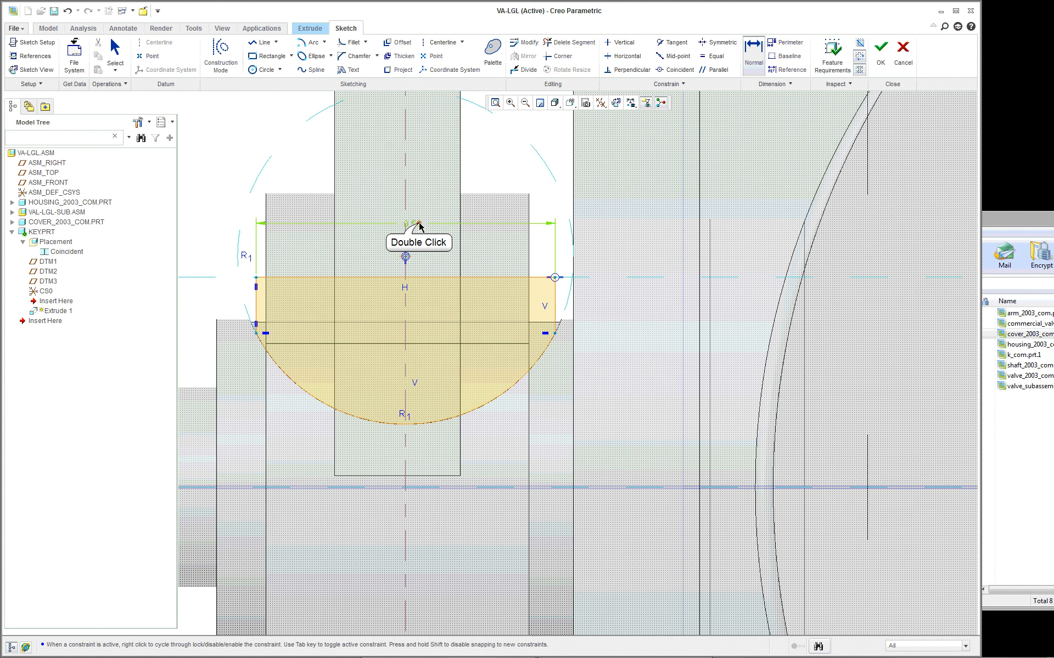
click(464, 231)
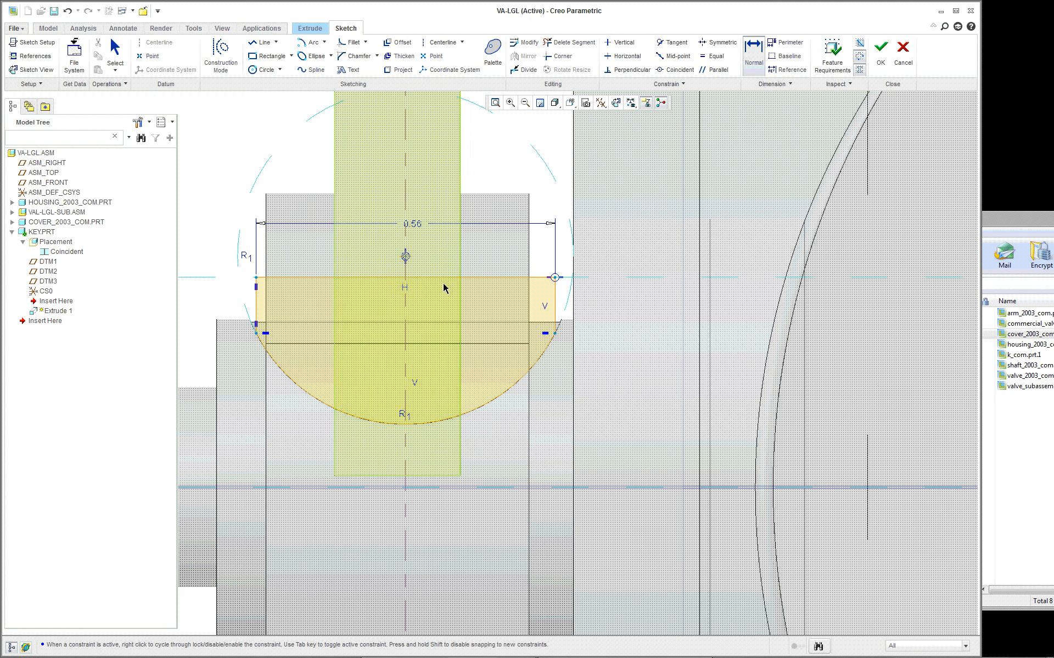
- Return the view to the standard 3D orientation and finish the key's sketch
scroll(442, 286, up, 3)
scroll(652, 342, up, 3)
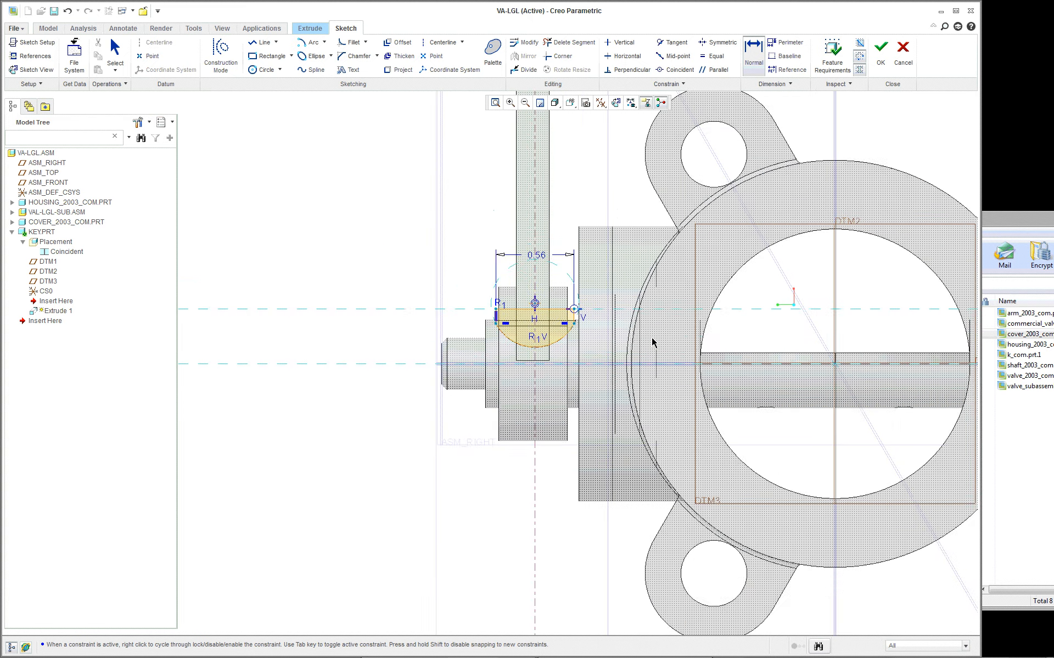
scroll(652, 342, down, 3)
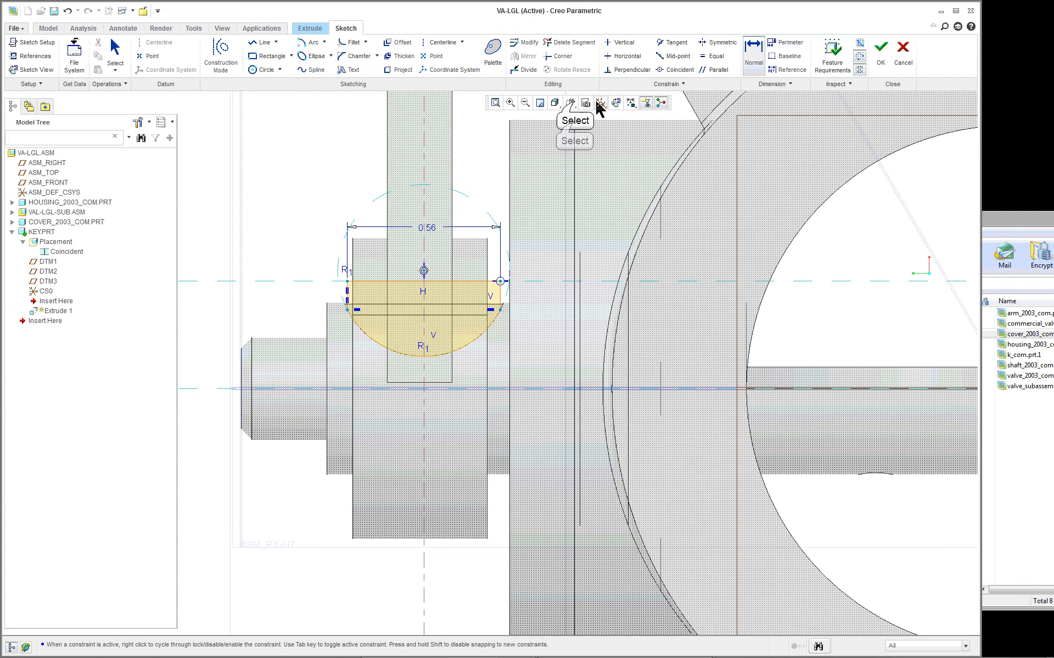
click(571, 103)
click(584, 134)
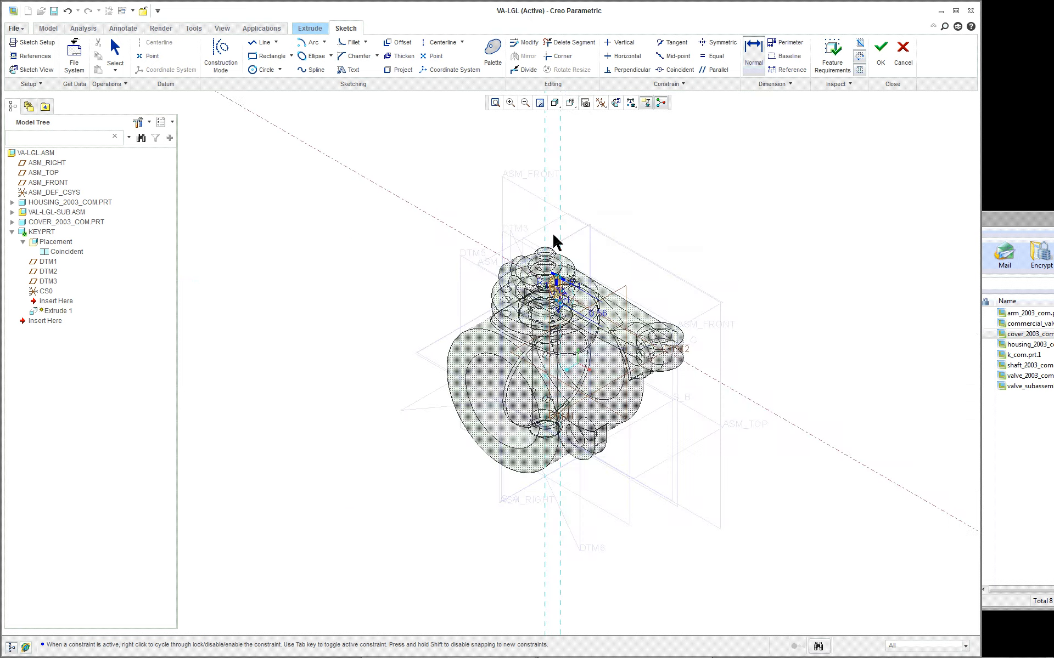
scroll(554, 241, down, 5)
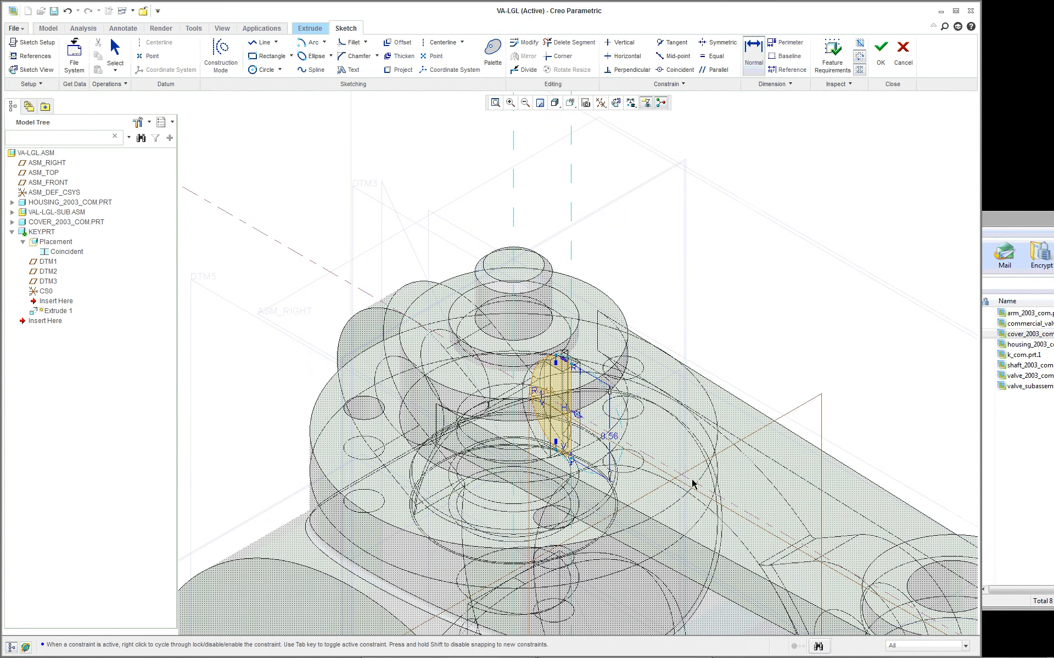
scroll(692, 484, down, 2)
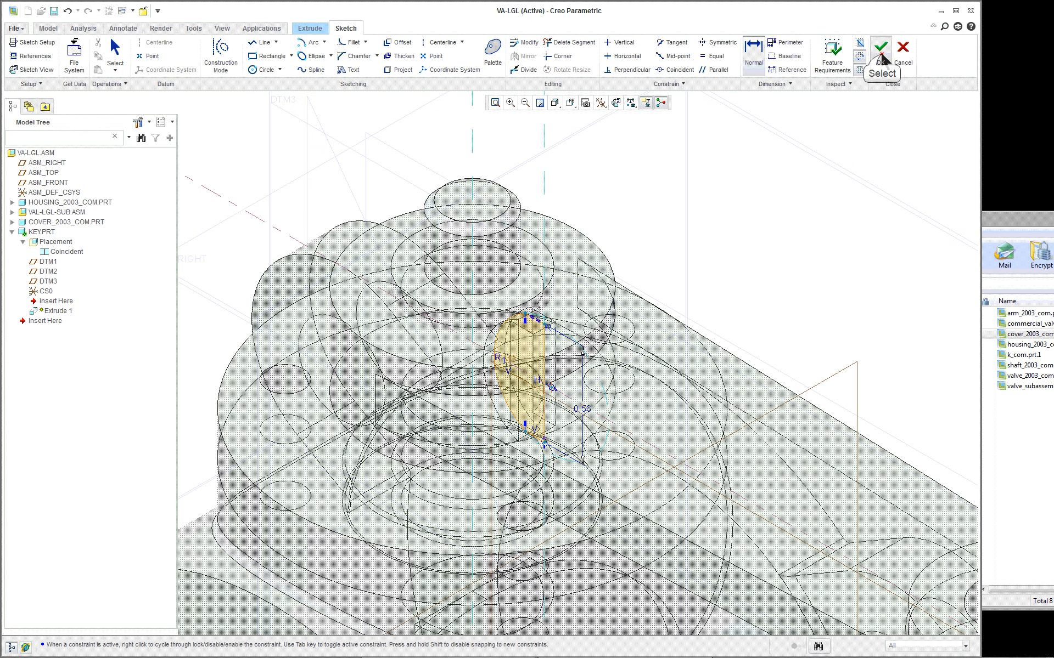
click(880, 52)
- Set the extrude depth to To Selected, using the flat side face of the SHAFT_2003_COM slot as the limit
scroll(562, 251, down, 6)
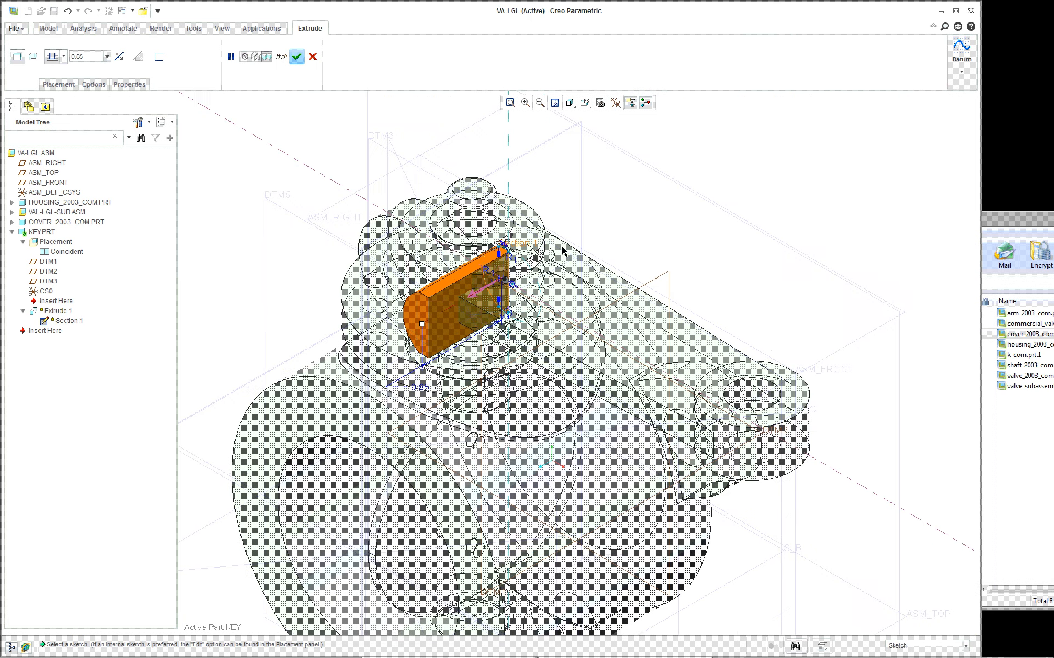
scroll(562, 251, down, 2)
right_click(396, 377)
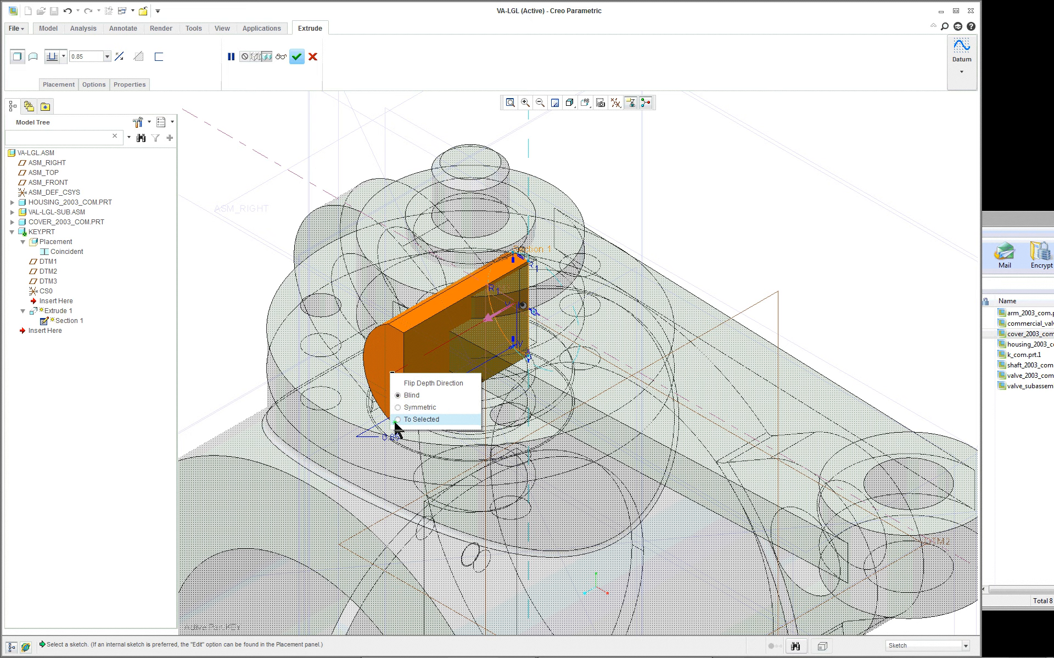
click(397, 423)
scroll(450, 341, down, 3)
scroll(451, 340, up, 3)
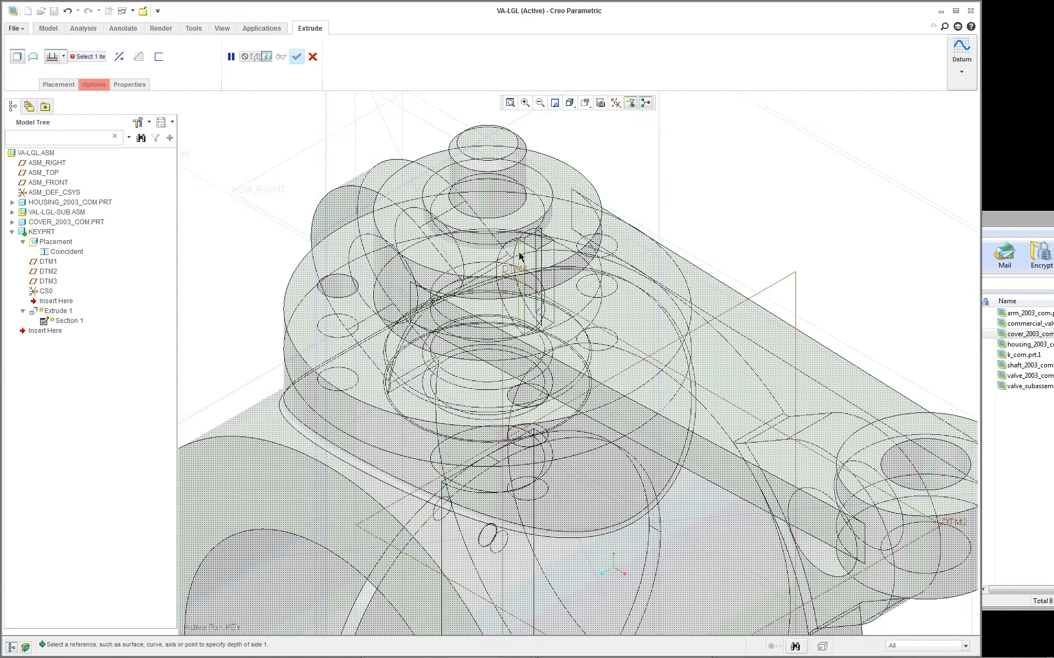
scroll(514, 263, down, 6)
scroll(514, 262, up, 1)
right_click(480, 235)
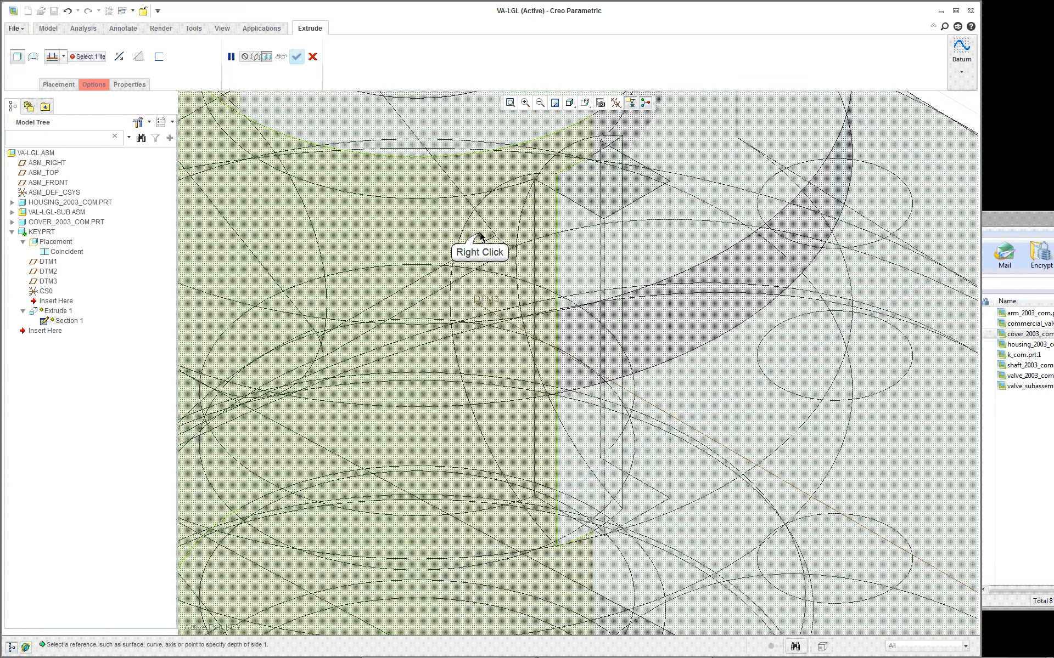
right_click(480, 236)
right_click(480, 236)
click(480, 236)
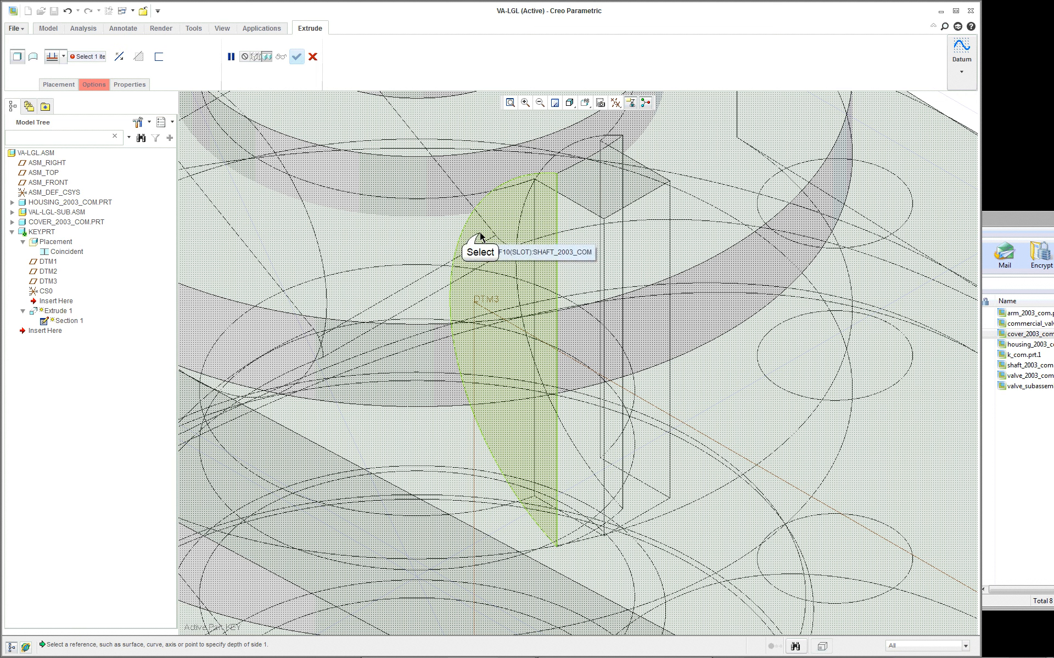
- Set the Side 2 depth to To Selected, up to the opposite side face of the SHAFT_2003_COM slot, and complete the extrude
click(95, 85)
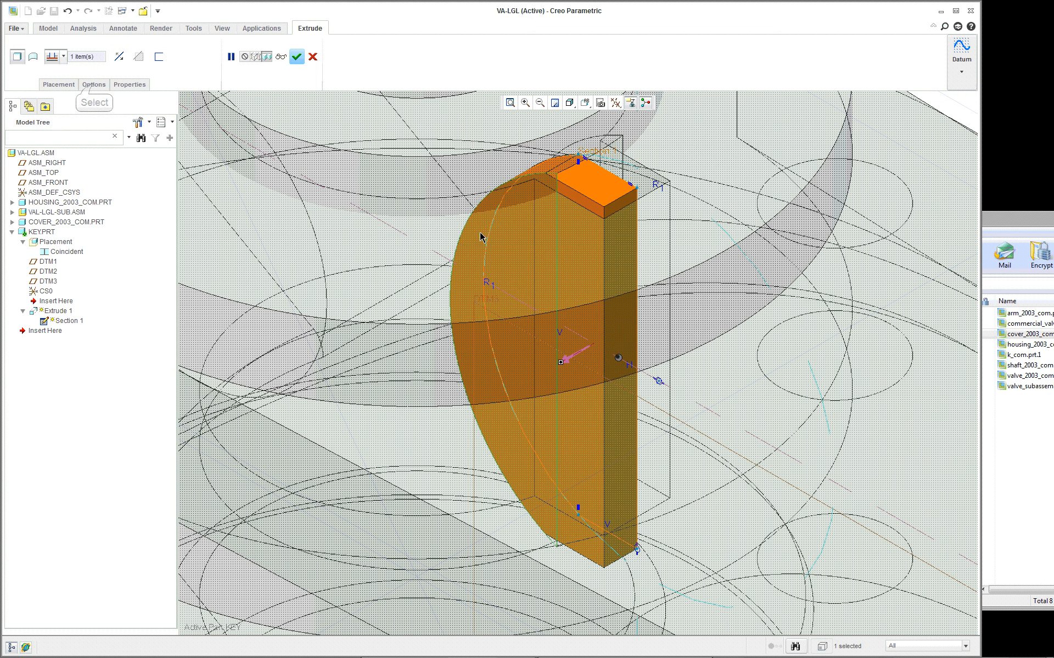
click(94, 85)
click(156, 143)
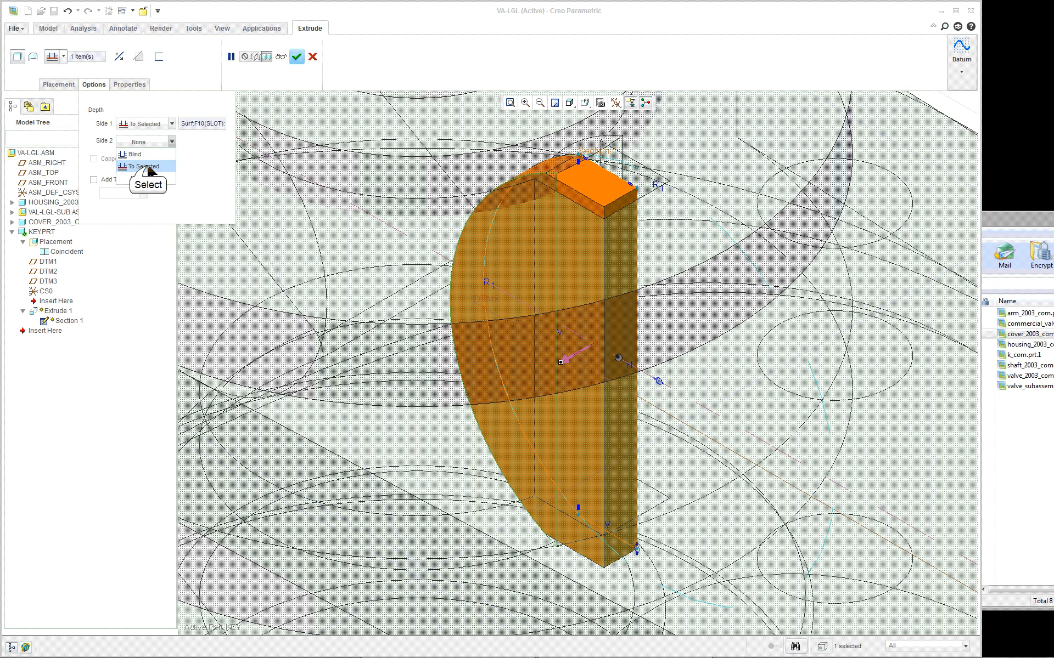
click(144, 165)
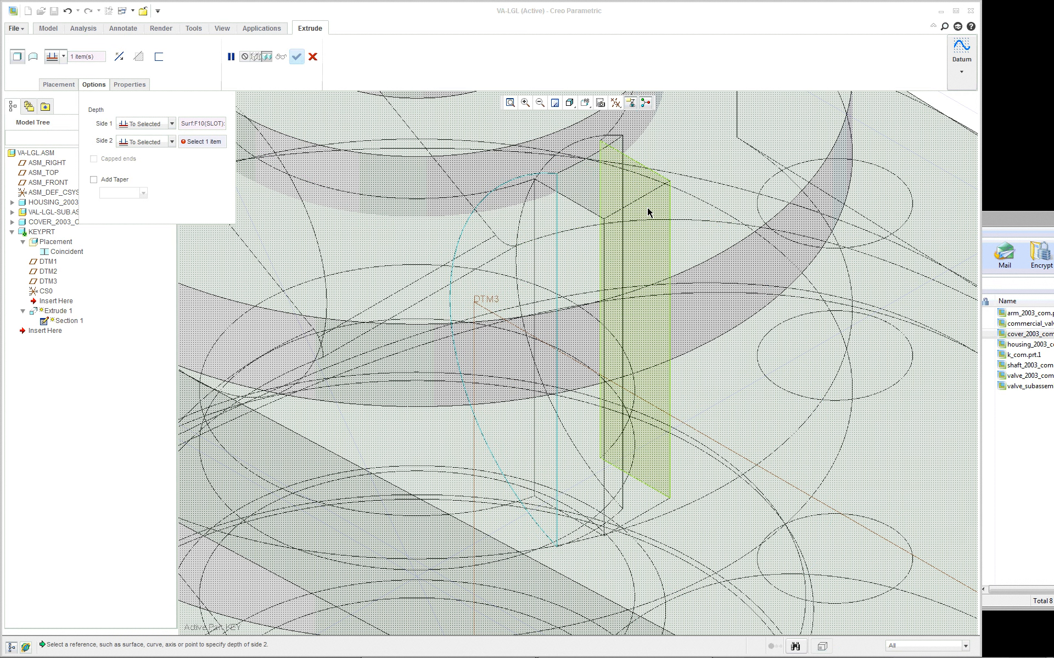
click(590, 183)
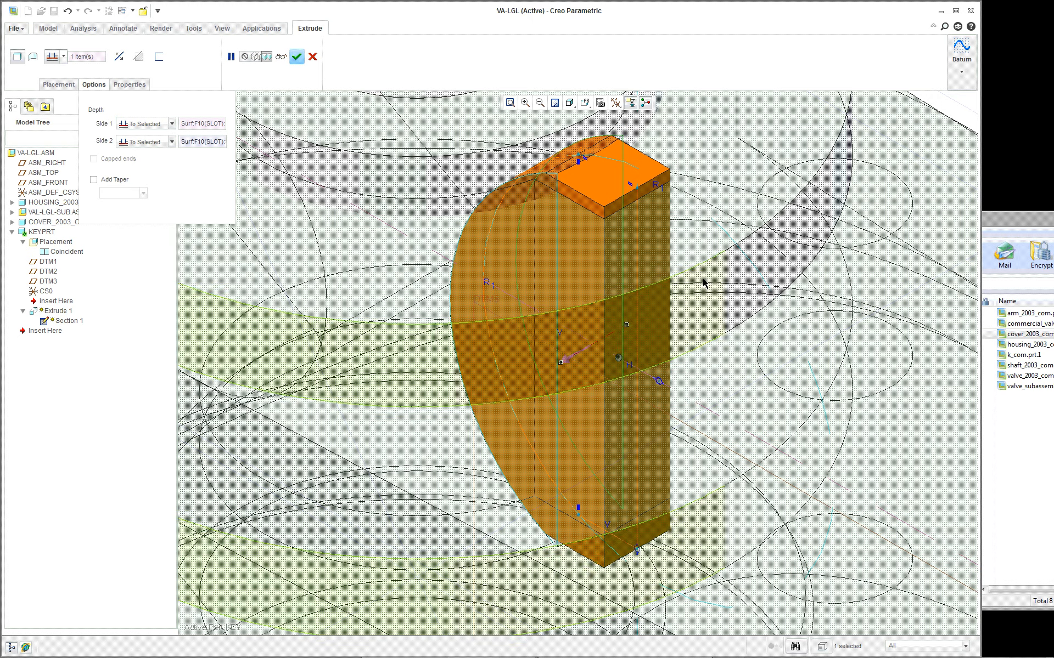
scroll(706, 314, down, 4)
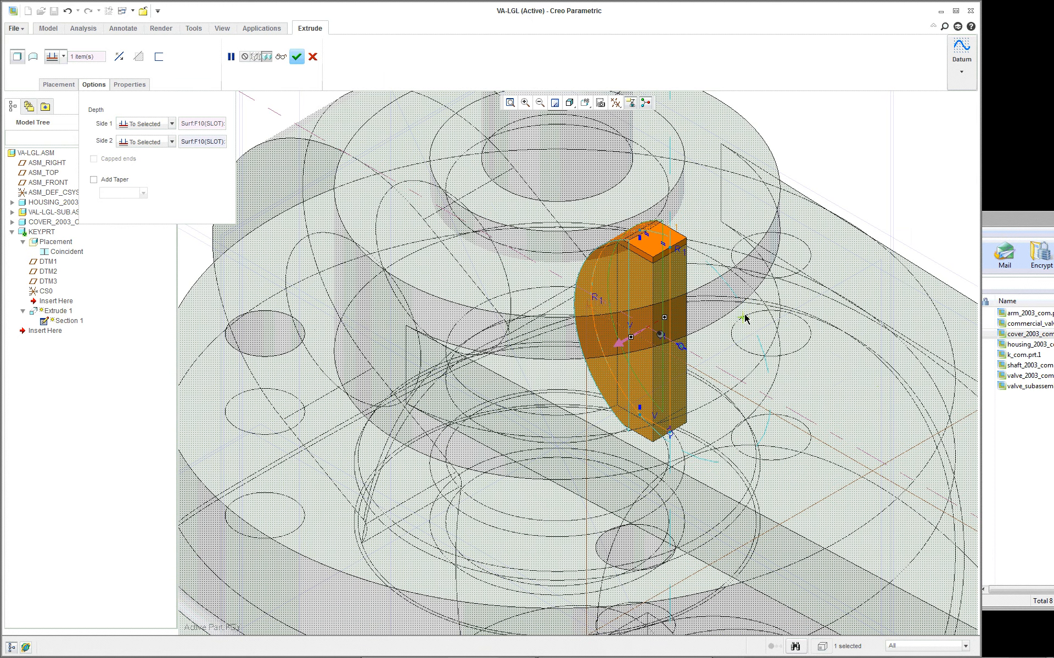
click(296, 56)
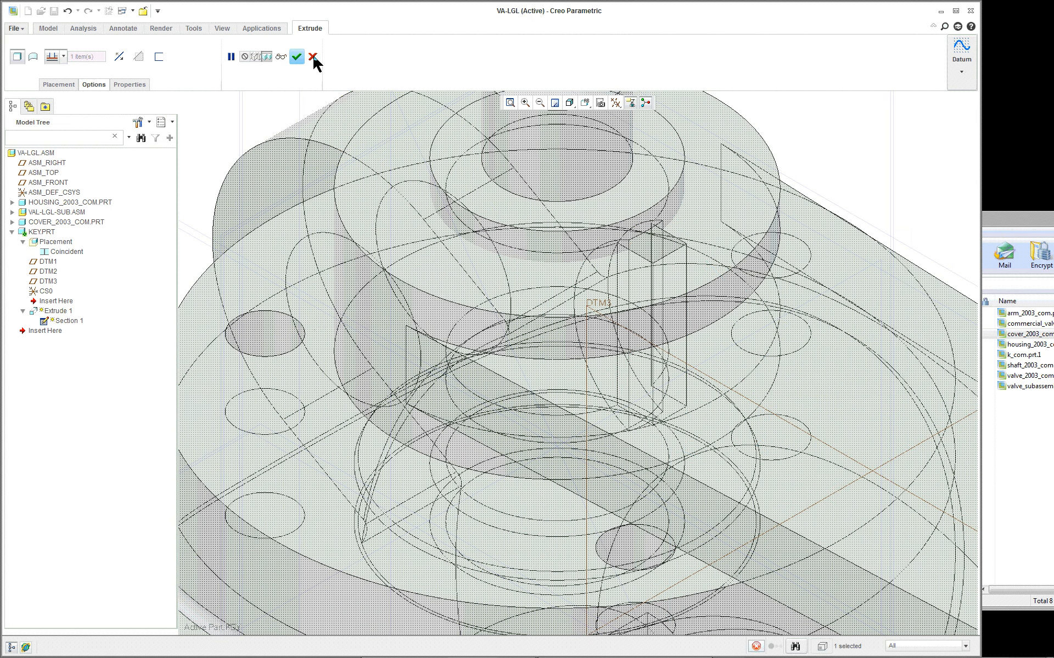
click(50, 28)
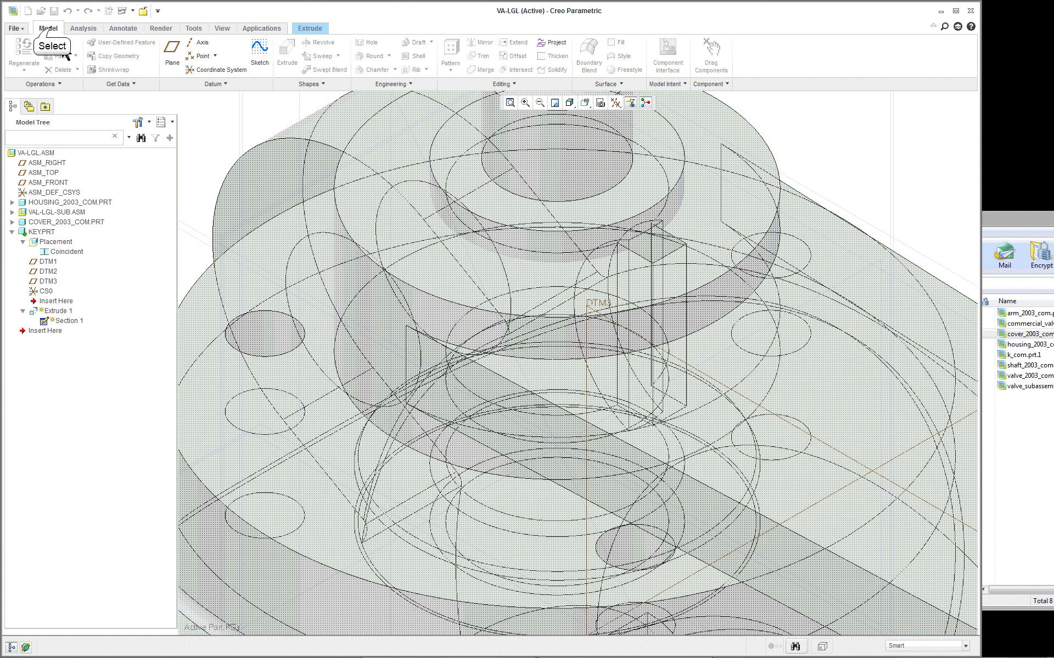
- Complete the key's extrude and reactivate the top-level VA-LGL assembly
click(310, 28)
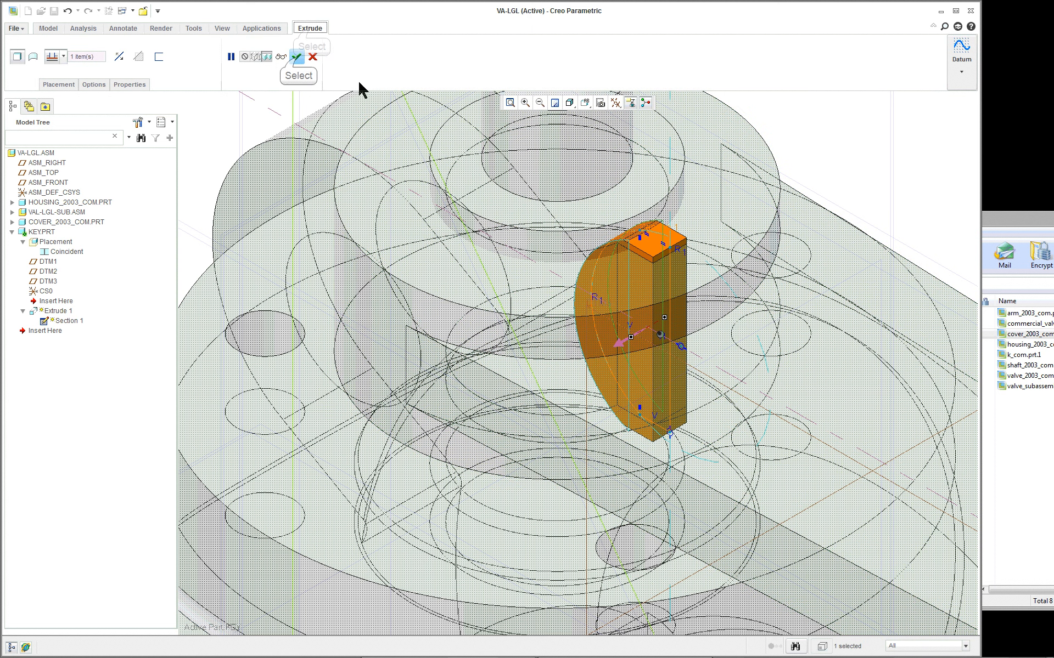
click(296, 57)
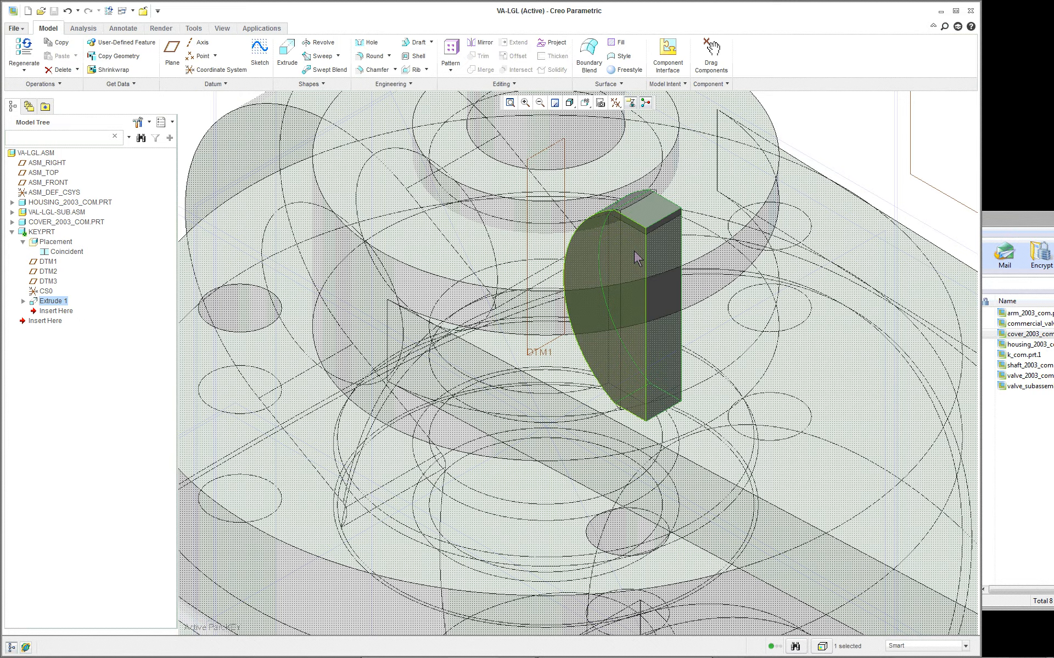
scroll(634, 252, down, 3)
right_click(39, 154)
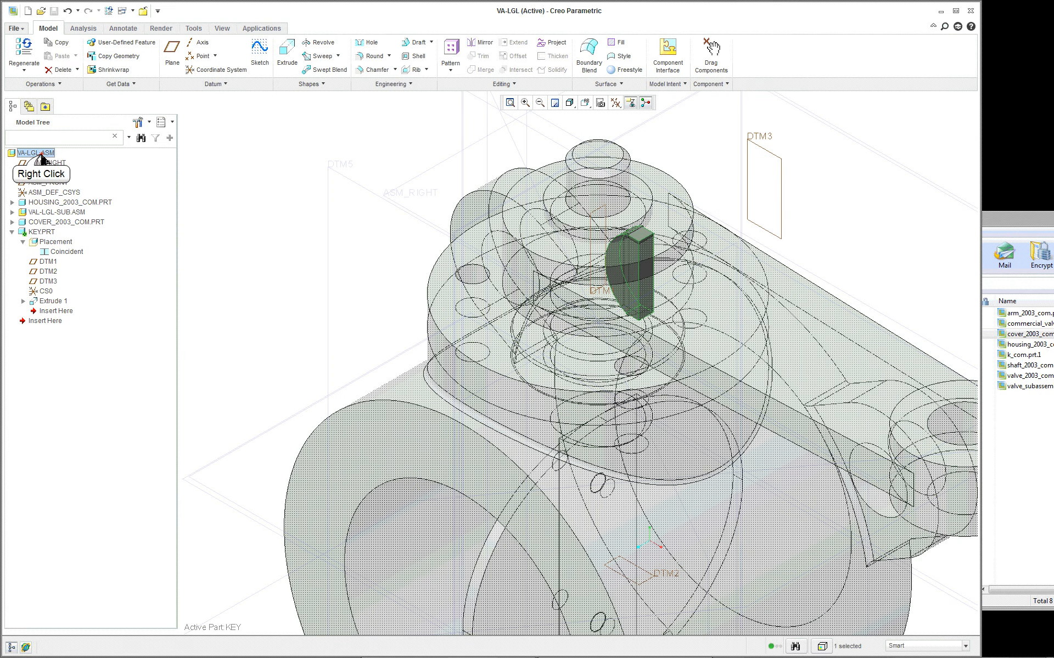
click(66, 164)
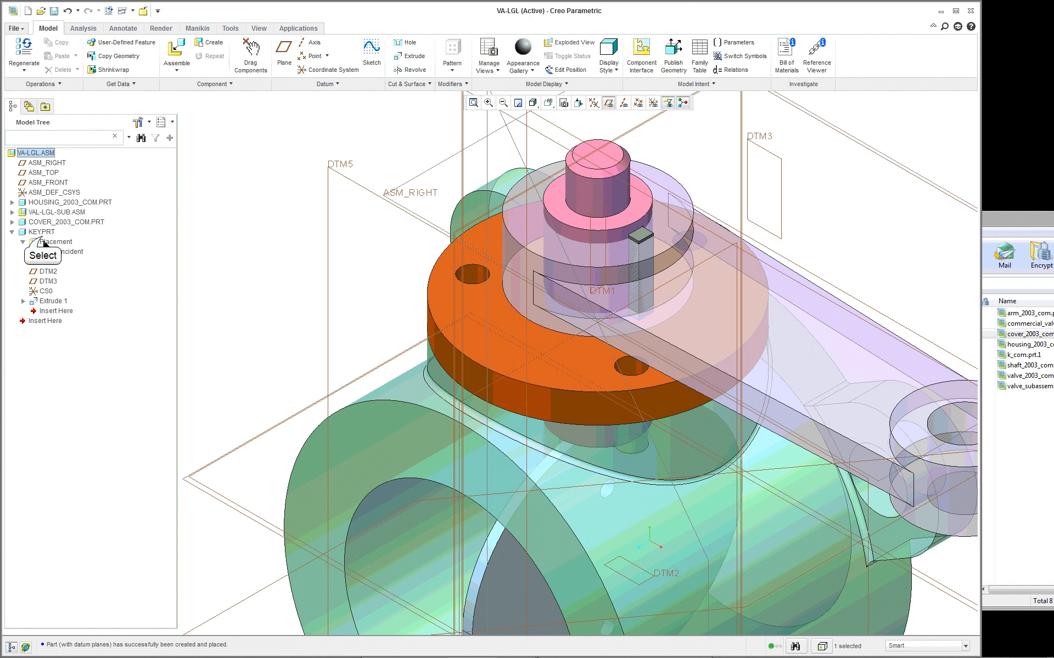
- Open KEY.PRT from the assembly in its own part window
right_click(41, 232)
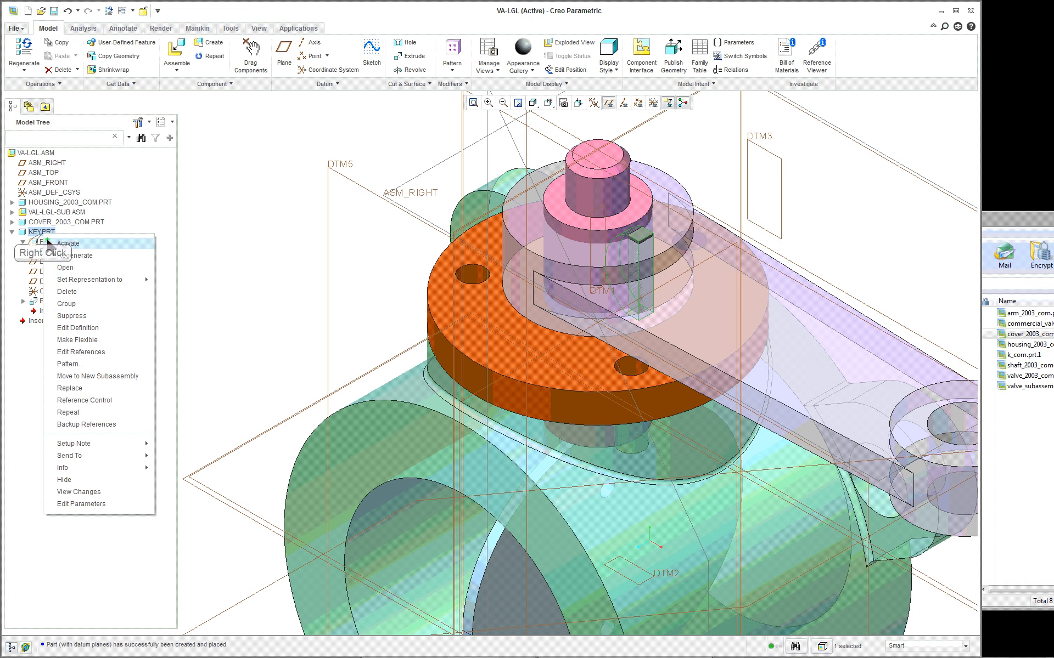
click(71, 257)
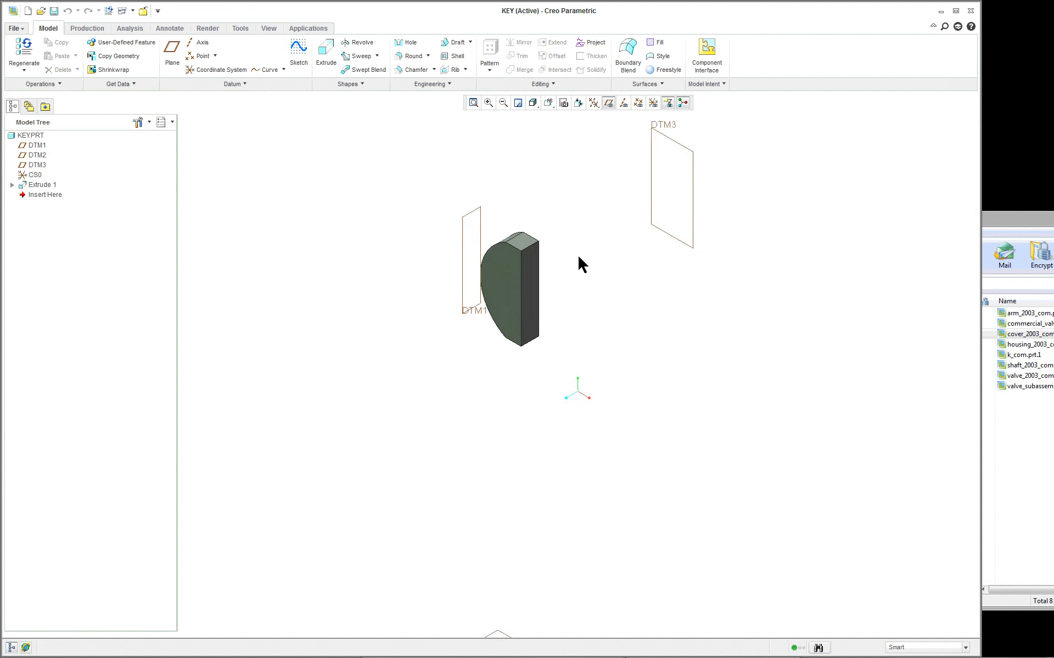
scroll(577, 255, down, 5)
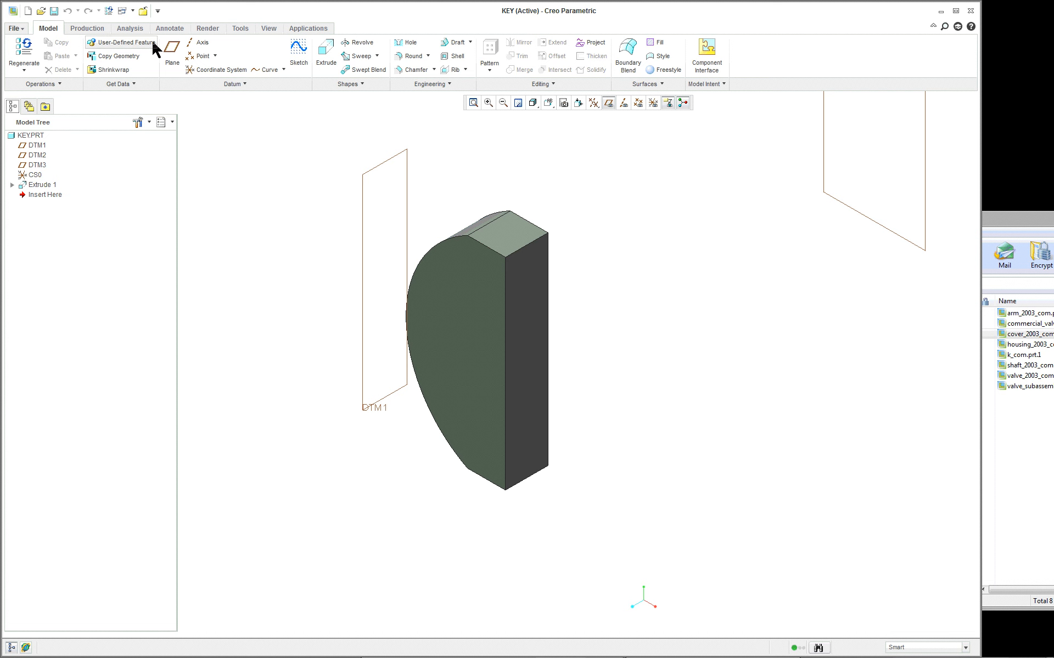
- Apply a brown metallic appearance from the std-metals library to the entire key part
click(269, 28)
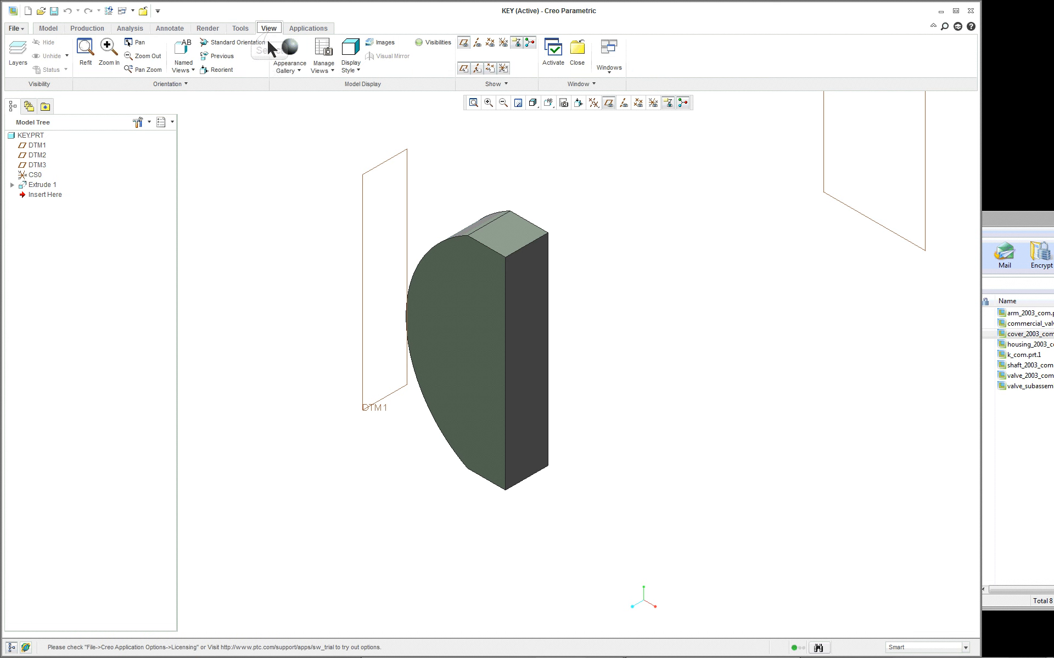
click(286, 69)
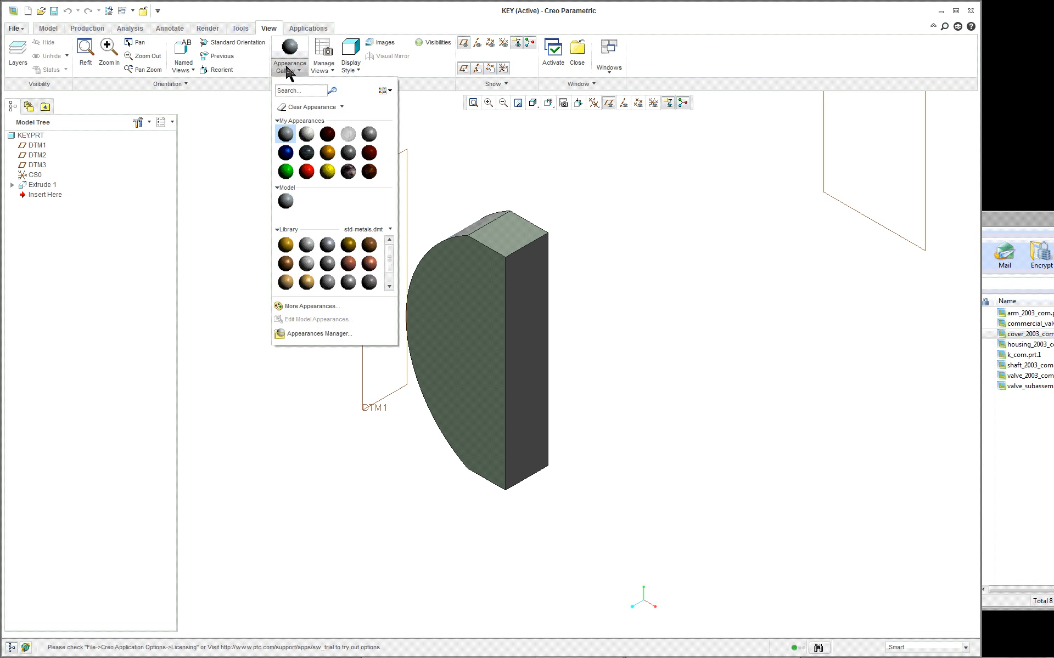
click(318, 279)
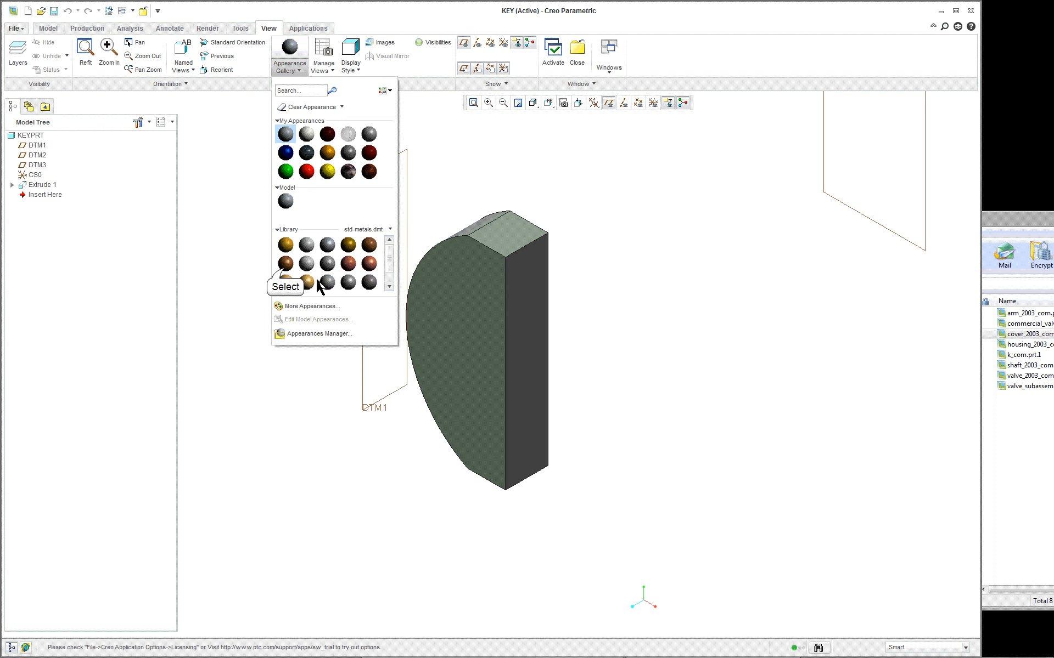
click(286, 263)
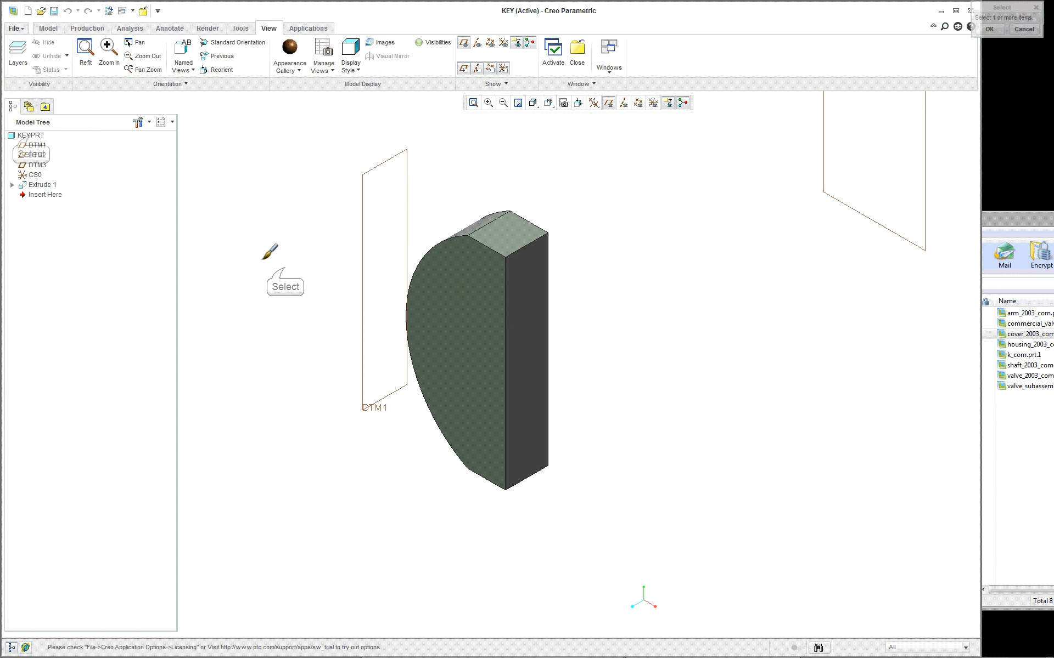
click(31, 136)
middle_click(503, 170)
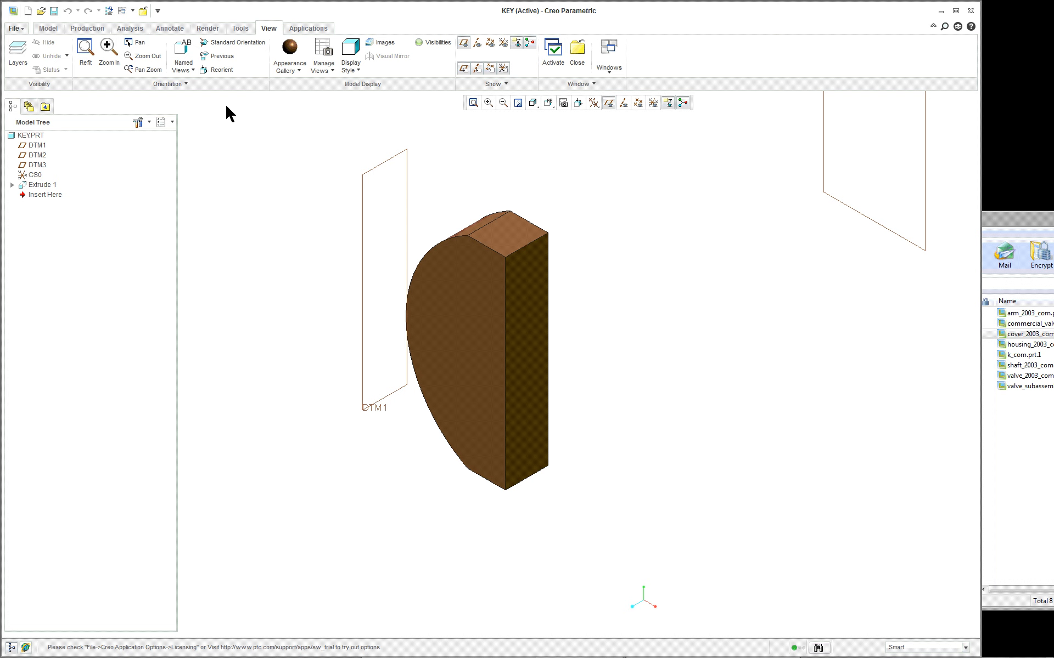
- Round all edges of the key with an Auto Round of radius 0.02 and inspect the rounded part
click(48, 28)
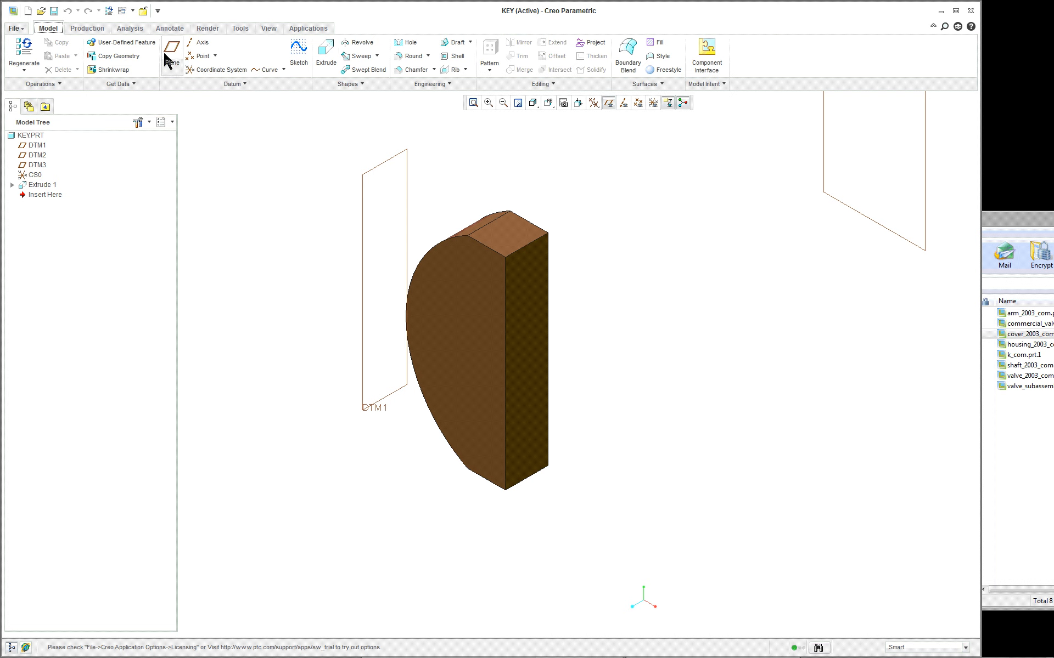
click(428, 56)
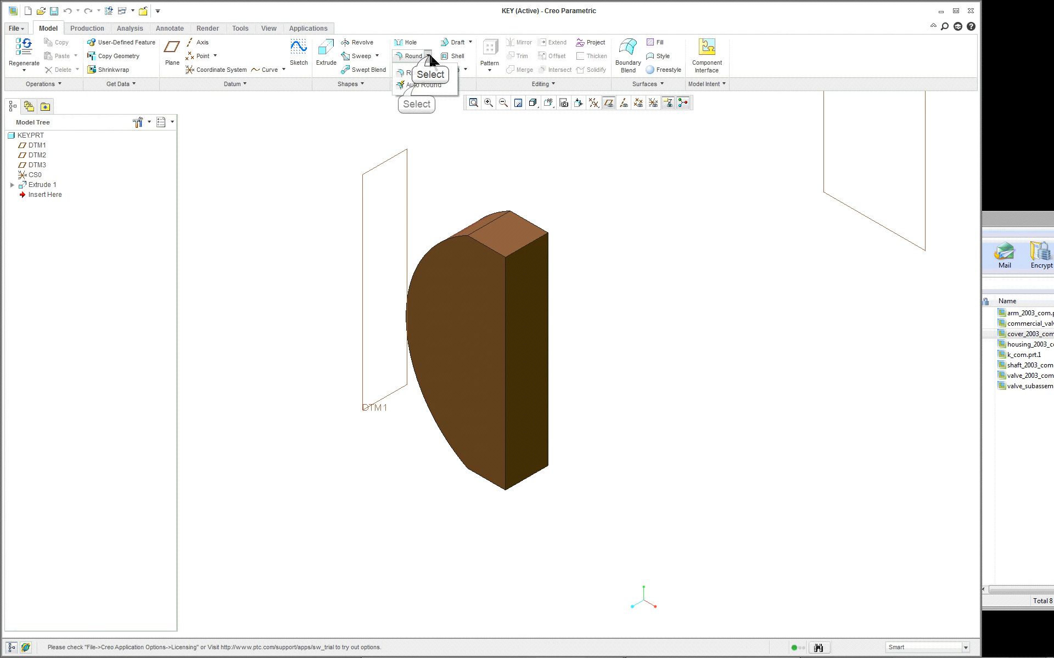
click(416, 83)
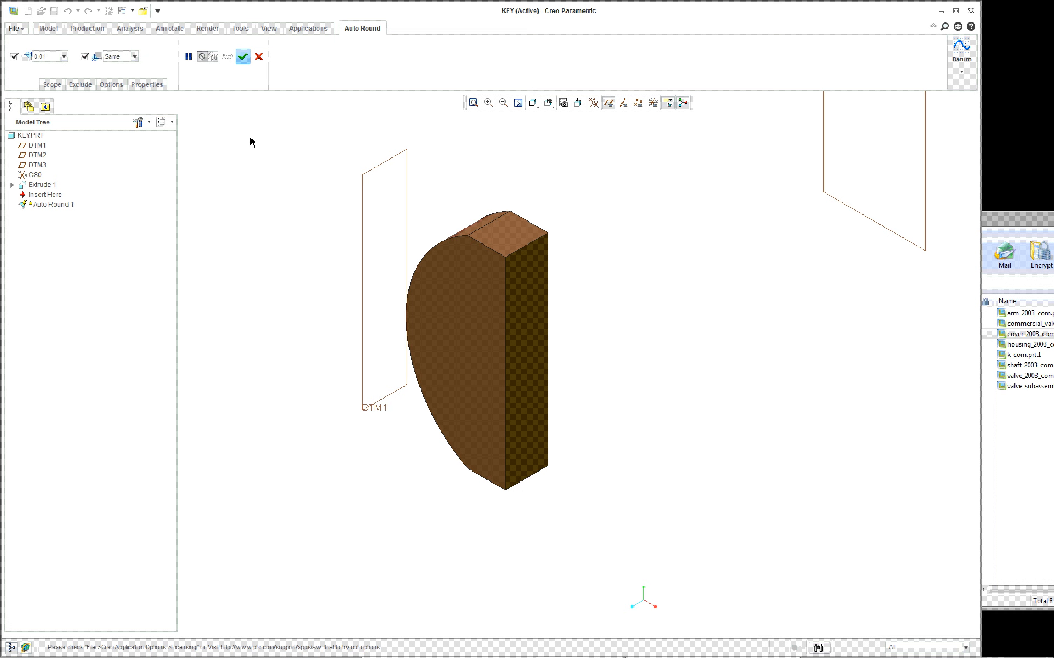
click(55, 57)
key(BackSpace)
text(.02)
key(Return)
click(241, 58)
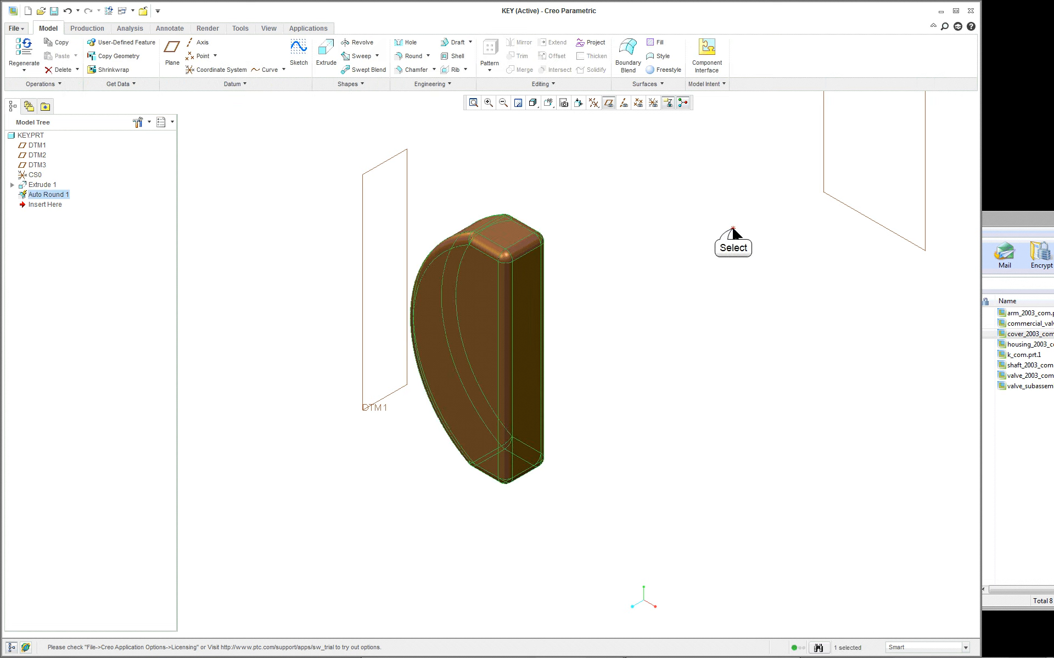
click(733, 234)
mouse_move(644, 293)
middle_down()
mouse_move(616, 275)
mouse_move(646, 301)
middle_up()
scroll(646, 302, up, 2)
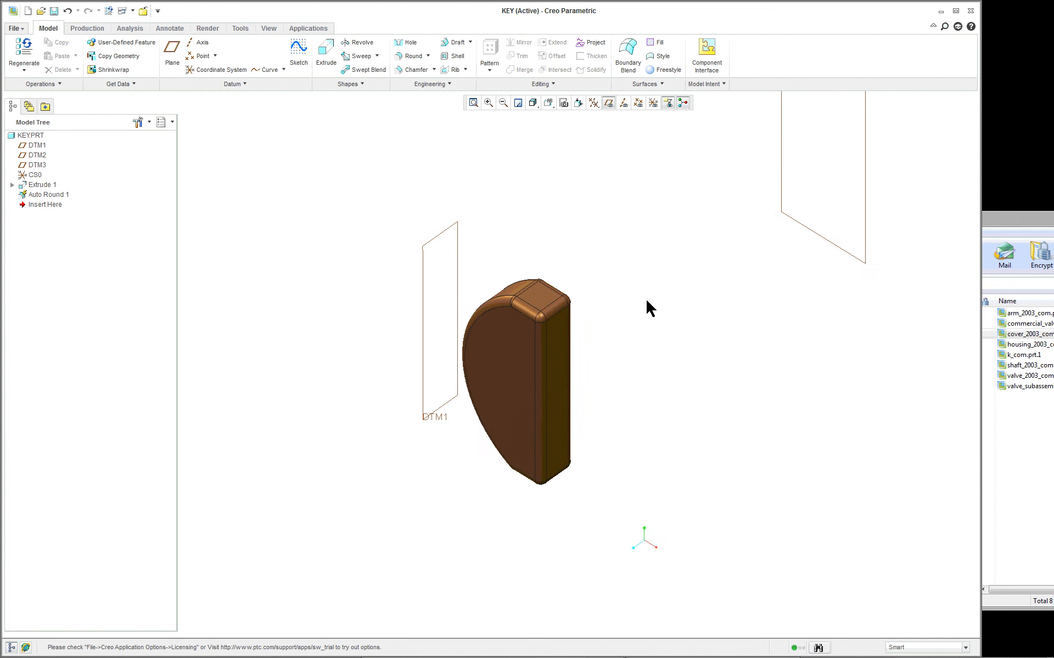
scroll(598, 362, down, 1)
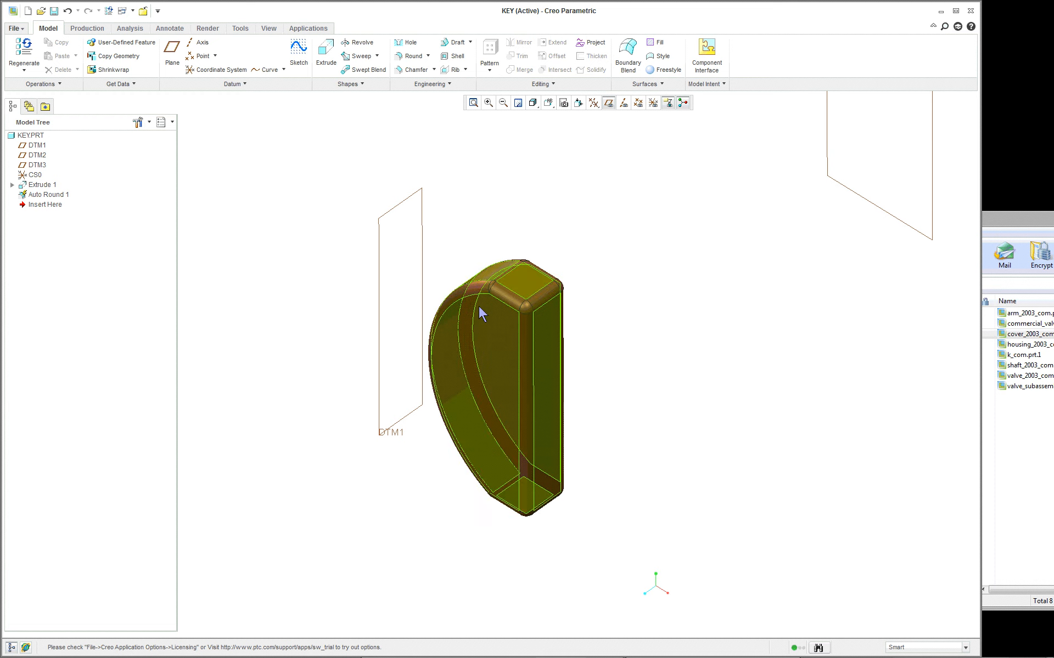
- Close the key part's window and check the rounded key in place in the VA-LGL assembly
click(268, 29)
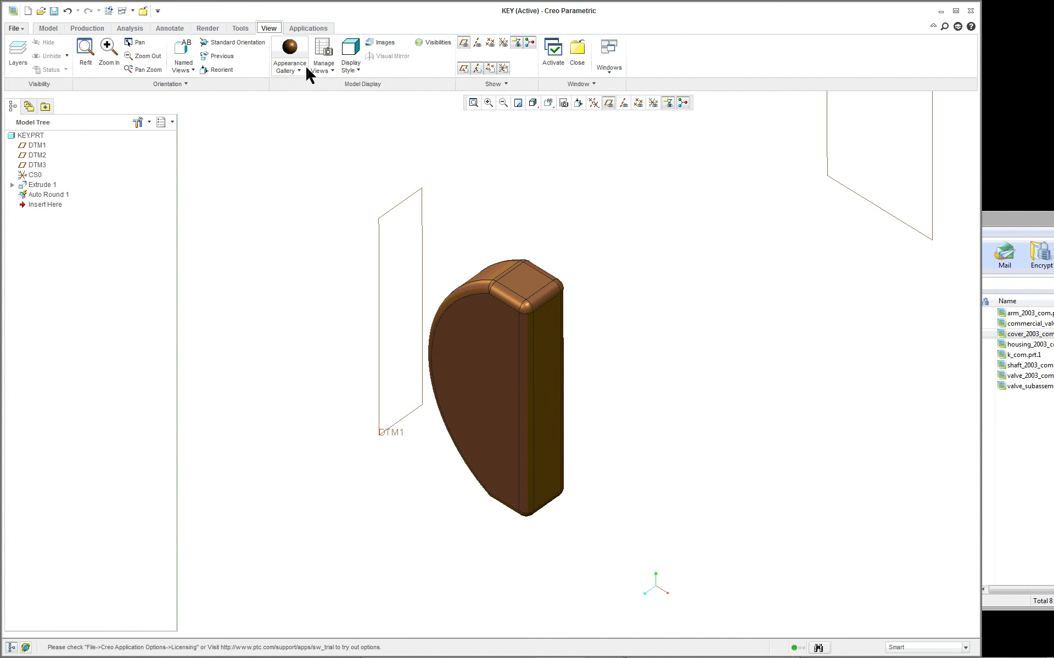
click(140, 11)
scroll(693, 187, up, 2)
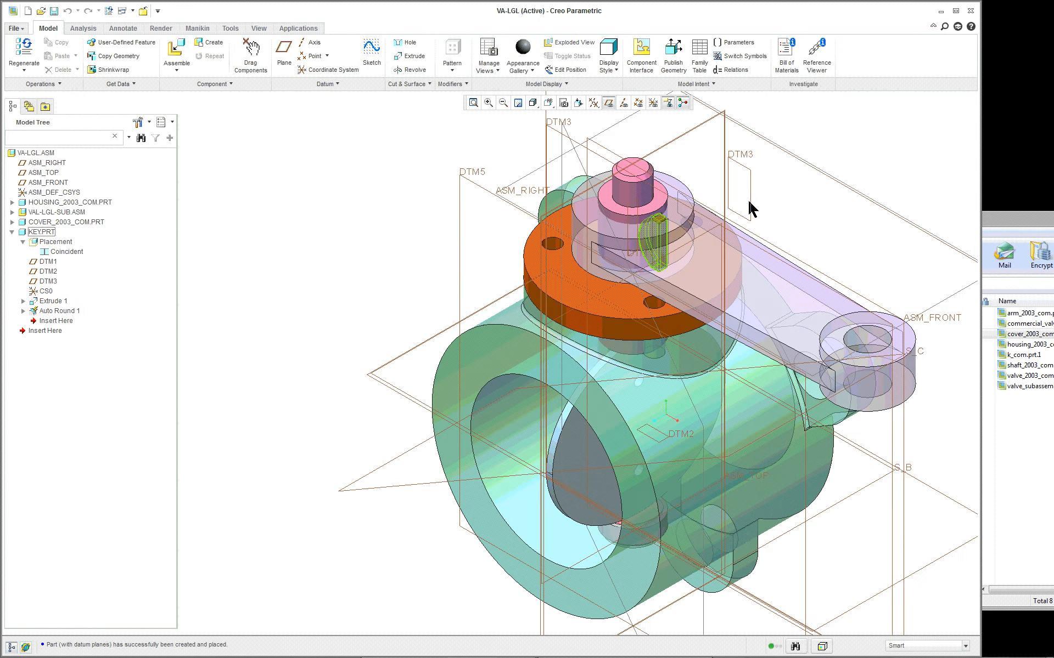
scroll(750, 201, down, 1)
scroll(749, 199, down, 3)
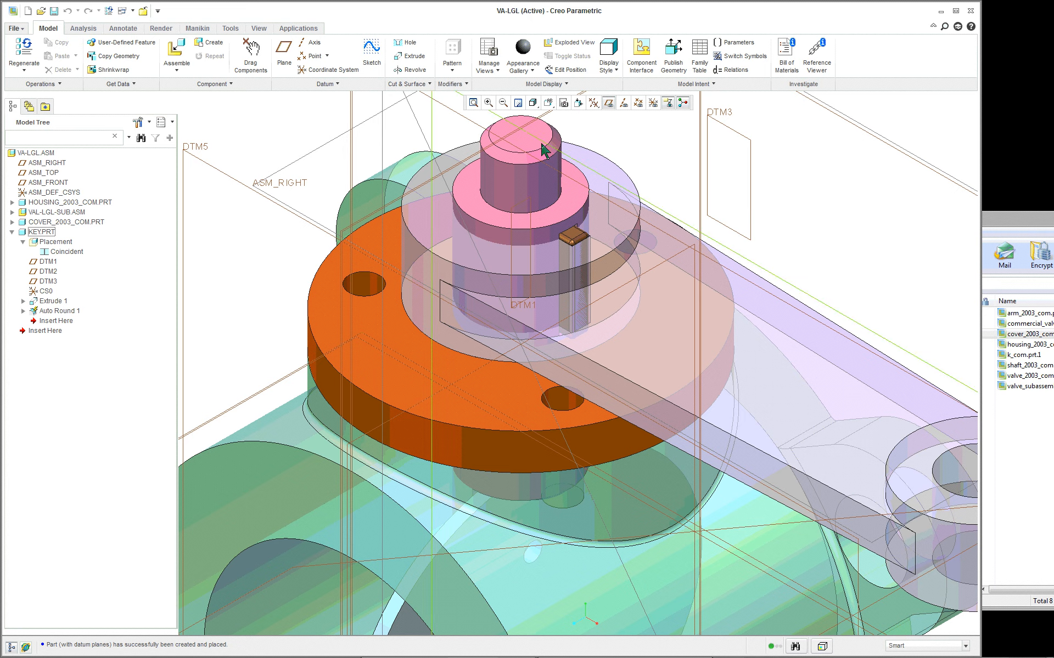
- Refit the VA-LGL assembly in the view and hide the datum planes
click(473, 101)
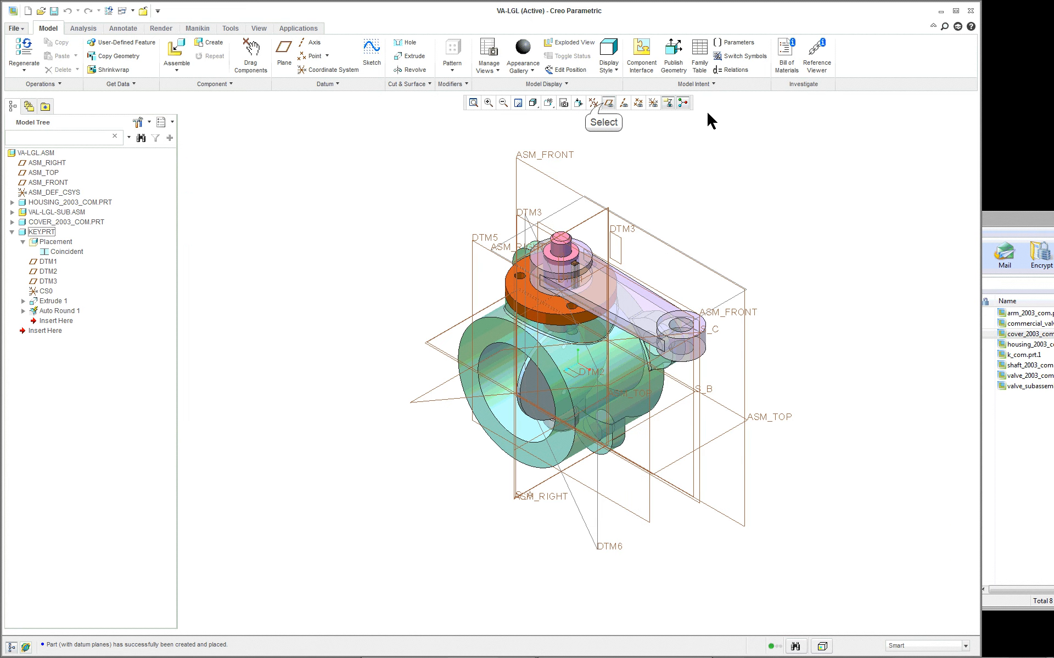
click(609, 103)
scroll(754, 285, down, 3)
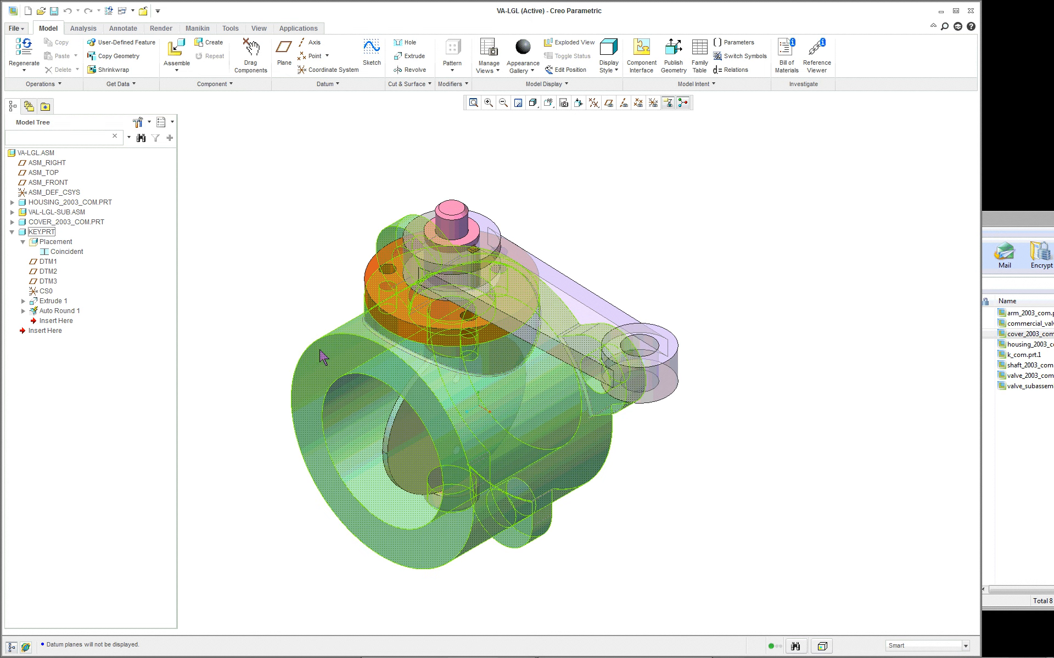
- Run an exact, parts-only Global Interference analysis on the assembly and examine the shaft's interferences with the arm and the cover
click(84, 27)
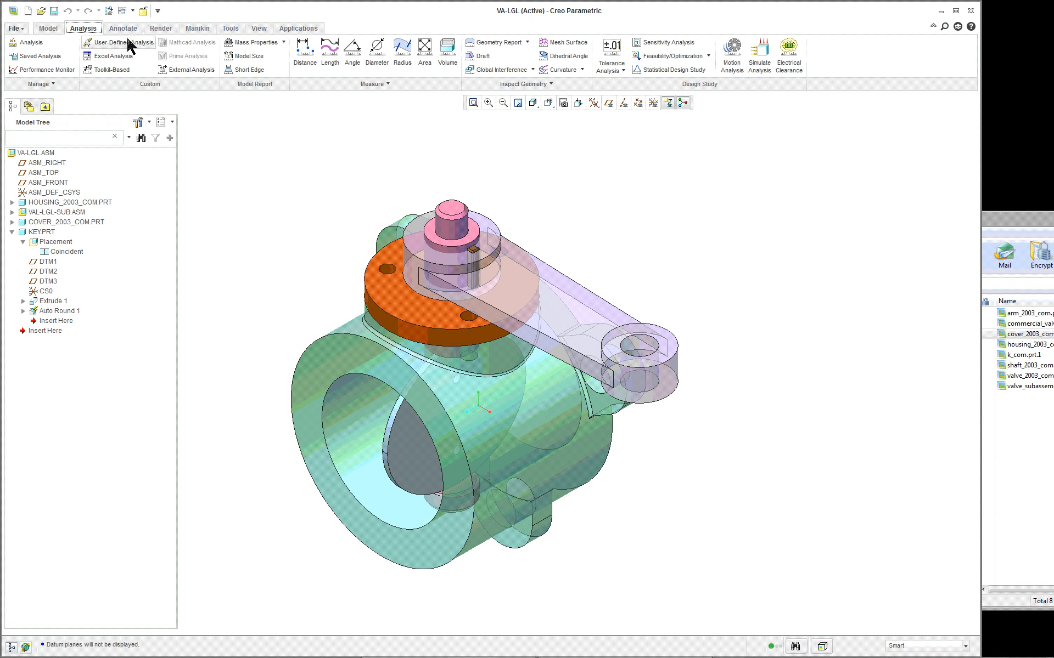
click(532, 70)
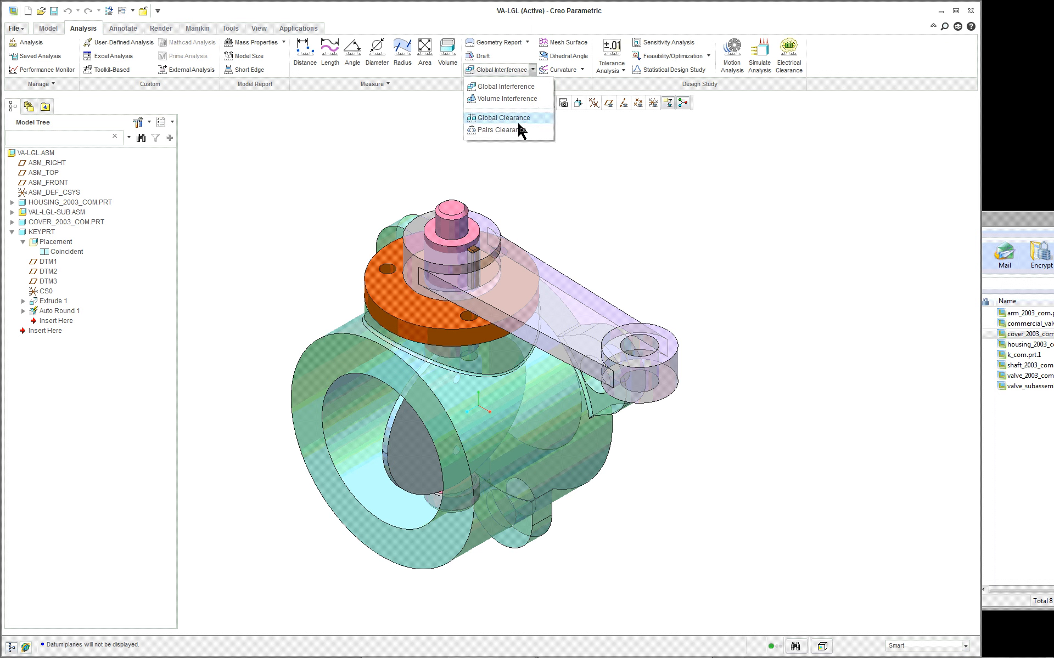
click(505, 87)
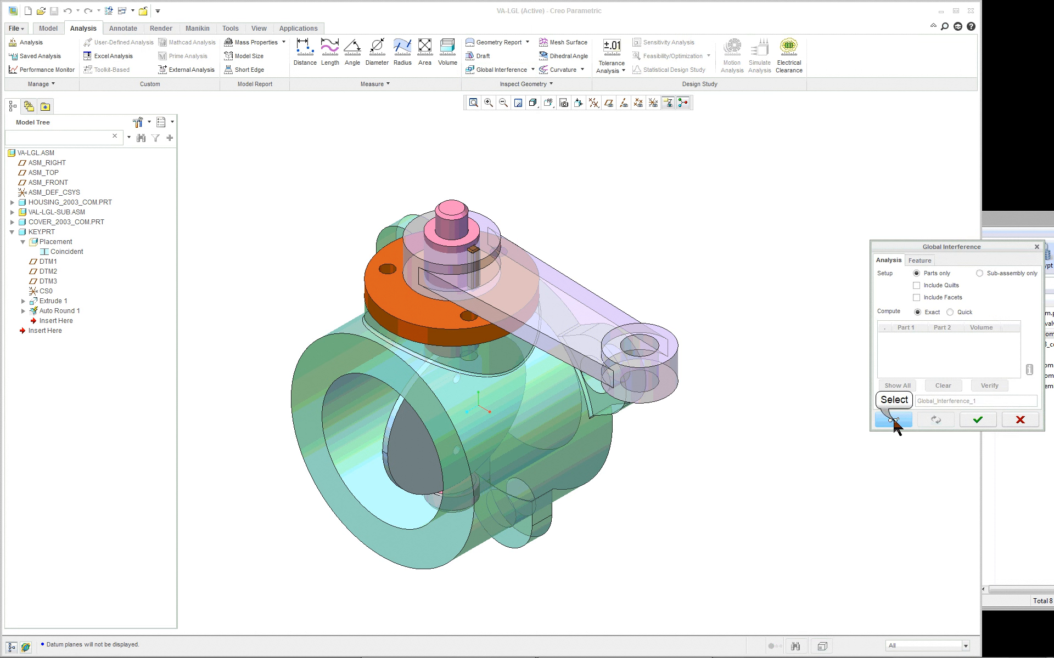
click(893, 420)
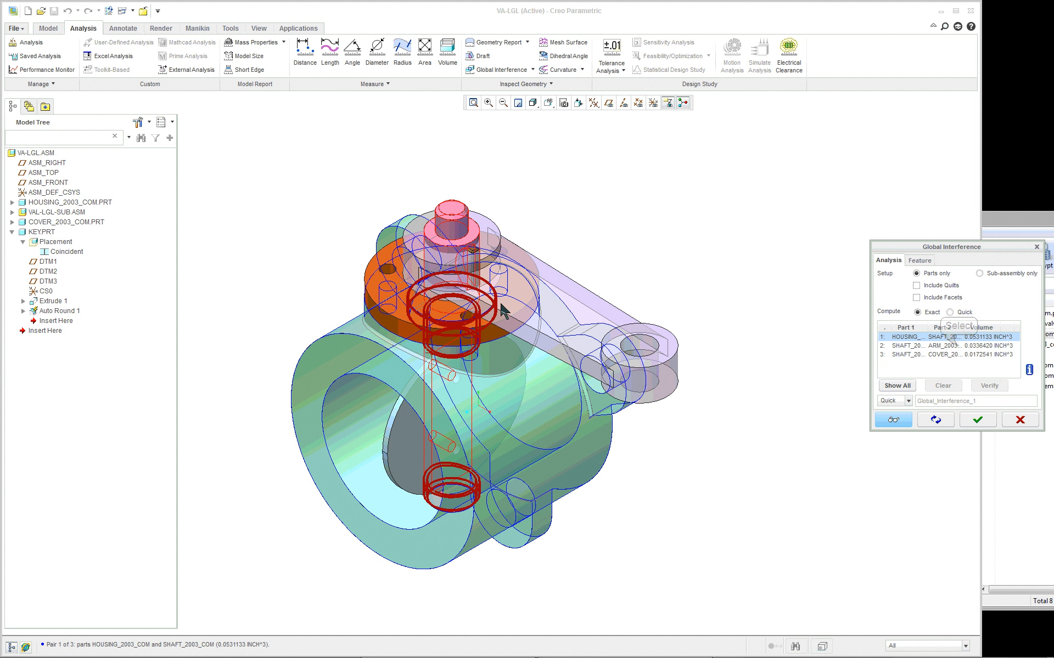
click(958, 346)
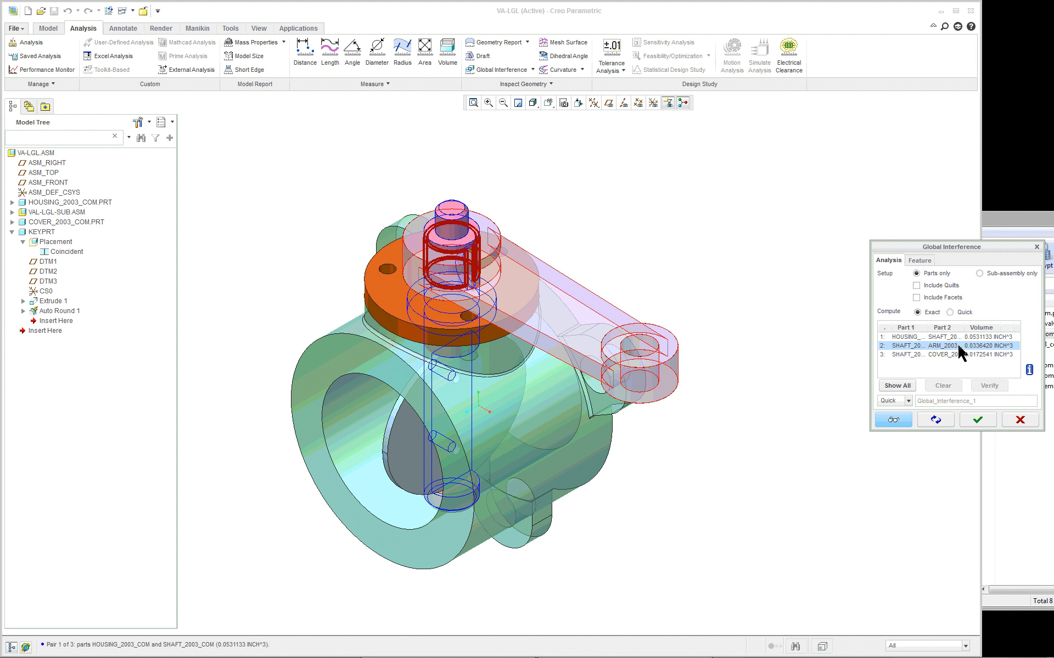
click(957, 355)
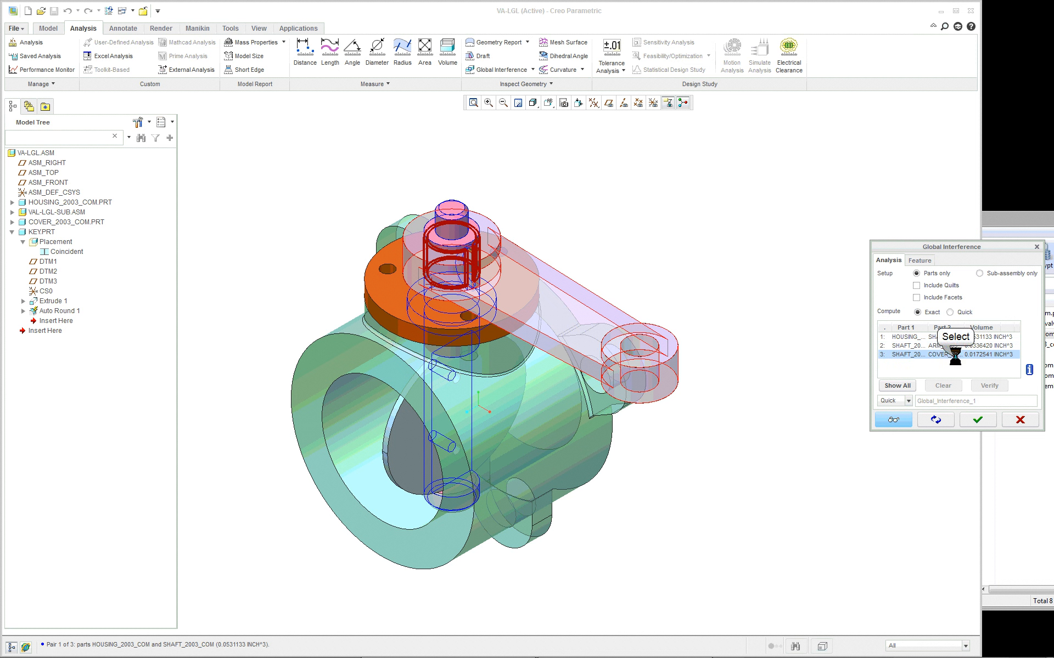
click(978, 420)
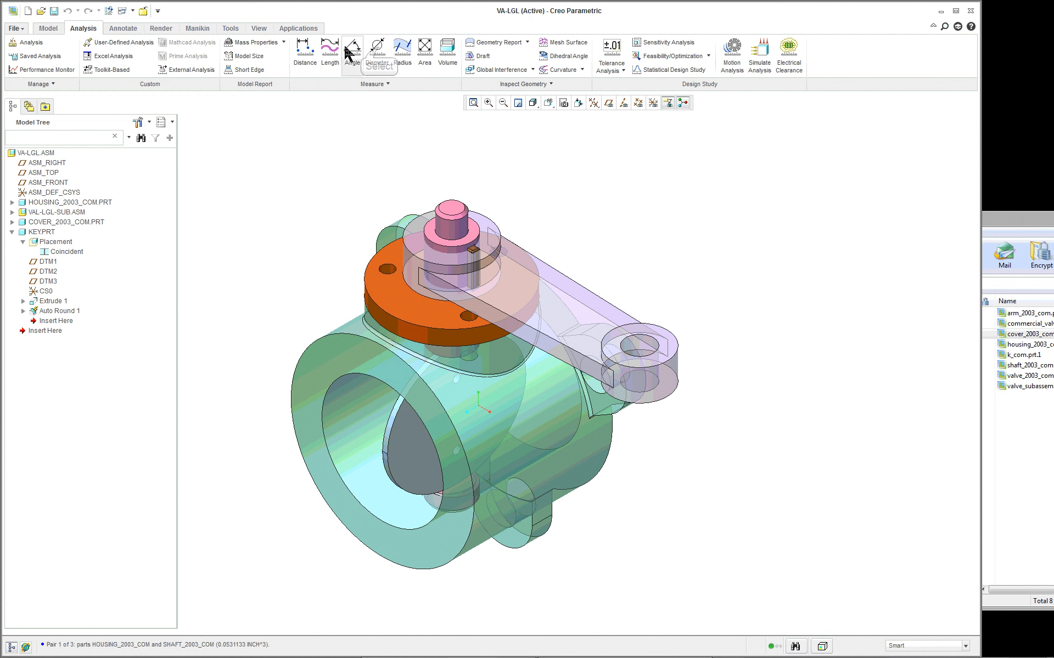
- Measure the diameter of the shaft's cylindrical surface inside the arm hub with a Diameter analysis
click(377, 50)
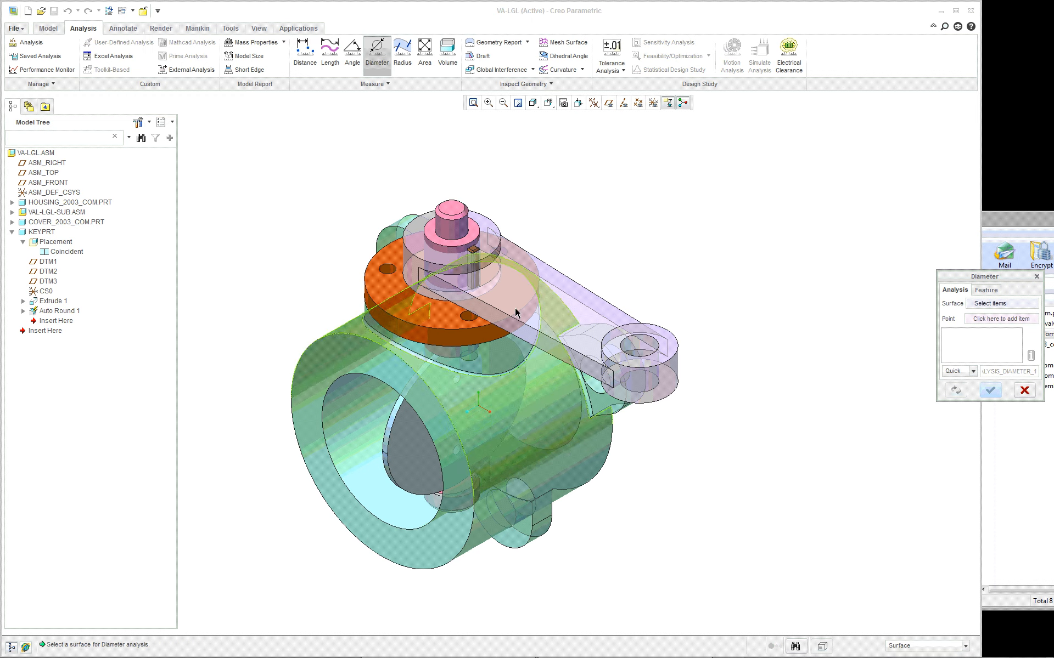
scroll(351, 233, up, 3)
scroll(458, 270, down, 4)
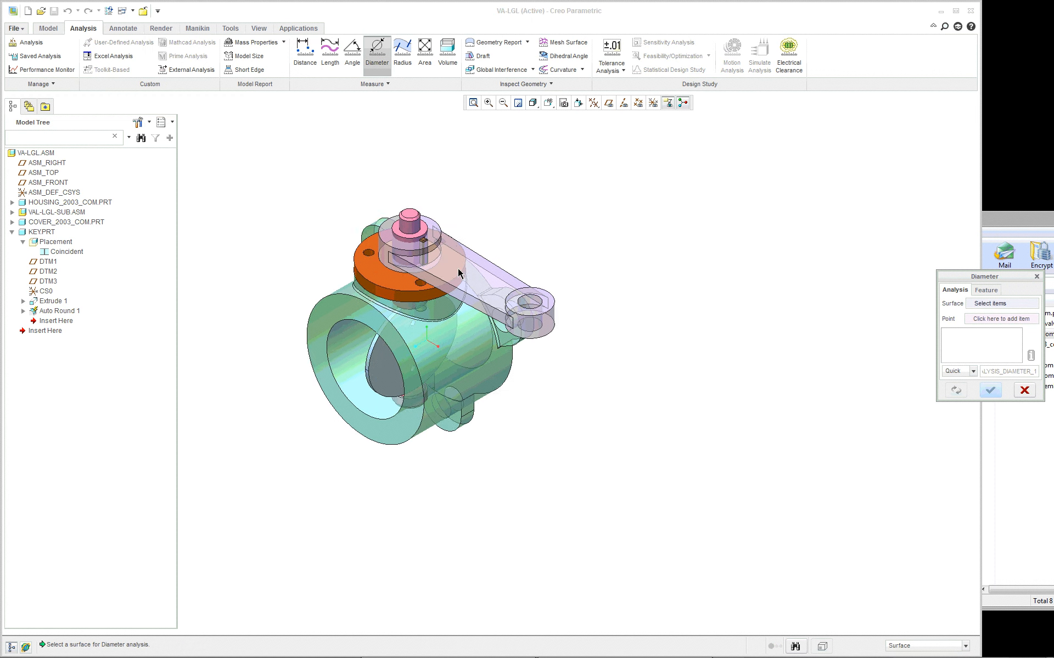
scroll(250, 232, up, 2)
scroll(224, 221, down, 3)
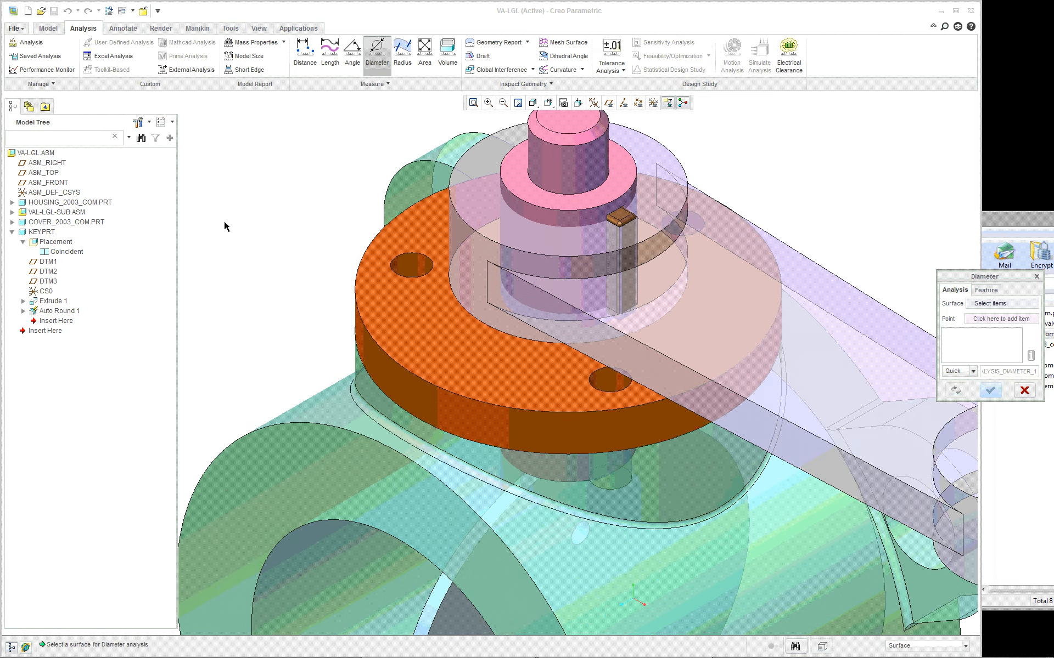
scroll(224, 220, up, 3)
scroll(224, 220, down, 1)
scroll(224, 219, down, 1)
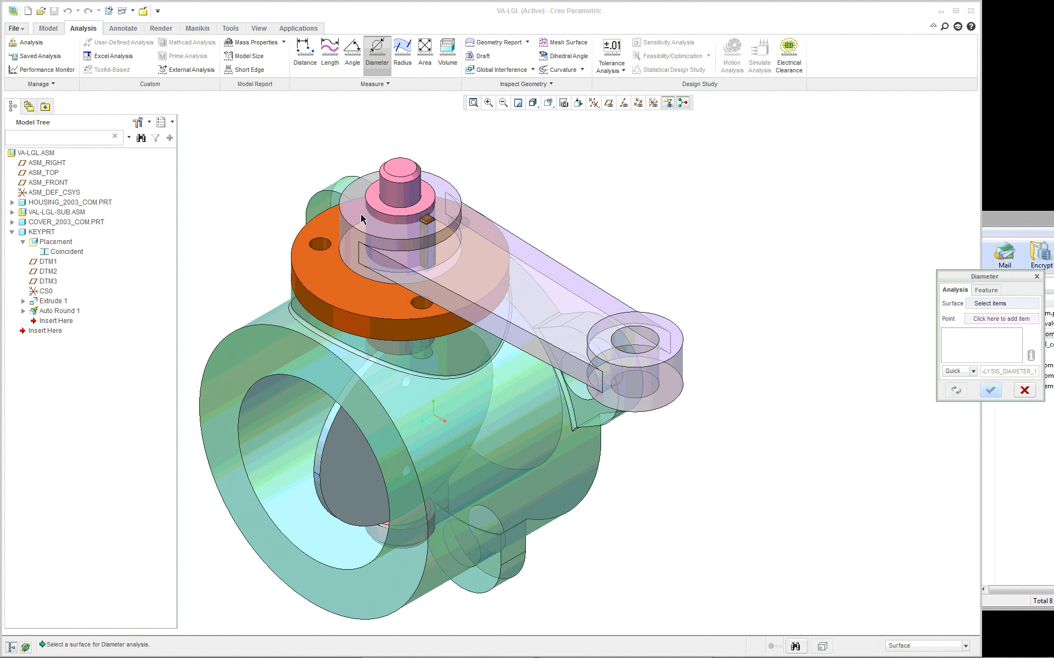
click(405, 224)
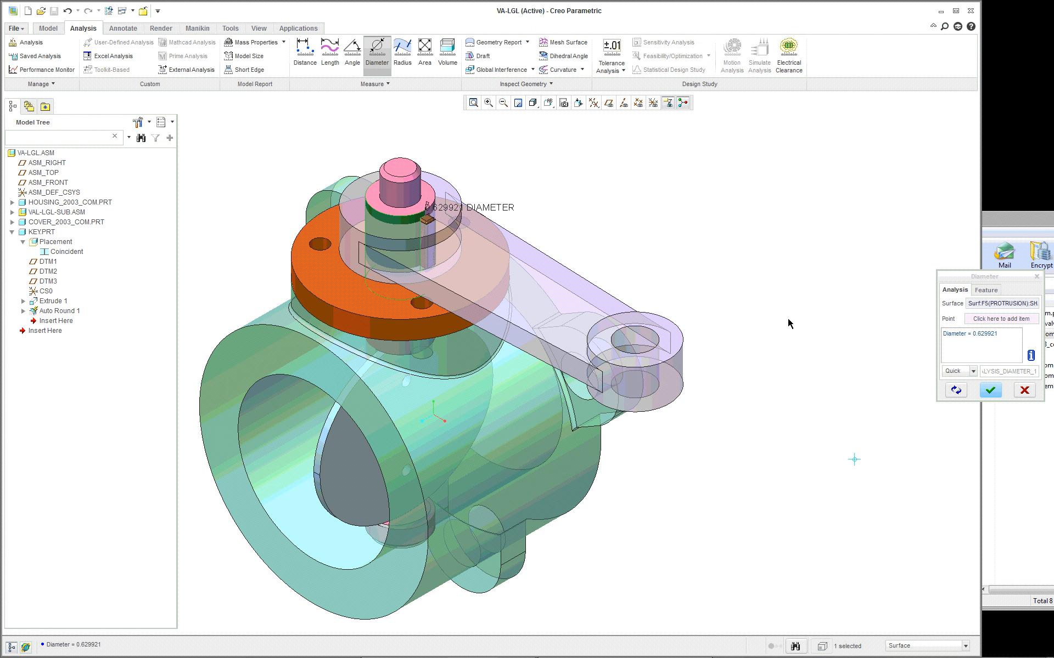
- Finish the diameter measurement and open the shaft part from the assembly in its own window
click(987, 388)
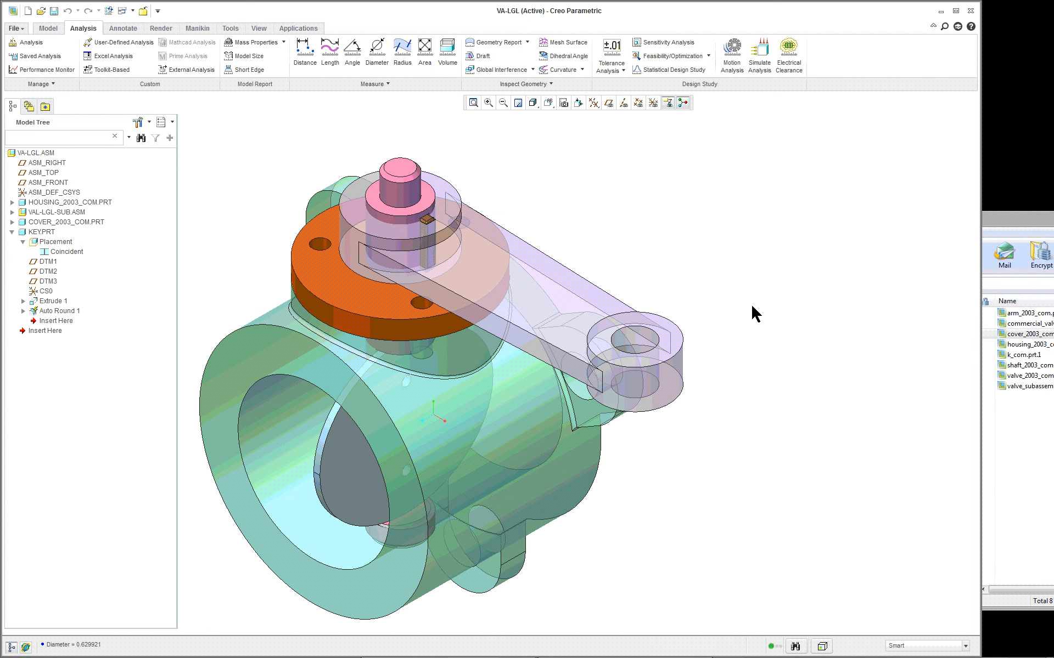
right_click(578, 180)
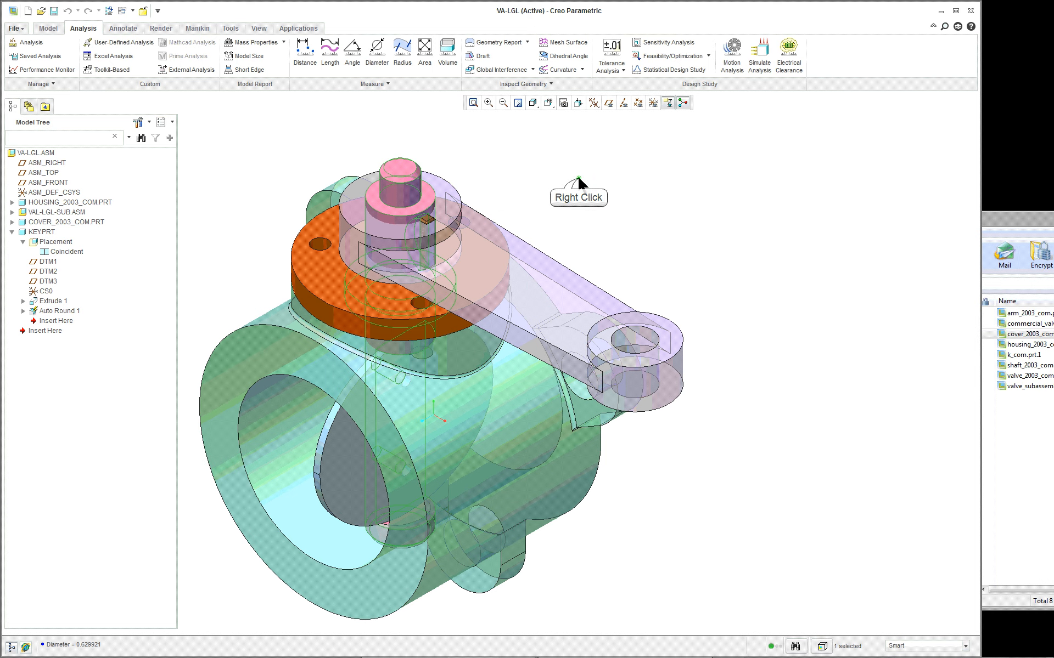
click(603, 212)
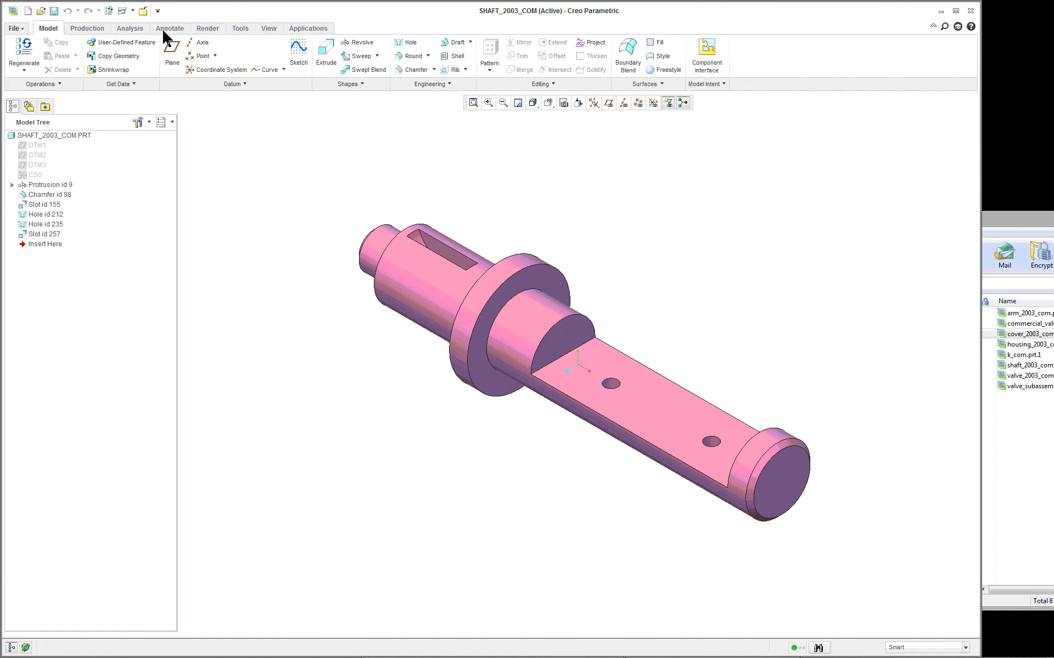
click(126, 28)
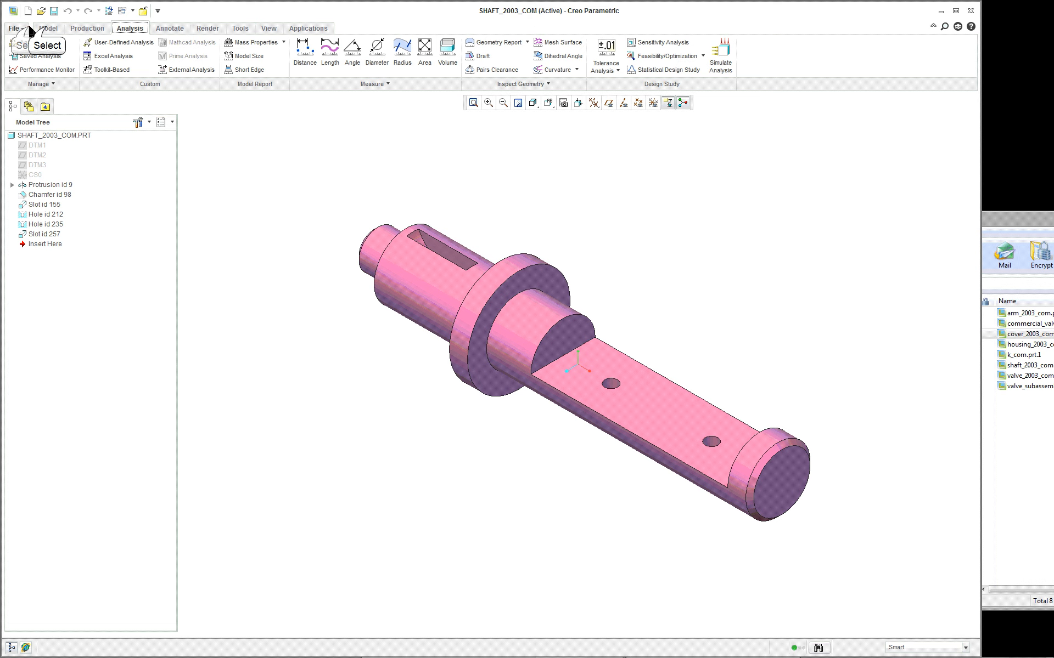
click(47, 28)
click(448, 267)
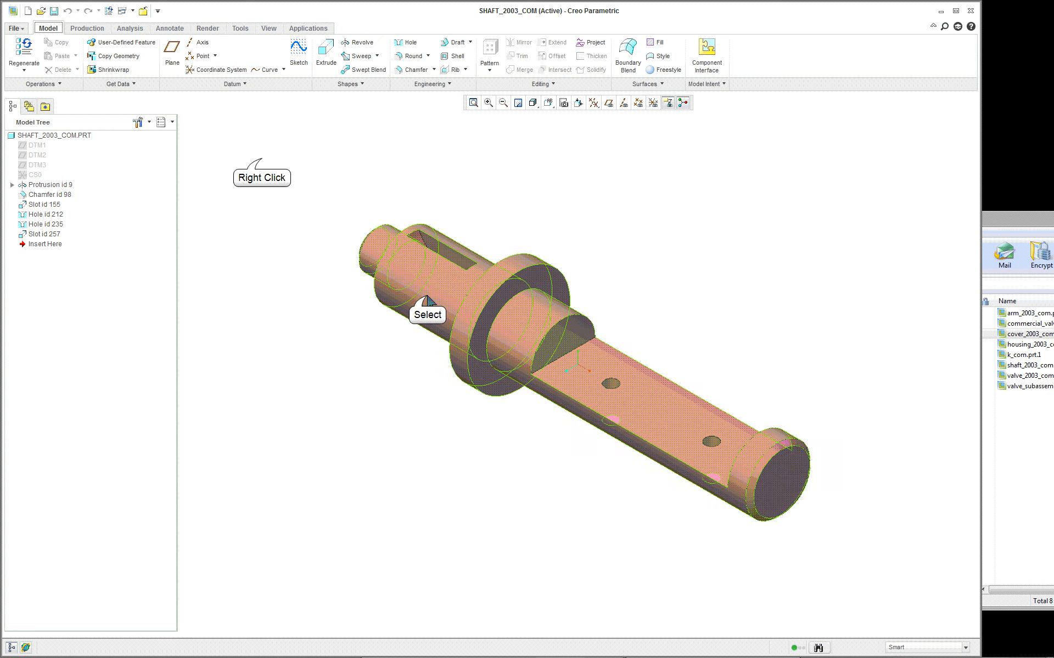
right_click(261, 163)
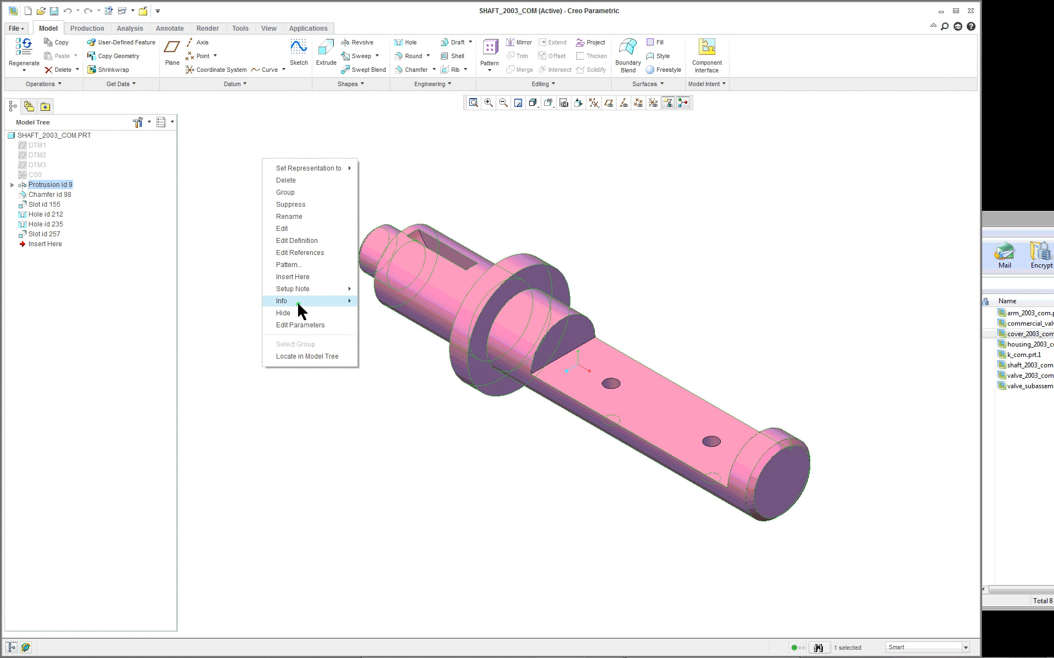
click(223, 259)
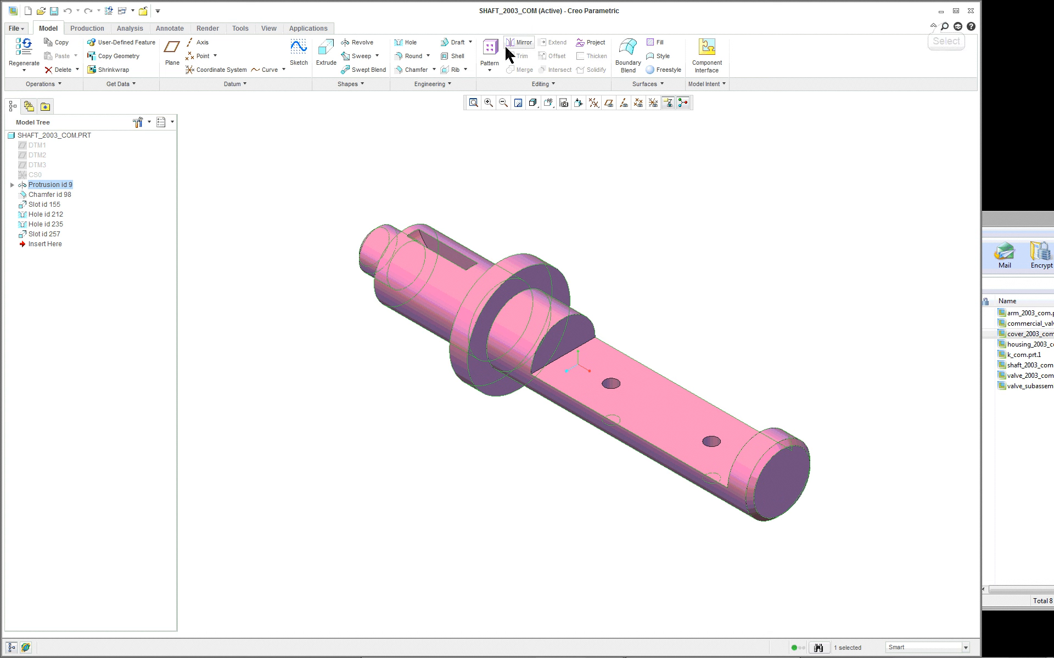
click(944, 25)
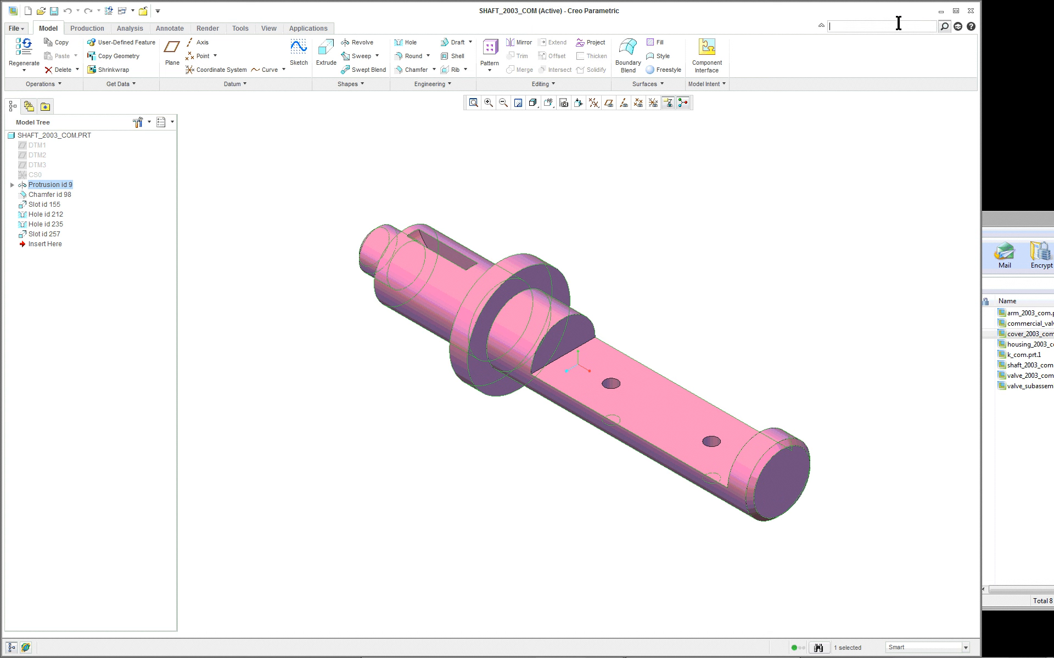
text(inf)
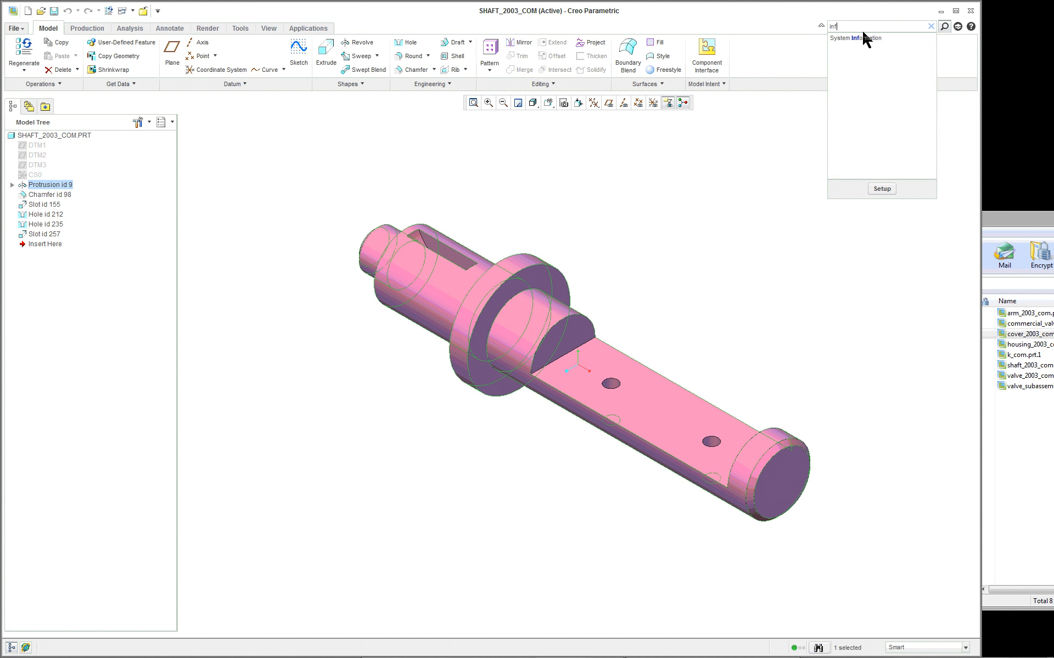
key(BackSpace)
key(BackSpace)
key(BackSpace)
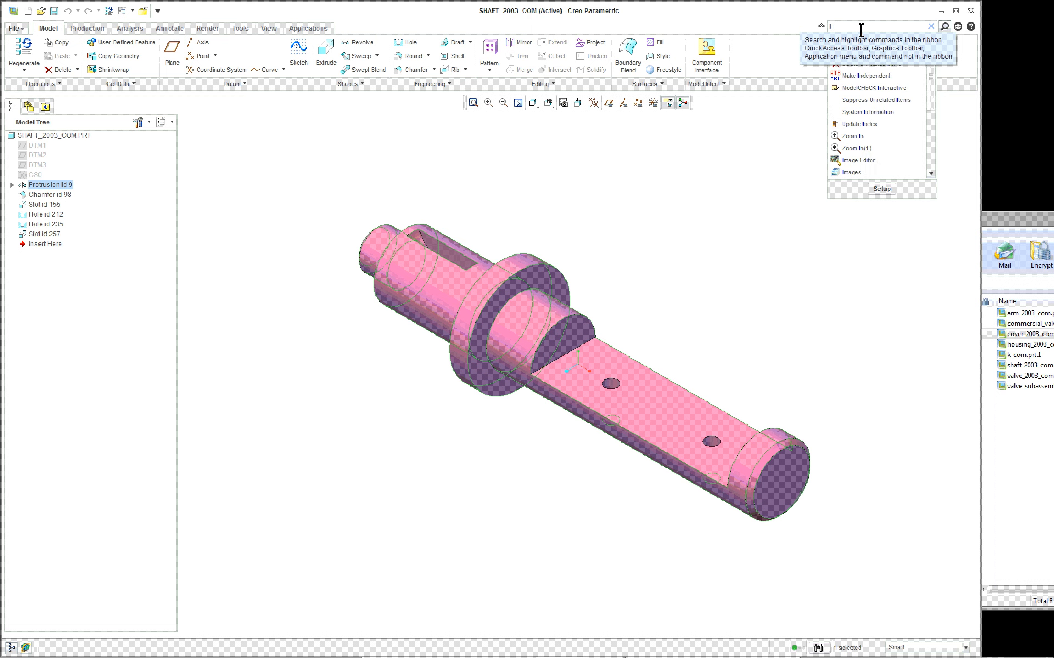
key(Escape)
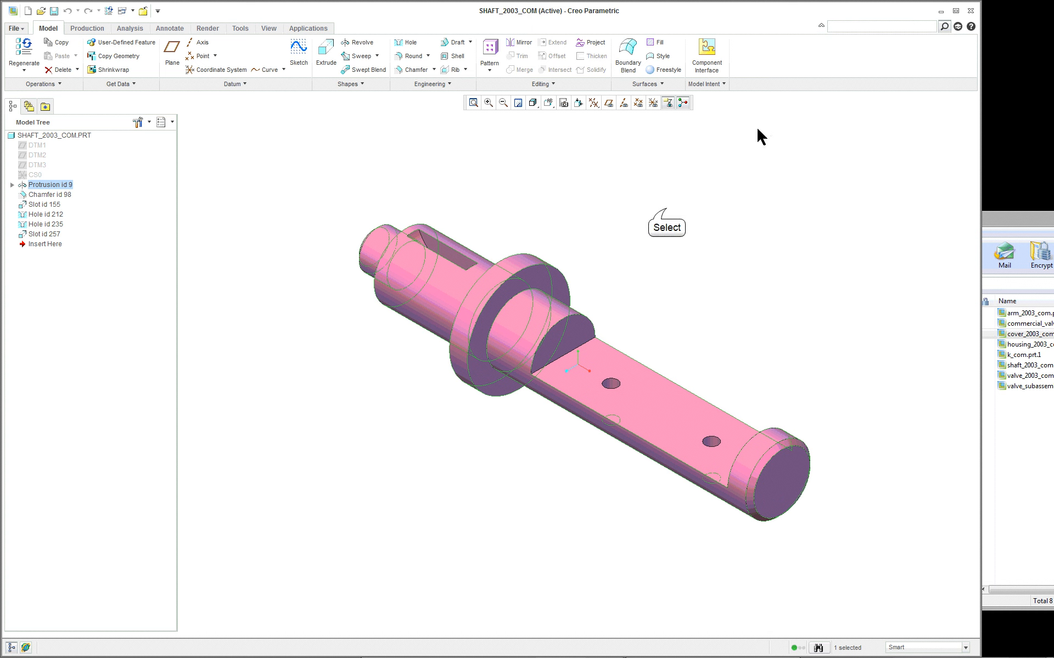
- Show the model information report for SHAFT_2003_COM, check the part's length units, and close the report
right_click(68, 136)
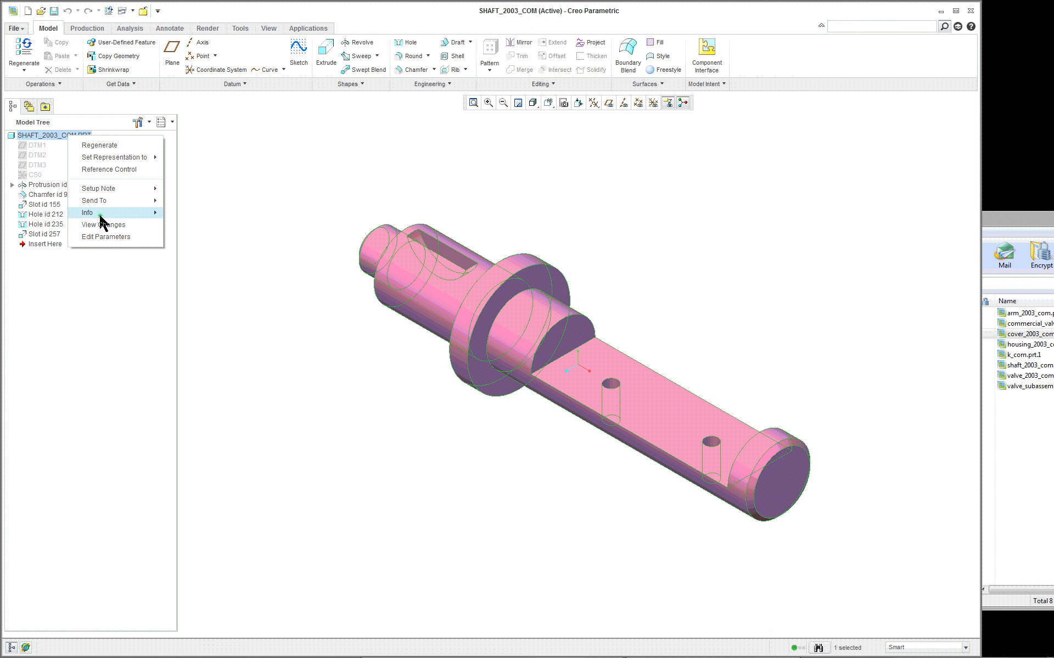
mouse_move(116, 214)
click(212, 216)
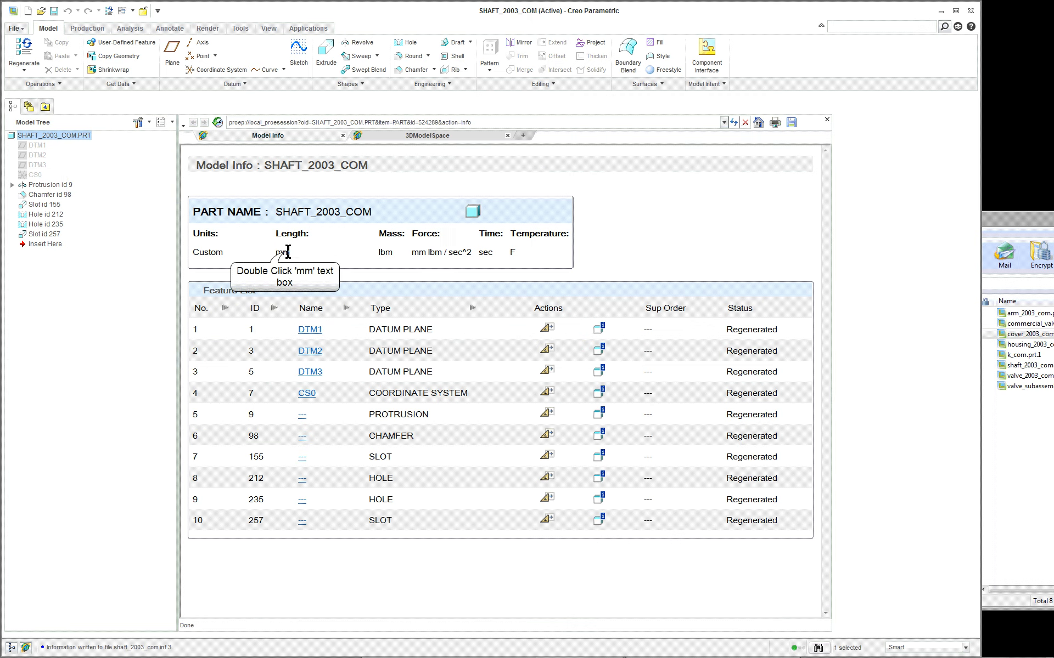
click(826, 120)
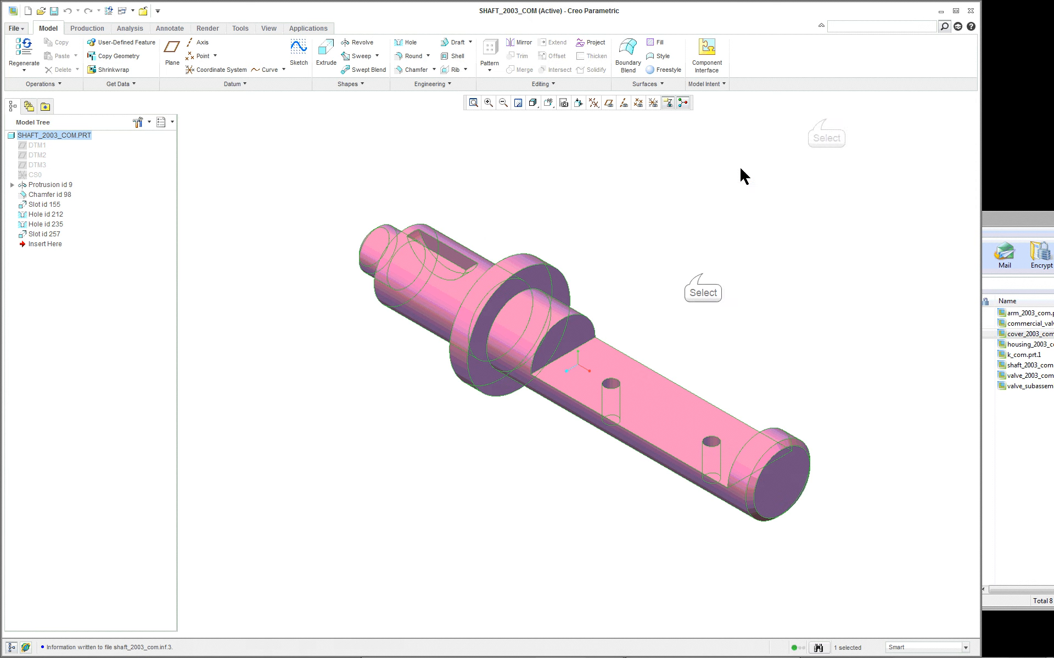
click(703, 274)
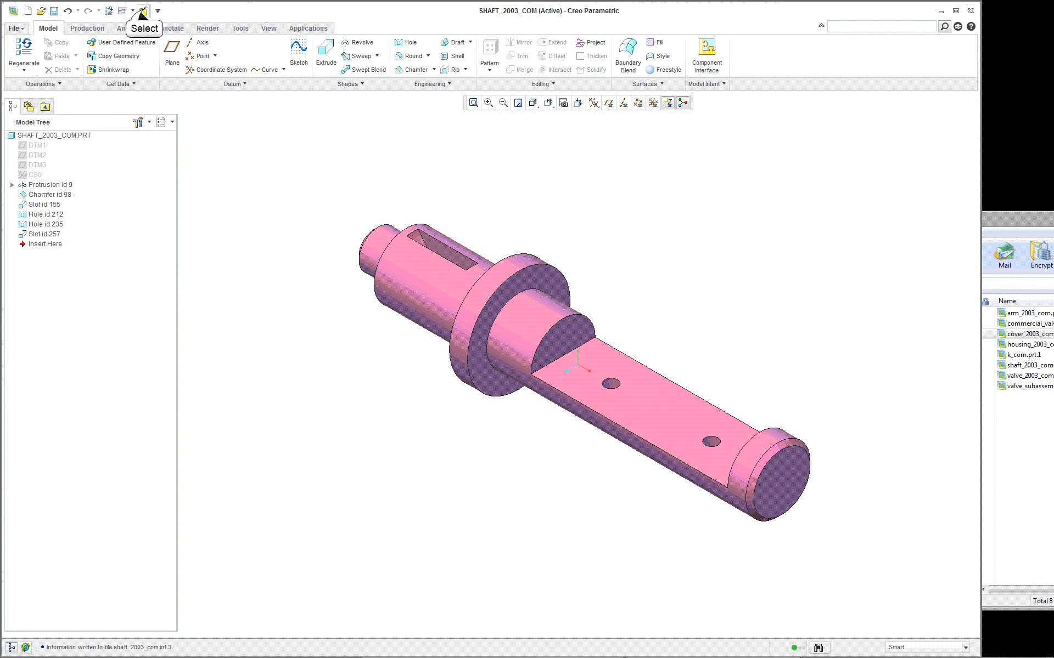
- Close the shaft part's window and switch to the VAL-LGL-SUB assembly
click(142, 14)
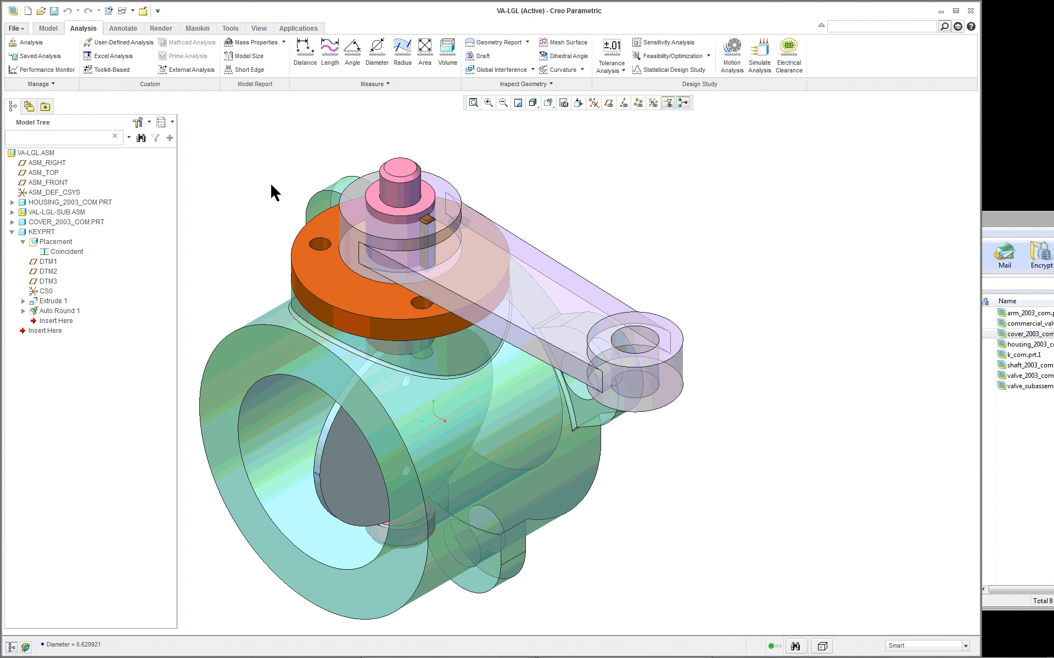
click(132, 10)
click(132, 27)
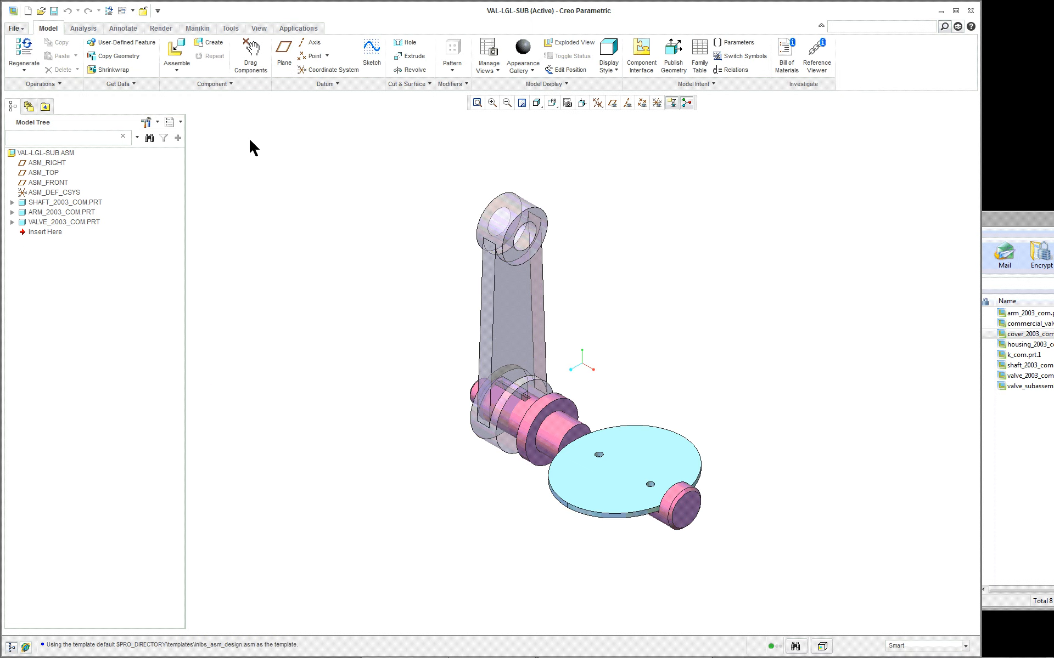
- Set the VAL-LGL-SUB model units to millimeter Newton Second (mmNs), interpreting the dimensions so that 1" becomes 1 mm
click(24, 32)
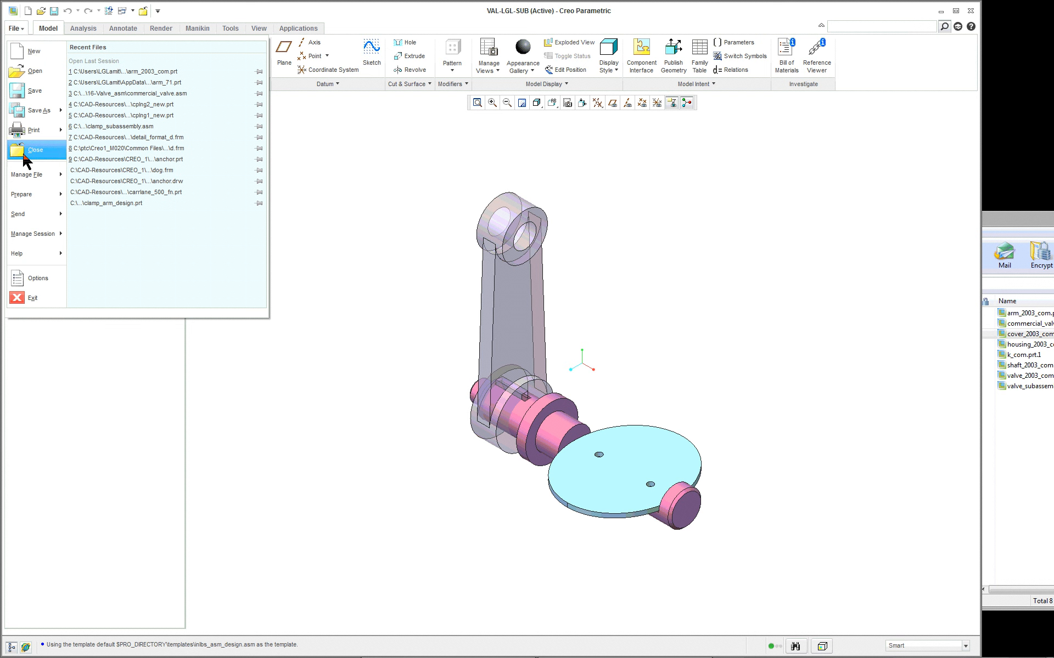
mouse_move(37, 239)
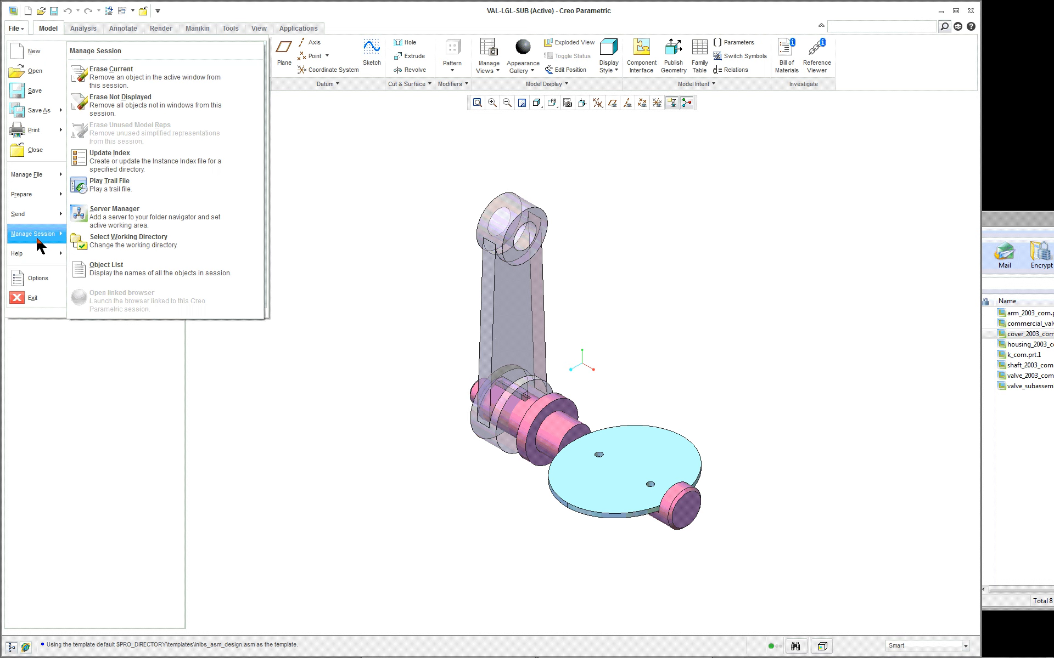
mouse_move(48, 195)
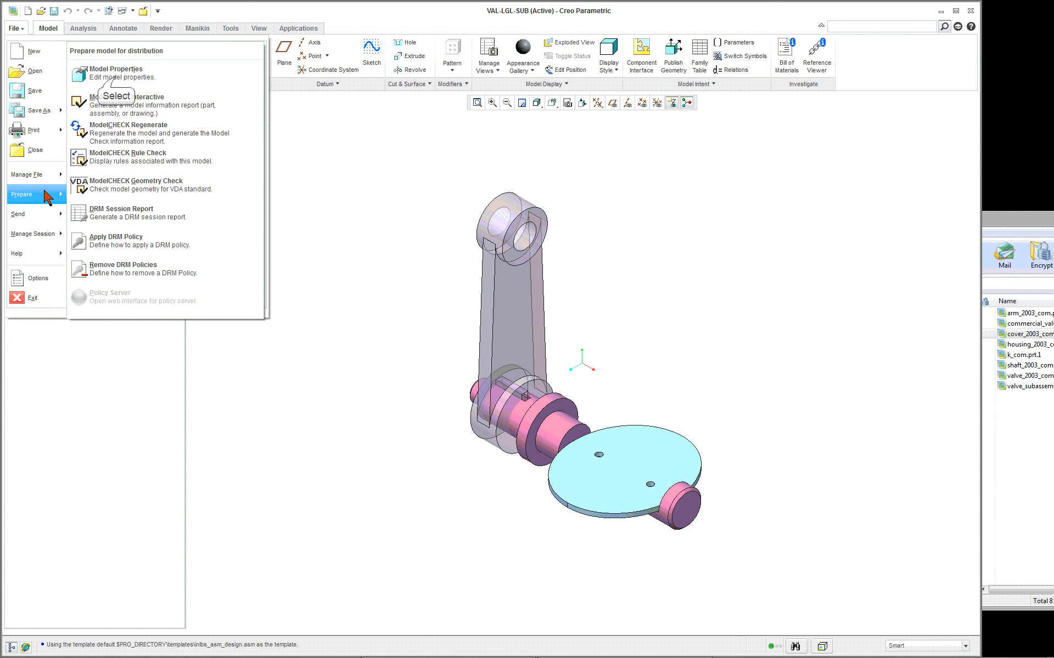
click(113, 76)
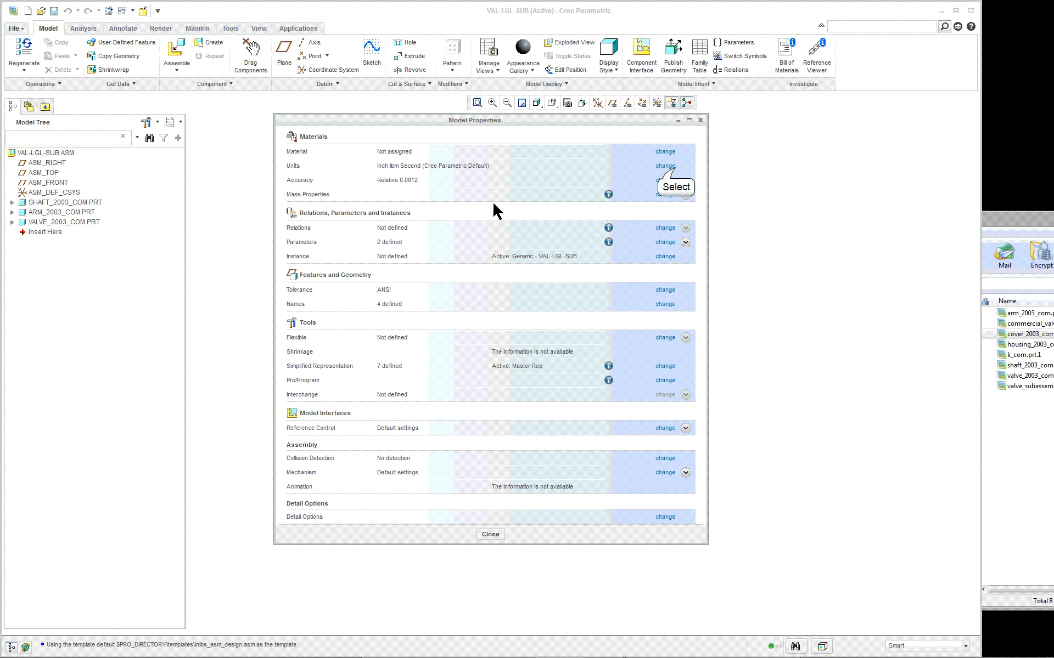
click(673, 168)
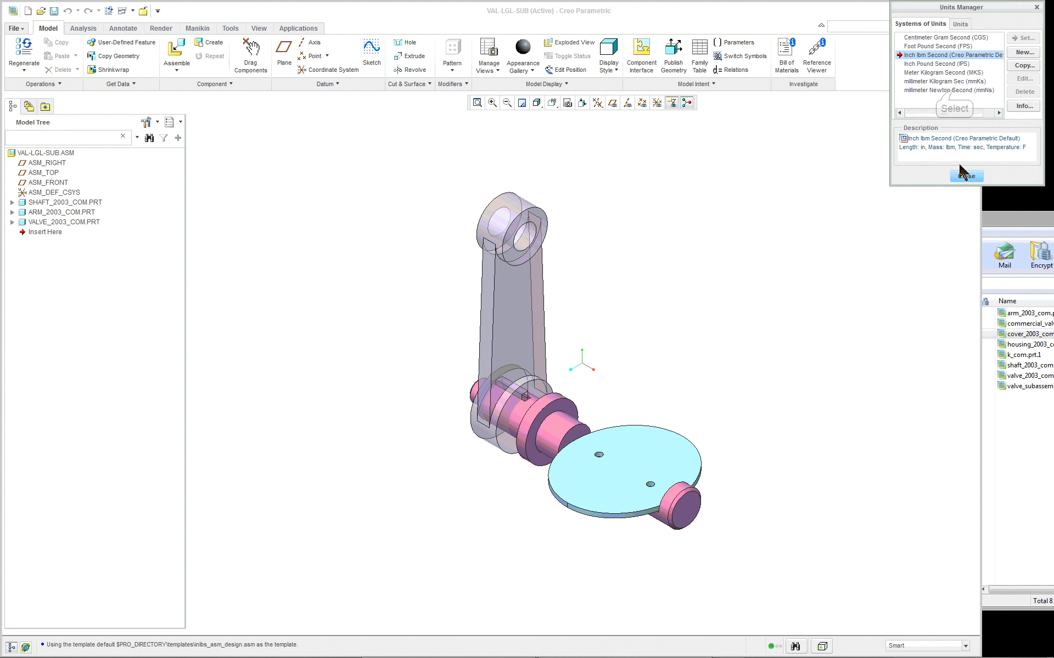
click(955, 90)
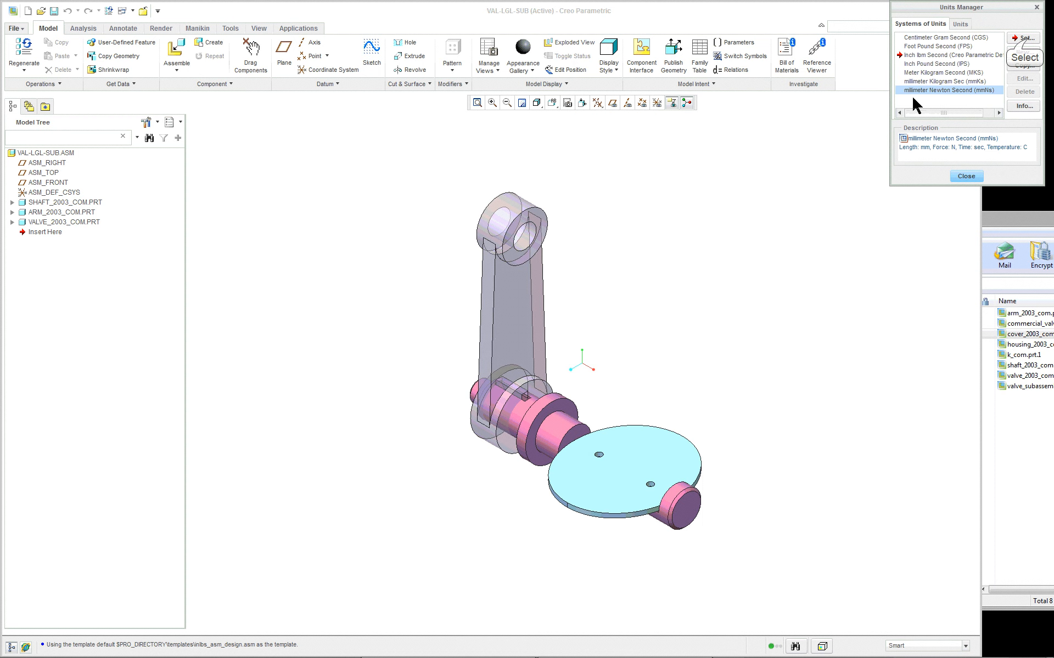
click(1023, 38)
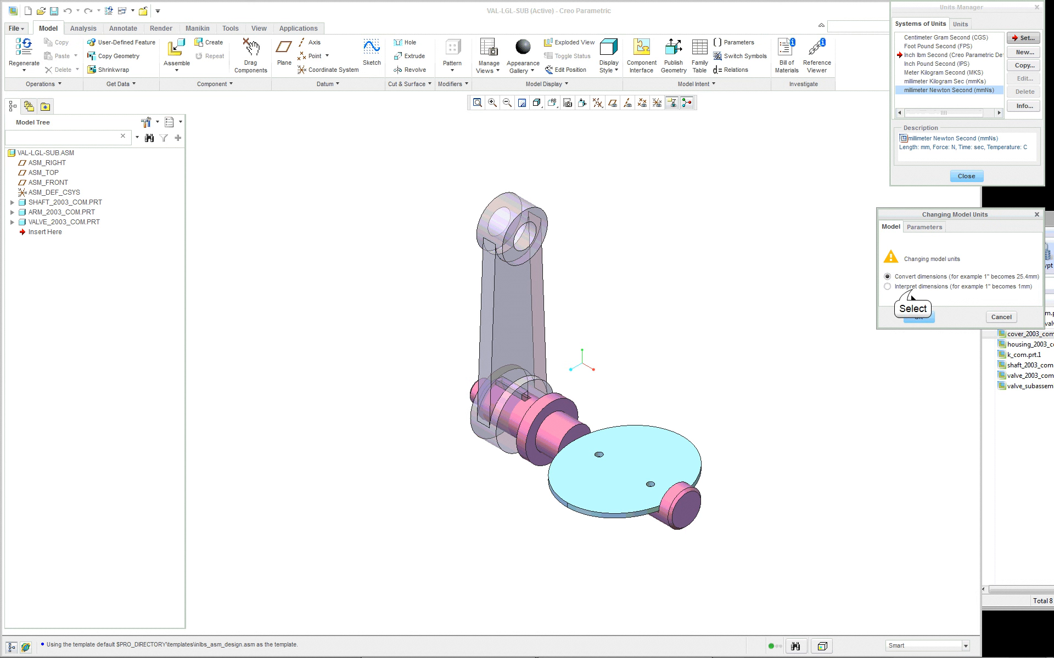
click(911, 287)
click(918, 318)
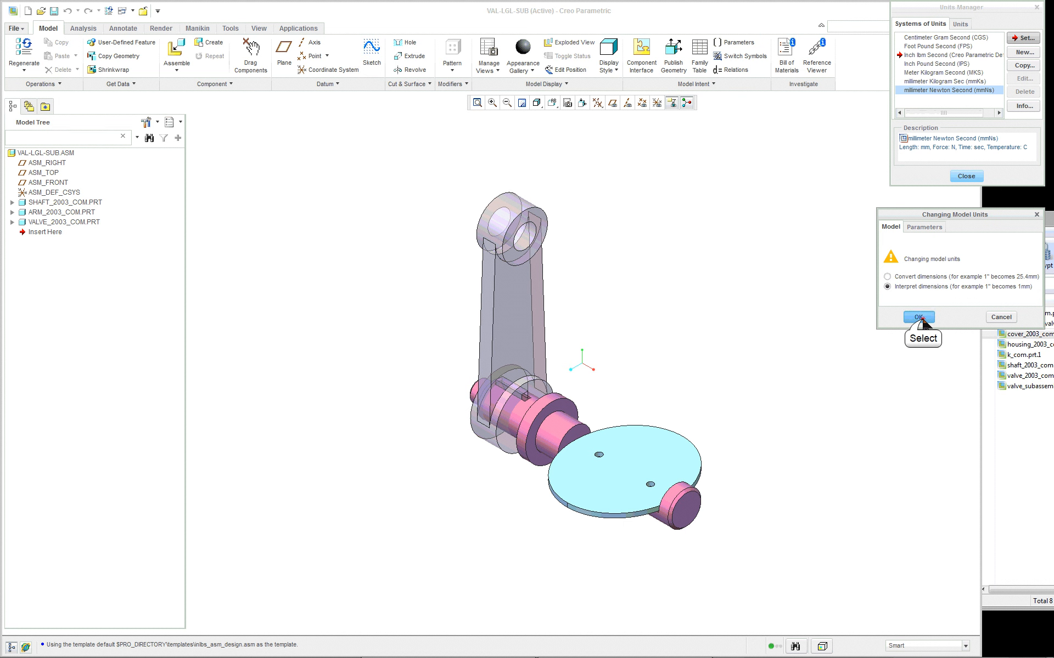
click(966, 176)
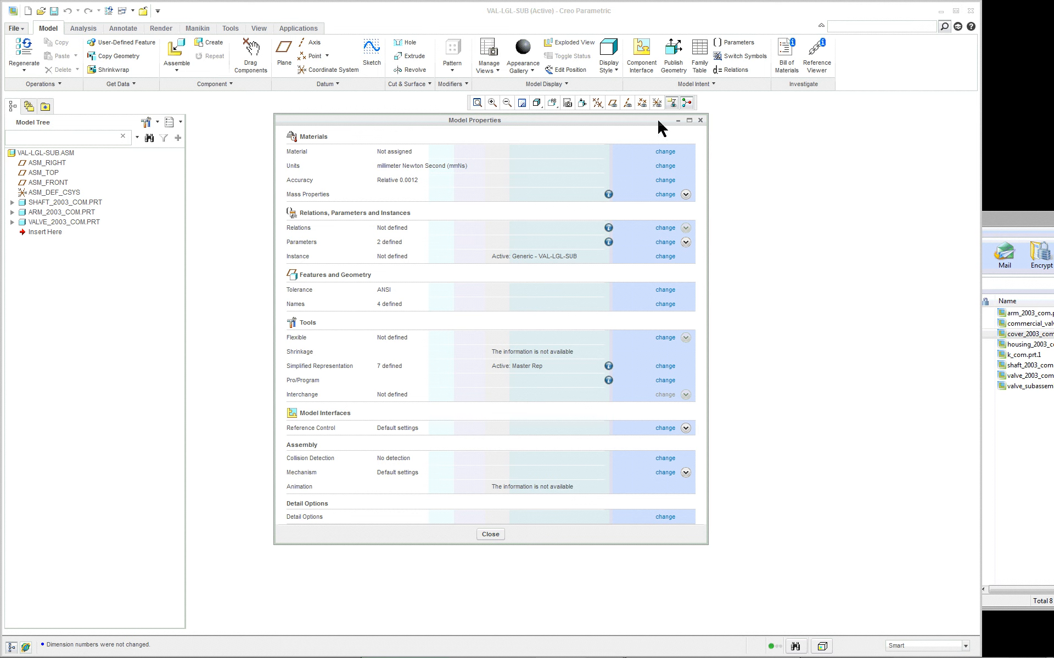
click(486, 536)
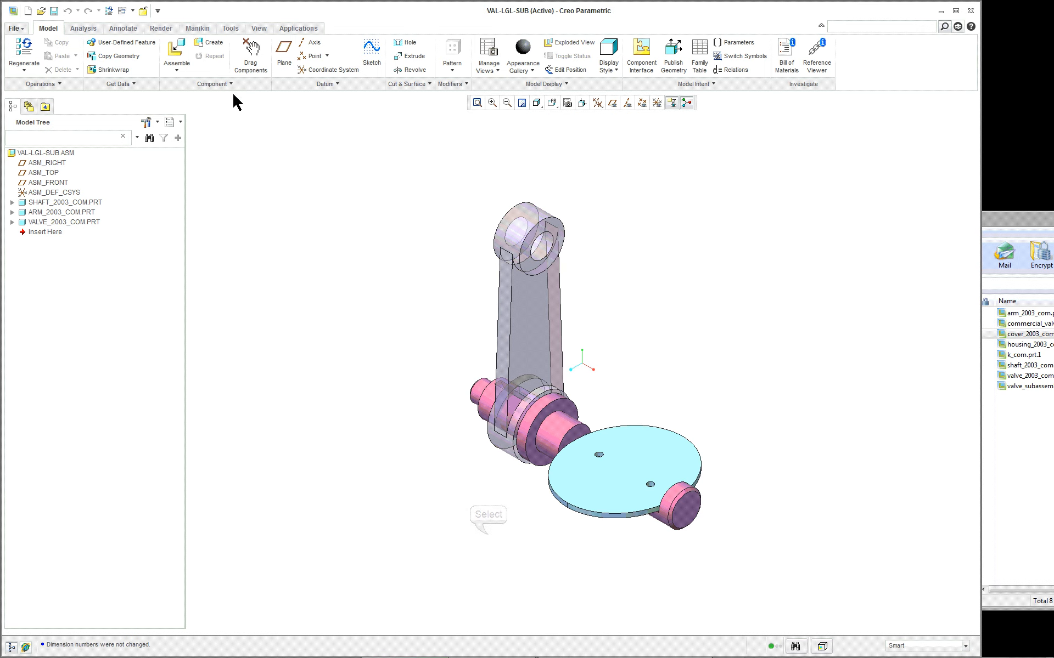
- Return to the VA-LGL assembly and set its model units to millimeter Newton Second (mmNs), interpreting the existing dimensions
click(133, 8)
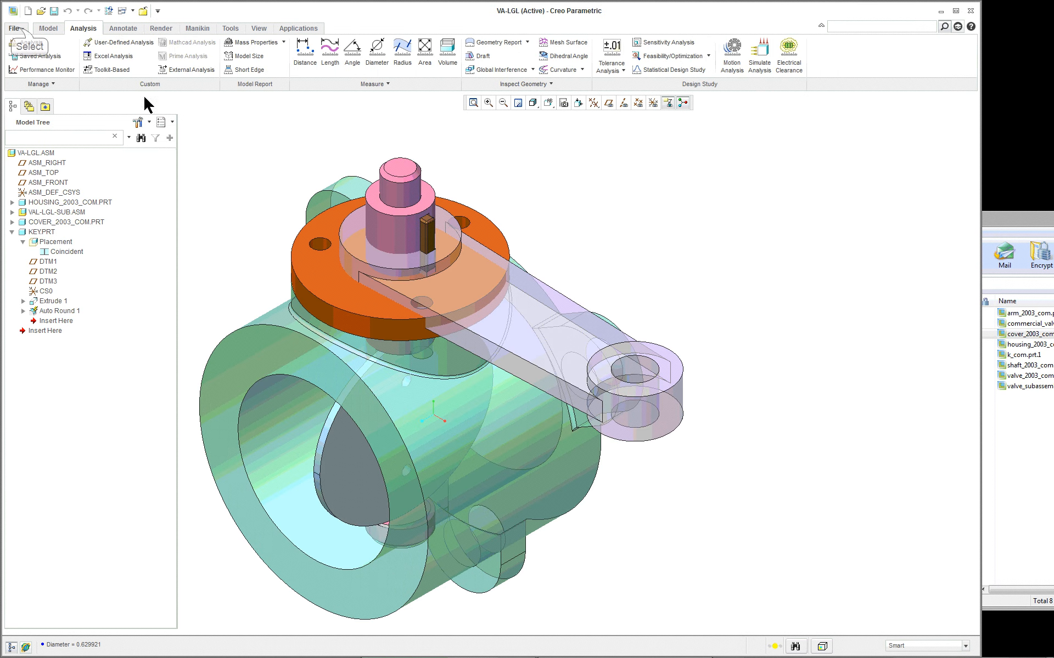
click(18, 28)
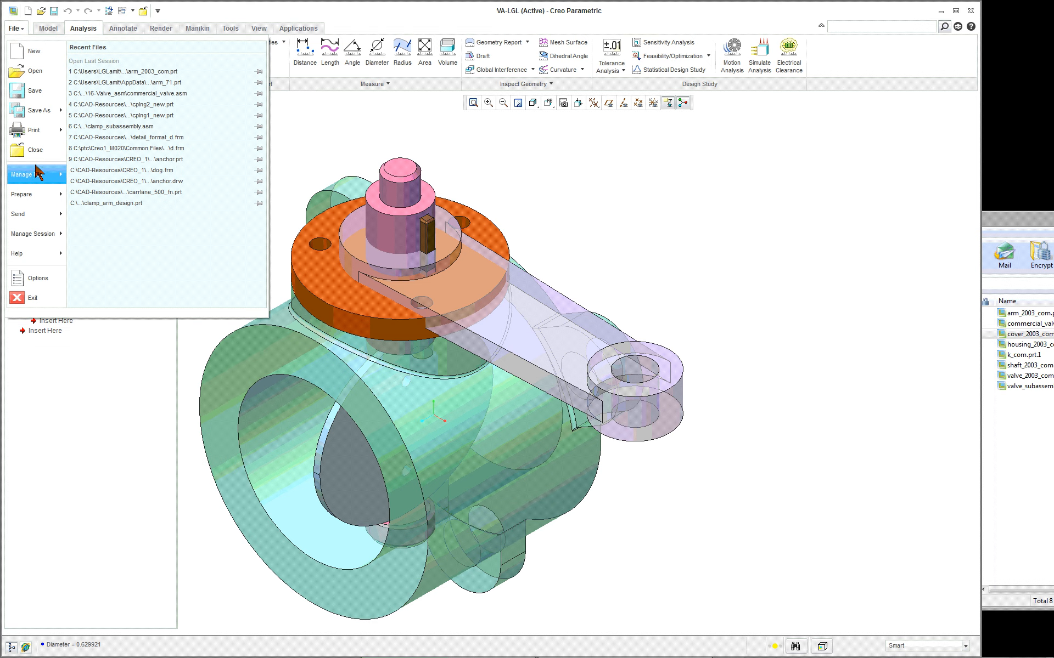
mouse_move(37, 187)
mouse_move(31, 239)
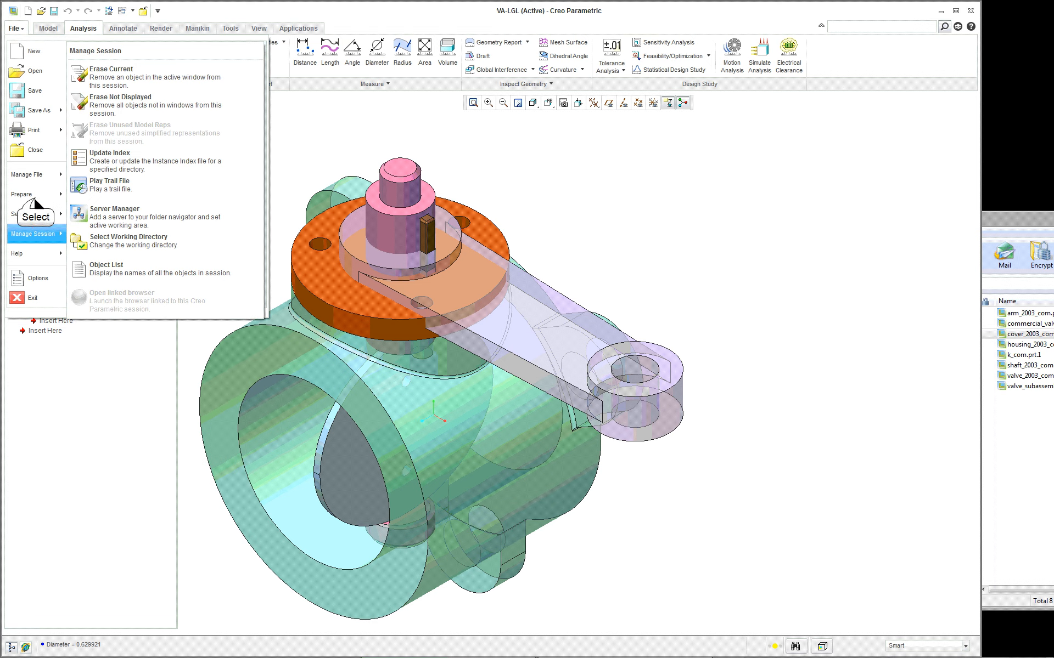
click(118, 73)
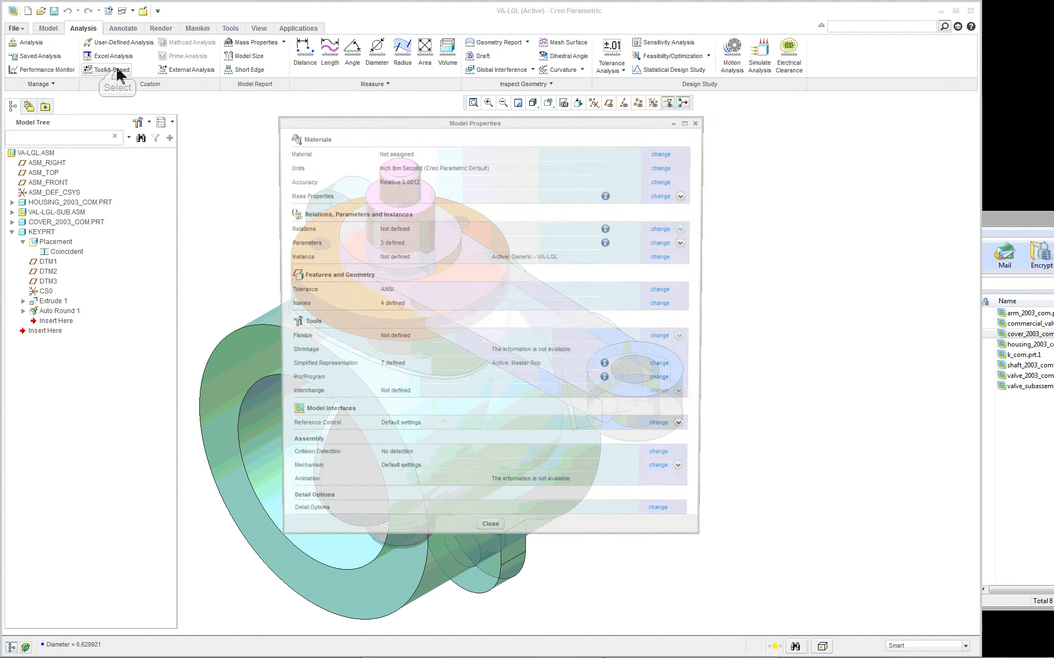
click(660, 165)
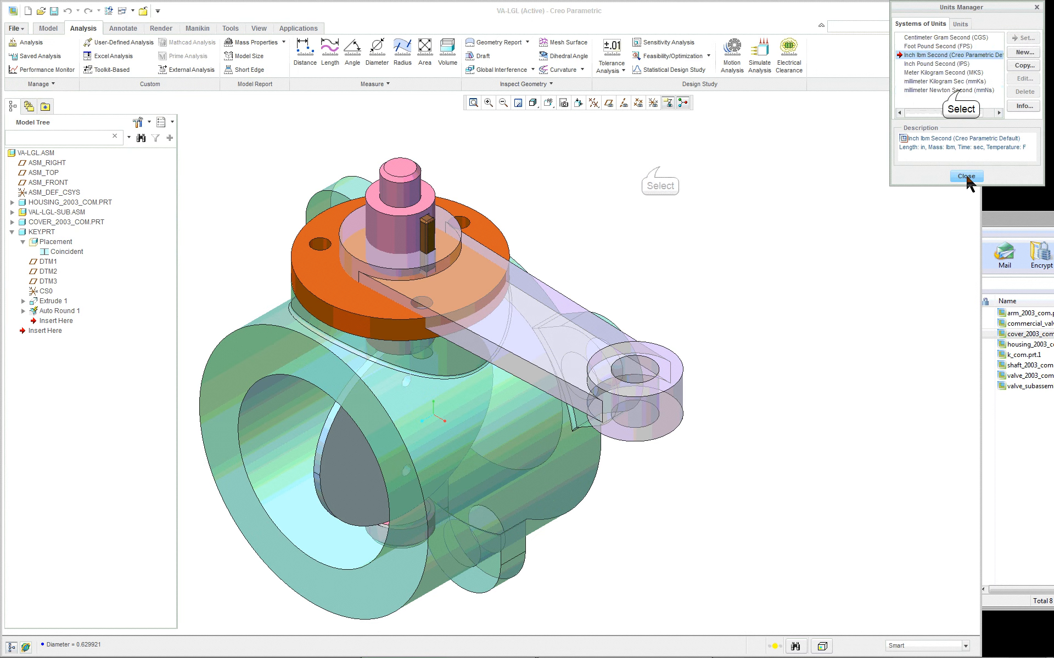
click(959, 90)
click(1020, 38)
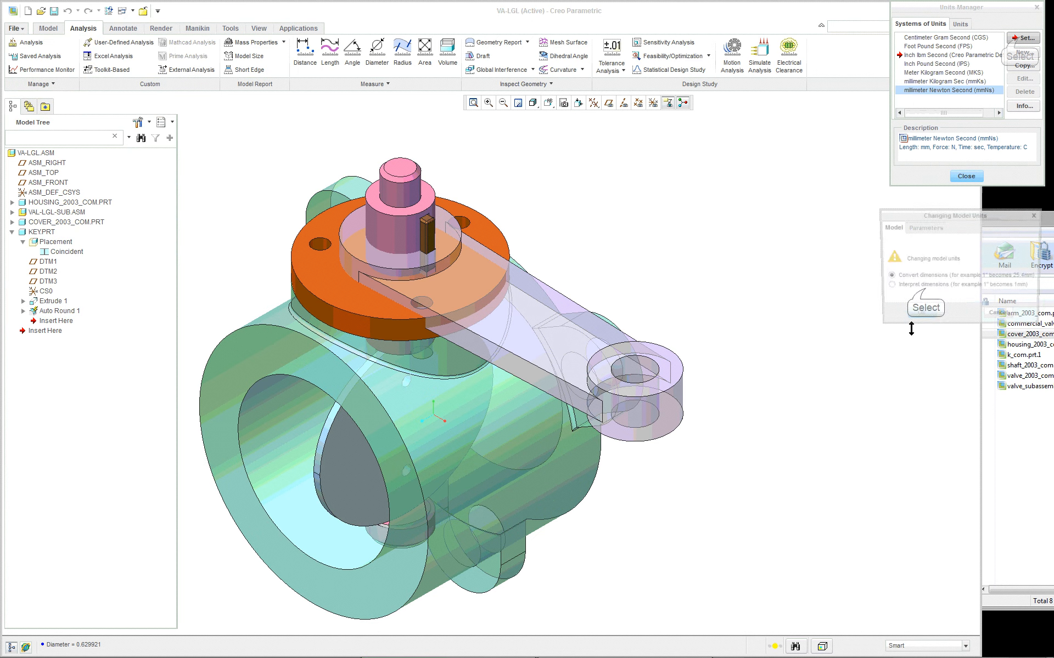
click(923, 287)
click(919, 318)
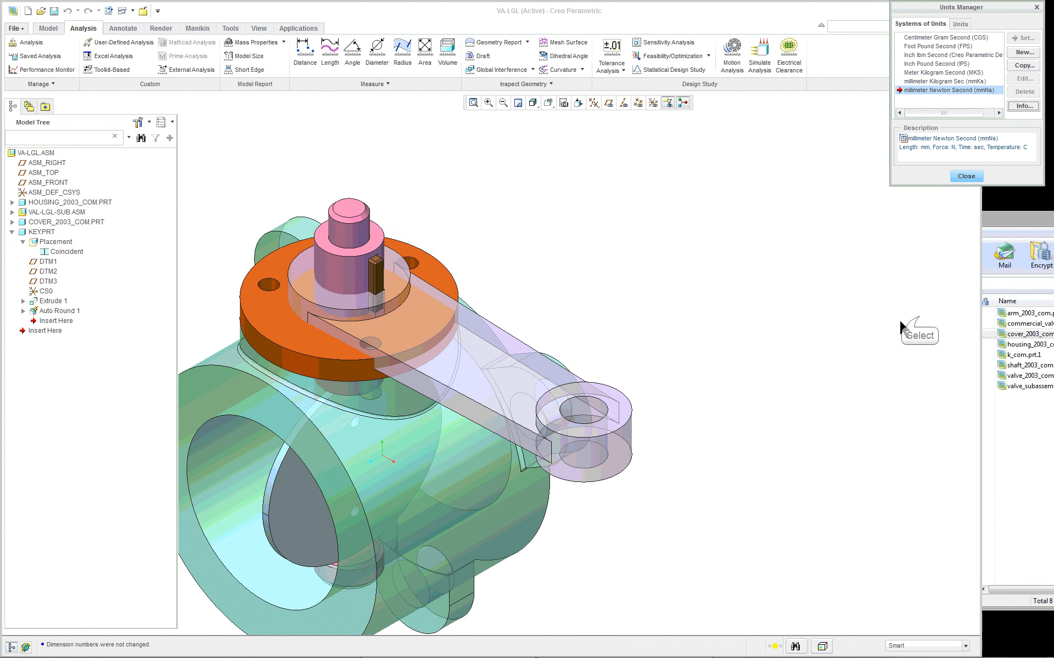
click(966, 176)
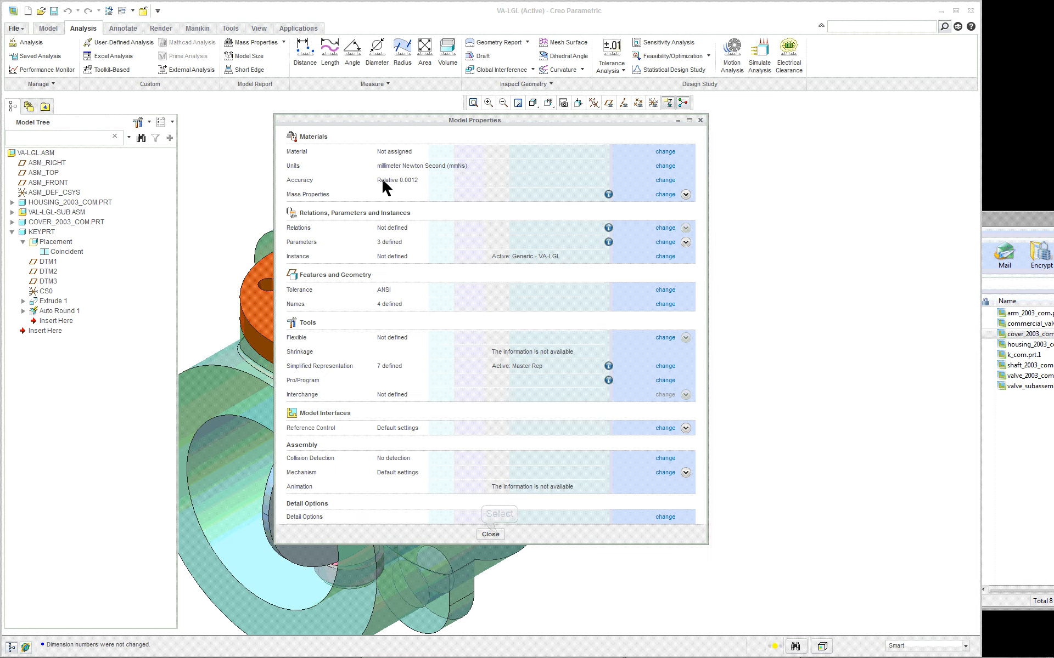
- Close the model properties and return the VA-LGL assembly to its standard orientation
click(497, 533)
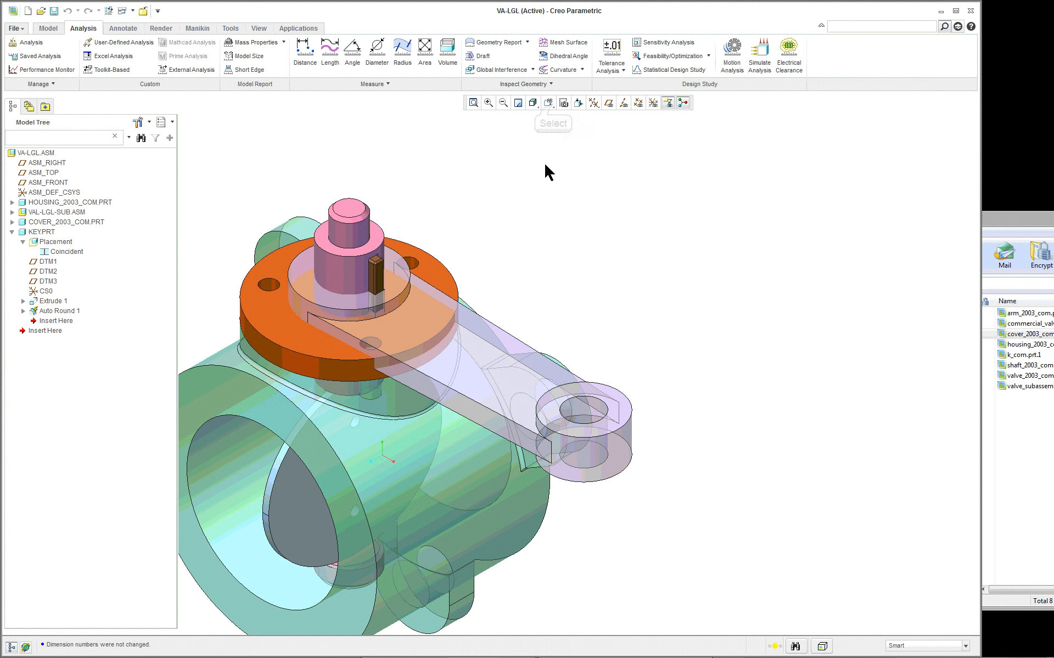
click(548, 102)
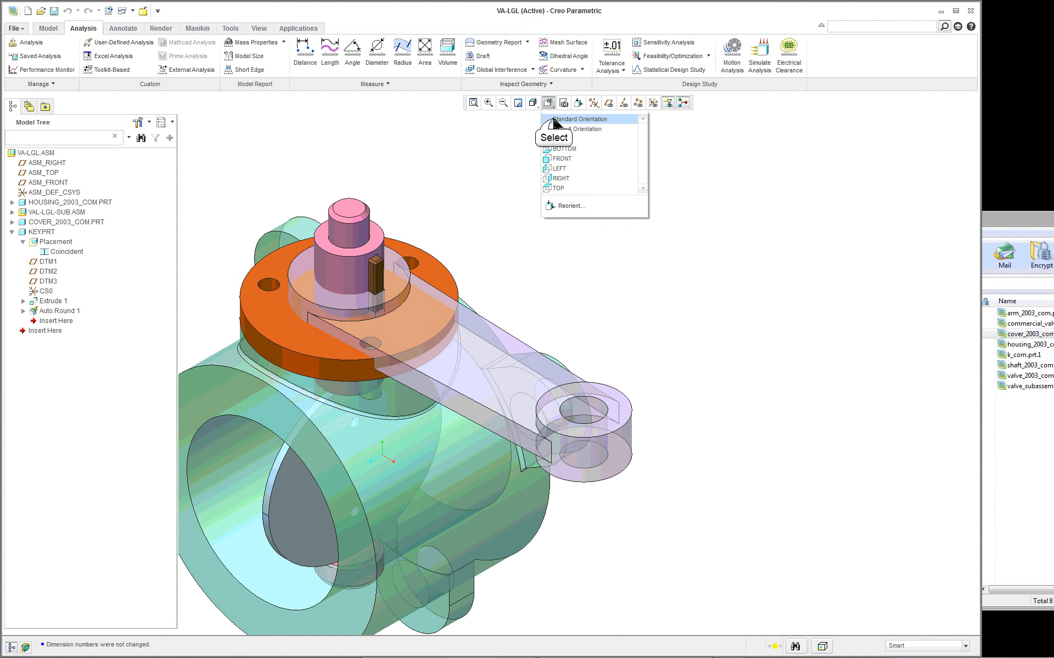
click(553, 116)
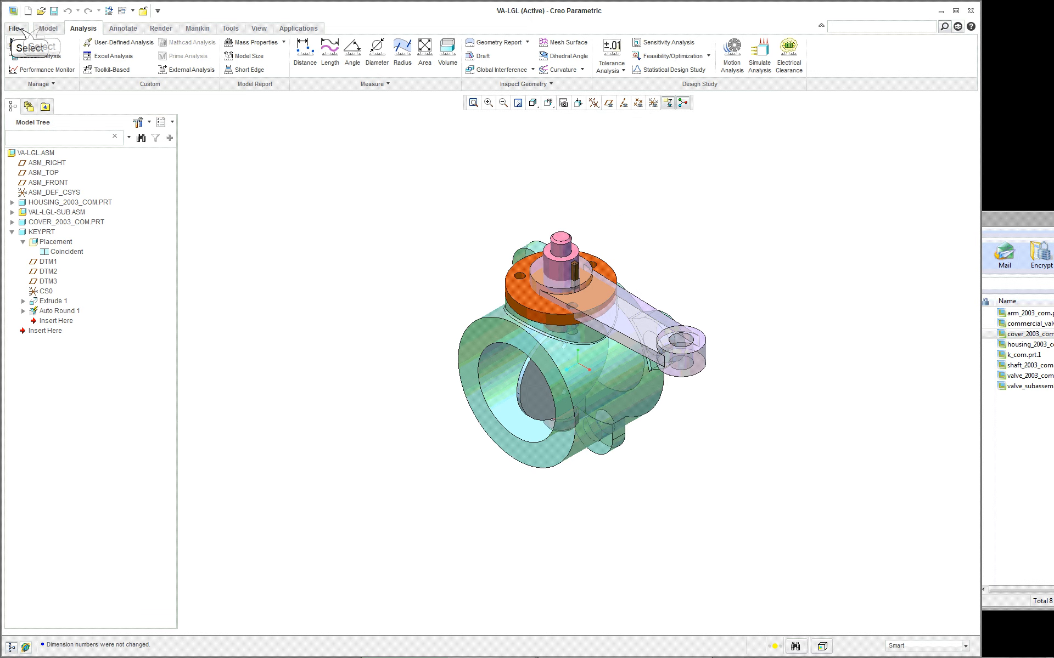
- Regenerate the VA-LGL assembly after the unit conversion
click(17, 29)
click(22, 31)
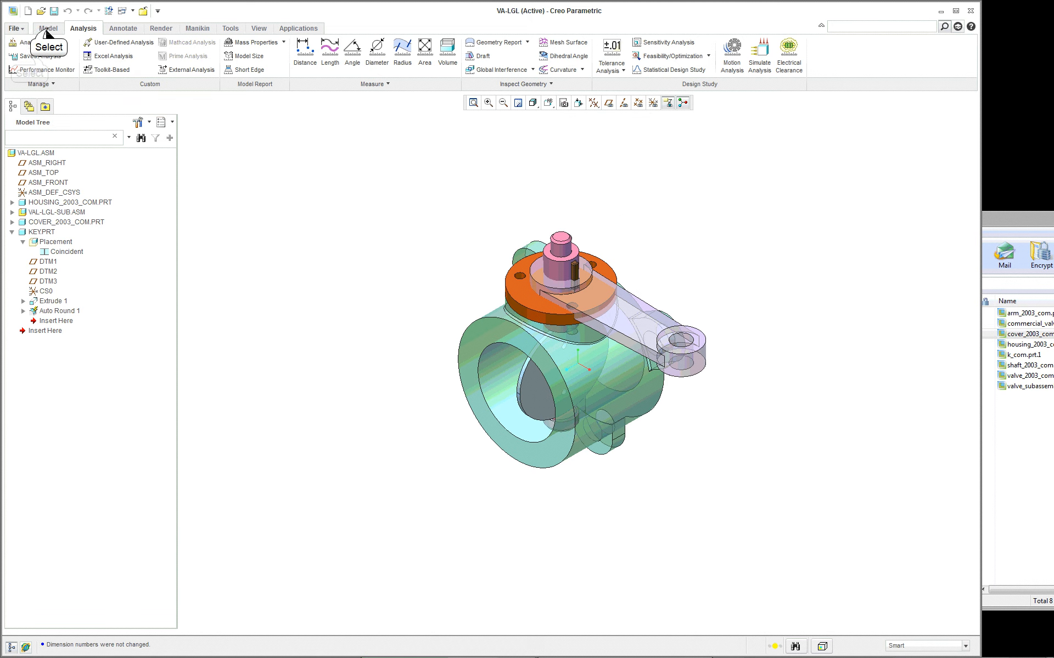
click(48, 29)
click(30, 57)
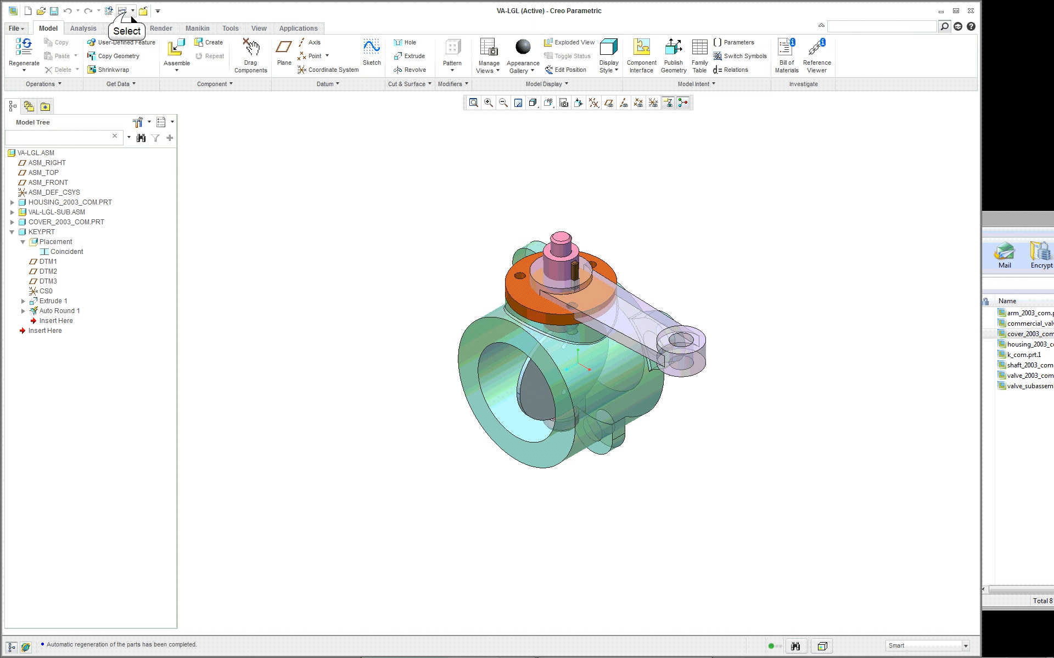
click(125, 11)
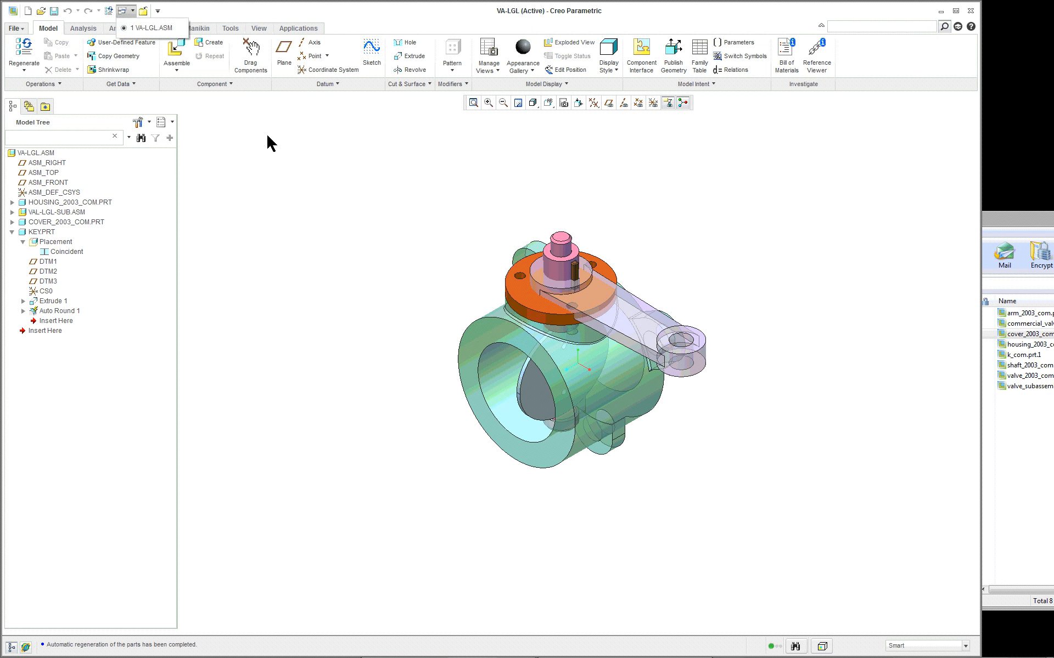
click(304, 208)
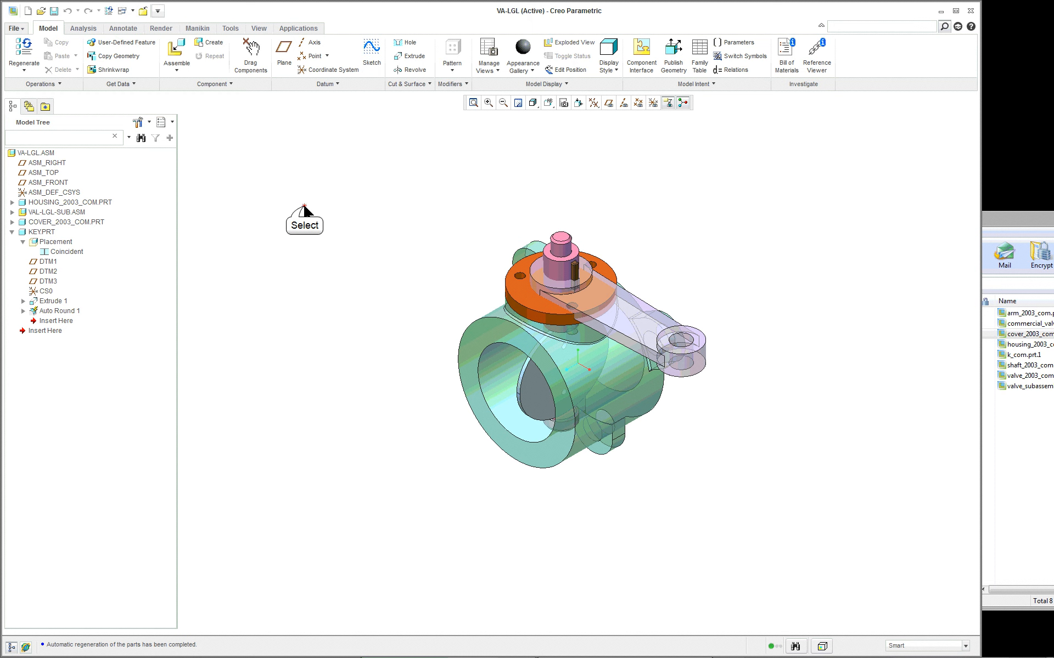
scroll(750, 332, up, 3)
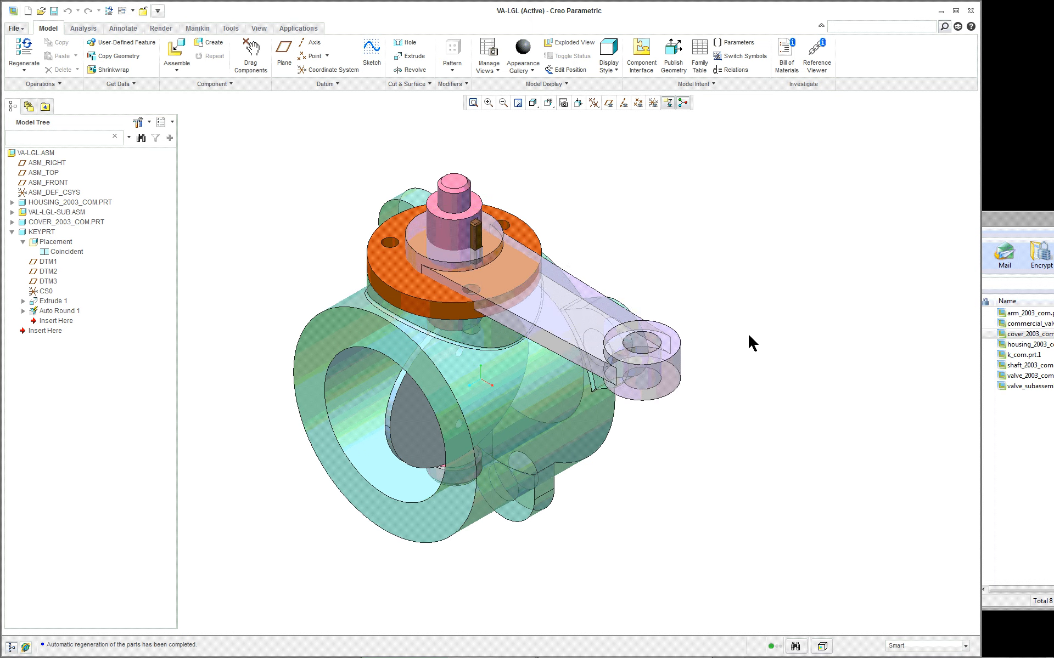
click(17, 30)
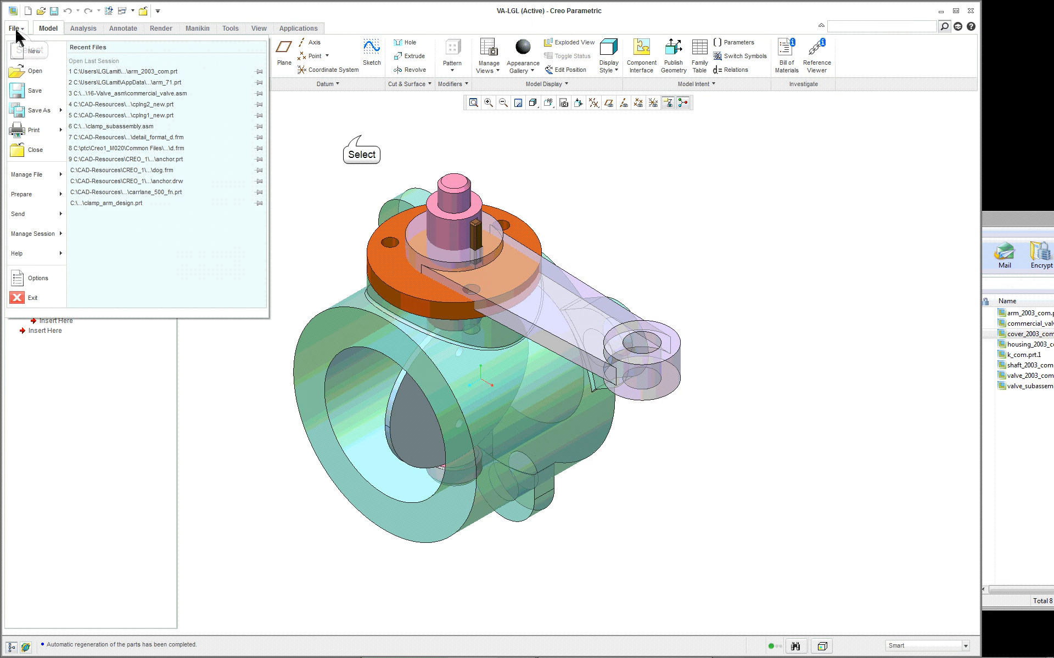
click(360, 136)
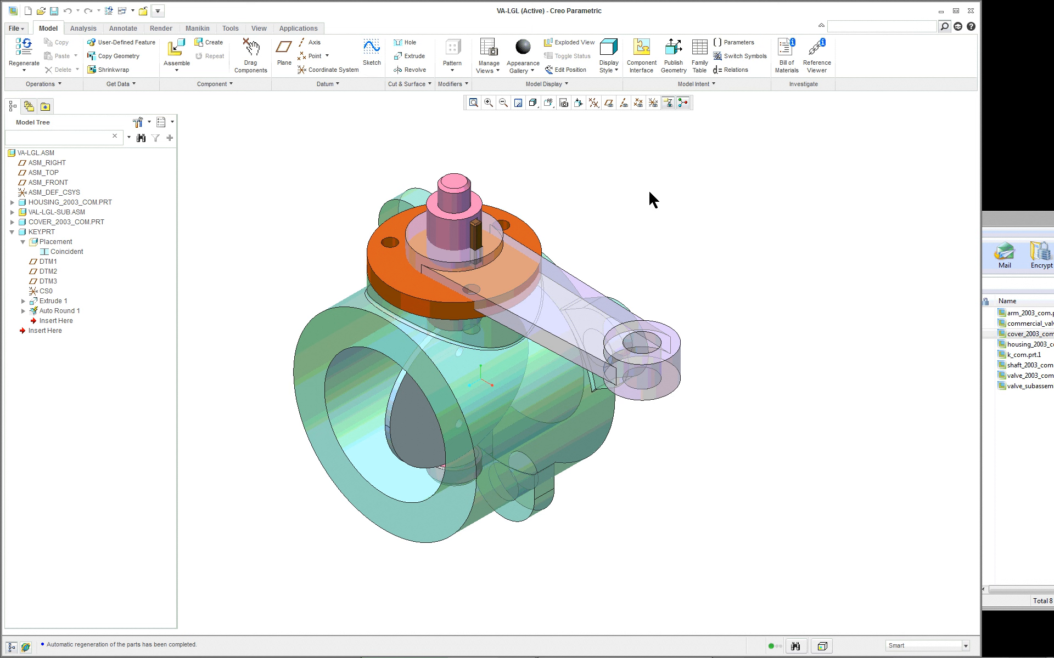
- Measure the diameter of the shaft's larger cylindrical section above the cover and accept the analysis
click(83, 28)
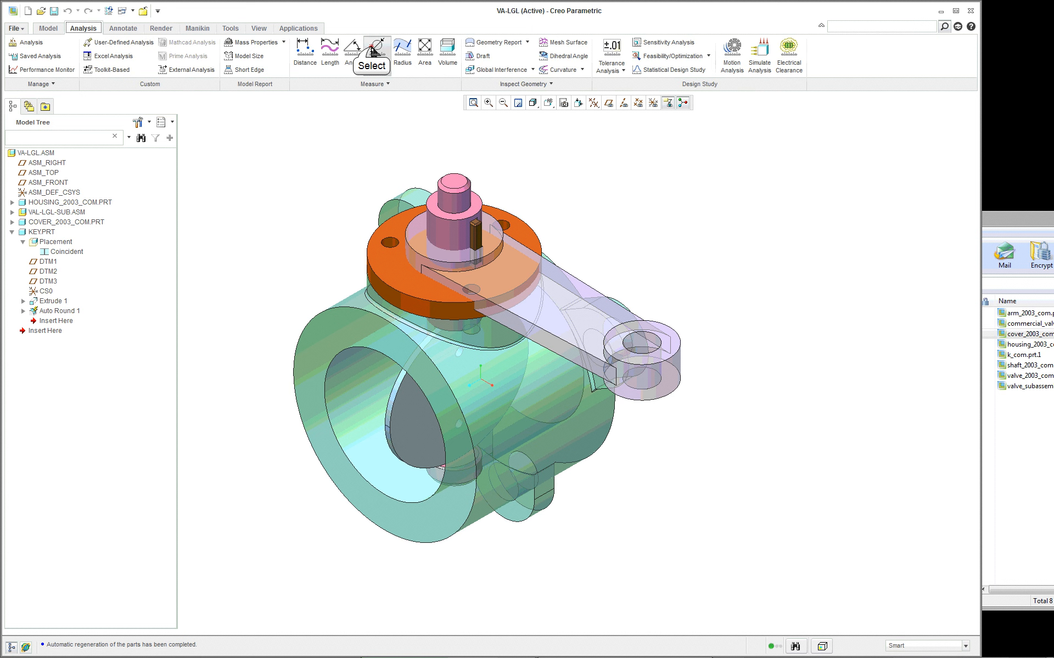
click(377, 54)
click(440, 229)
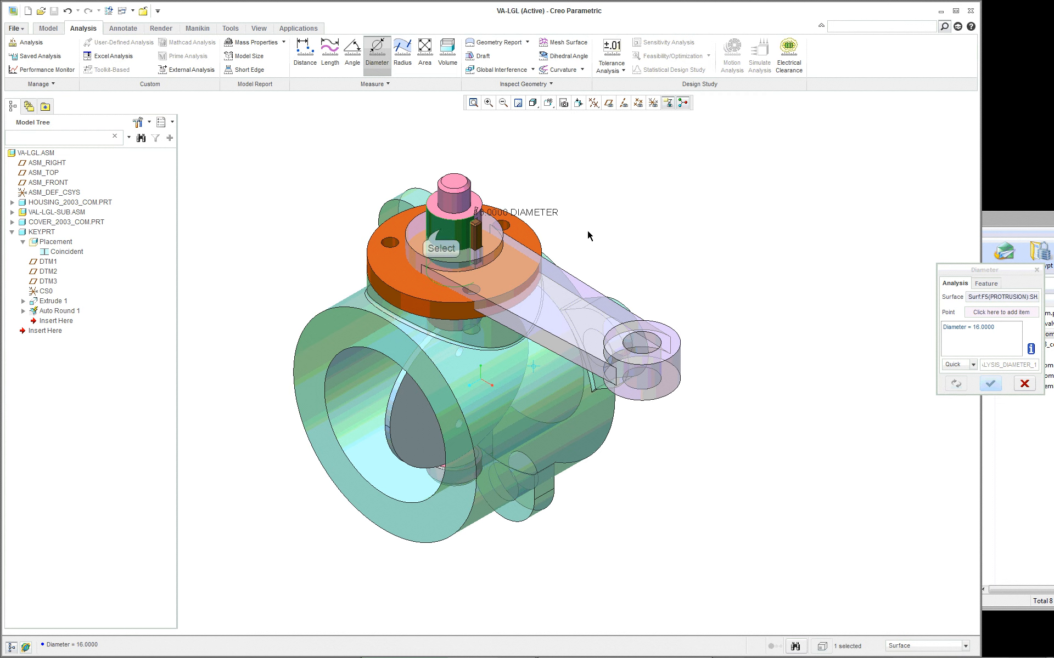
click(990, 383)
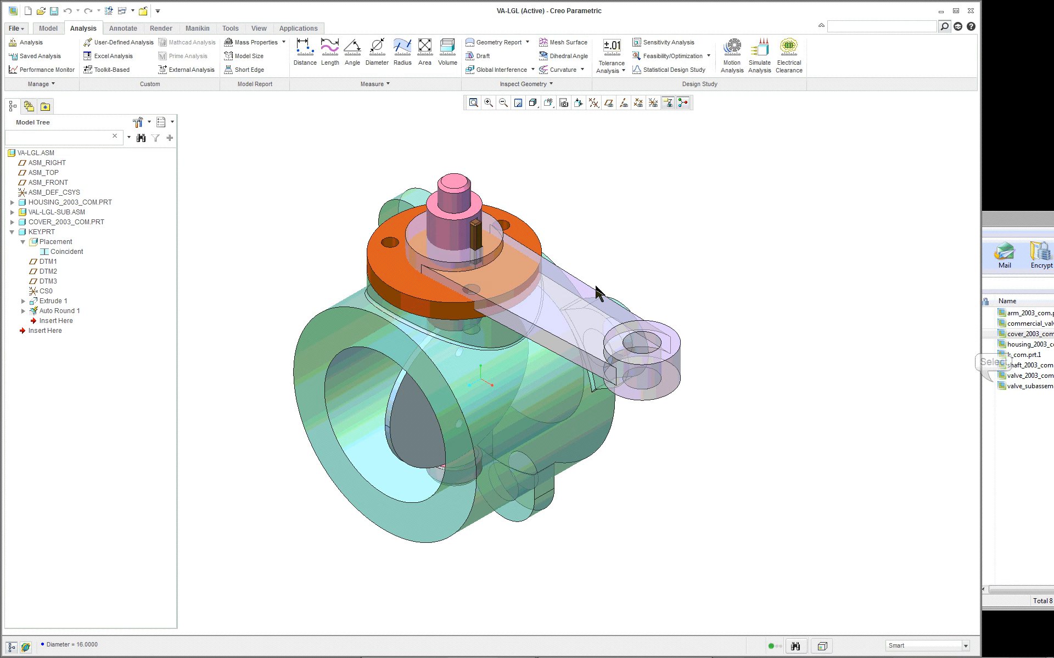
scroll(344, 239, up, 3)
right_click(506, 271)
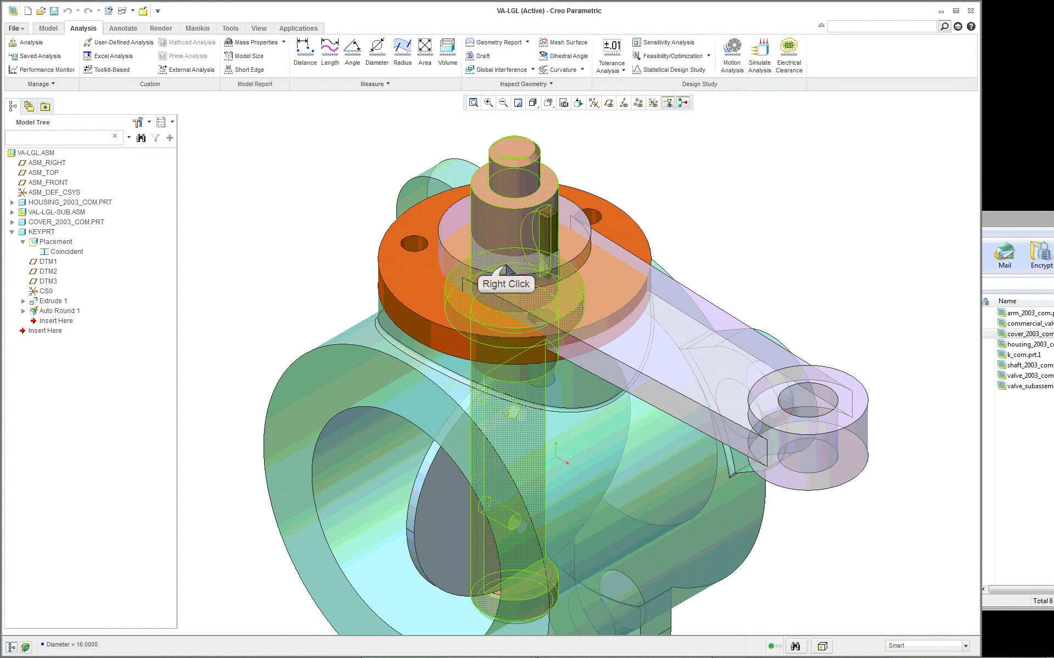
right_click(499, 266)
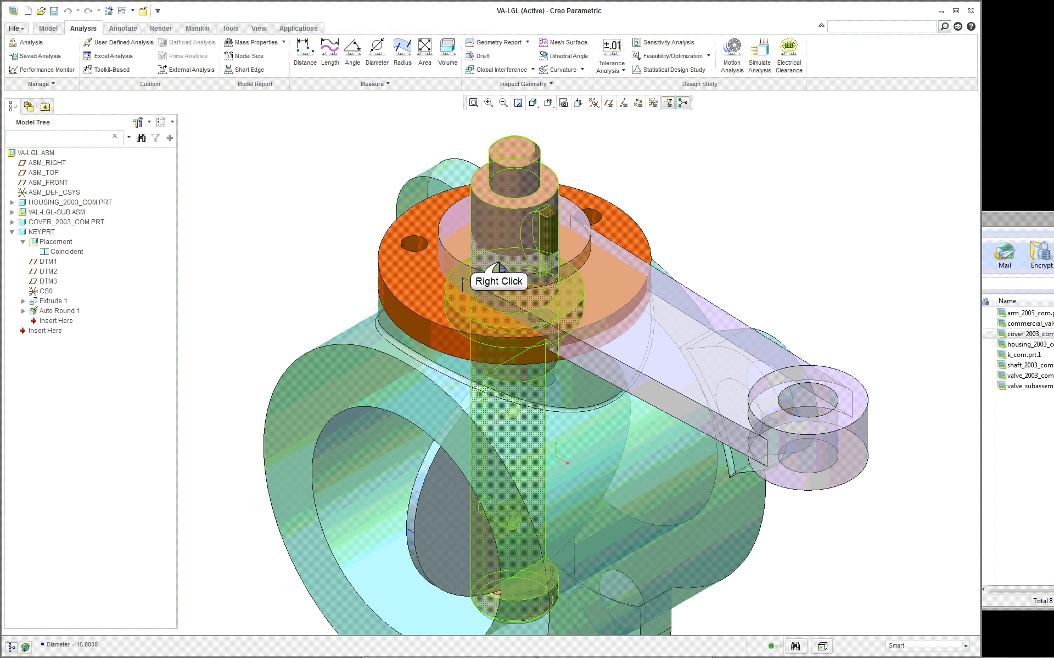
right_click(499, 264)
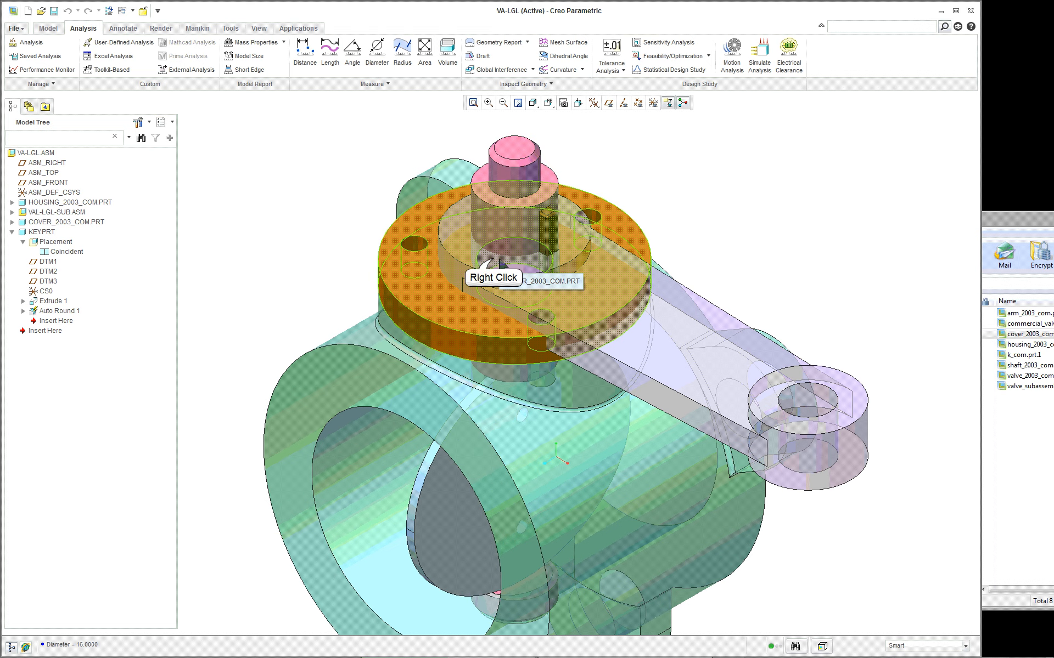
click(497, 265)
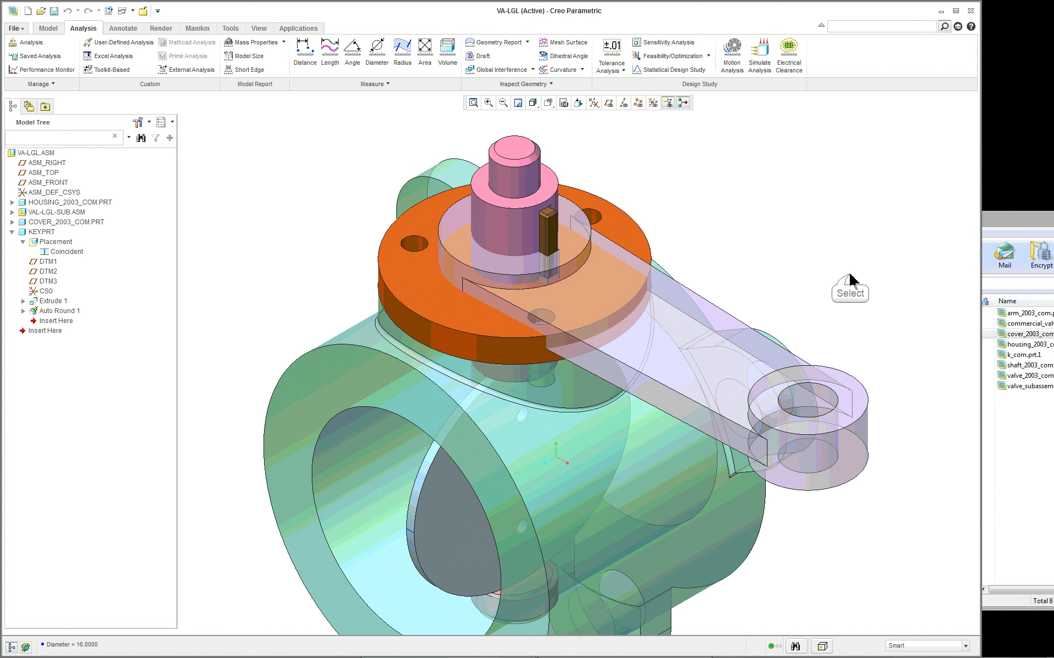
- Measure the diameter of the housing hole that receives the lower end of the shaft
click(377, 49)
right_click(489, 265)
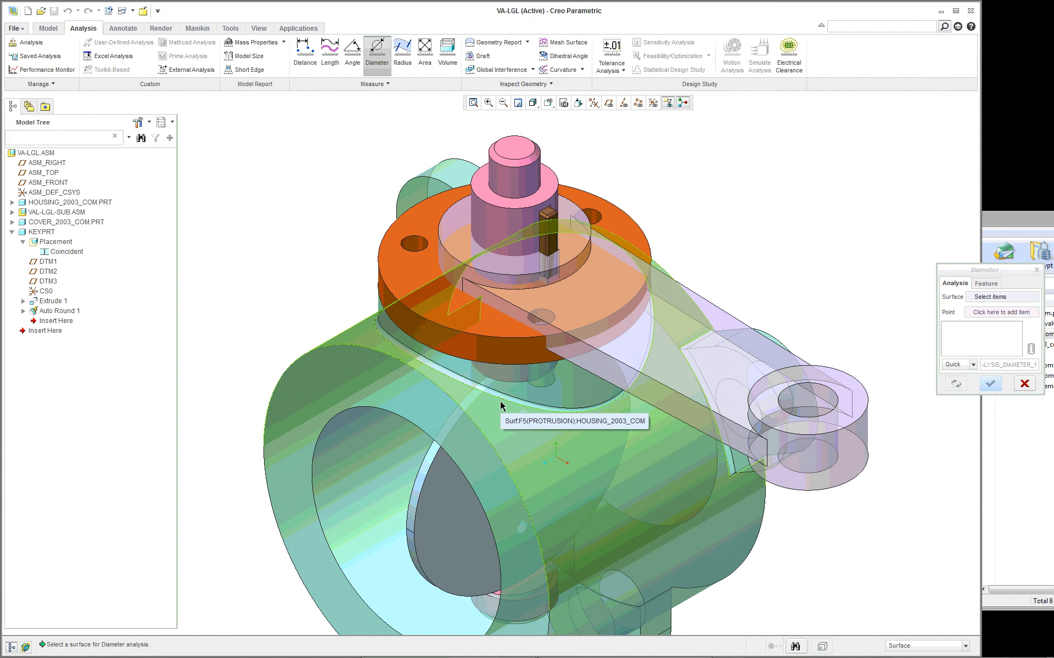
scroll(503, 401, down, 2)
scroll(516, 570, up, 2)
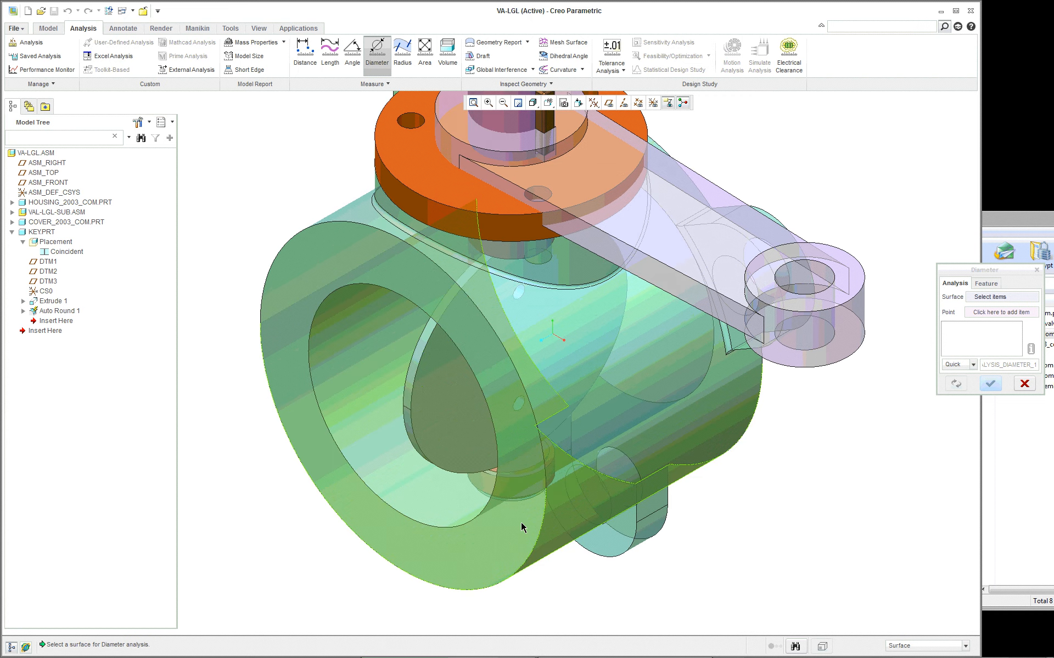
scroll(520, 513, up, 3)
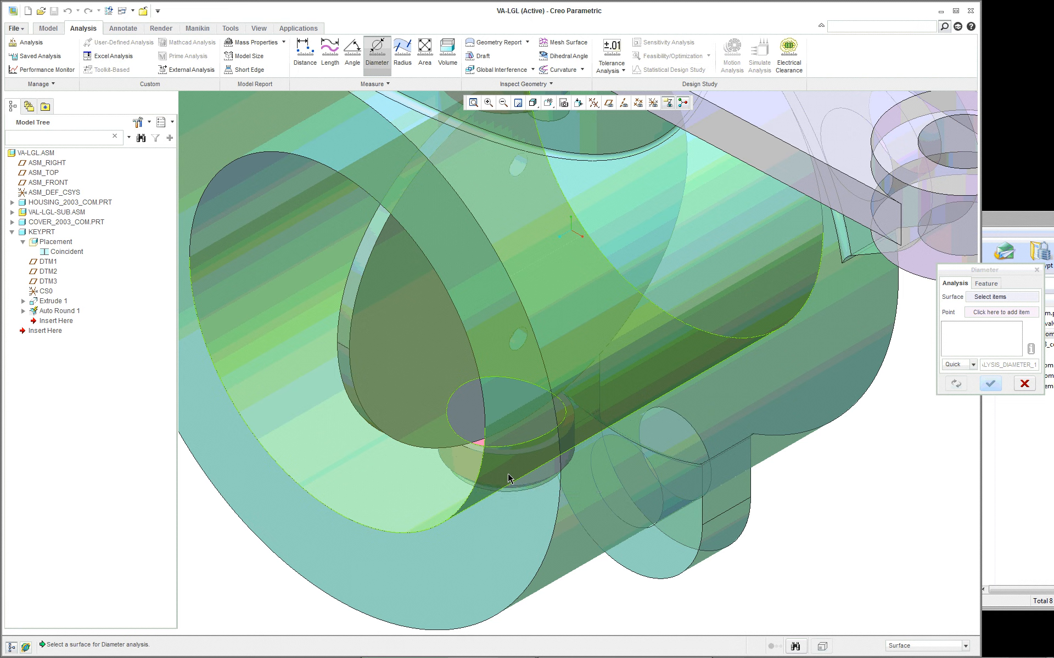
right_click(459, 472)
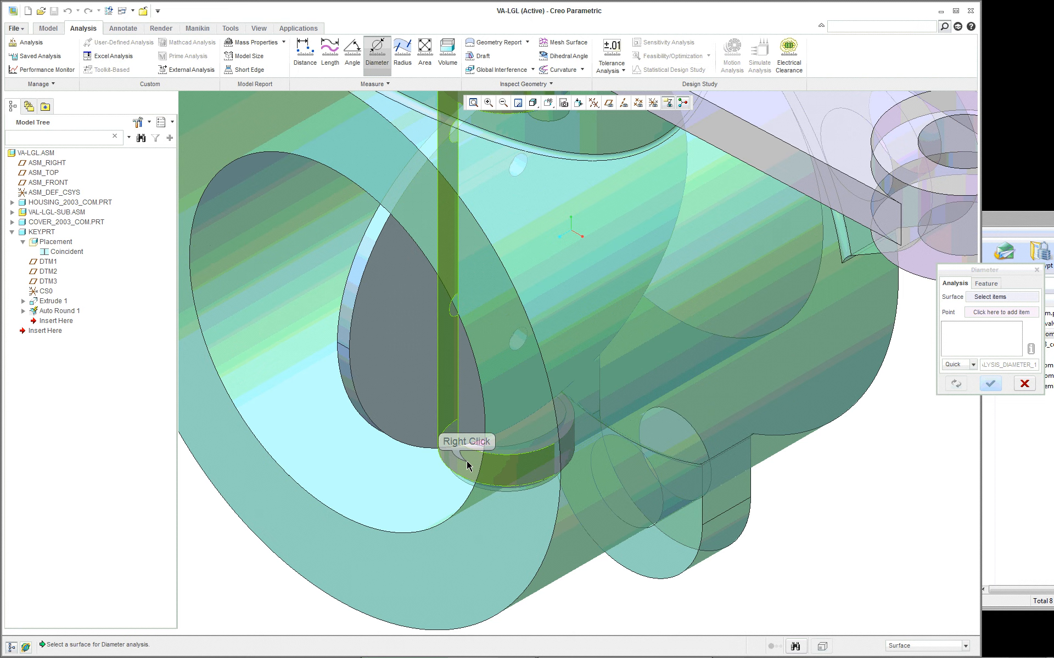
right_click(466, 461)
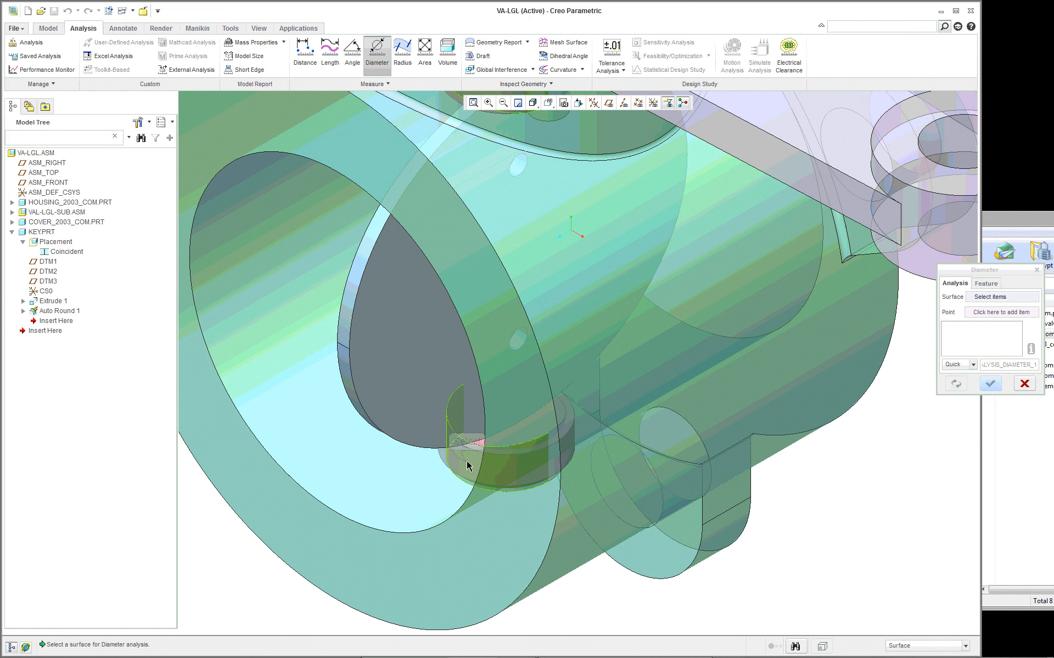
click(467, 463)
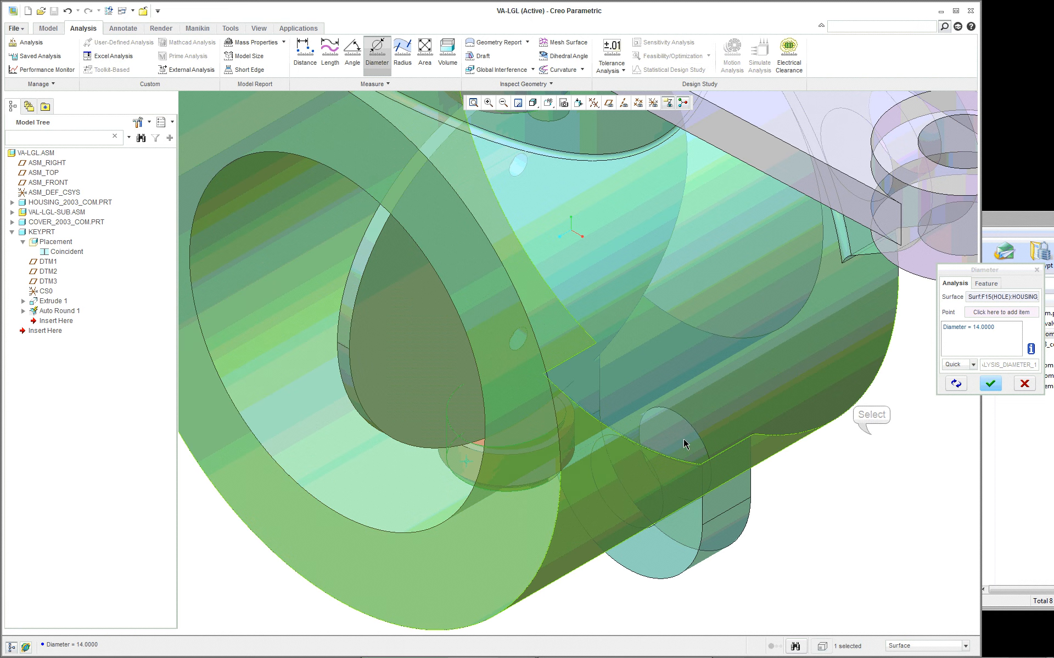
- Repeat the diameter measurement on the arm's hole around the shaft and close the analysis
scroll(664, 362, down, 5)
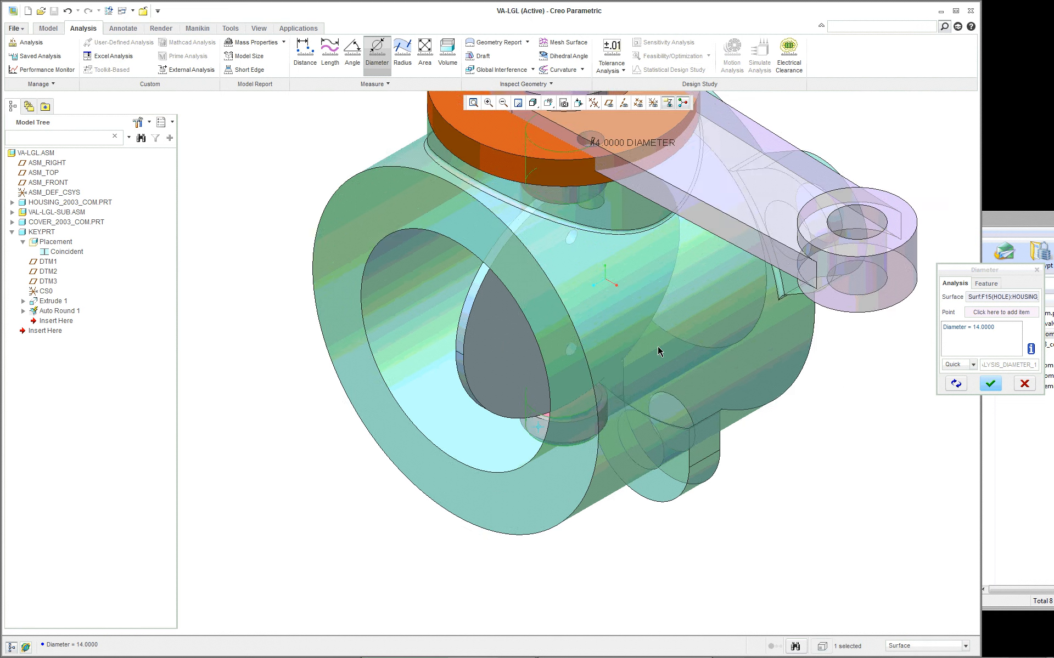
scroll(729, 219, up, 3)
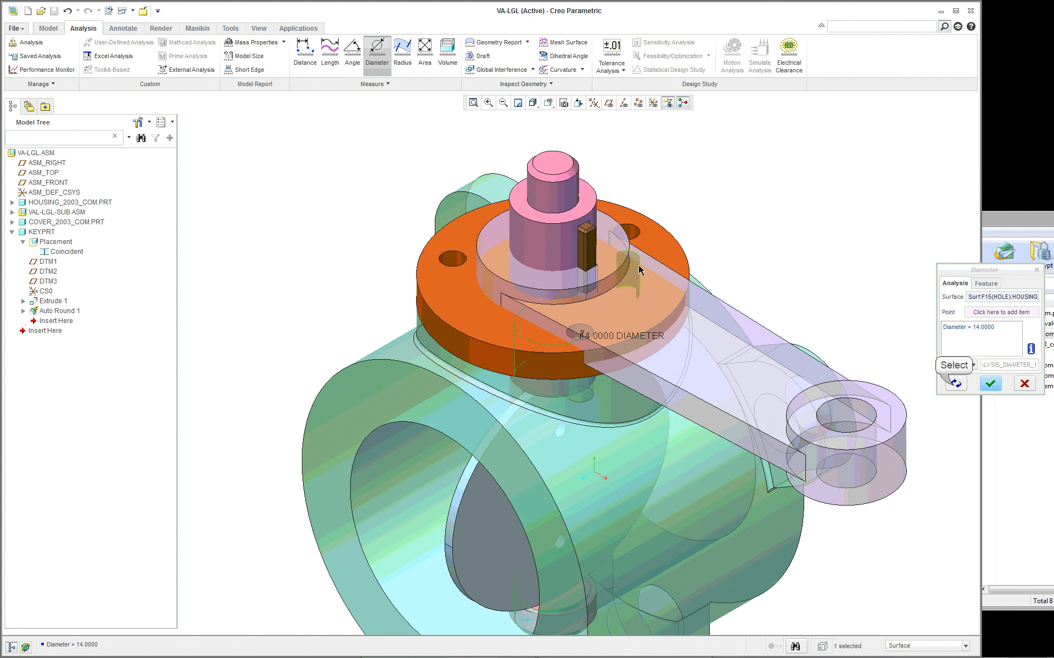
click(954, 384)
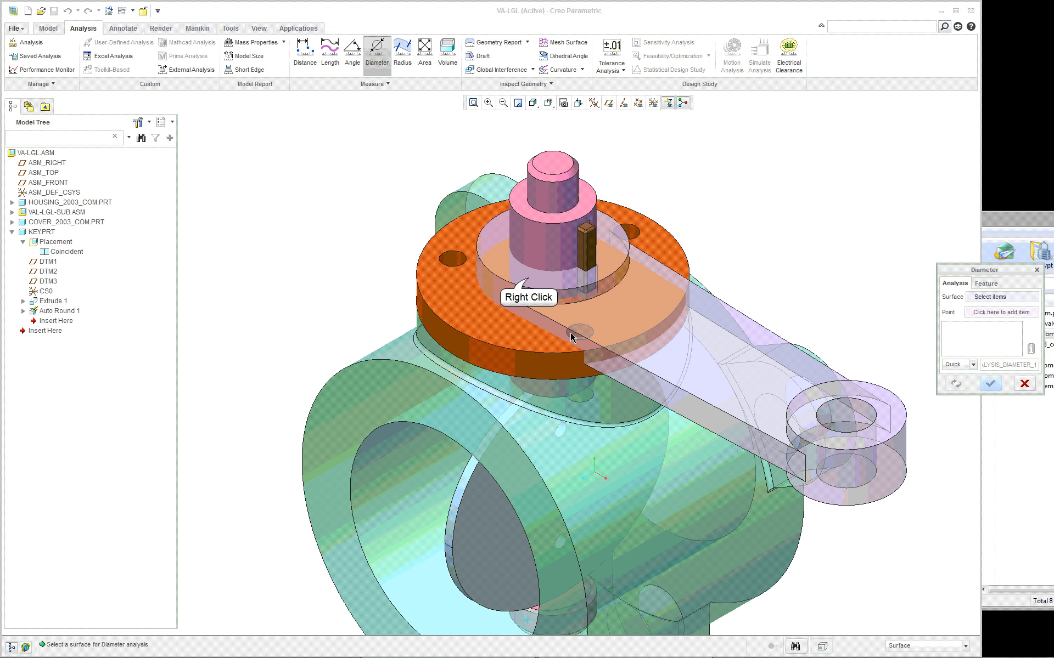
right_click(529, 279)
click(529, 280)
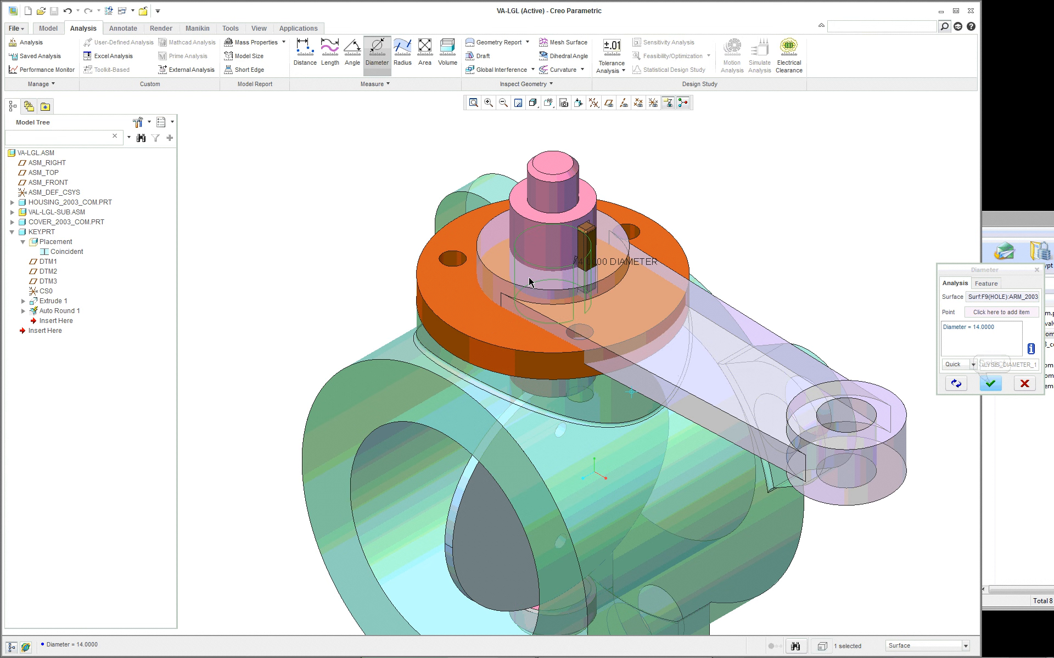
click(991, 383)
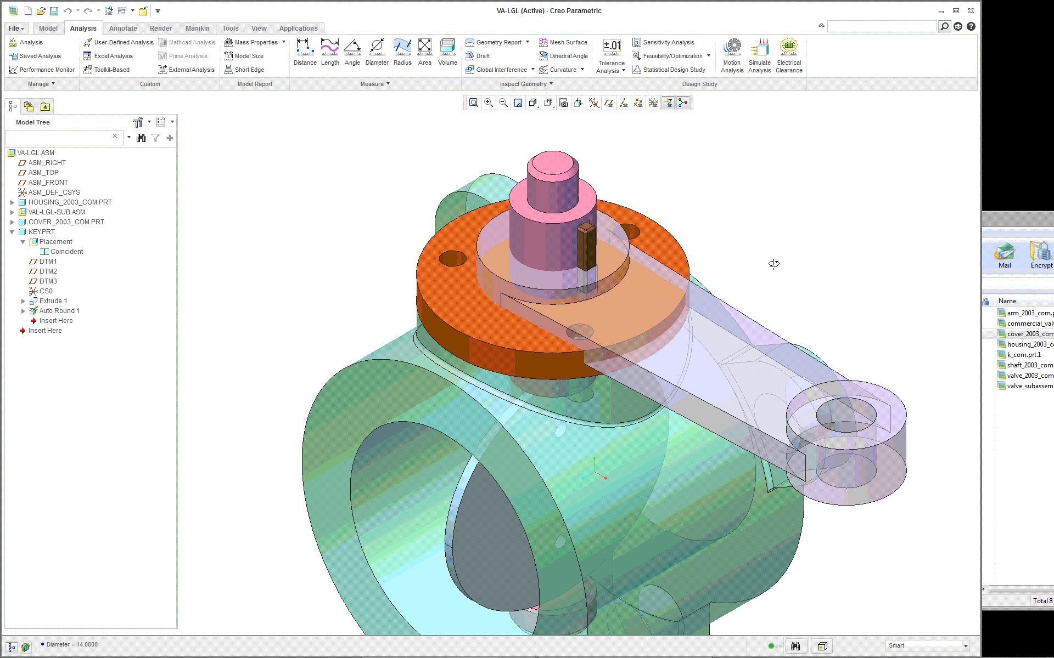
- Set the arm's placement offset above the cover to 25 mm and regenerate the assembly
middle_drag(772, 268, 773, 243)
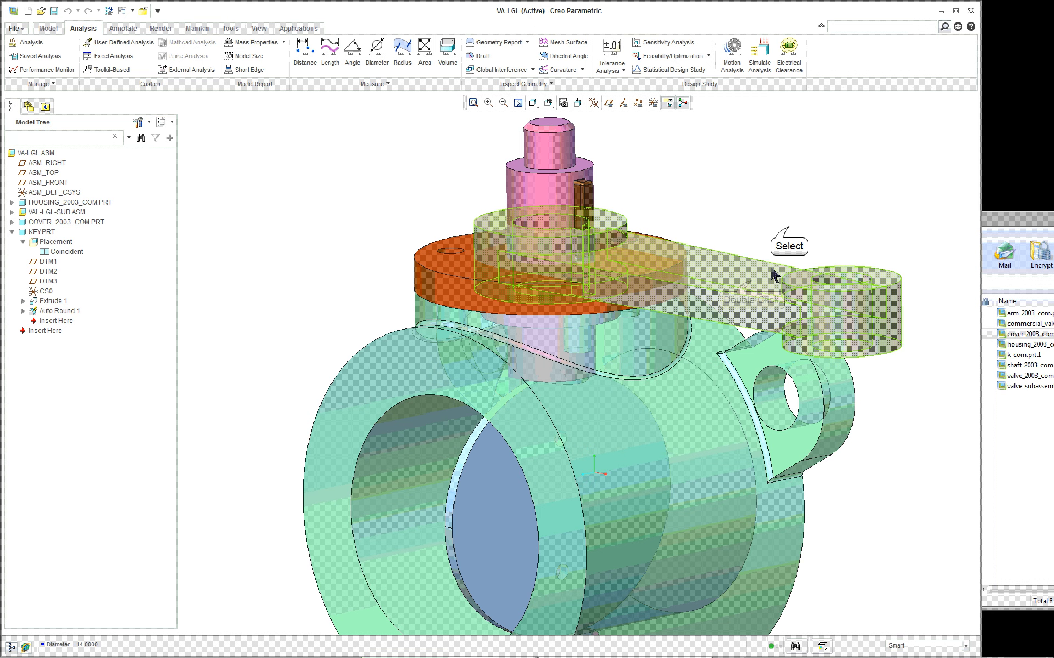
click(788, 223)
double_click(528, 289)
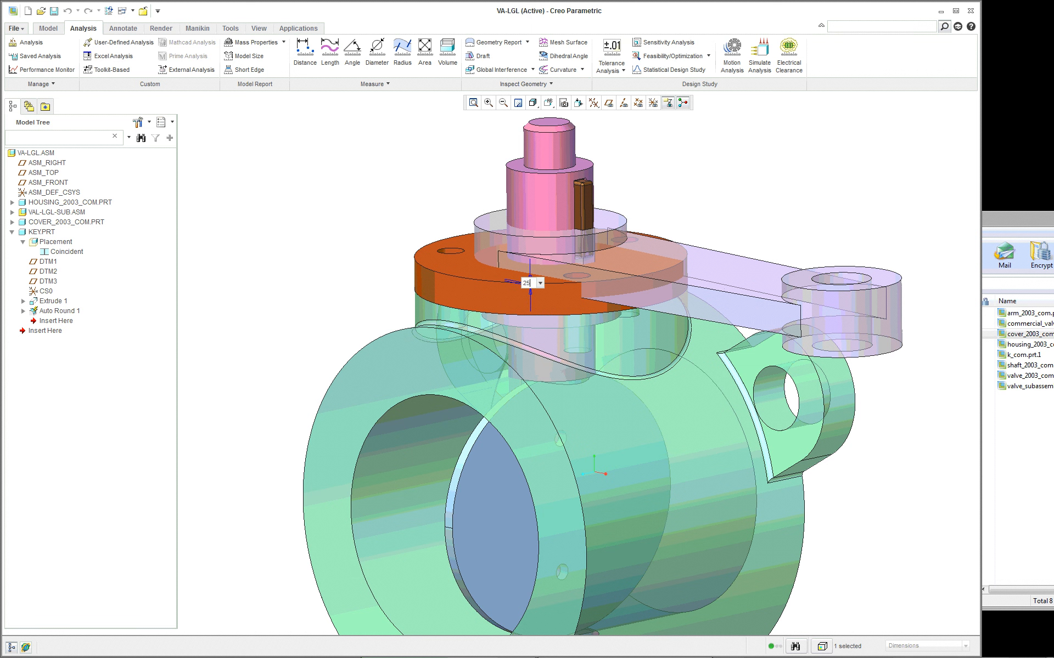
key(Return)
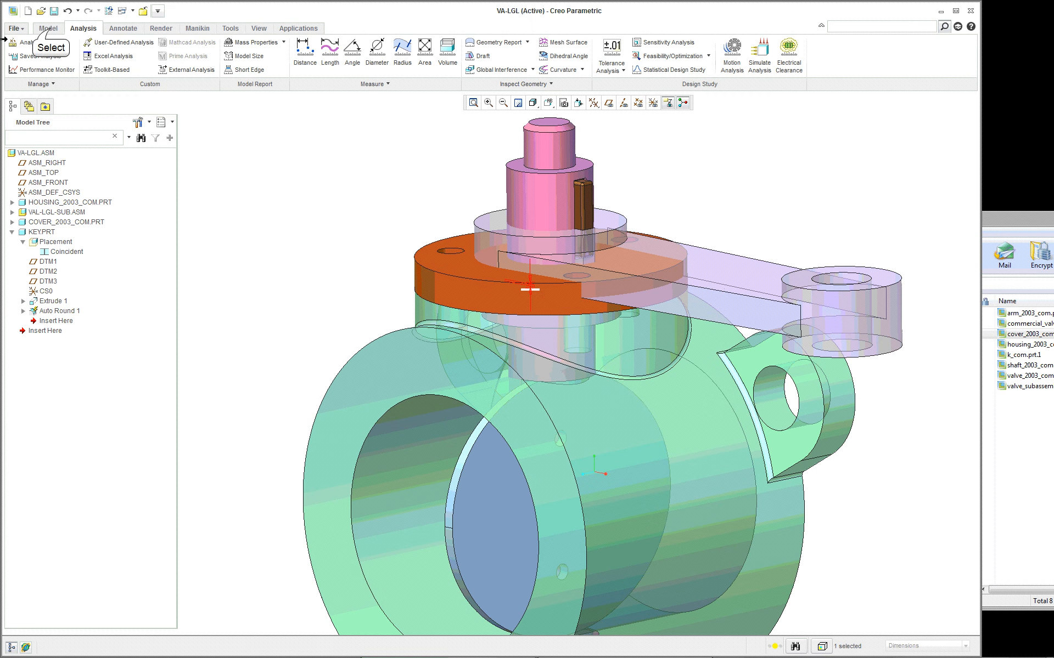
click(48, 28)
click(23, 53)
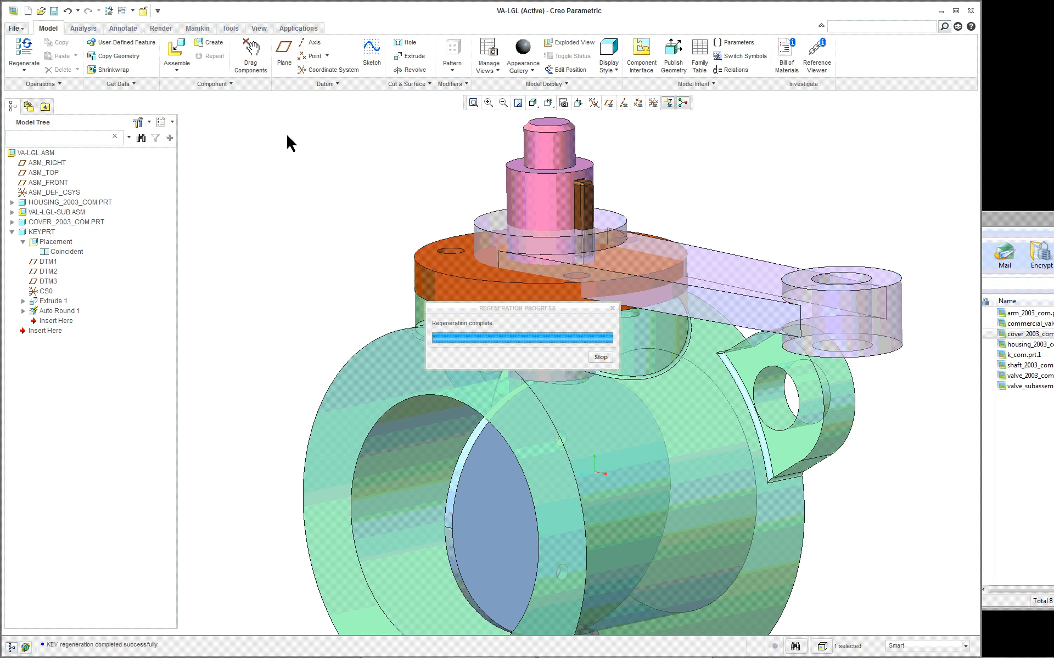
- Reduce the arm's placement offset above the cover to 5 mm and regenerate the assembly
double_click(707, 166)
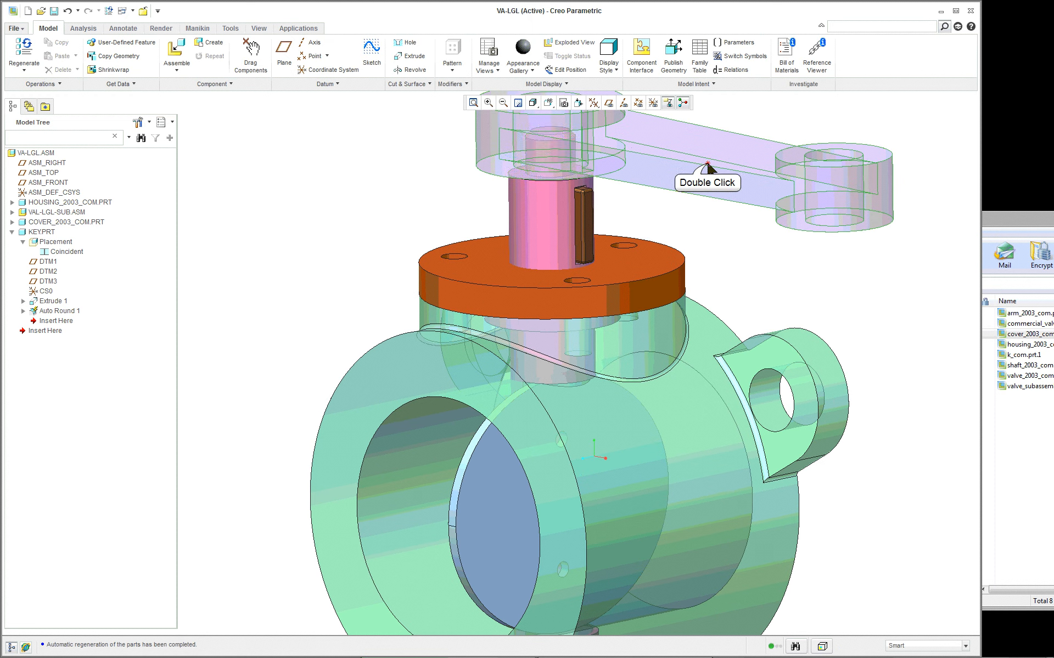
double_click(529, 229)
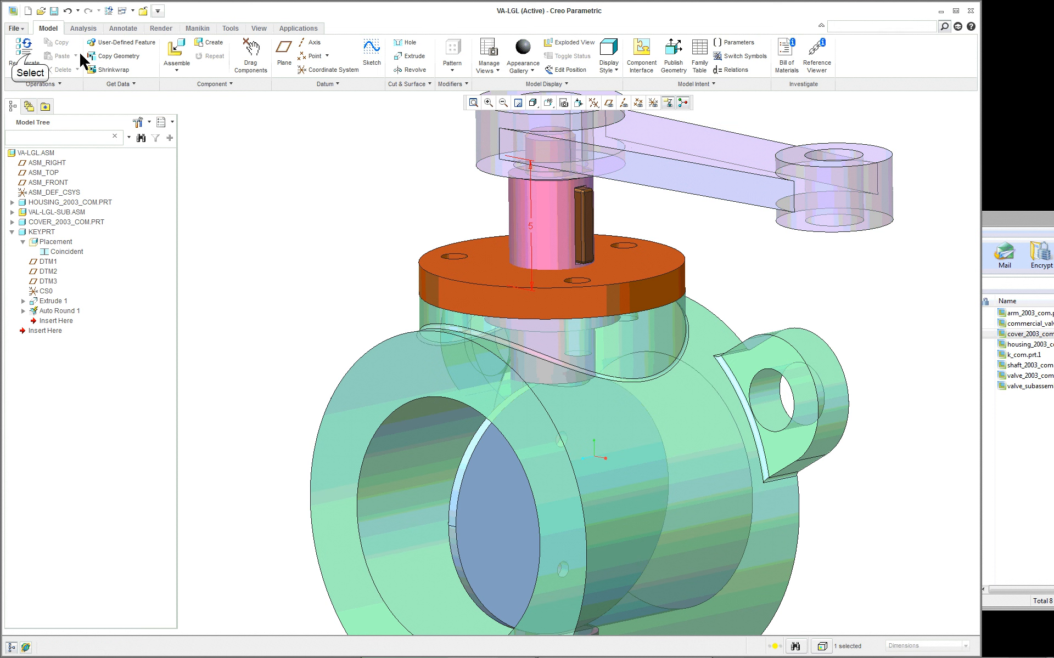
click(33, 55)
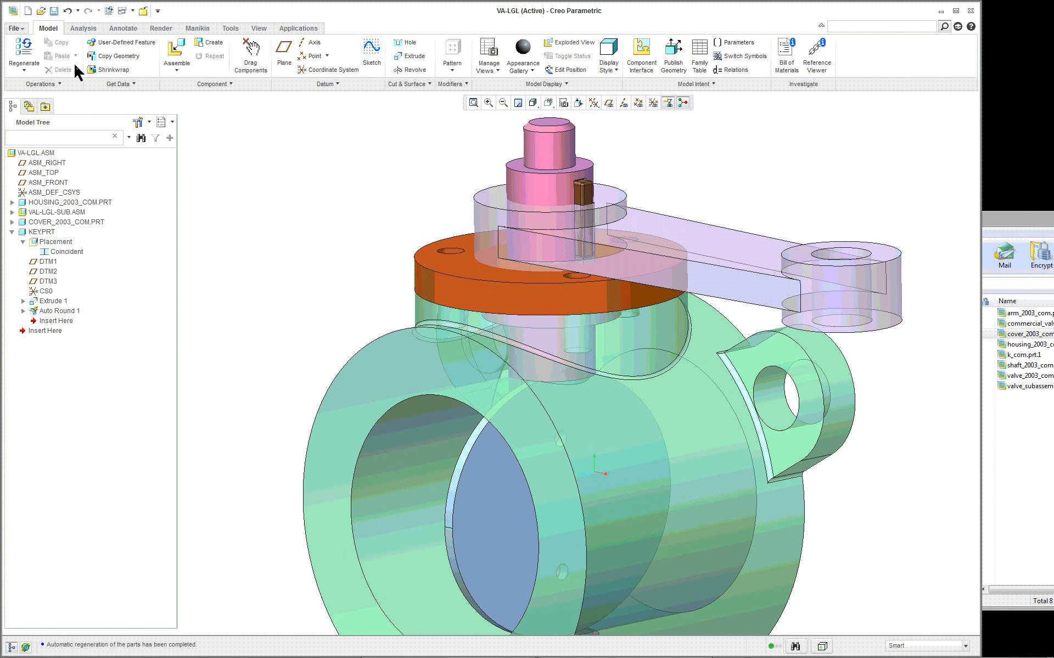
- Set the arm's placement offset above the cover to 10 mm and regenerate the assembly
mouse_move(343, 198)
middle_down()
mouse_move(400, 171)
mouse_move(386, 201)
middle_up()
scroll(386, 201, up, 1)
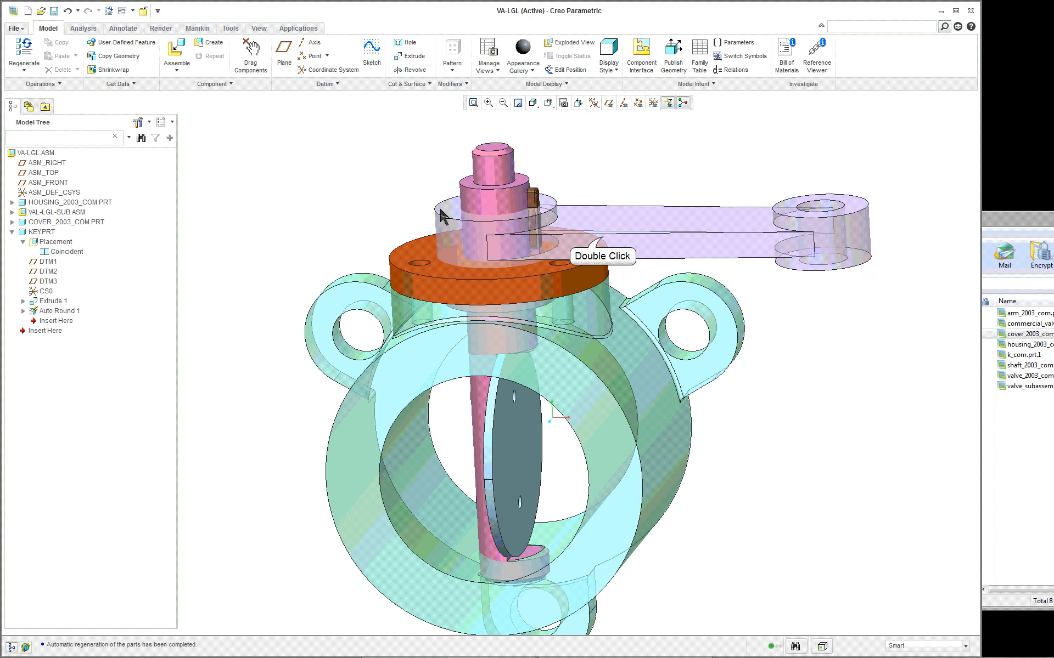
double_click(492, 280)
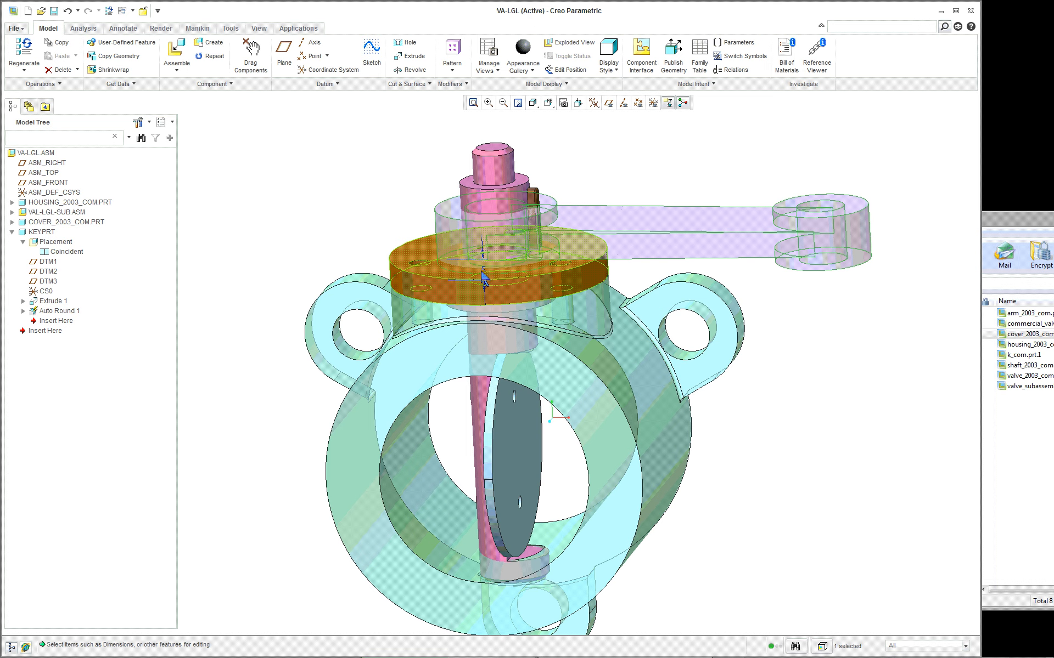
double_click(485, 270)
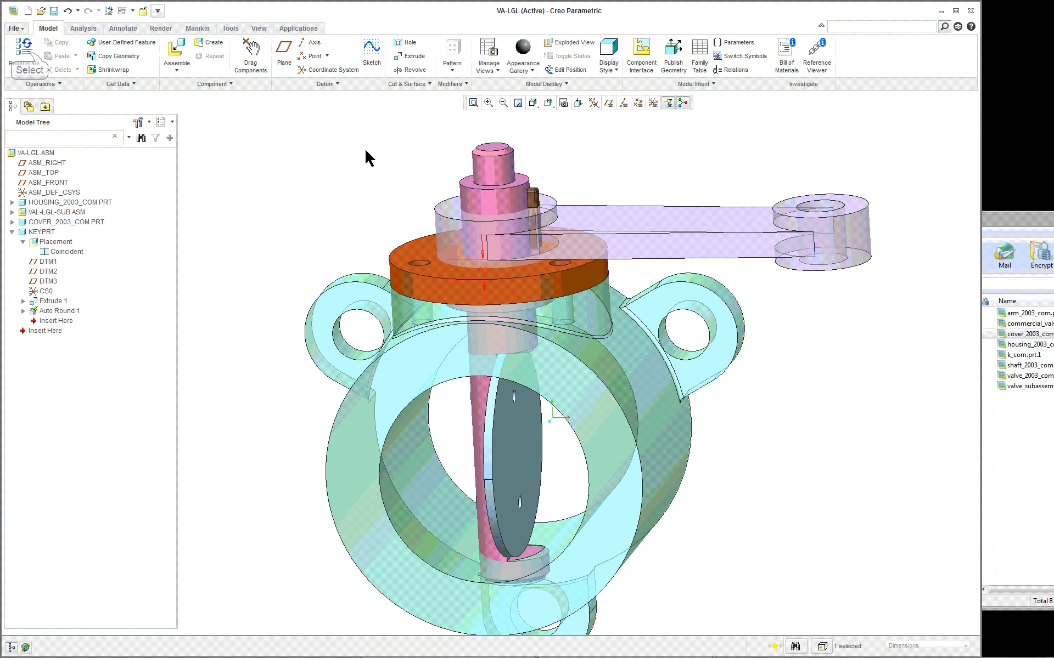
click(26, 52)
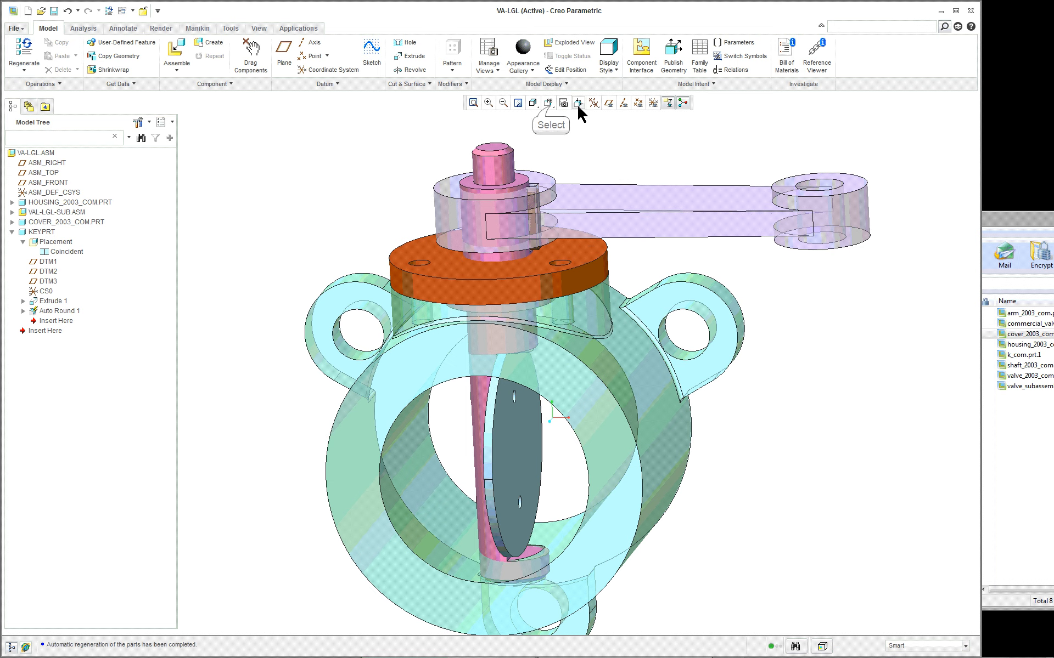
- Reduce the arm's placement offset so that its hub sits directly on the cover's upper face, and regenerate the assembly
click(547, 102)
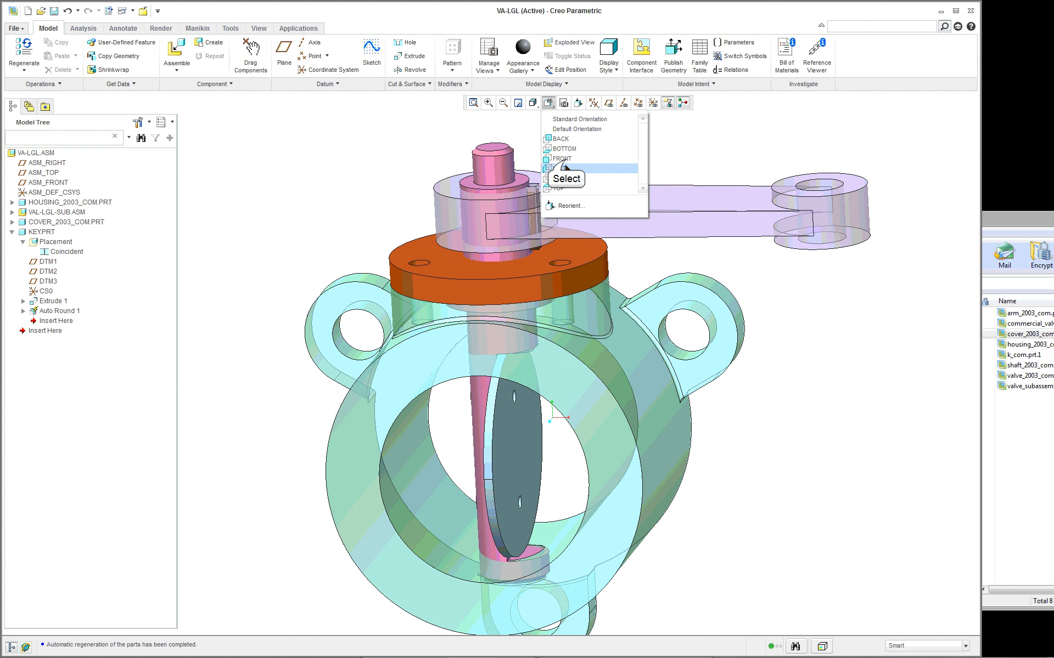
click(565, 159)
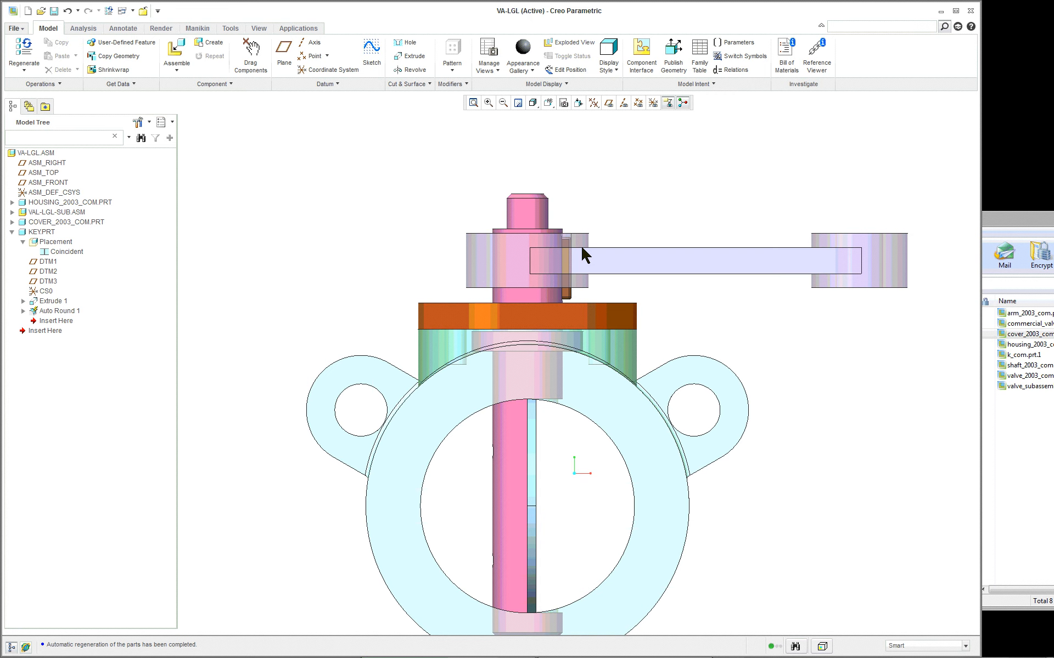
scroll(585, 255, up, 4)
scroll(652, 175, up, 1)
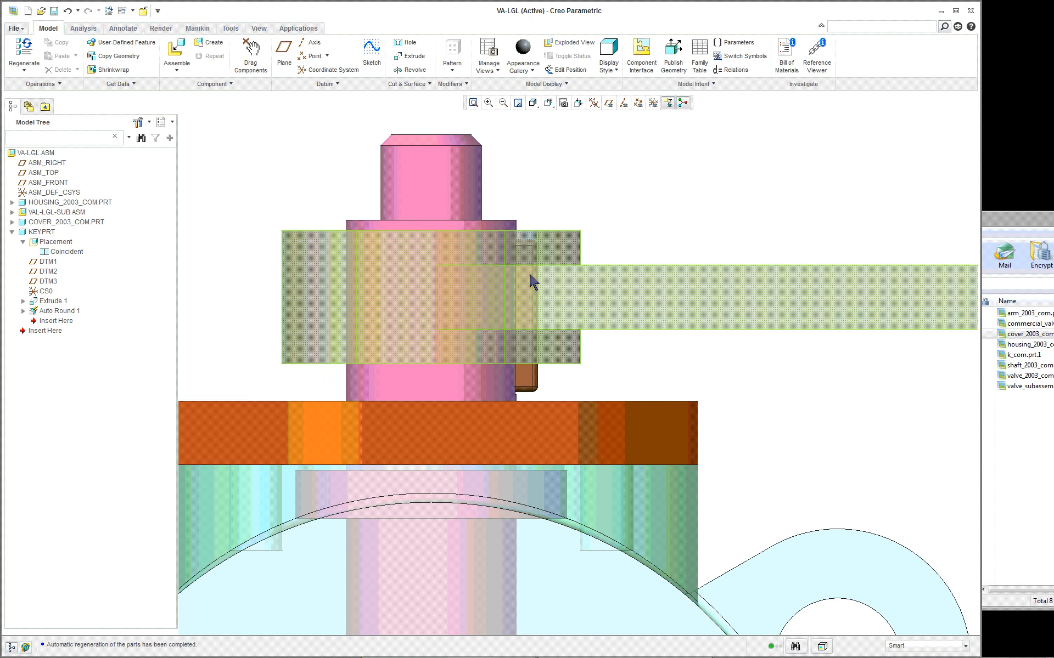
double_click(638, 282)
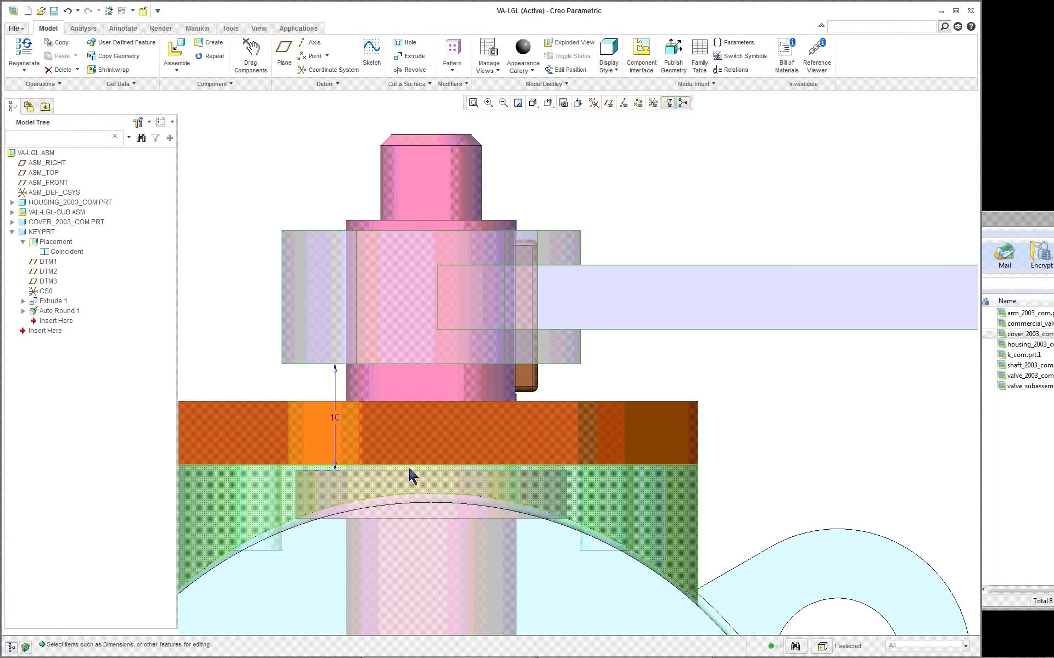
mouse_move(412, 481)
middle_down()
mouse_move(406, 471)
mouse_move(403, 485)
middle_up()
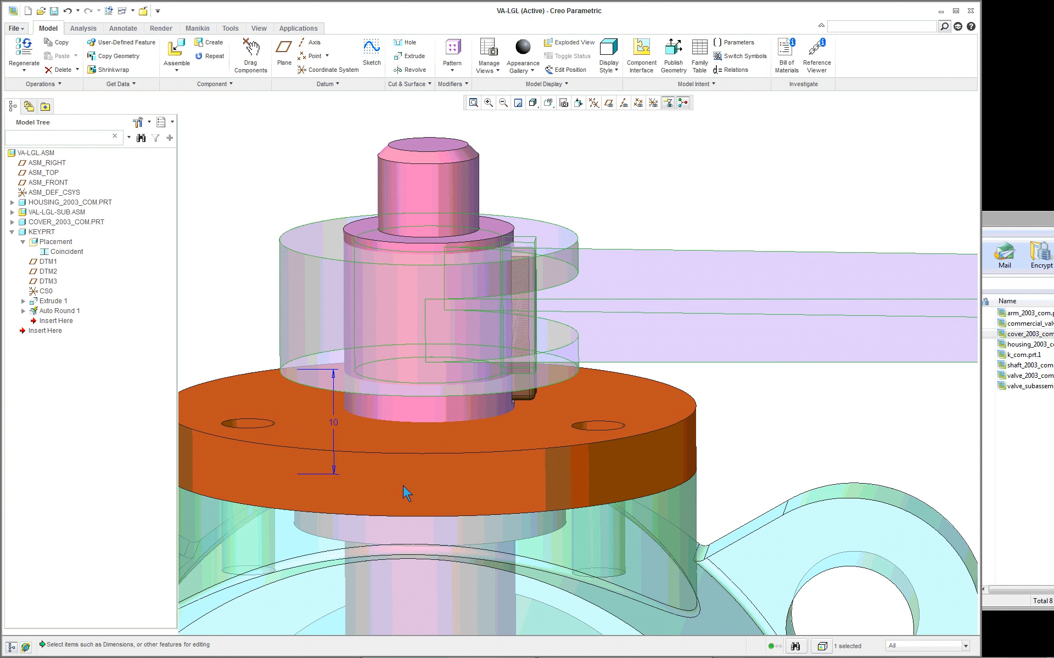
scroll(358, 479, down, 2)
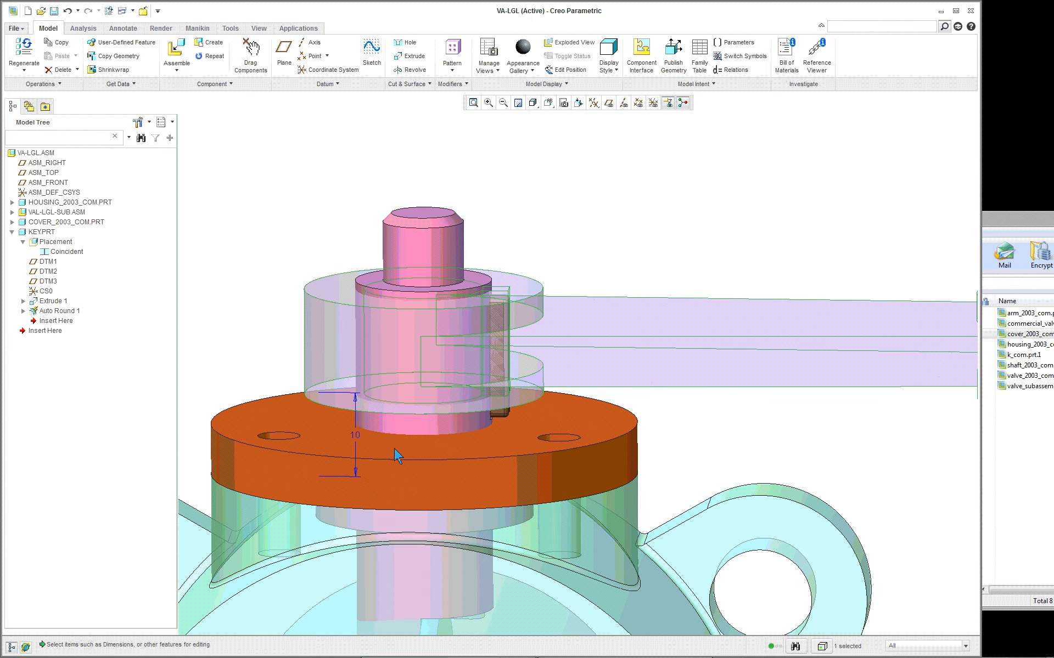
scroll(354, 460, up, 2)
double_click(347, 430)
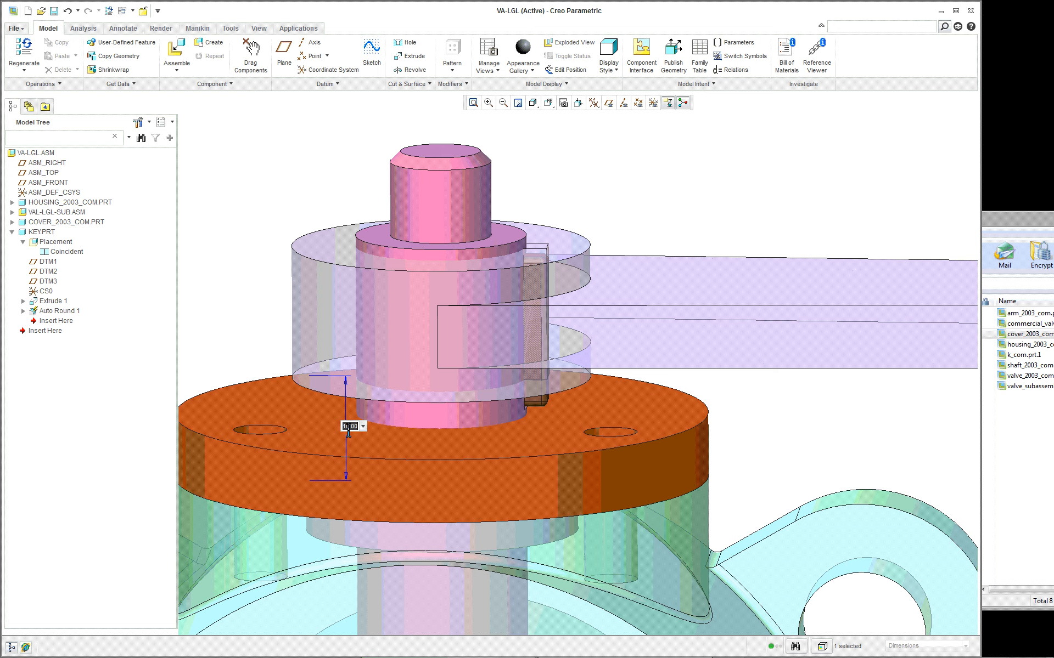
key(Return)
click(25, 52)
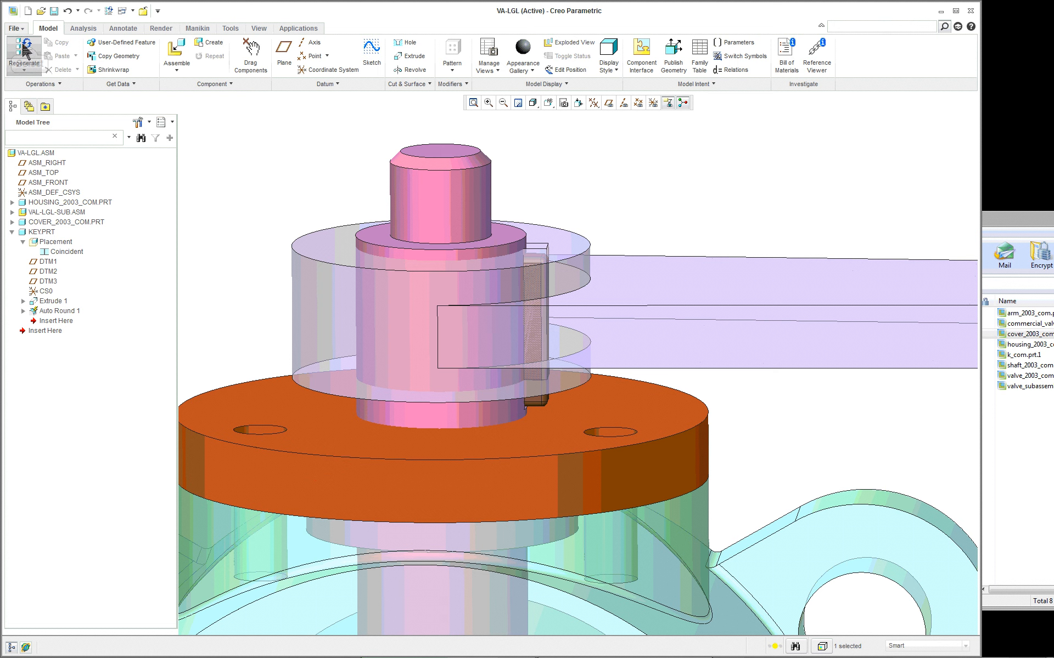
- Run an exact global interference analysis of the assembly for parts only
middle_drag(358, 370, 378, 350)
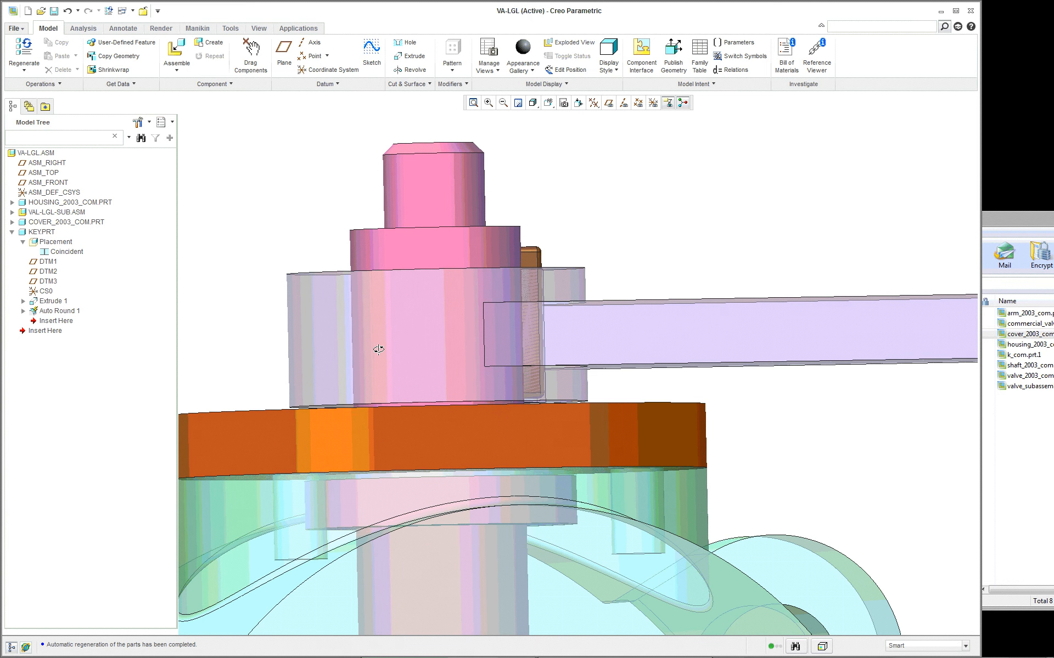
scroll(376, 354, down, 1)
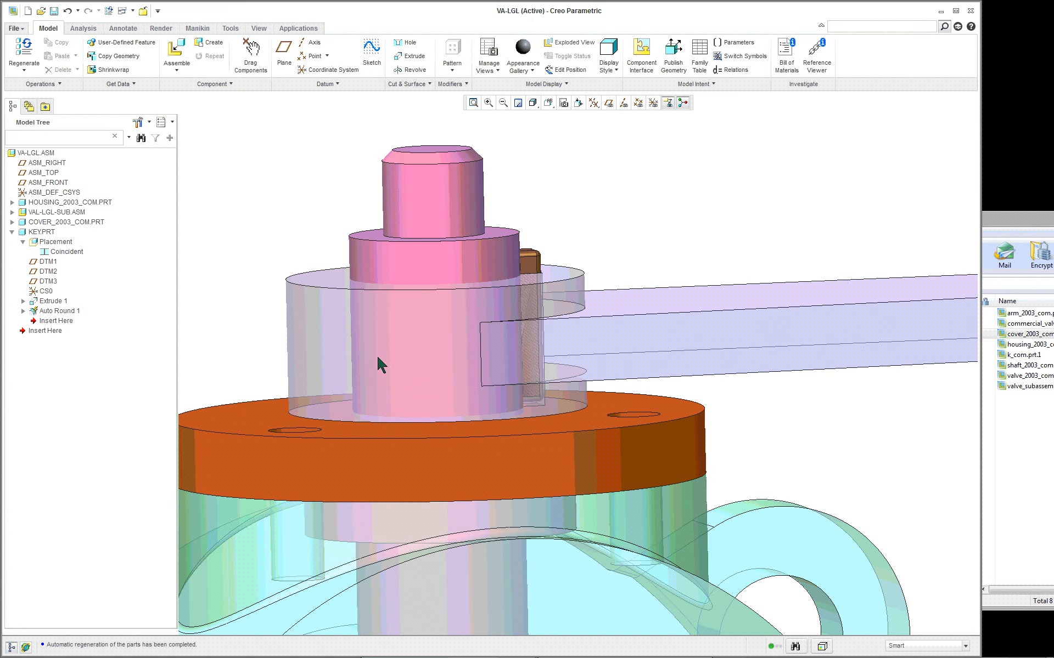
scroll(376, 354, down, 2)
scroll(377, 355, down, 3)
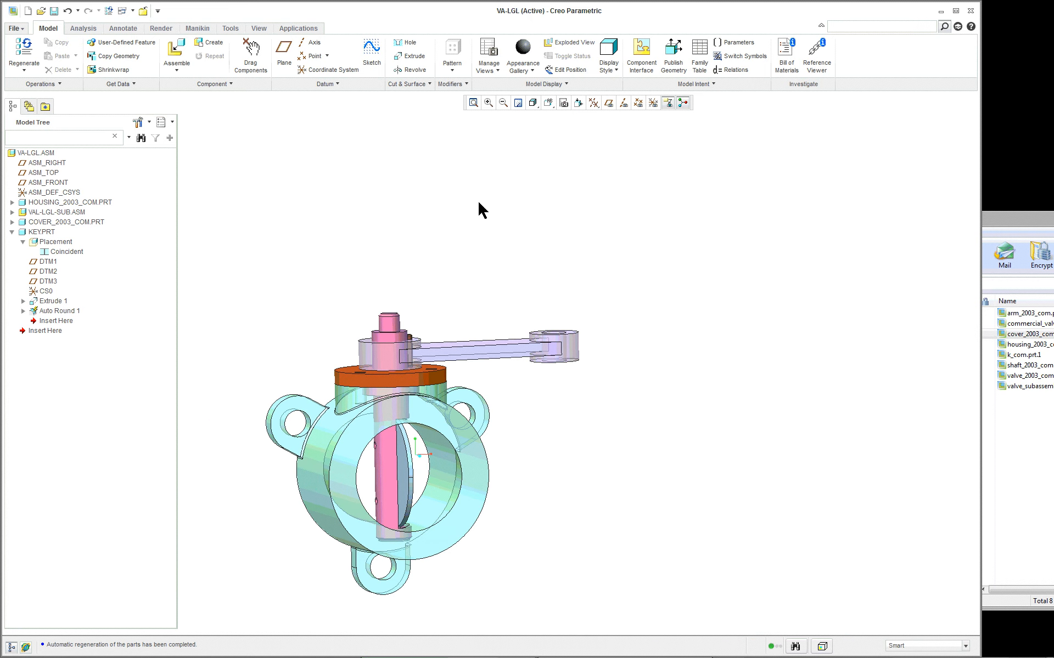
click(548, 103)
click(570, 122)
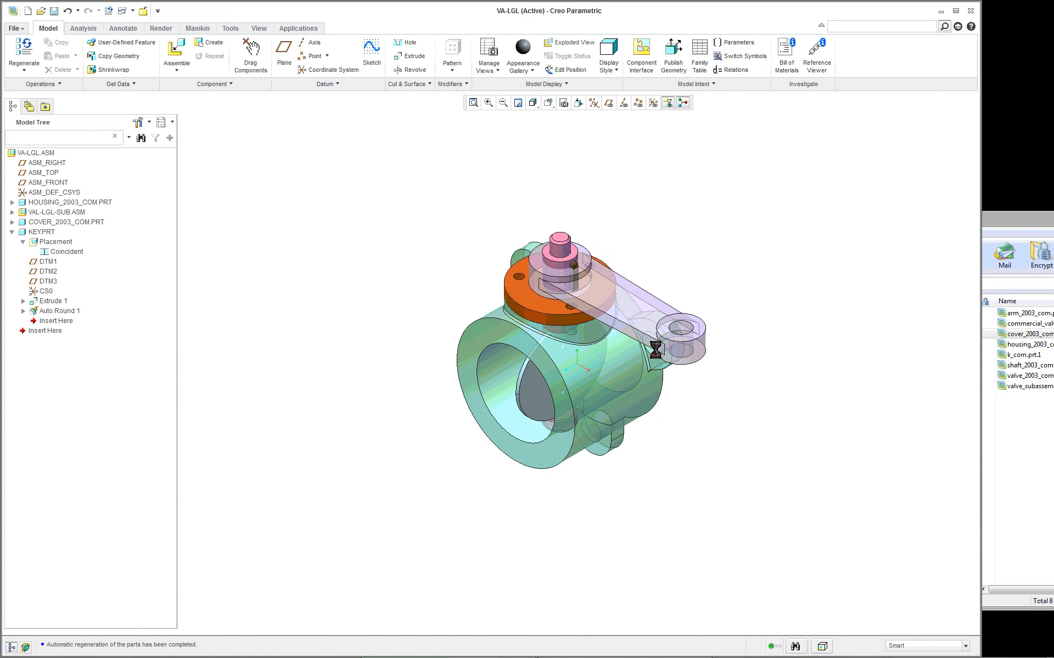
click(98, 28)
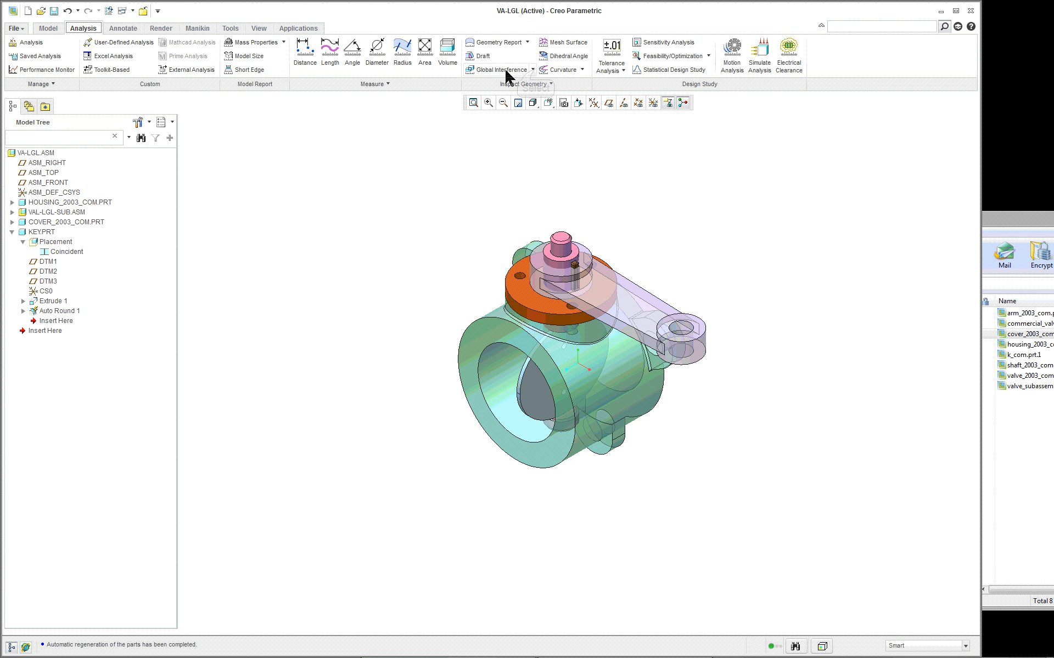
click(533, 69)
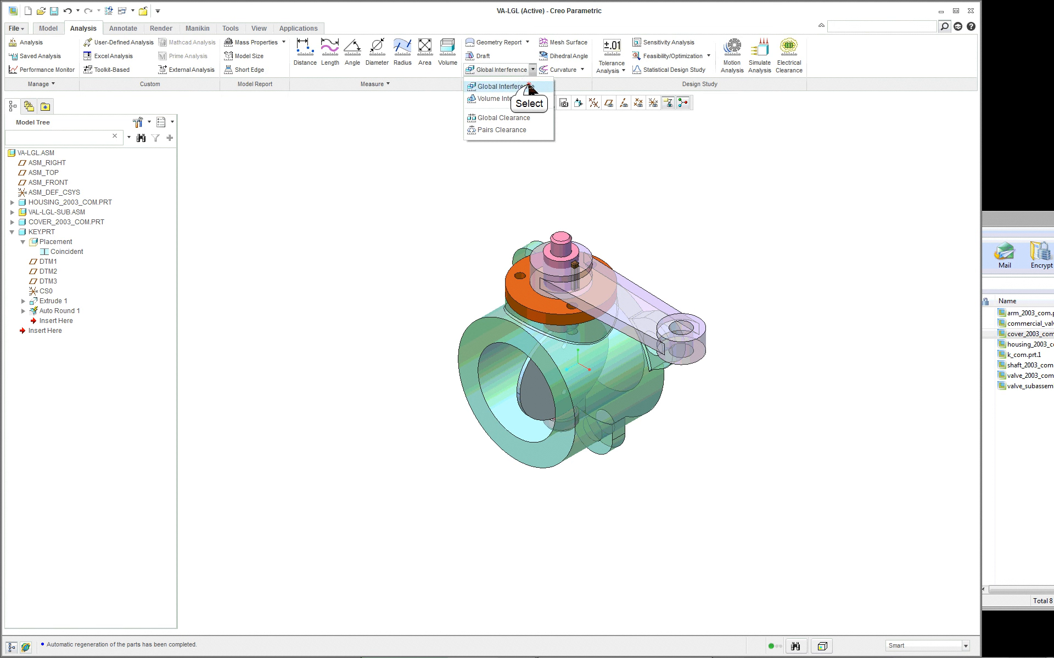
click(530, 88)
click(892, 413)
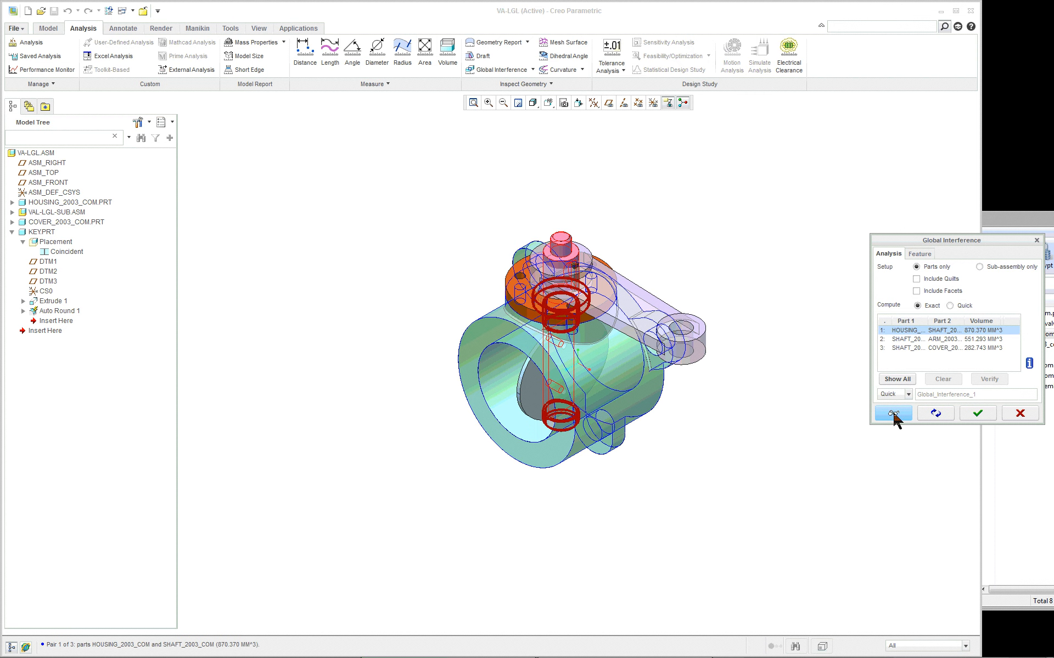
- Examine the shaft-to-arm and shaft-to-cover interference pairs in the model and close the analysis
scroll(804, 339, down, 2)
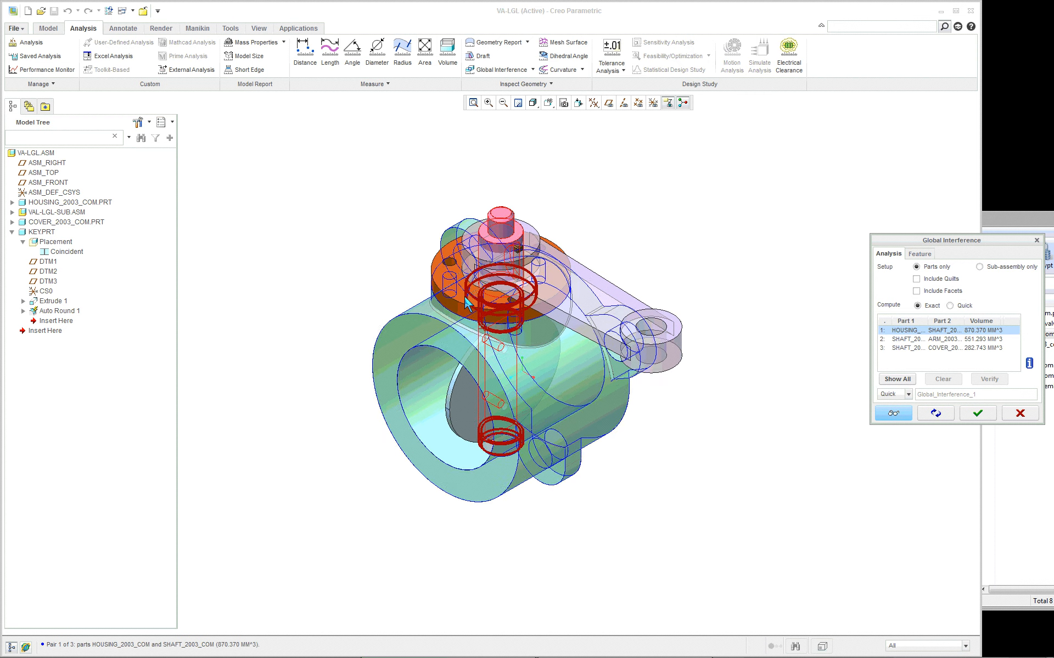
scroll(468, 304, down, 2)
click(906, 339)
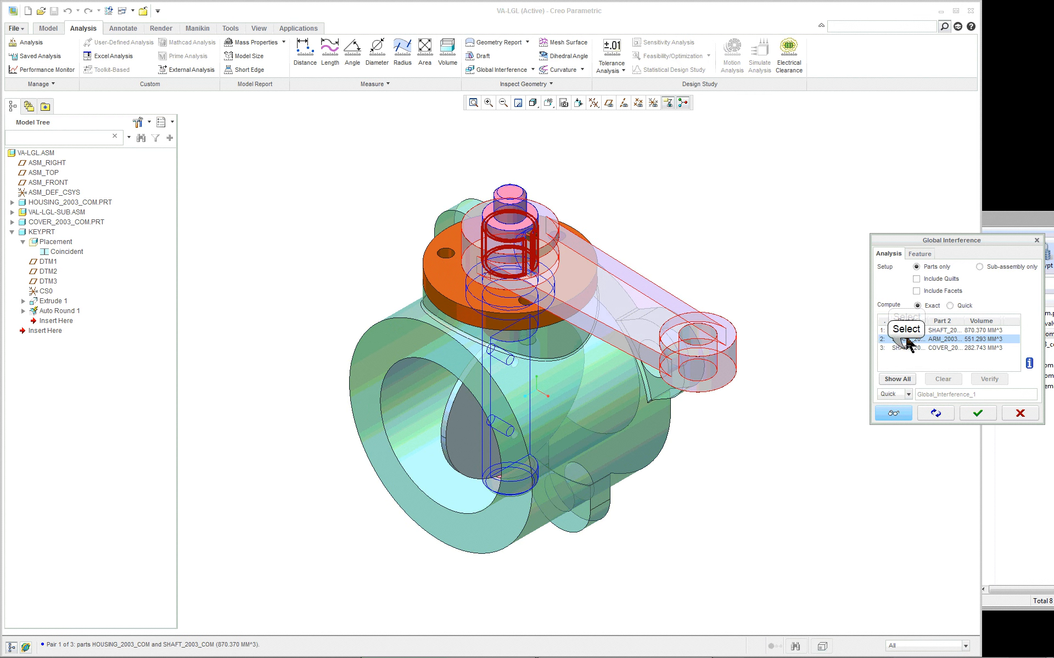
click(906, 348)
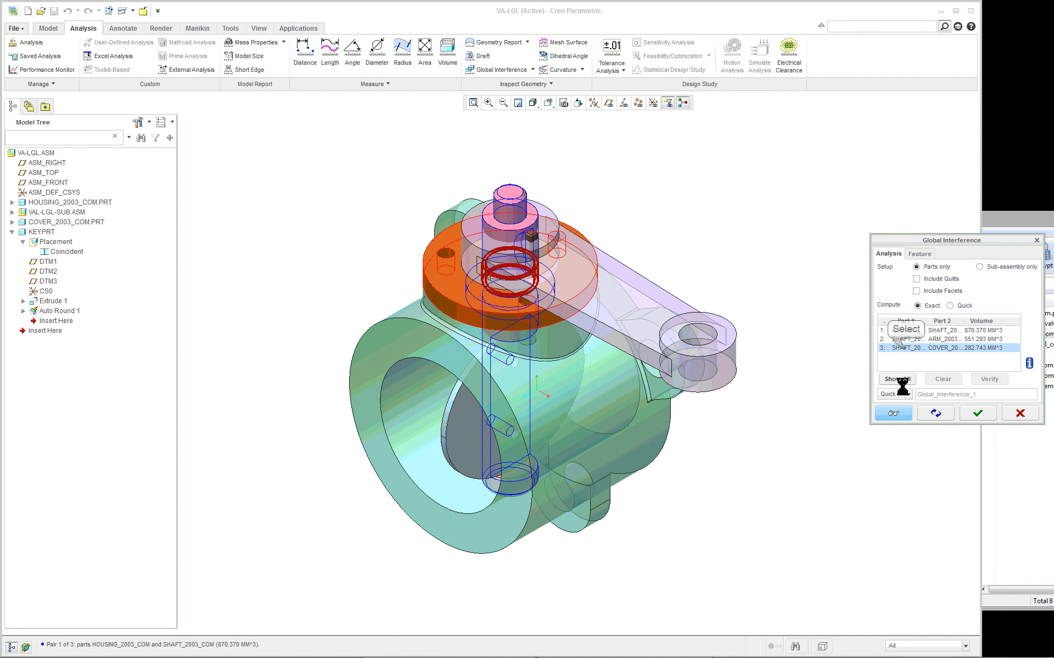
click(978, 414)
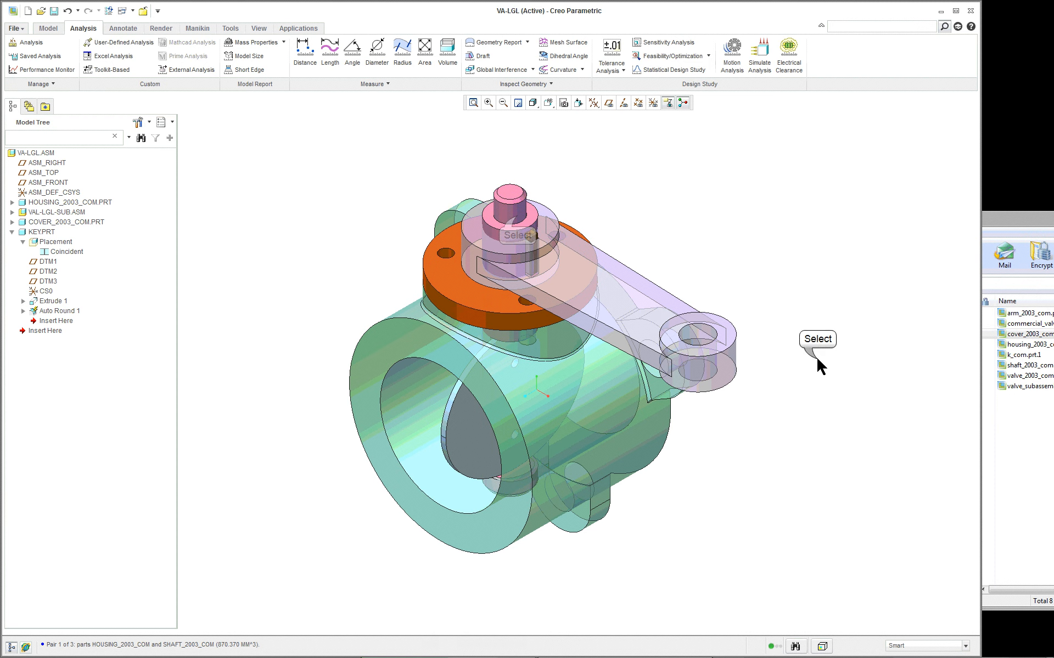
- Open the shaft part in its own window to view it, and return to the VA-LGL assembly
click(538, 255)
right_click(730, 203)
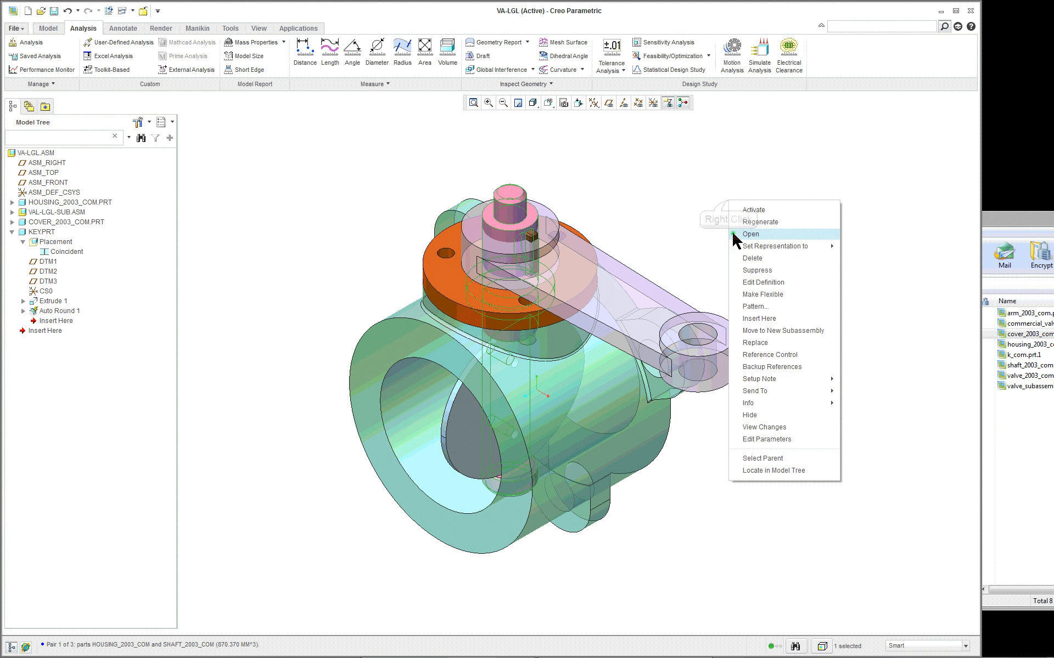
click(752, 235)
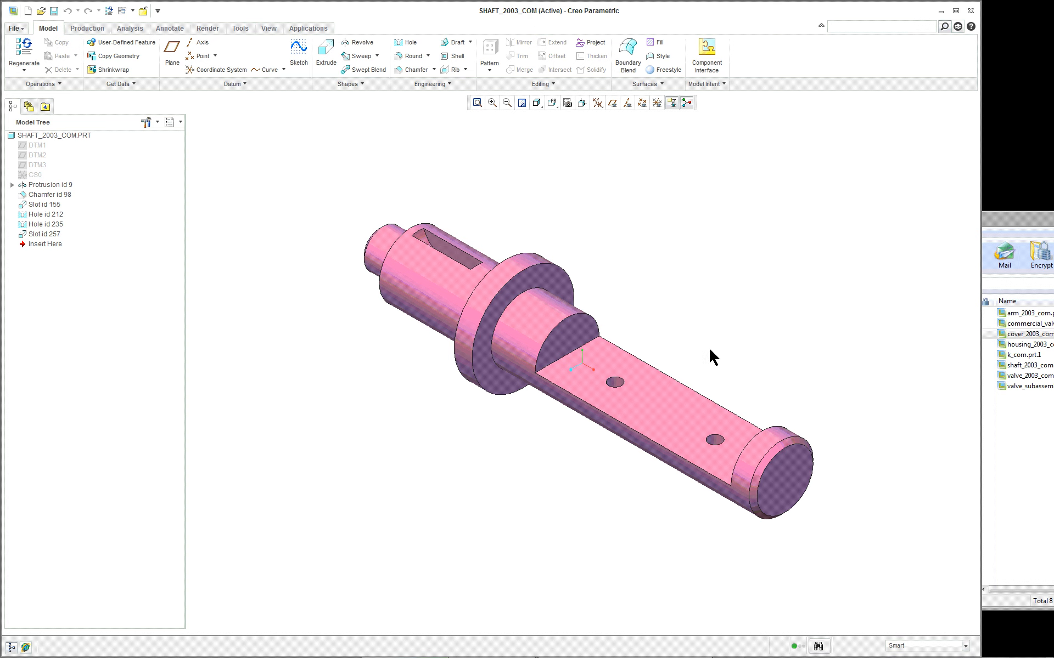
click(384, 395)
click(124, 11)
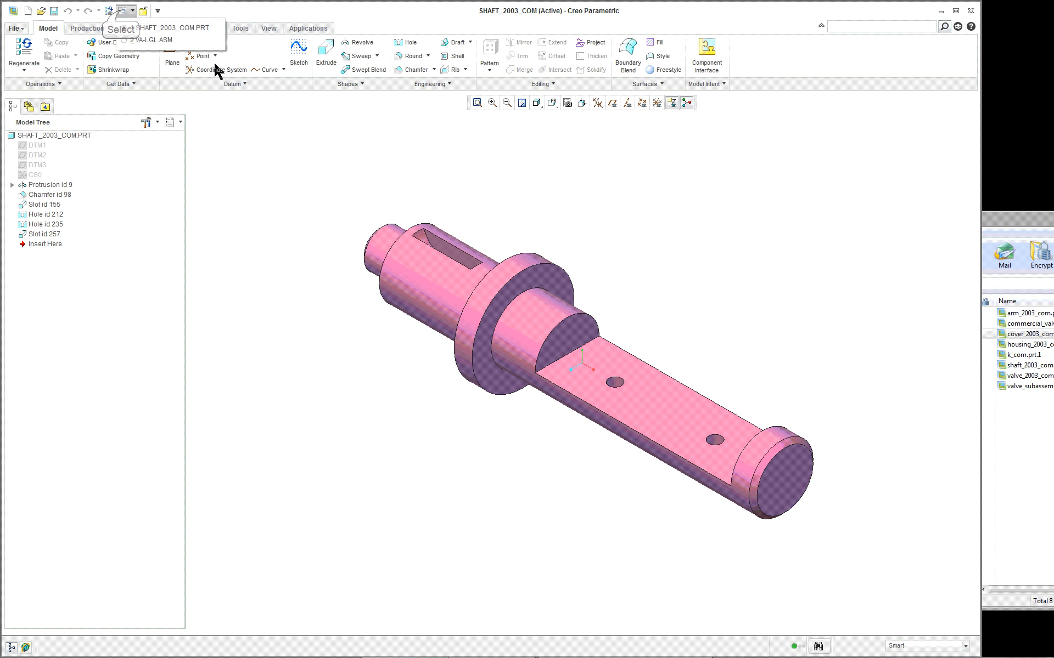
click(164, 41)
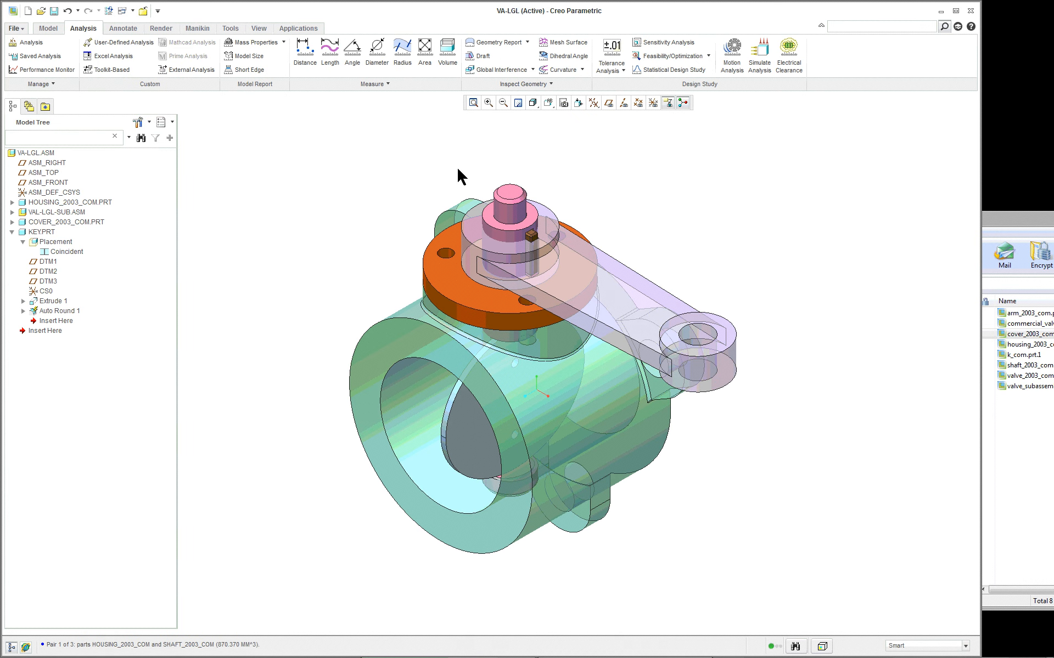
- Activate the shaft within the assembly and display the dimensions of its main protrusion
scroll(580, 165, down, 3)
right_click(581, 181)
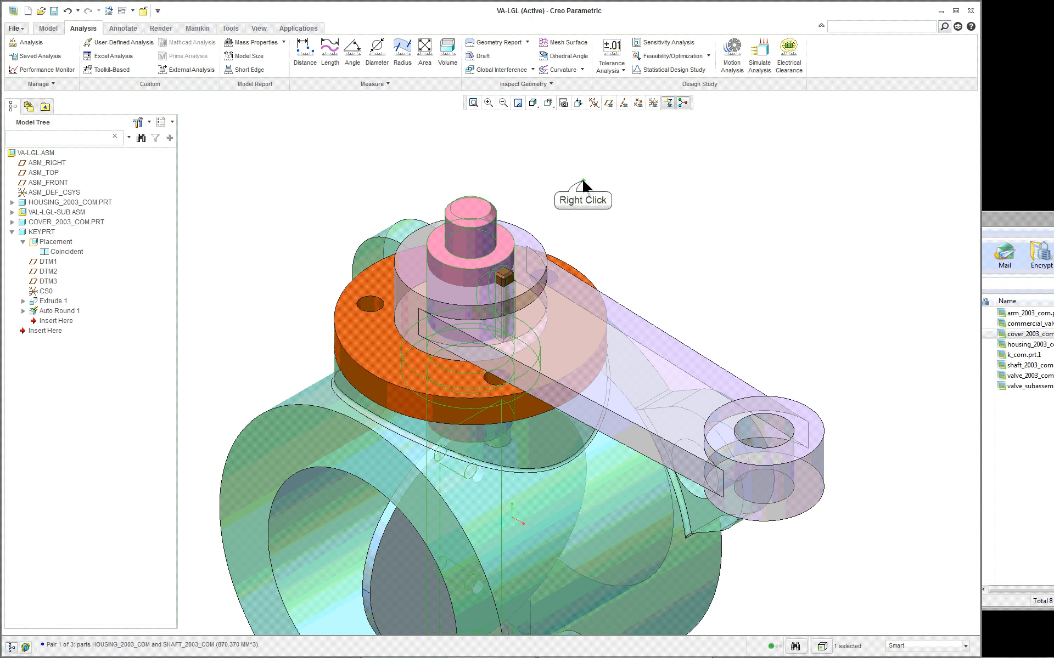
double_click(609, 196)
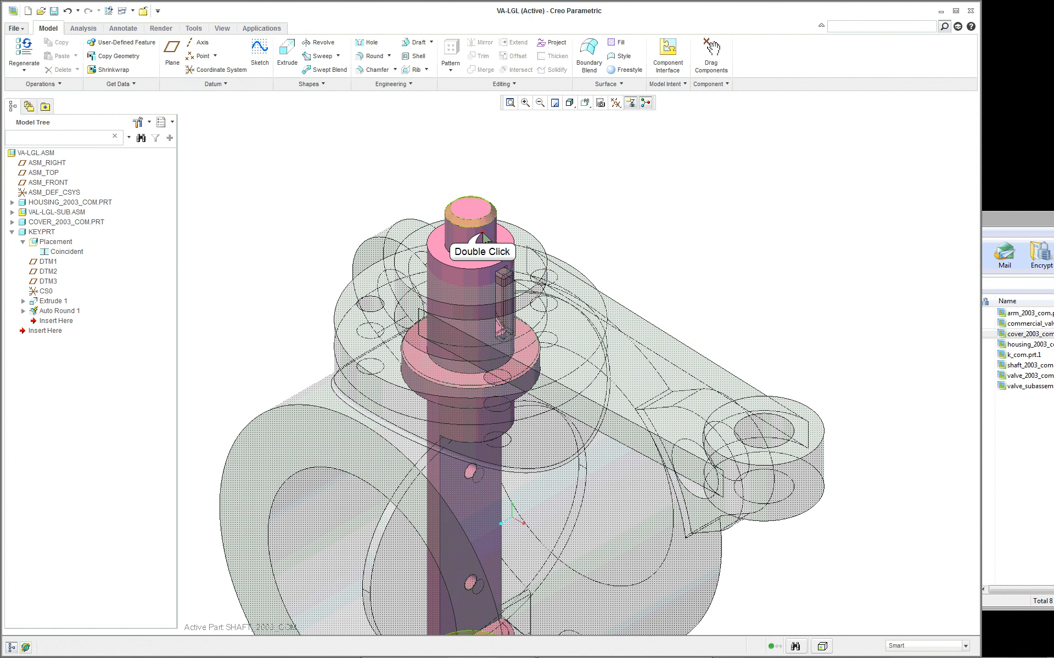
scroll(602, 200, up, 1)
double_click(502, 243)
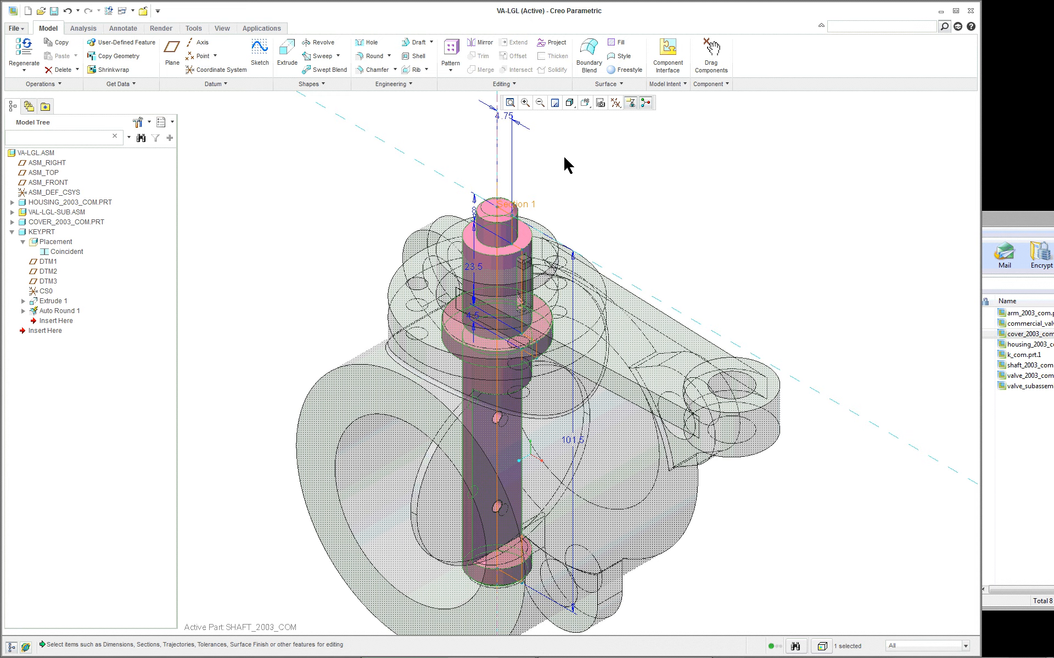
middle_drag(556, 181, 575, 202)
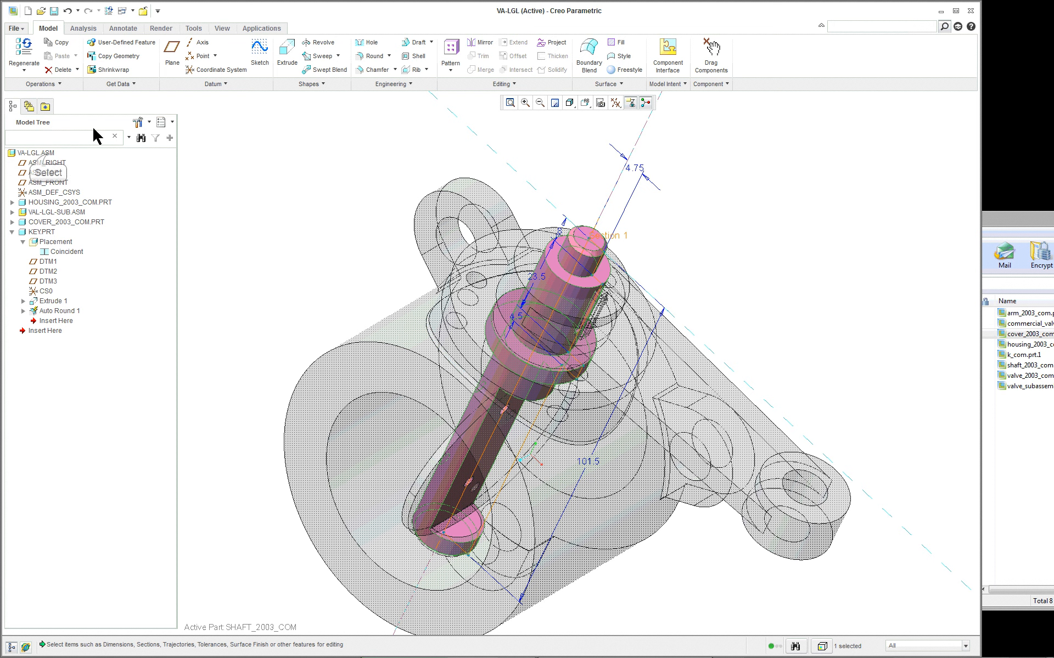
- Dismiss the shaft's dimensions, collapse the key's feature list and reactivate the top-level VA-LGL assembly
right_click(48, 154)
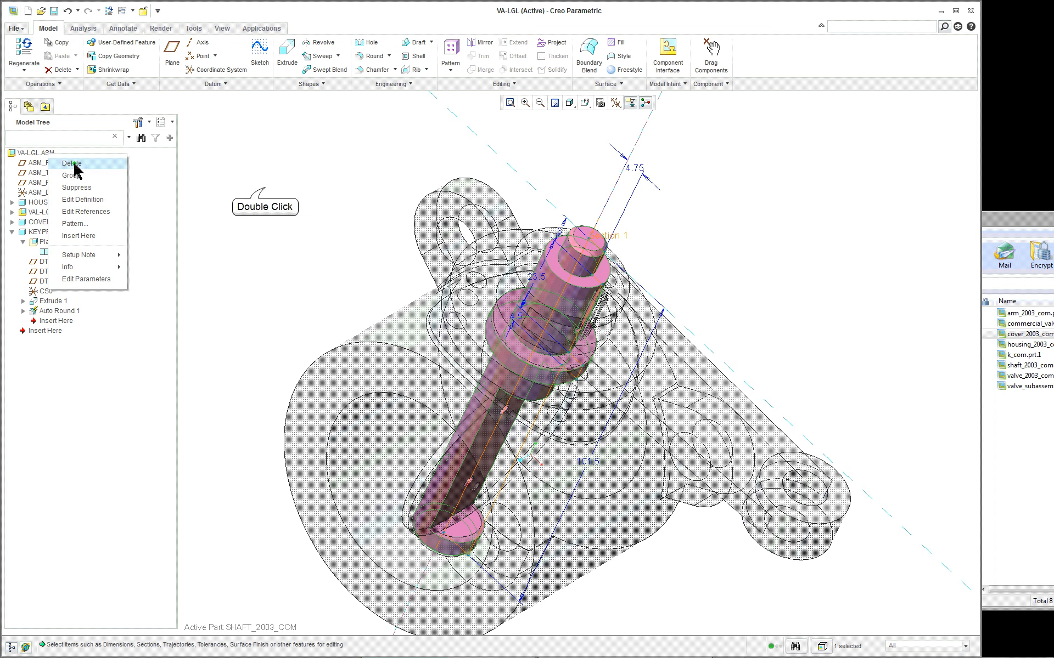
double_click(264, 187)
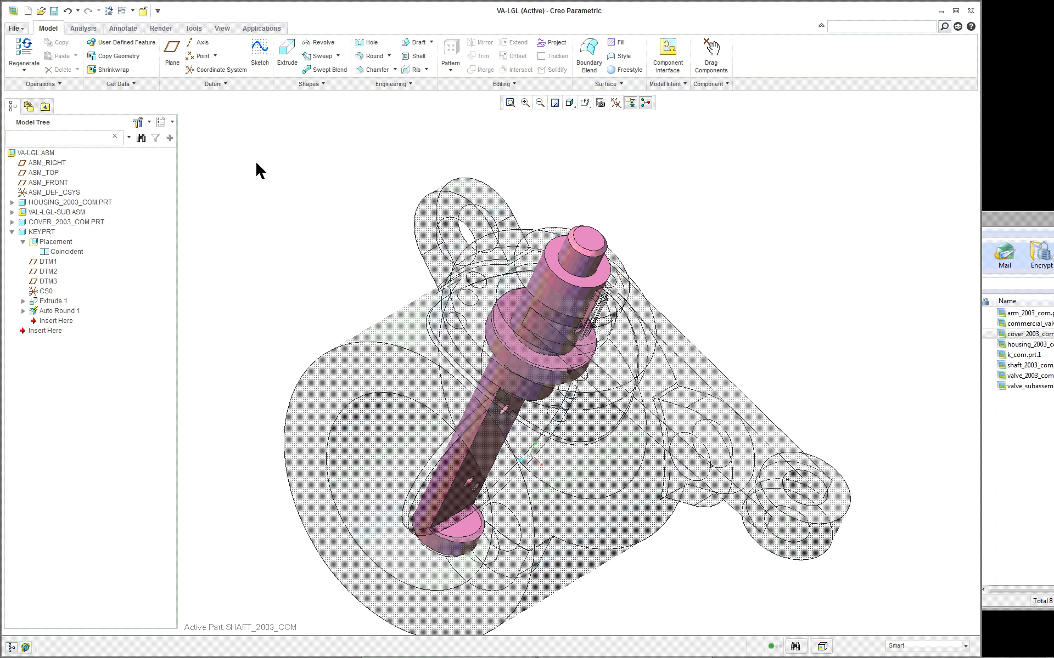
click(12, 232)
click(24, 155)
right_click(24, 156)
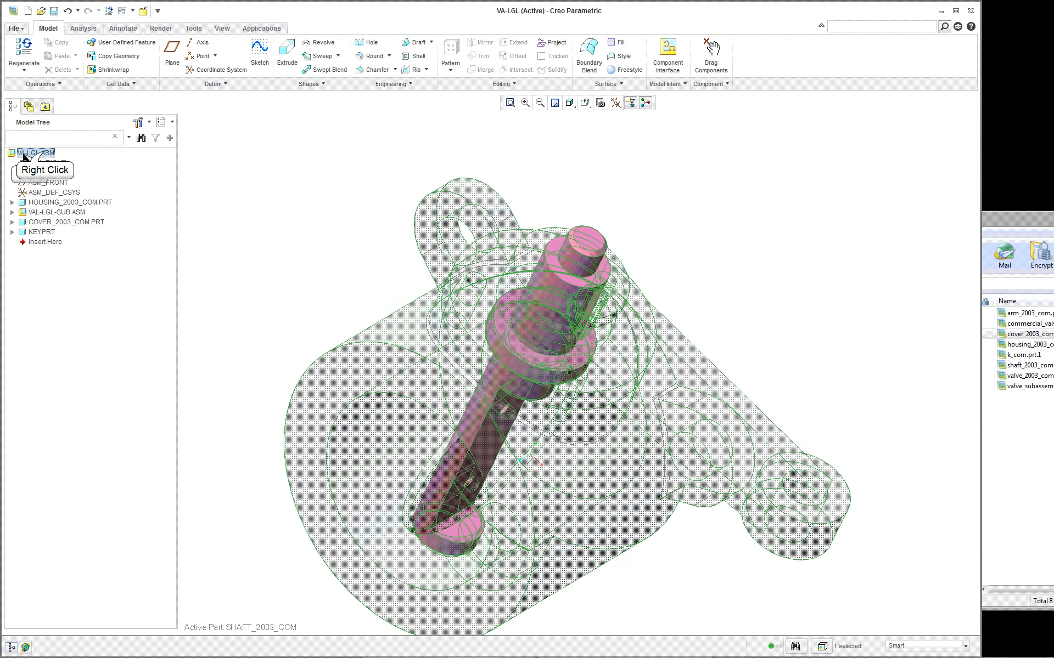
click(83, 161)
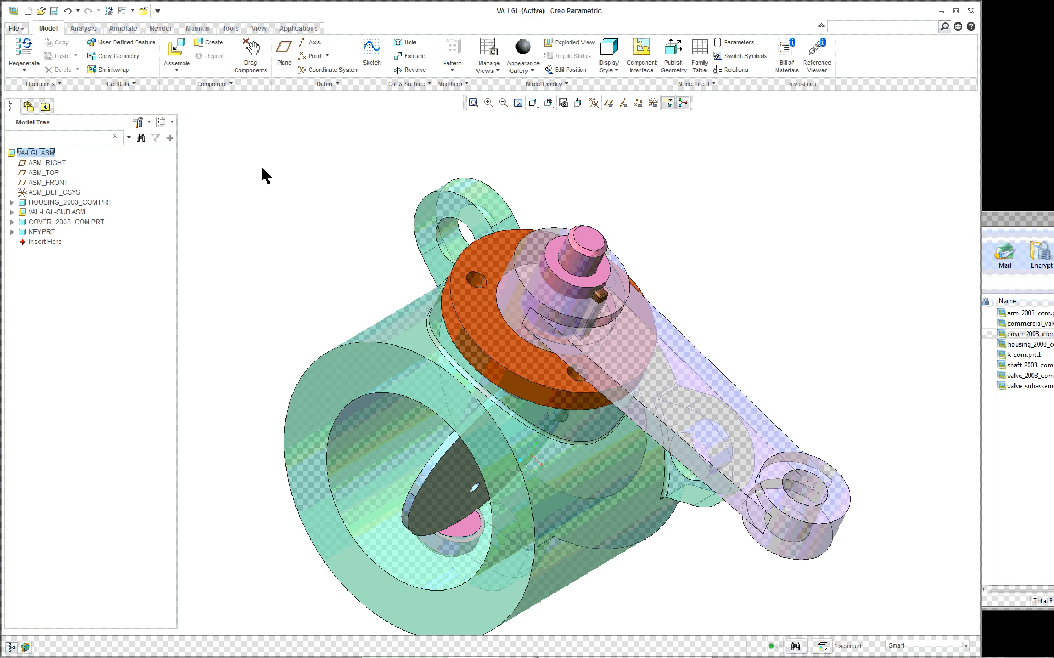
- Switch to the shaft part's window and open the internal sketch of its revolved main protrusion for editing
click(132, 10)
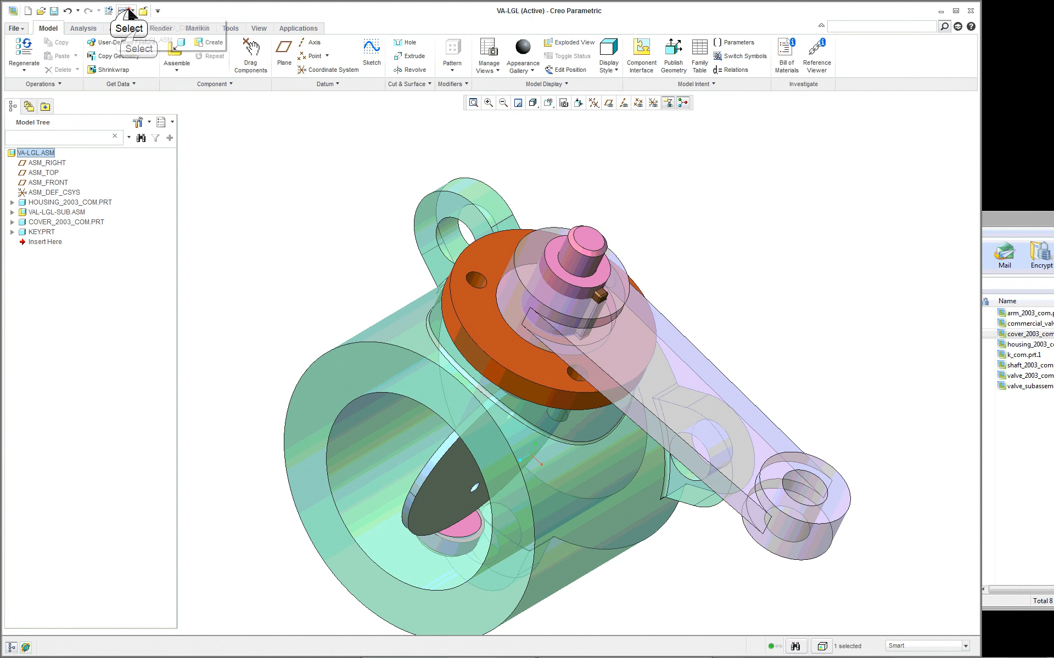
click(138, 30)
click(438, 305)
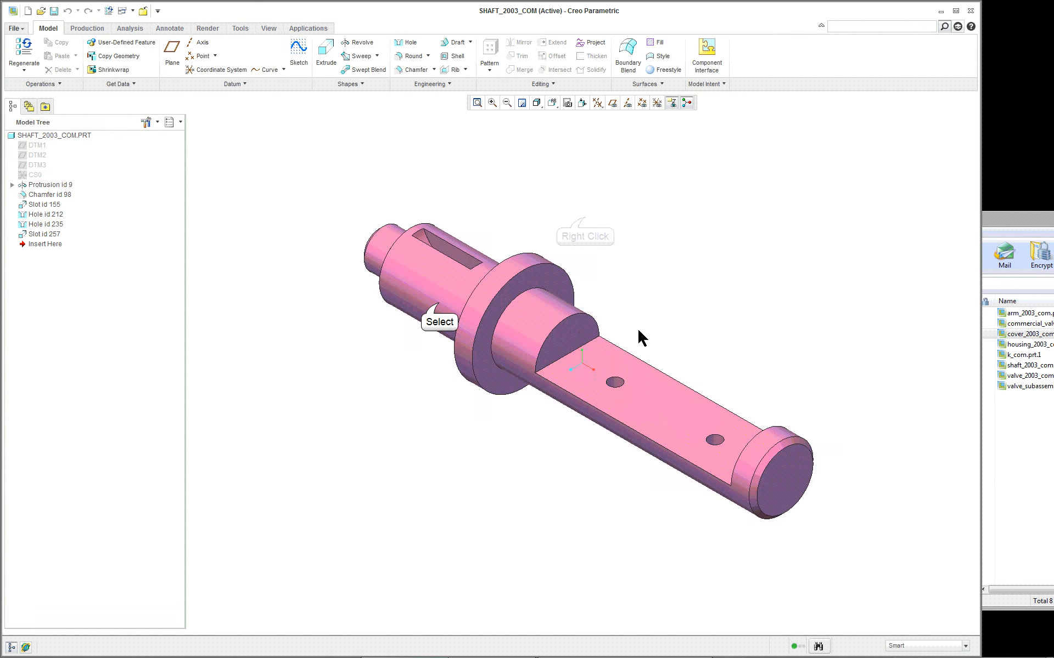
right_click(583, 221)
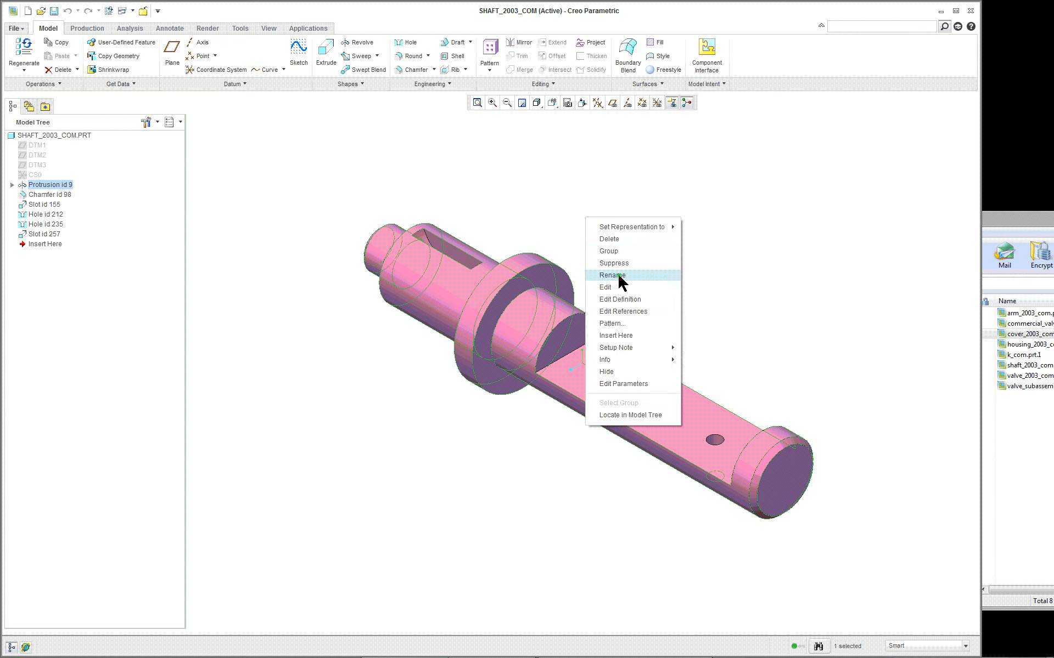
click(622, 298)
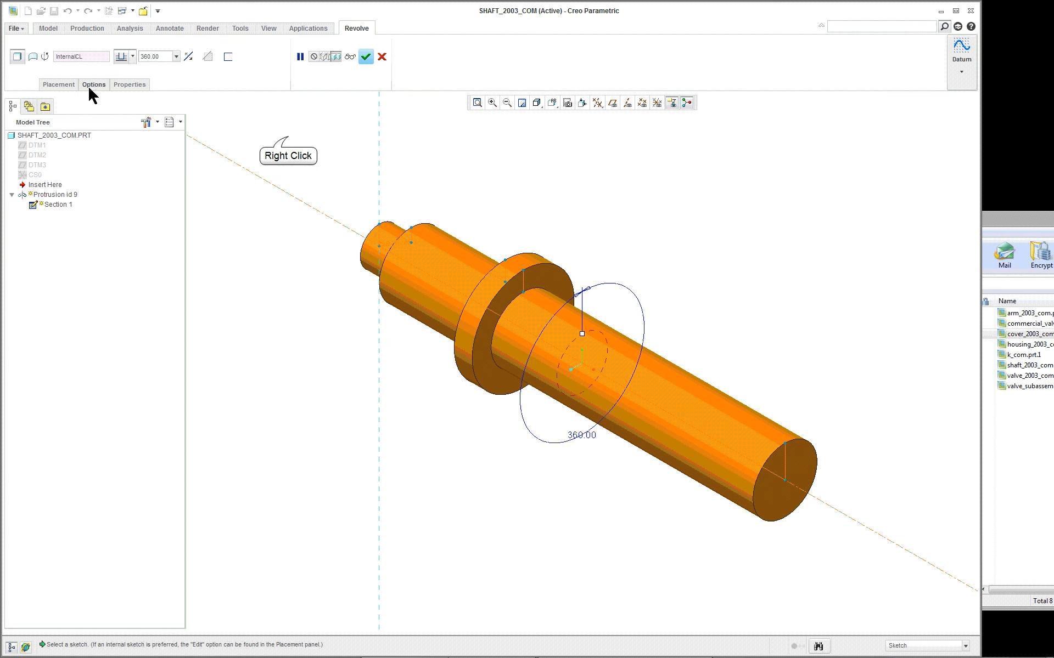
right_click(302, 147)
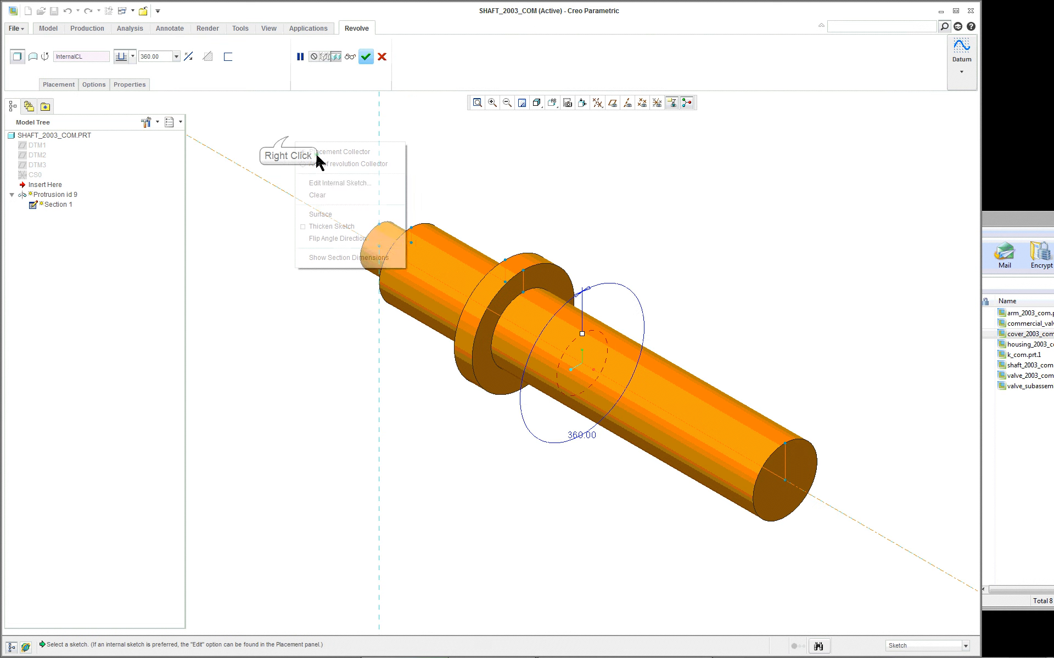
click(347, 180)
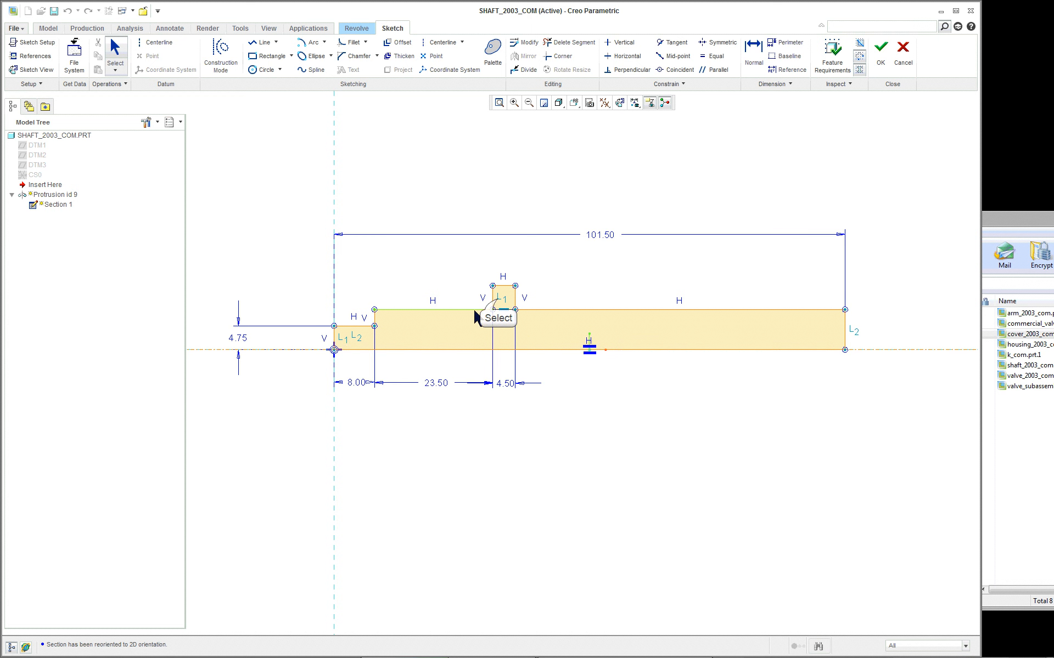
- Delete the equal-length constraints on the shaft profile's collar and on its small end step
right_click(502, 311)
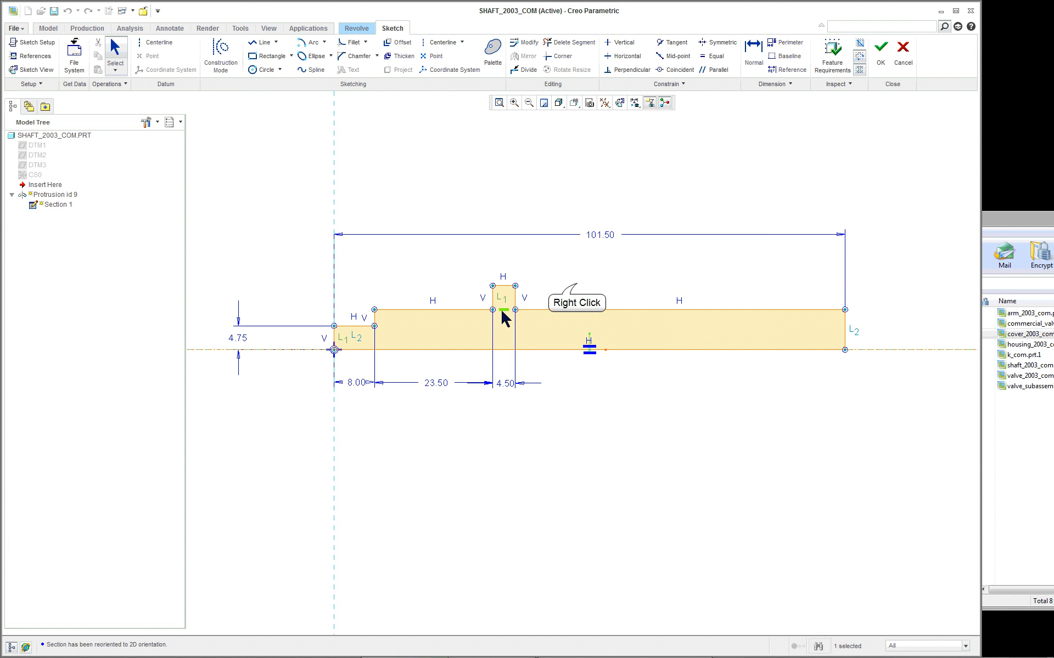
click(592, 292)
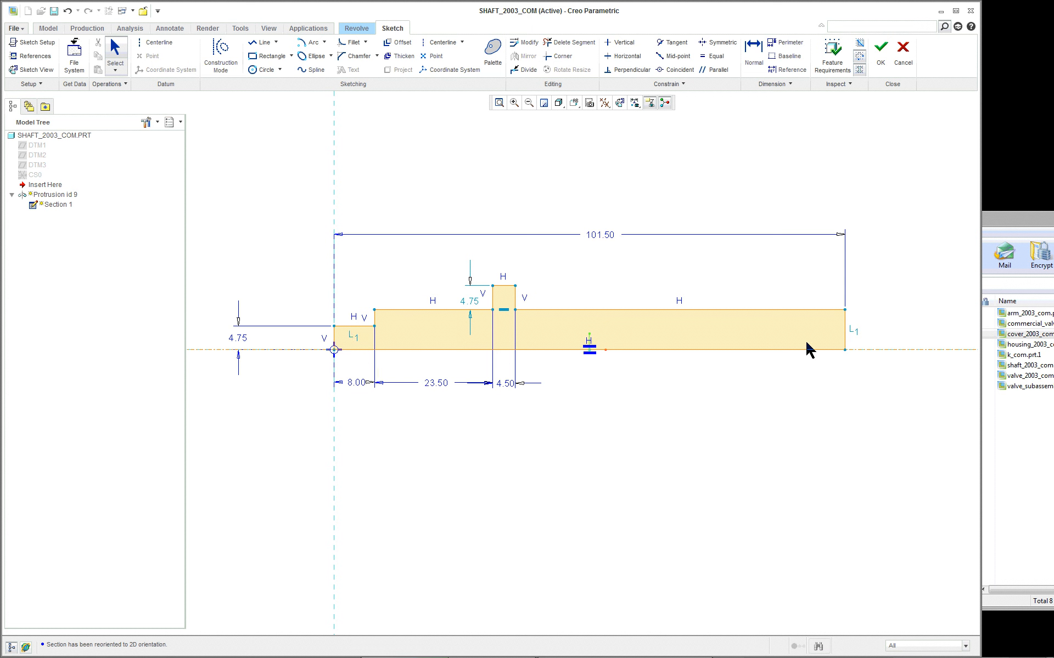
right_click(353, 339)
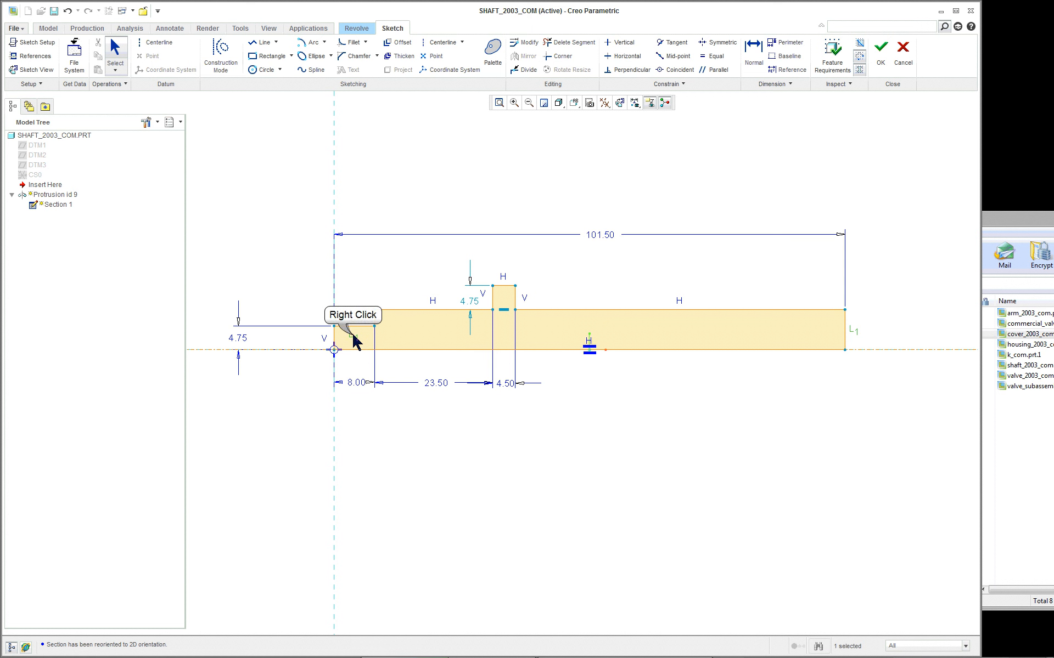
click(379, 382)
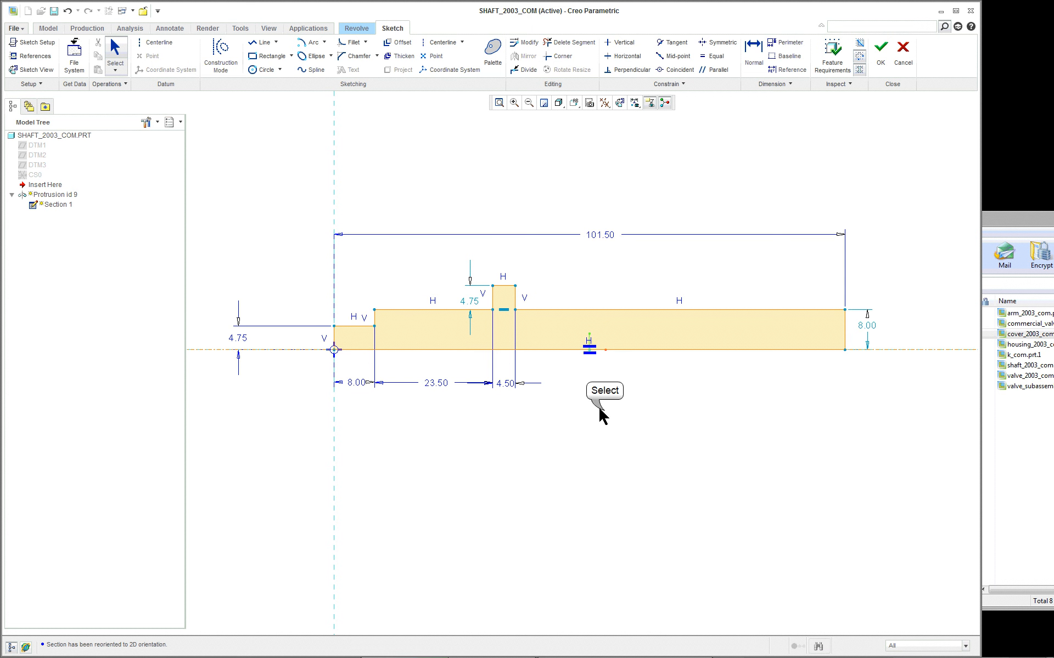
- Add an axis of revolution to the shaft sketch along the horizontal centreline of the profile
right_click(742, 426)
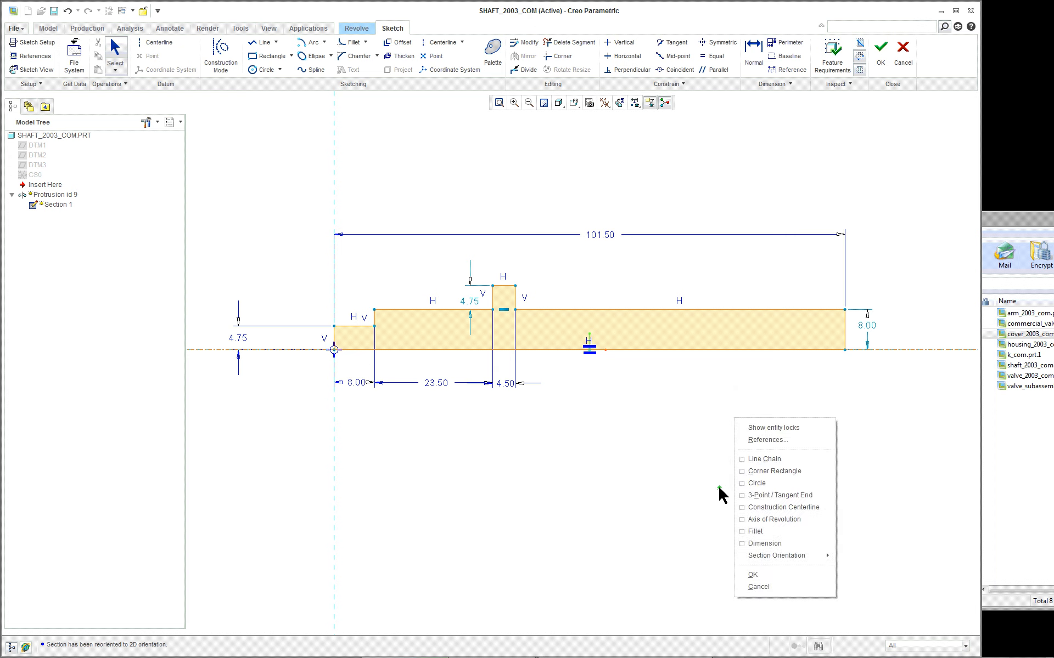
click(781, 529)
click(878, 350)
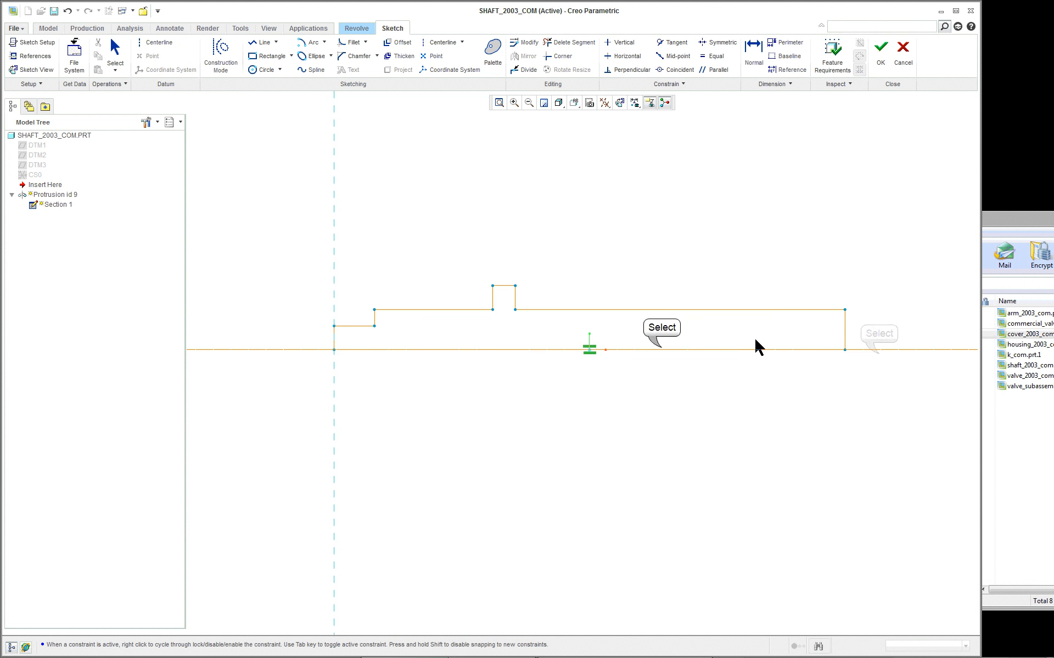
click(661, 349)
middle_click(663, 384)
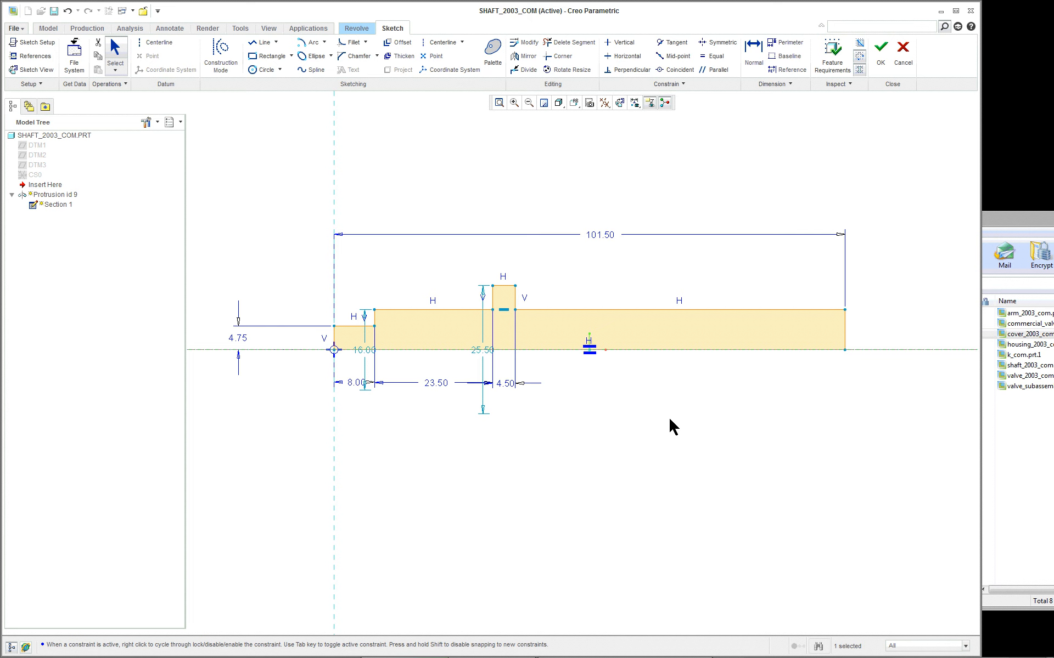
- Move the collar's diameter dimension beyond the shaft's long end and the main body's diameter dimension beyond its stepped end
scroll(670, 421, down, 2)
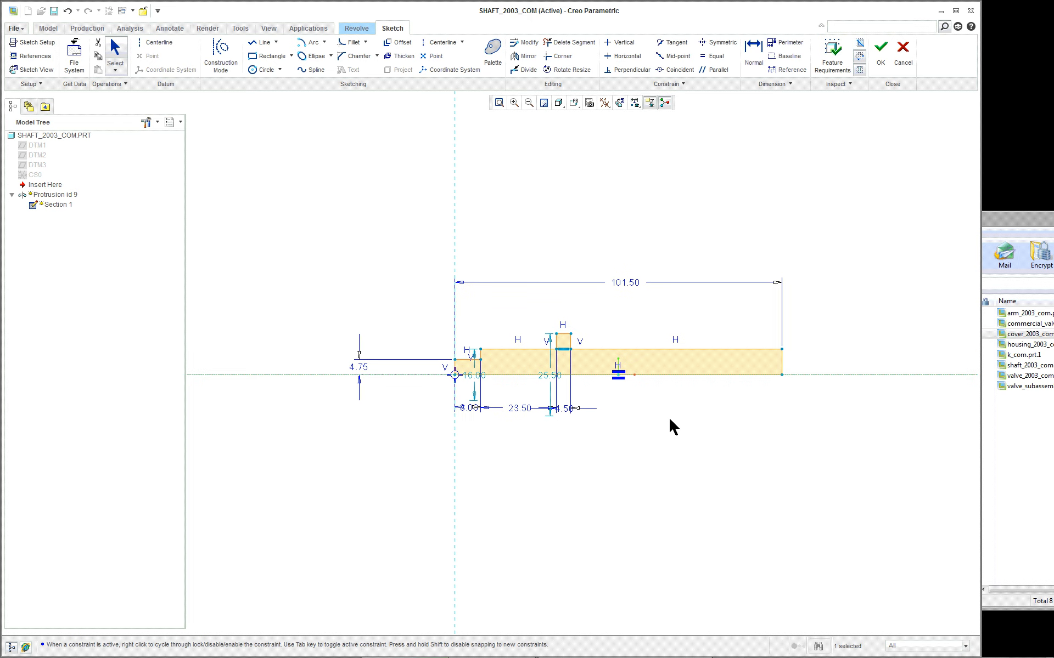
scroll(671, 426, up, 1)
drag(520, 372, 856, 378)
mouse_move(443, 370)
mouse_down()
mouse_move(239, 362)
mouse_move(280, 365)
mouse_up()
scroll(280, 365, up, 1)
- Delete the small end step's 4.75 radius dimension and move its diameter dimension clear of the profile
click(336, 359)
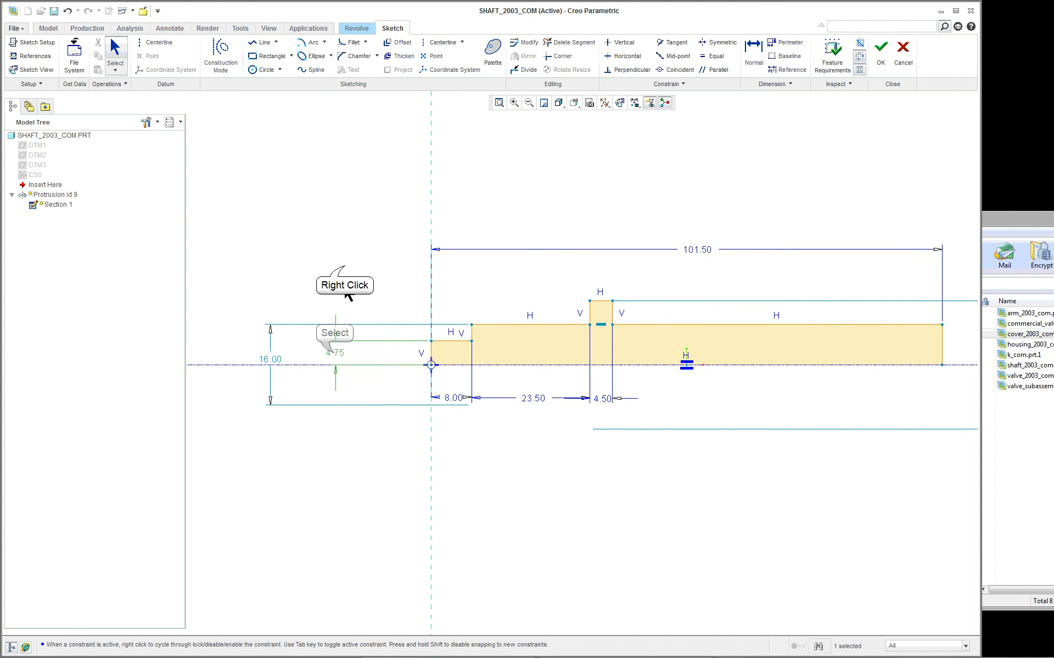
right_click(335, 357)
click(374, 293)
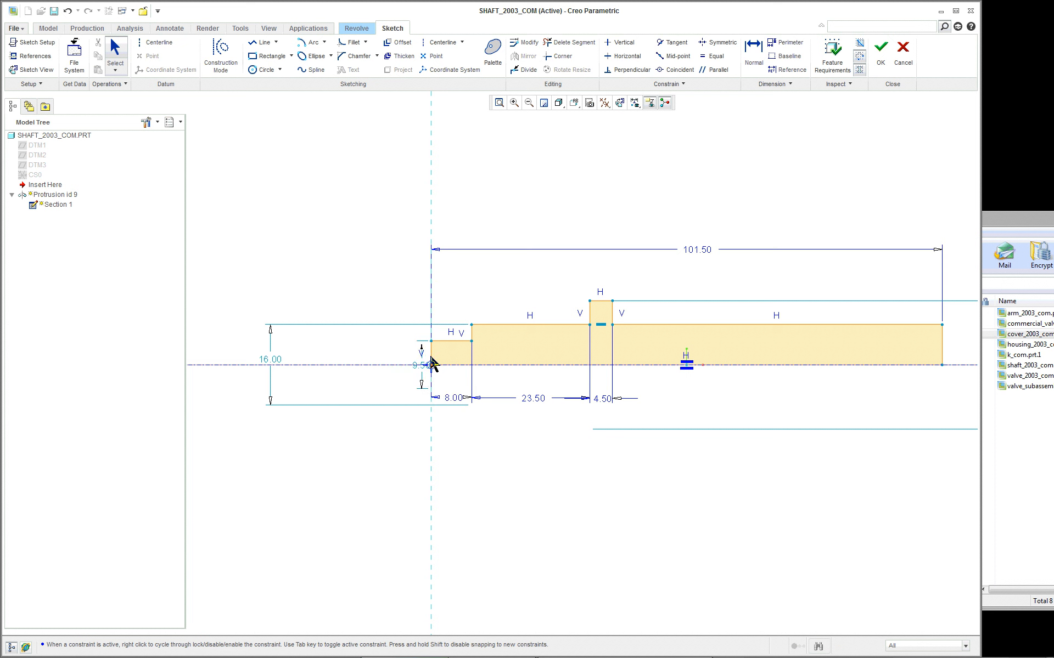
drag(419, 369, 333, 364)
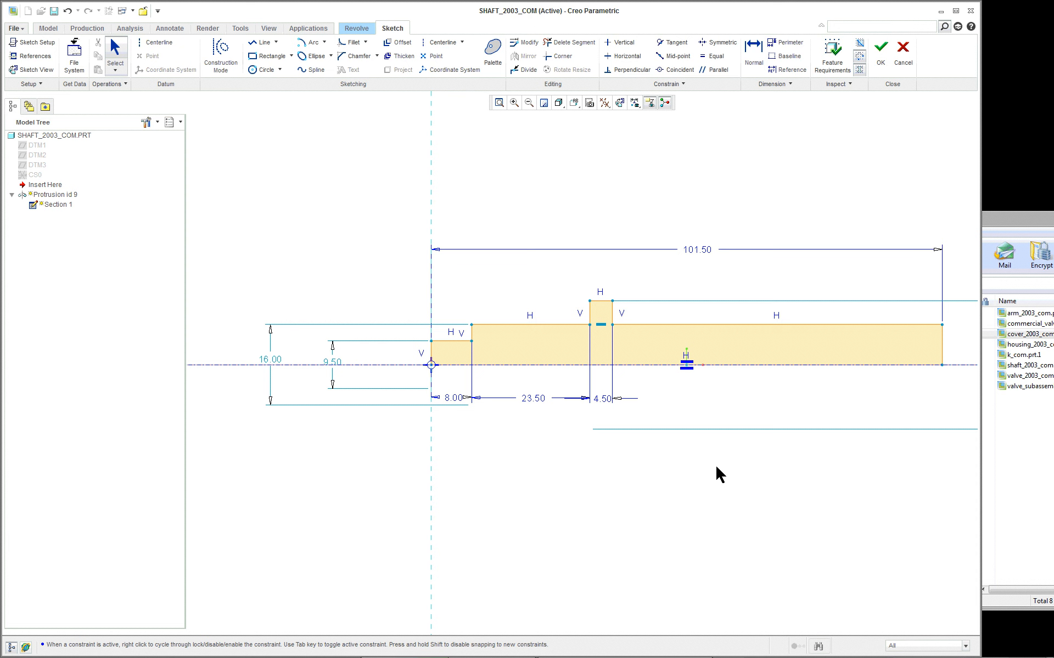
- Set the shaft's main body diameter to 14 mm and place its dimension outside the end step's diameter dimension
scroll(774, 478, up, 3)
scroll(939, 510, down, 3)
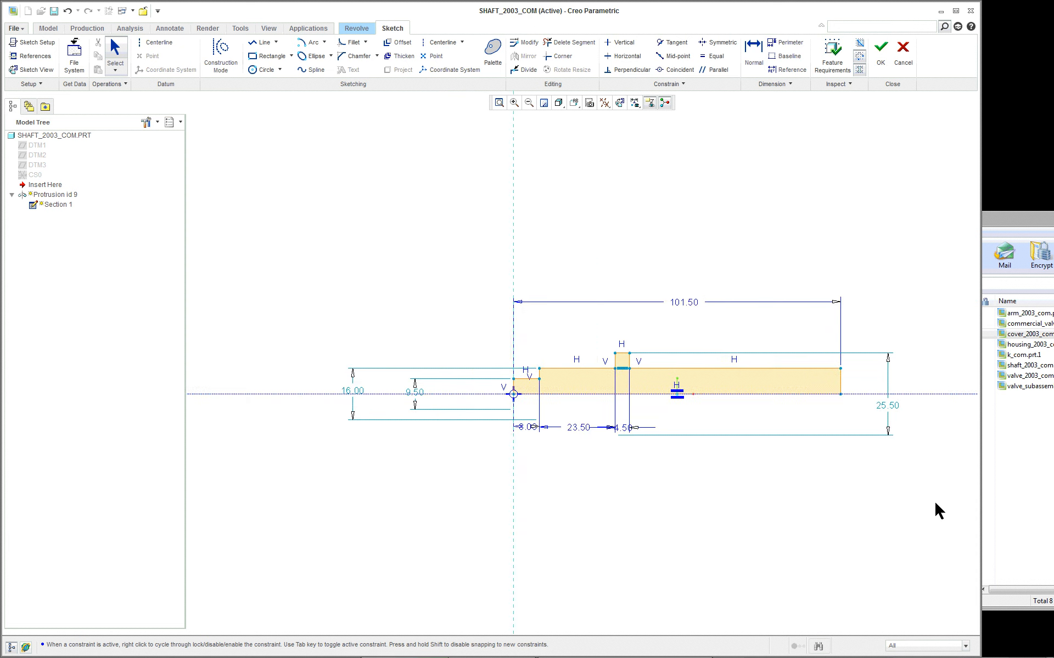
double_click(251, 364)
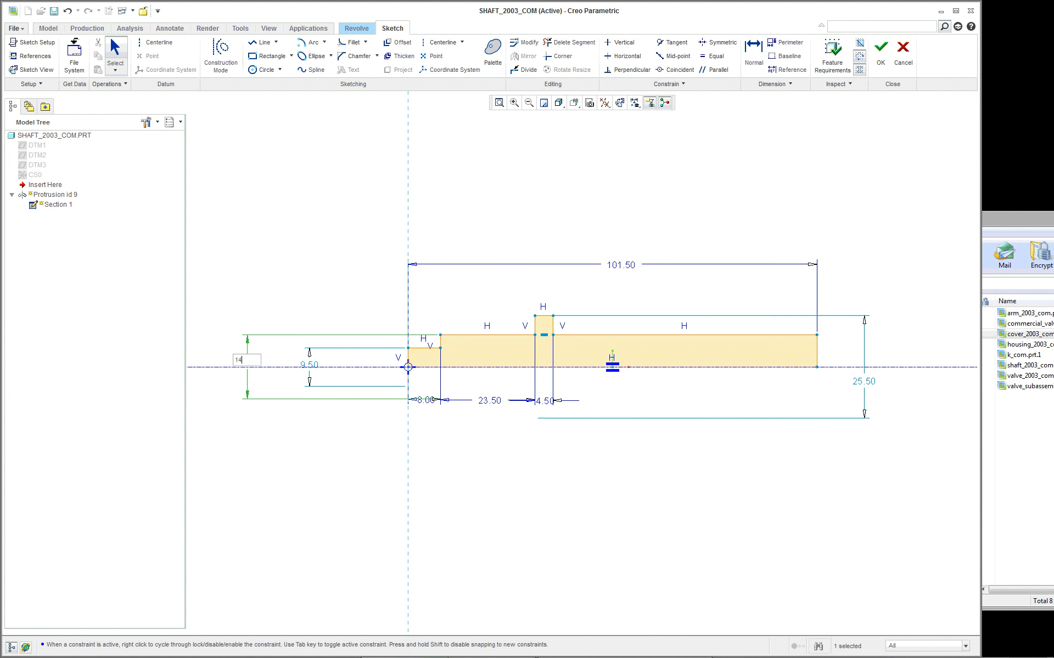
key(Return)
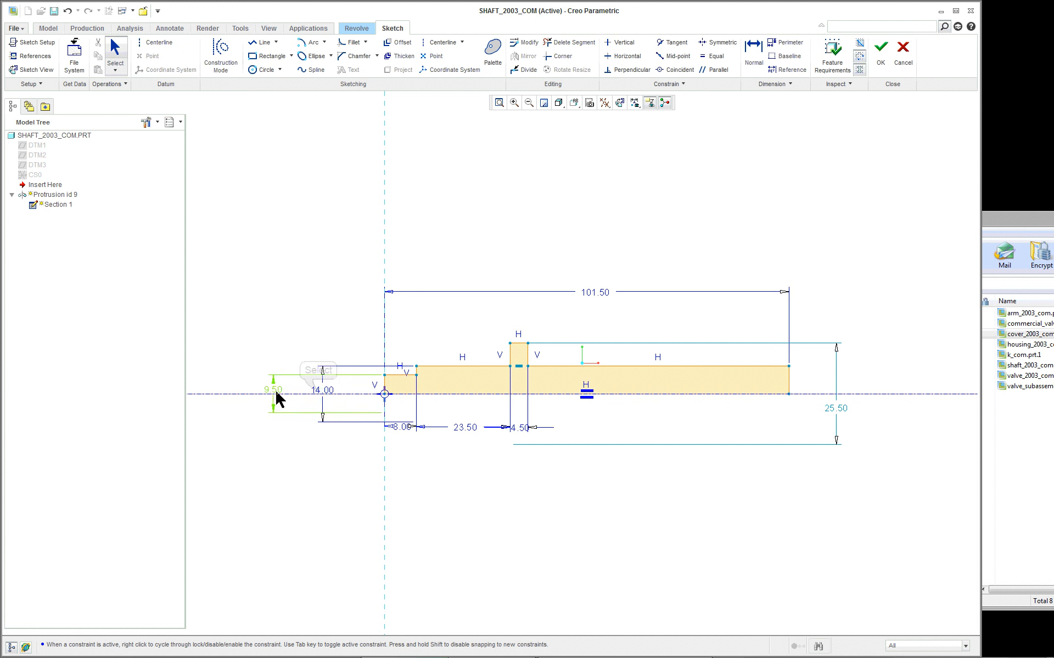
drag(320, 396, 243, 396)
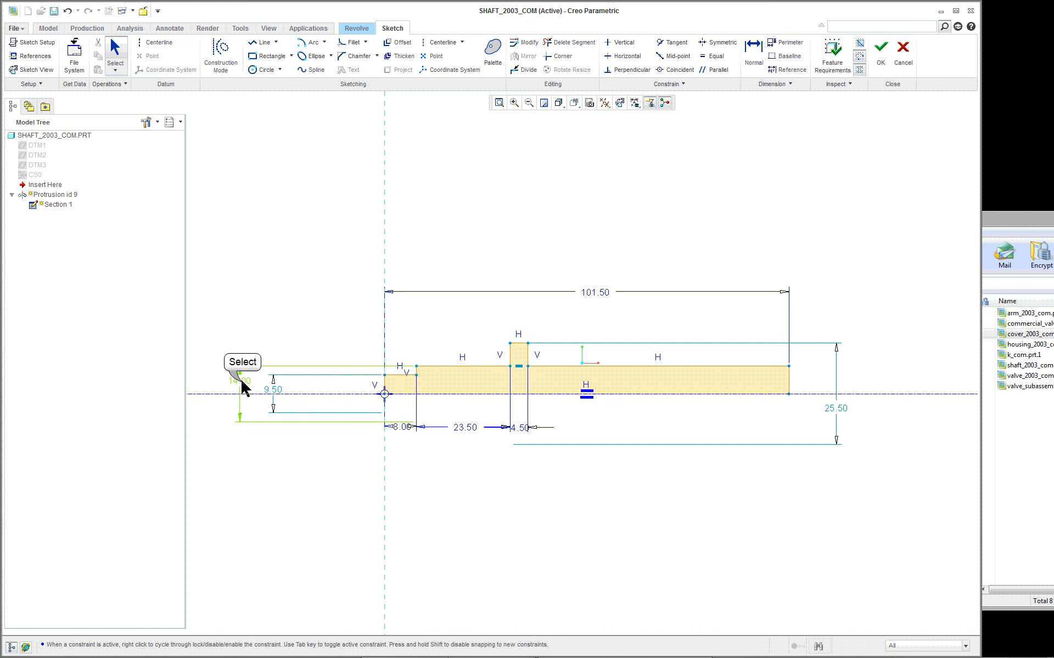
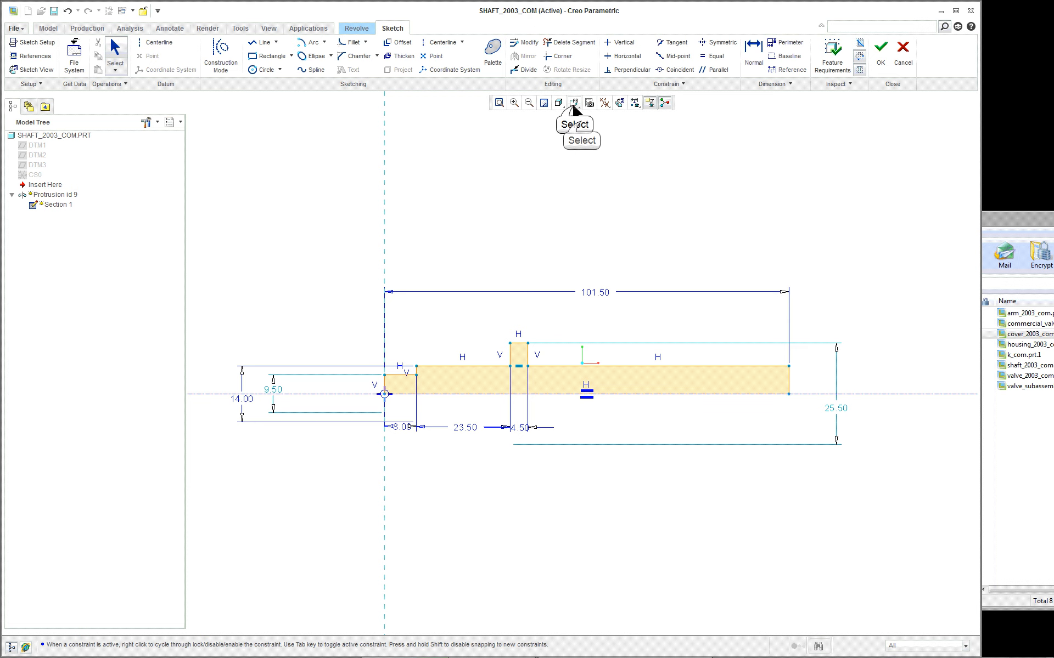
- Complete the shaft's redefined sketch in the default orientation and accept the 360-degree revolve
click(573, 103)
click(581, 119)
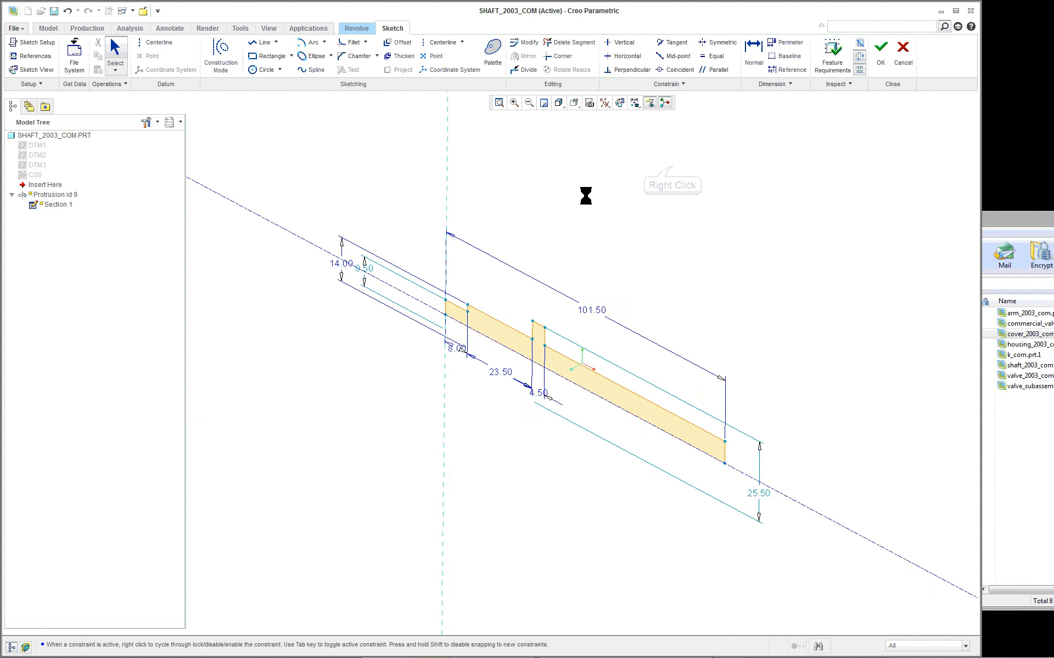
right_click(519, 165)
right_click(673, 165)
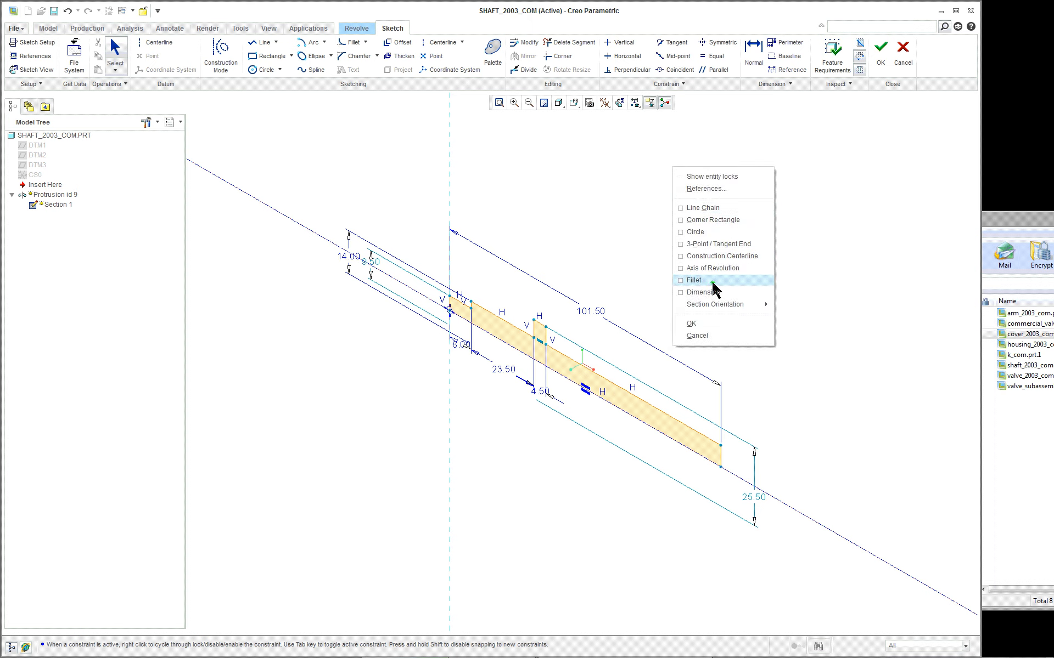
click(713, 323)
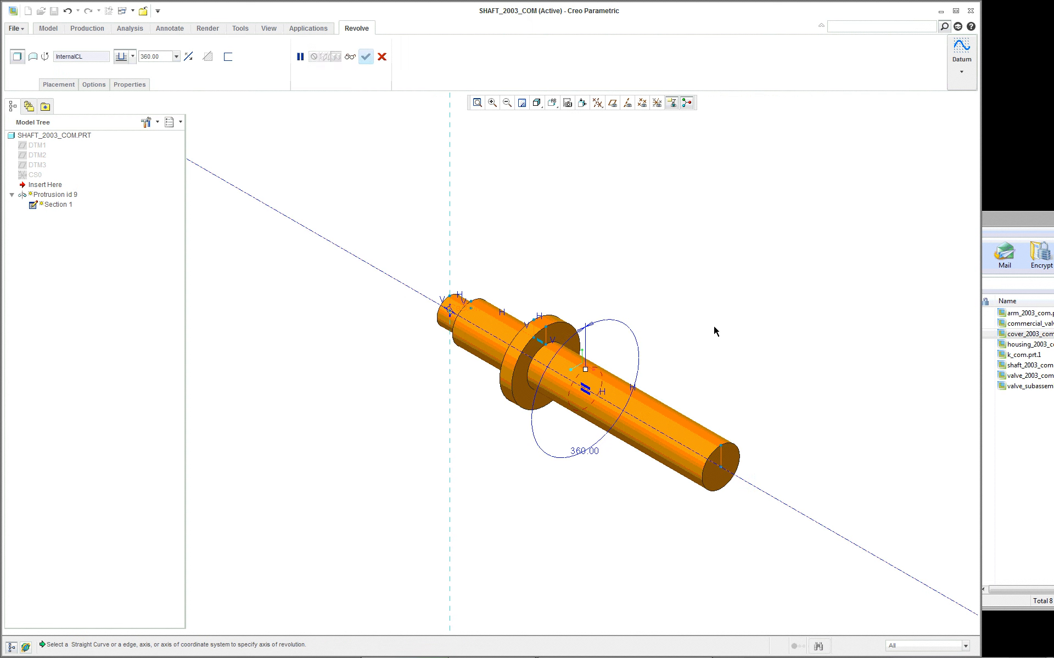
middle_click(636, 251)
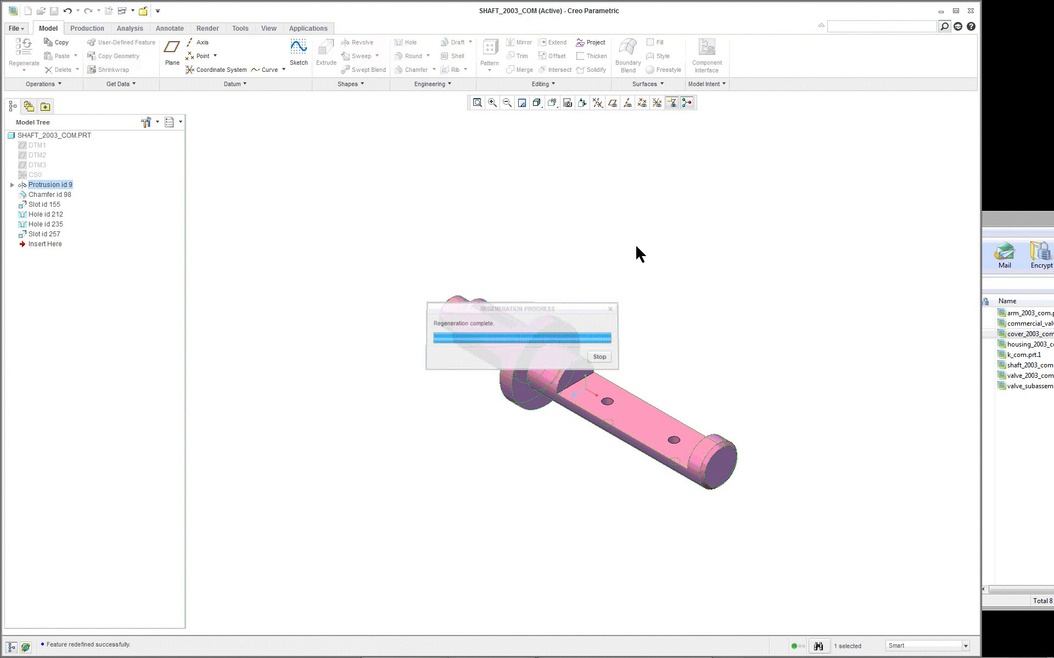
- Return from the shaft part to the VA-LGL assembly and regenerate it
click(143, 11)
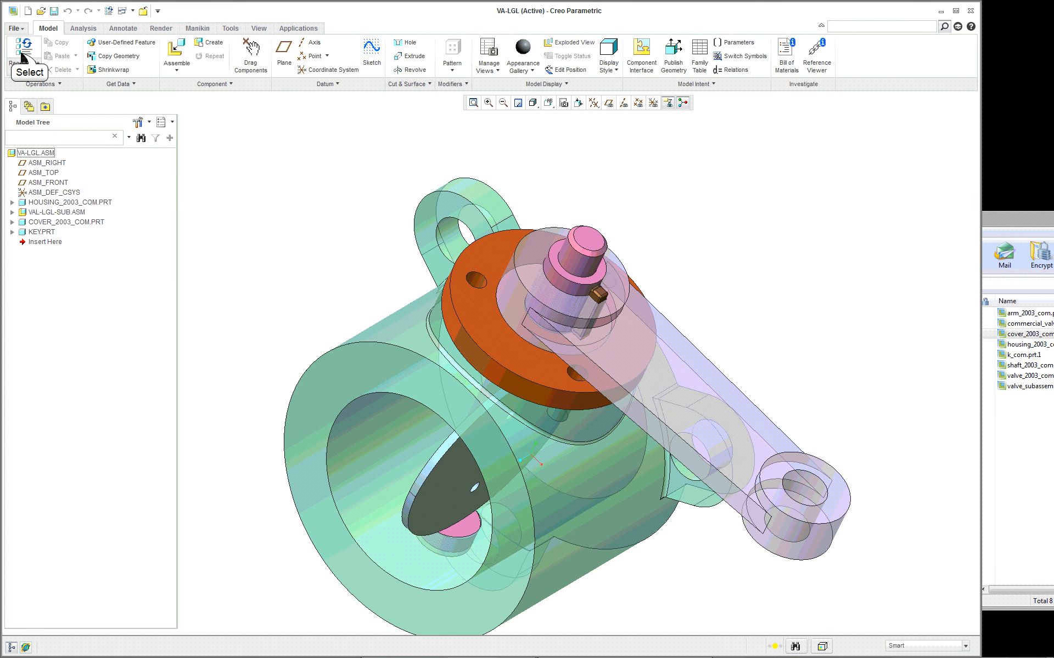
click(22, 54)
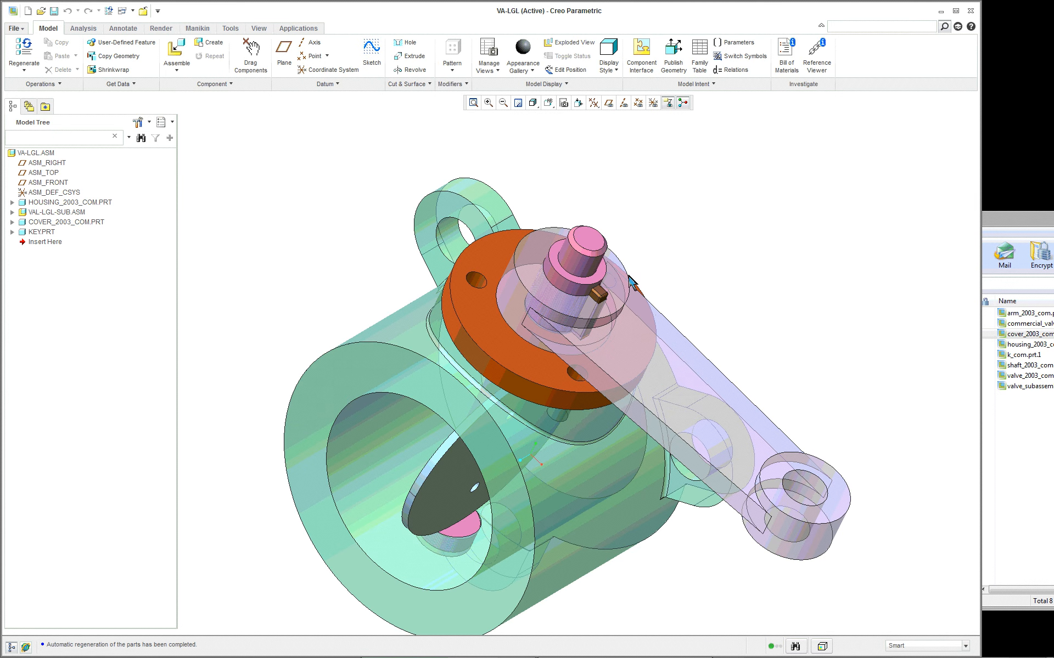
middle_drag(631, 282, 637, 253)
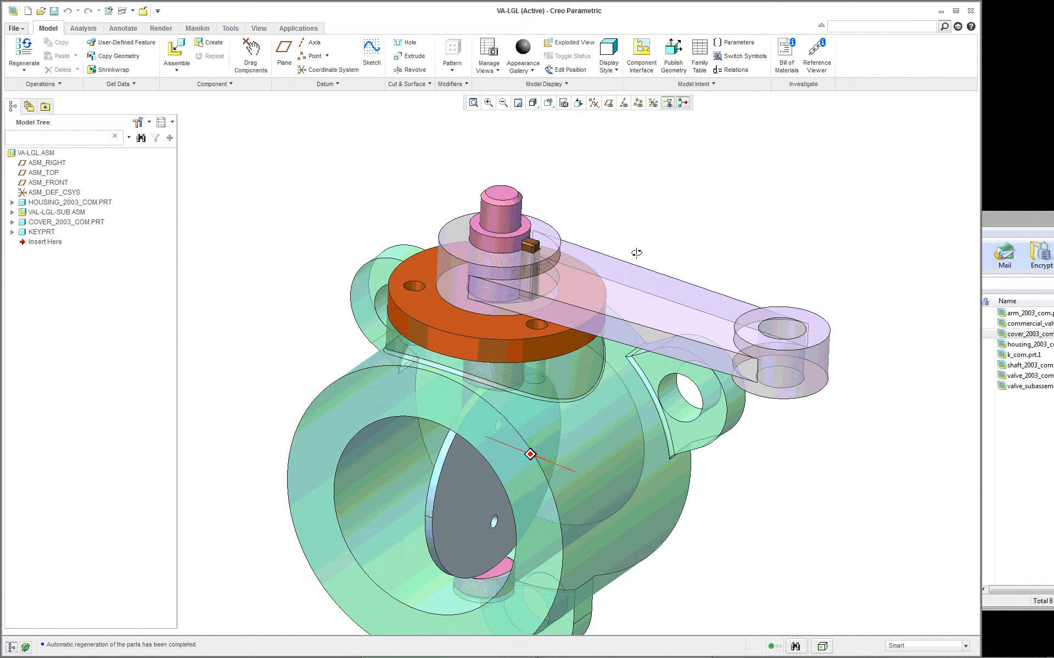
scroll(636, 260, down, 3)
scroll(717, 262, up, 2)
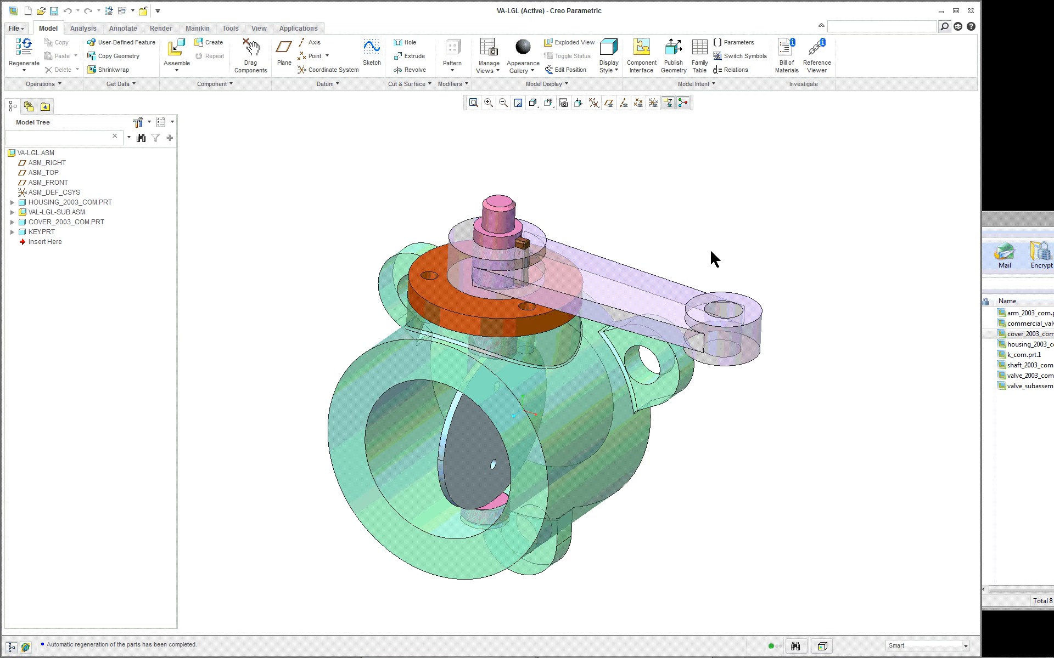
- Run an exact, parts-only global interference check on the assembly and inspect the listed interference up close
click(87, 29)
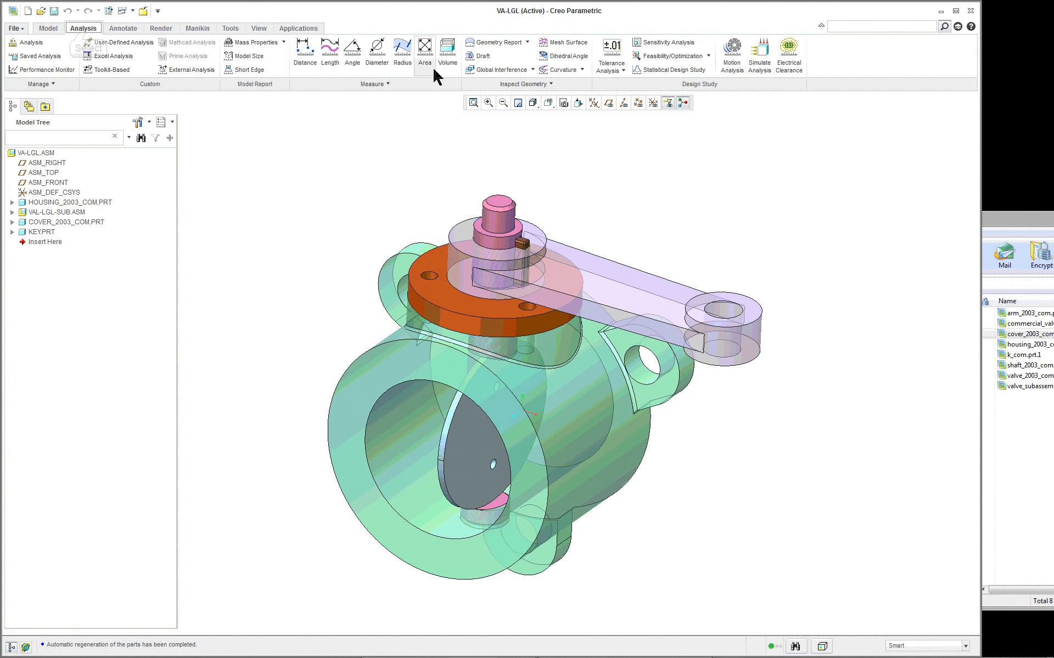
click(526, 70)
click(893, 413)
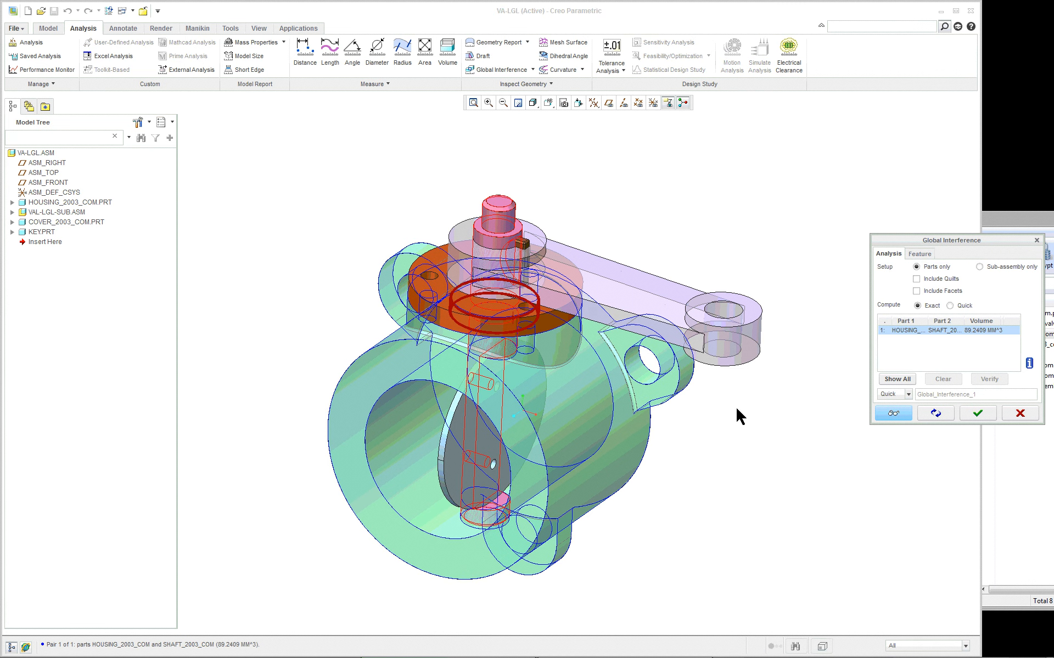
scroll(736, 414, up, 2)
scroll(373, 389, up, 3)
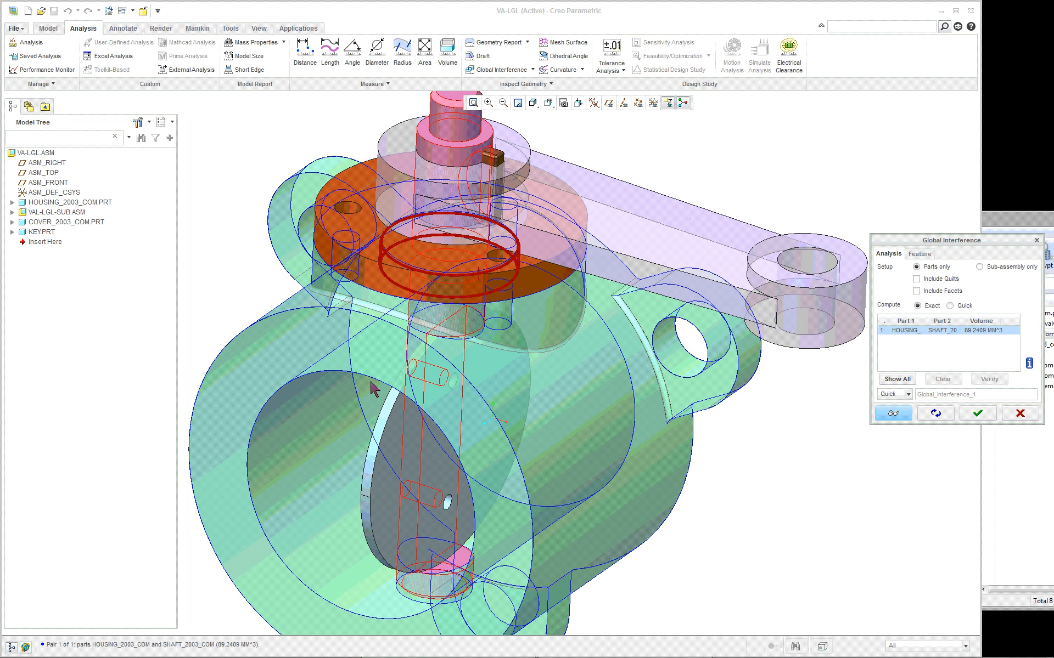
click(976, 414)
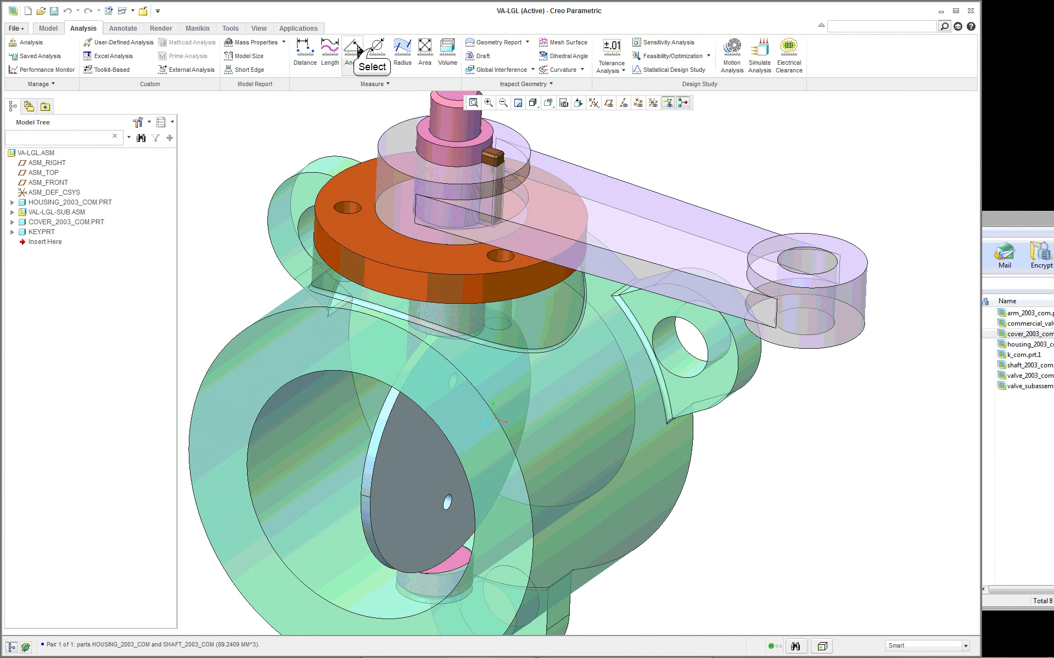
- Measure the diameter of the housing's hole surface that surrounds the shaft collar under the cover
click(374, 49)
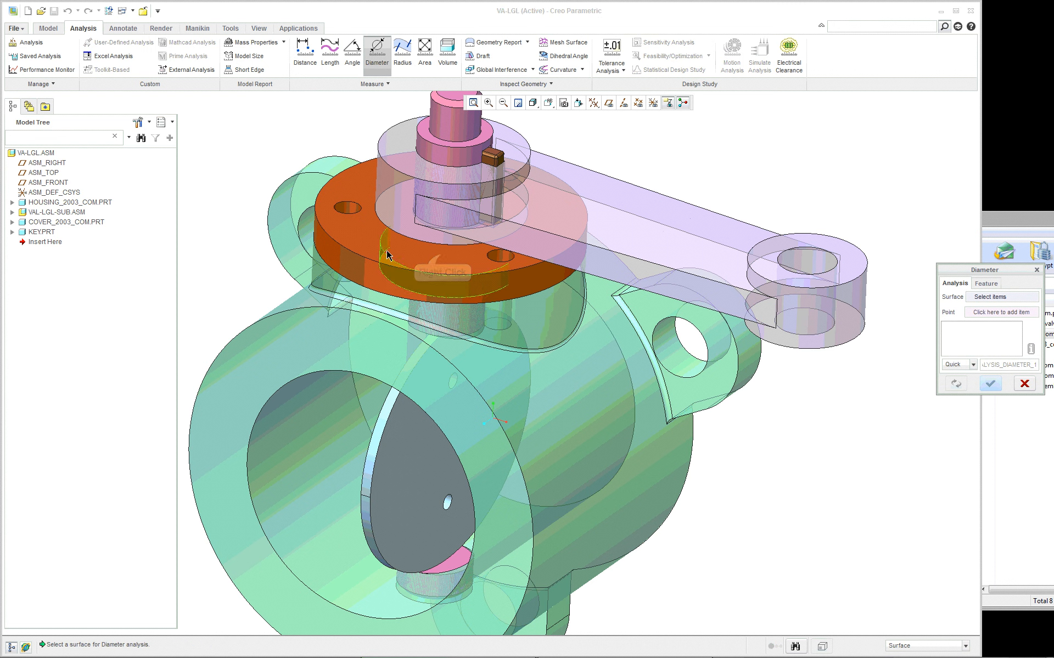
right_click(439, 263)
right_click(442, 253)
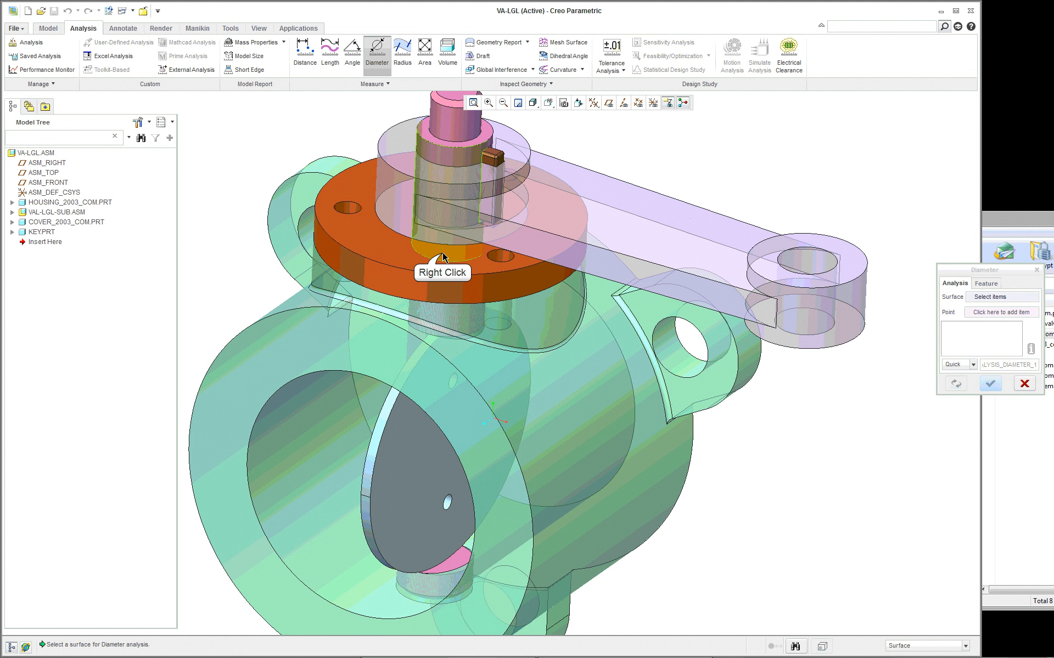
right_click(405, 250)
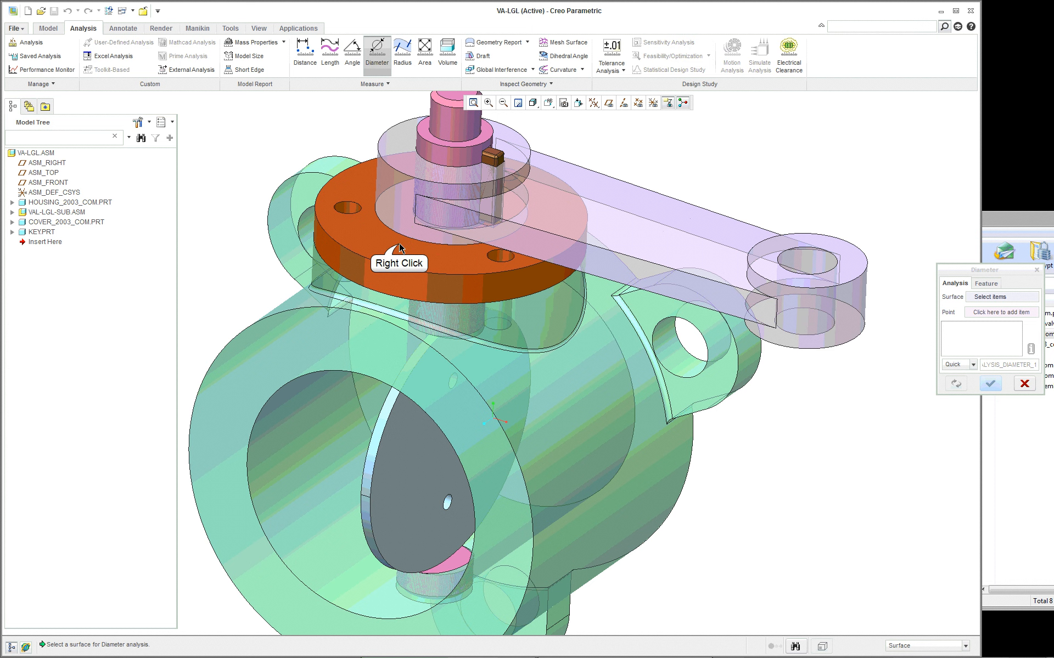
right_click(399, 243)
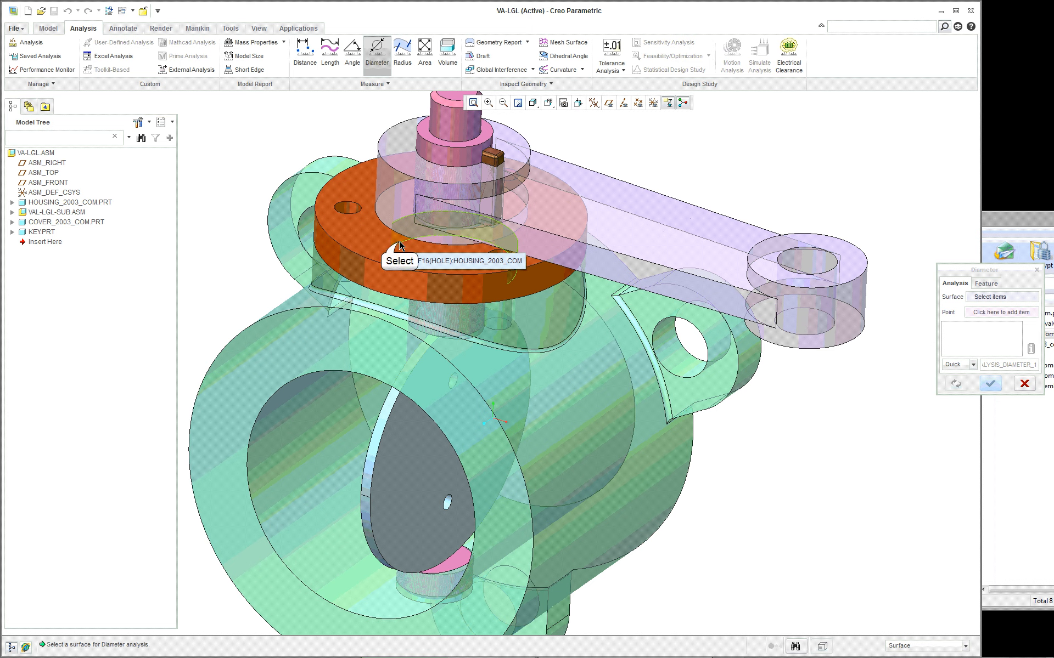
click(400, 245)
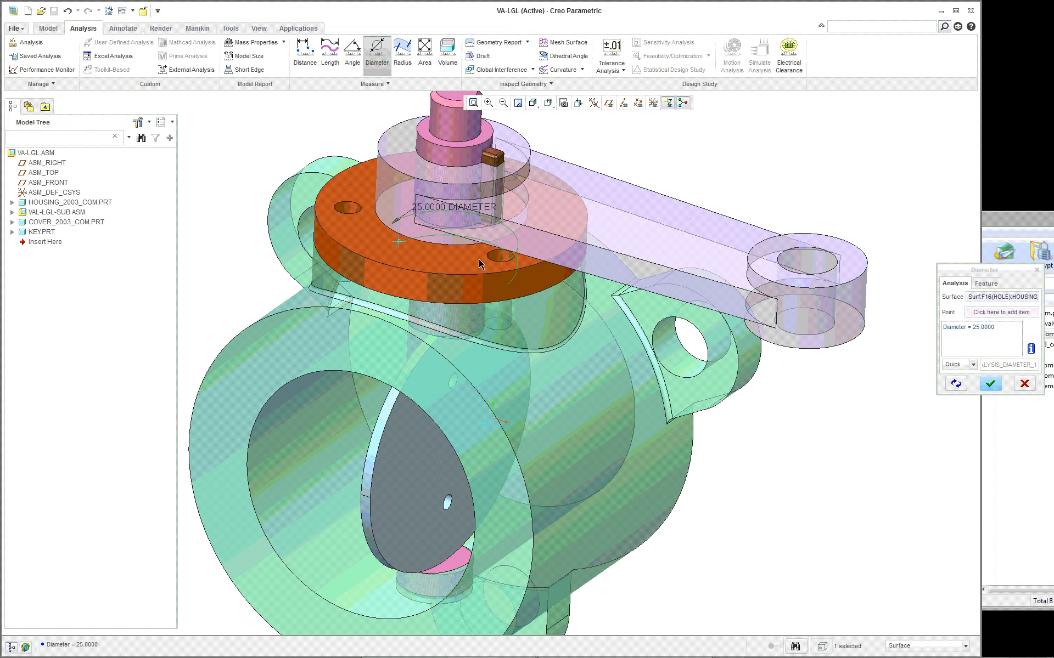
click(991, 384)
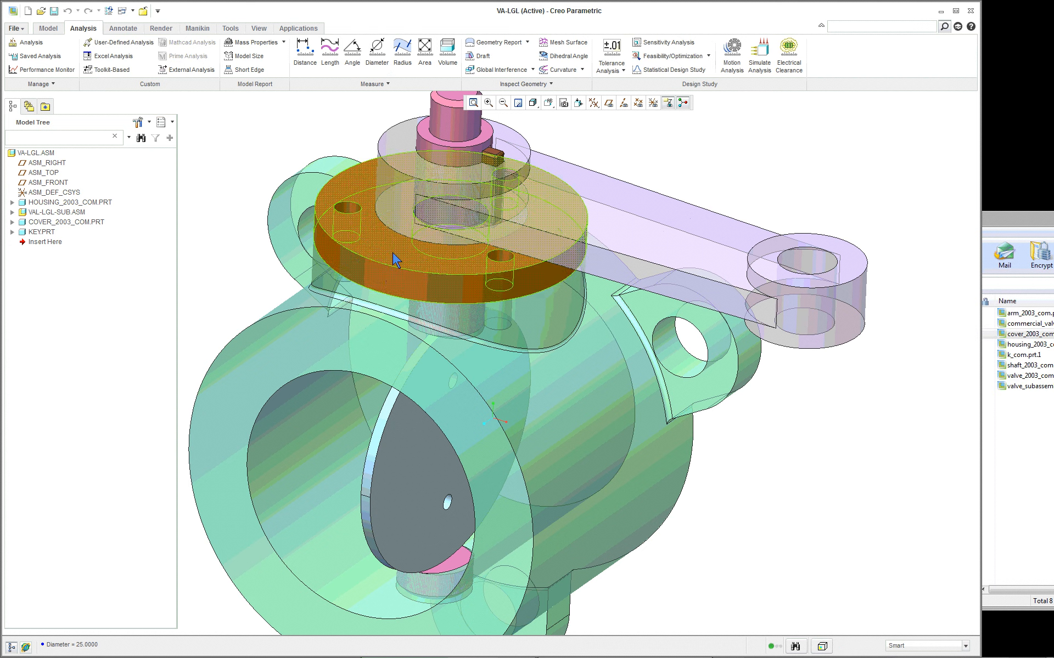
- Measure the diameter of the shaft collar's outer cylindrical surface beneath the cover
click(375, 52)
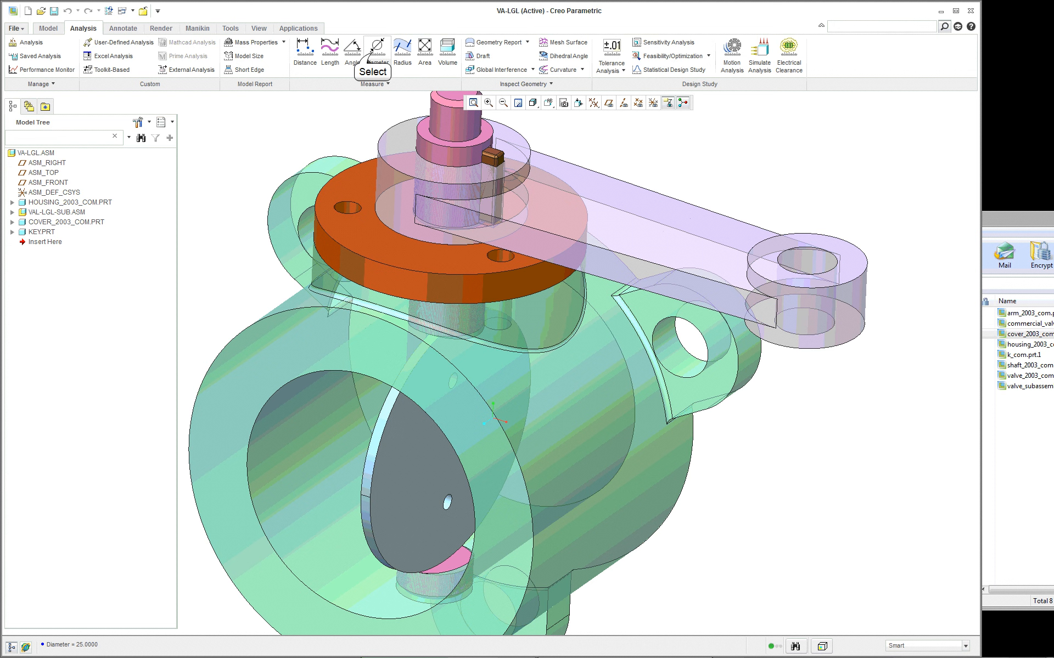
right_click(409, 250)
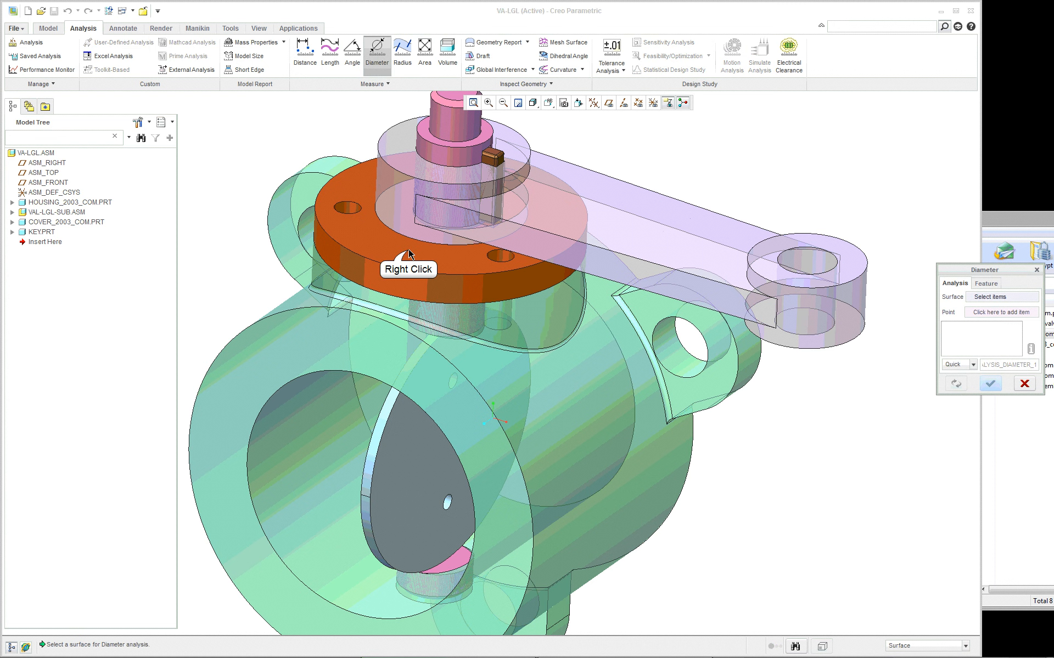
right_click(409, 252)
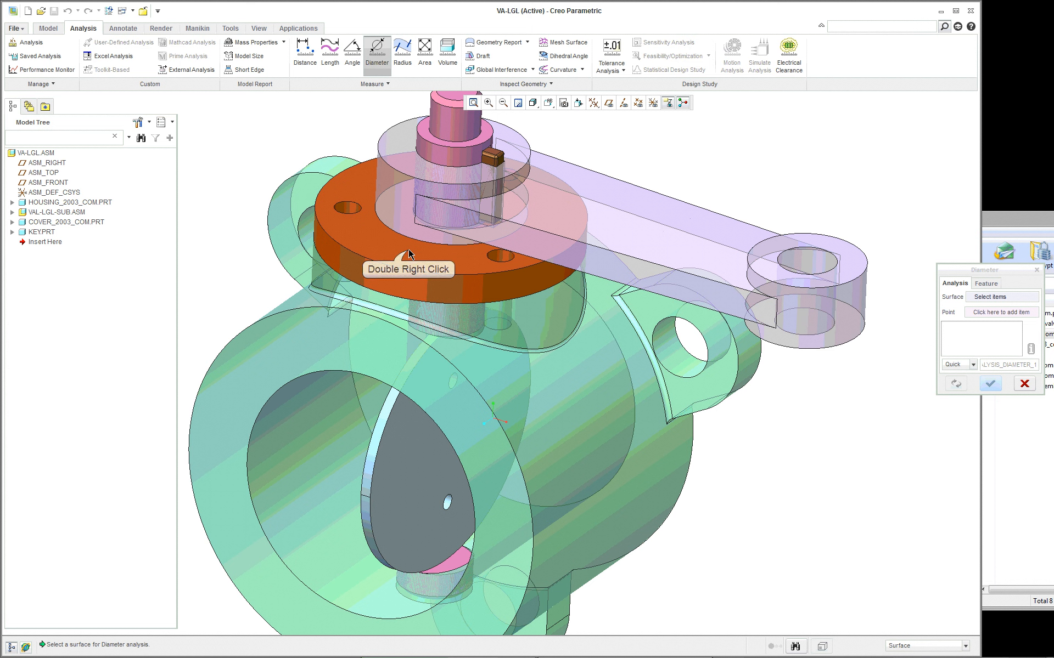
right_click(433, 261)
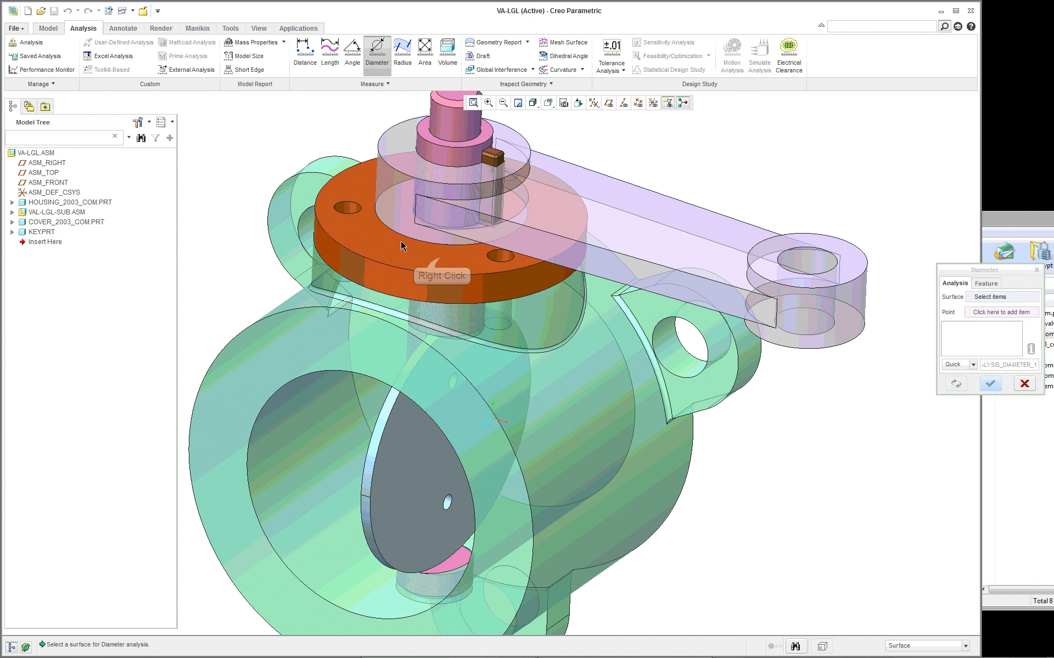
right_click(442, 257)
right_click(442, 256)
right_click(442, 256)
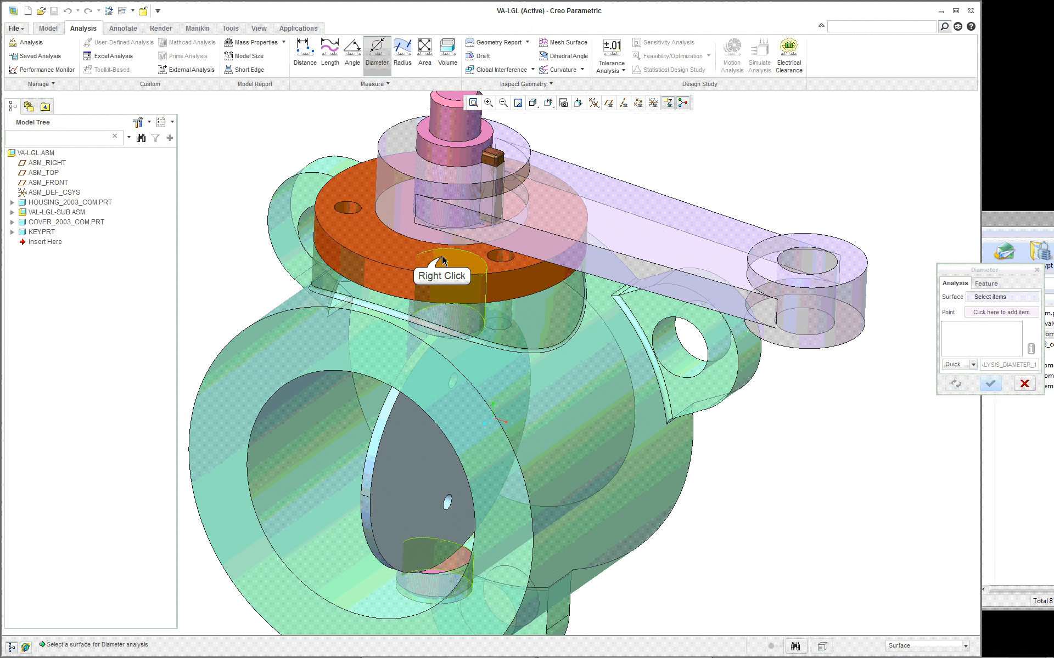
right_click(442, 256)
right_click(442, 256)
right_click(443, 256)
right_click(443, 256)
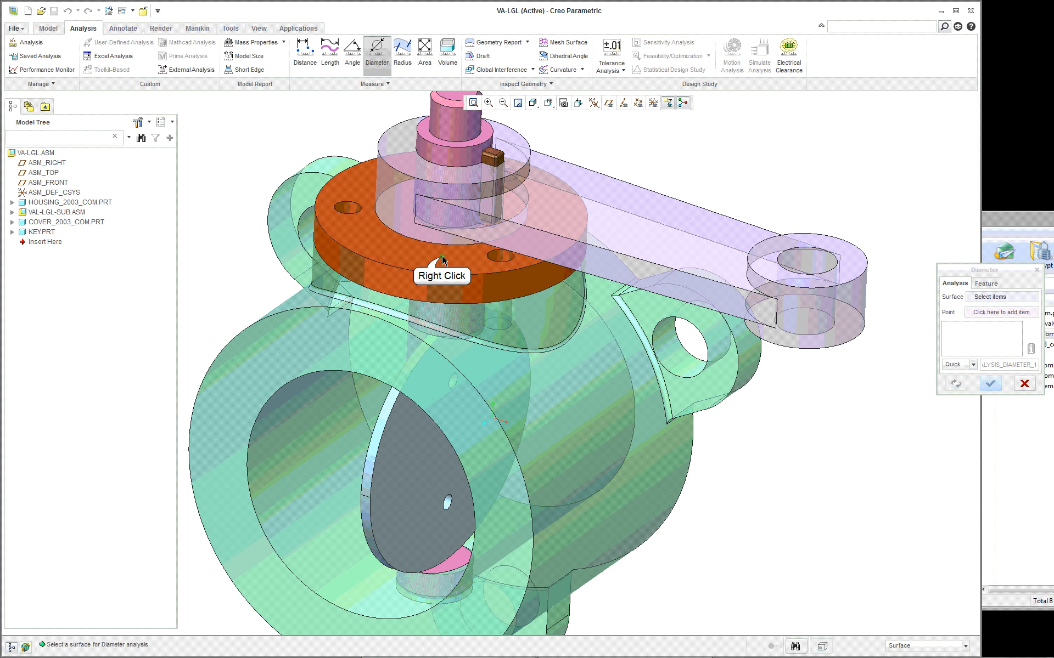
right_click(380, 221)
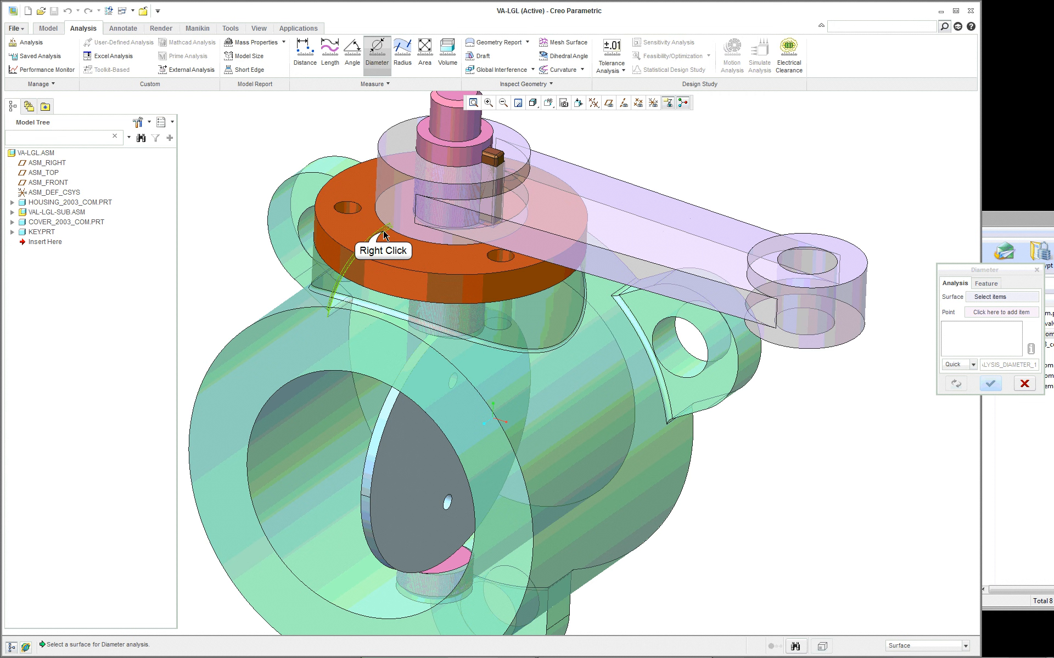
right_click(383, 235)
right_click(402, 245)
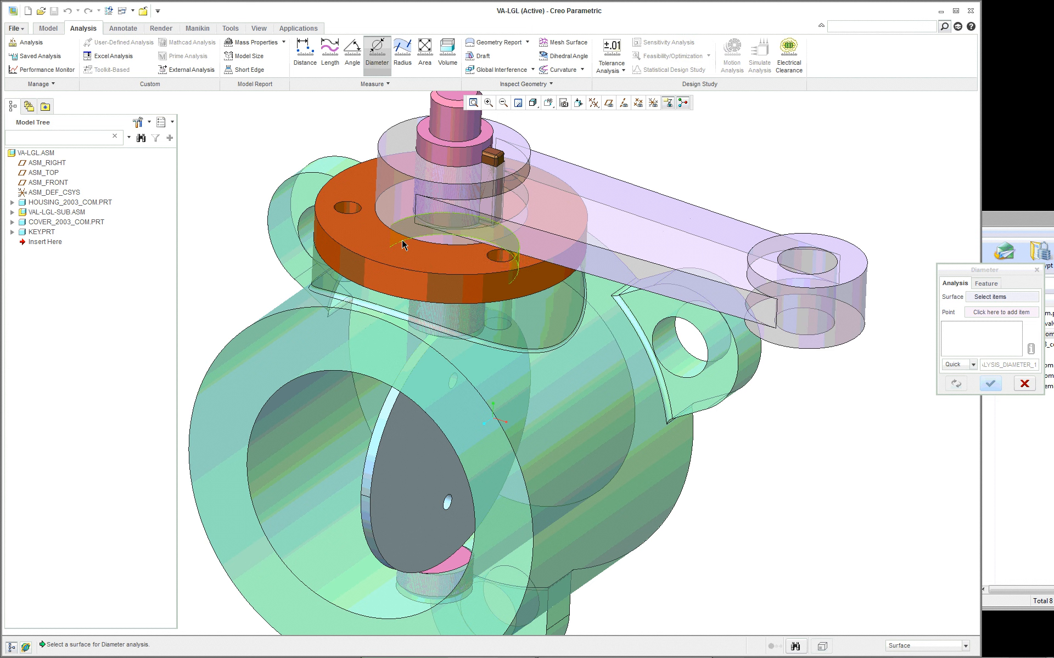
click(402, 244)
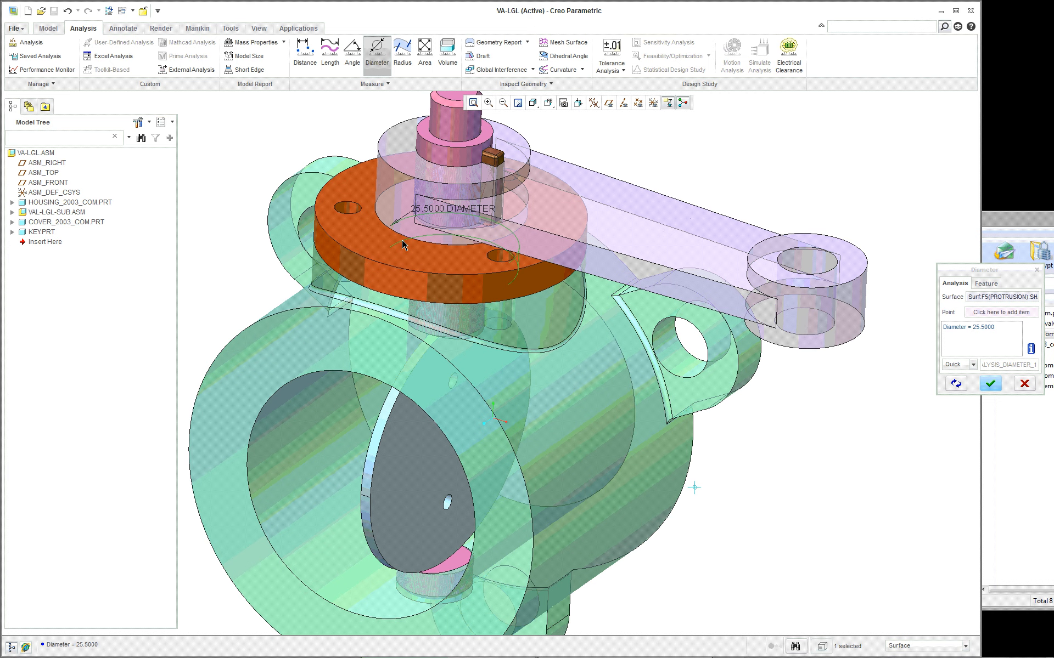
click(991, 384)
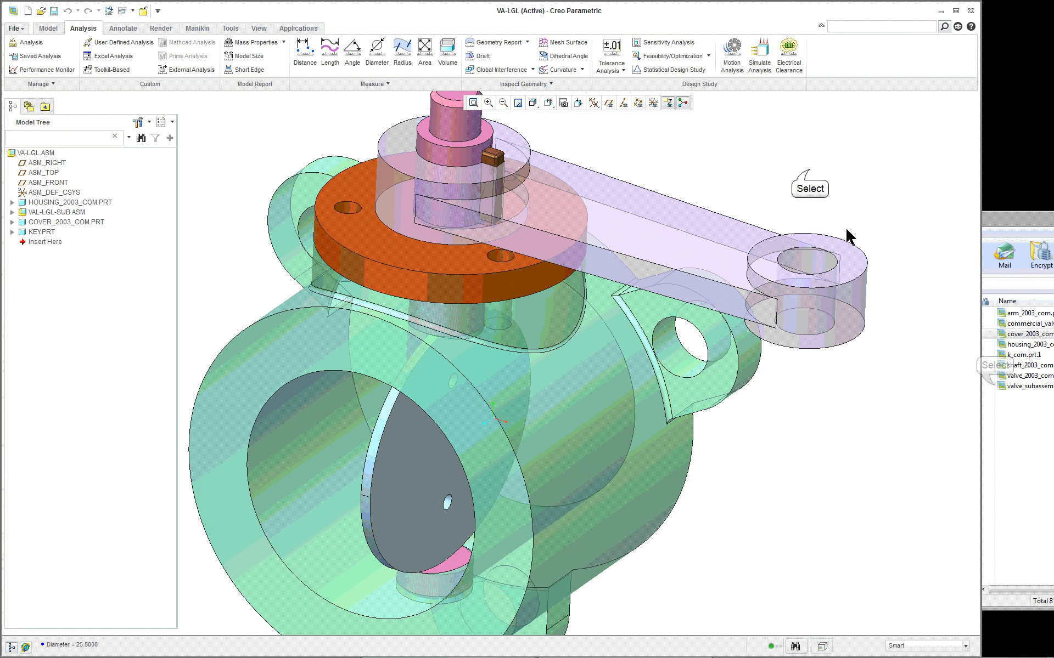
click(421, 257)
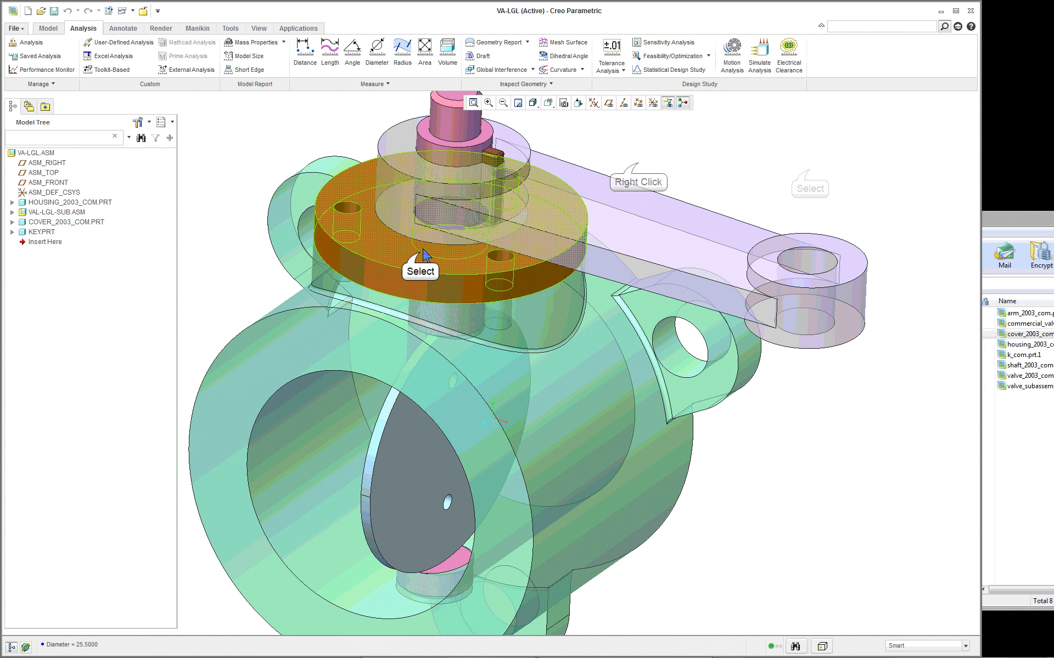
right_click(639, 164)
click(698, 127)
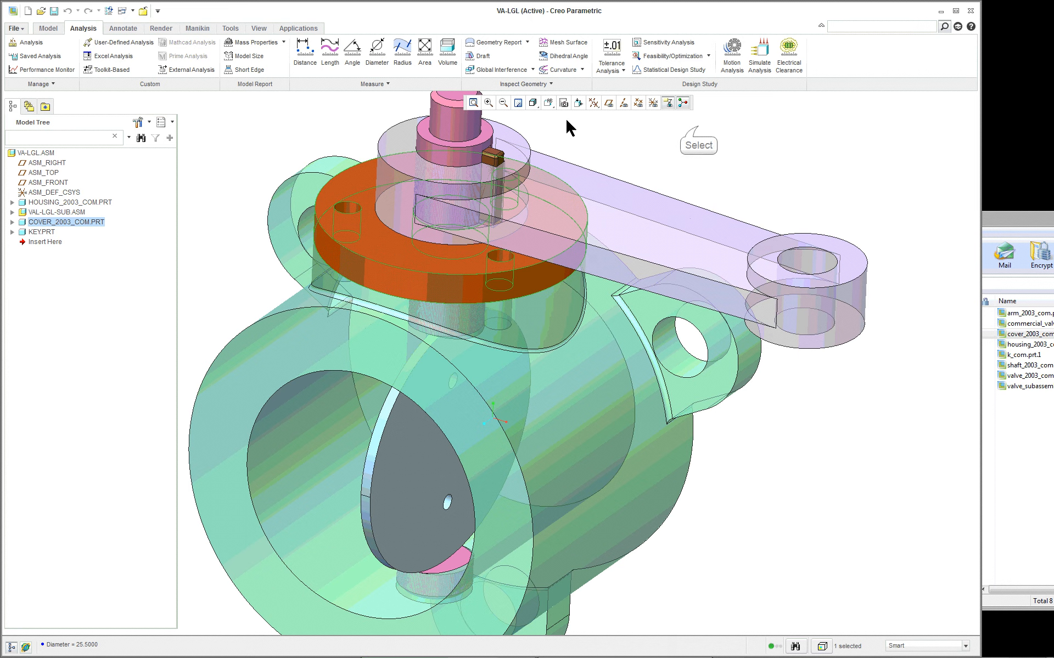
scroll(396, 127, up, 2)
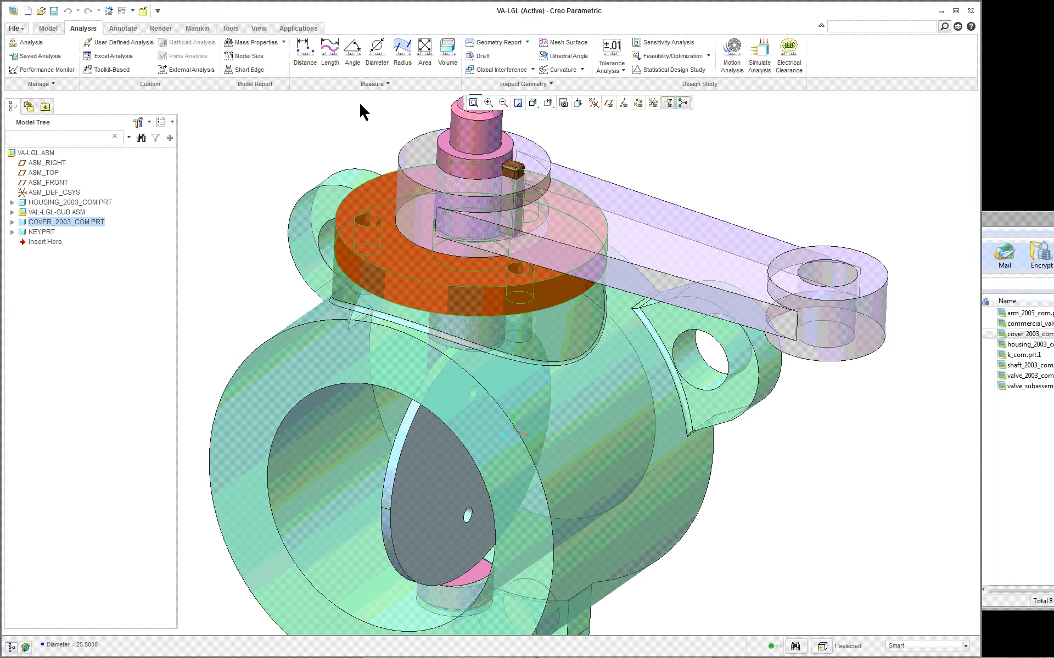
scroll(360, 104, down, 2)
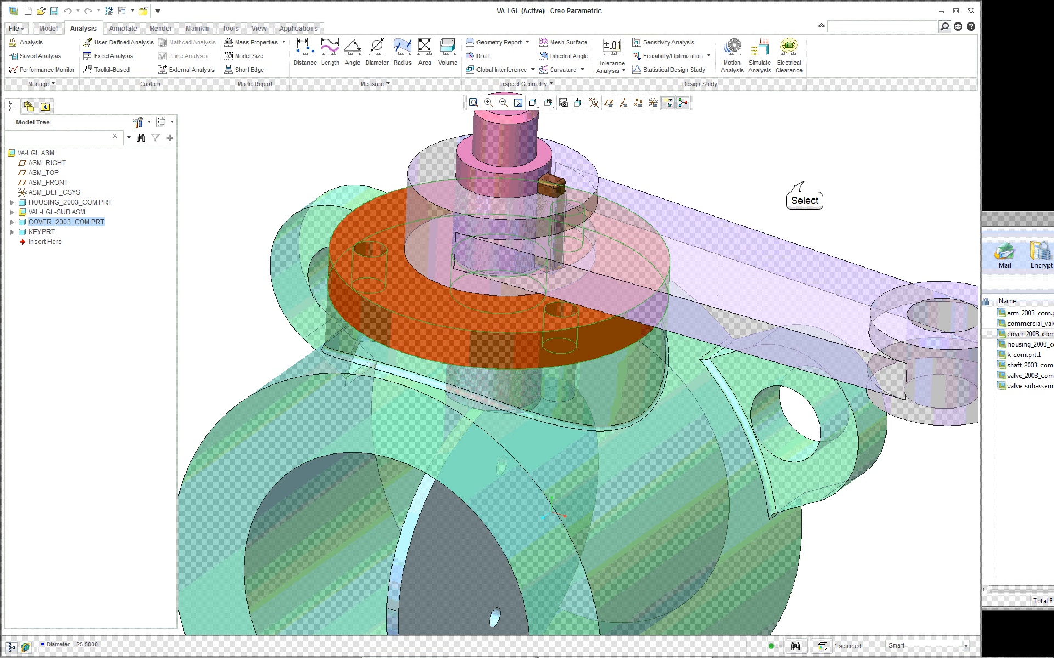
click(807, 188)
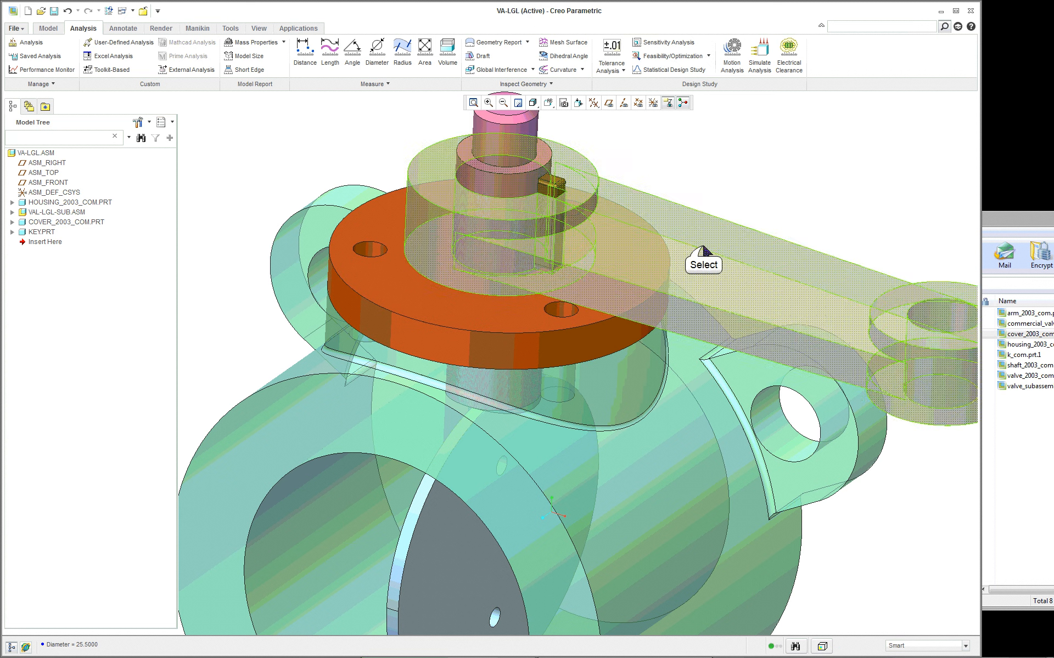
- Hide the lever arm and the key in the assembly
click(559, 188)
right_click(720, 149)
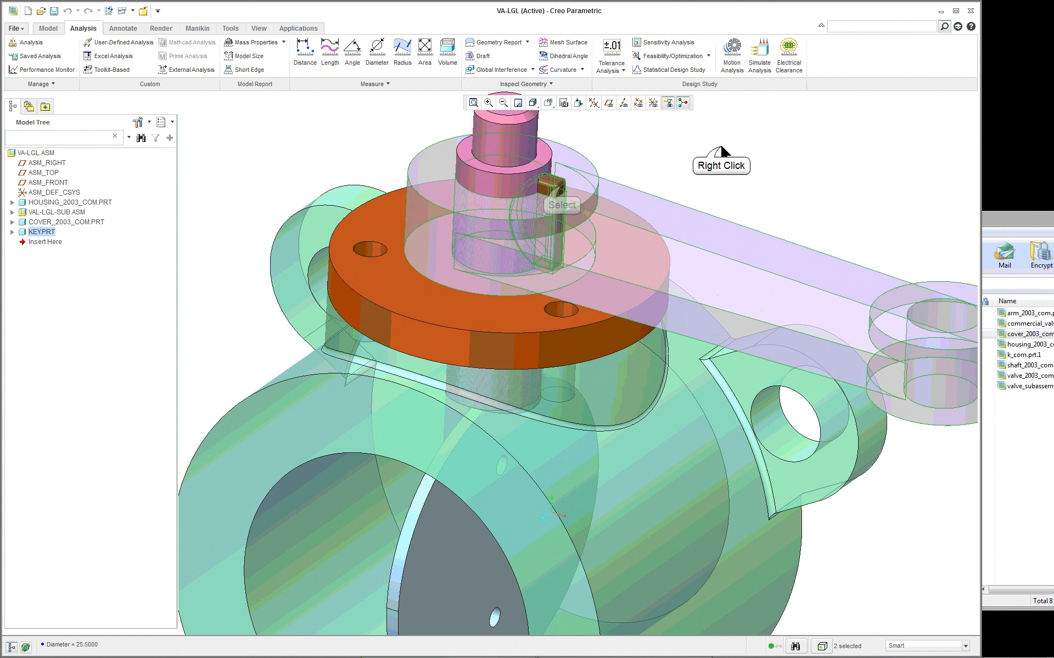
click(746, 249)
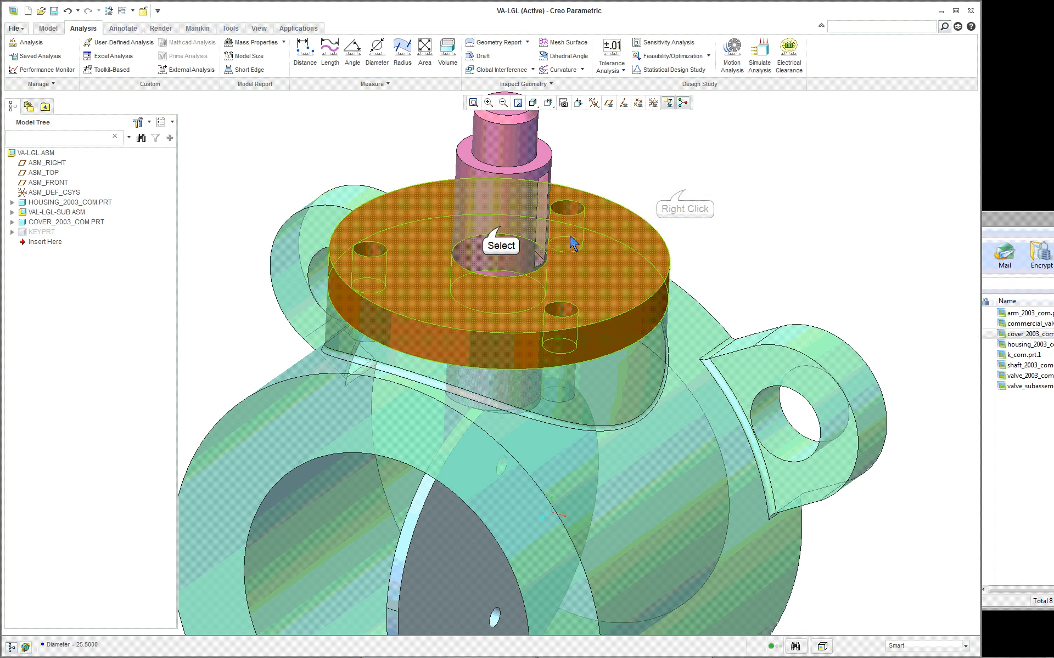
click(500, 227)
right_click(686, 192)
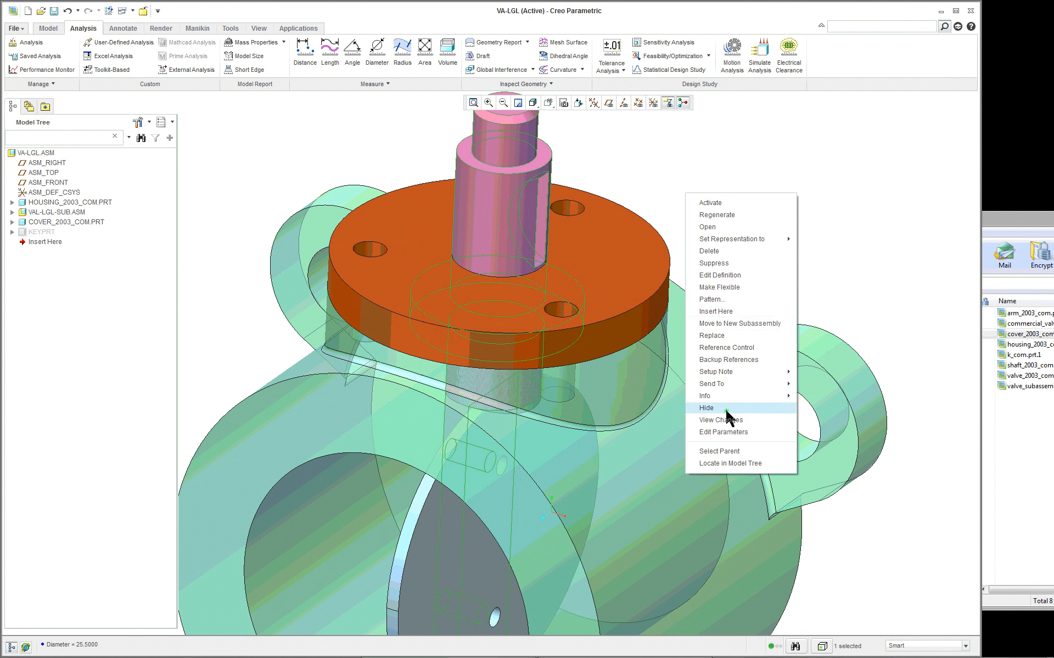
click(708, 408)
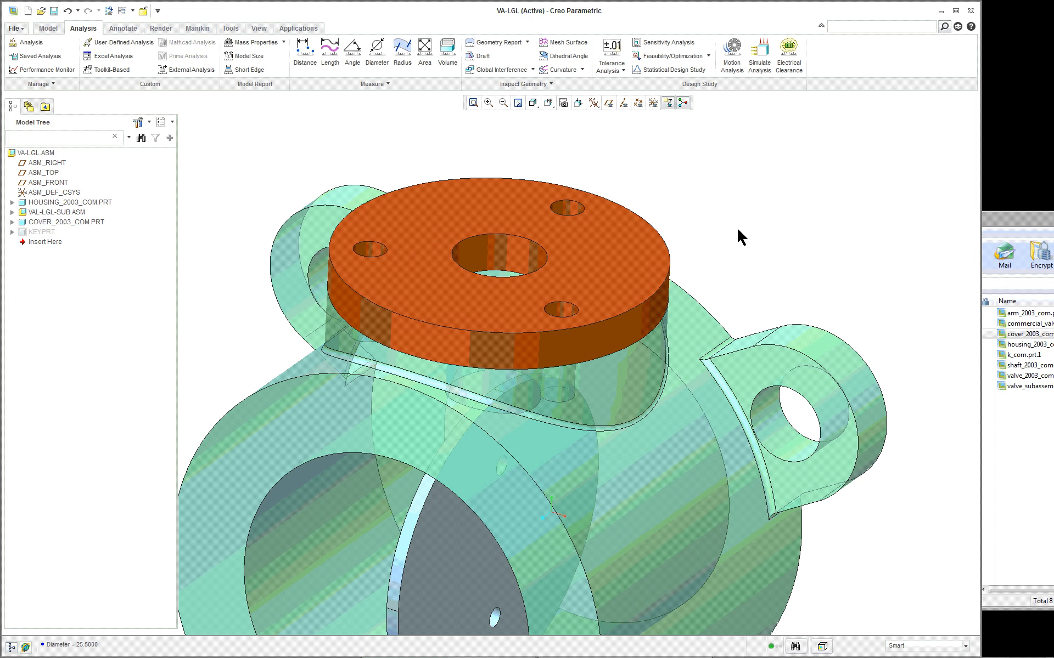
scroll(733, 231, up, 6)
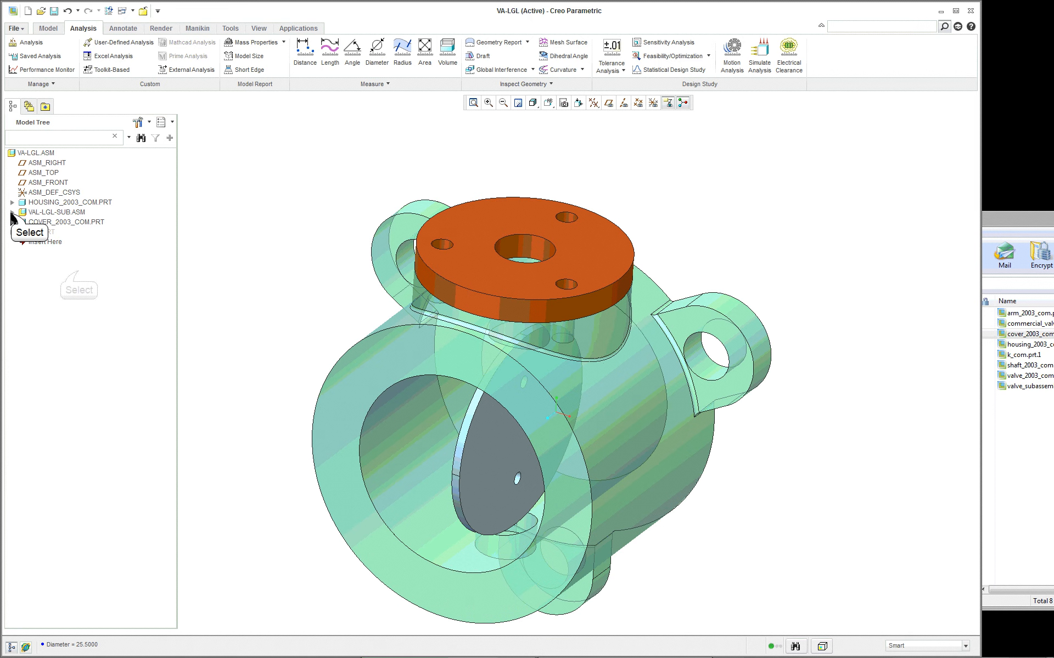
click(12, 213)
click(78, 272)
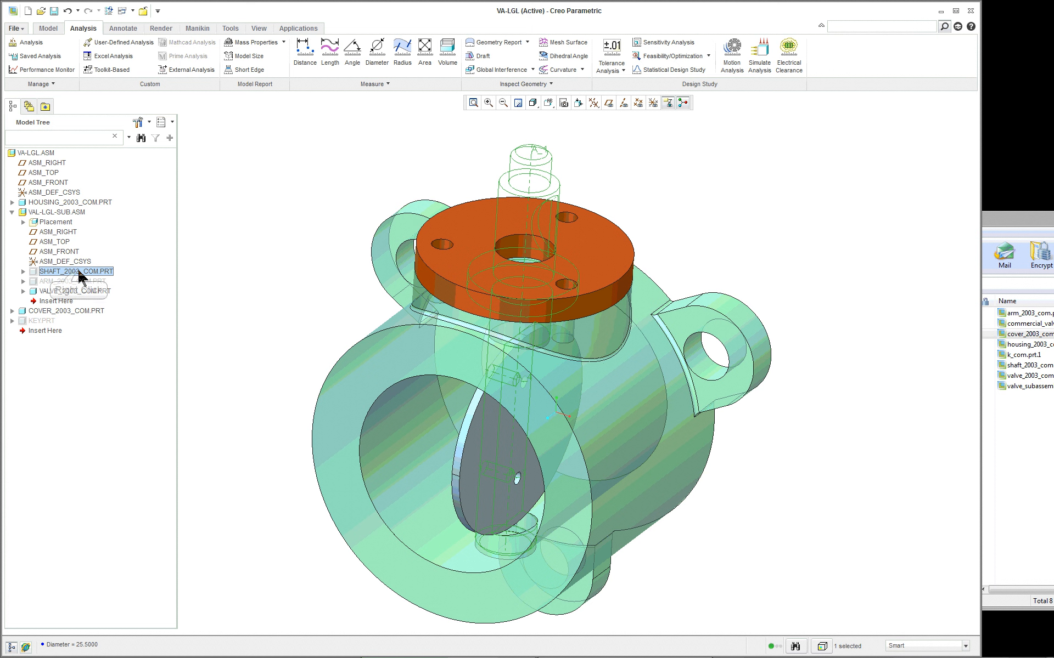
right_click(78, 273)
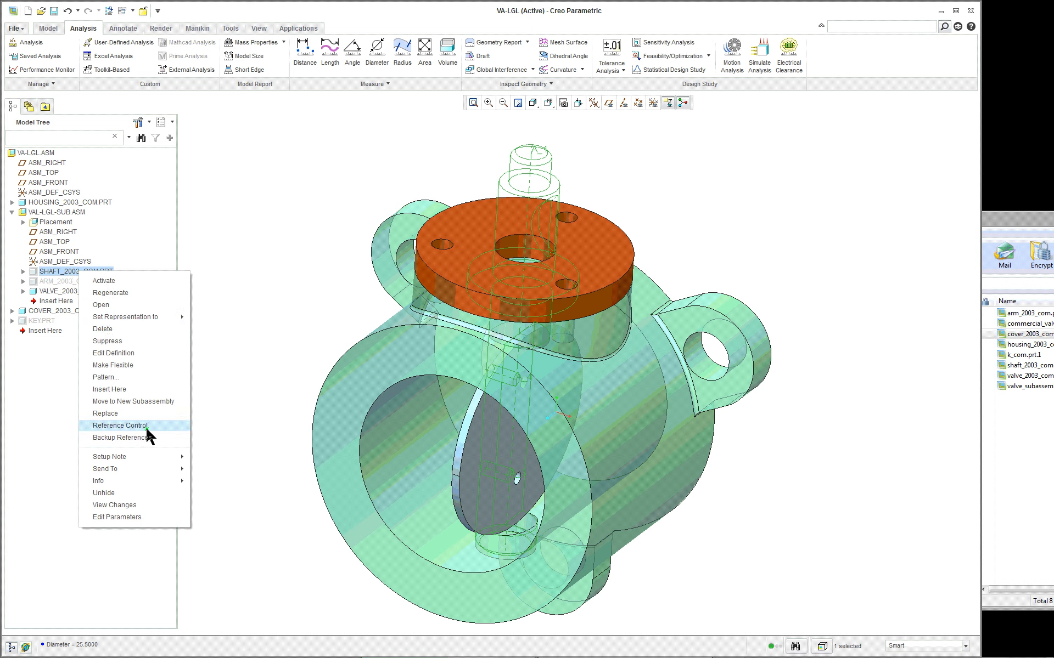
click(147, 494)
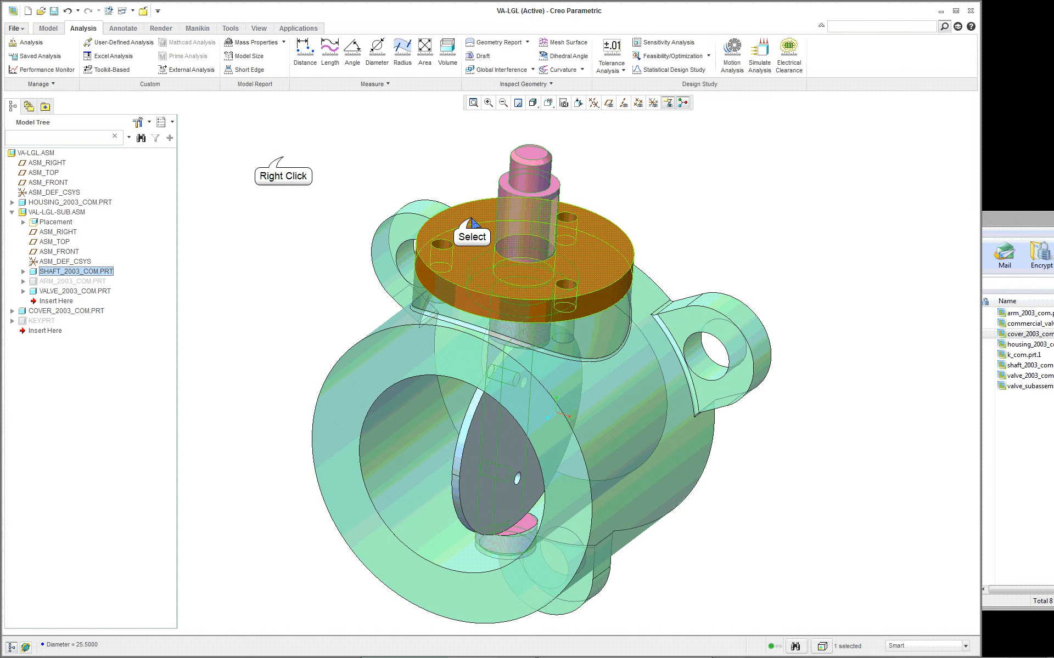
- Hide the orange cover part to expose the shaft collar and the housing recess around it
click(470, 221)
right_click(283, 161)
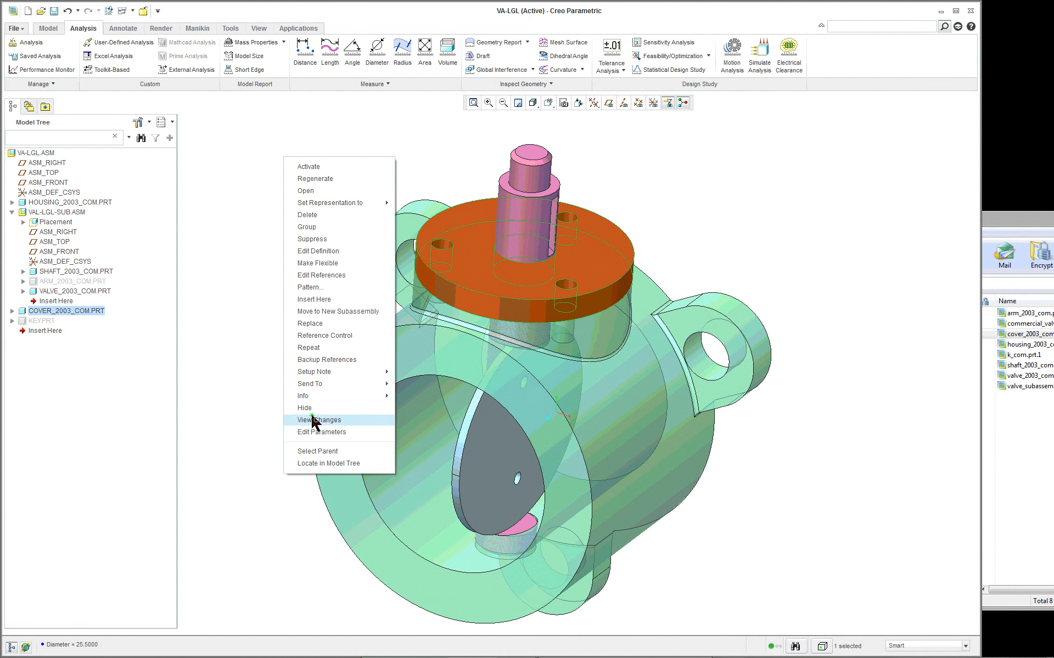
click(298, 418)
scroll(653, 199, down, 3)
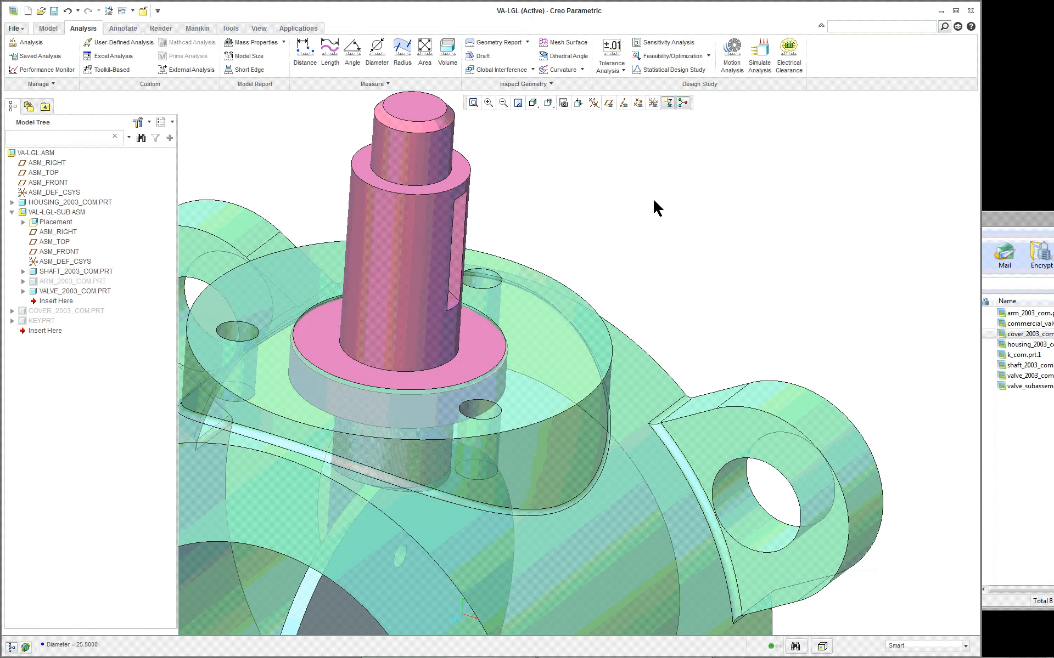
scroll(291, 354, down, 2)
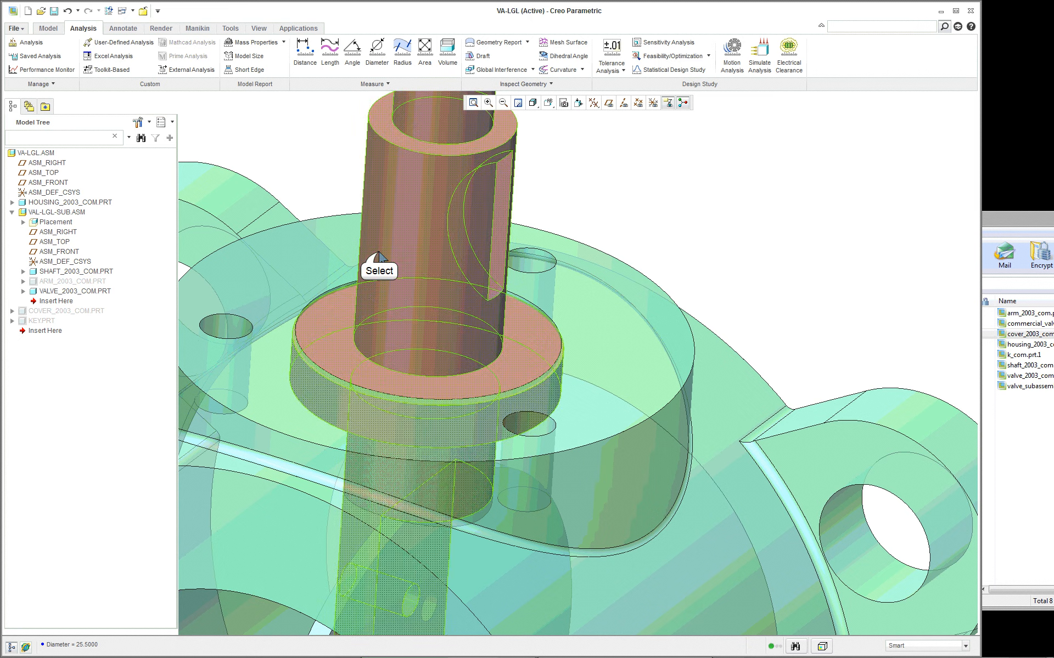
- Activate the housing part within the assembly for editing
click(367, 291)
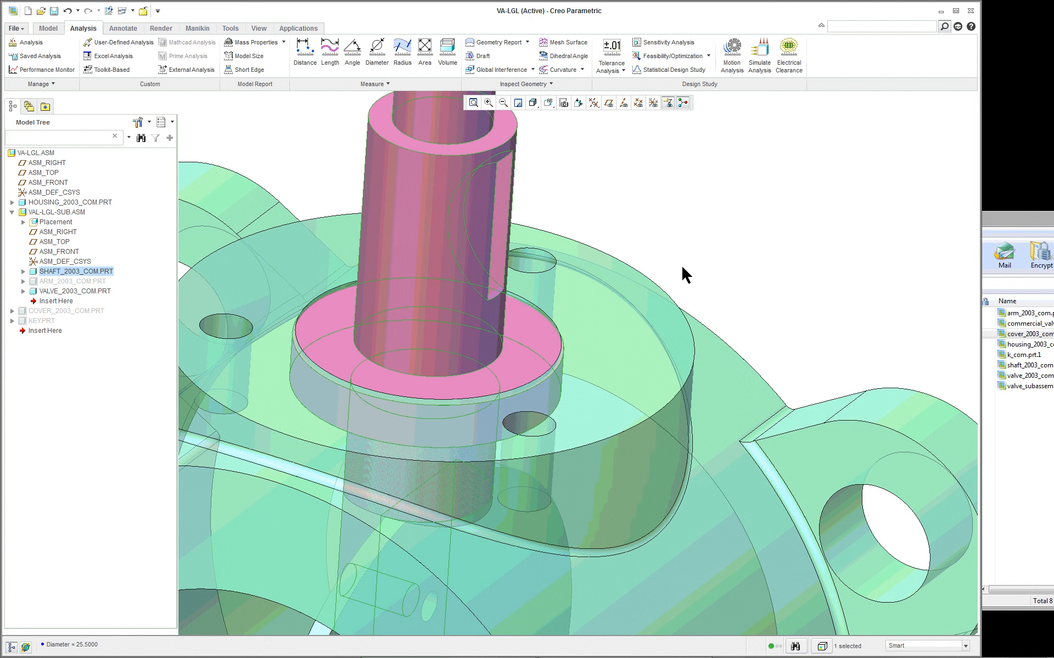
scroll(683, 269, up, 2)
scroll(696, 258, down, 2)
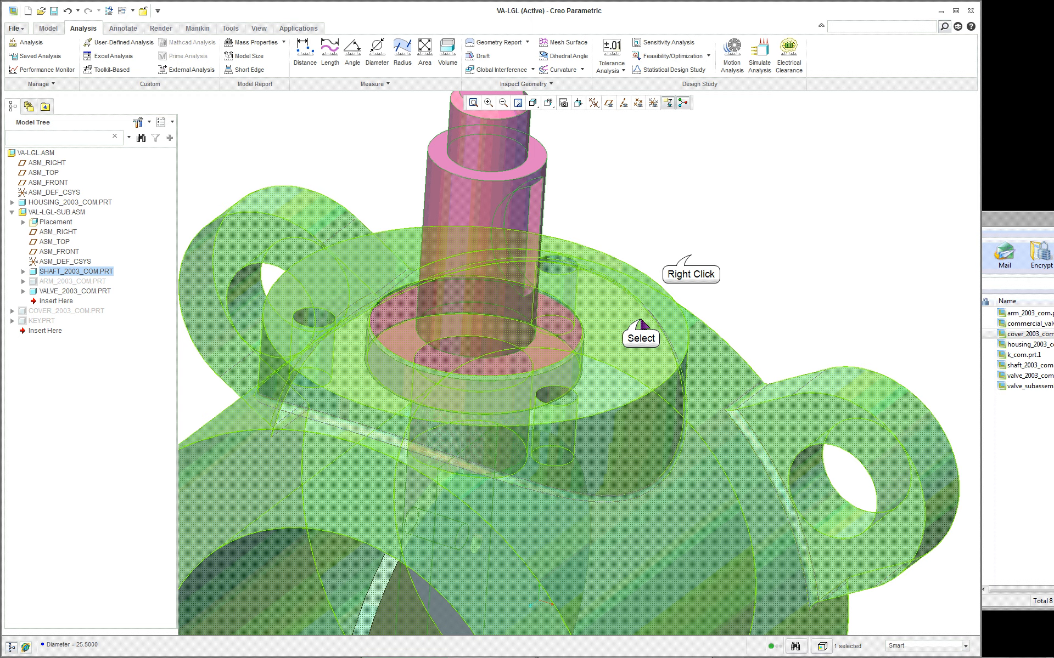
click(672, 296)
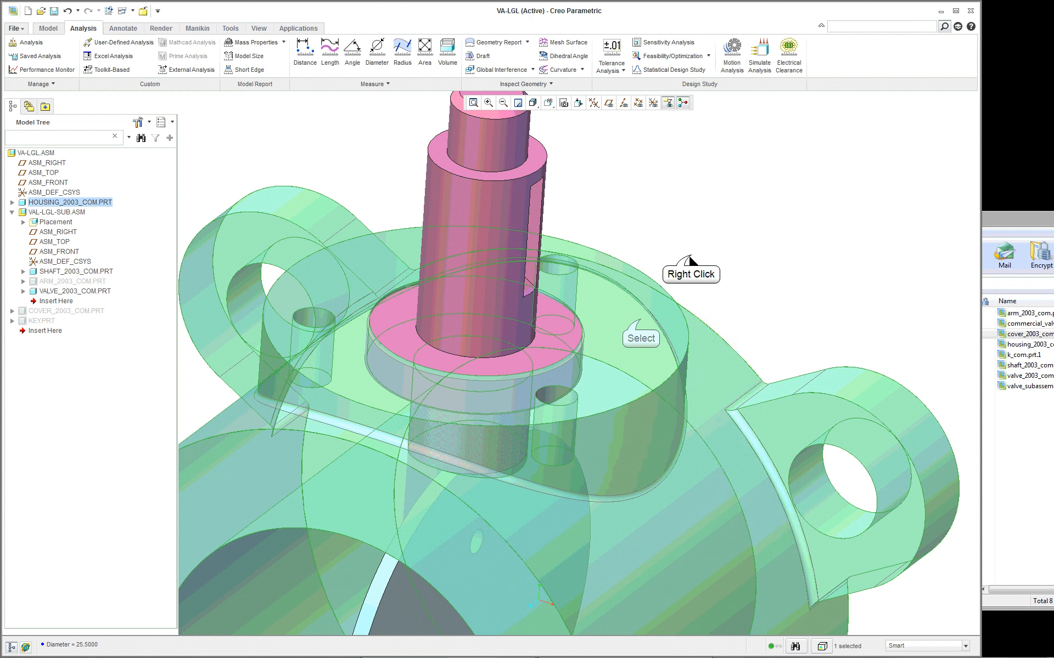
right_click(690, 254)
click(716, 266)
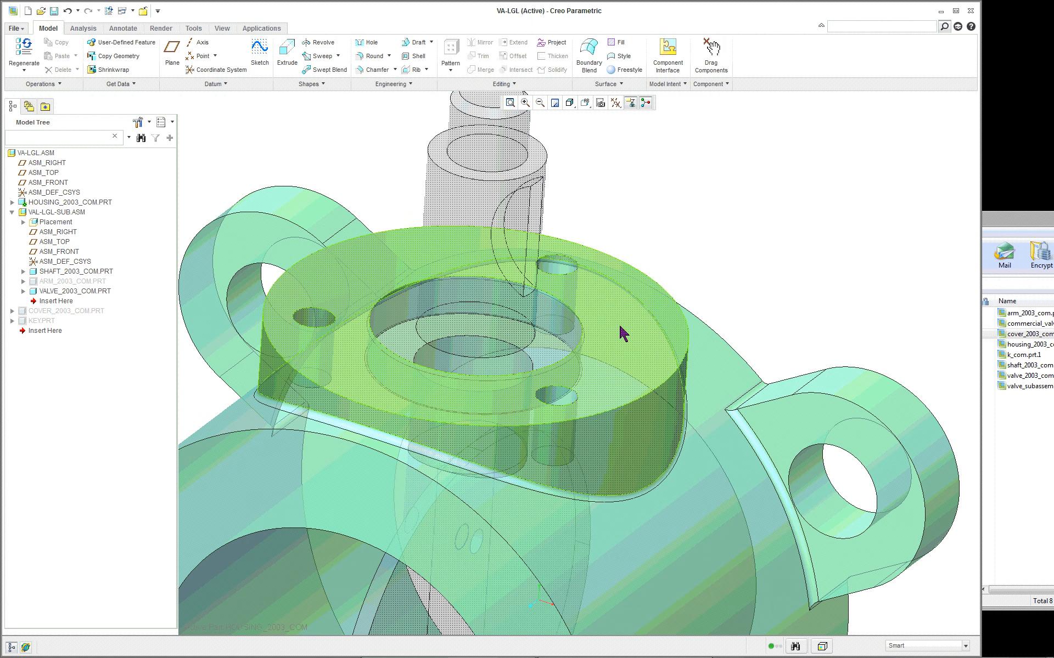
- Set the diameter of the housing's recess around the shaft collar to 25.5 mm and regenerate the housing
double_click(567, 333)
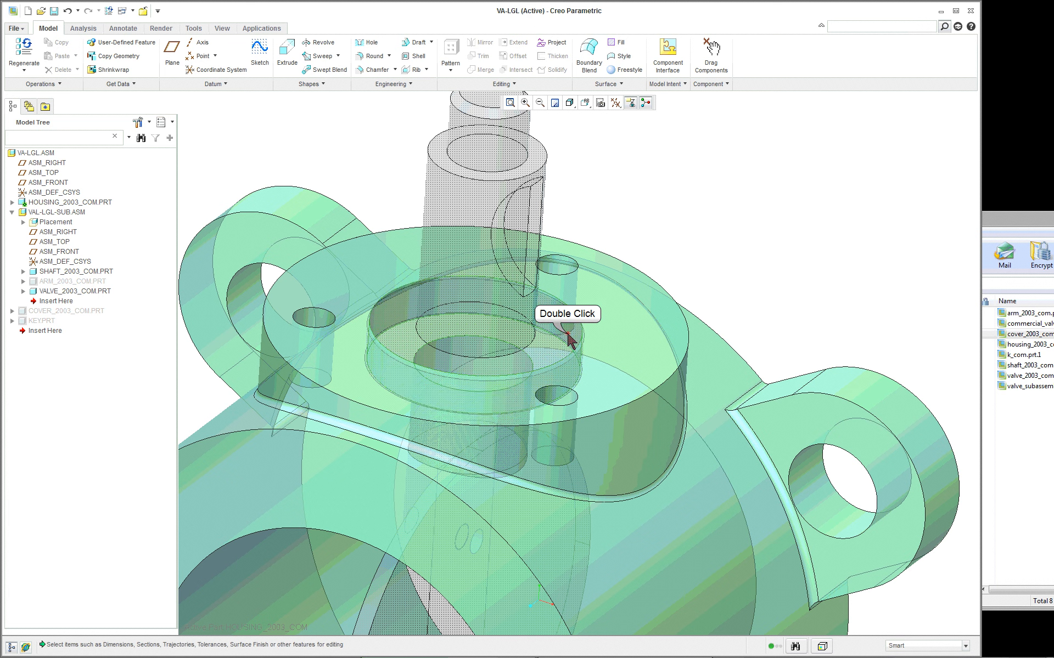
double_click(475, 402)
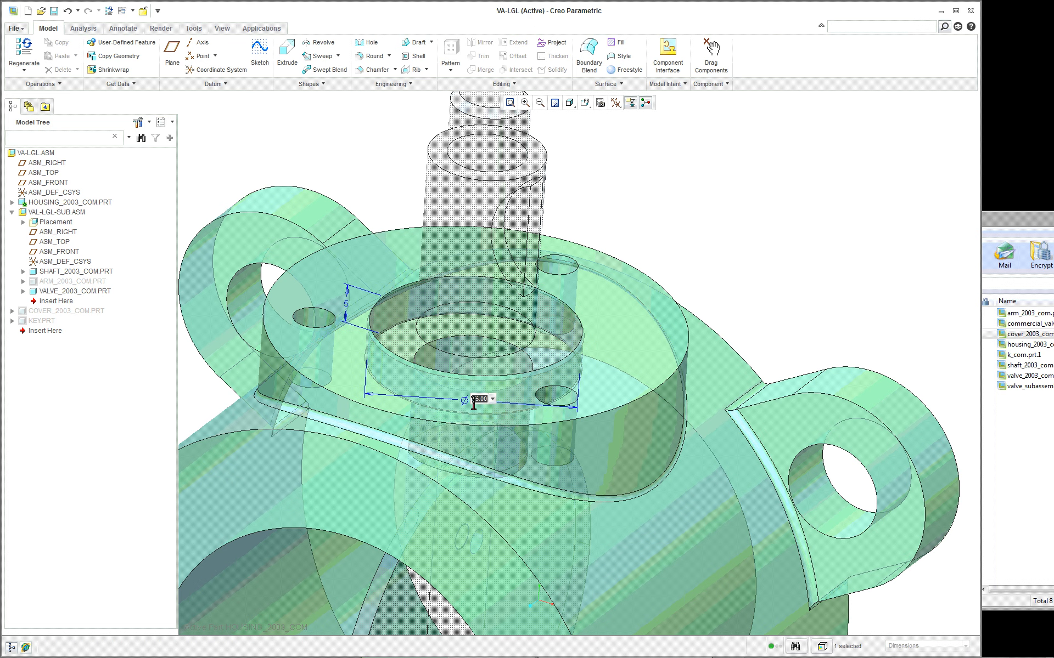
key(Return)
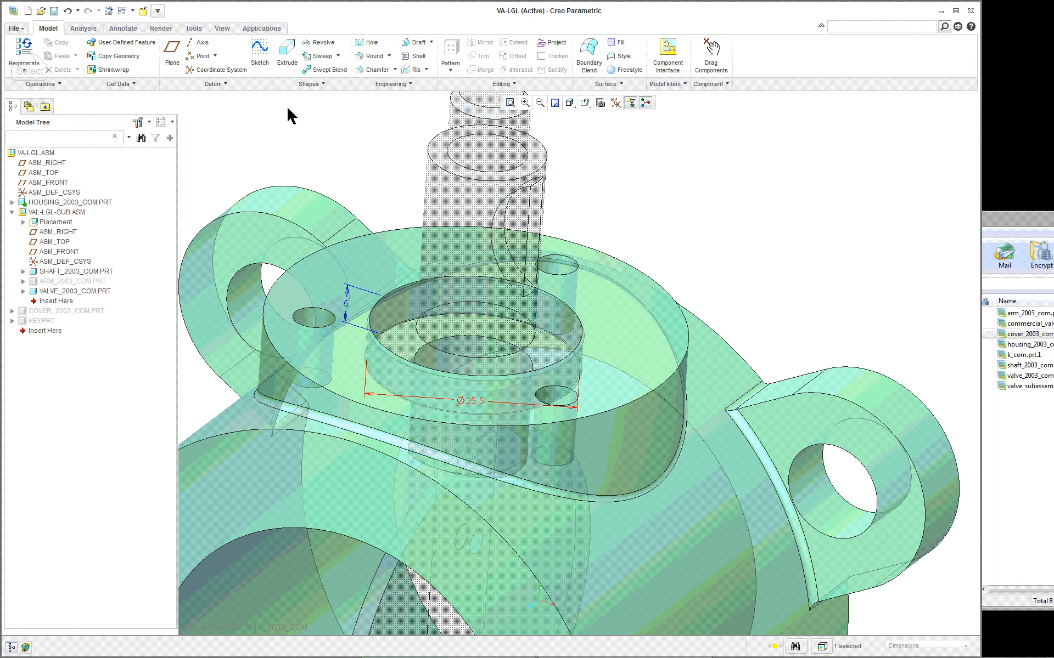
click(24, 51)
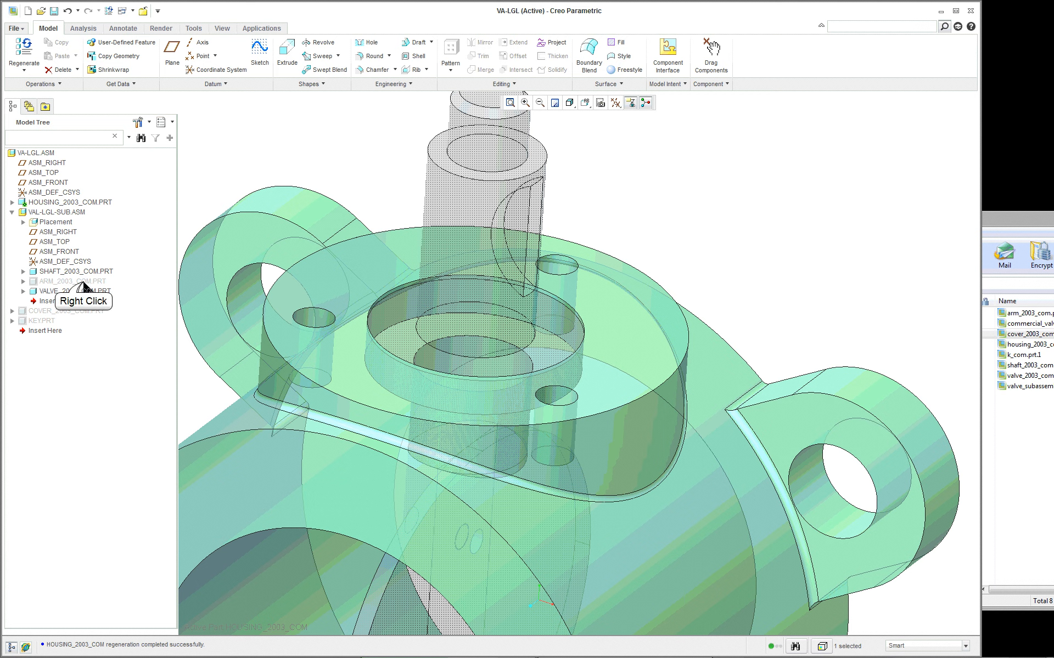
- Unhide the lever arm, the cover and the key in the assembly
right_click(83, 286)
click(110, 384)
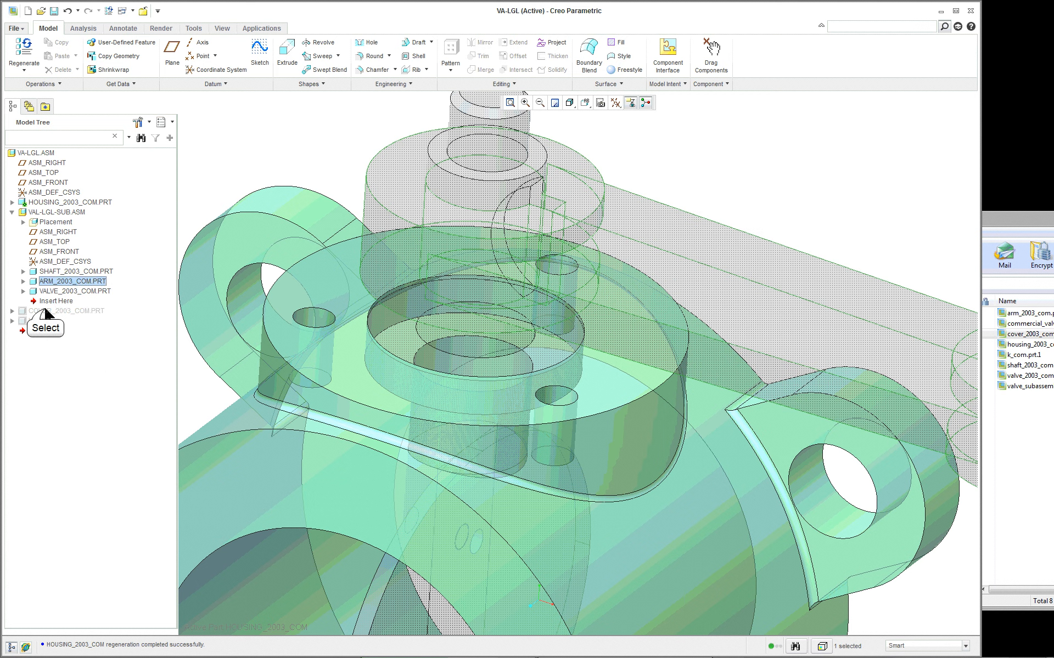
click(46, 311)
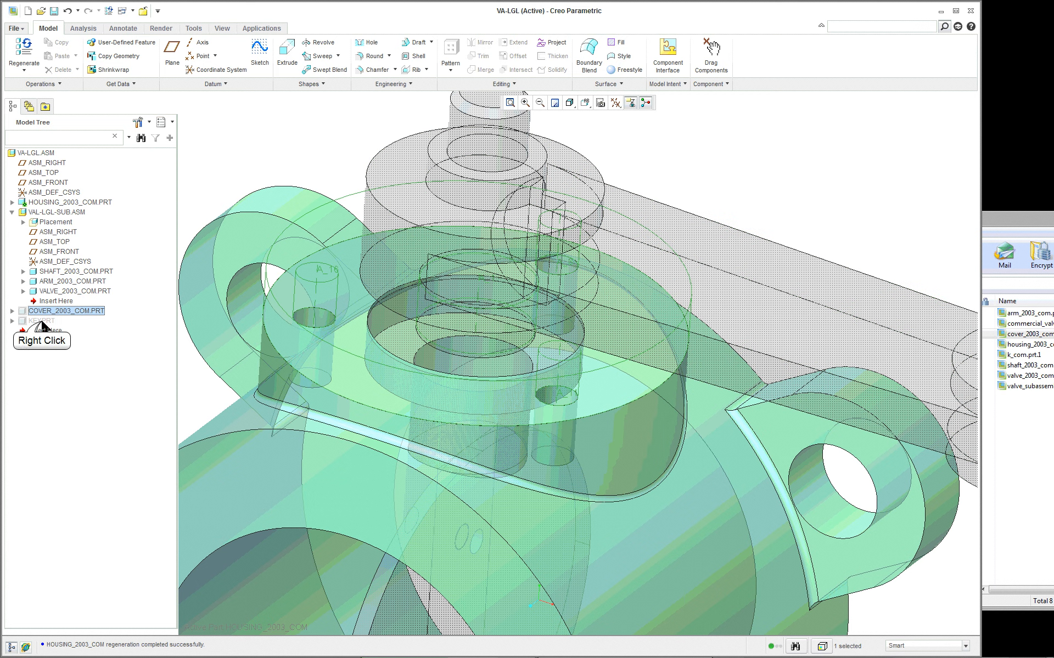
ctrl+click(43, 321)
right_click(43, 324)
click(64, 358)
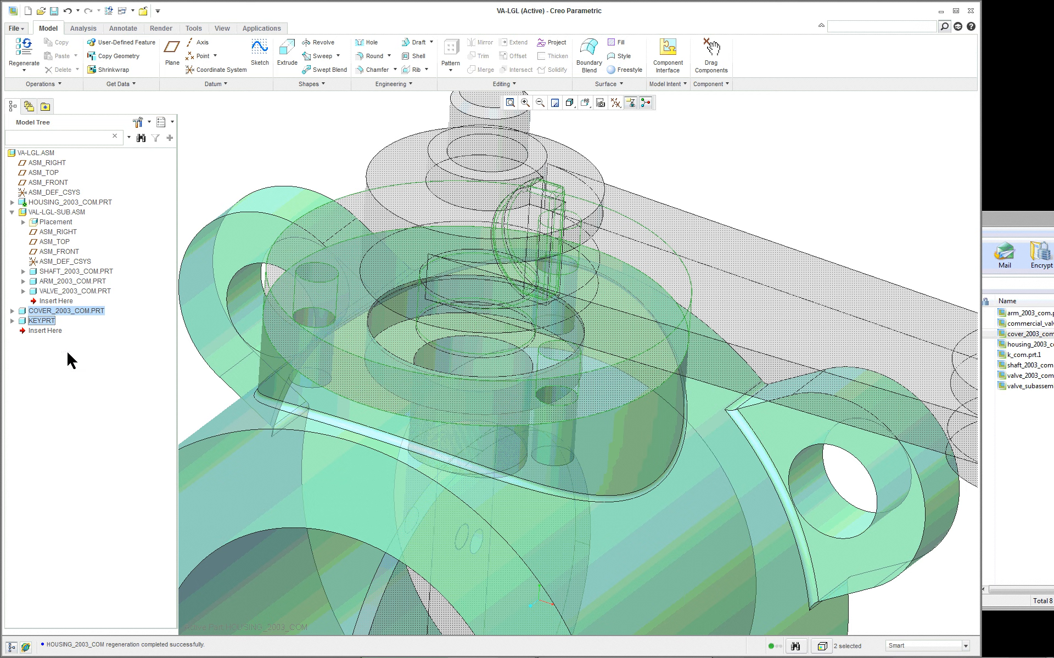
- Activate the top-level VA-LGL assembly again
right_click(41, 155)
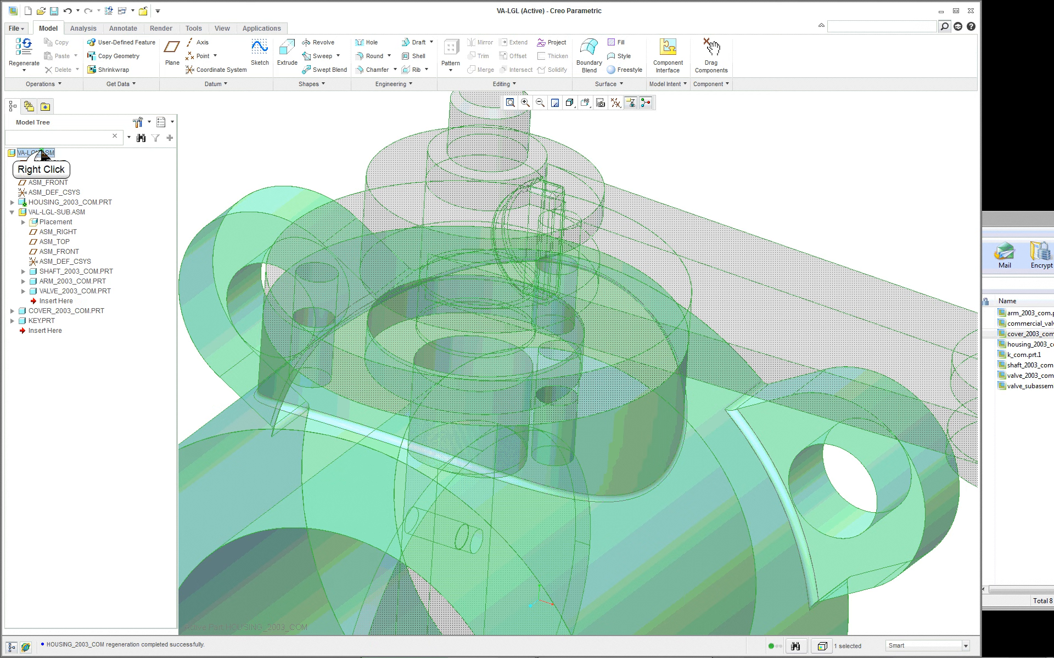
click(66, 160)
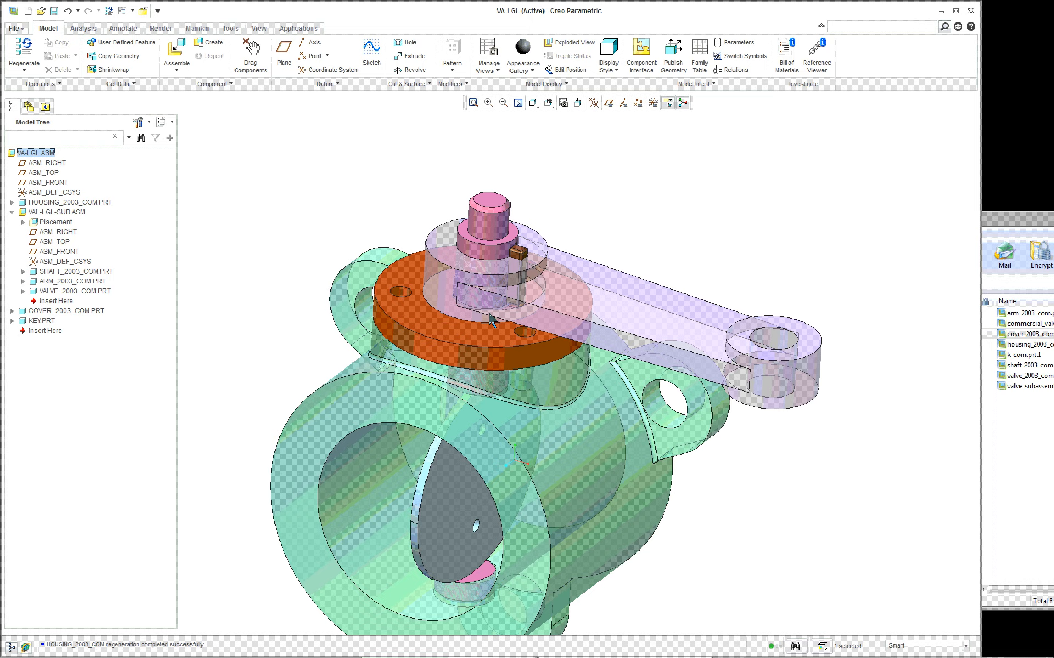
mouse_move(490, 319)
middle_down()
mouse_move(463, 394)
mouse_move(568, 375)
middle_up()
scroll(568, 375, up, 6)
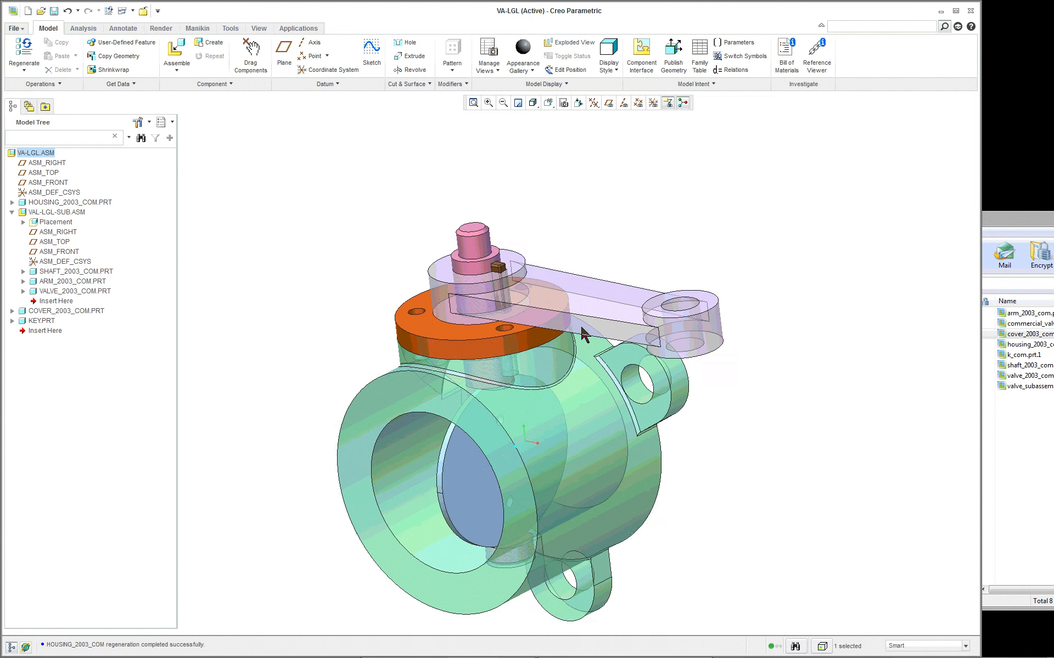
scroll(579, 348, down, 5)
scroll(579, 348, up, 1)
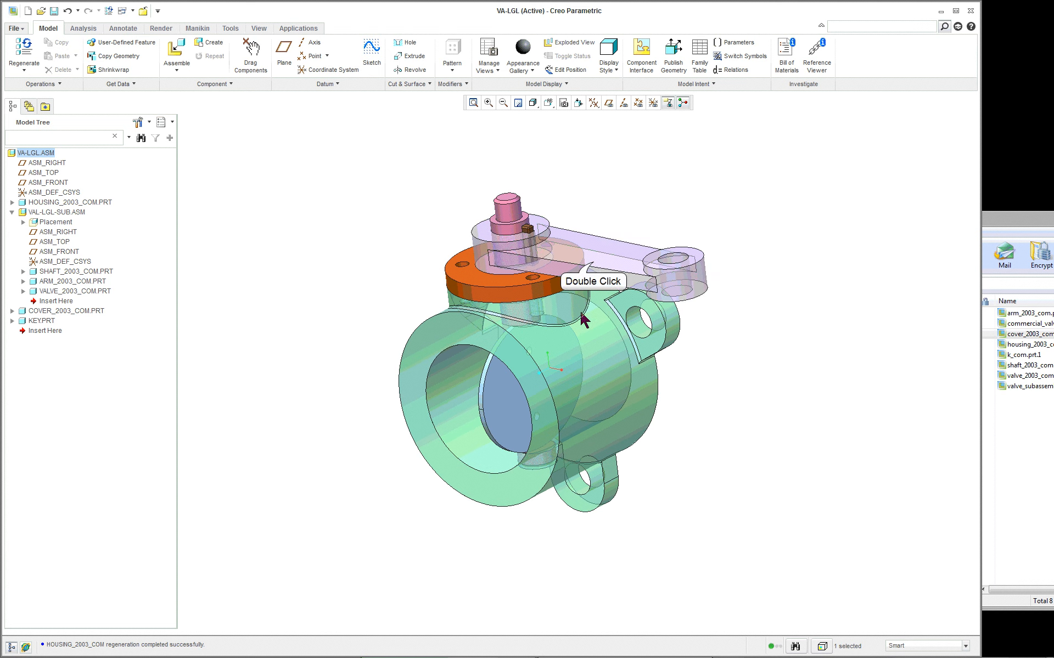
double_click(591, 260)
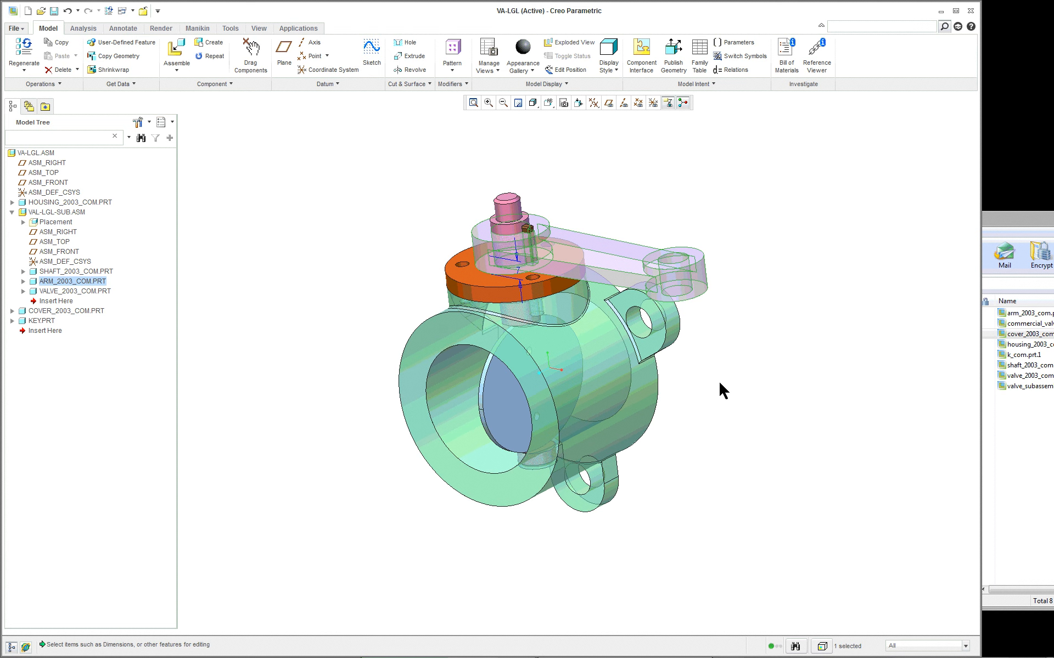
double_click(623, 433)
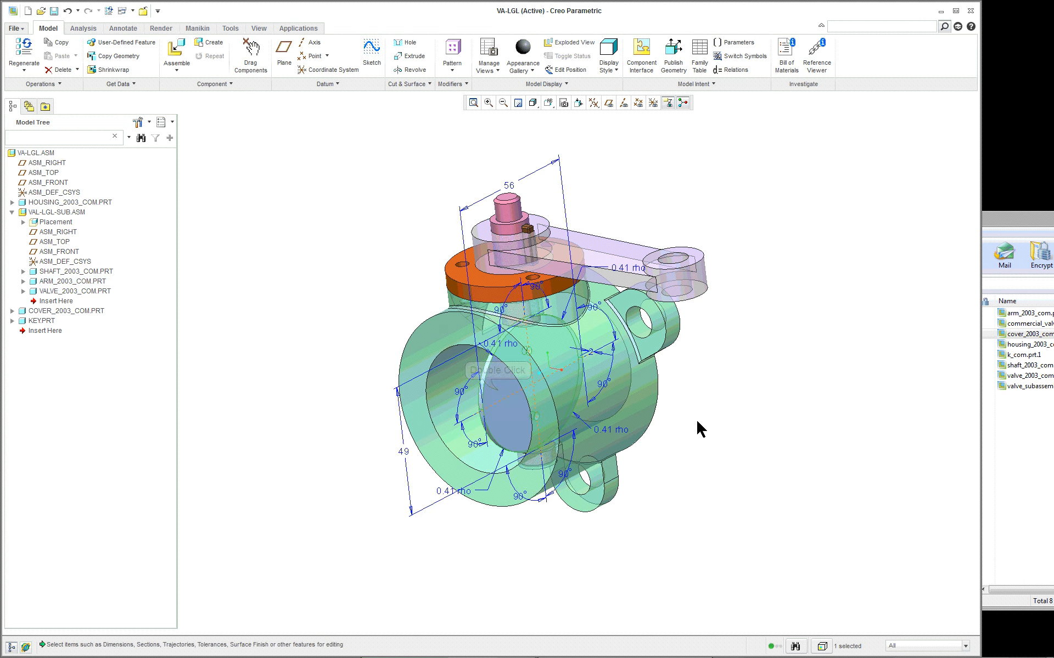
click(301, 270)
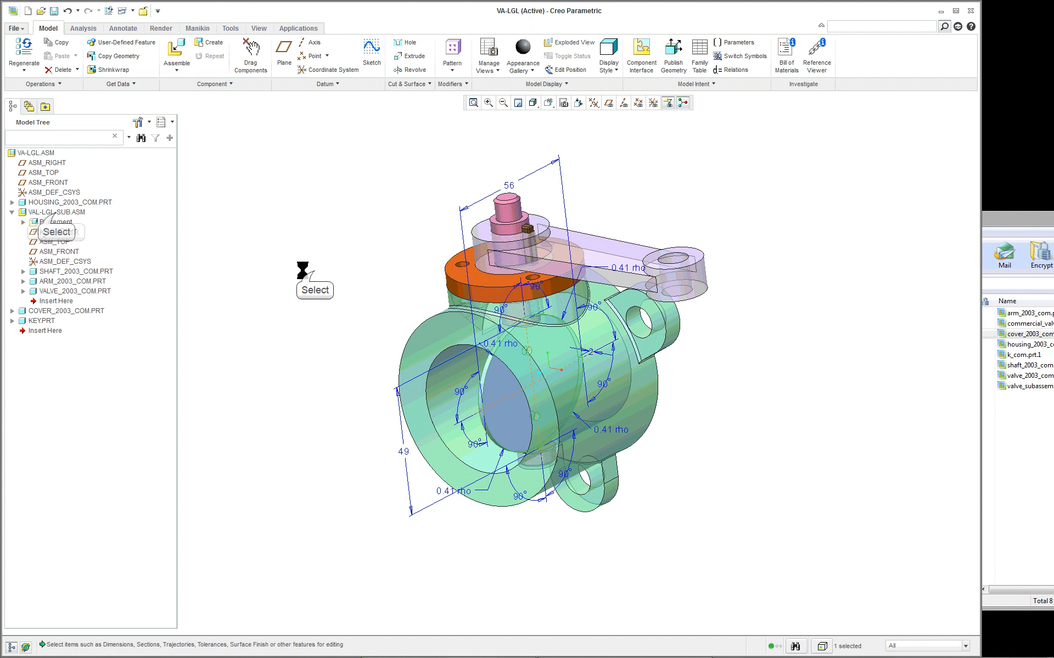
- Set the angle placing the VAL-LGL-SUB subassembly in the housing to 200 degrees and regenerate the assembly
right_click(55, 212)
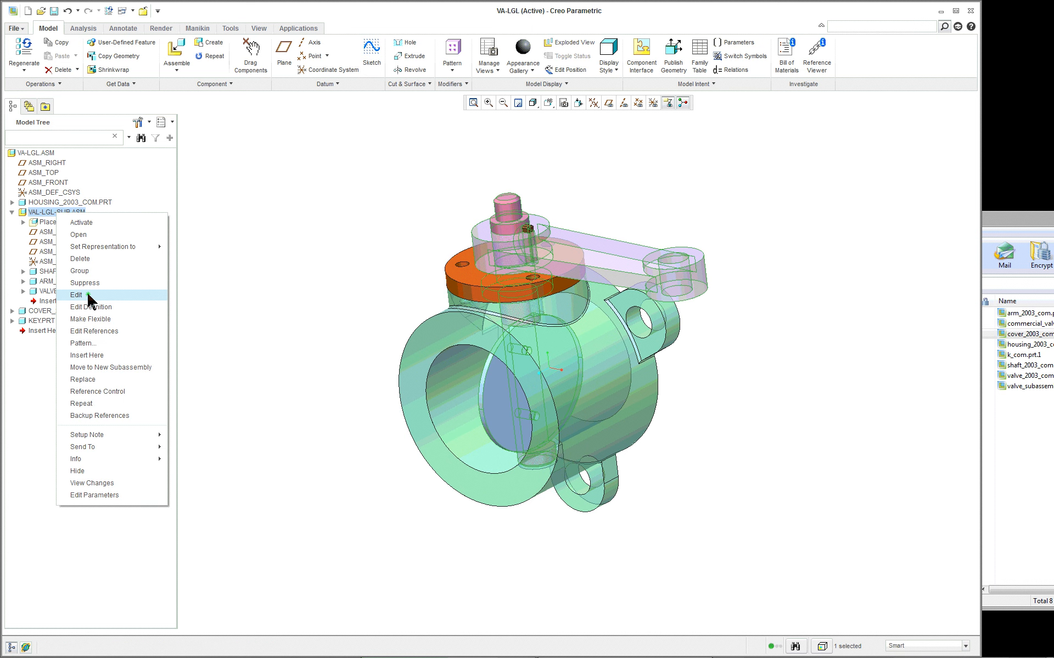
click(86, 295)
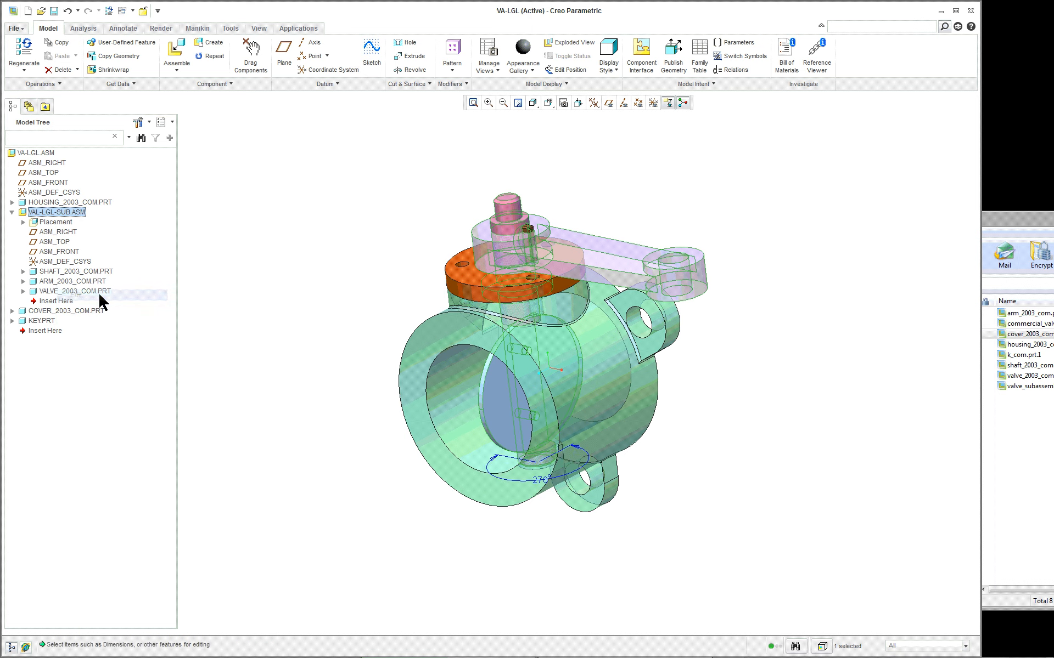
double_click(541, 482)
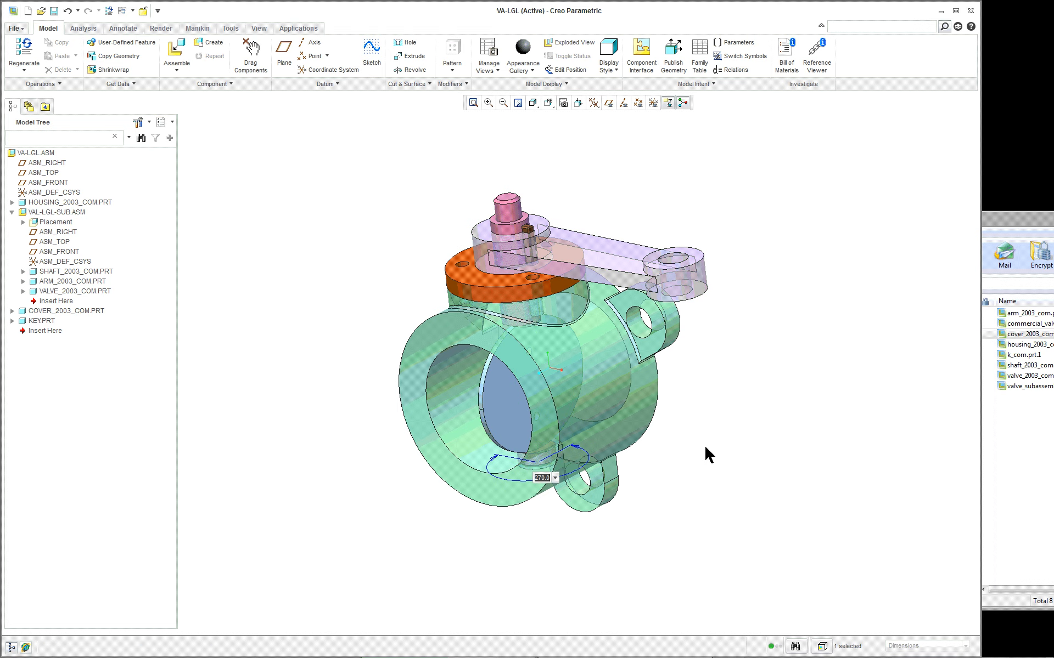
text(200)
key(Return)
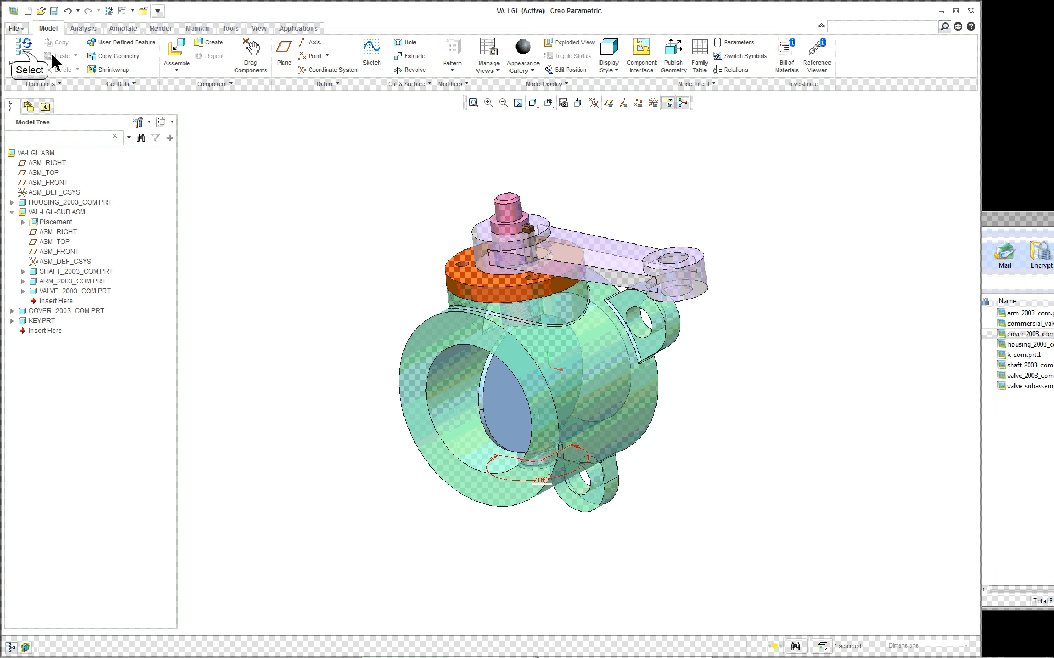
click(24, 48)
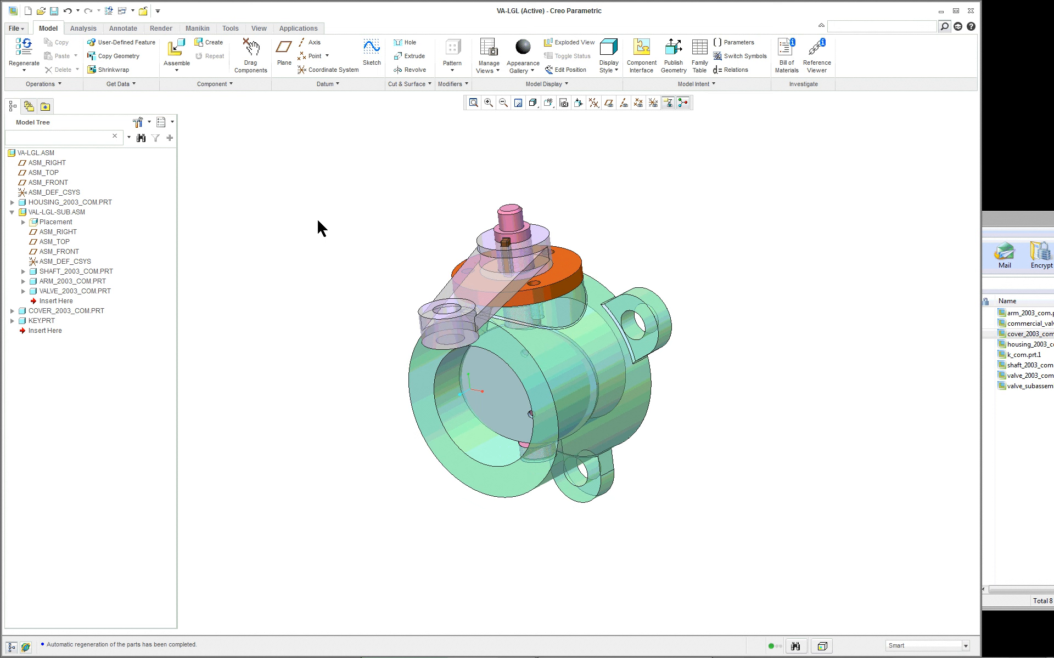
- Return the assembly to its standard orientation and examine the rotated lever arm, key and valve plate
middle_drag(336, 273, 377, 252)
scroll(395, 236, up, 4)
click(547, 103)
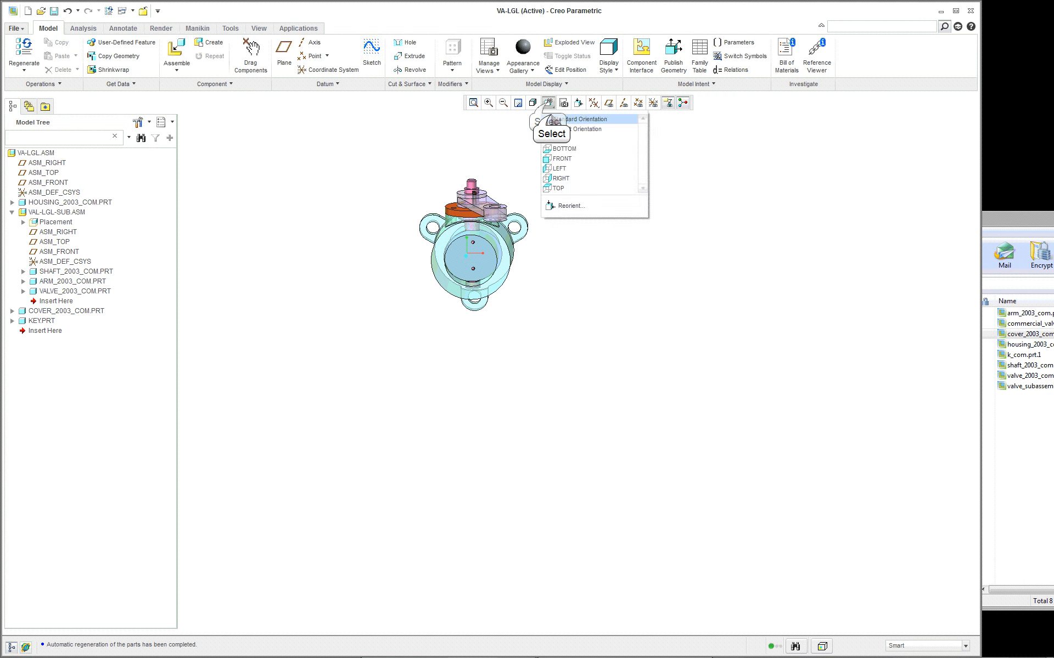
click(550, 116)
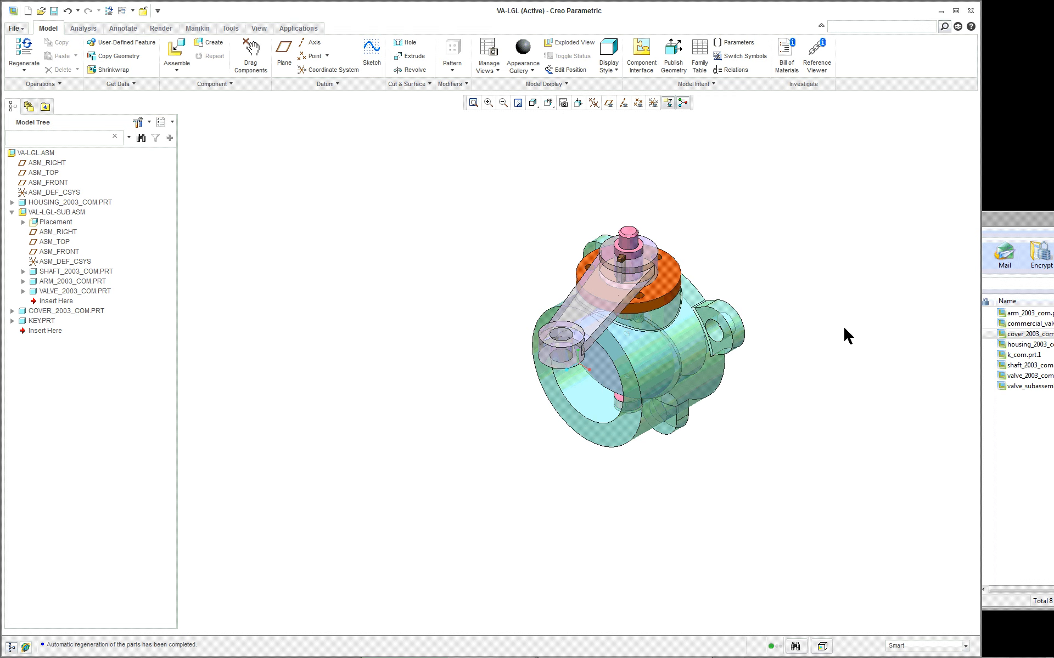
scroll(814, 329, down, 2)
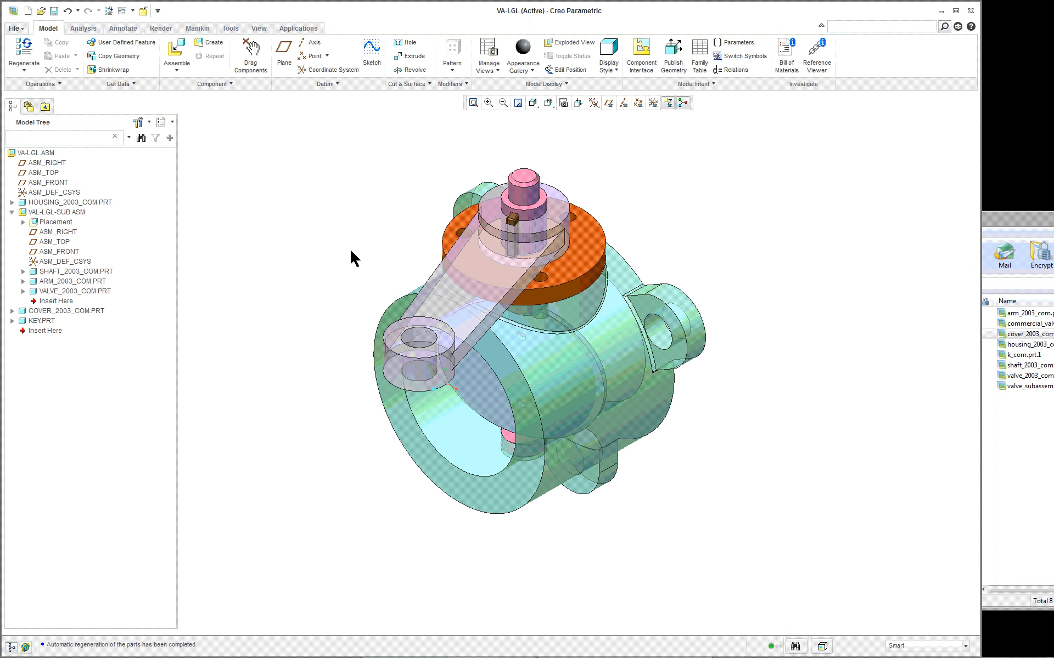
- Delete the key from the top-level VA-LGL assembly
scroll(515, 226, down, 2)
click(511, 220)
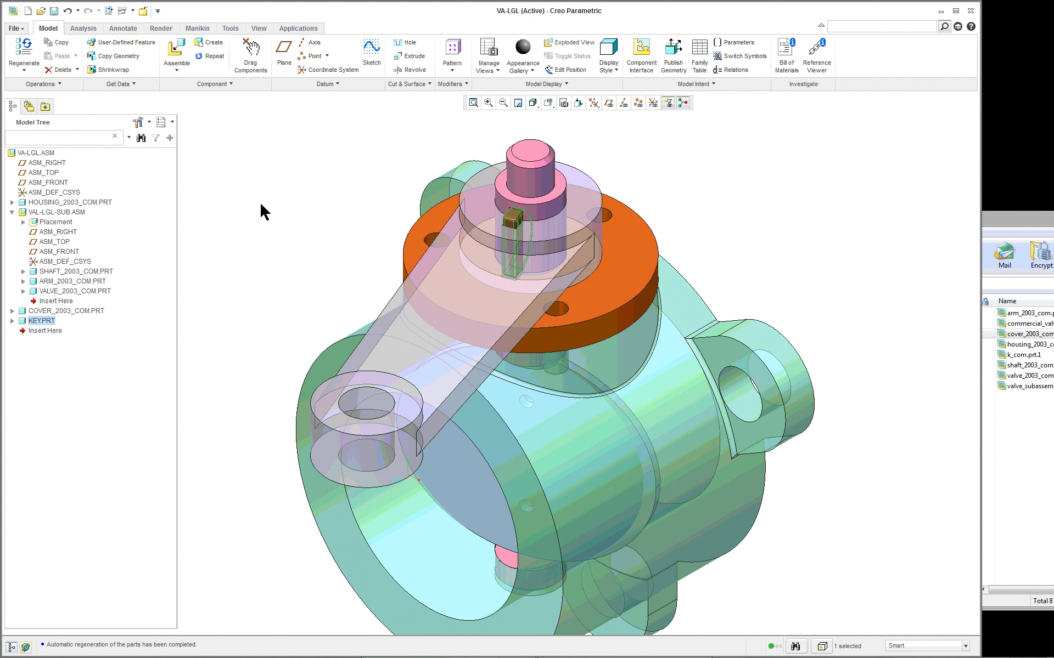
right_click(248, 172)
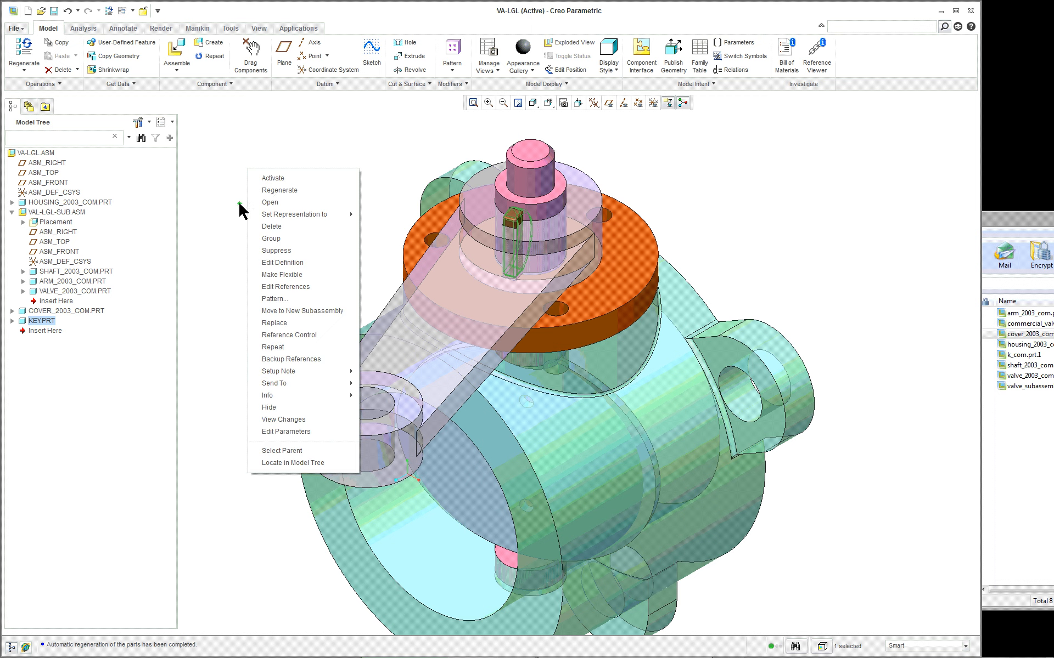
click(272, 227)
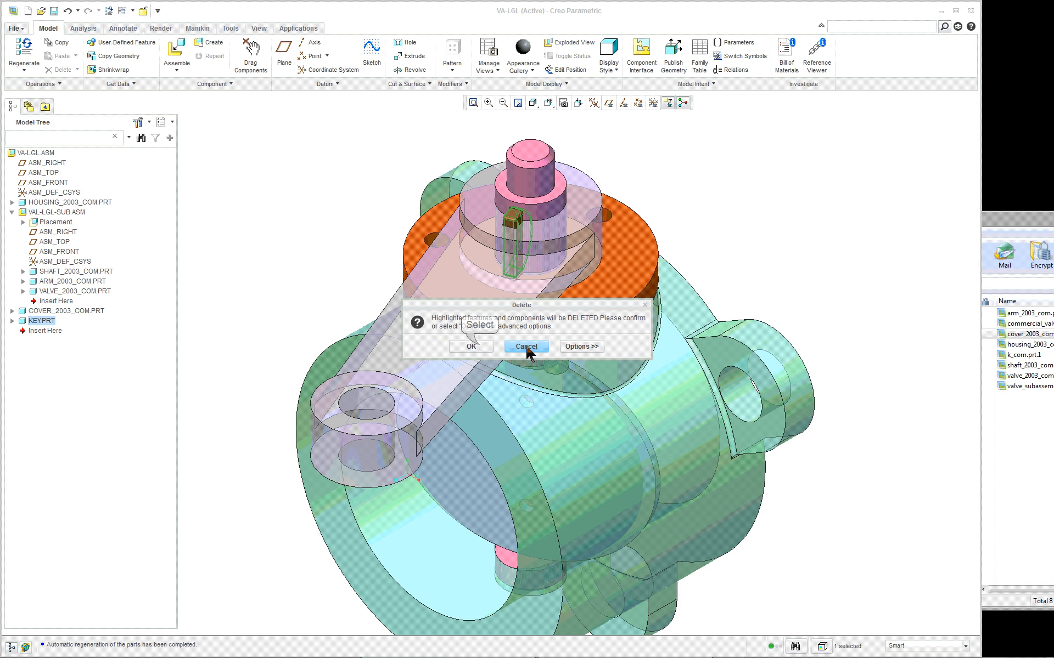
click(478, 347)
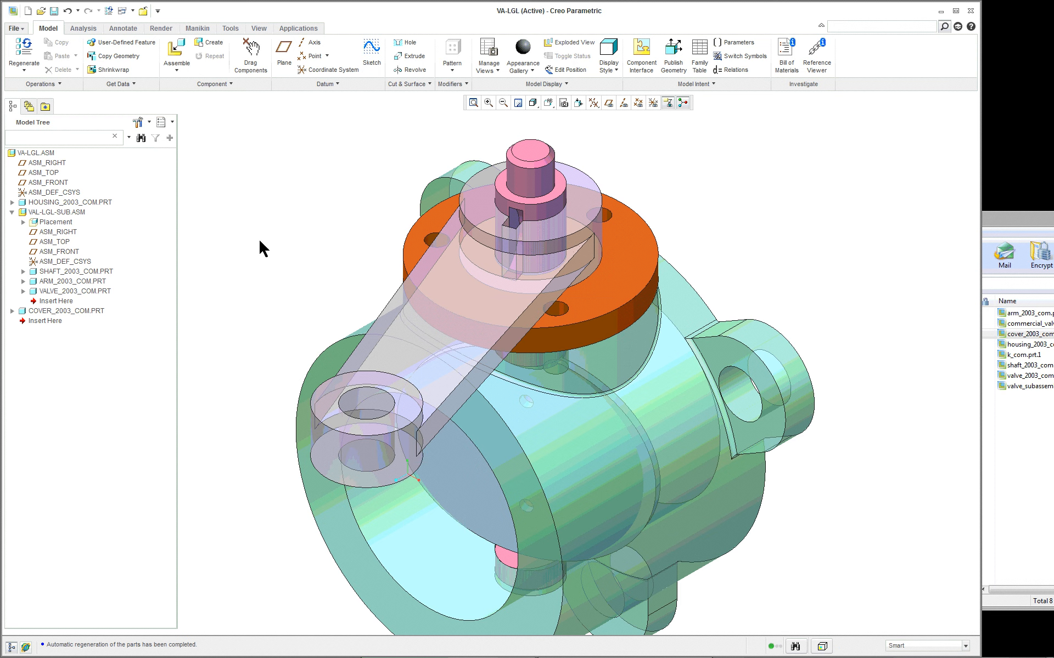
- Open the VAL-LGL-SUB subassembly in its own window
right_click(69, 213)
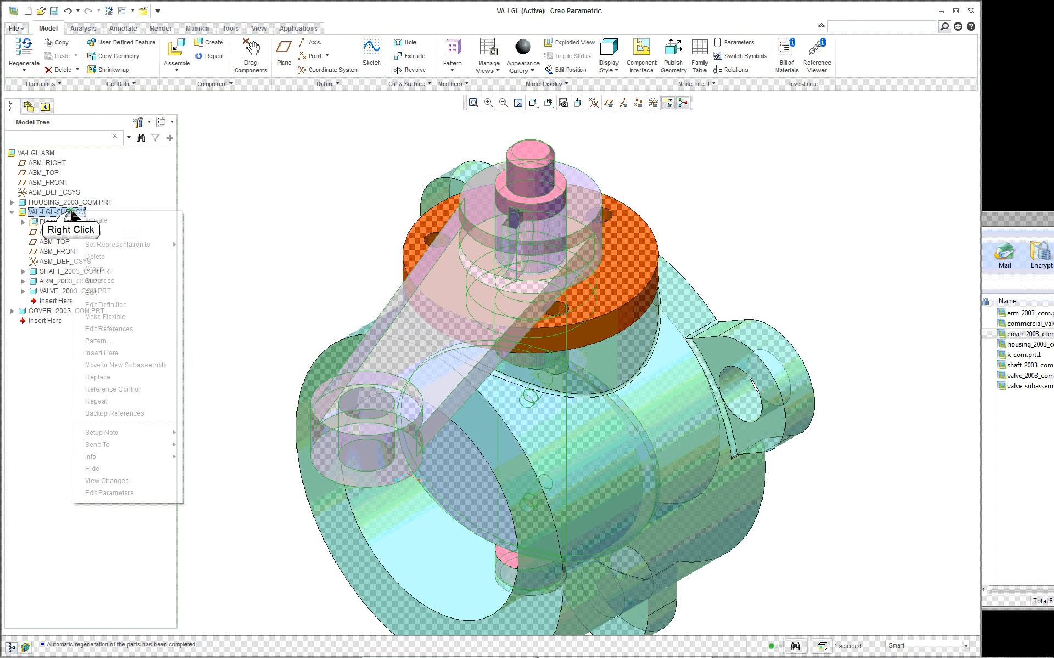
click(93, 233)
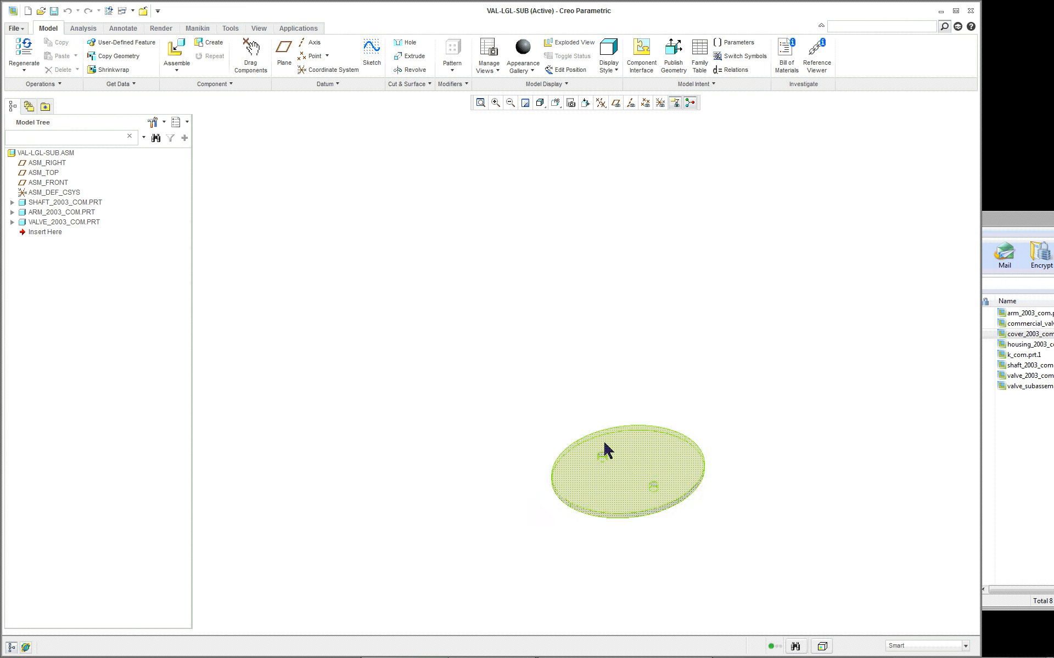
click(52, 153)
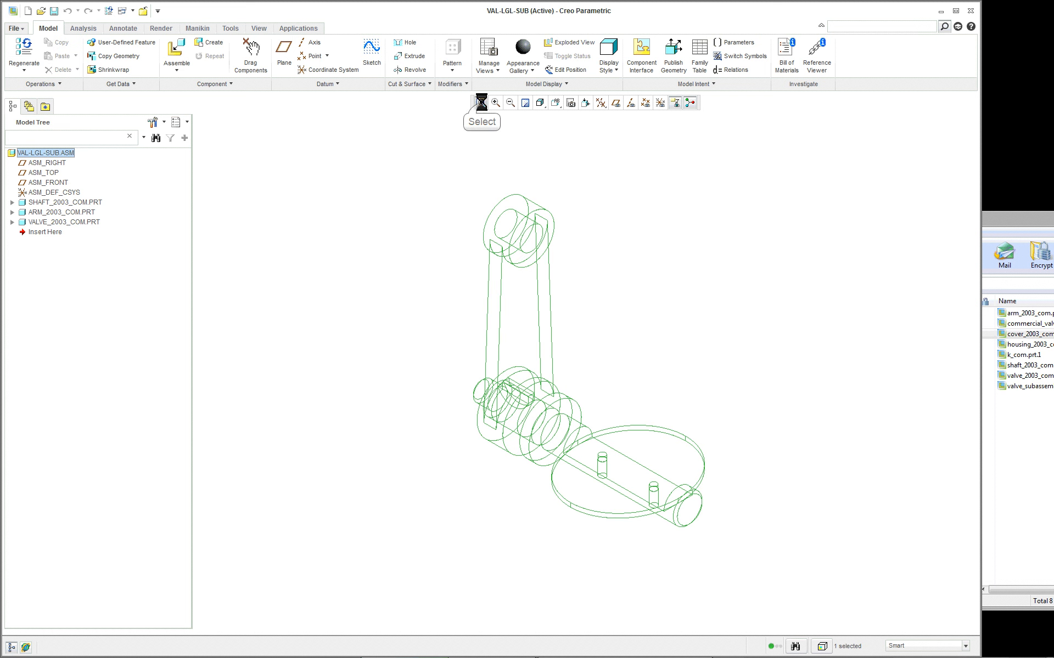
click(670, 362)
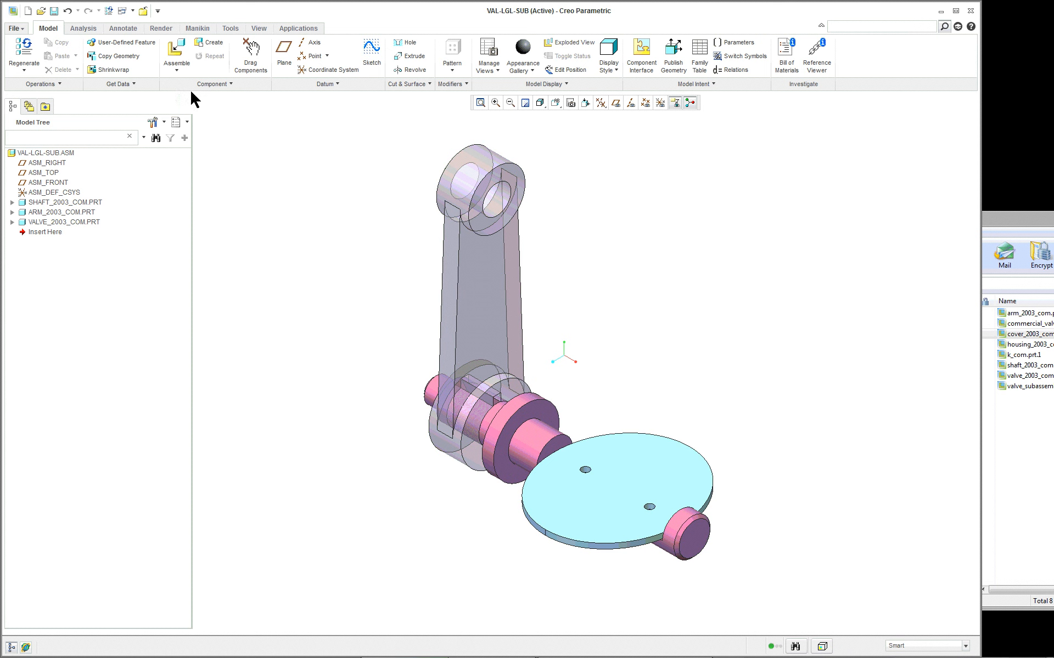
- Assemble the in-session part key.prt into the VAL-LGL-SUB subassembly
click(176, 49)
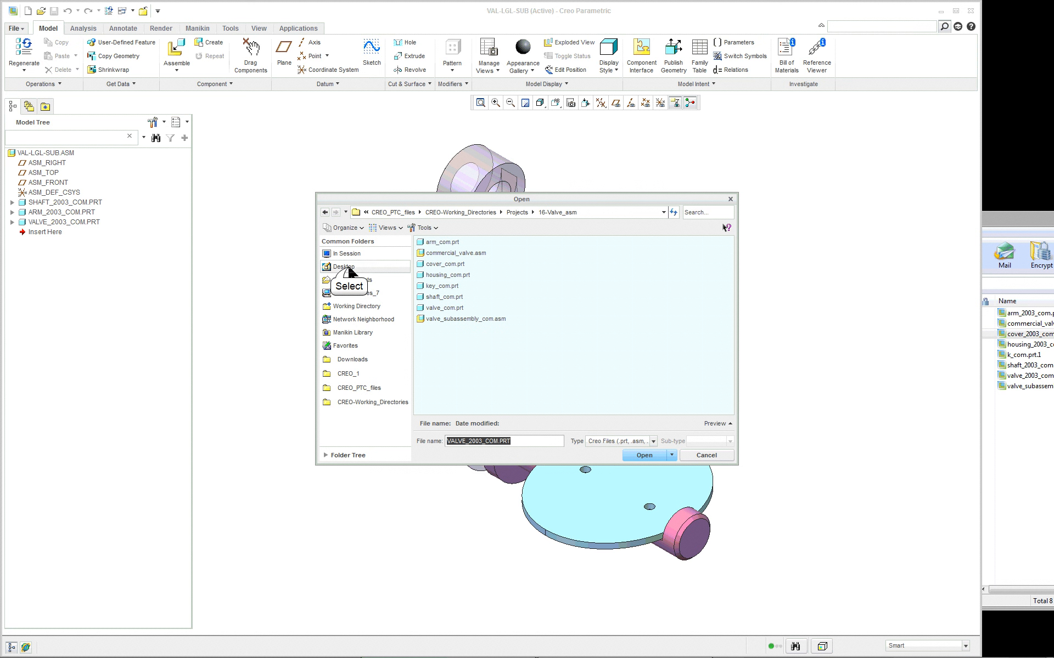
click(345, 267)
click(347, 254)
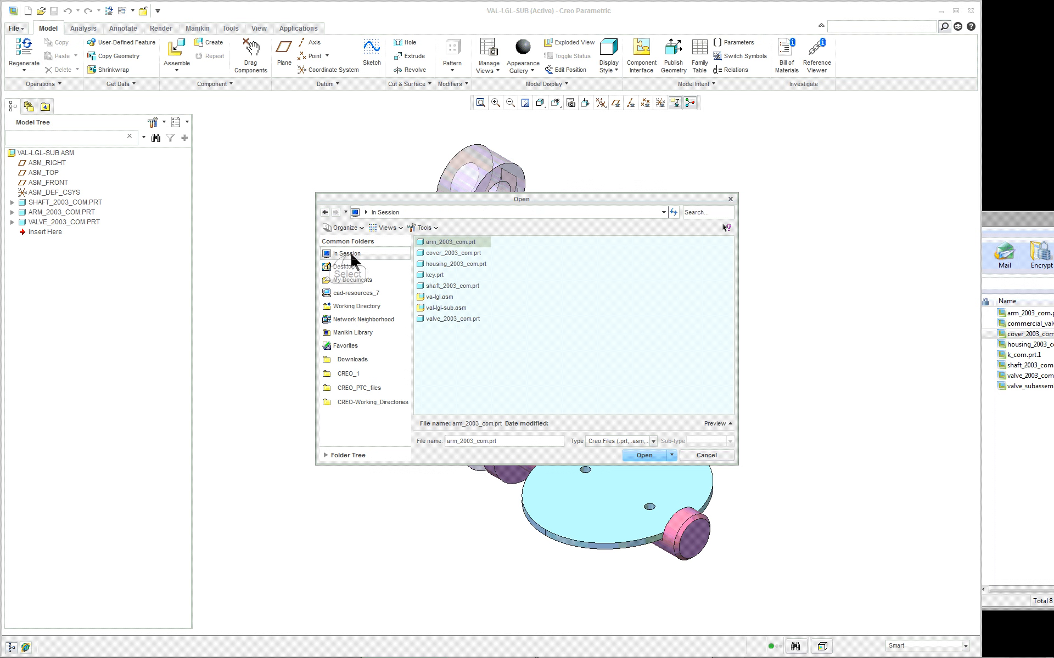
double_click(435, 278)
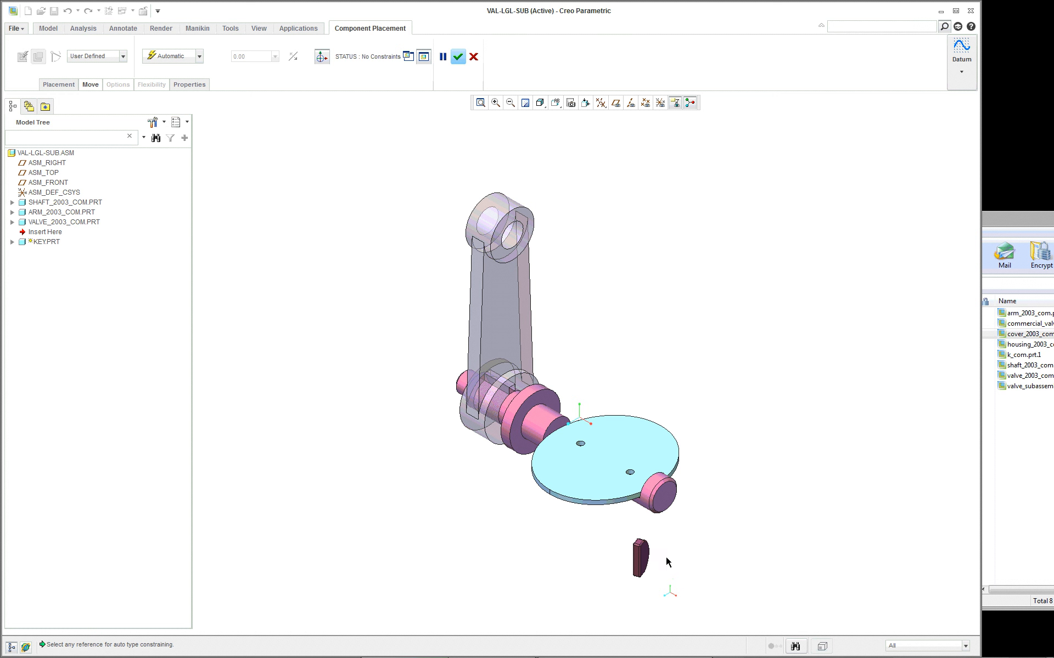
- Show the 3D dragger on the unplaced key and move the key close to the arm hub and shaft
scroll(668, 562, down, 1)
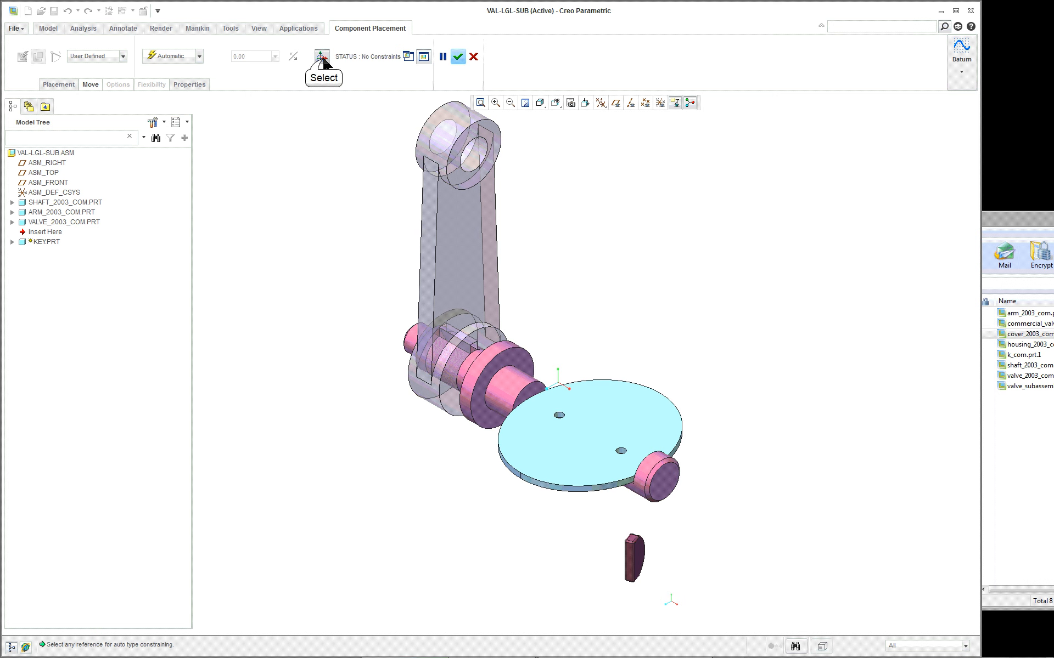
click(322, 57)
click(643, 561)
drag(634, 559, 548, 311)
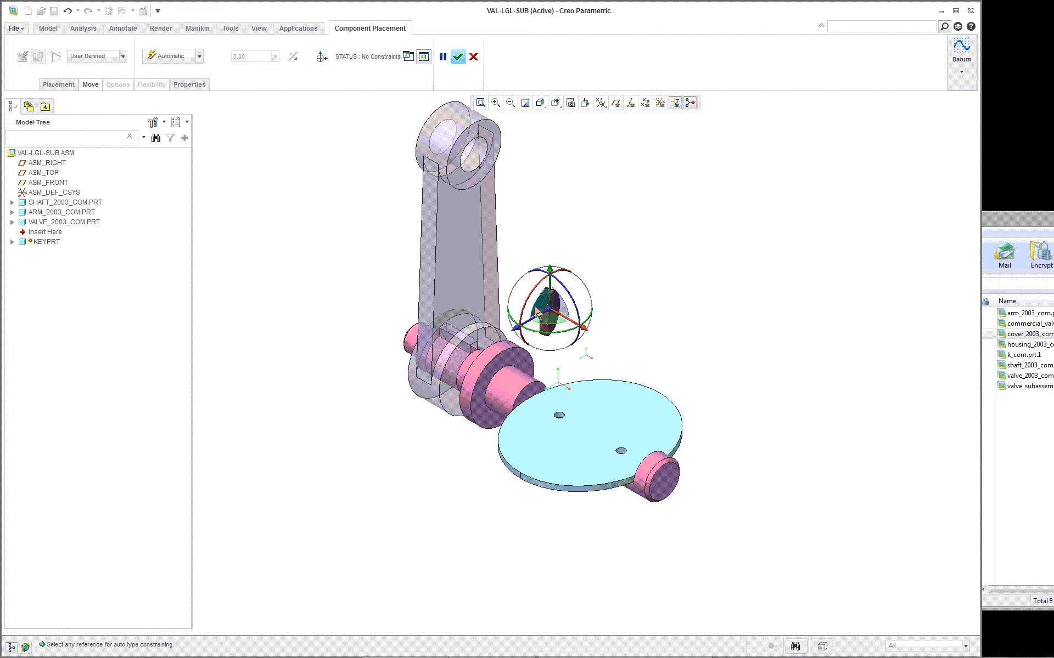
- Constrain the key's flat half-moon side face to the side wall of the shaft's slot as Coincident
scroll(520, 318, down, 4)
scroll(520, 318, down, 2)
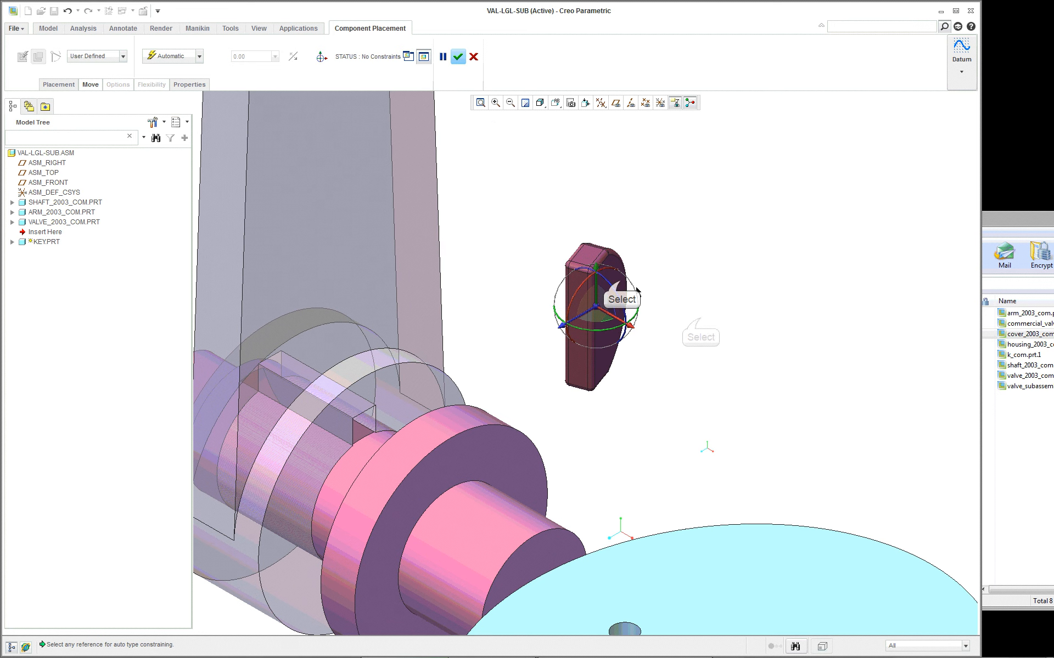
click(622, 282)
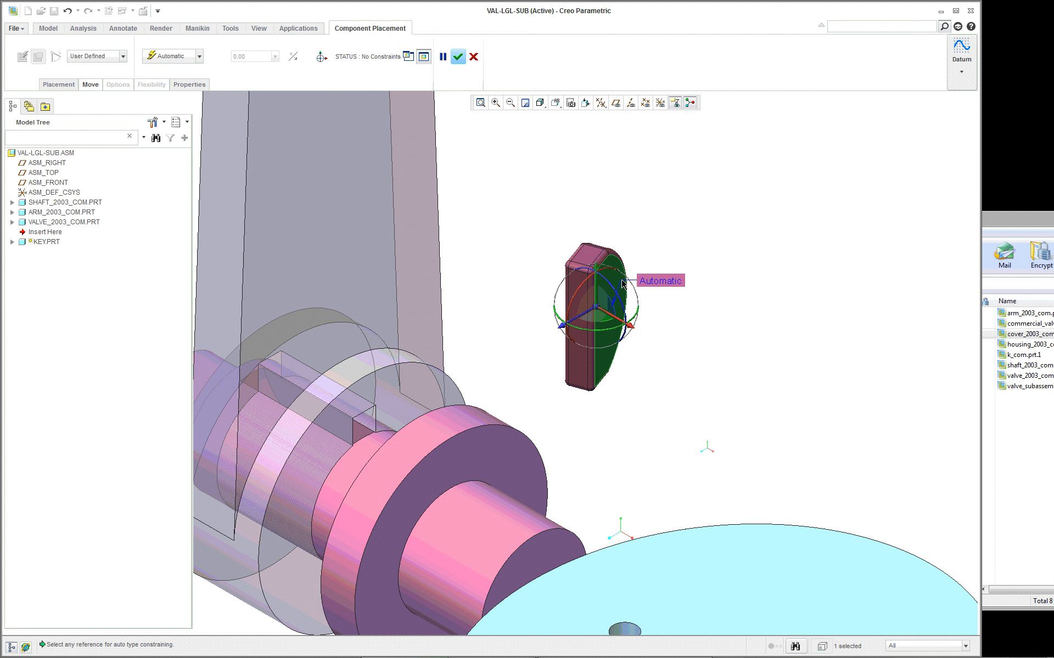
click(358, 438)
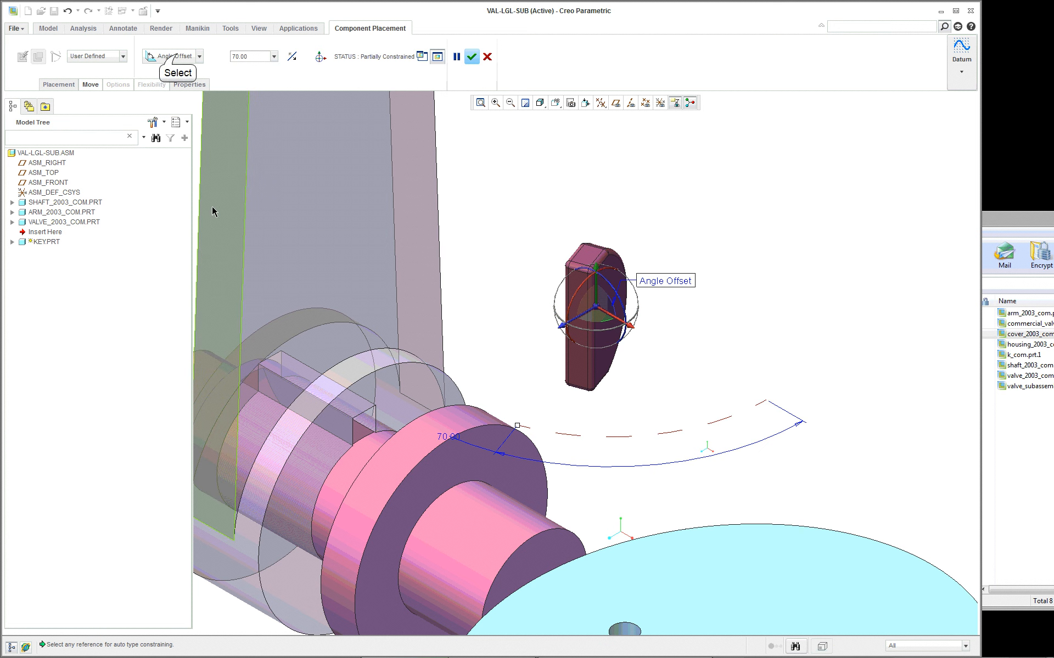
click(174, 57)
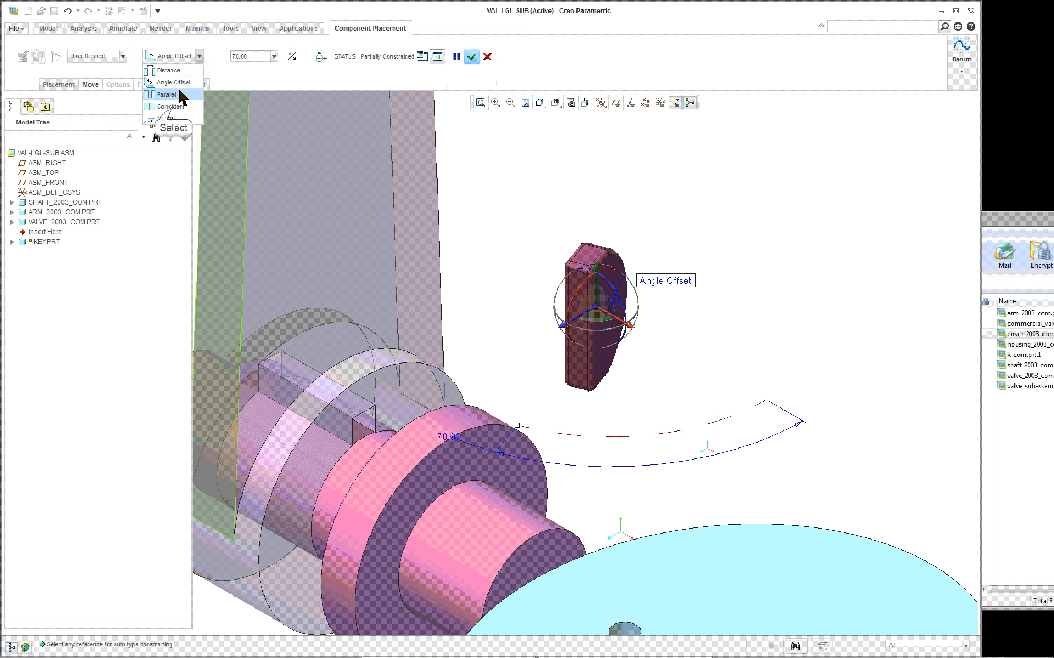
click(171, 106)
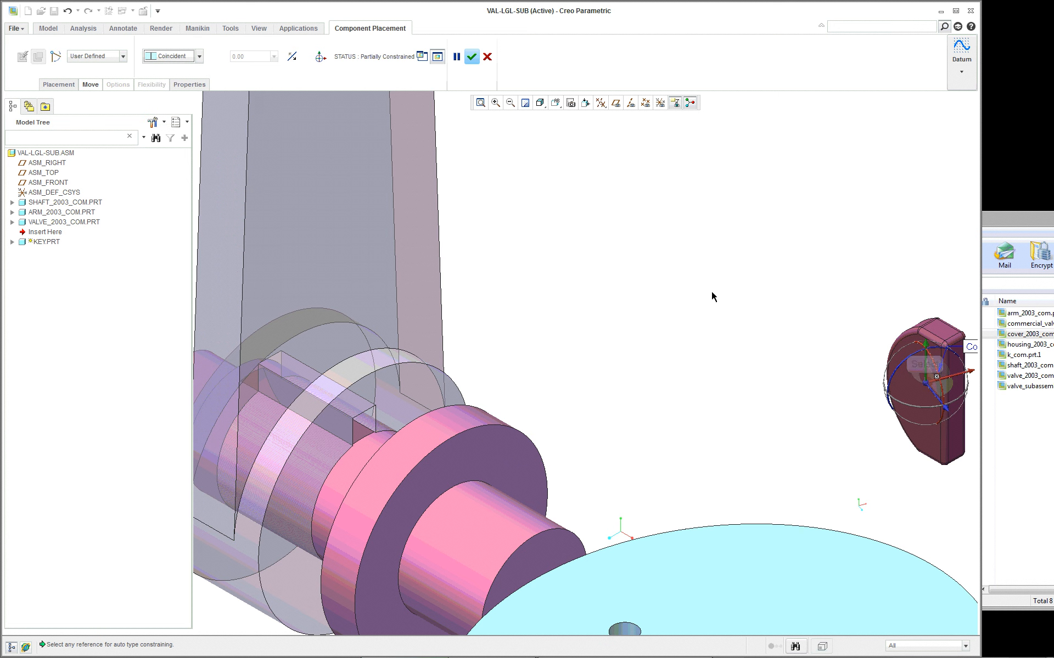
- Add a coincident constraint between the key's curved surface and the curved floor of the shaft's slot
drag(924, 391, 656, 329)
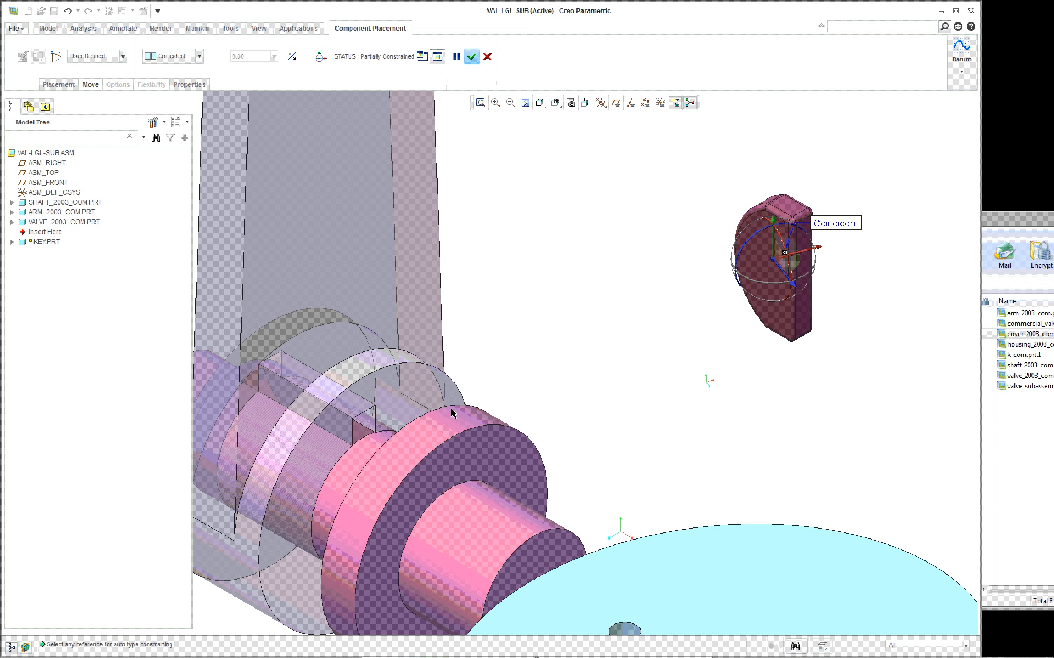
scroll(521, 350, up, 2)
scroll(695, 231, down, 3)
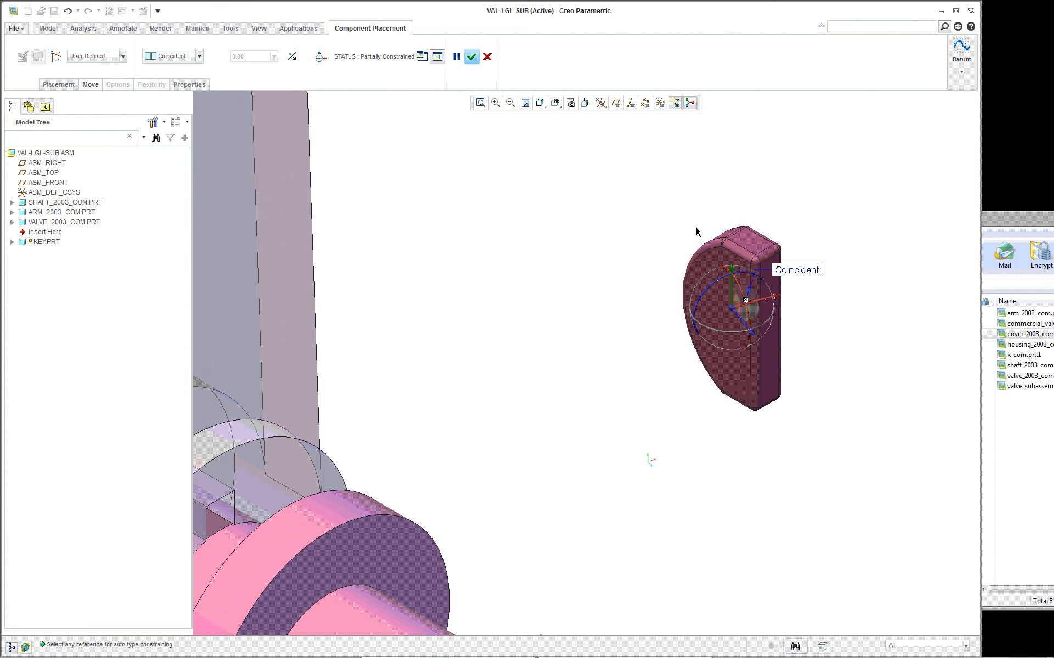
middle_drag(686, 253, 712, 277)
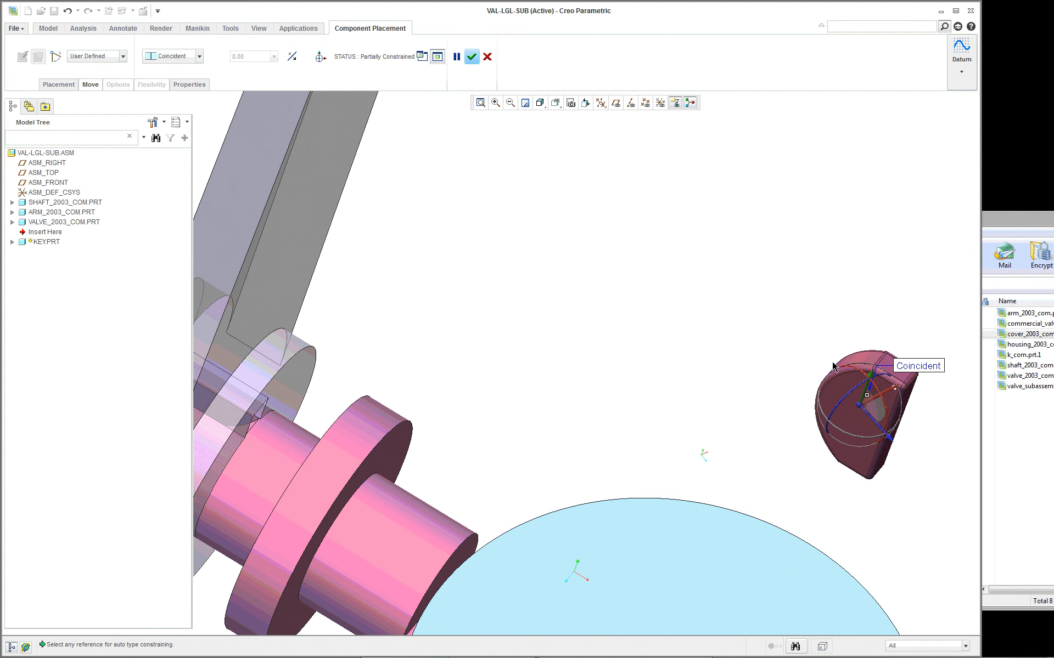
scroll(856, 366, down, 6)
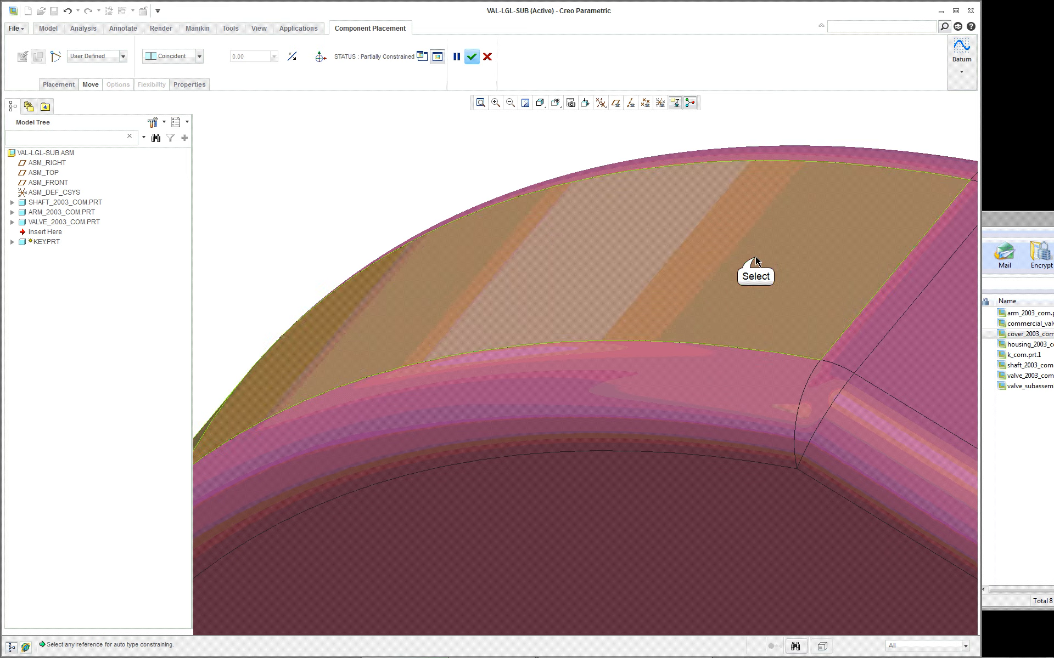
click(755, 261)
scroll(706, 282, up, 6)
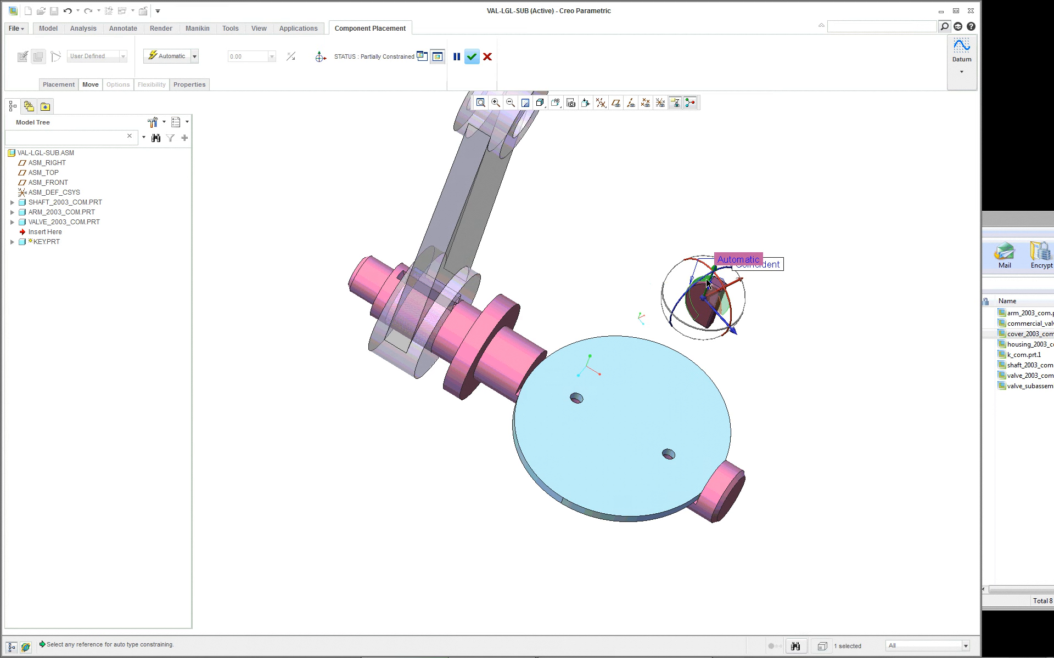
scroll(431, 301, down, 6)
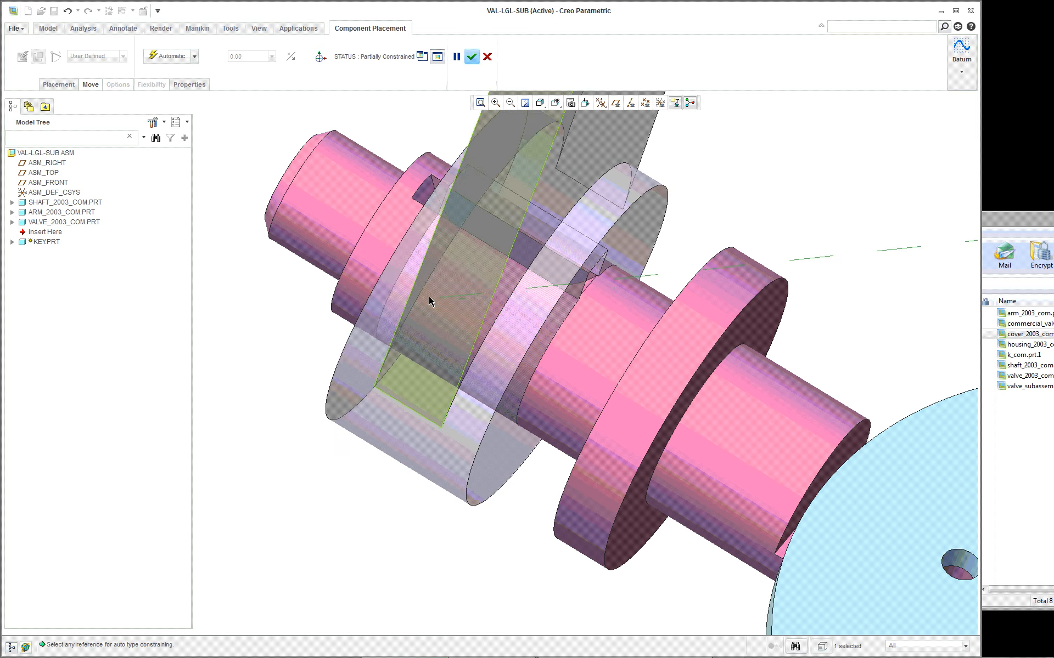
scroll(430, 301, down, 4)
scroll(446, 228, up, 3)
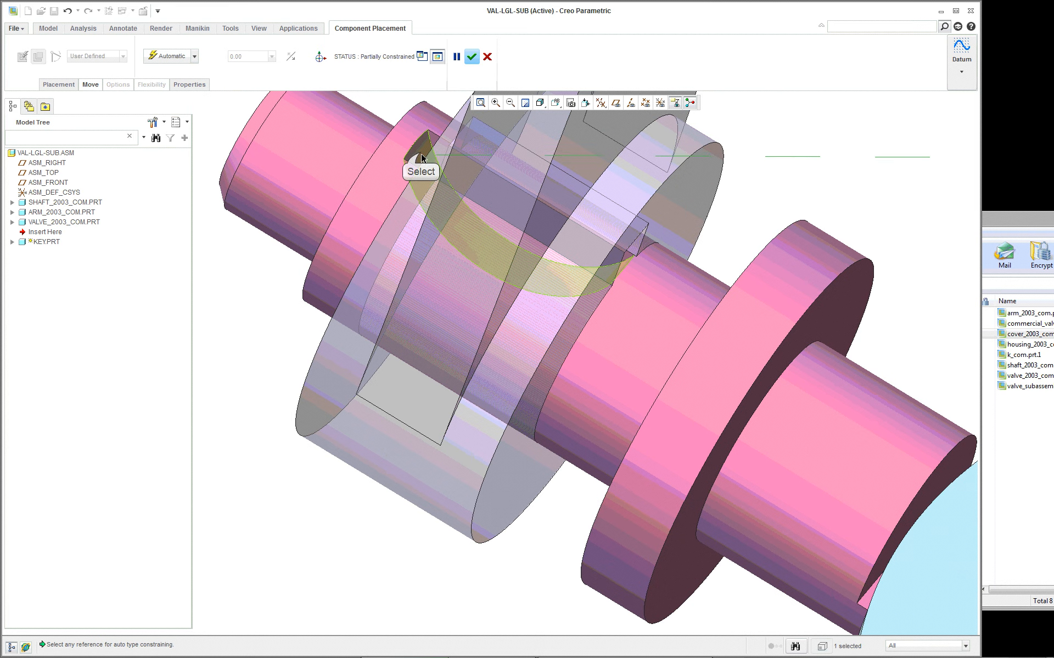
click(421, 158)
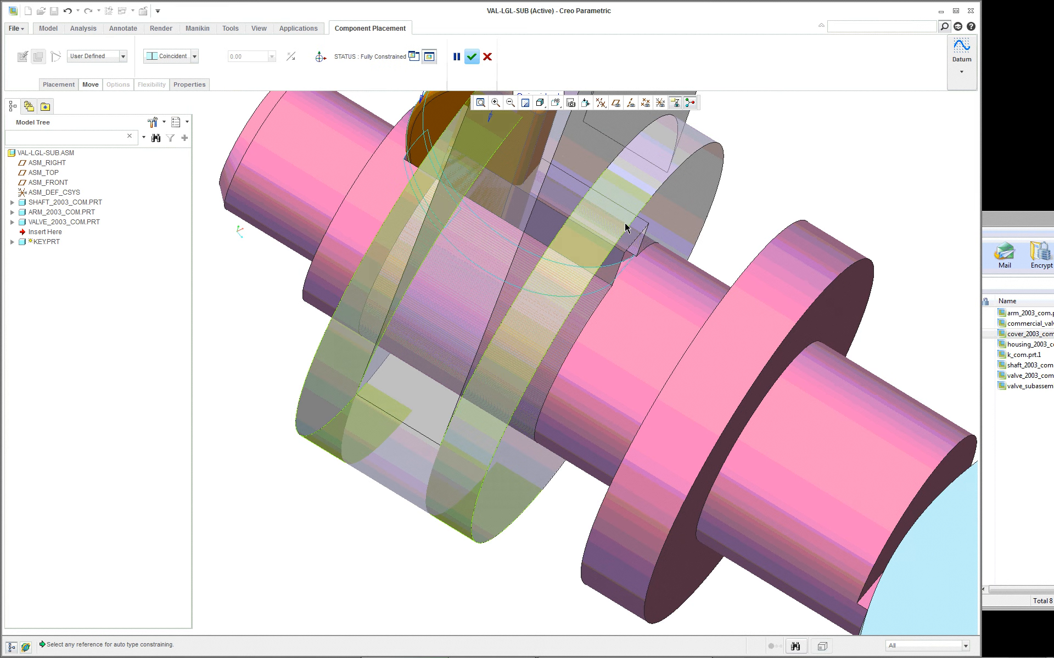
- Add a new constraint between the key's flat straight-edge face and the flat slot surface in the arm
scroll(626, 228, up, 5)
scroll(689, 175, down, 3)
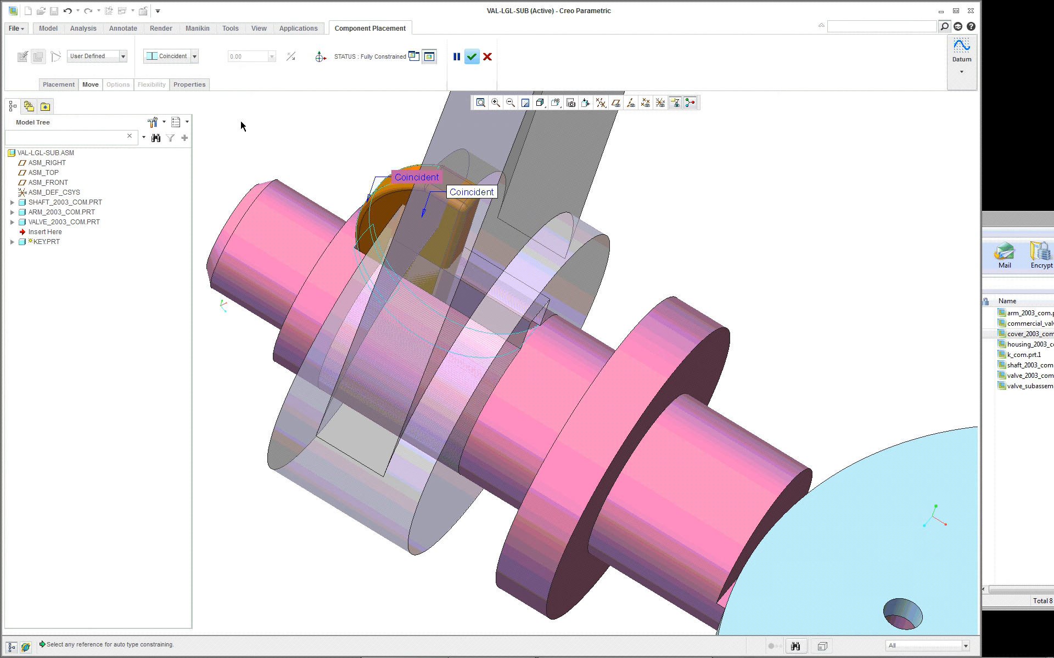
scroll(657, 225, down, 2)
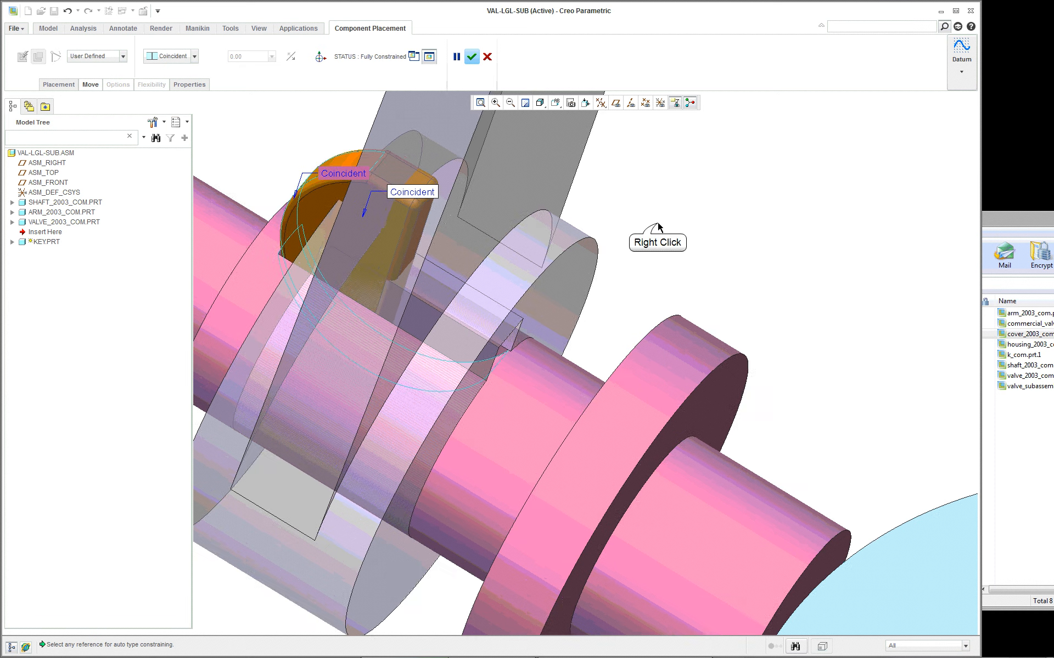
right_click(657, 225)
click(701, 362)
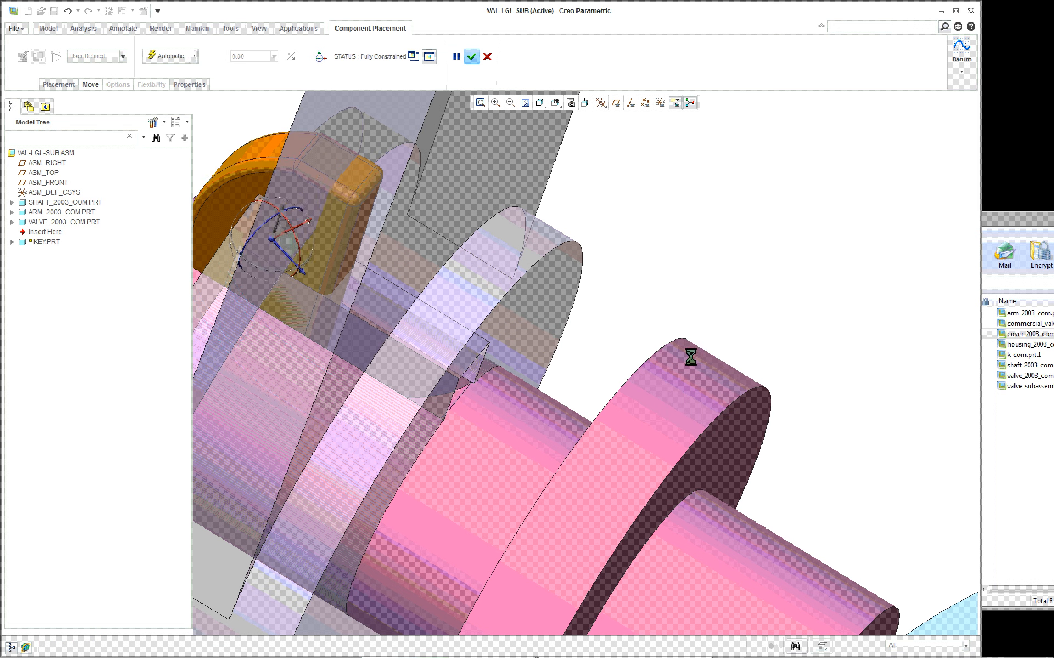
right_click(358, 222)
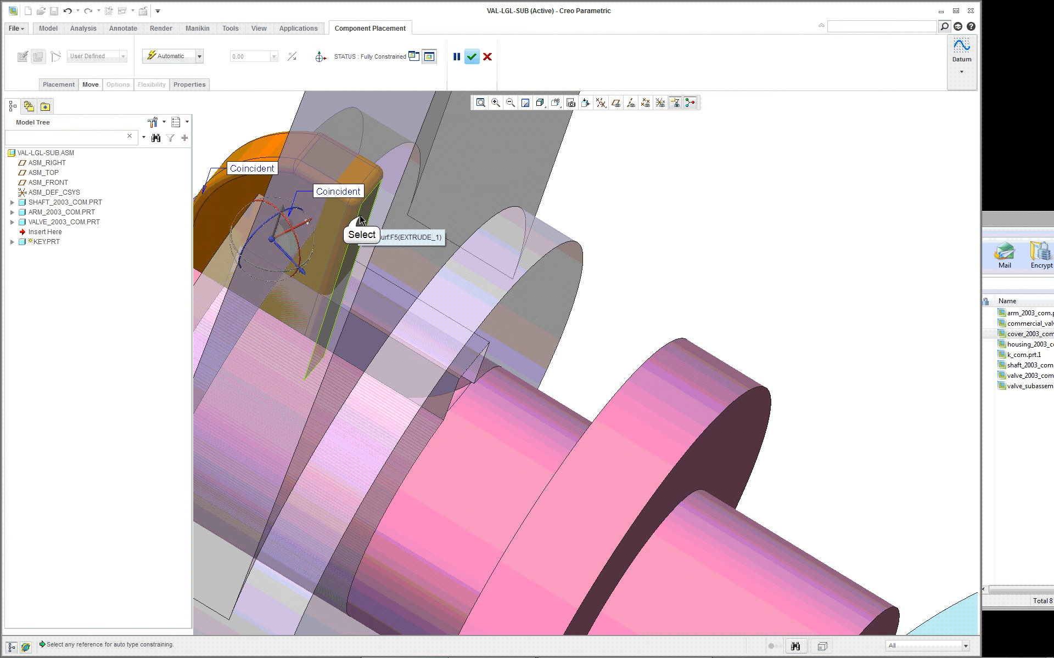
click(362, 219)
right_click(434, 330)
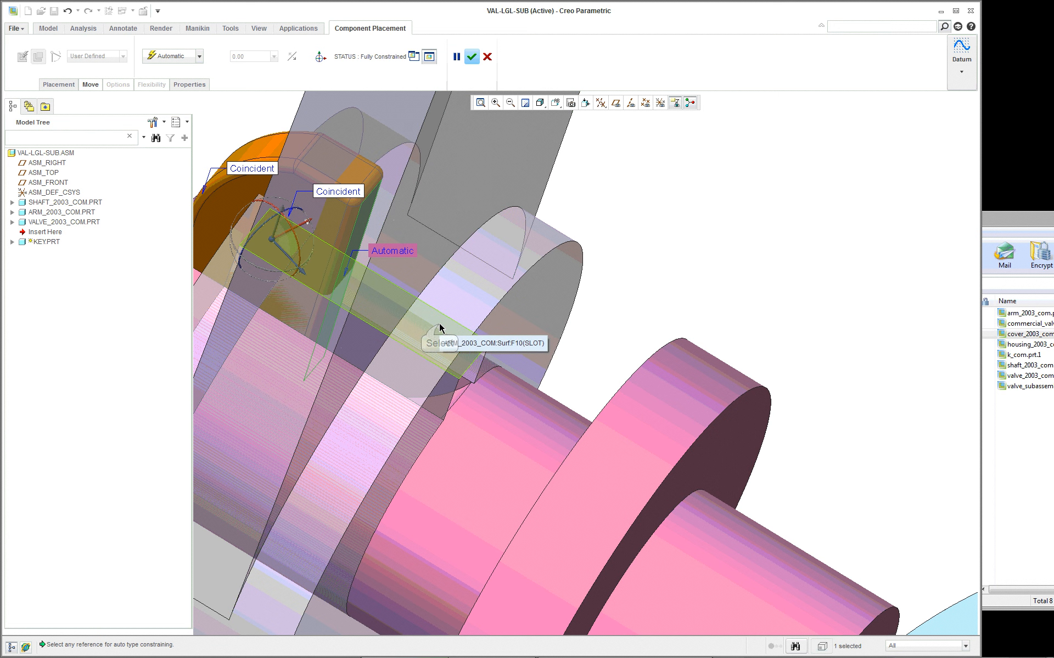
click(439, 328)
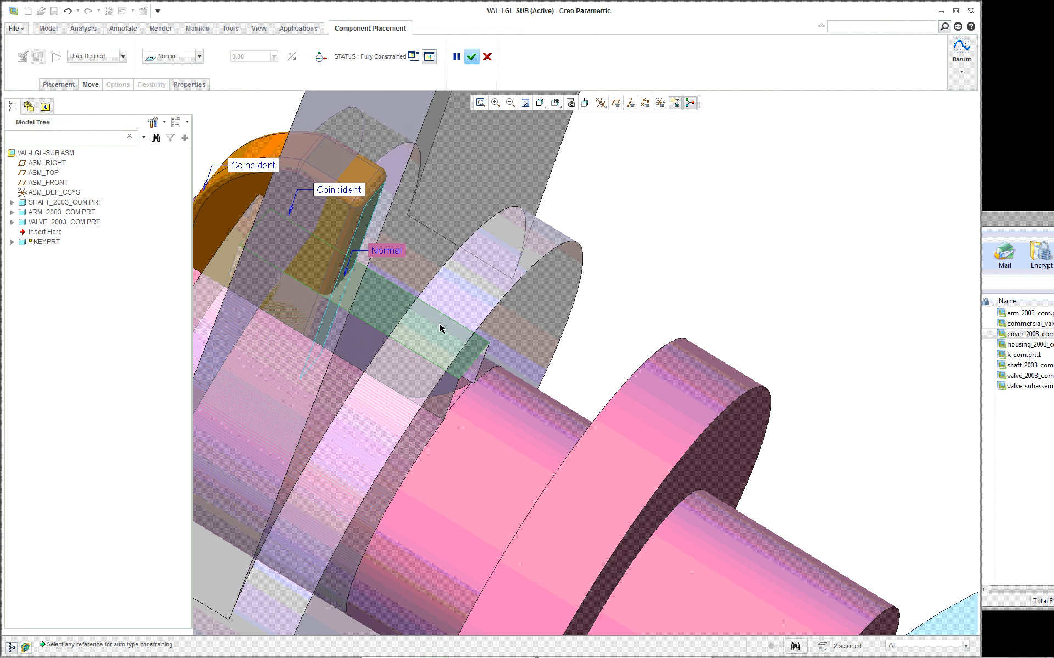
- Change the key-to-arm constraint type to Parallel and flip its orientation so the key's round side faces into the shaft slot
click(184, 57)
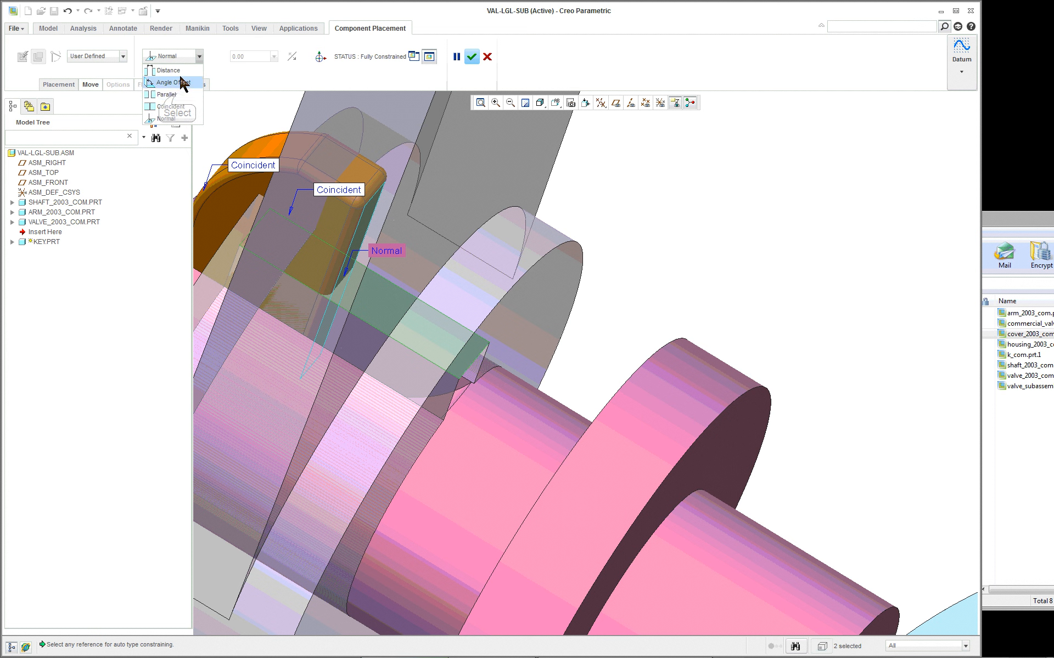
click(167, 95)
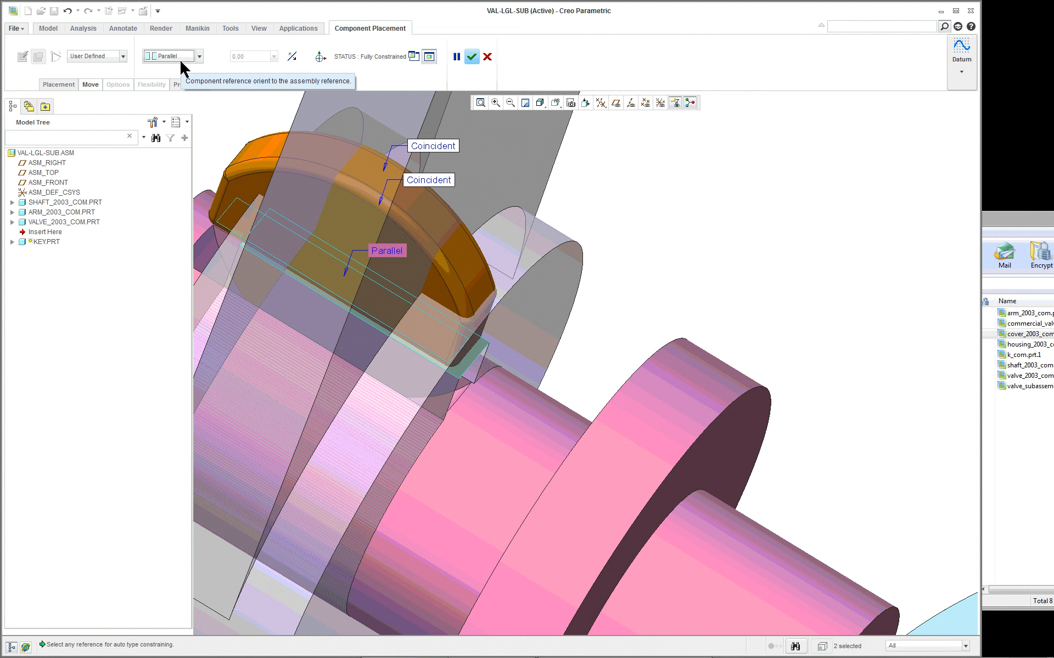
click(290, 58)
scroll(428, 225, down, 5)
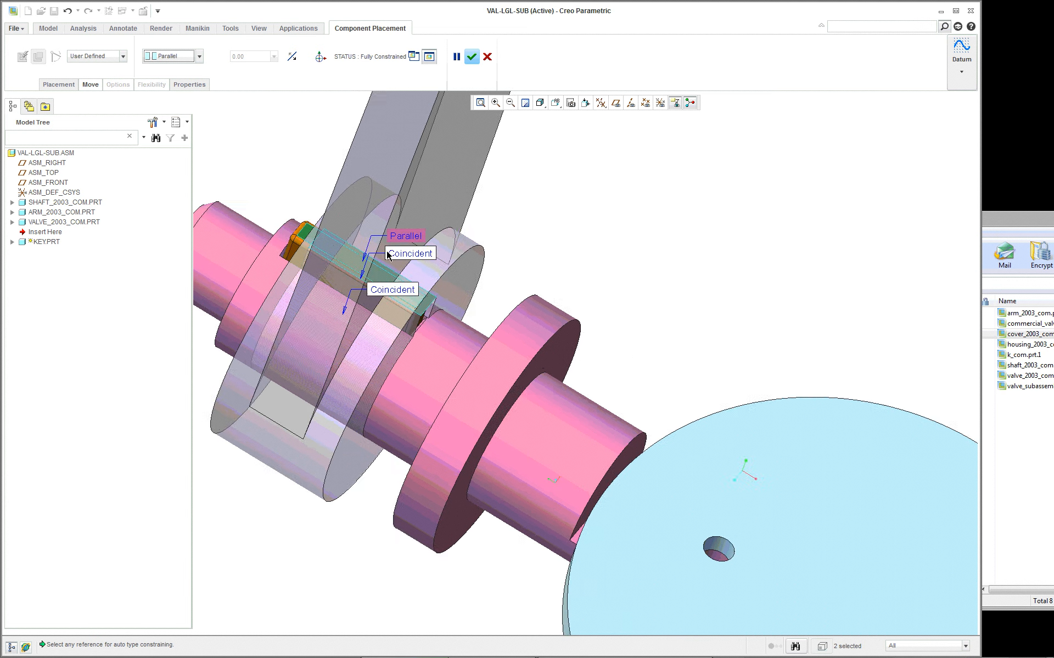
- Check the fully constrained key in the shaft and arm slots and accept its placement in VAL-LGL-SUB
middle_drag(446, 273, 501, 299)
scroll(435, 314, up, 5)
scroll(435, 314, down, 5)
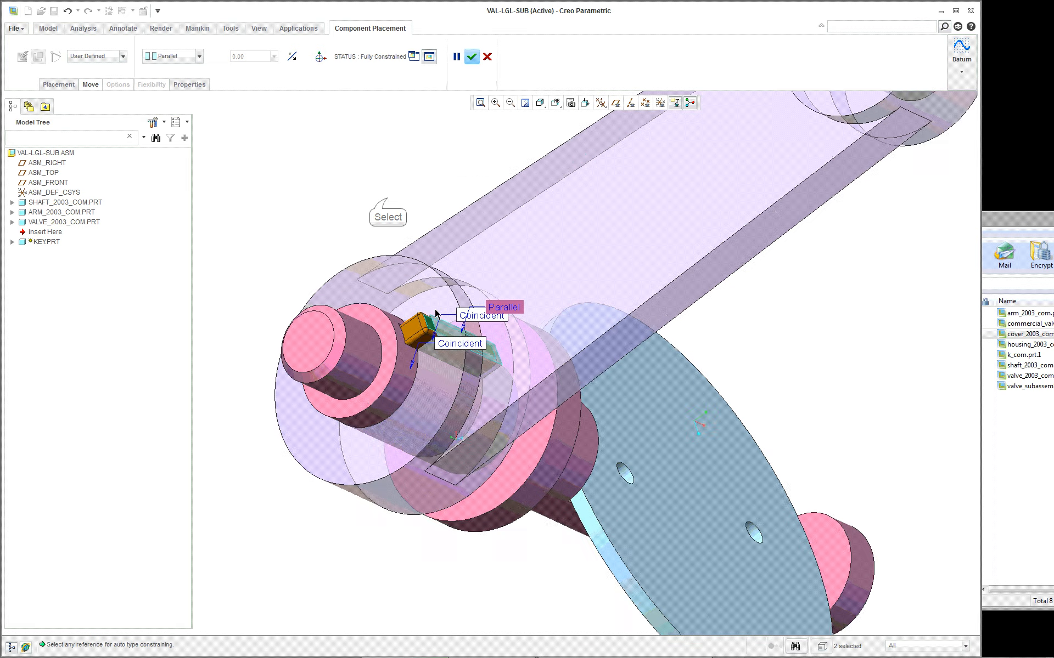
middle_click(388, 202)
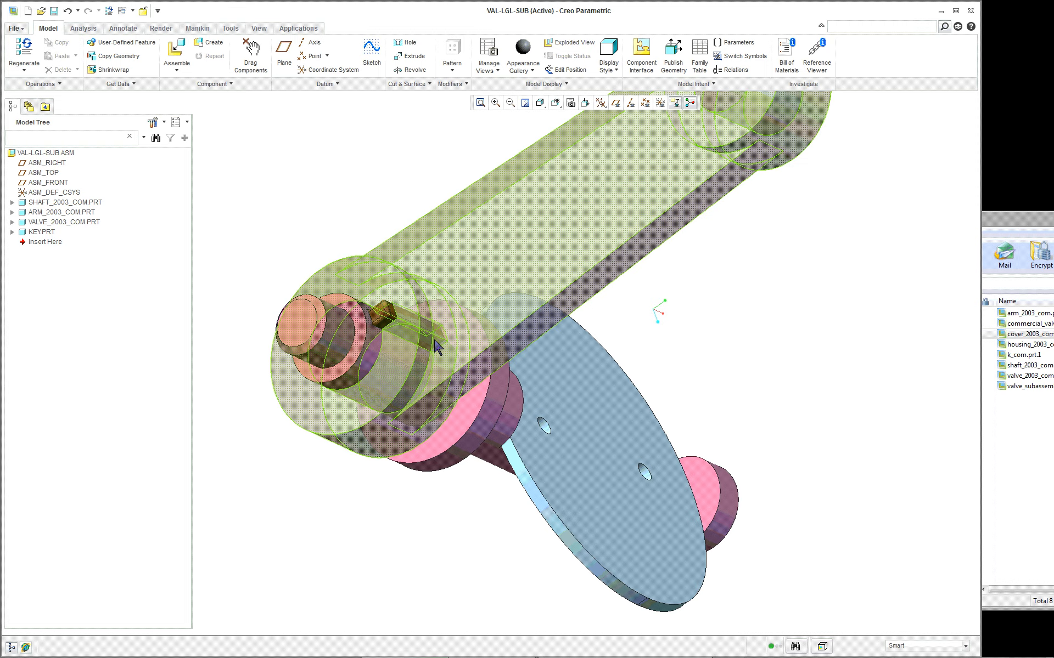
- Inspect how the key sits between the shaft and arm, and switch to the VA-LGL.ASM top-level assembly window
mouse_move(386, 196)
middle_down()
mouse_move(378, 295)
mouse_move(348, 294)
mouse_move(409, 293)
mouse_move(352, 279)
middle_up()
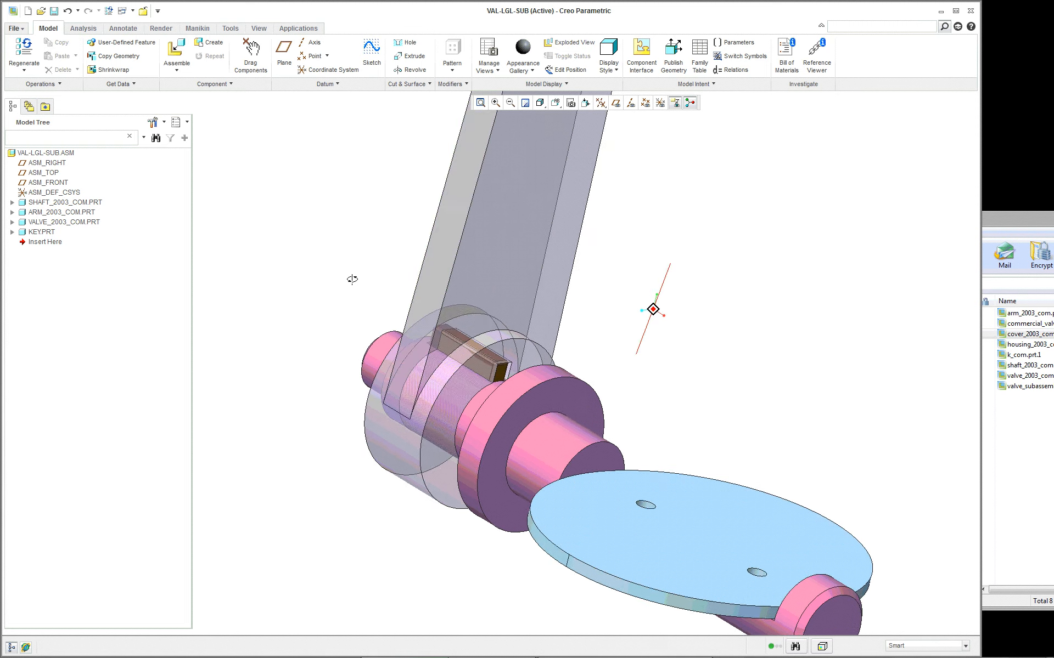
scroll(352, 280, down, 3)
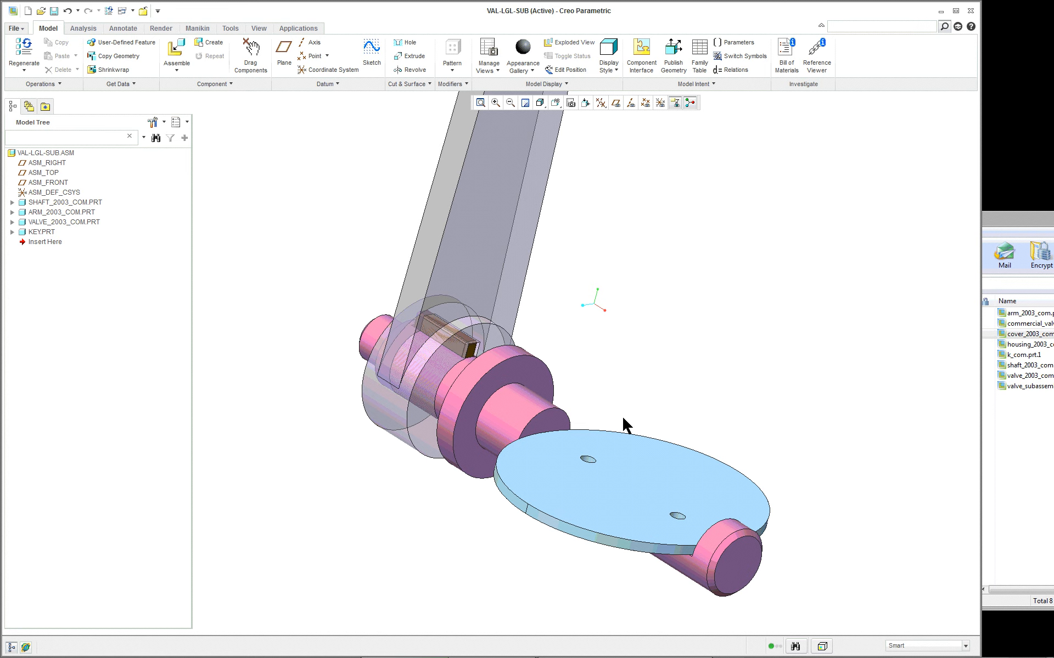
scroll(566, 384, up, 5)
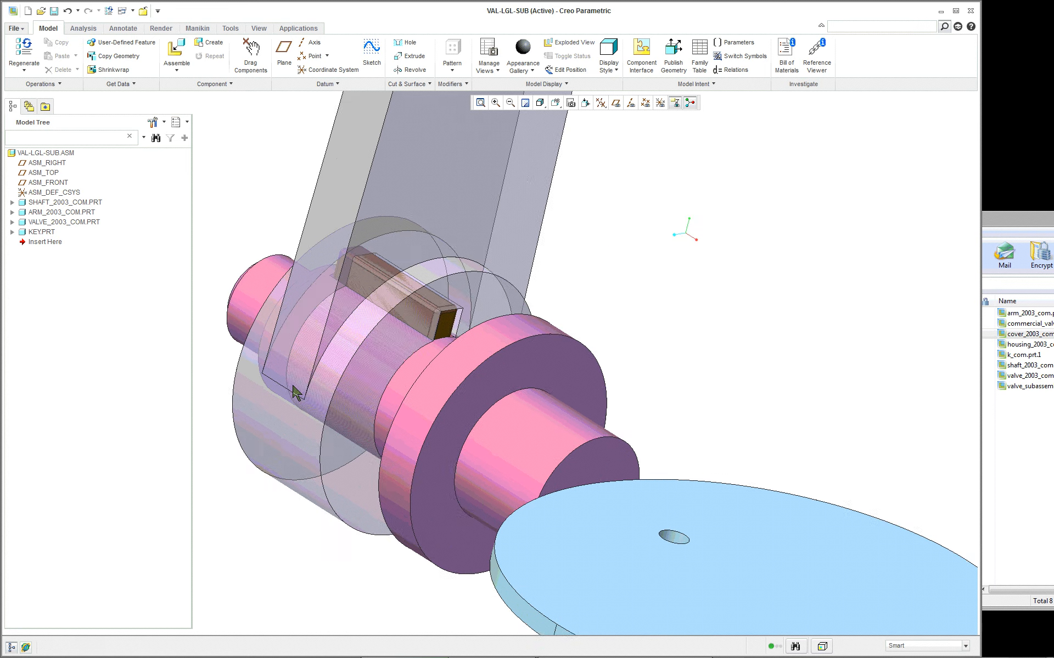
scroll(297, 393, up, 2)
scroll(508, 314, down, 3)
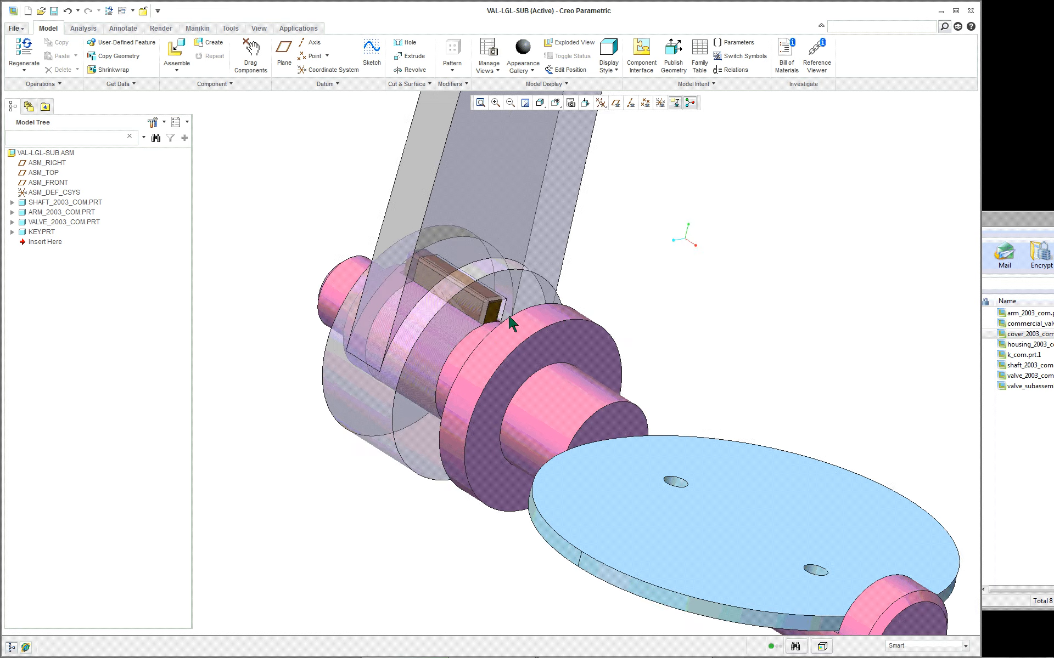
scroll(679, 306, down, 2)
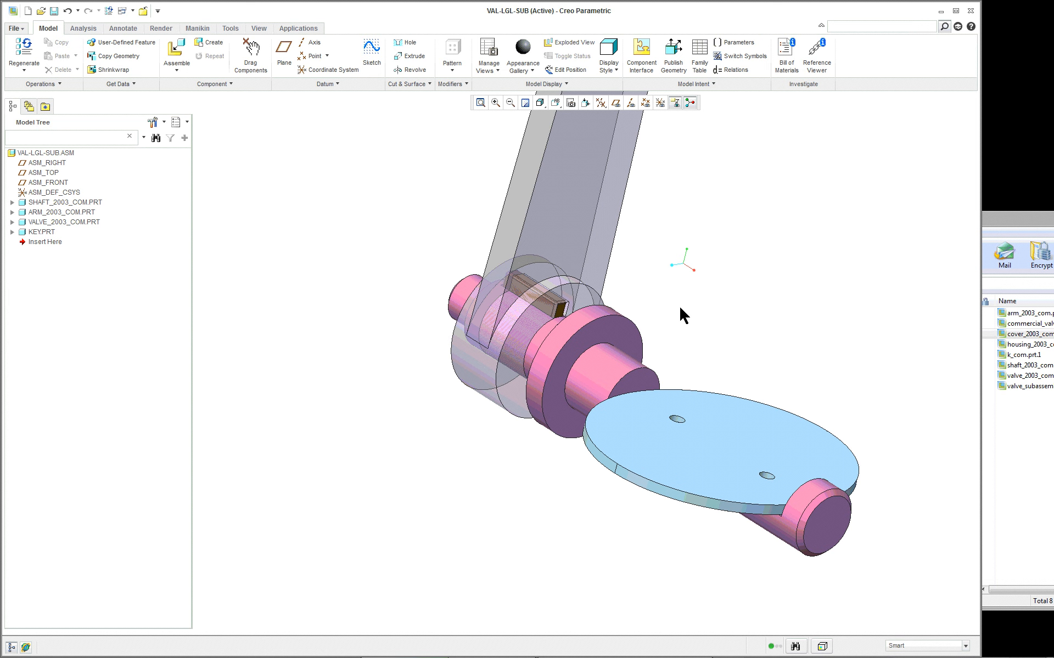
click(121, 11)
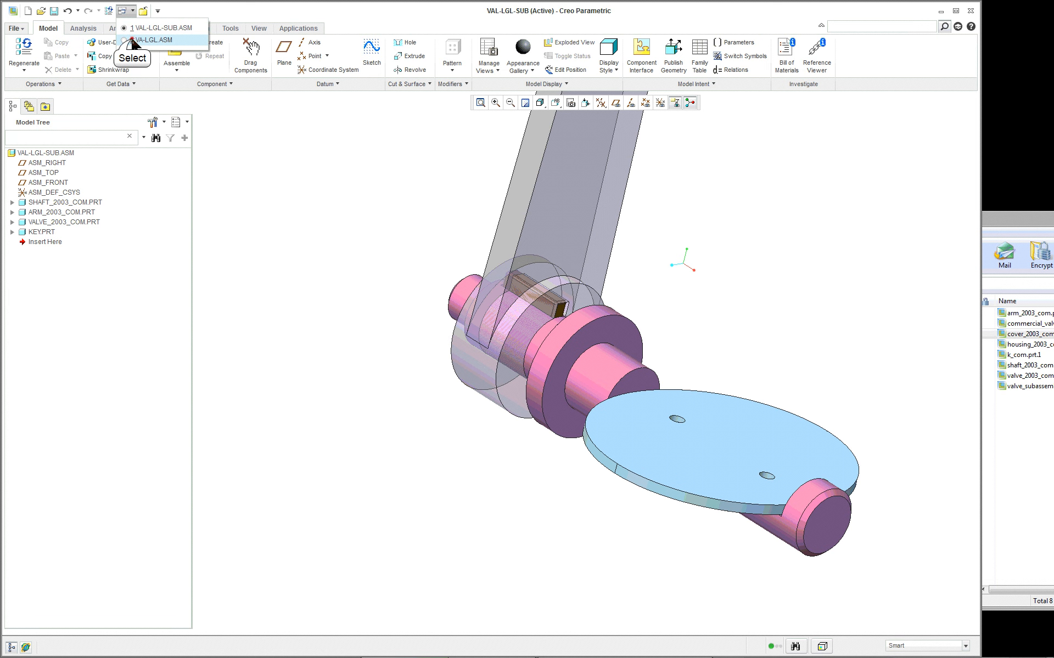
click(132, 40)
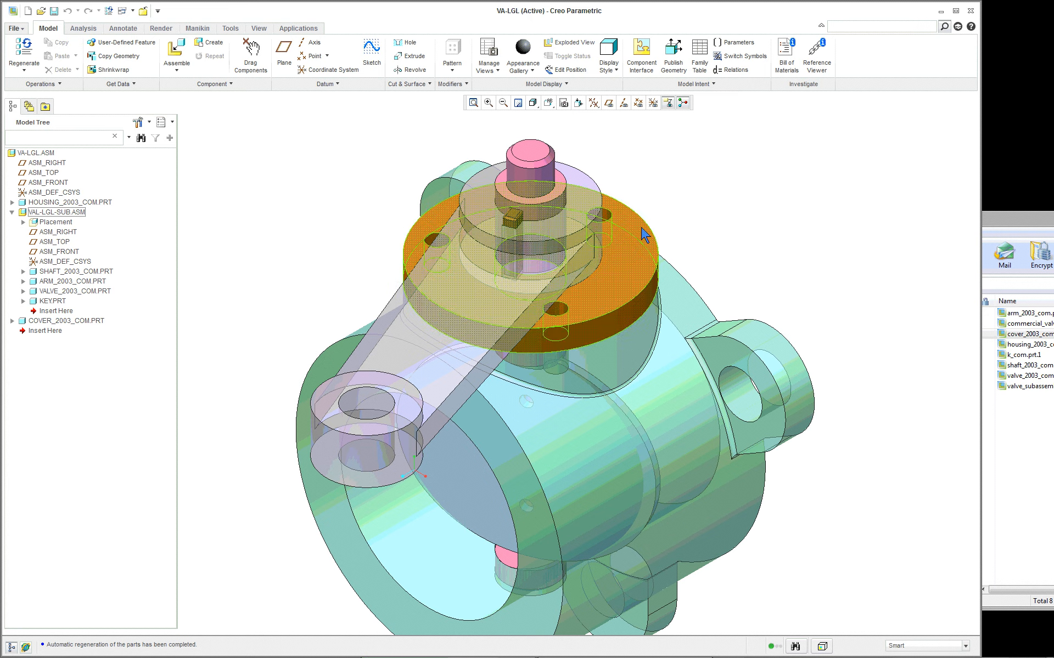
scroll(642, 229, down, 1)
mouse_move(729, 242)
middle_down()
mouse_move(837, 233)
mouse_move(713, 229)
mouse_move(725, 231)
middle_up()
scroll(725, 230, up, 4)
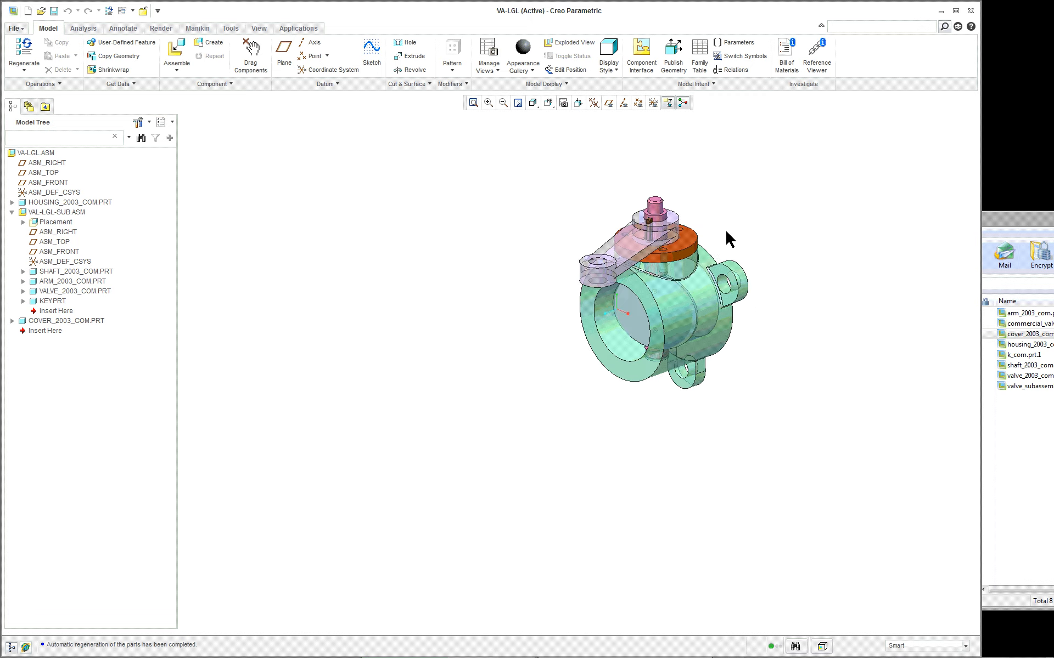
scroll(726, 231, down, 3)
scroll(726, 230, down, 2)
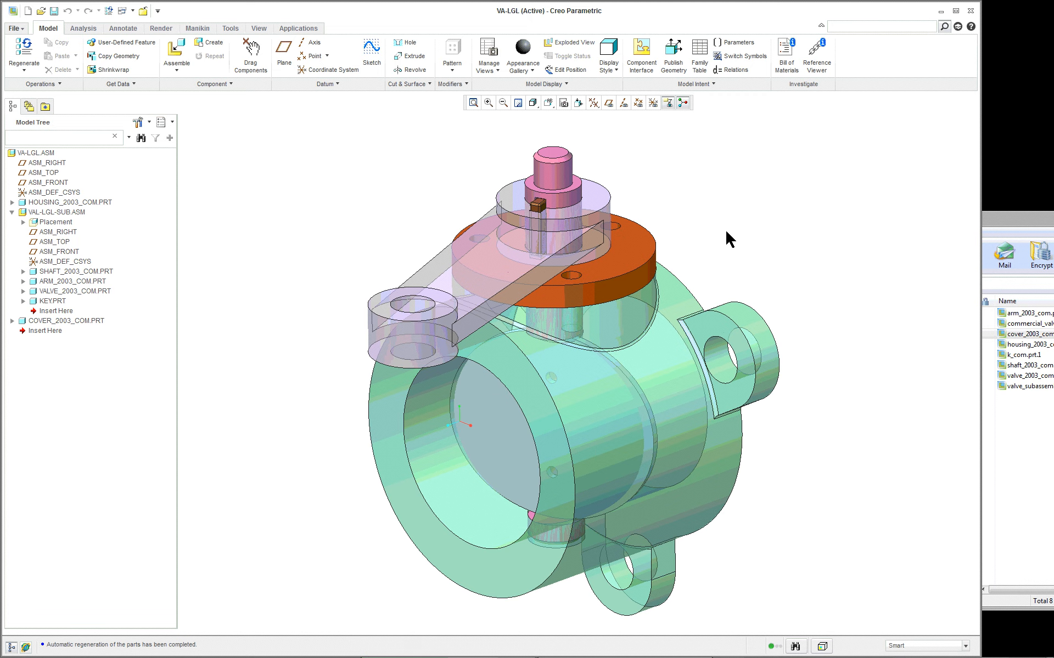